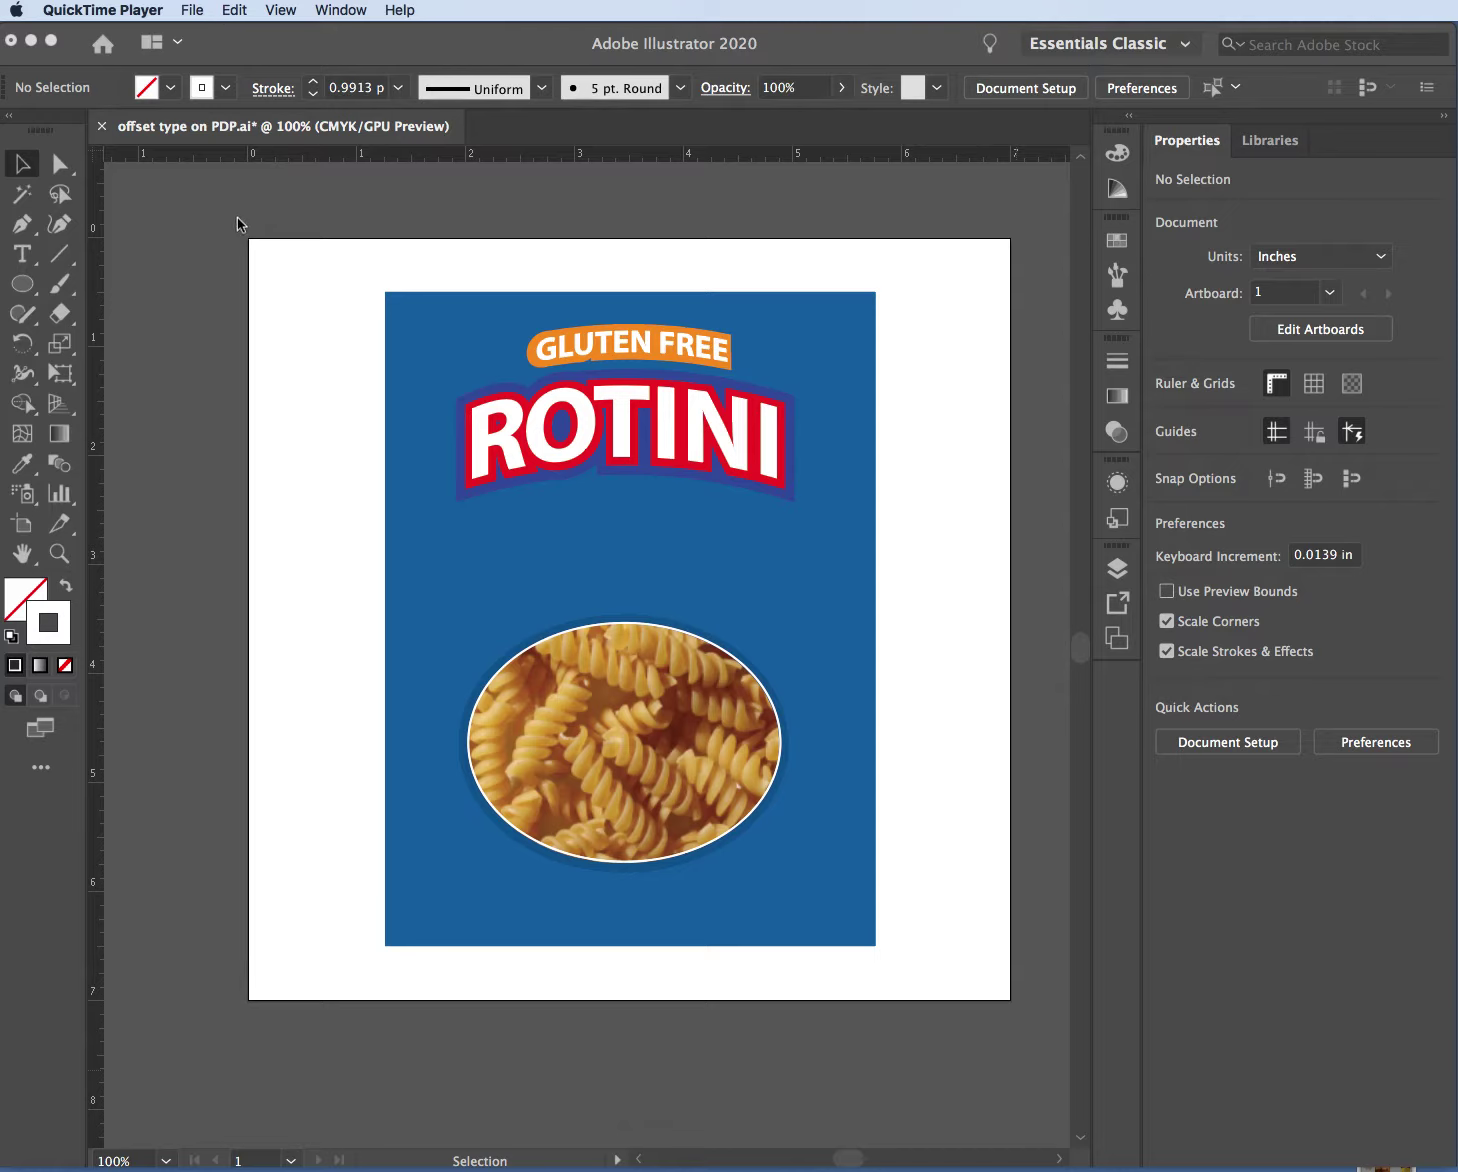
Bring the Illustrator window with the Gluten Free Rotini package design to the front
click(210, 210)
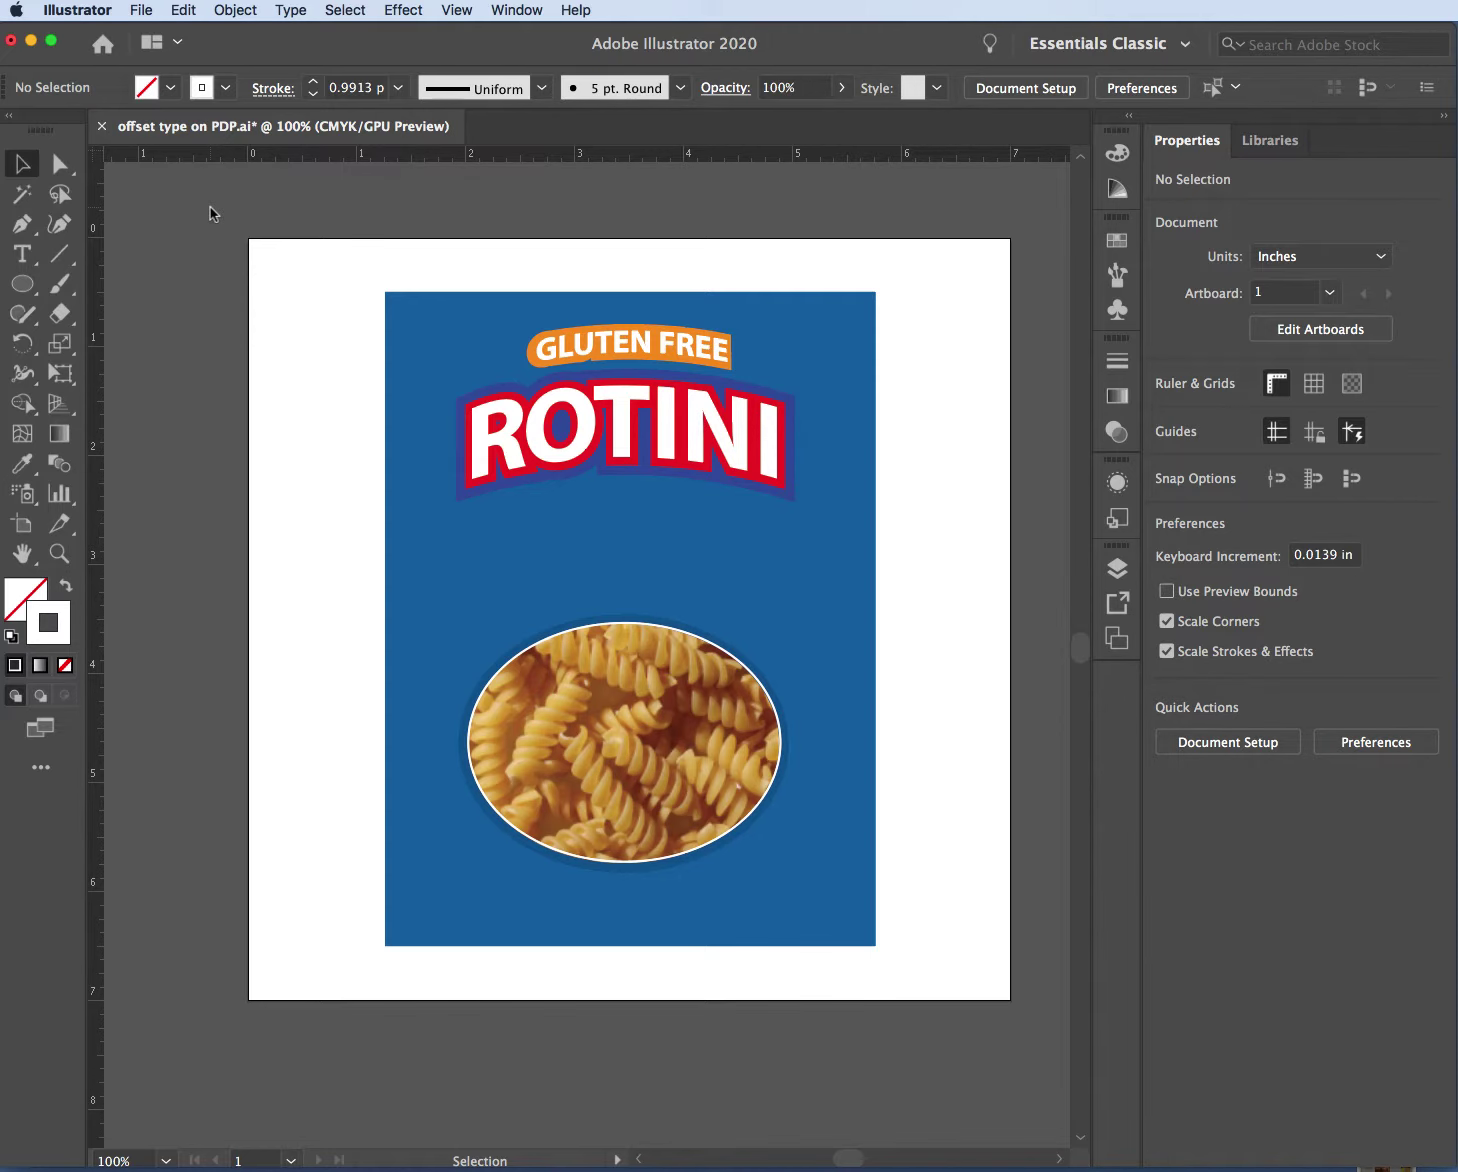
Create a new 7 x 7 in custom document, Untitled-2
key(super+n)
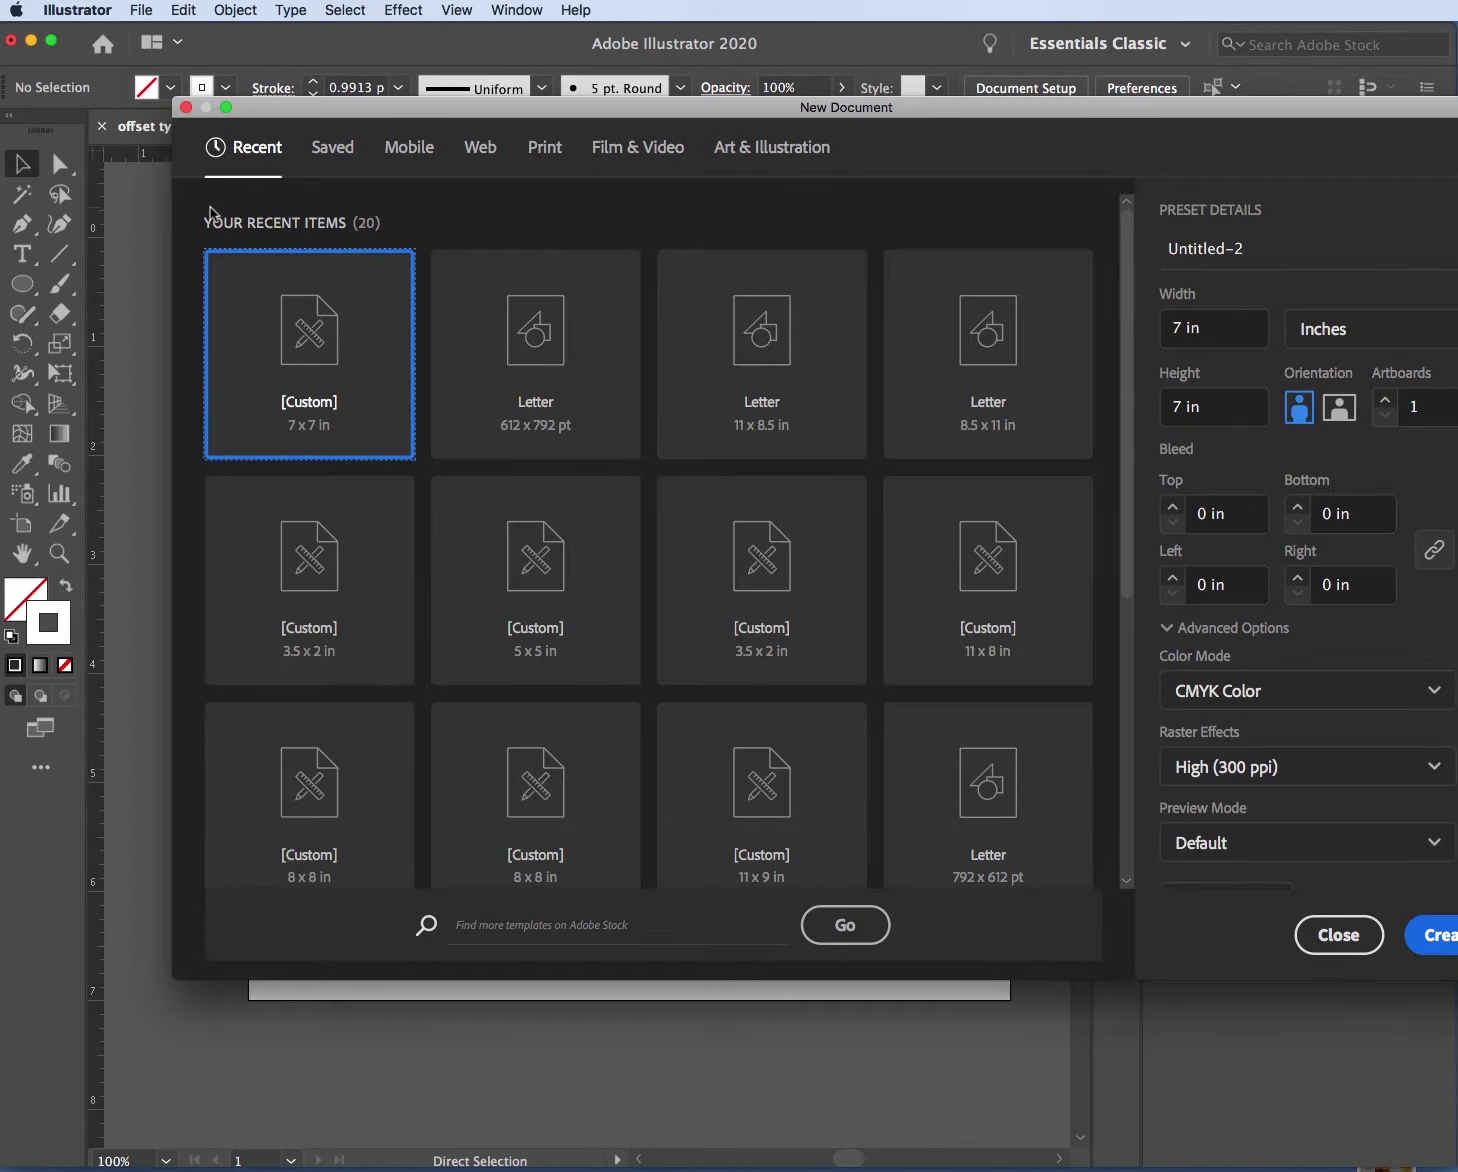
drag(297, 112, 225, 101)
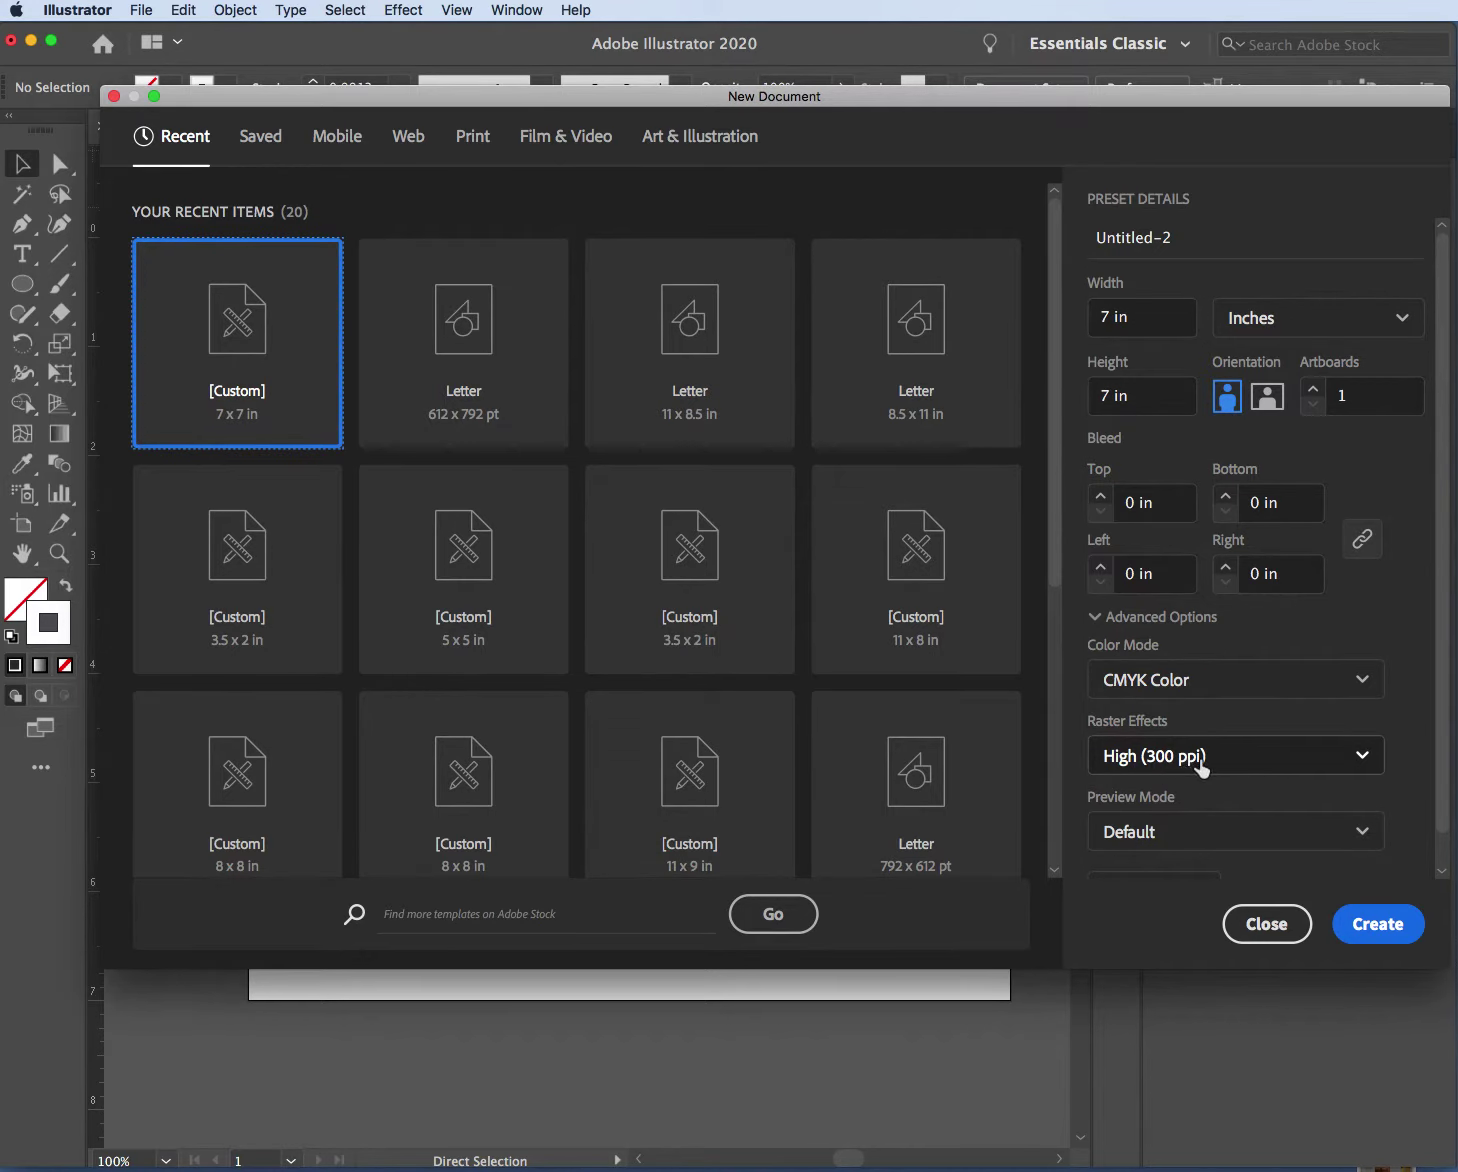
click(1395, 924)
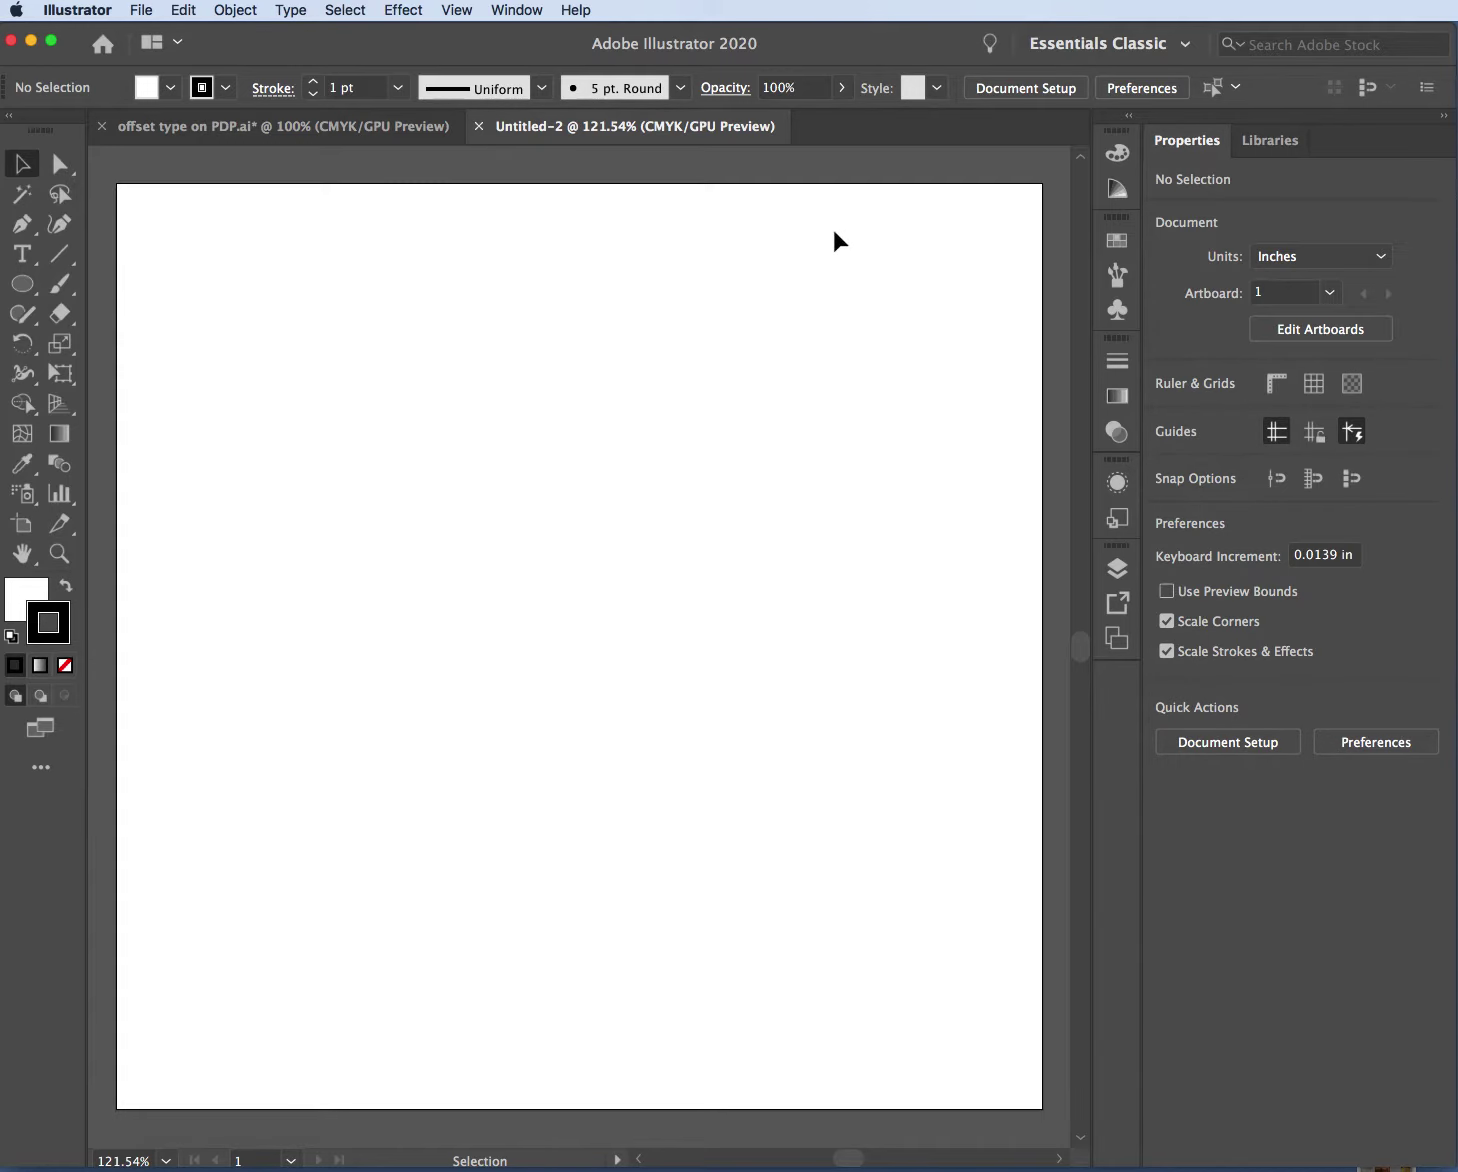
Show the Layers panel and add two new layers
click(458, 10)
mouse_move(521, 10)
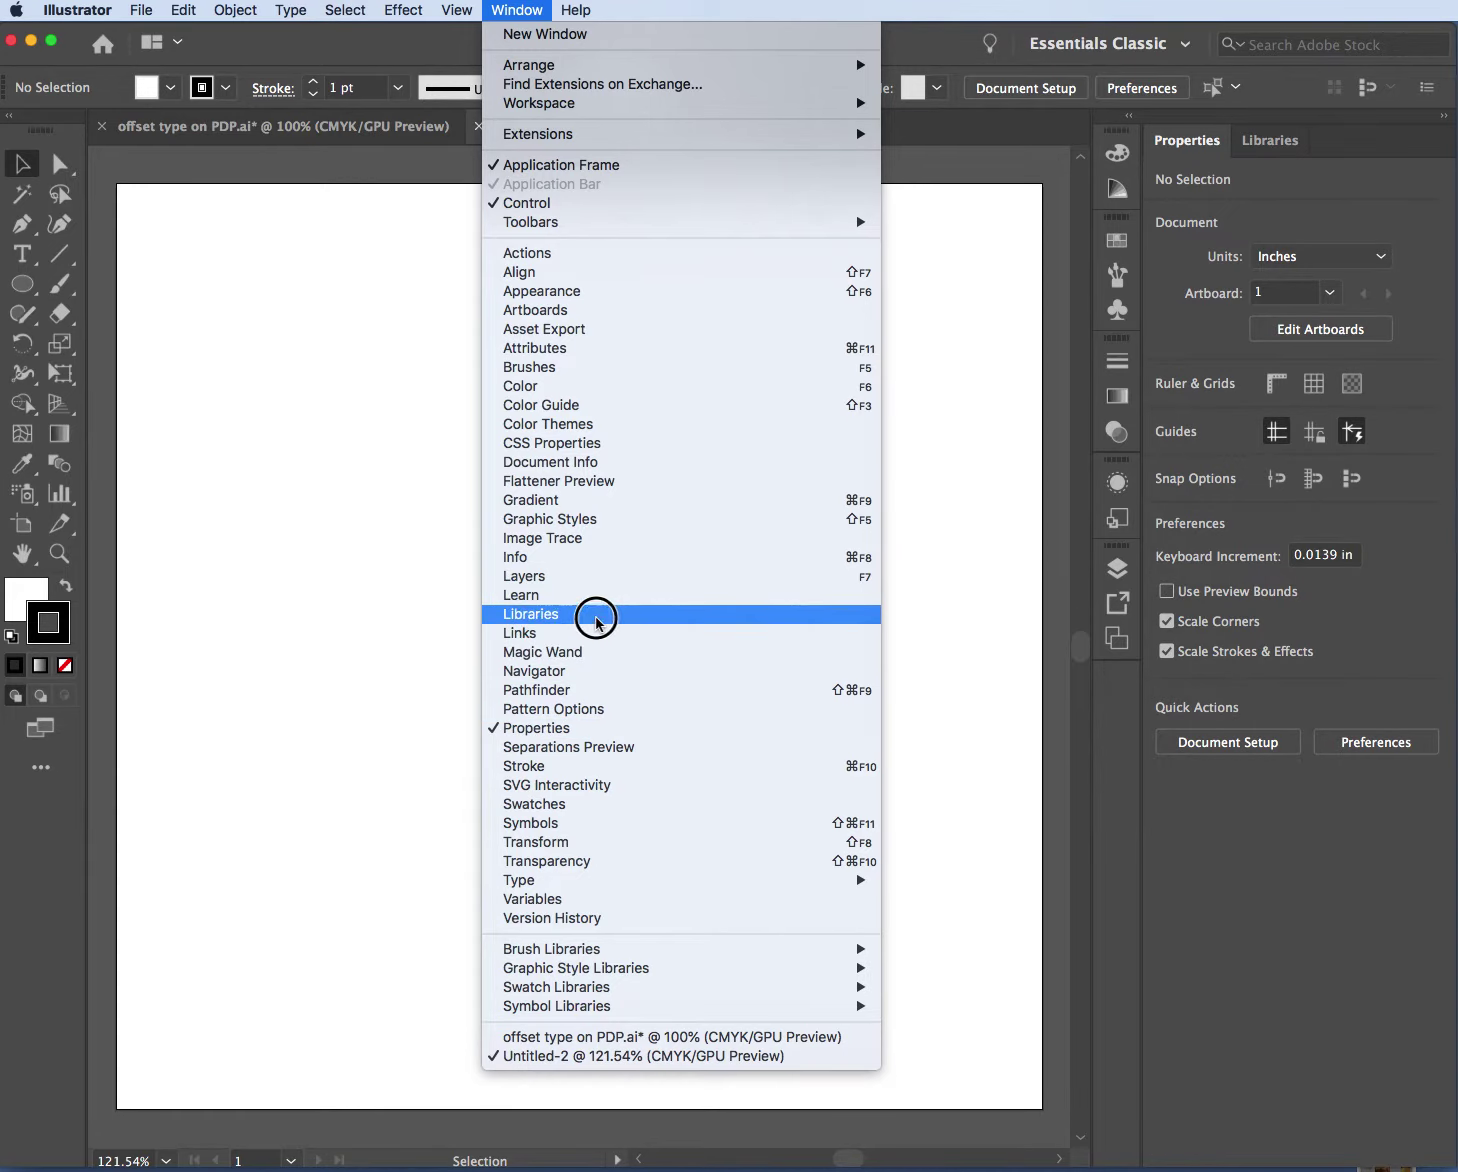
click(587, 586)
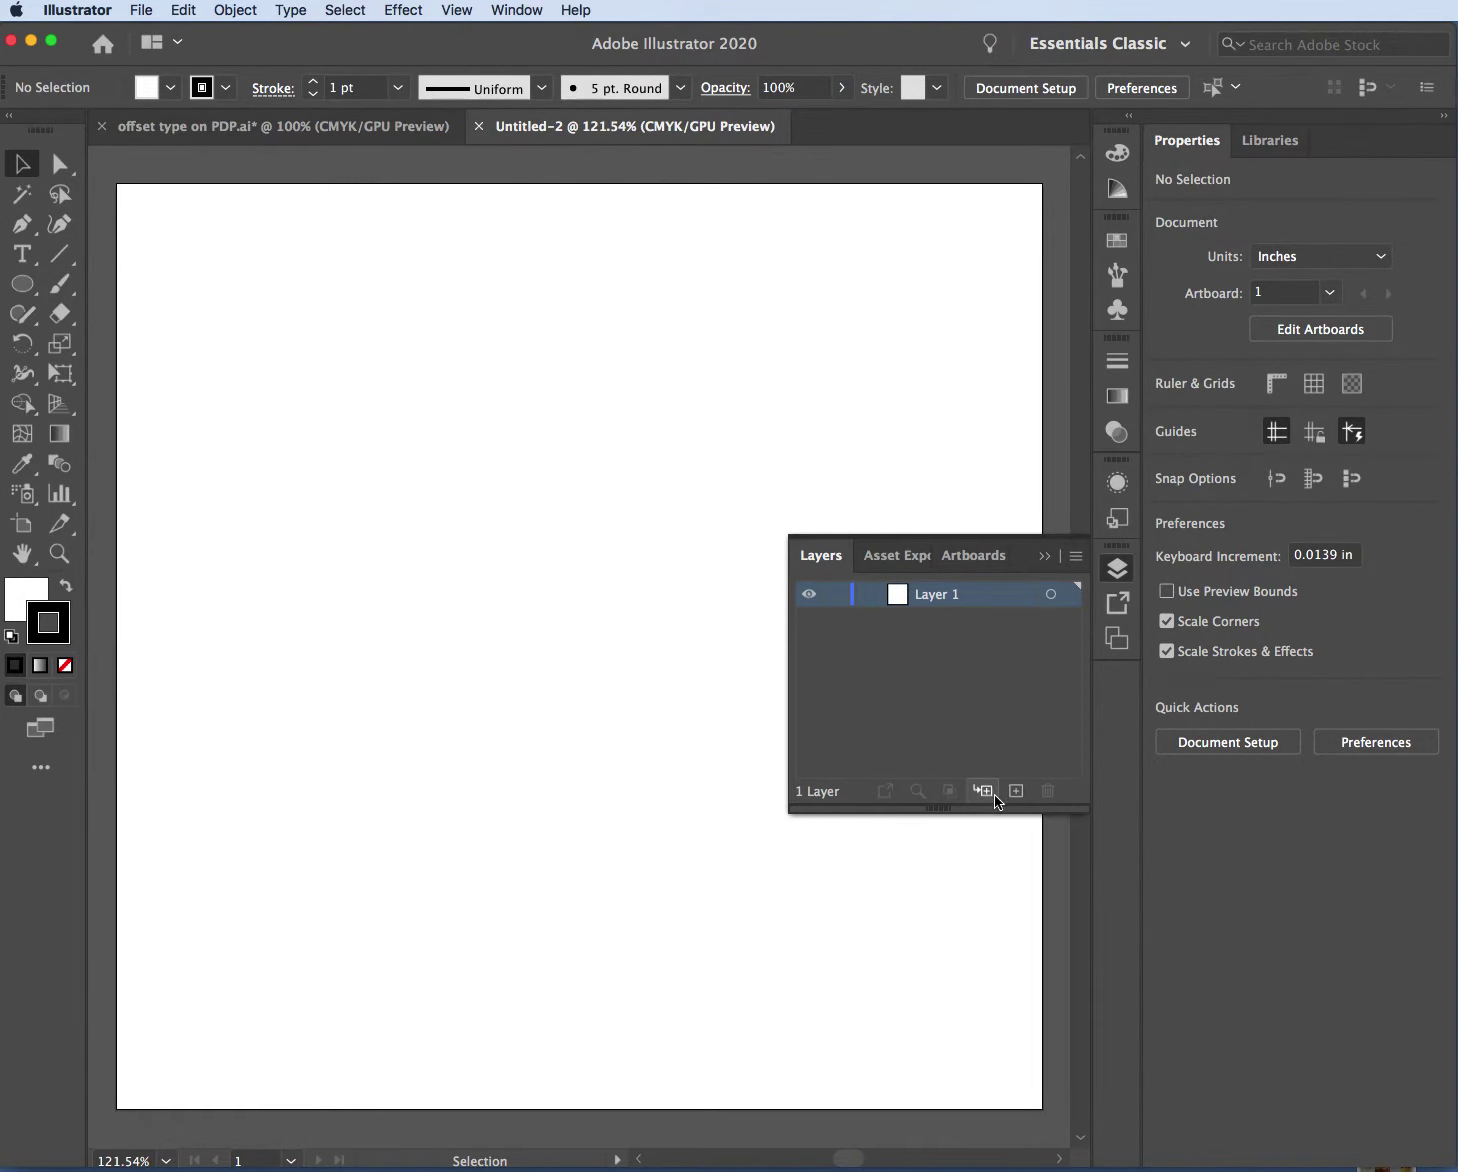
click(1076, 563)
click(947, 687)
click(1016, 790)
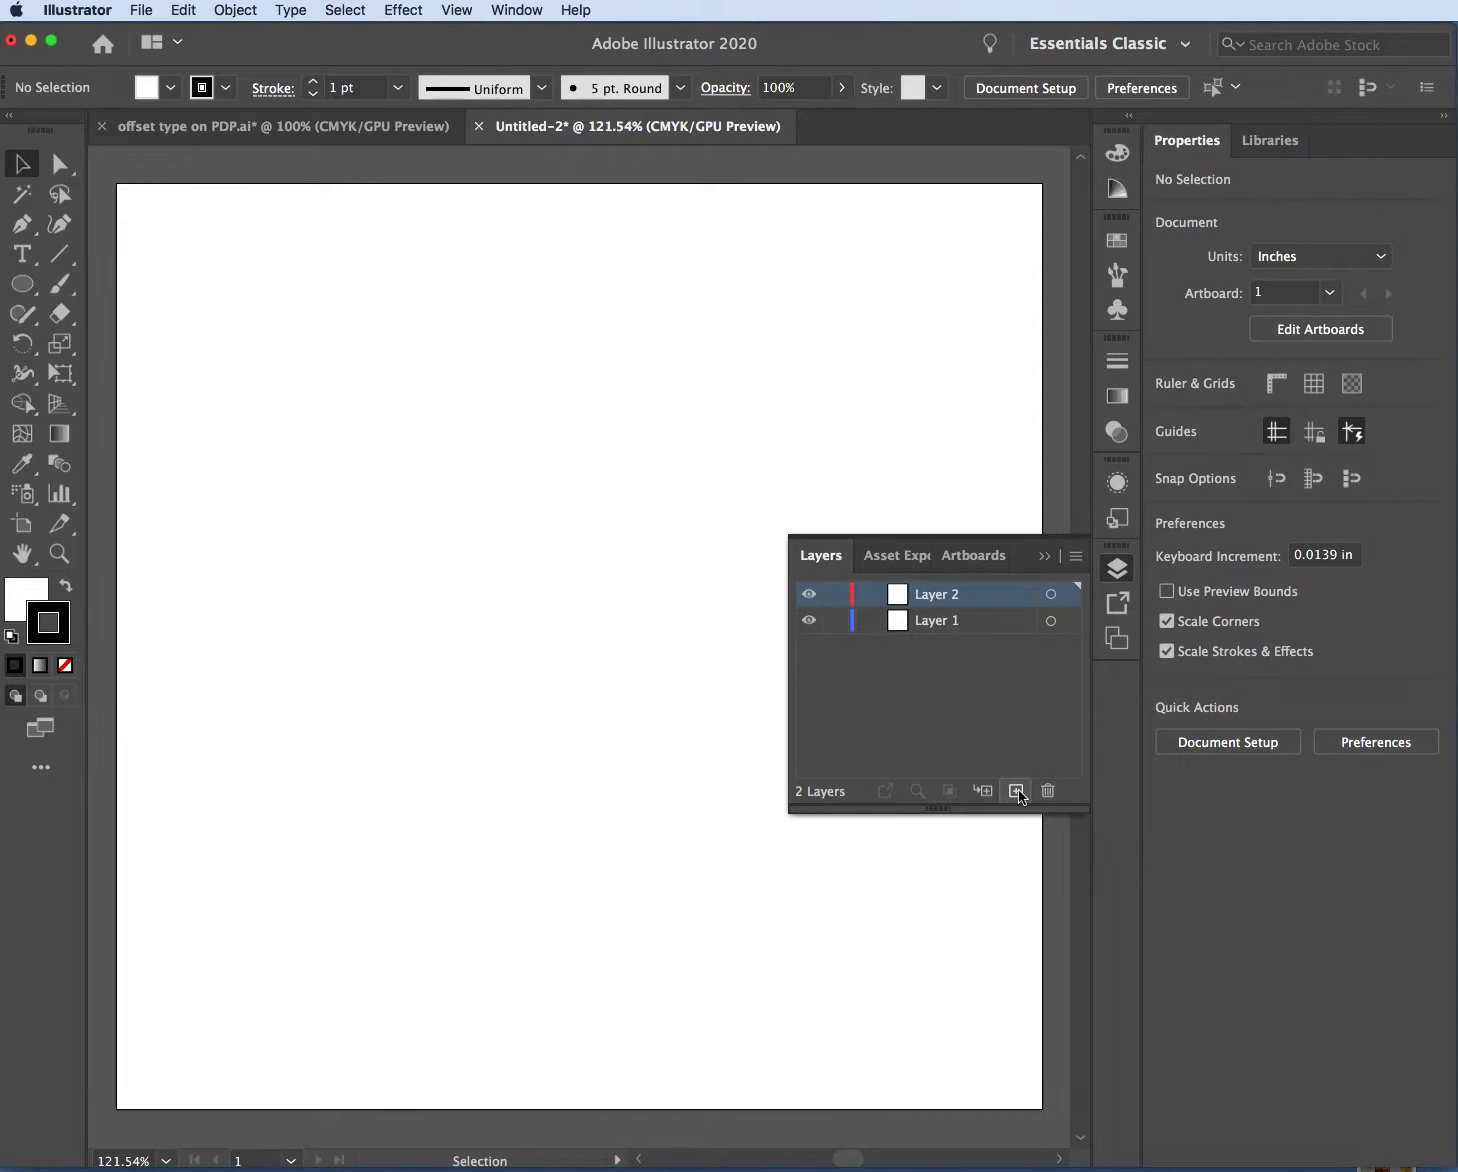
click(1016, 790)
Rename the three layers bottom, medium and top
click(941, 658)
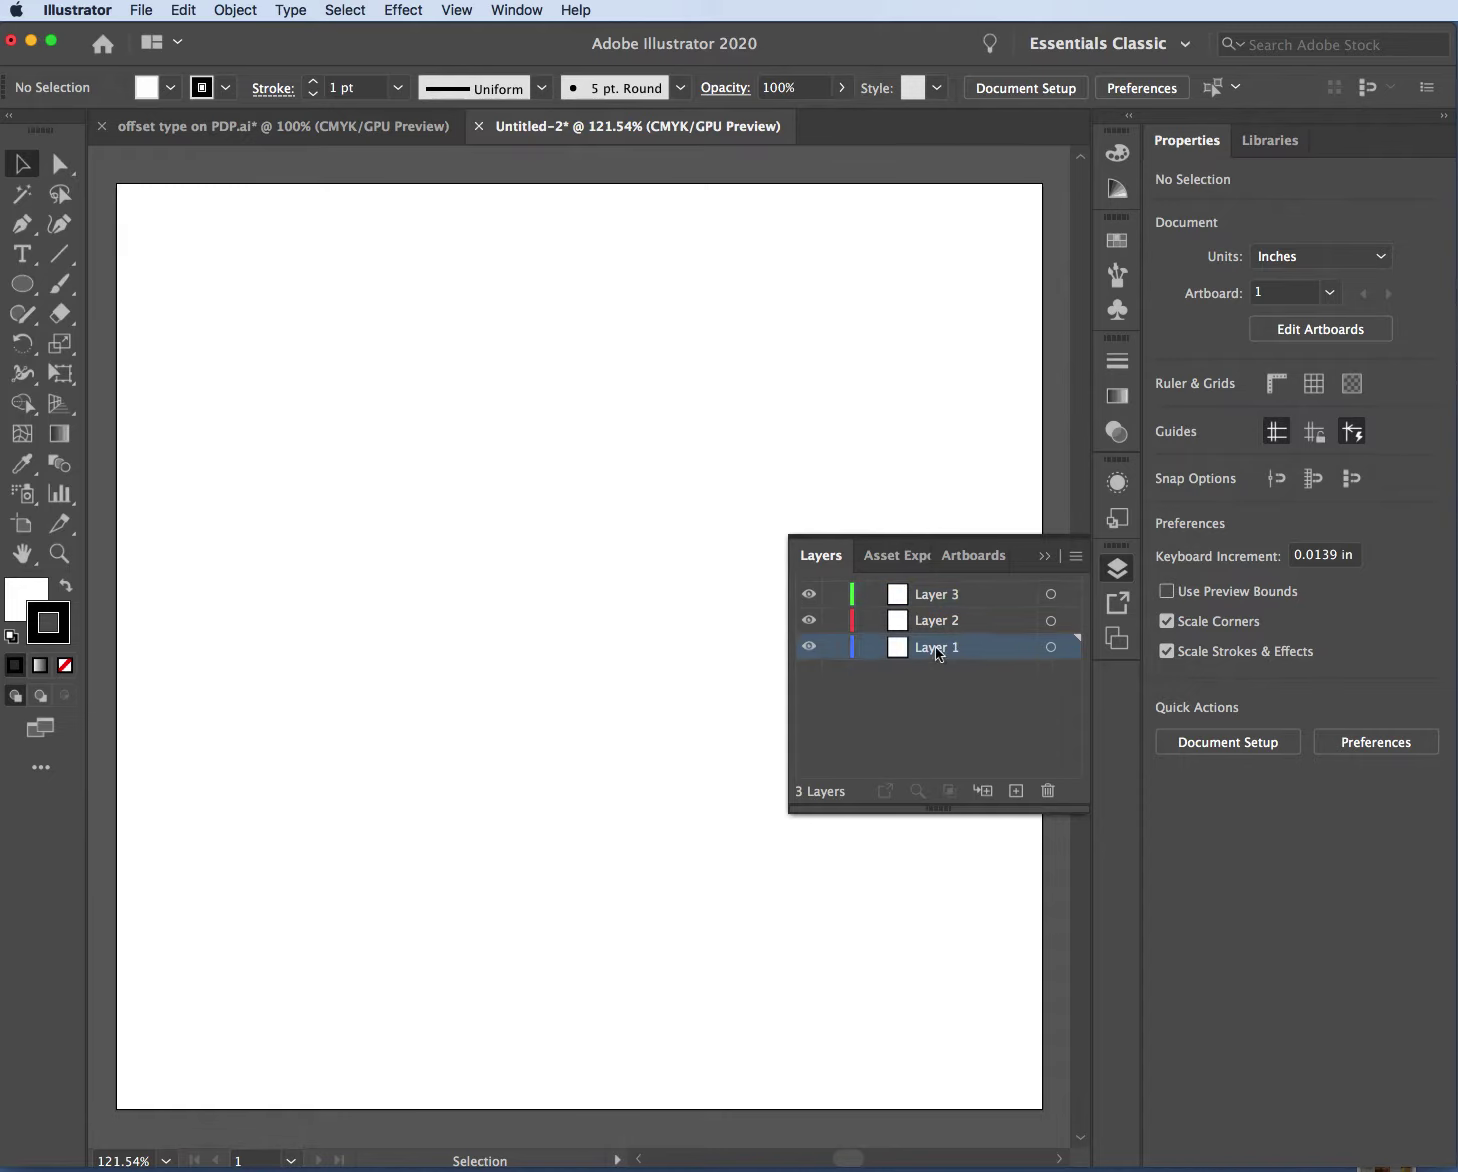
click(939, 655)
double_click(933, 650)
text(bottom)
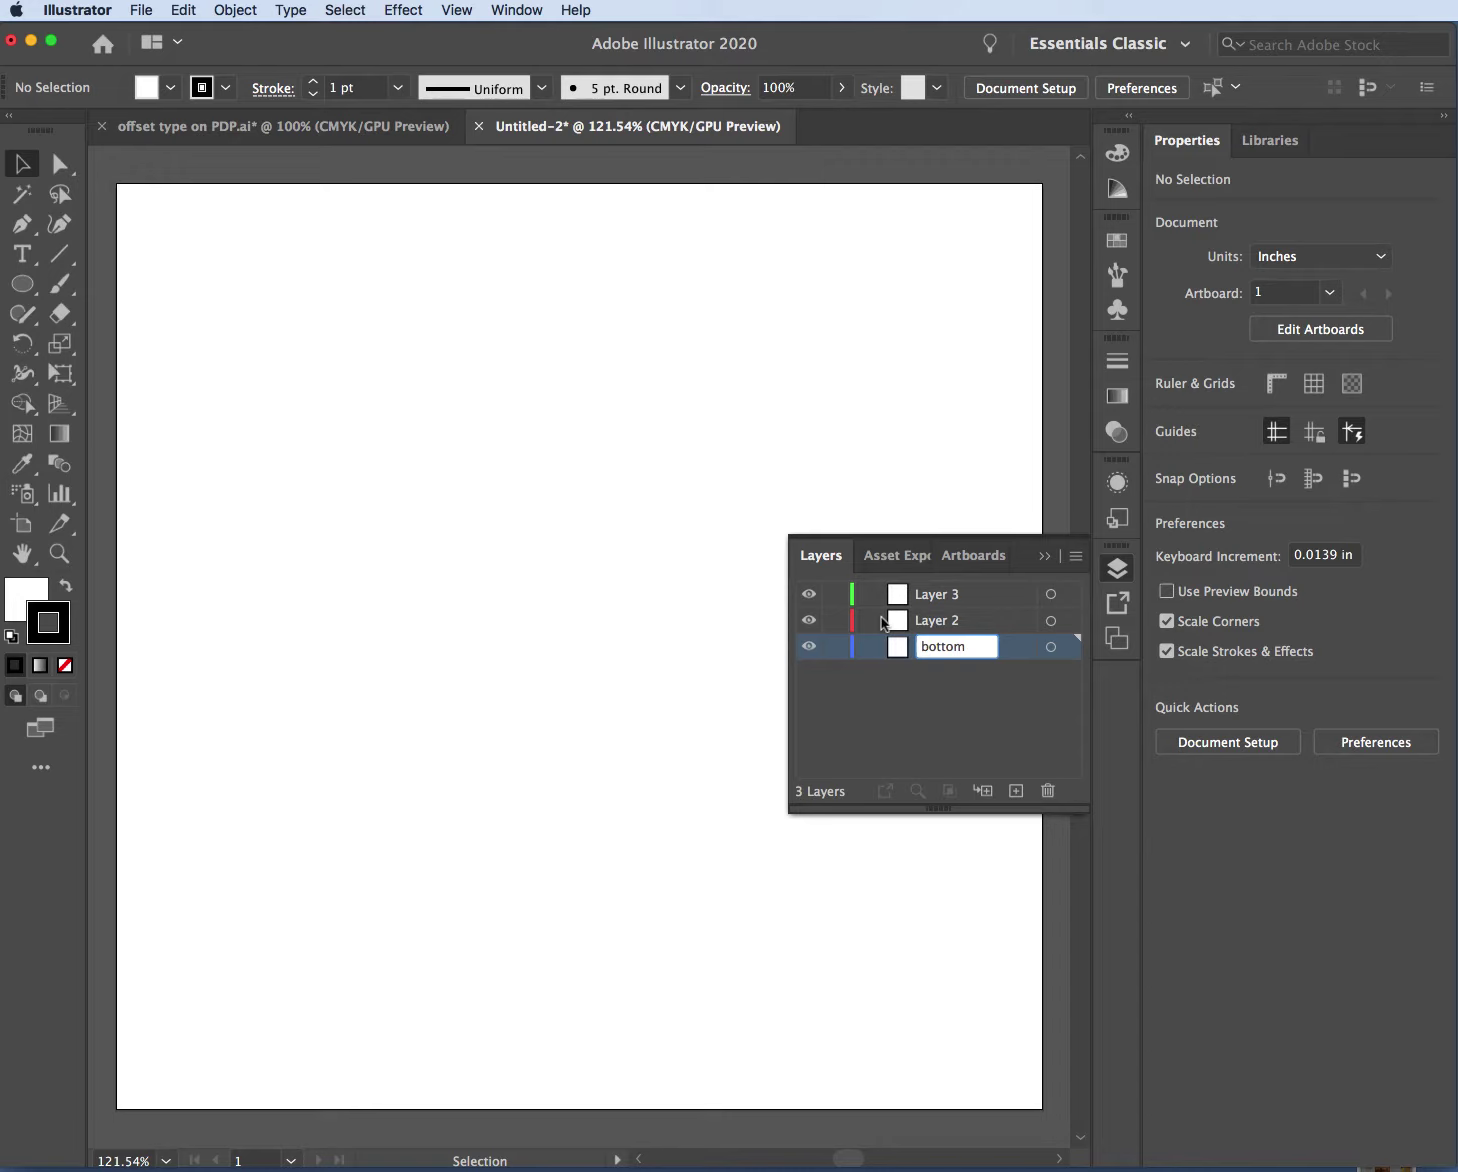
click(927, 621)
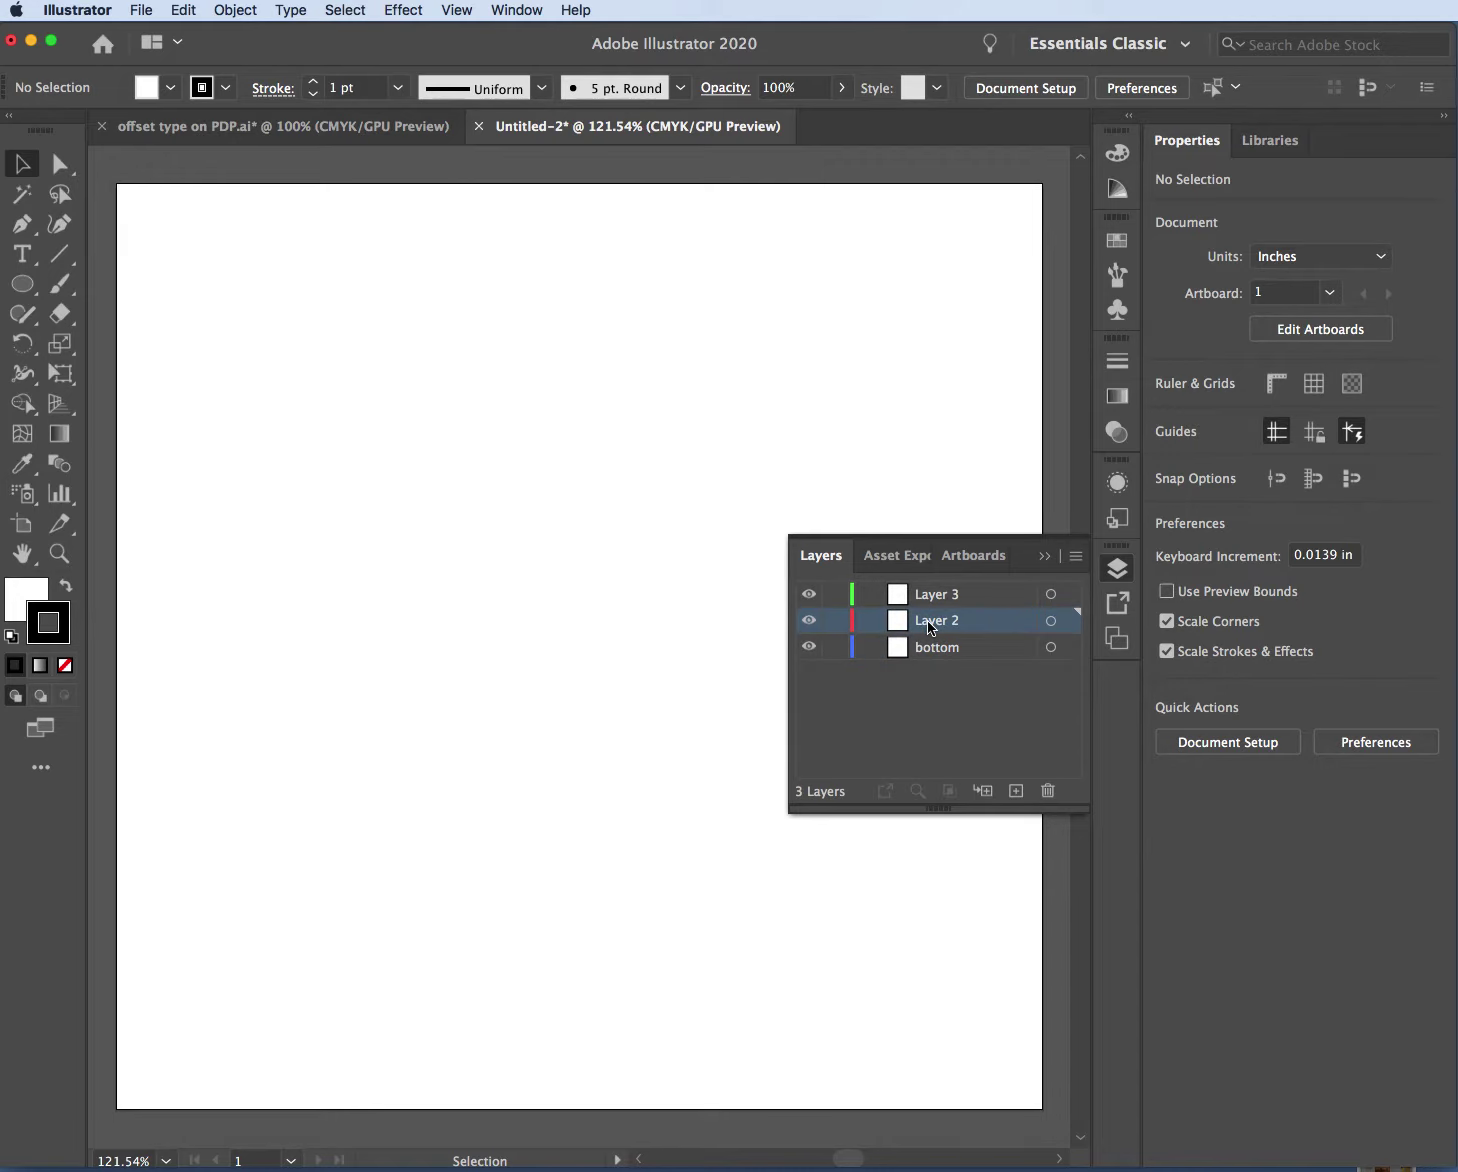
double_click(927, 620)
text(medium)
click(939, 597)
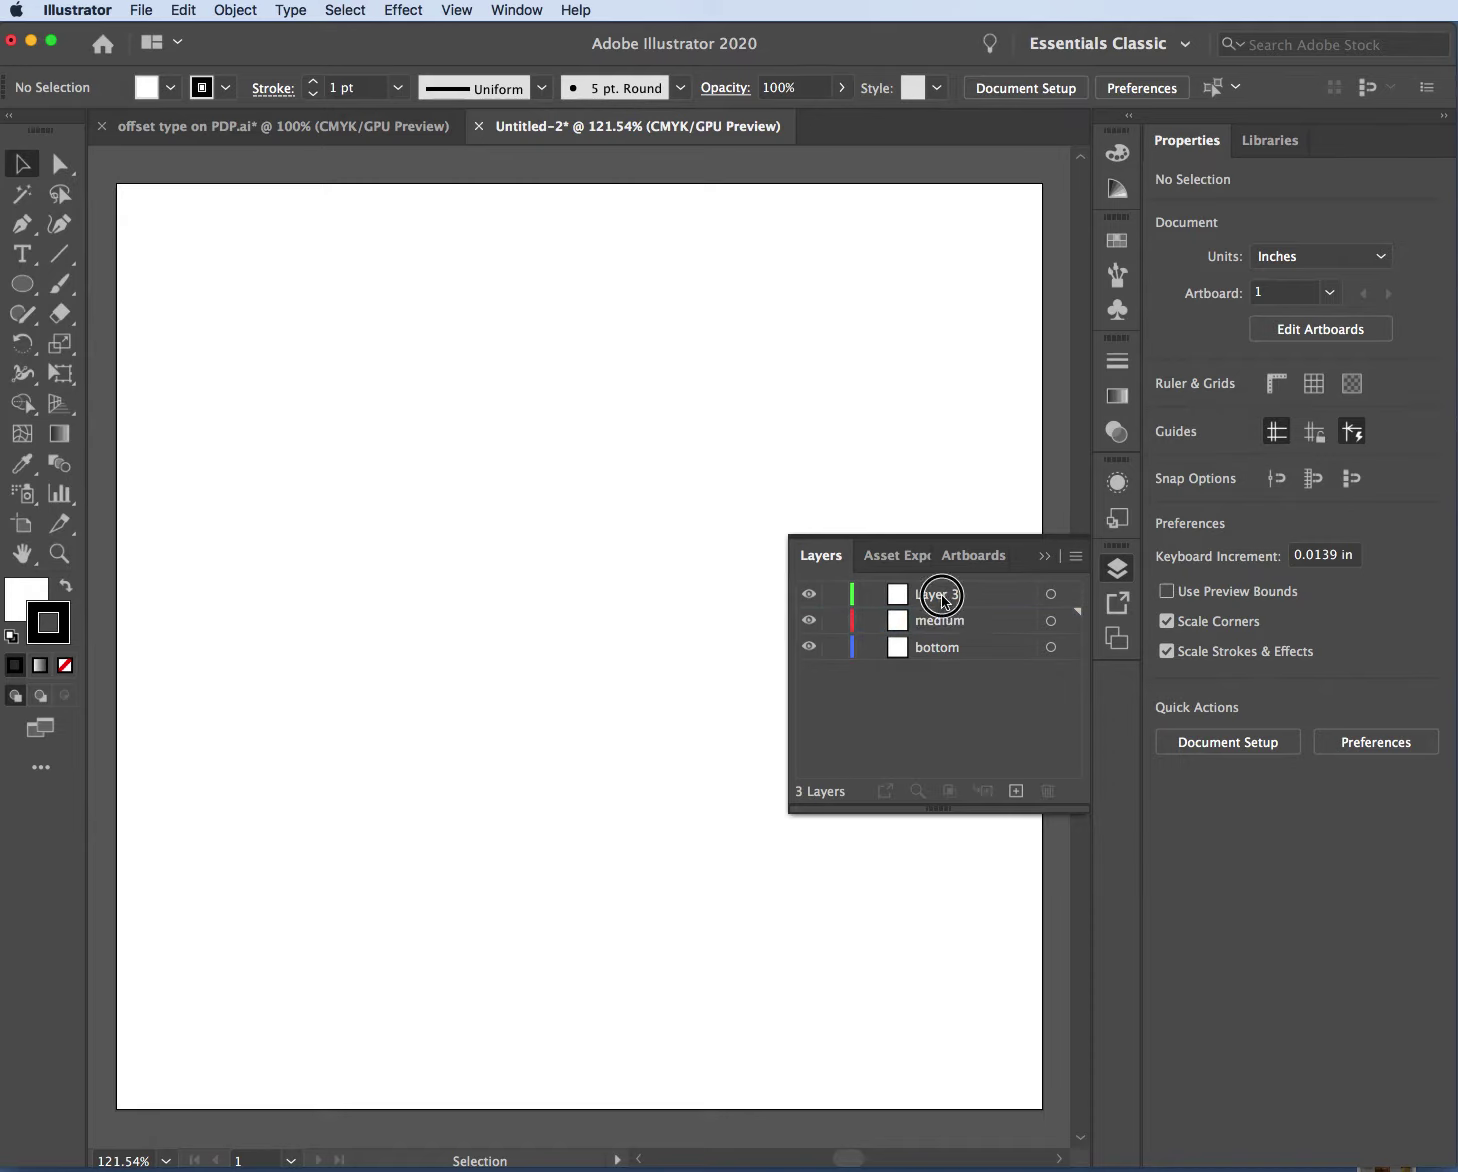
double_click(941, 597)
text(t)
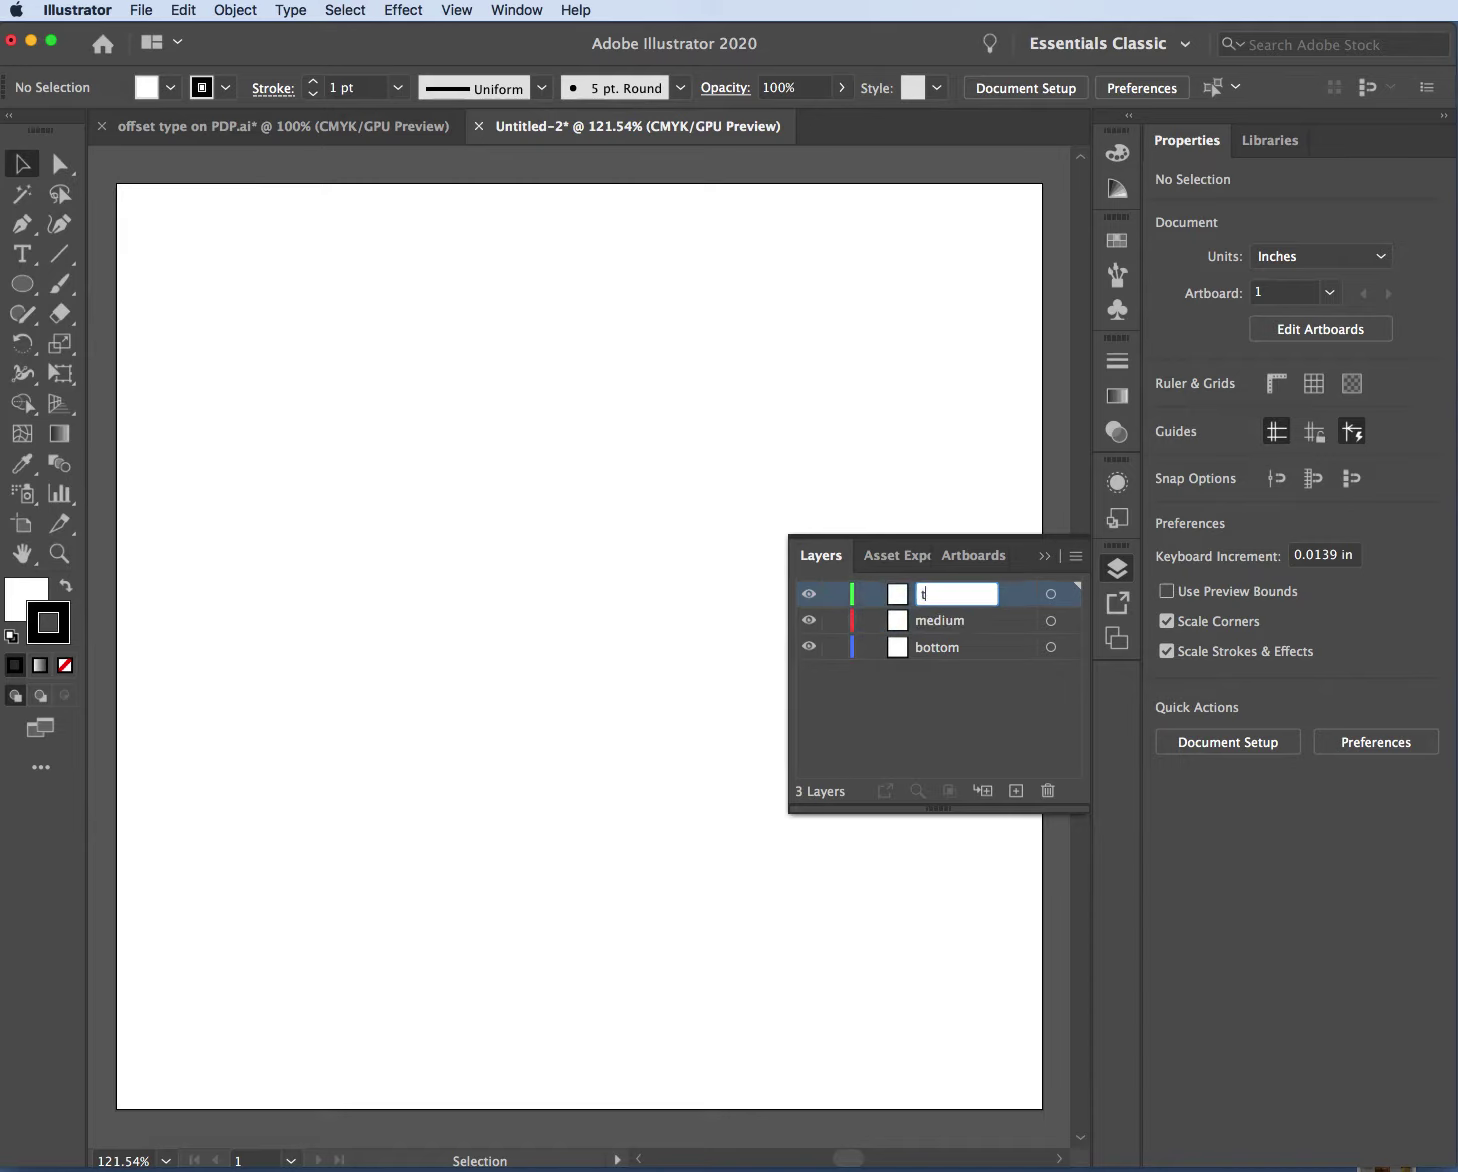
text(op)
click(973, 690)
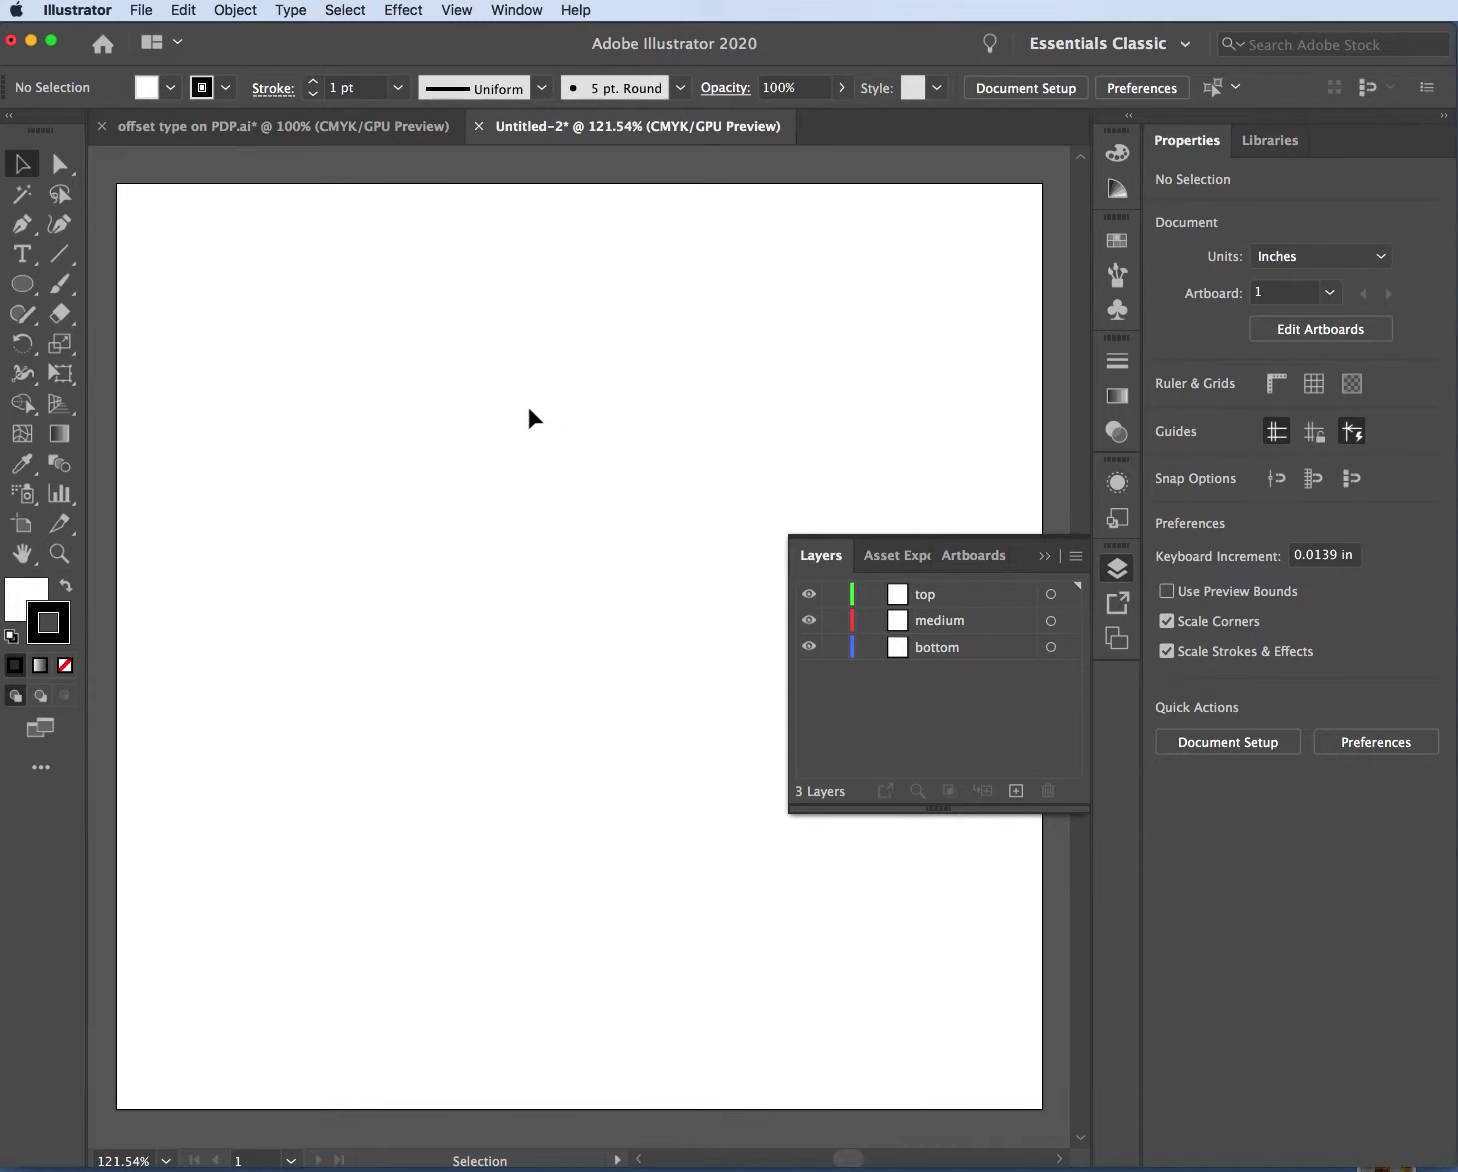
Float the Layers panel apart from the Asset Export/Artboards group and target the bottom layer
click(1083, 801)
drag(1083, 801, 1051, 795)
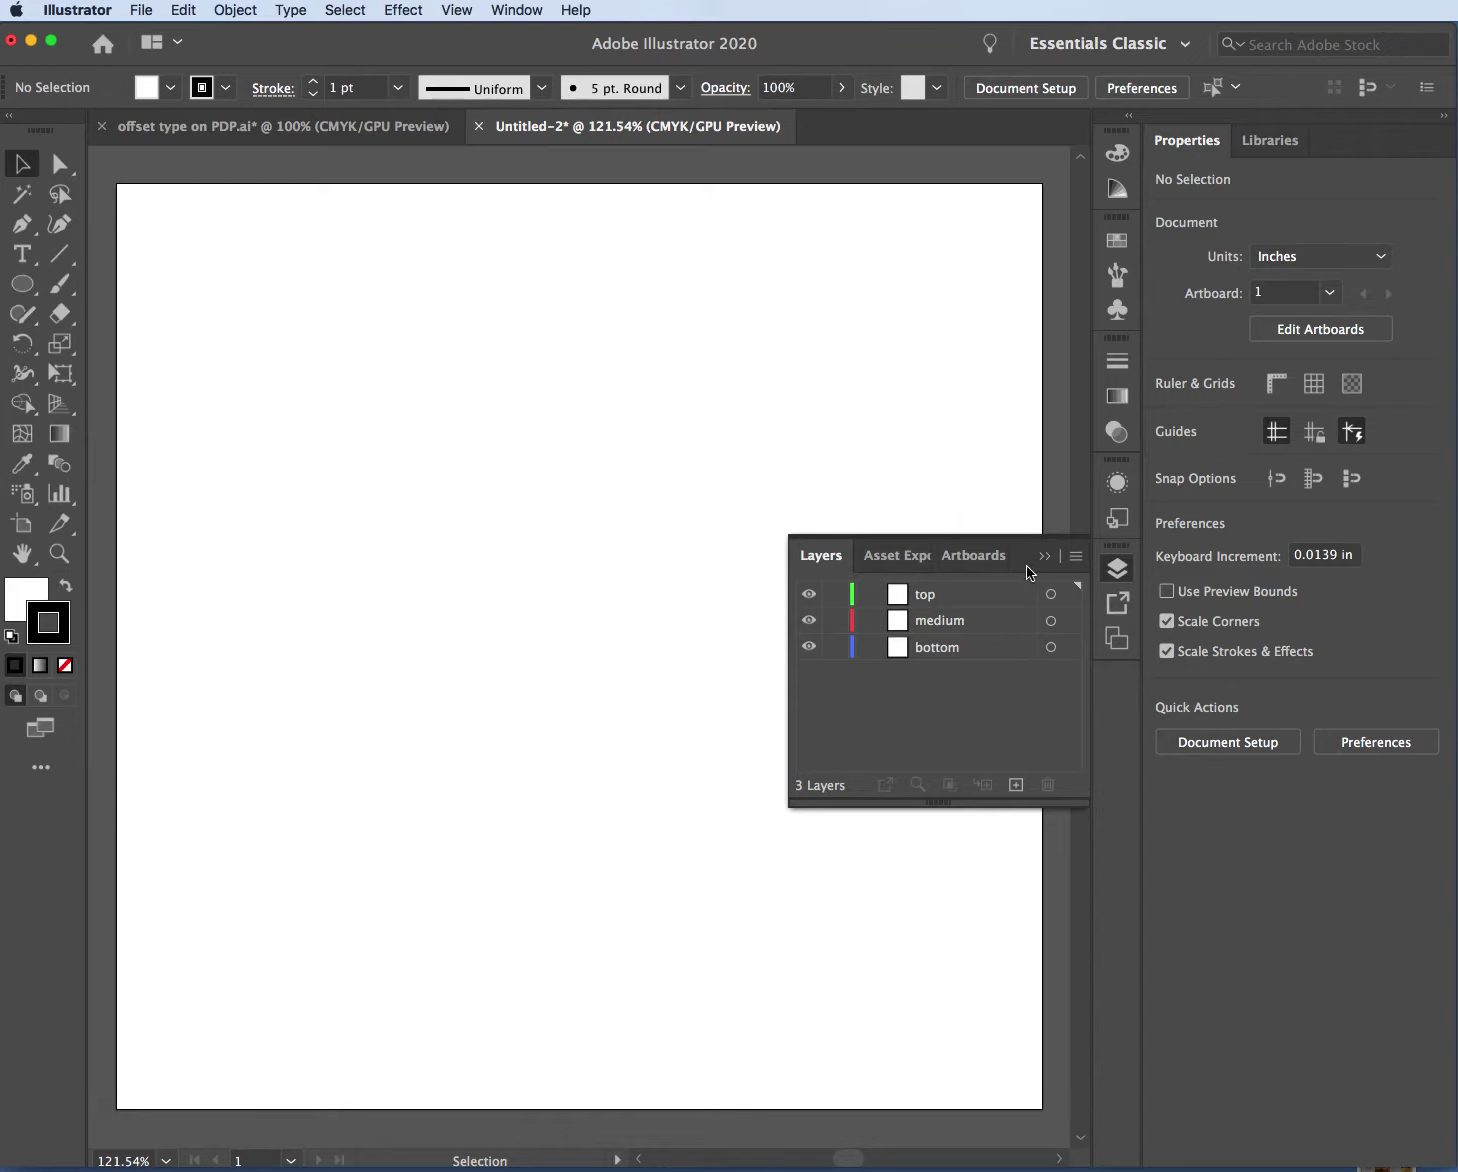
drag(822, 550, 953, 835)
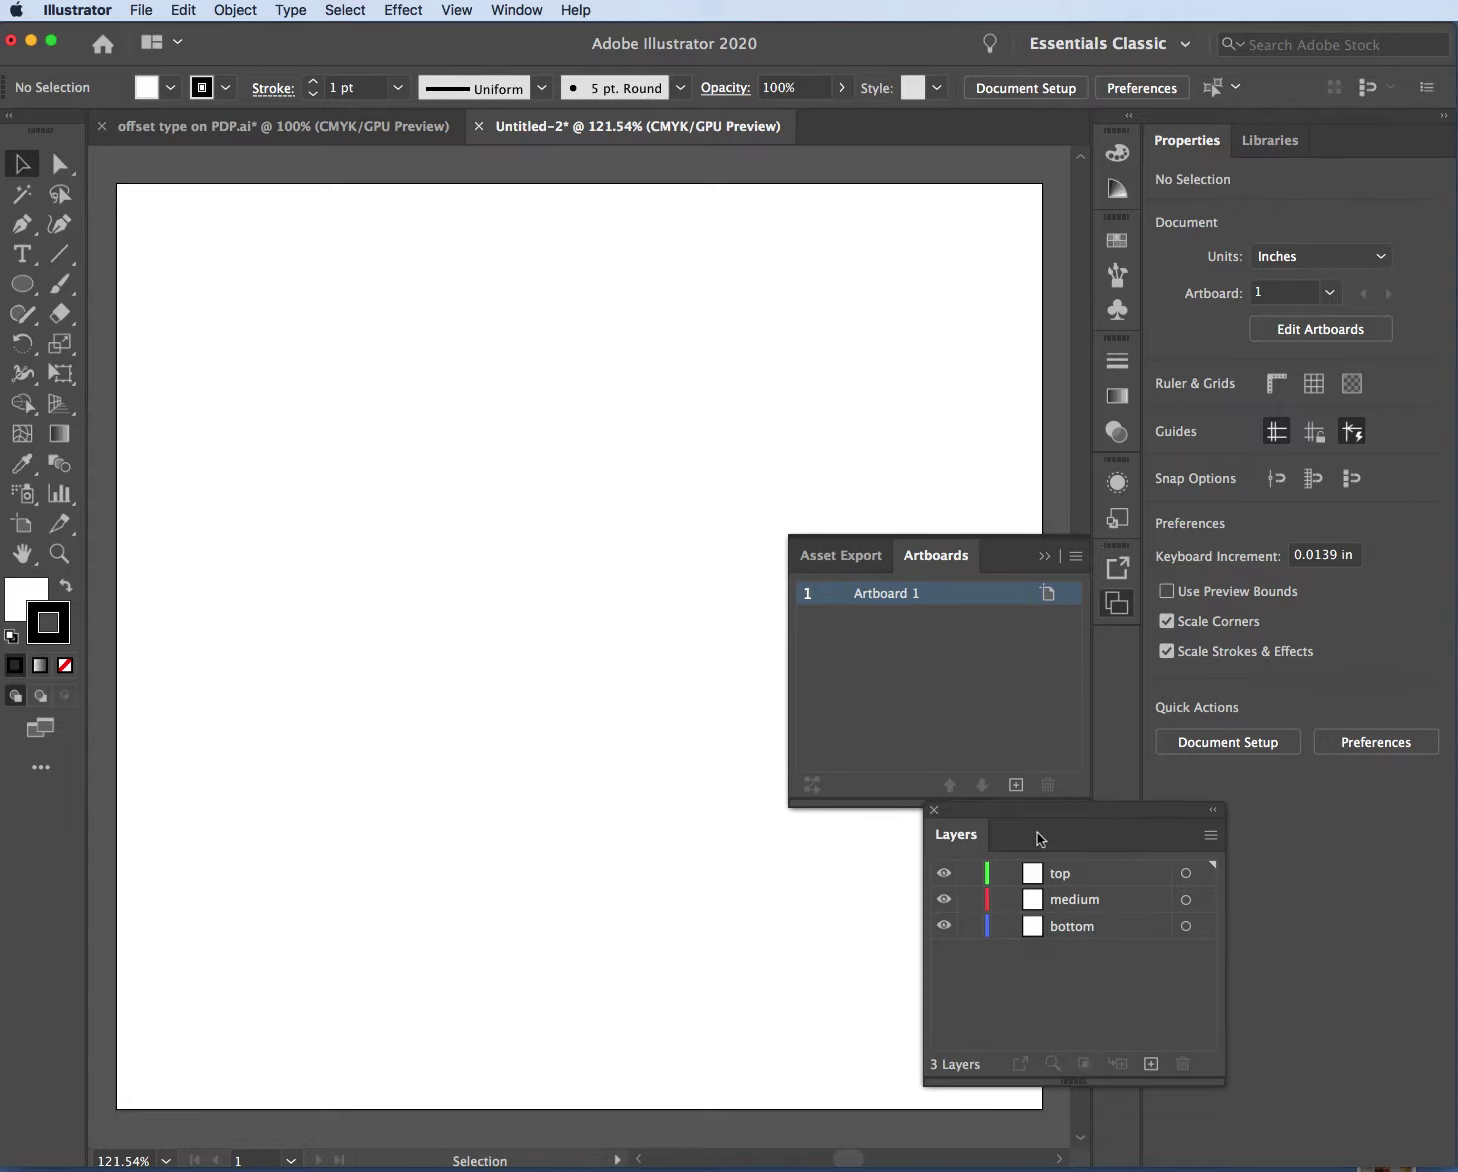
click(1043, 555)
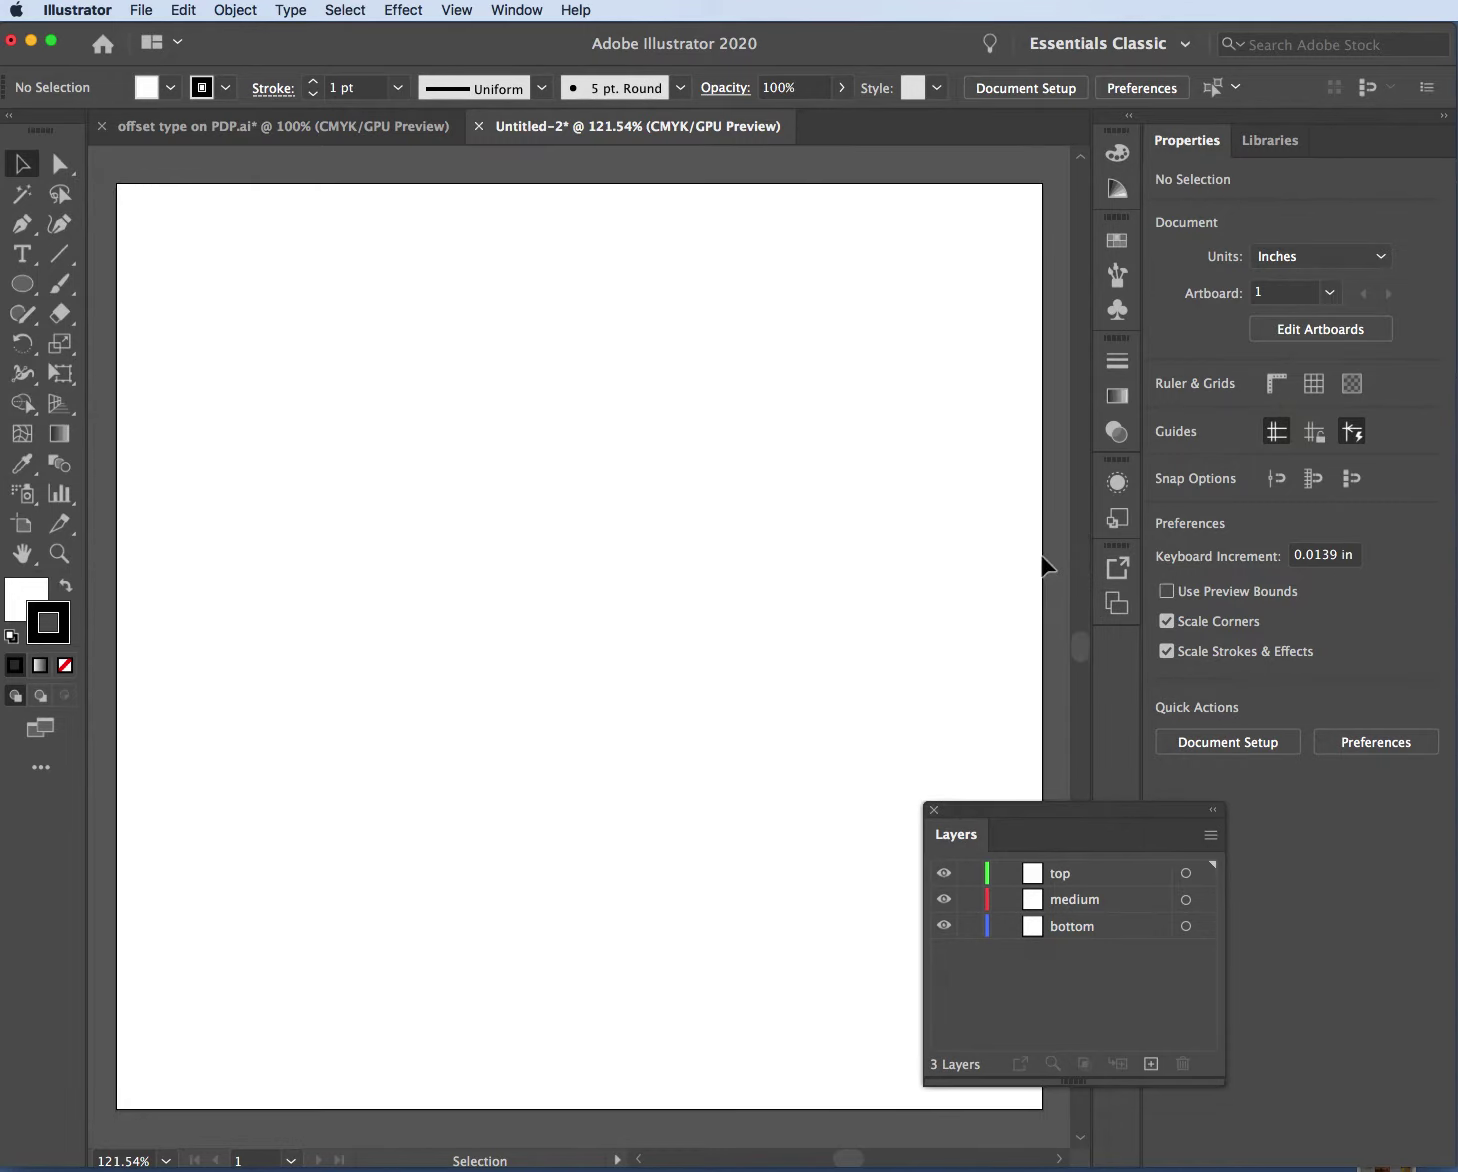
drag(1043, 825, 1055, 700)
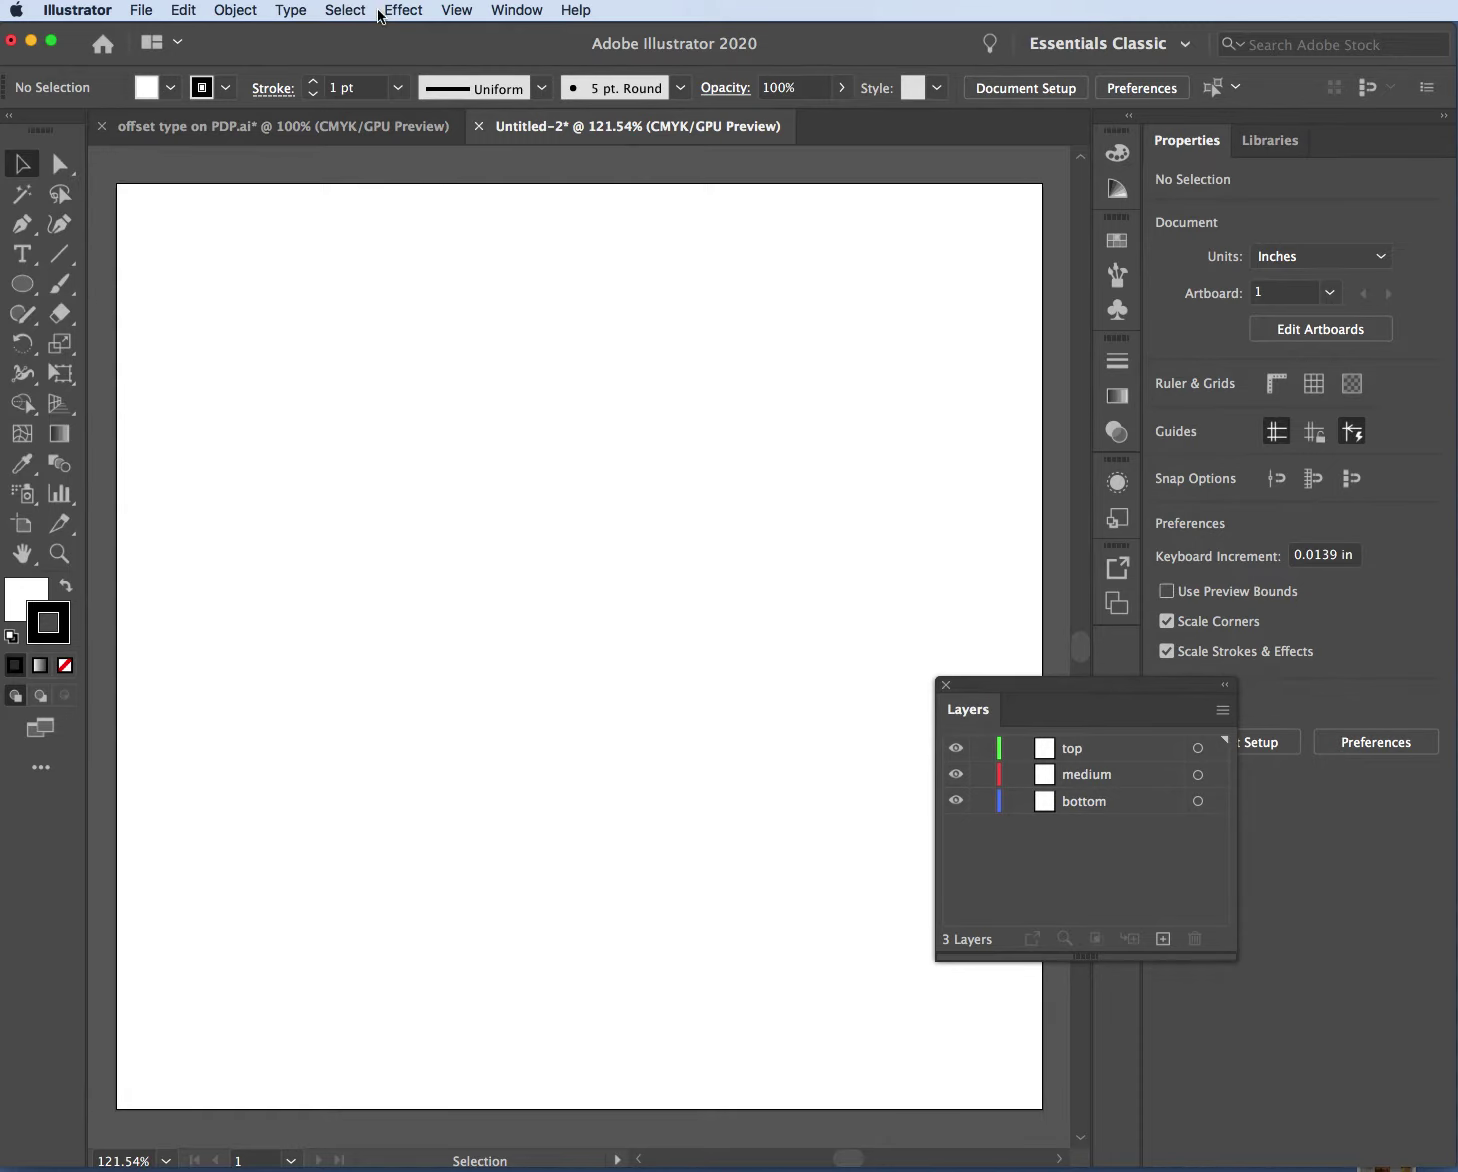
mouse_move(1035, 693)
mouse_down()
mouse_move(1092, 688)
mouse_move(1020, 686)
mouse_up()
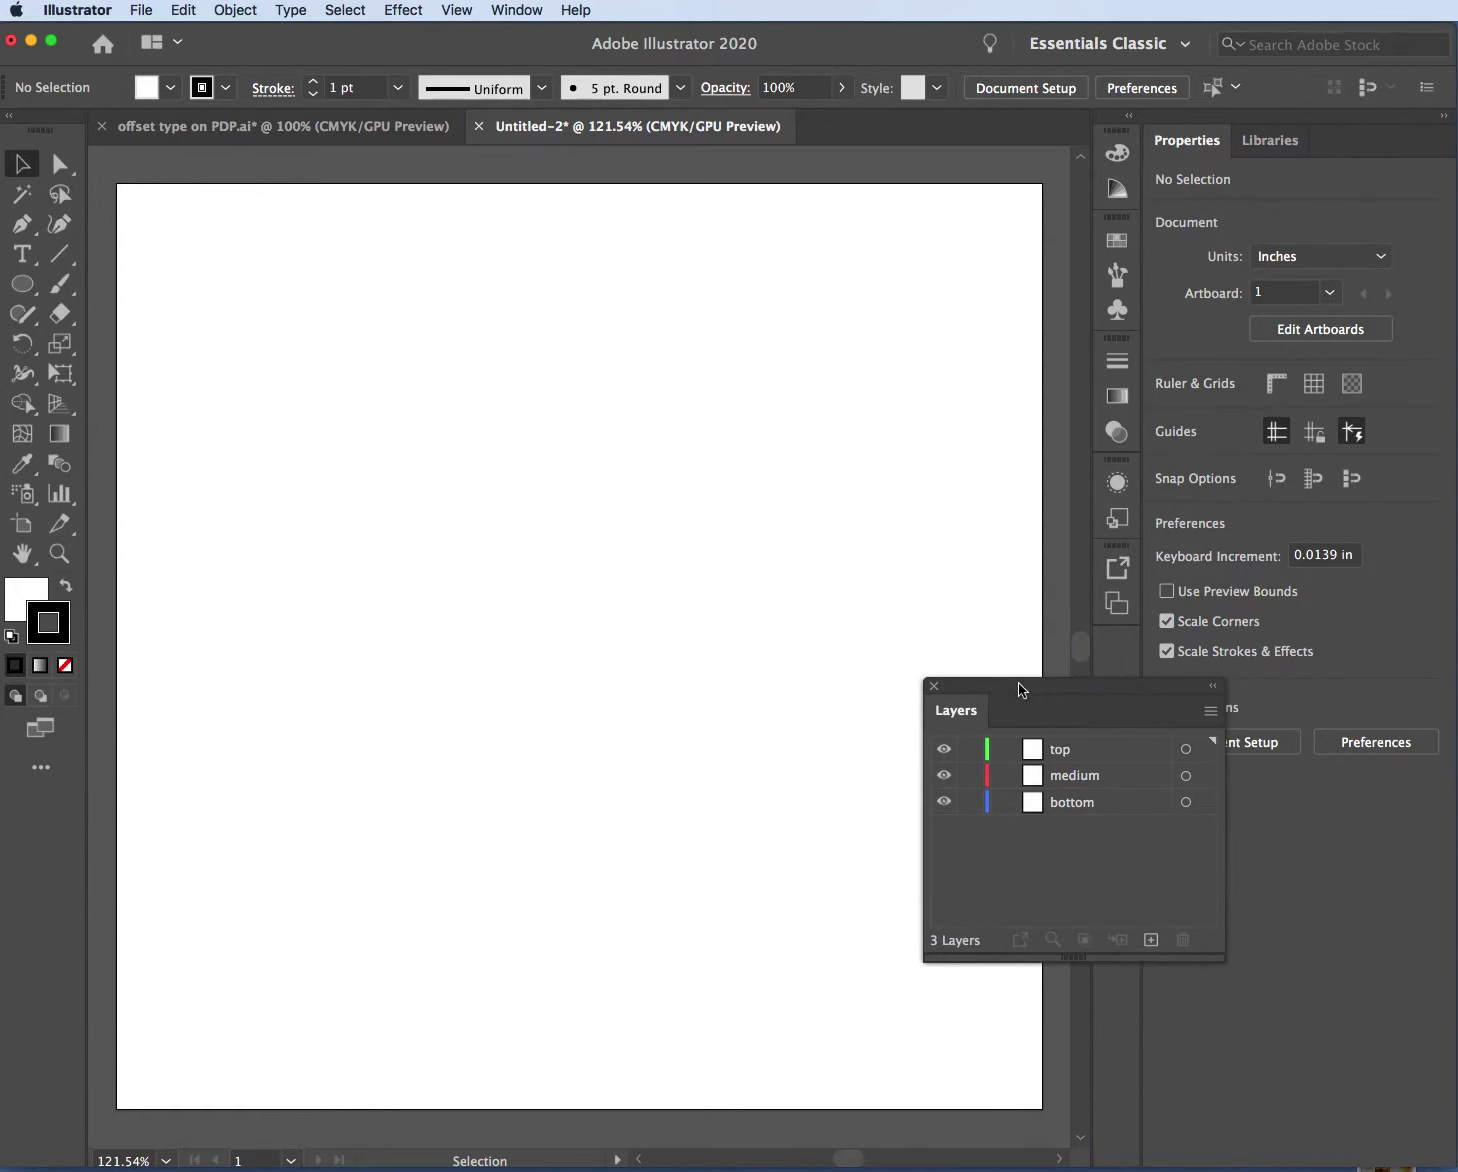
click(1074, 805)
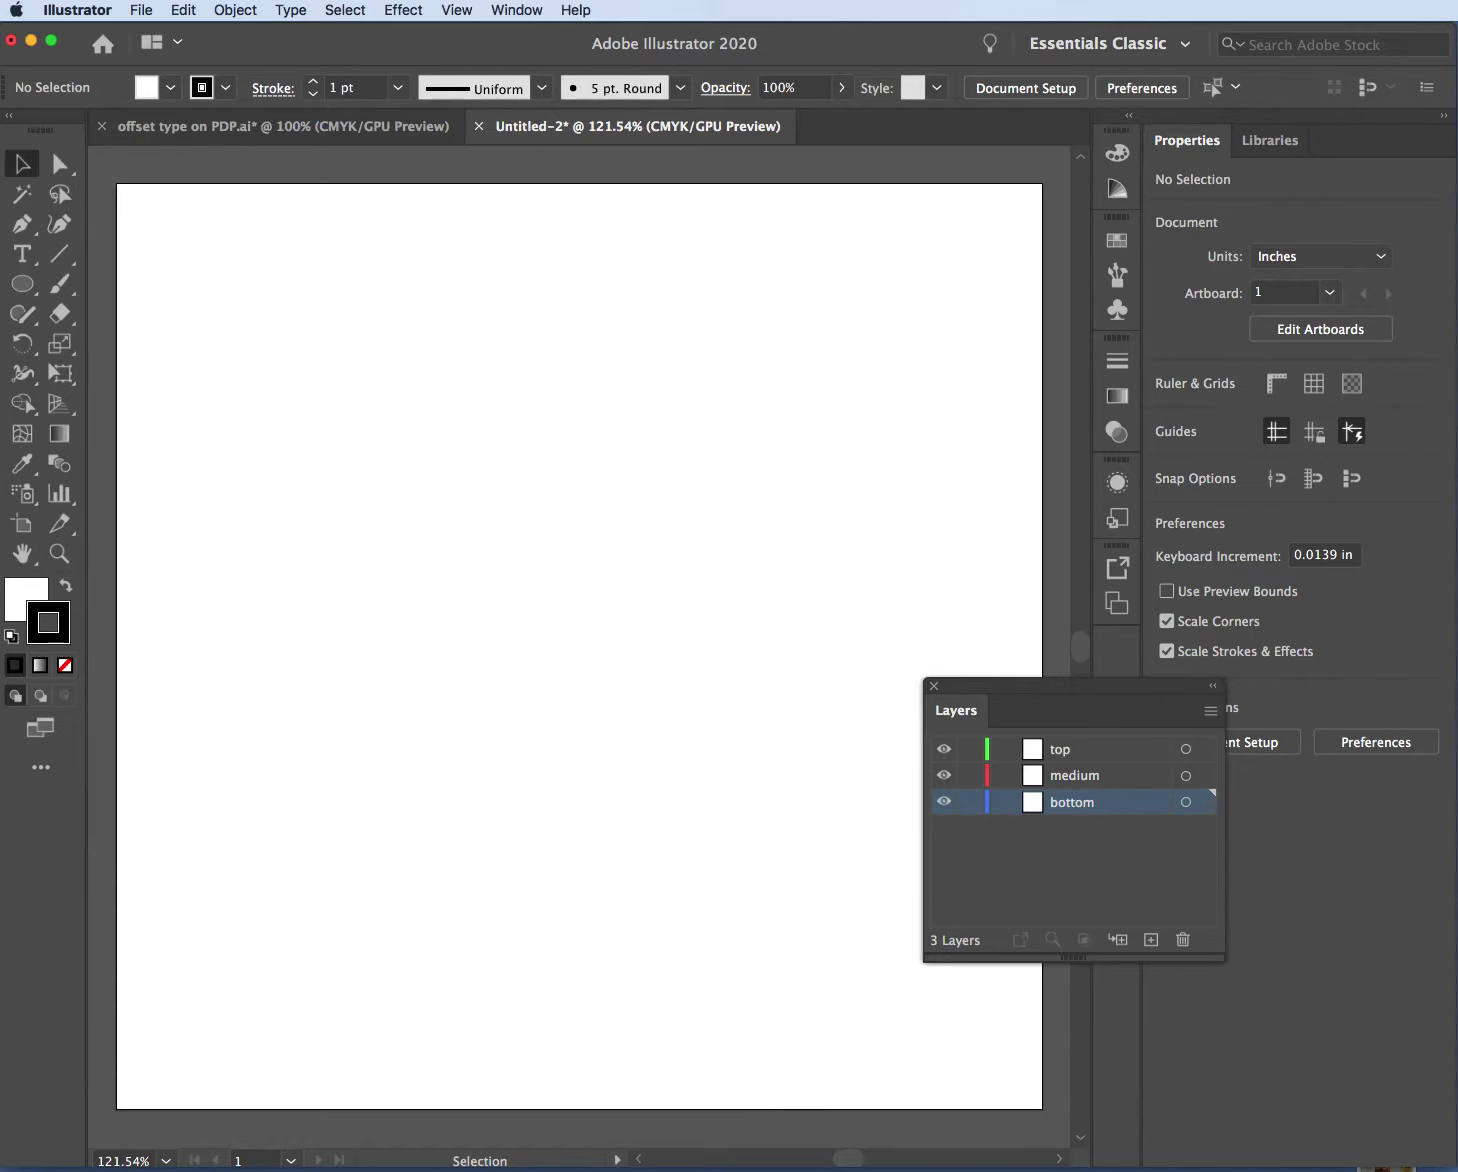
drag(34, 297, 124, 293)
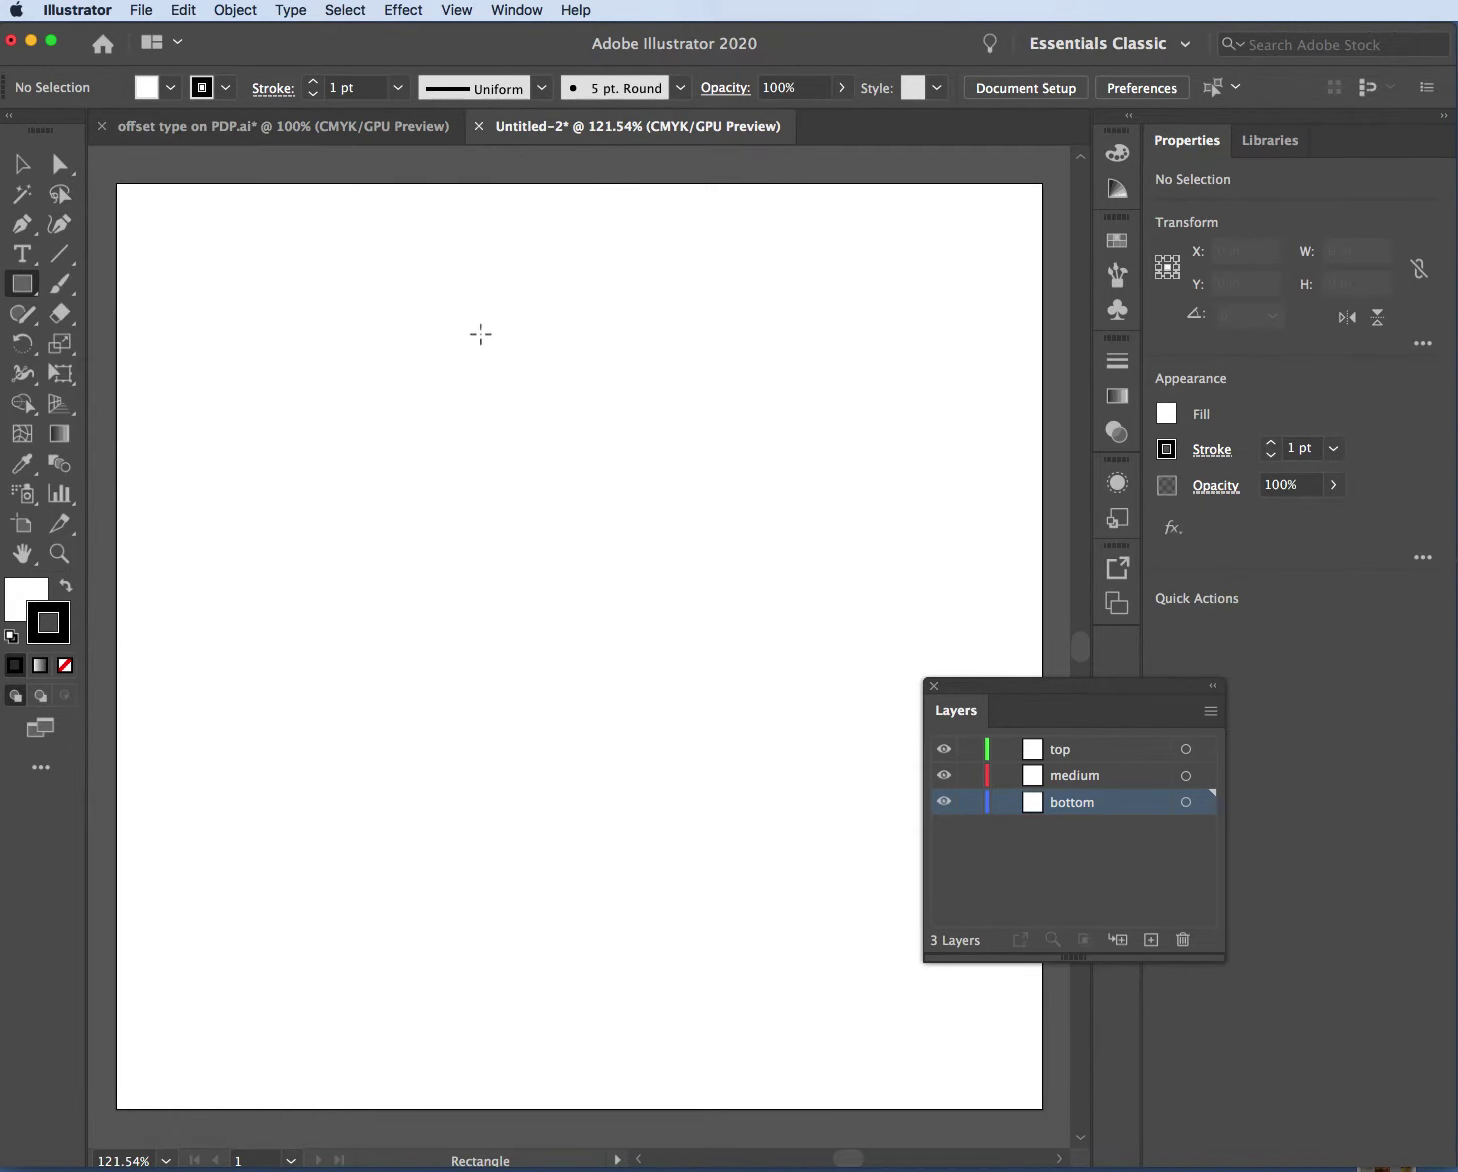
Create a 4.5 x 6 in rectangle by entering its exact size
click(378, 328)
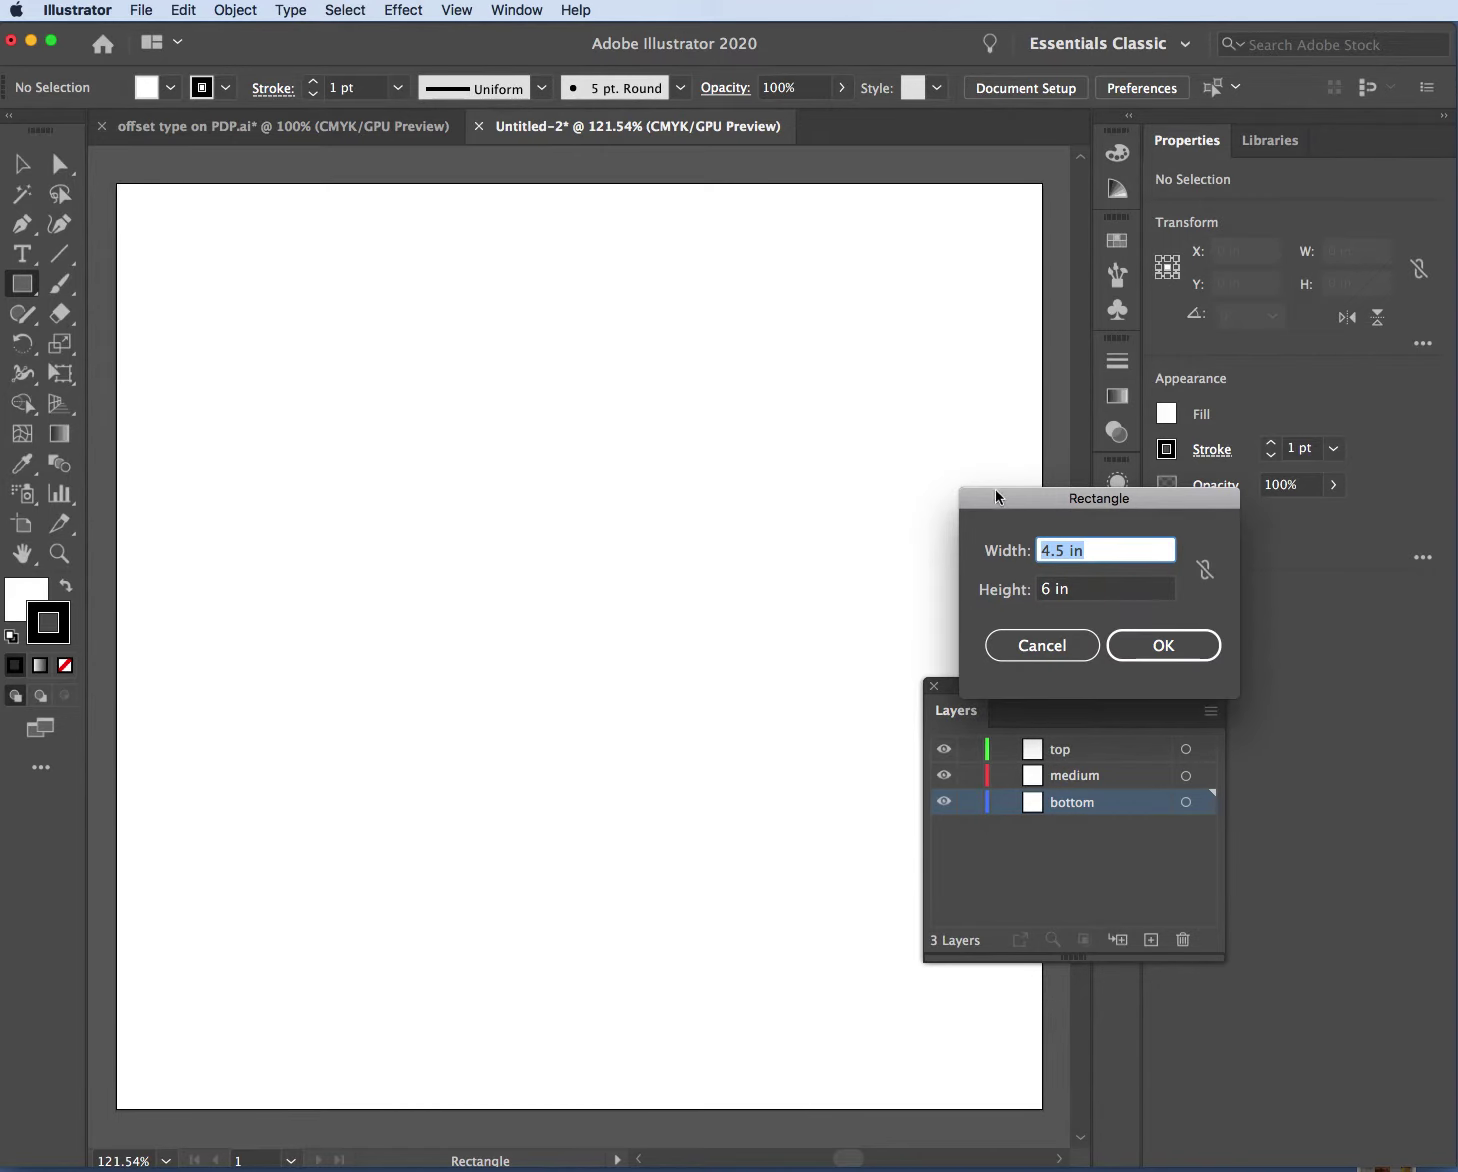
drag(996, 495, 382, 266)
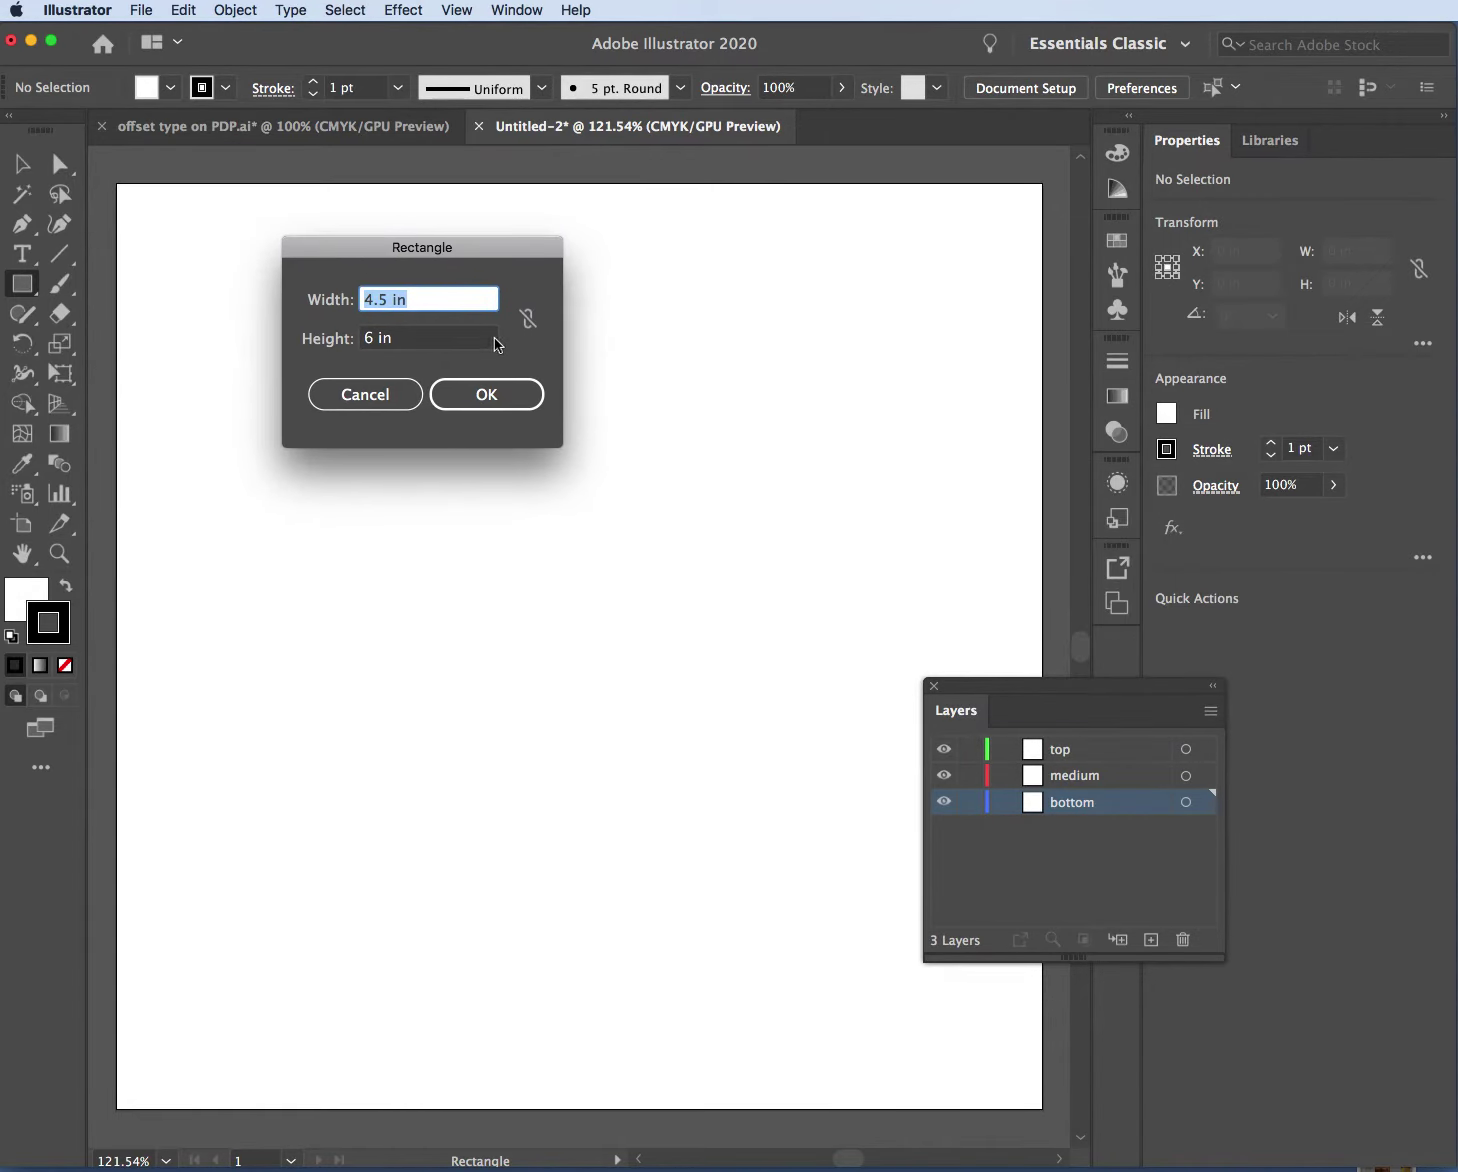
click(370, 345)
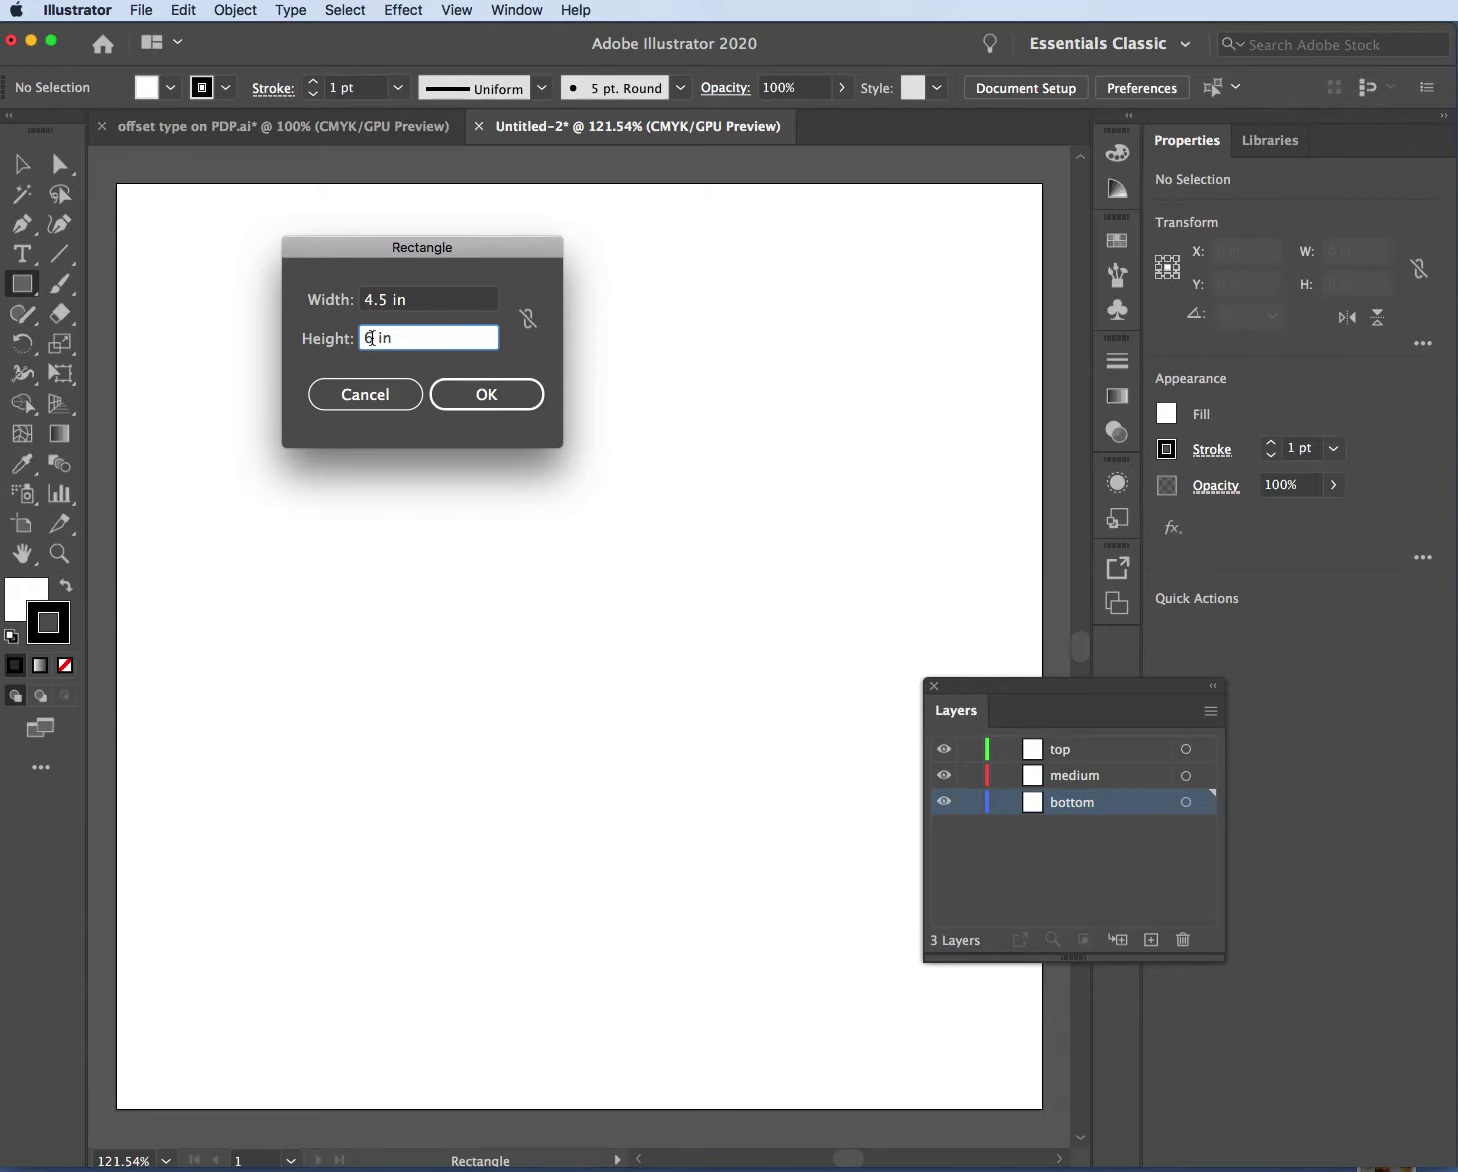
click(474, 400)
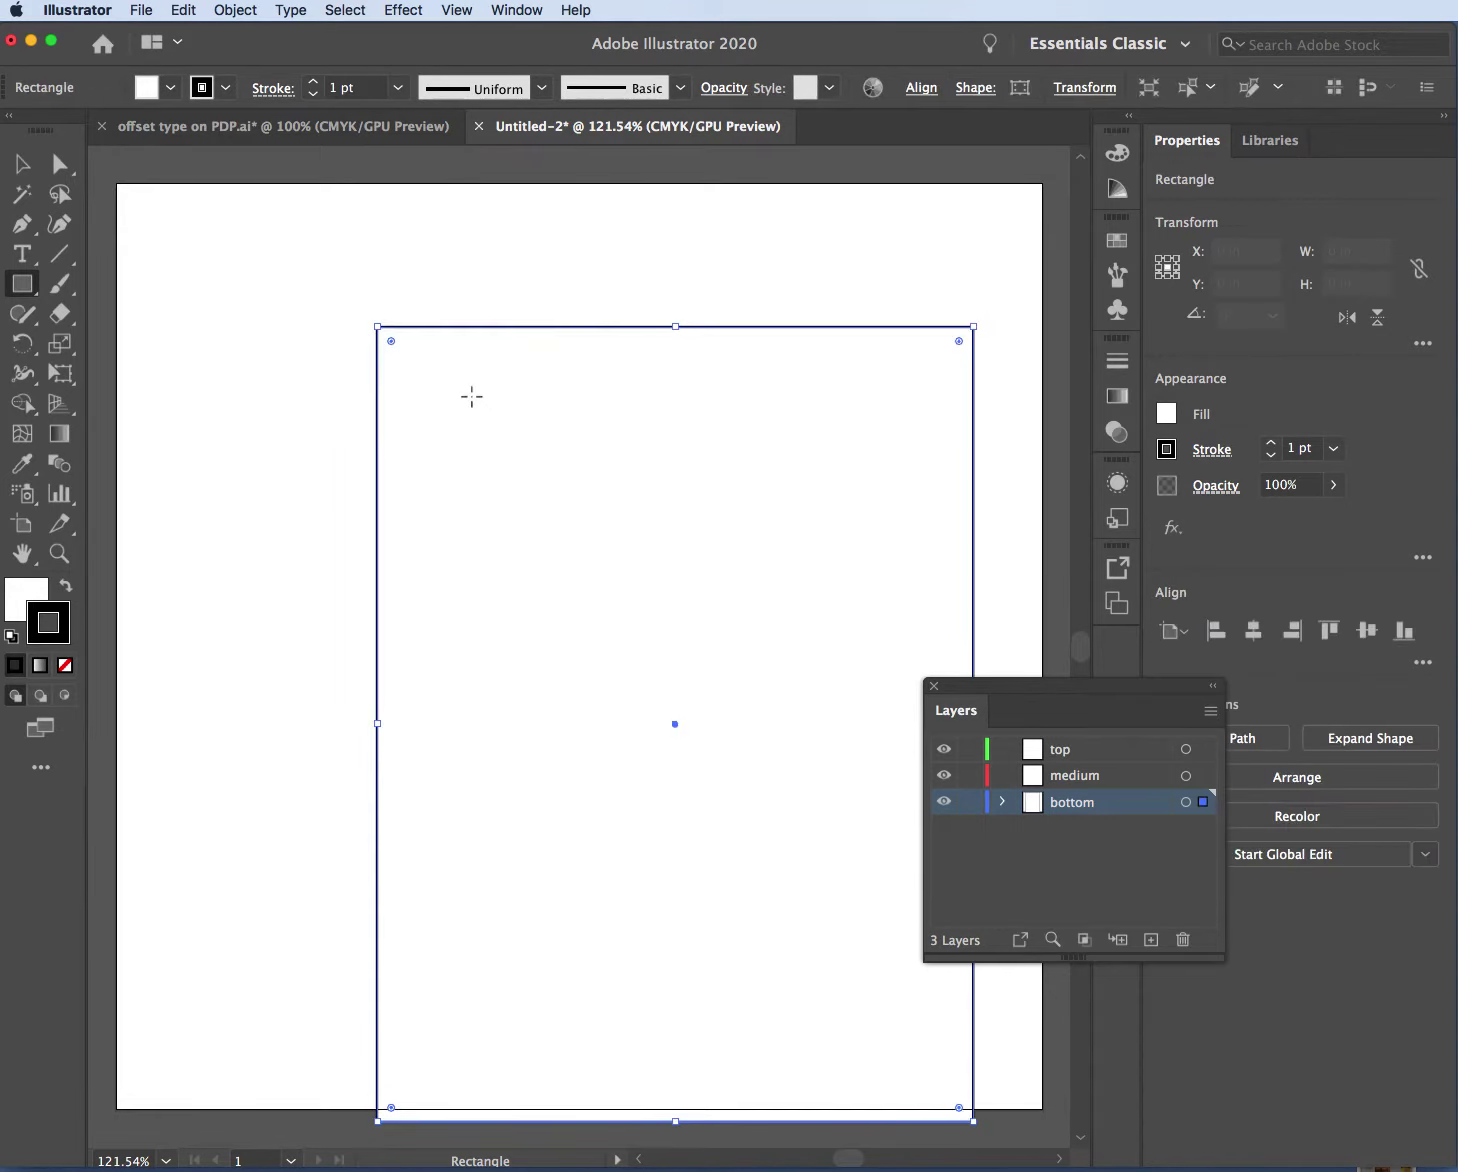
Reposition the rectangle up and left on the artboard
click(24, 166)
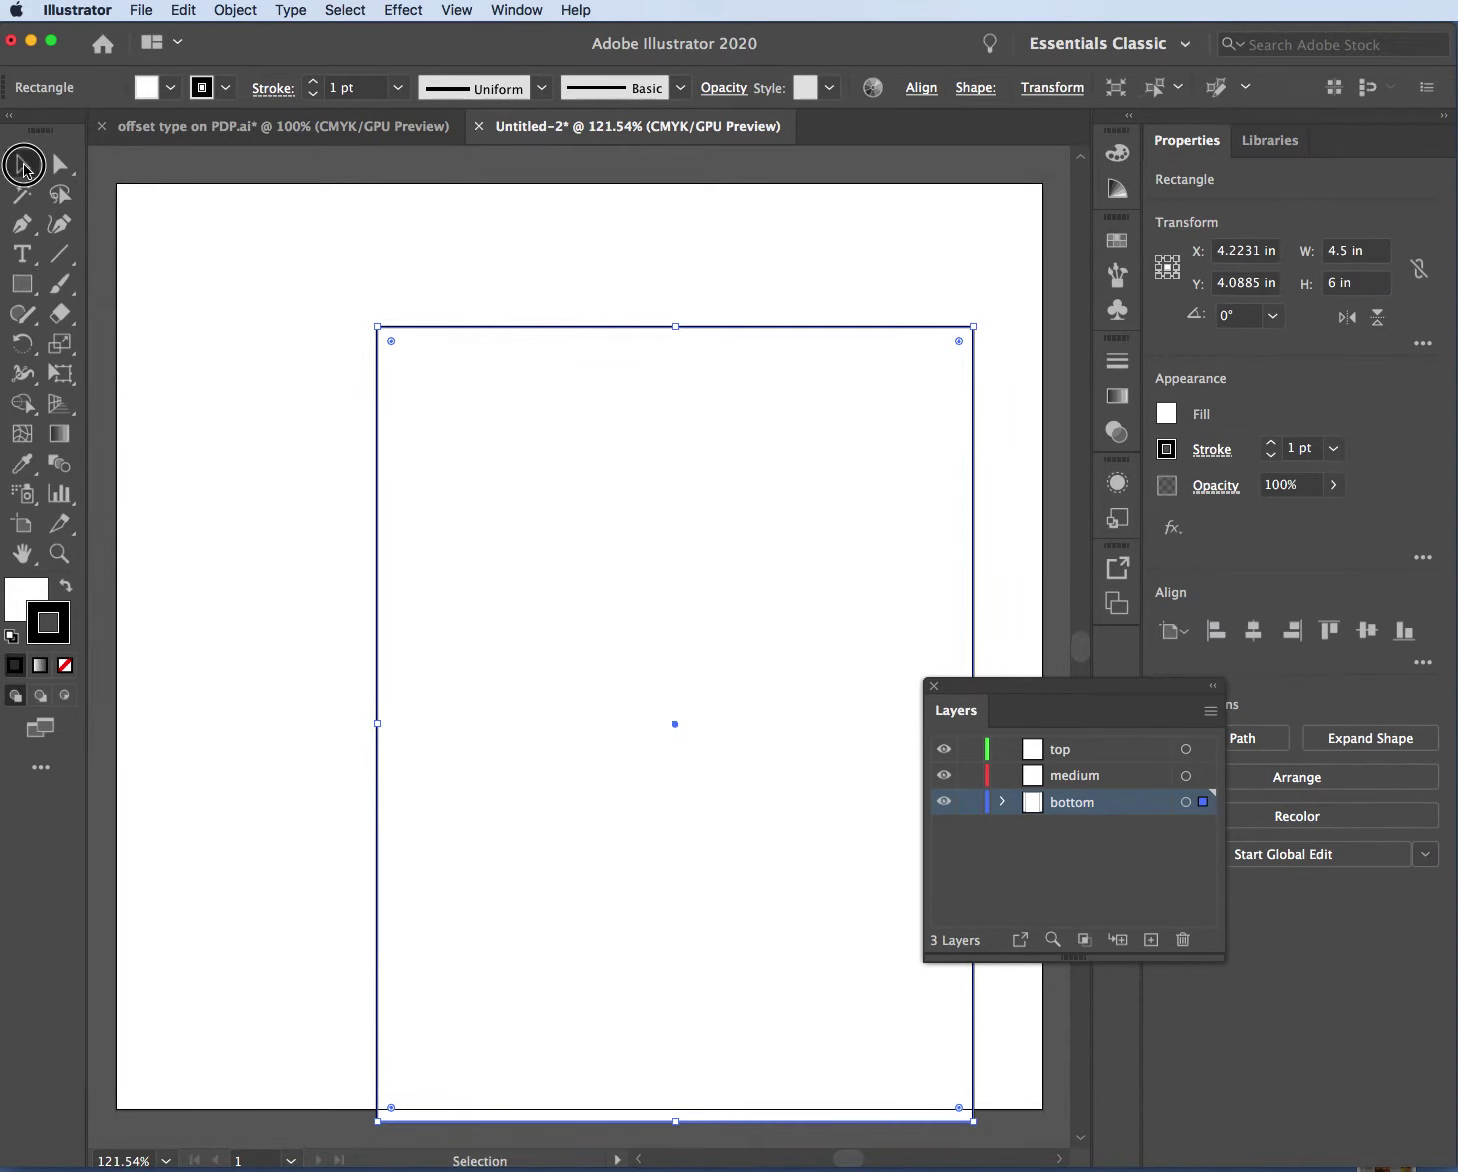
drag(498, 319, 408, 262)
click(537, 394)
click(210, 320)
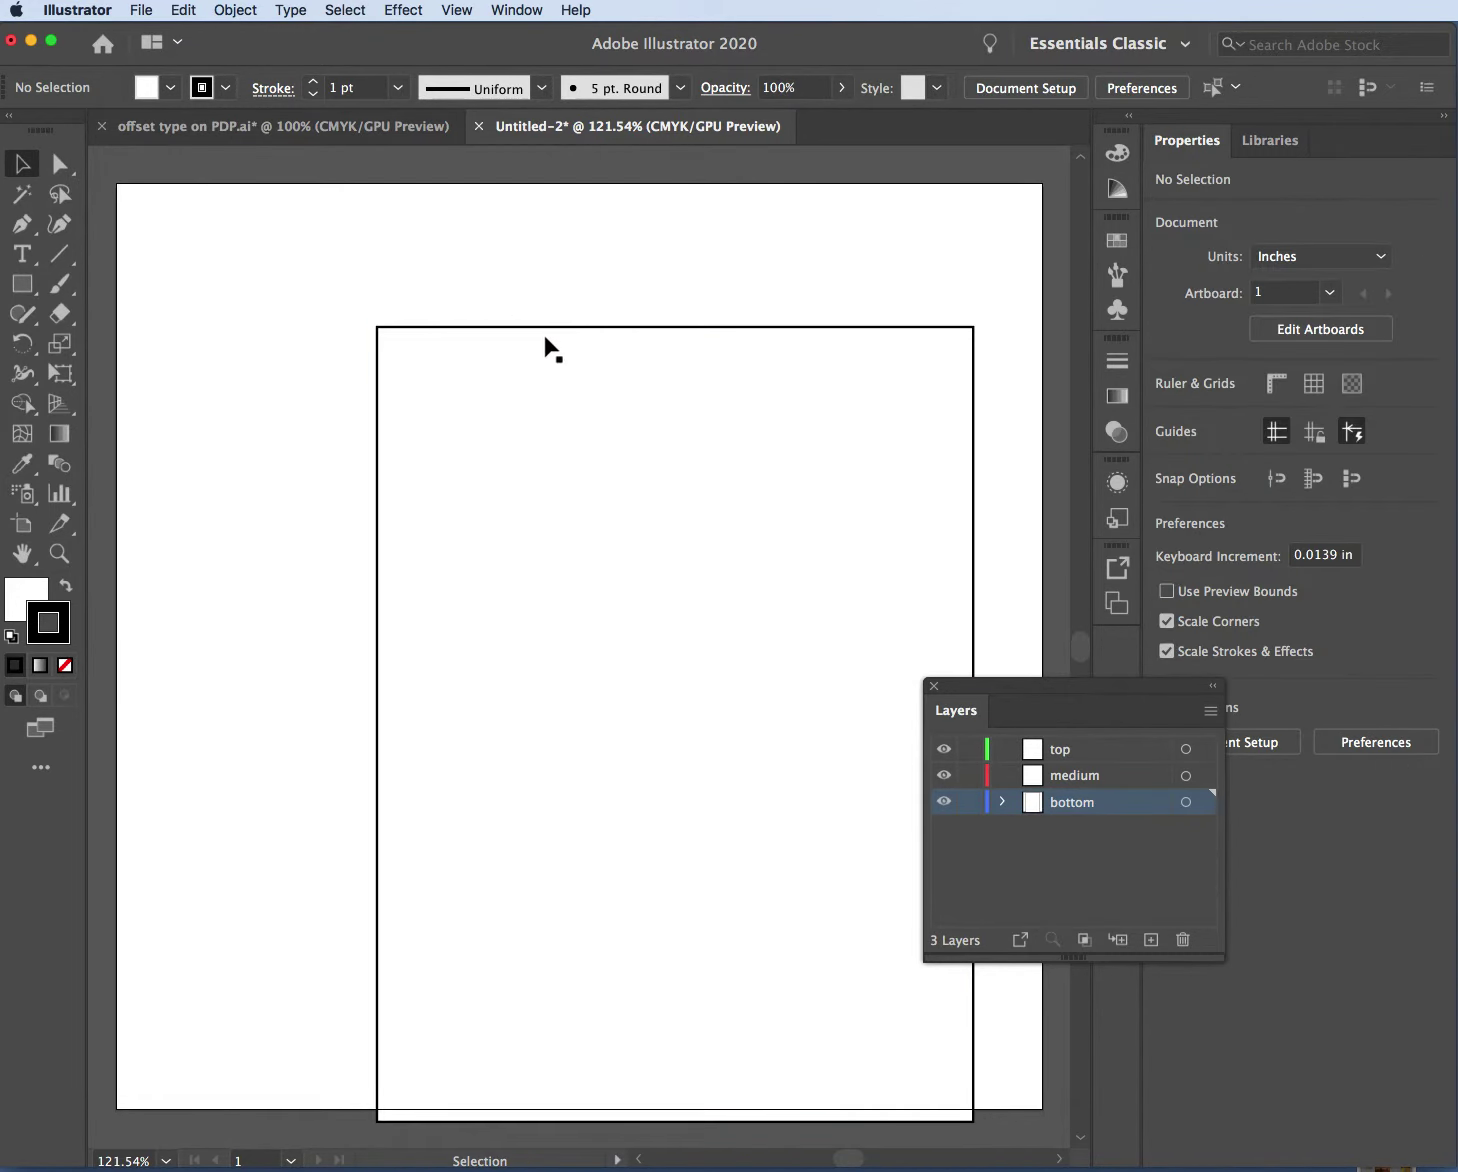
click(508, 316)
click(498, 327)
drag(499, 335, 400, 245)
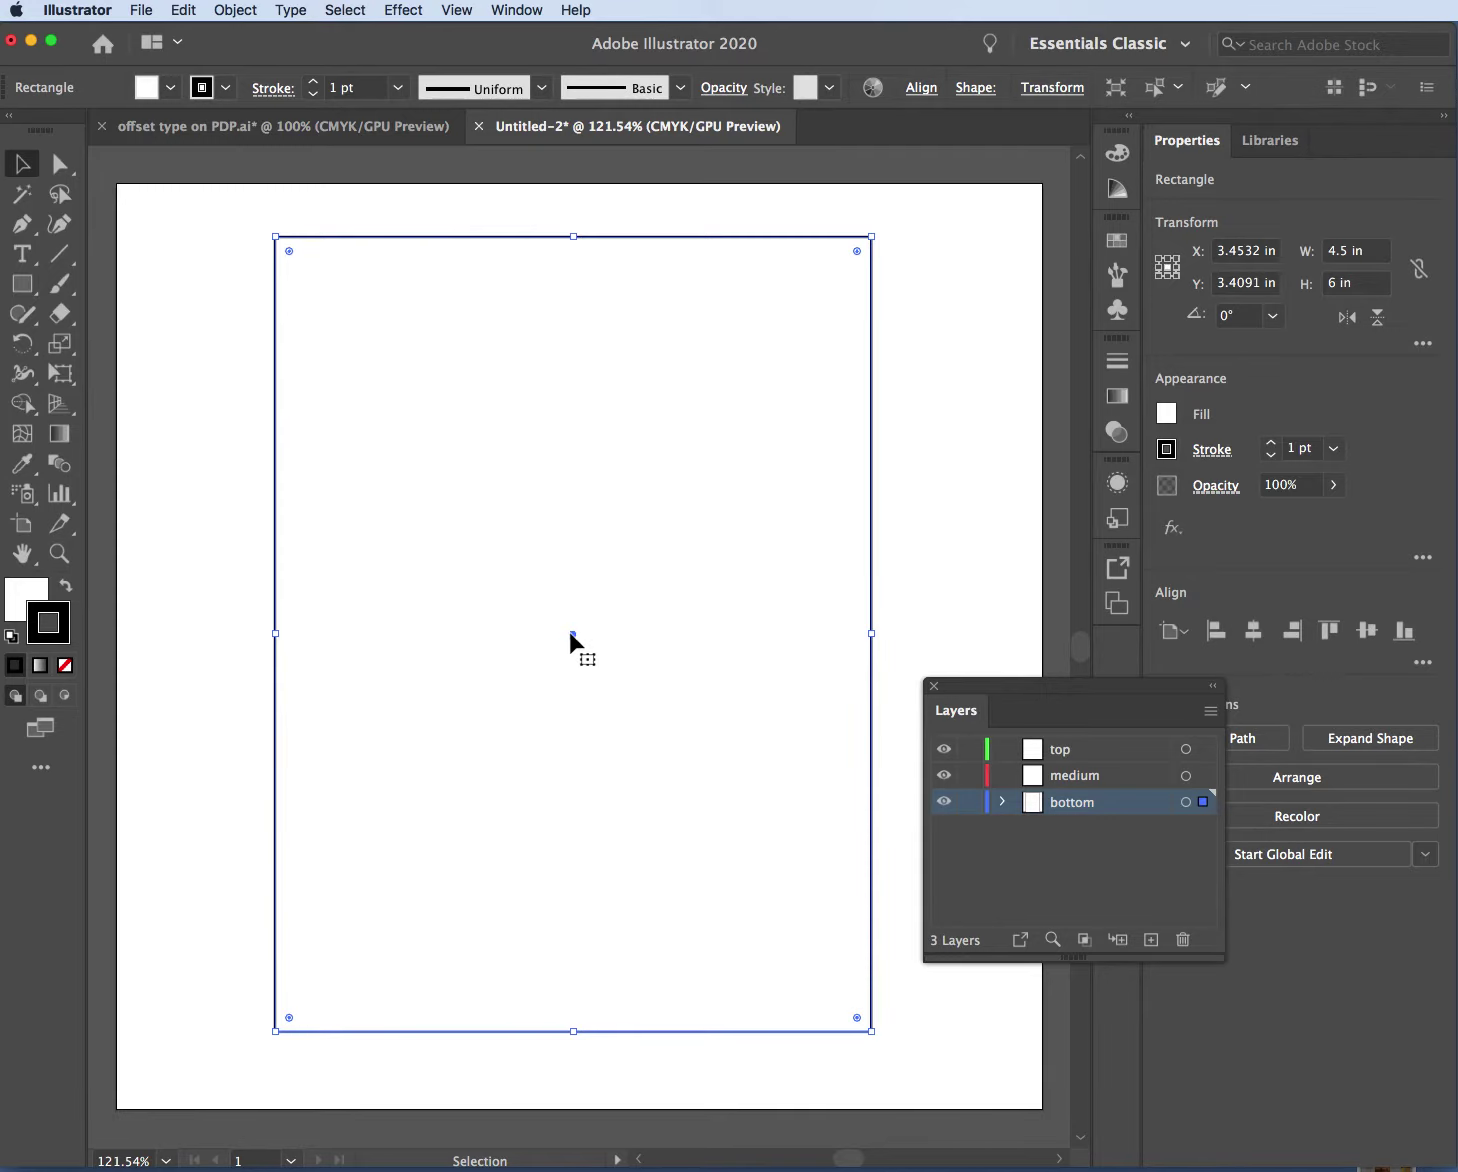
Remove the rectangle's black outline by setting its stroke to None
mouse_move(570, 638)
mouse_down()
mouse_move(563, 618)
mouse_move(558, 676)
mouse_move(574, 636)
mouse_up()
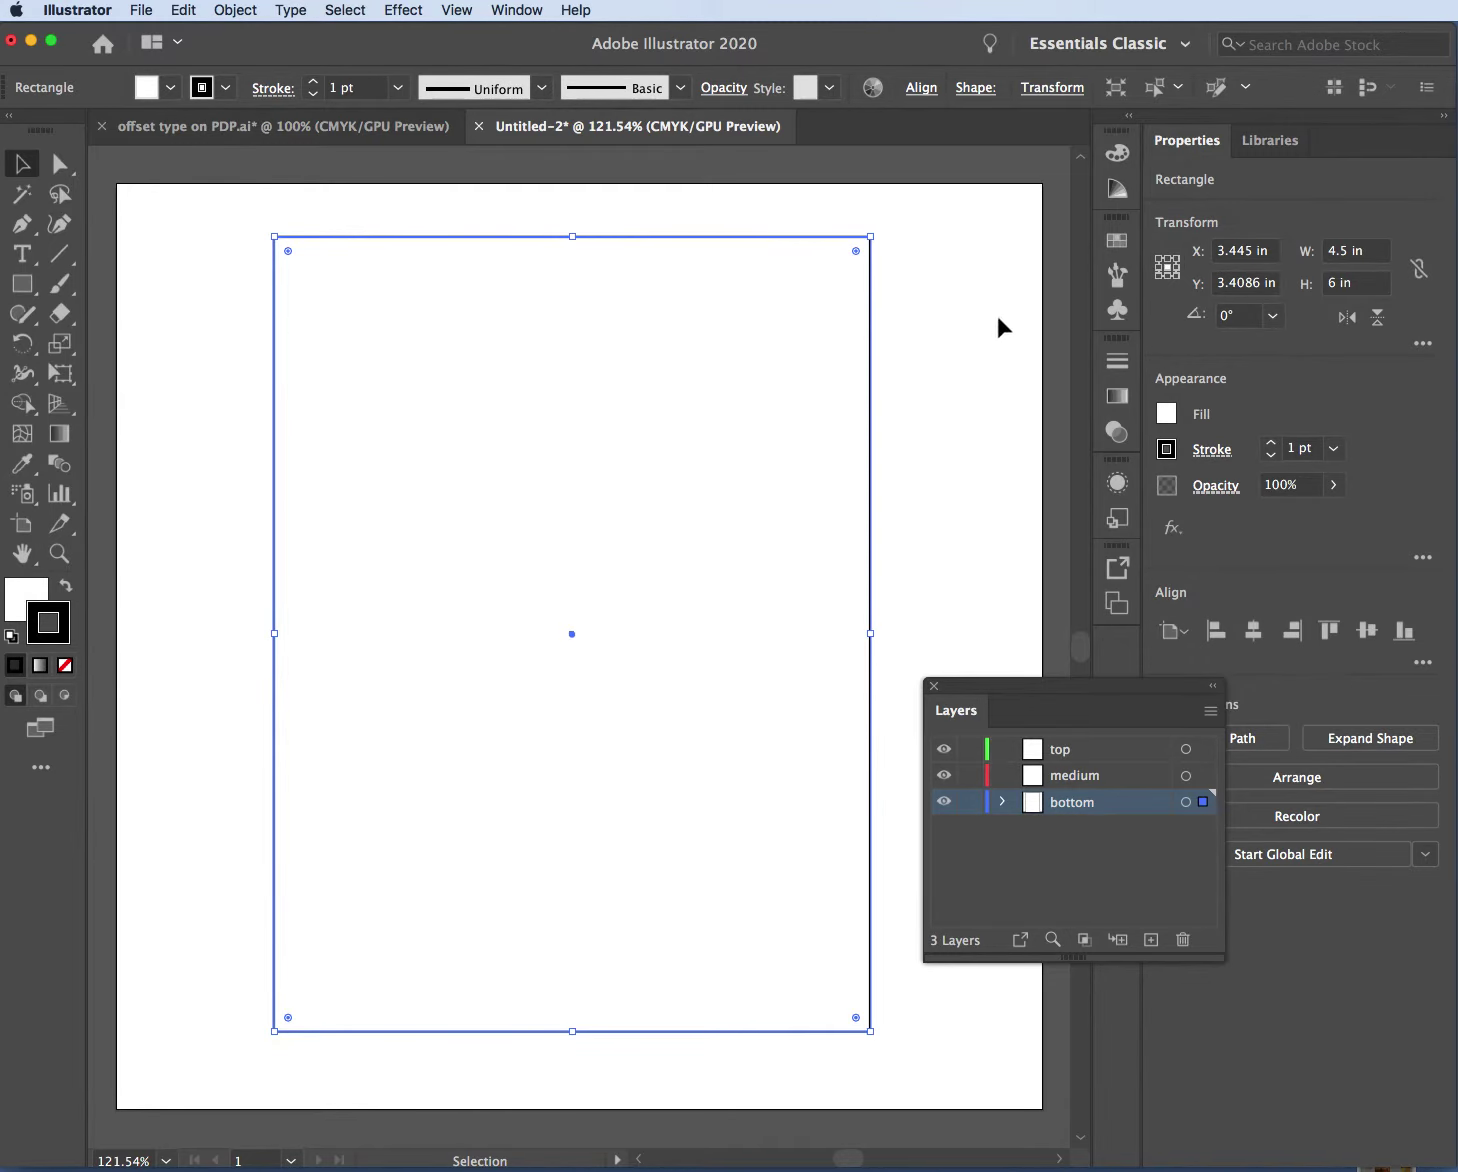
click(1166, 450)
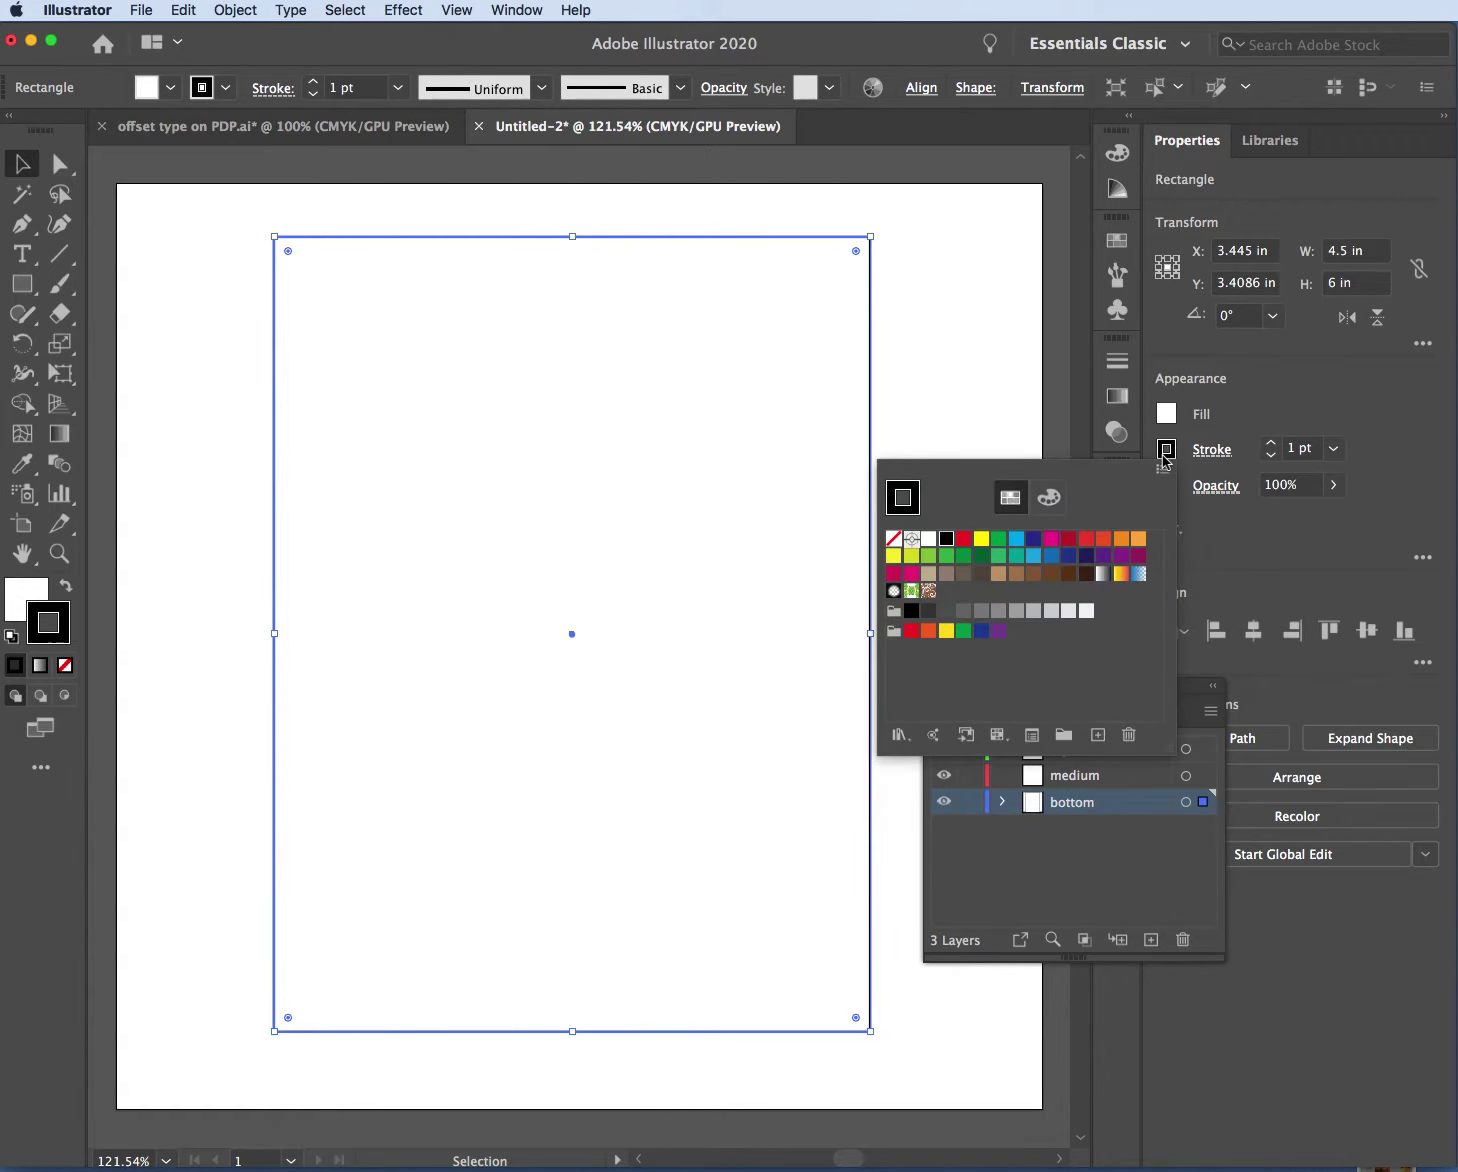
click(894, 540)
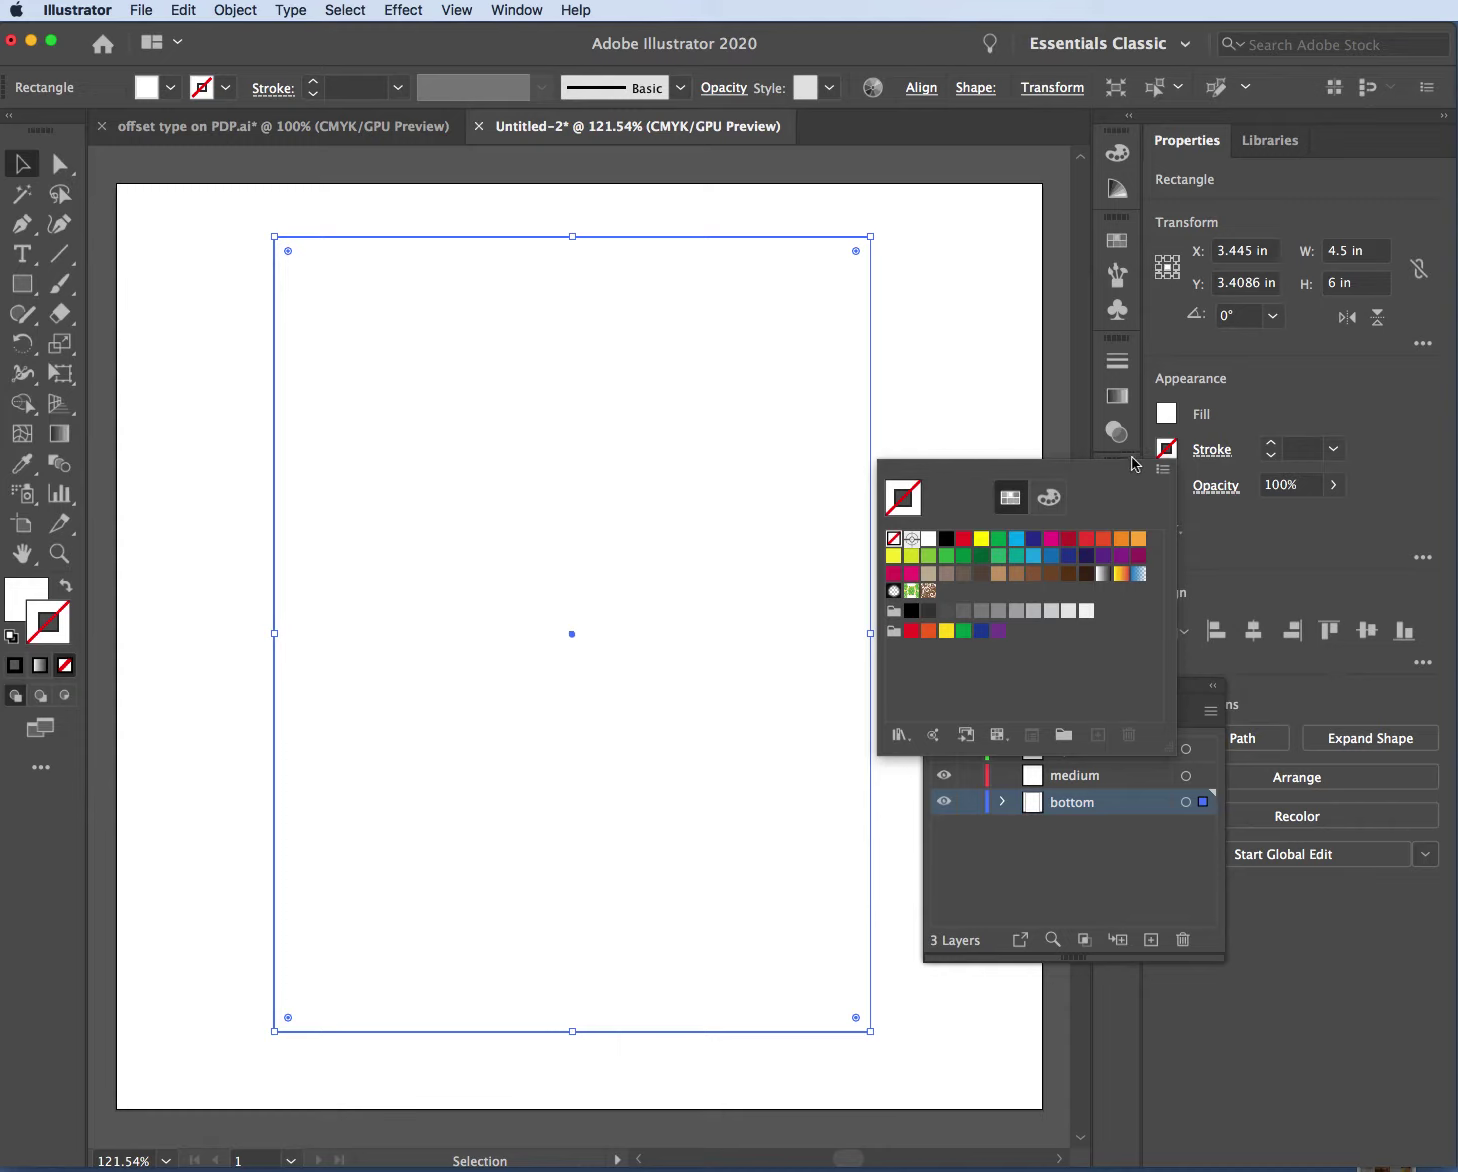
click(1201, 420)
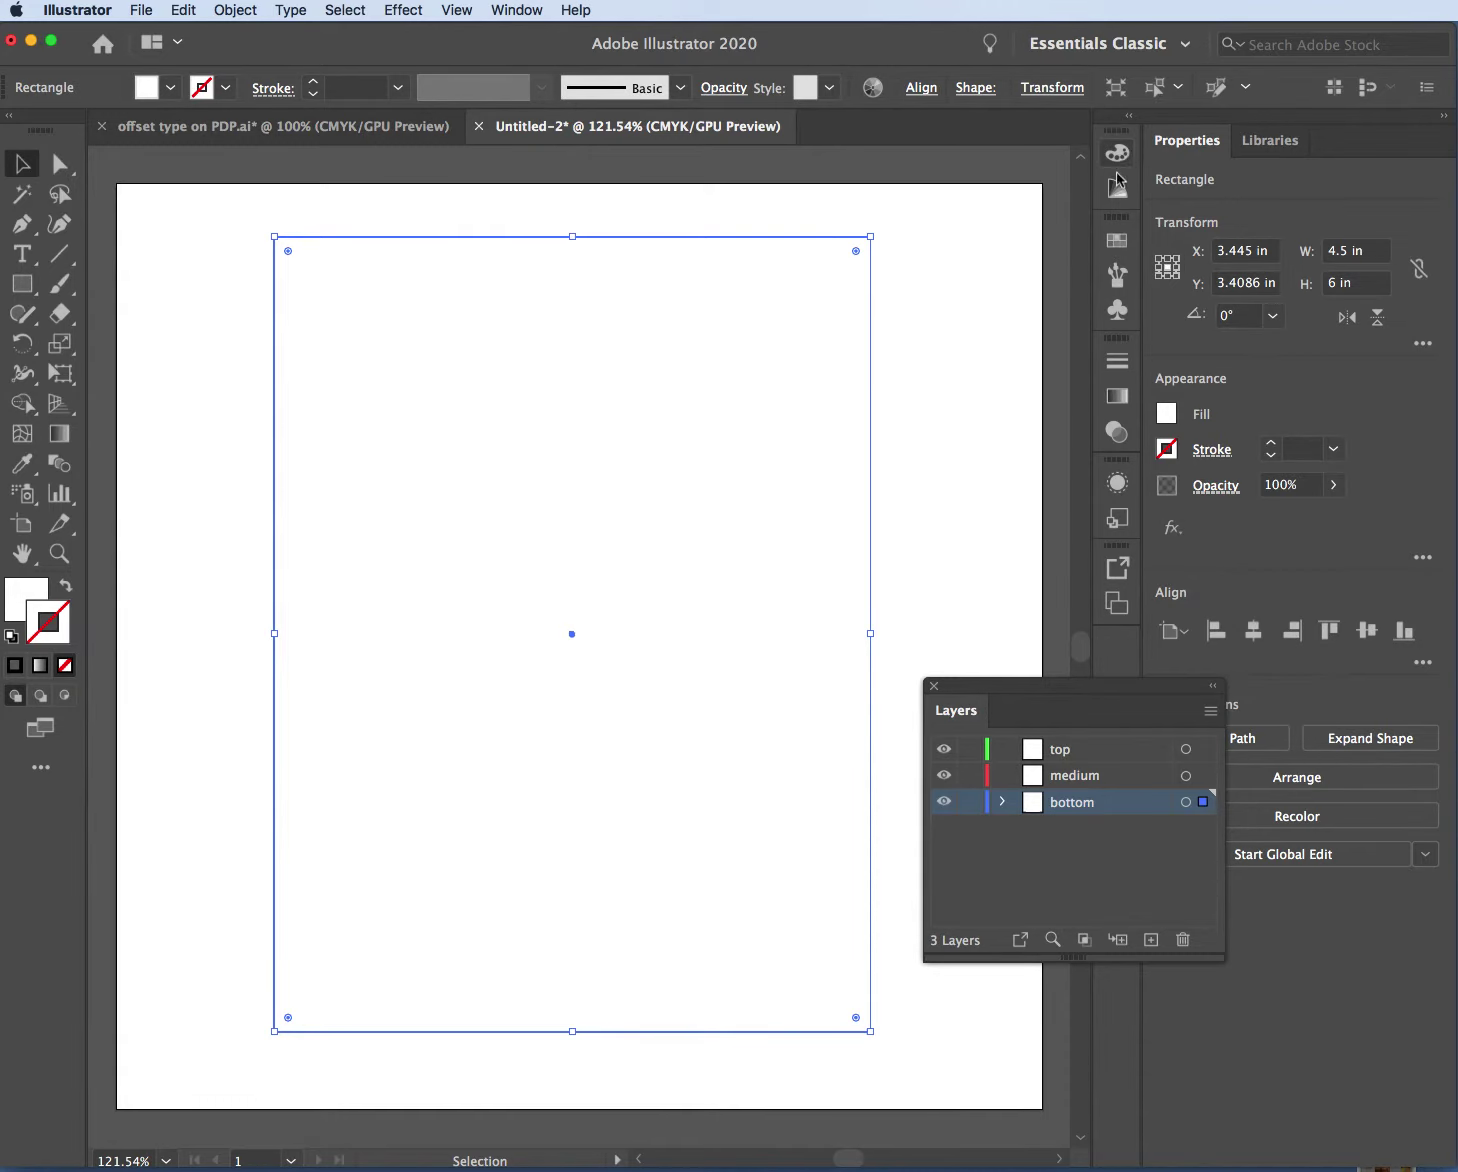
Pull the Swatches panel out and arrange it beside the Layers panel
click(1117, 242)
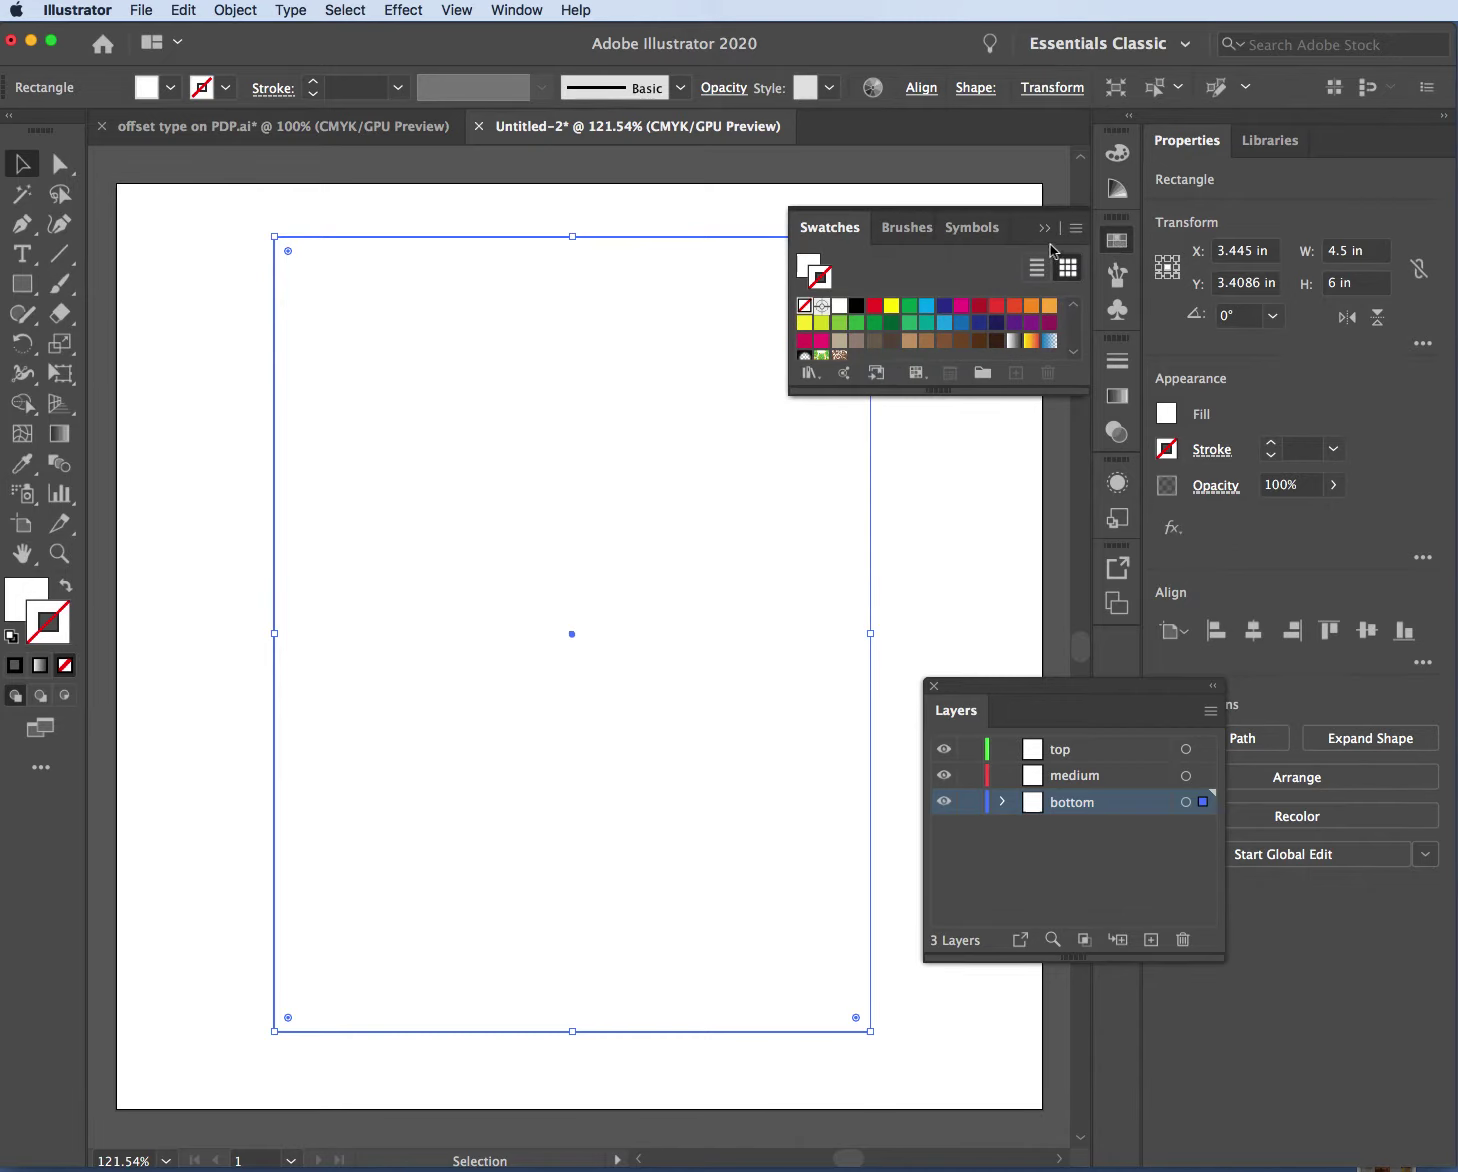
drag(1086, 393, 1084, 513)
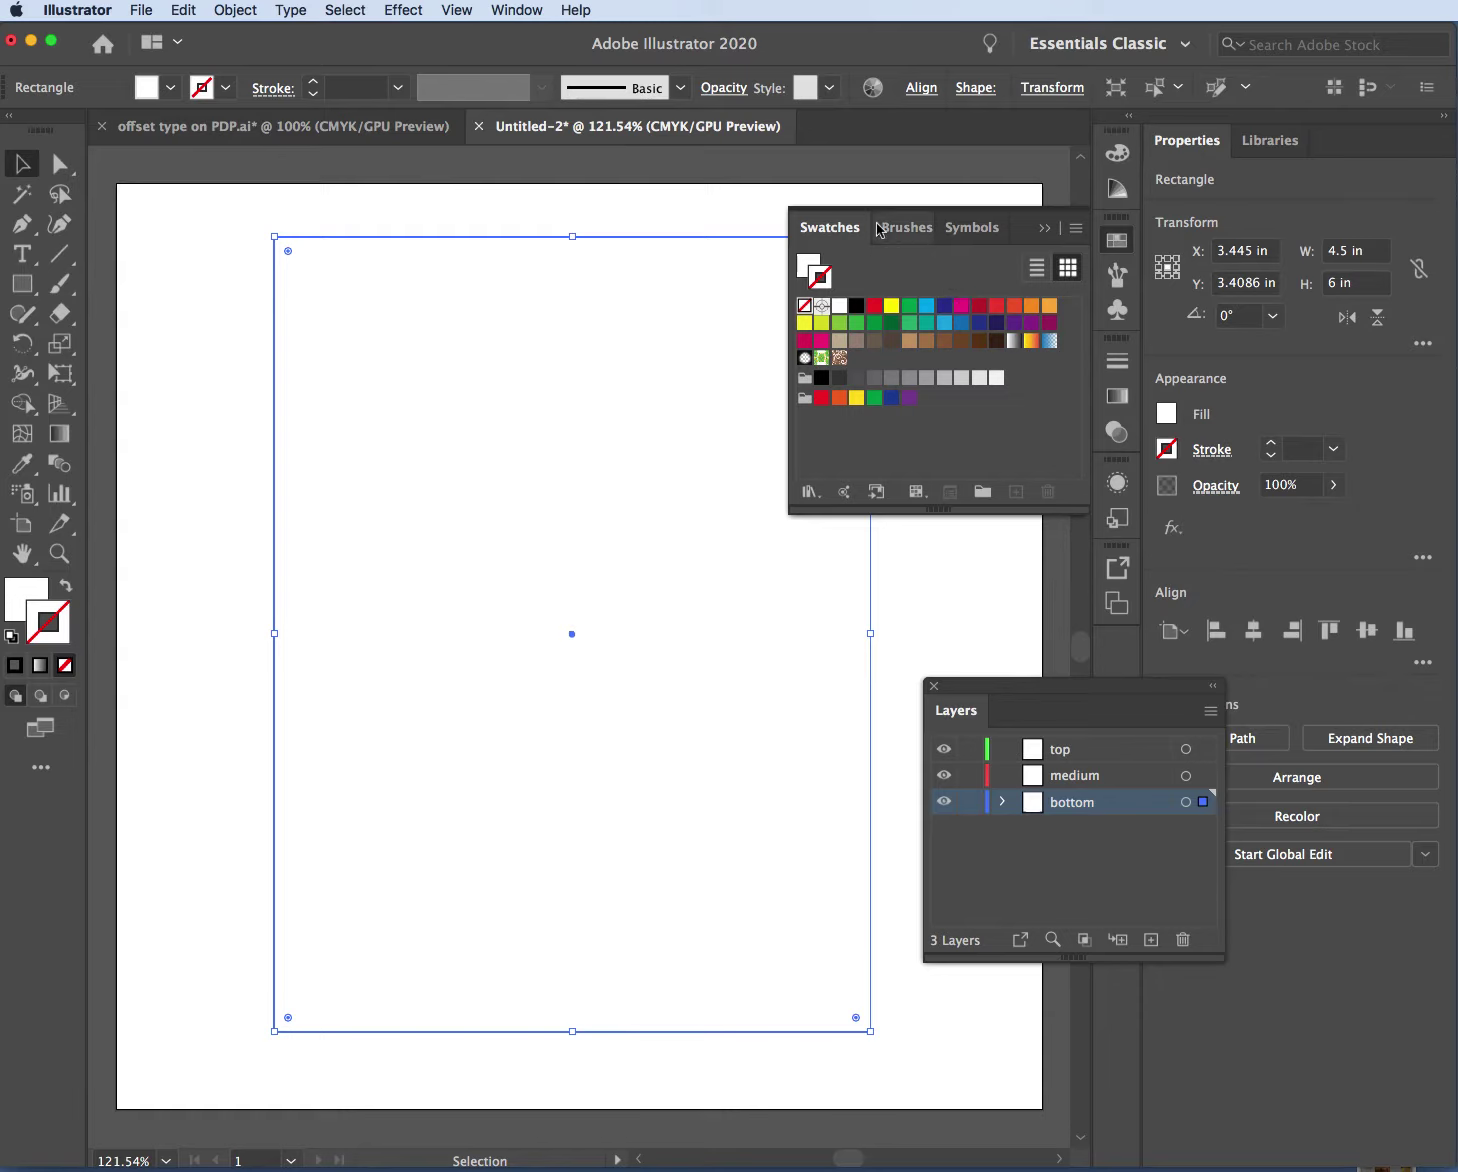
mouse_move(849, 225)
mouse_down()
mouse_move(794, 348)
mouse_move(963, 410)
mouse_move(1019, 882)
mouse_move(872, 833)
mouse_move(855, 845)
mouse_up()
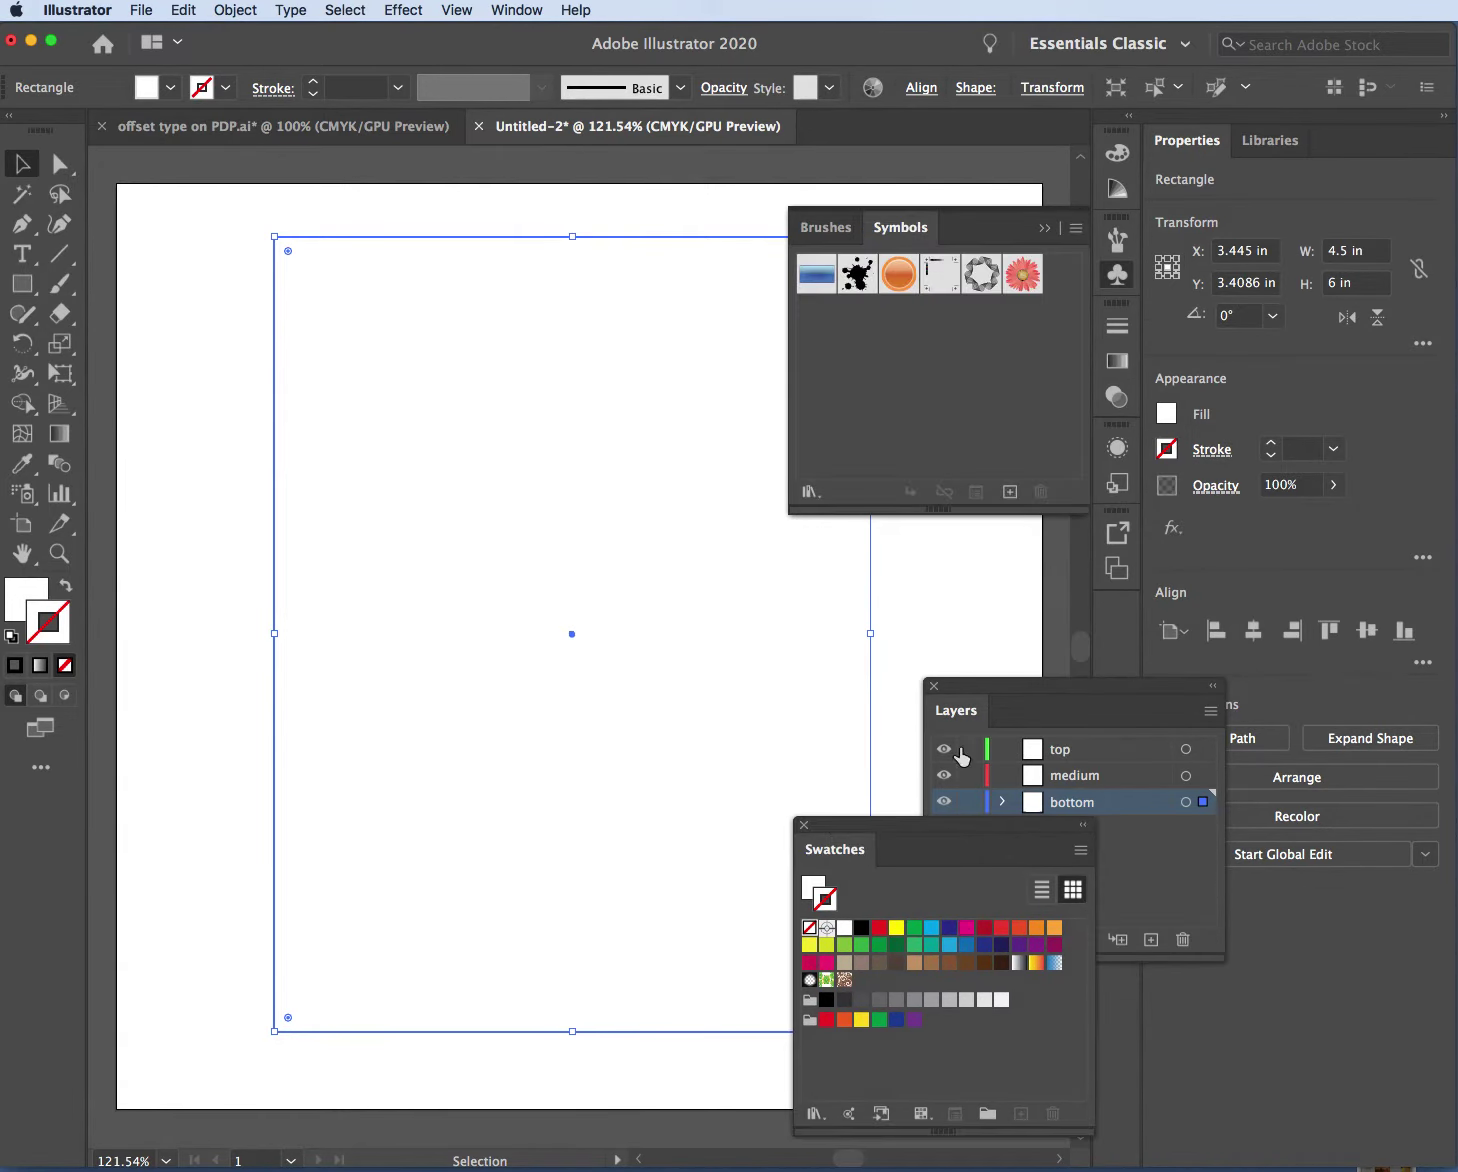
click(1047, 233)
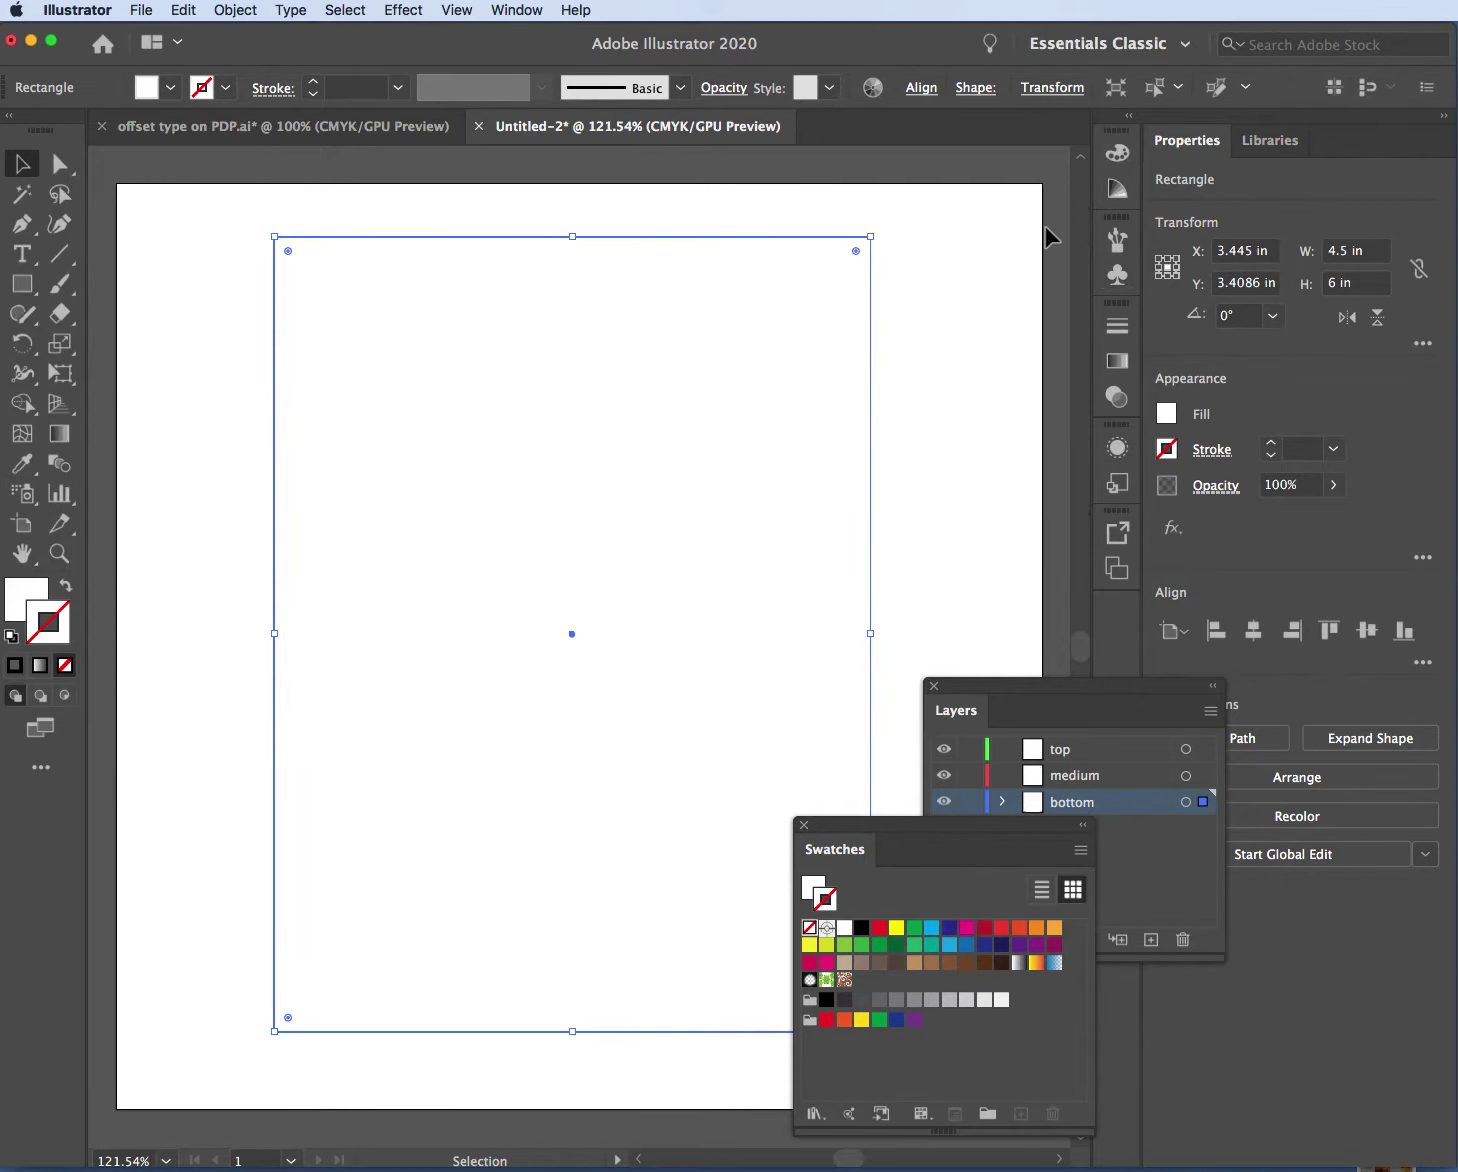
mouse_move(866, 824)
mouse_down()
mouse_move(946, 545)
mouse_move(1002, 837)
mouse_move(993, 742)
mouse_move(955, 782)
mouse_up()
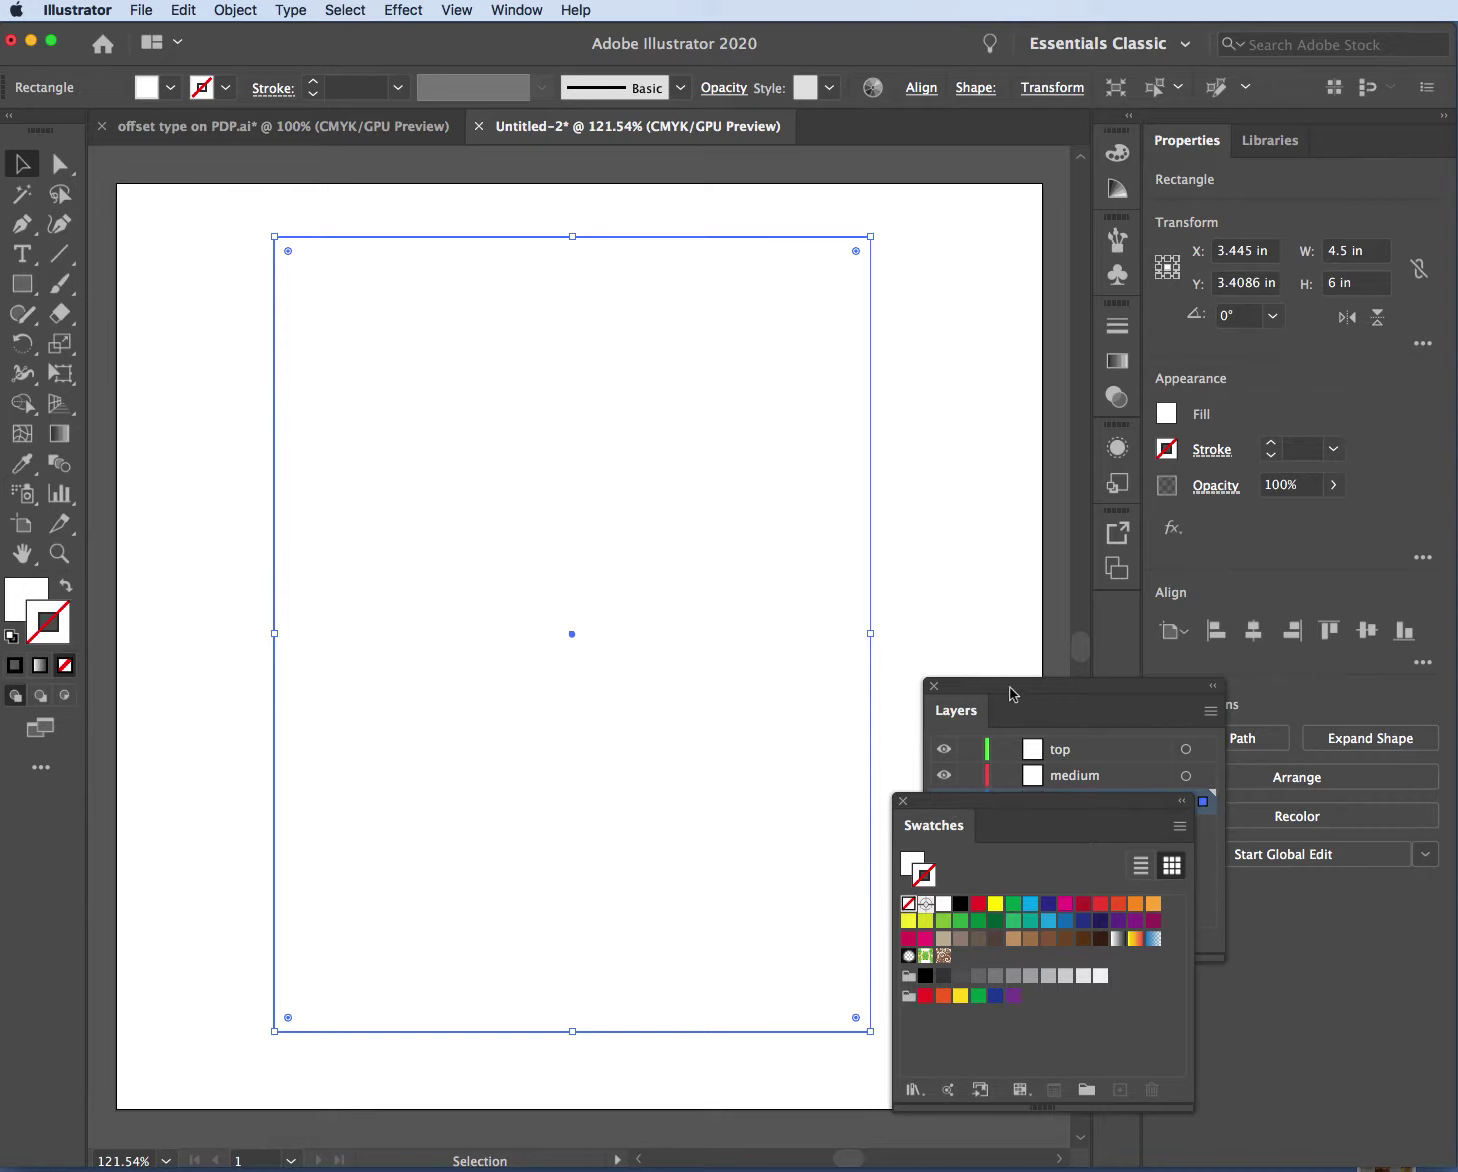
drag(1010, 693, 1003, 614)
click(1100, 960)
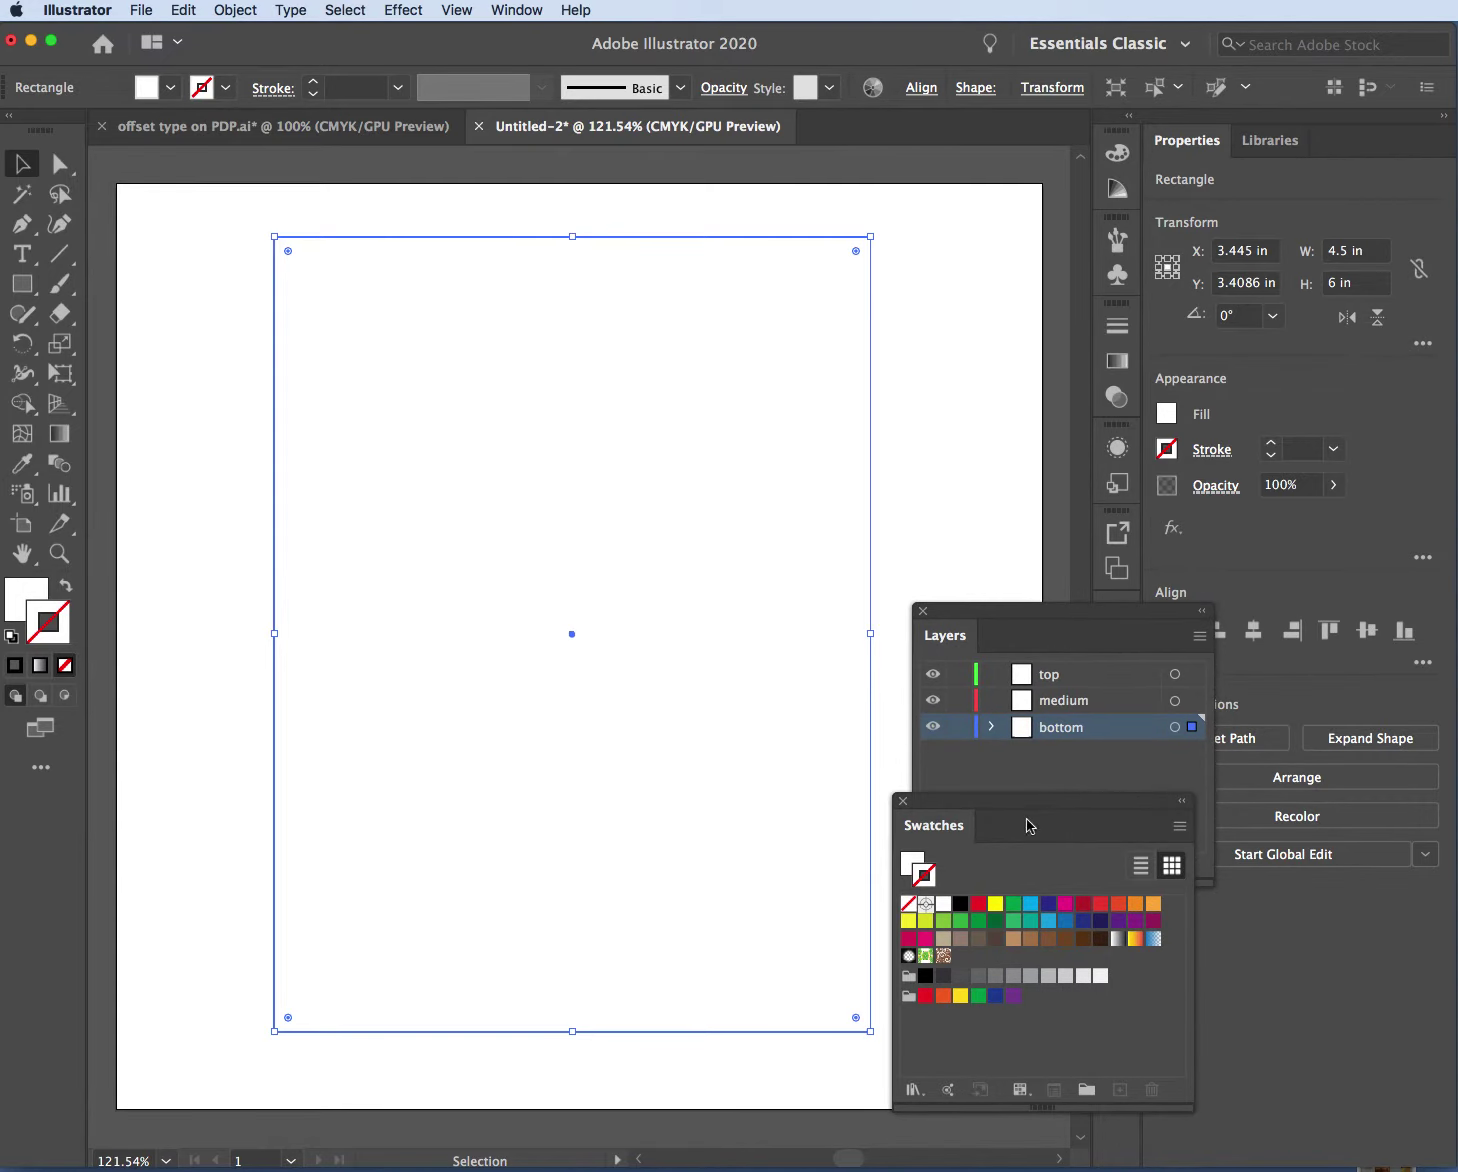
mouse_move(1028, 815)
mouse_down()
mouse_move(1061, 807)
mouse_move(1037, 808)
mouse_up()
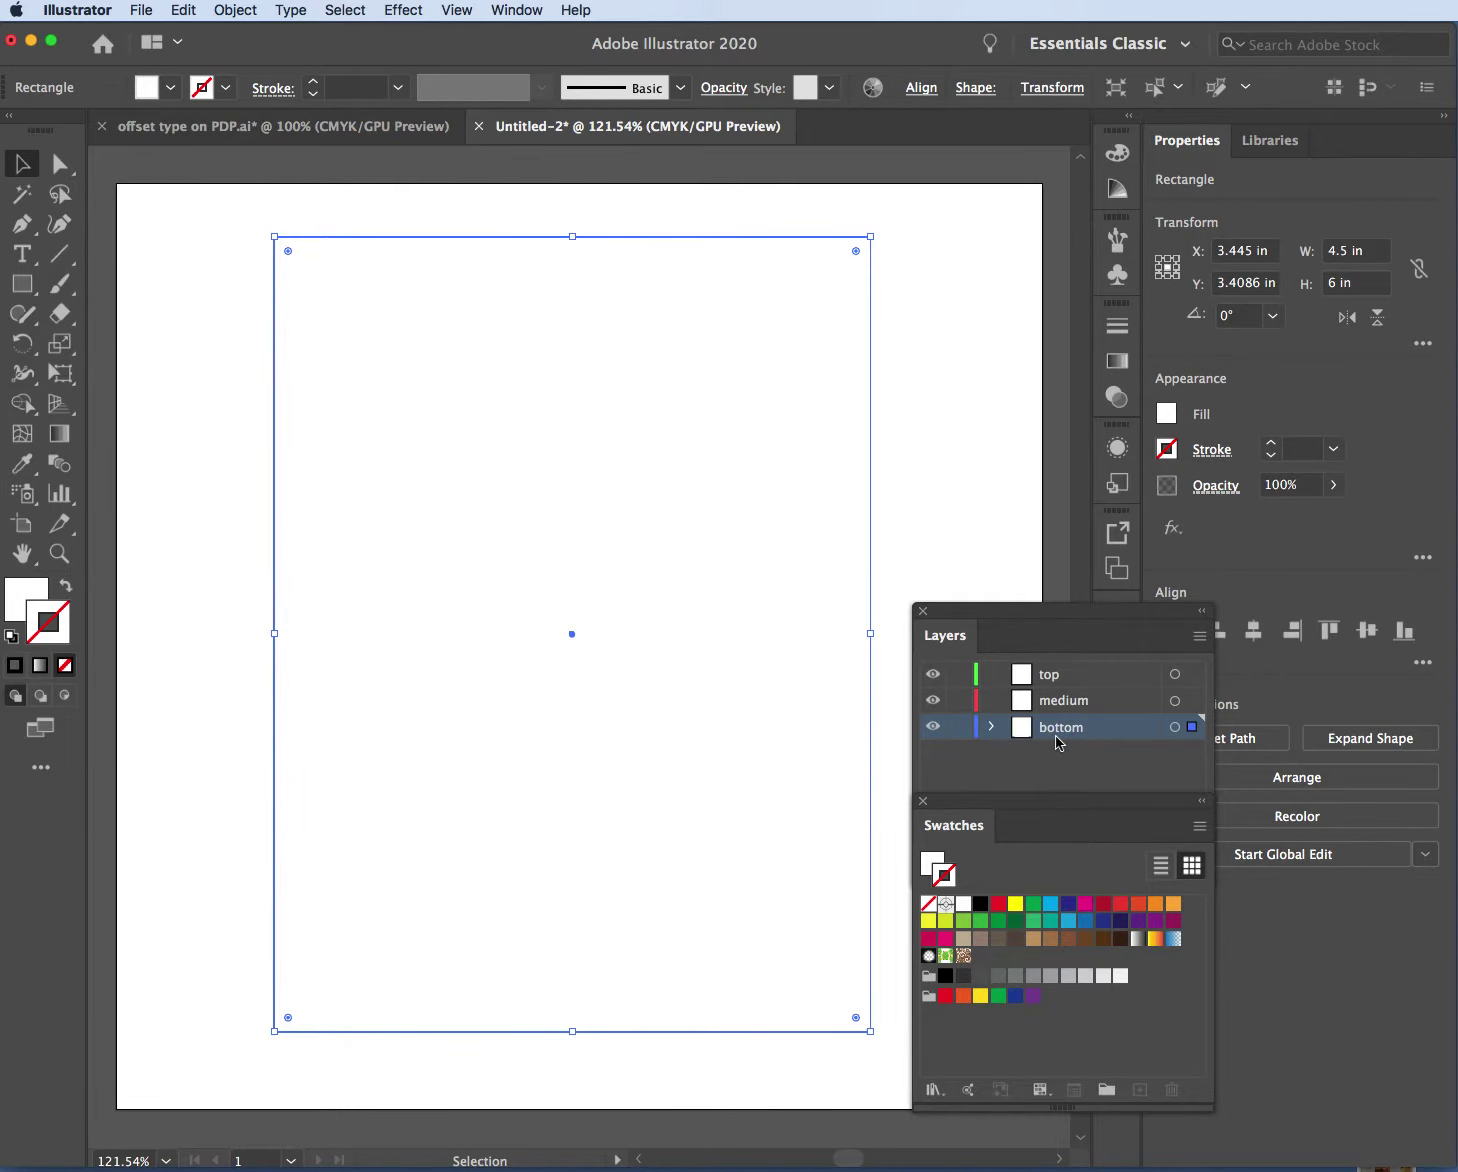
Fill the rectangle with C=85 M=50 Y=0 K=0 blue, keeping no outline
click(1086, 920)
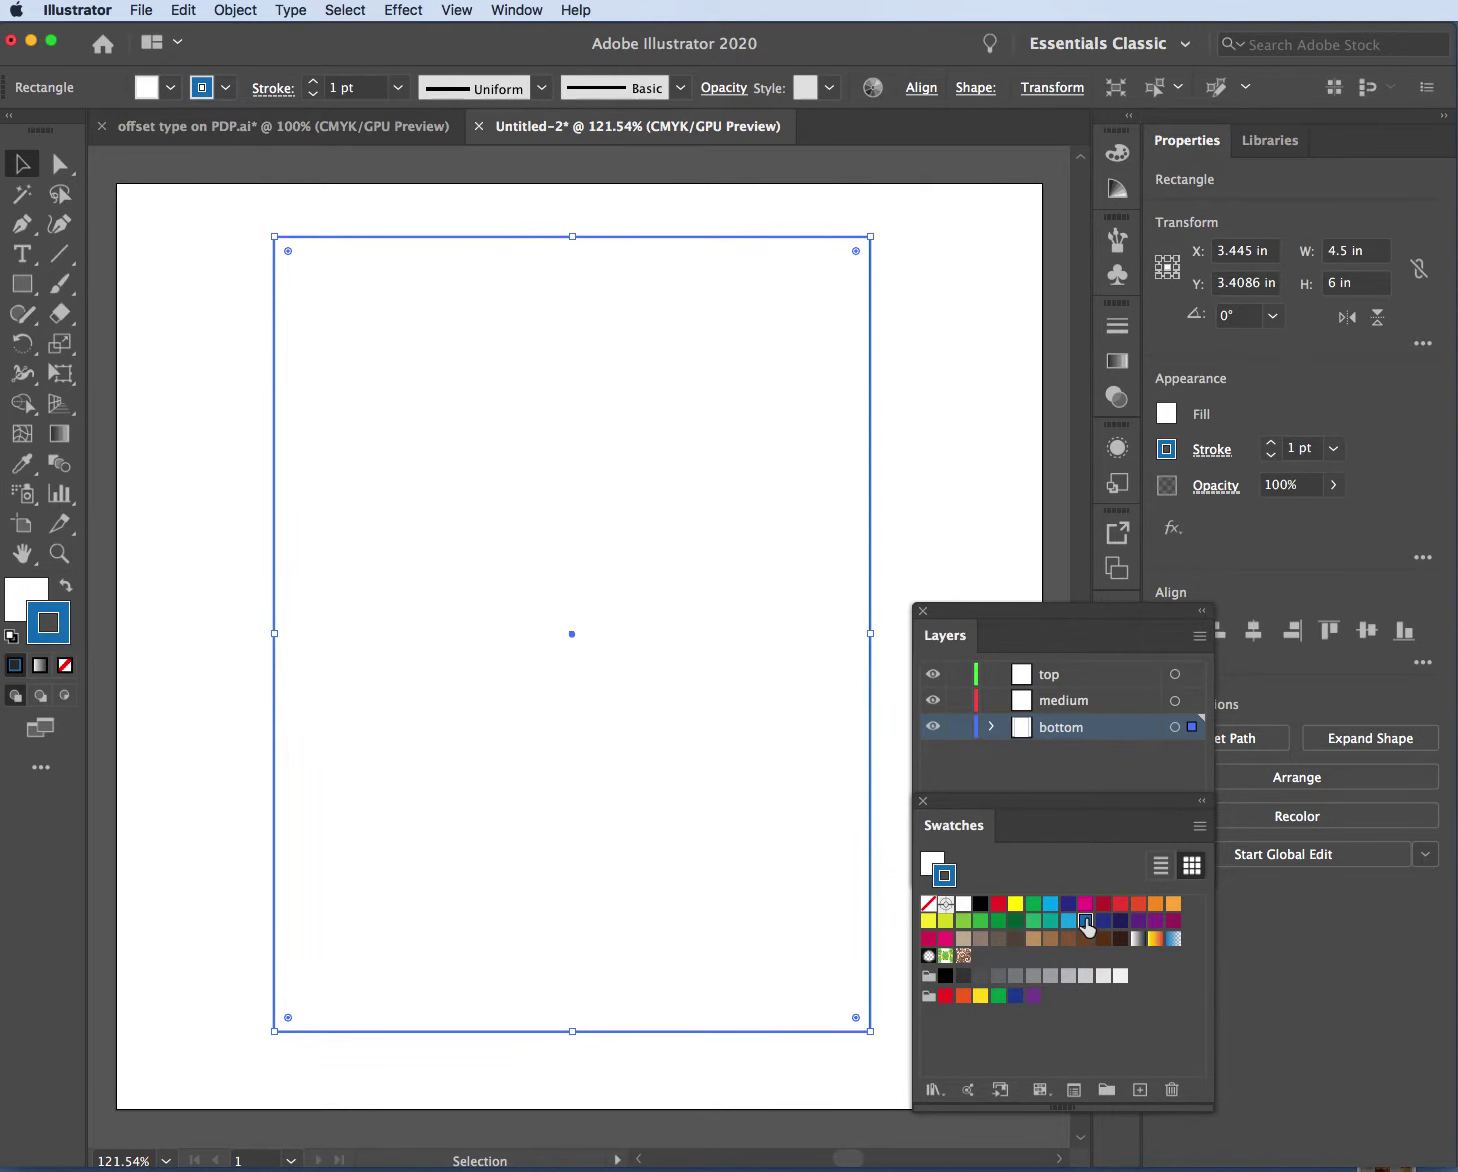
click(1211, 449)
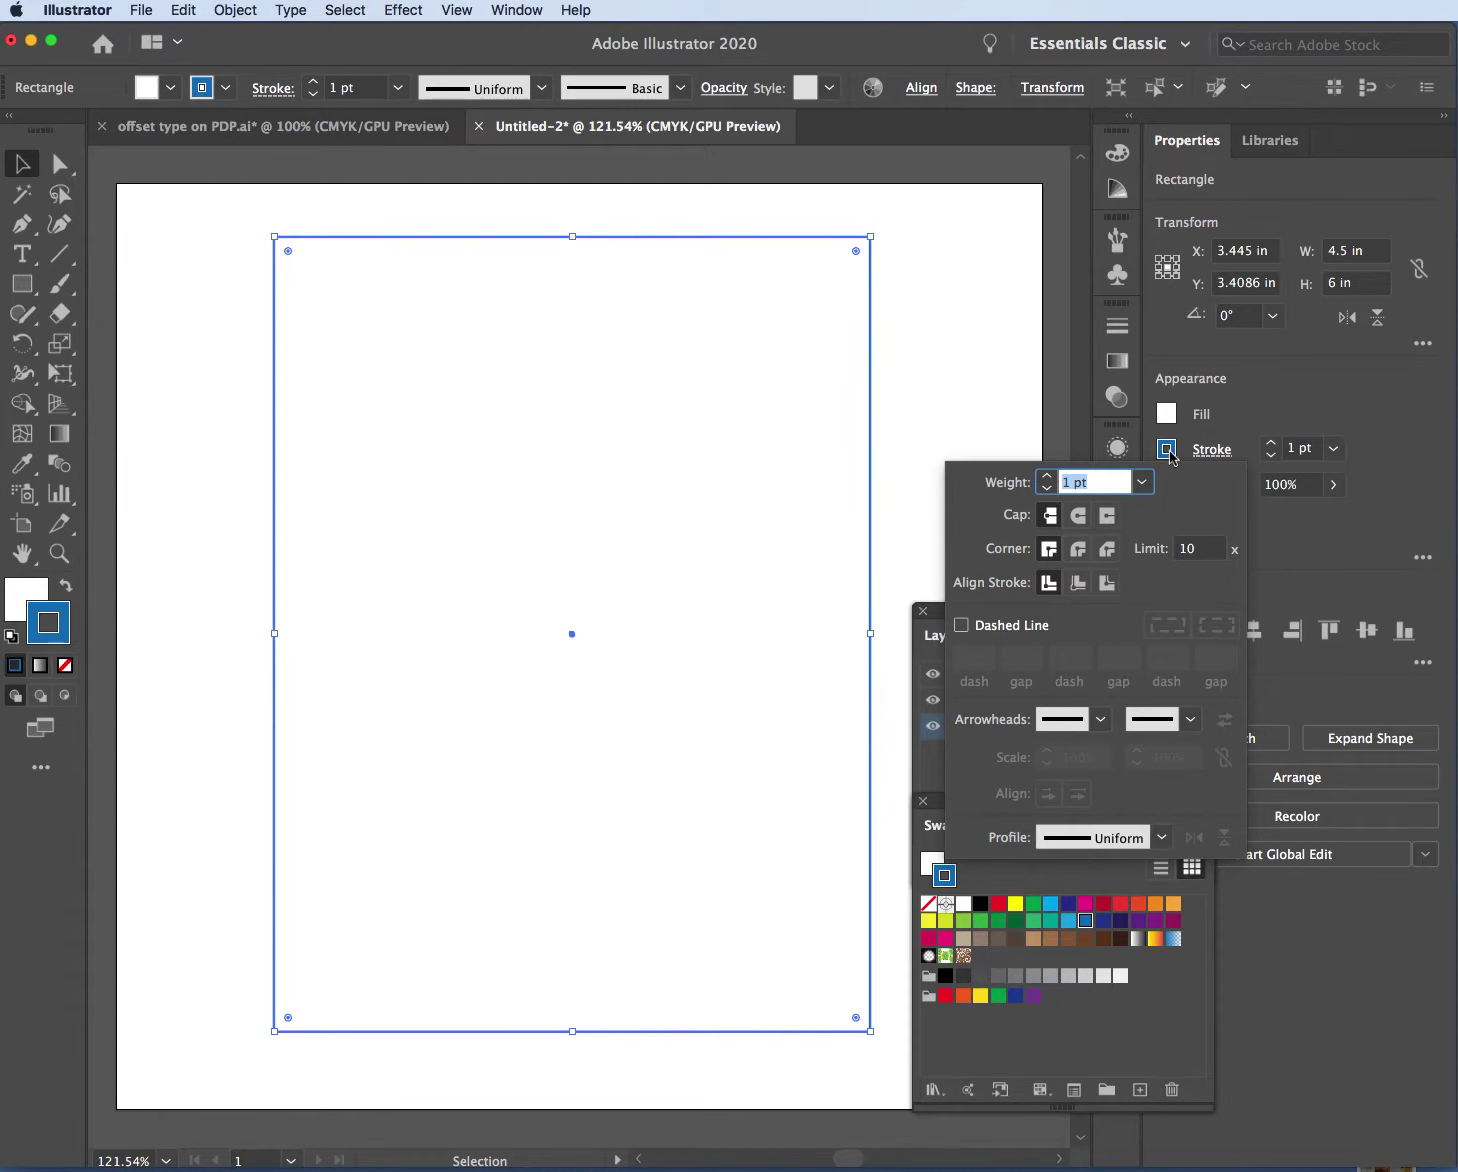
click(1211, 452)
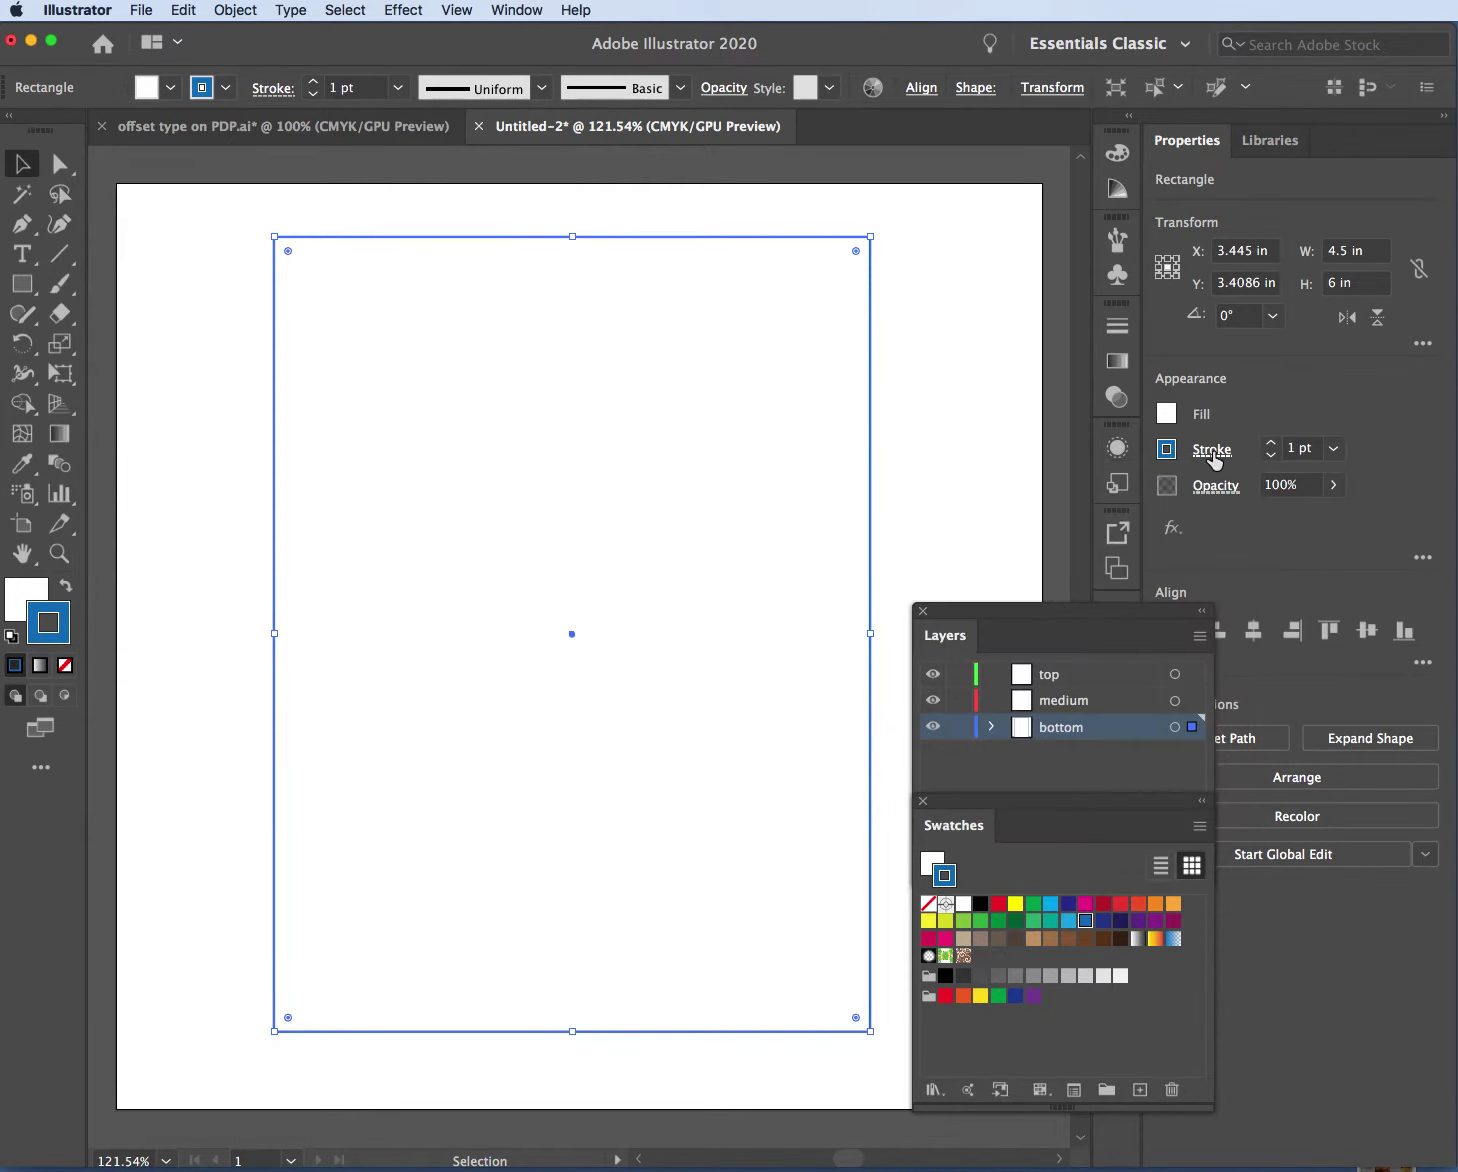
click(928, 903)
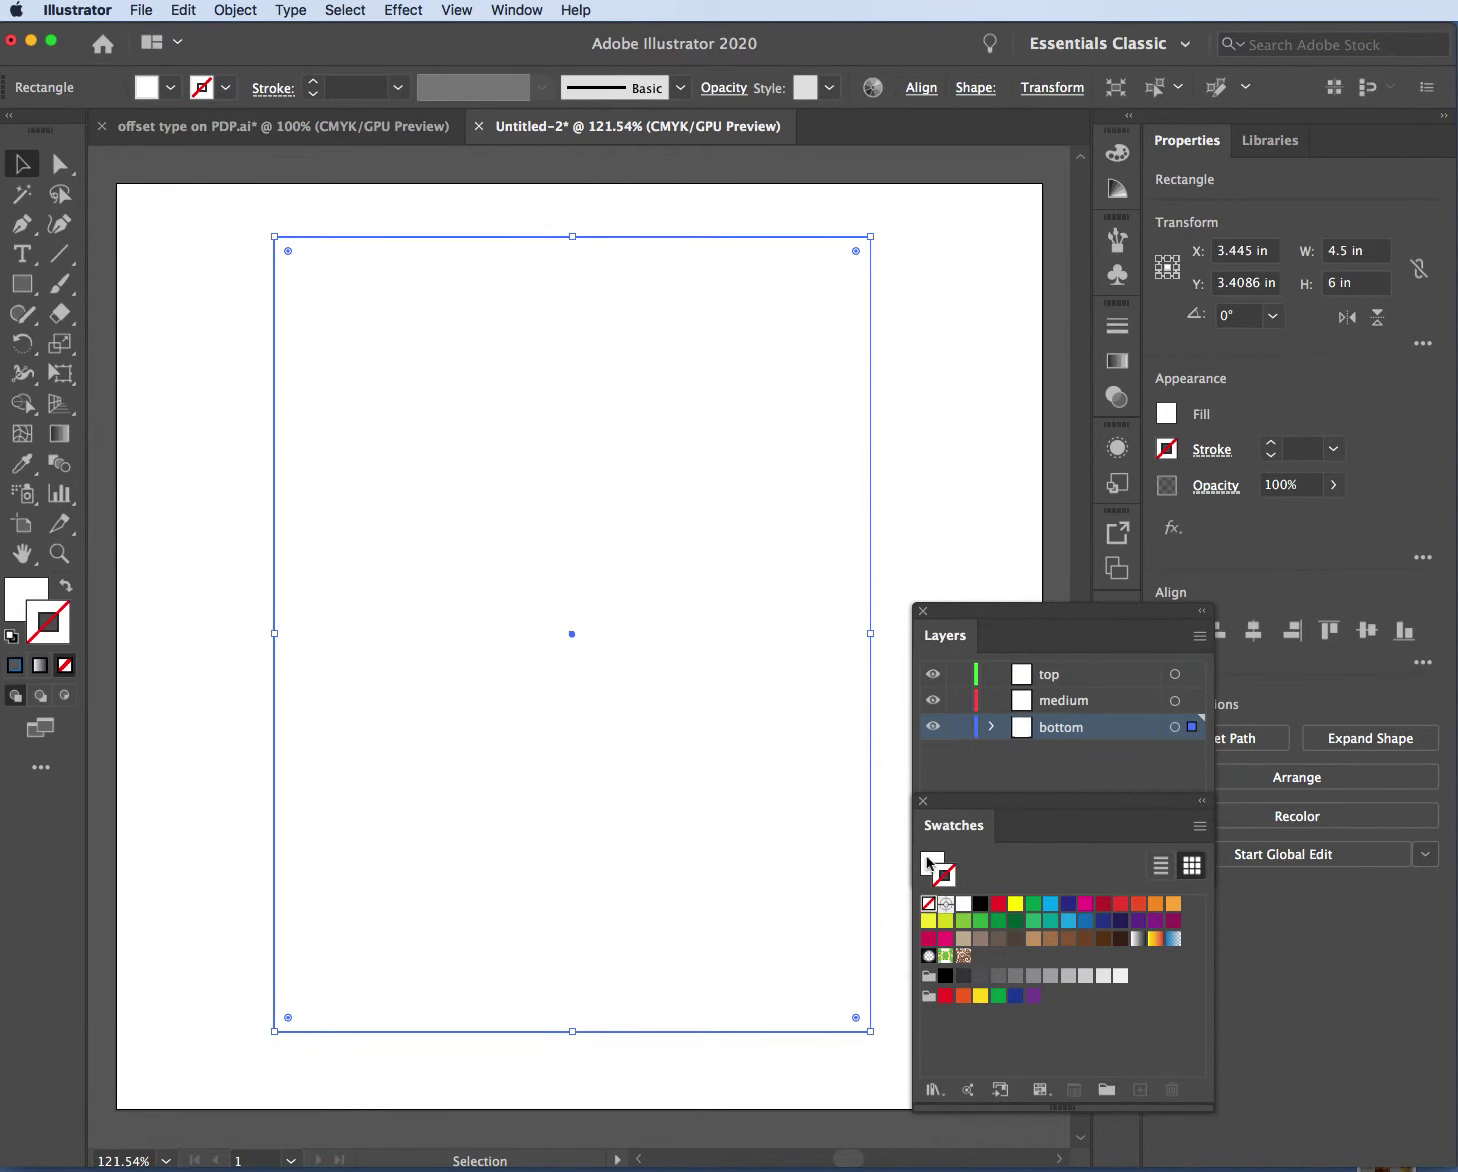
click(928, 862)
click(1085, 921)
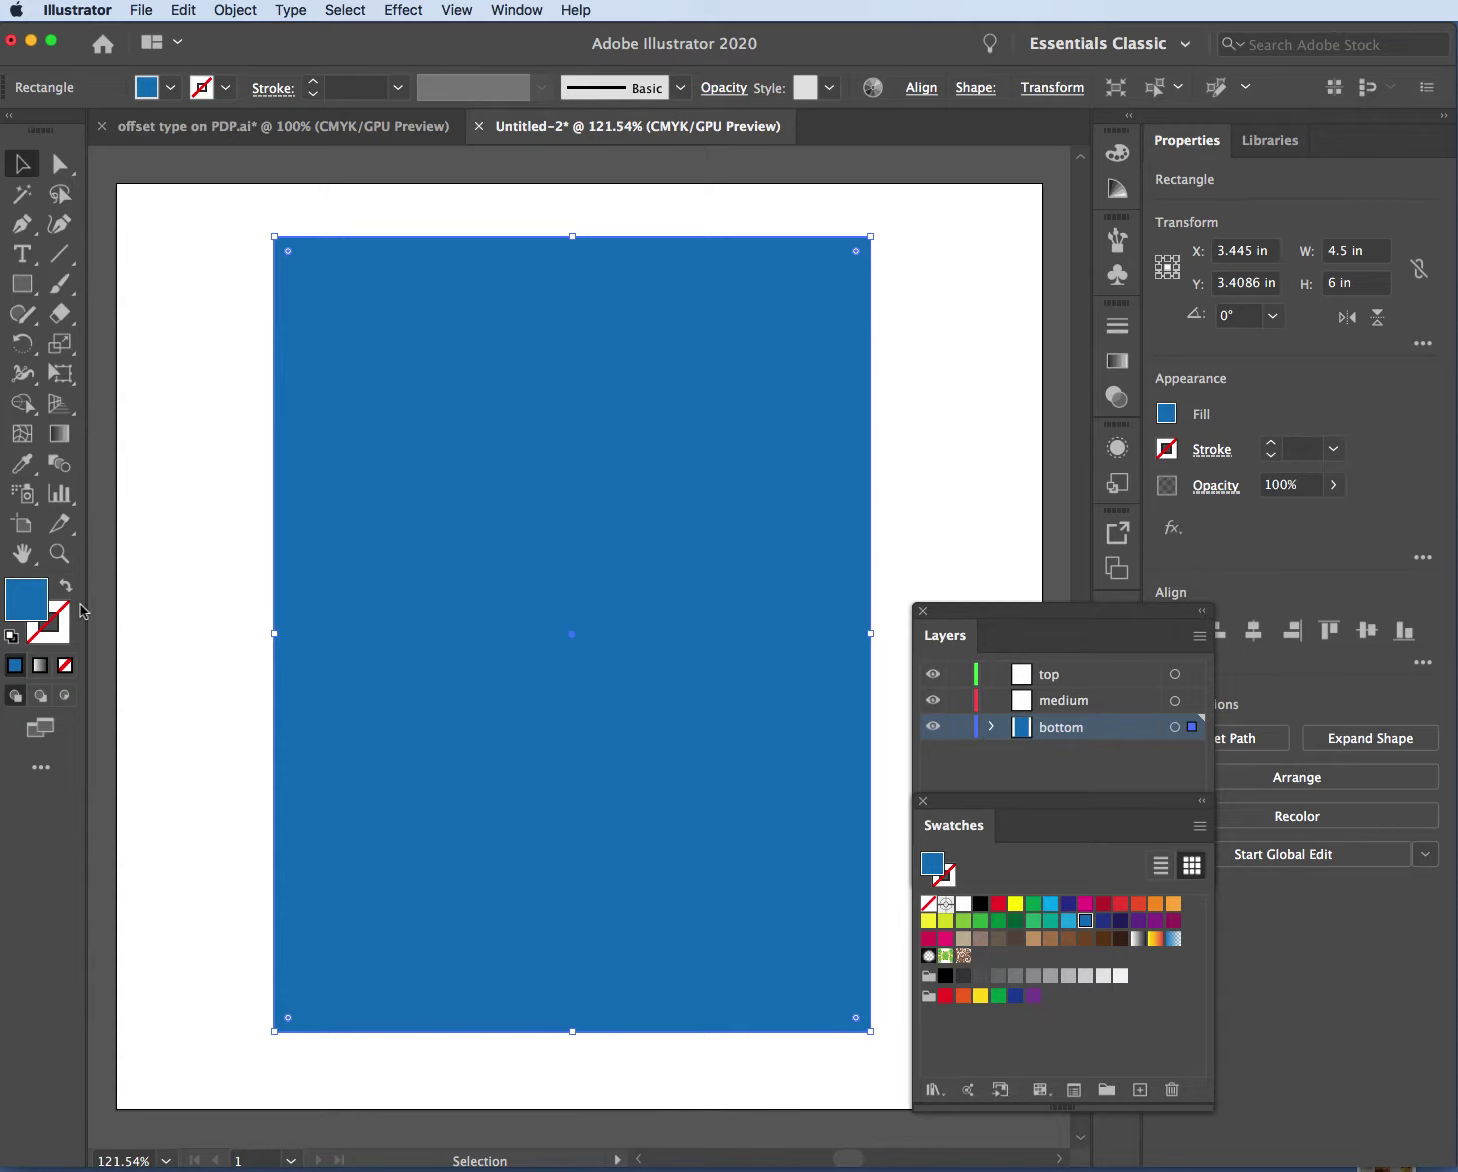
Darken the rectangle's fill in the Color Picker to hex 0E5F96
double_click(26, 604)
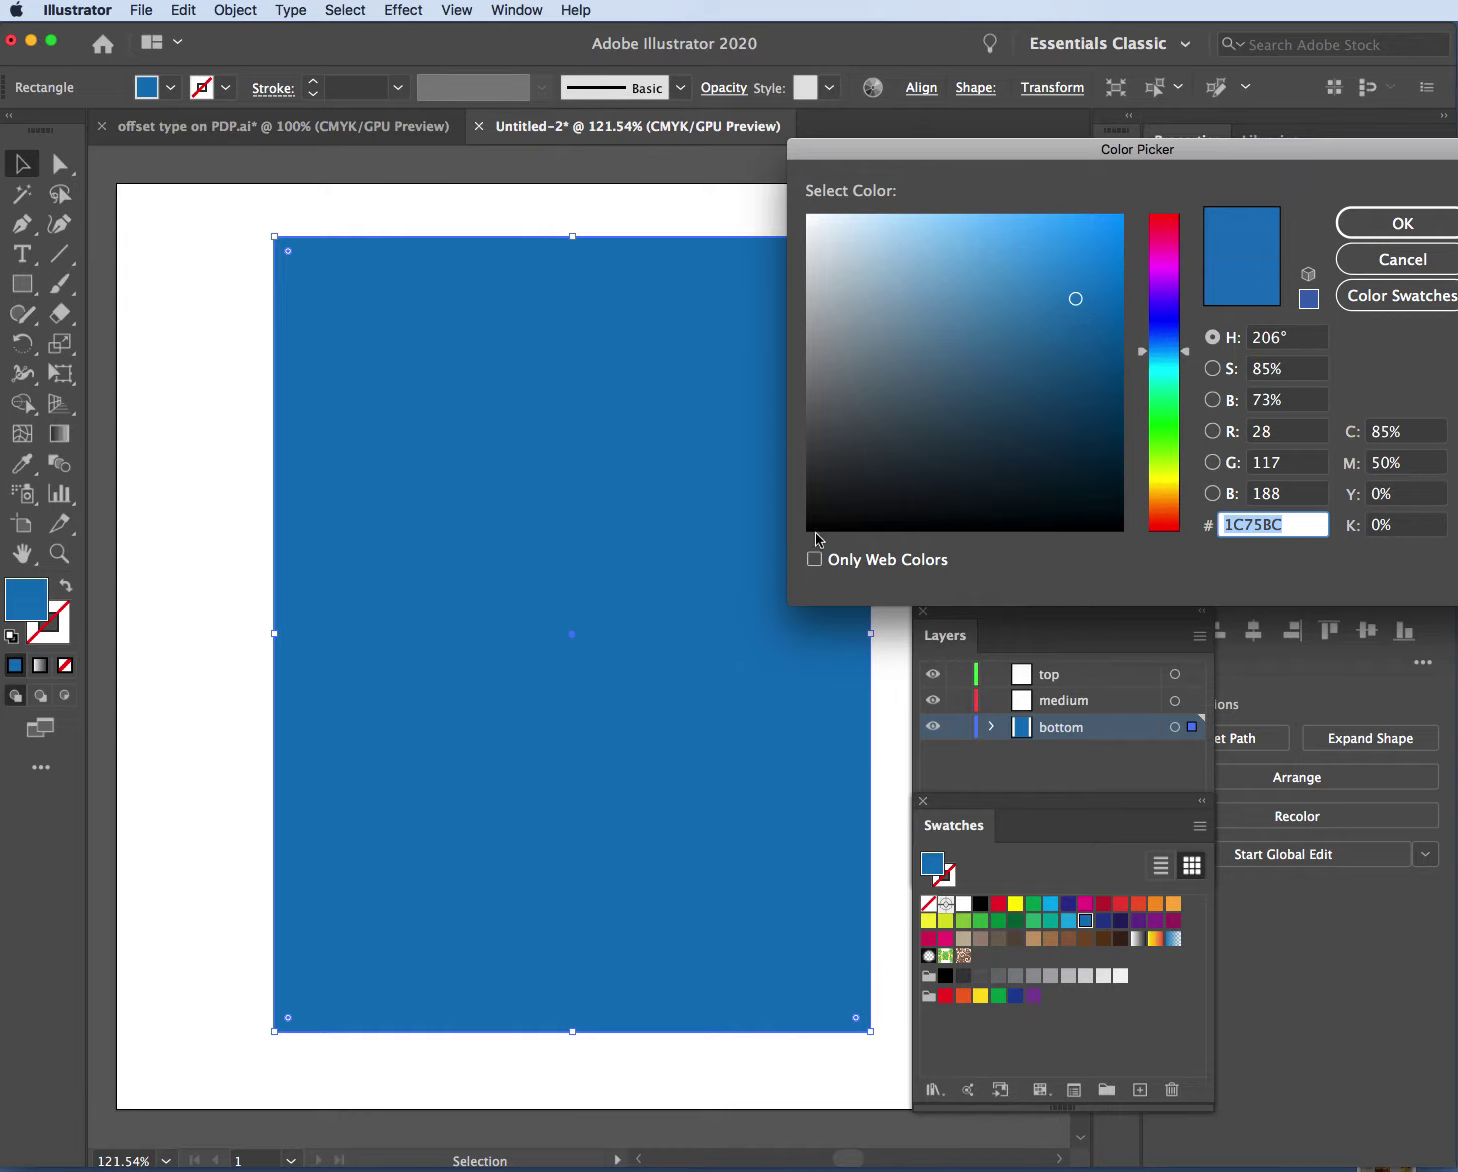
click(1075, 331)
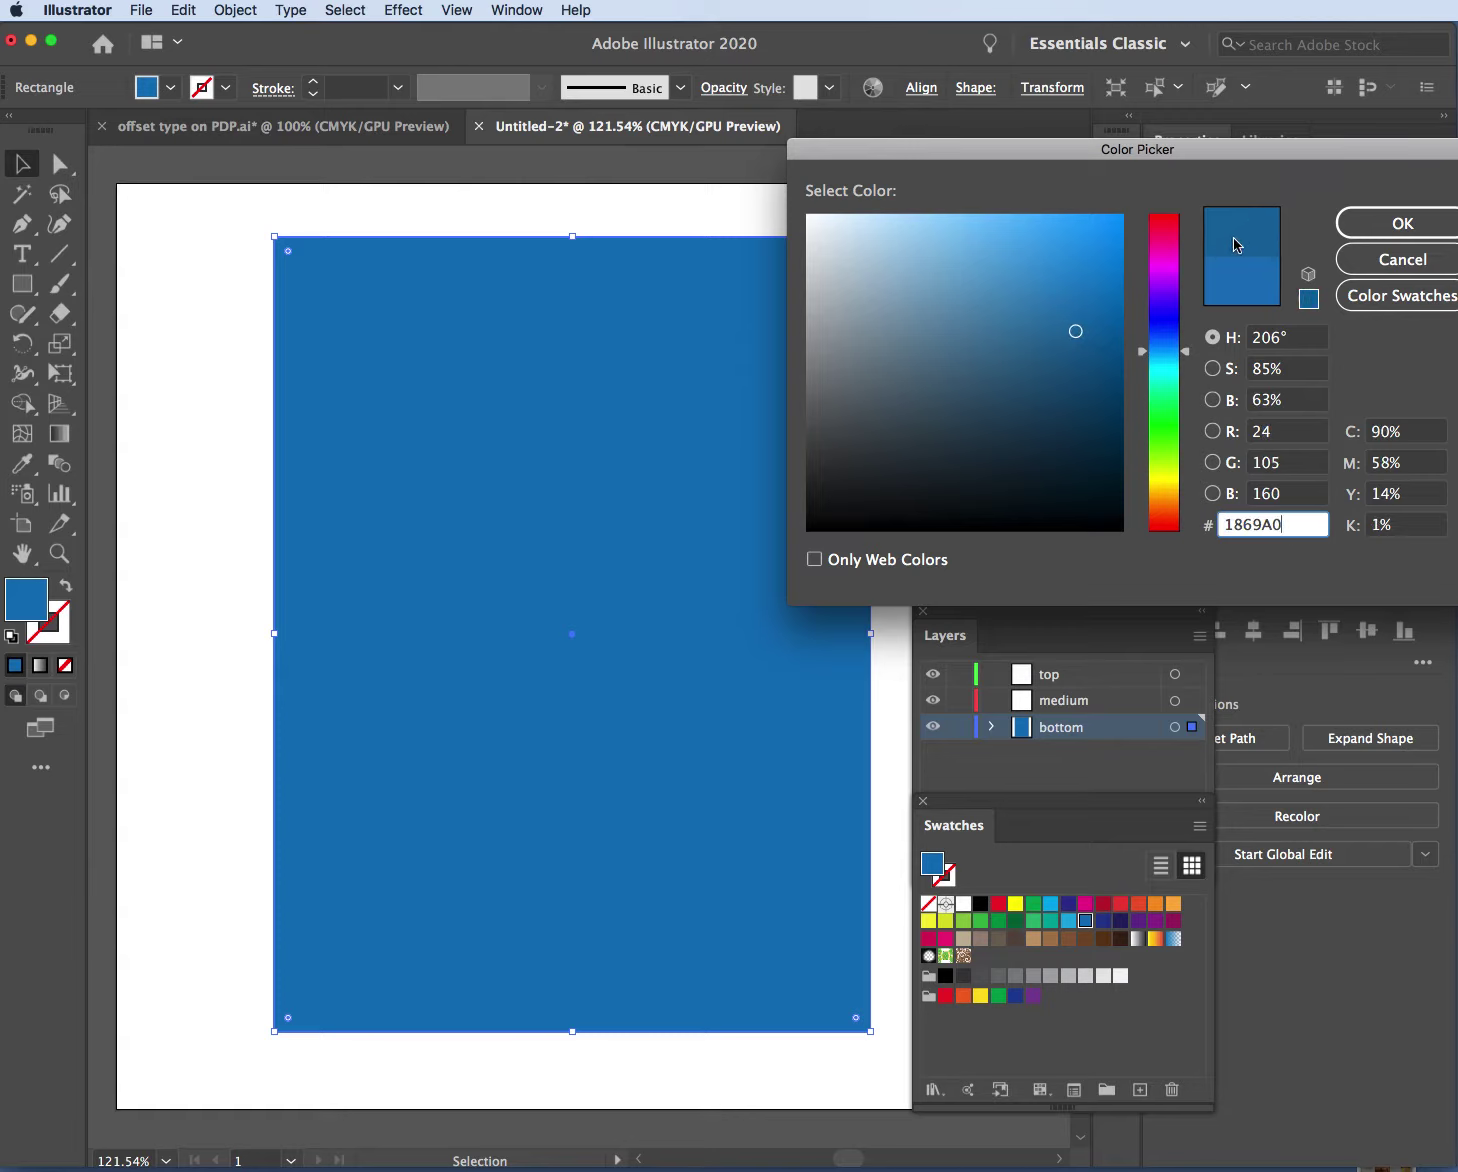
click(1098, 342)
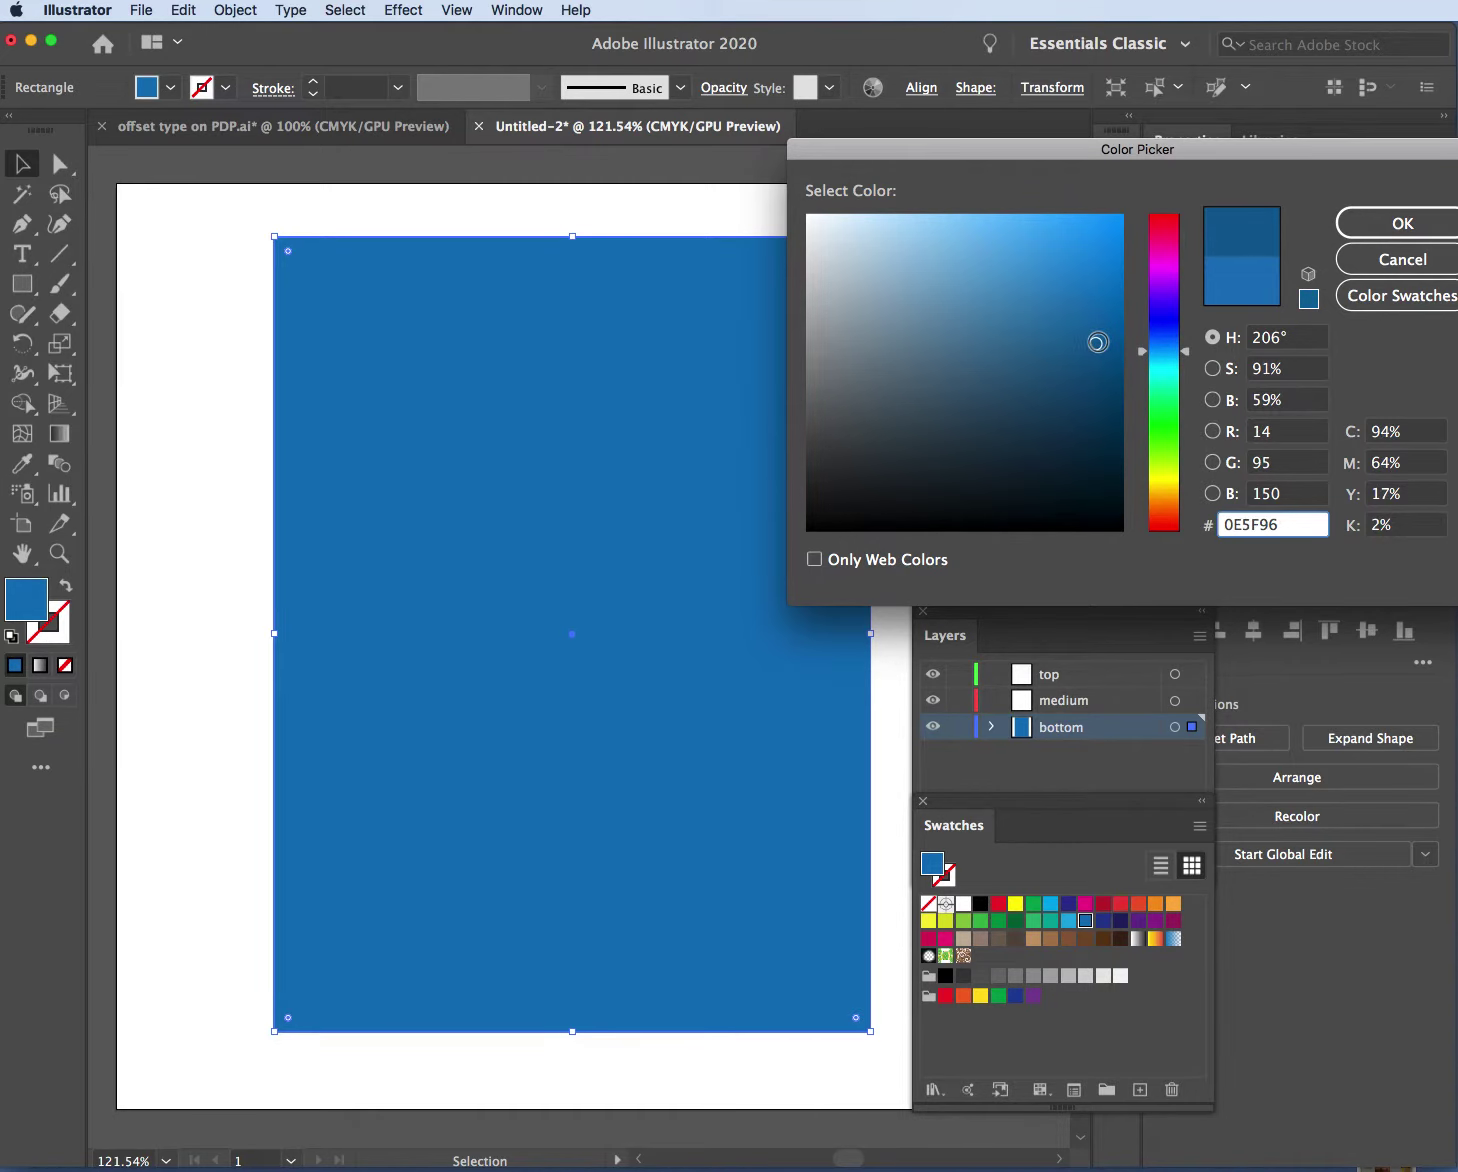
click(1350, 225)
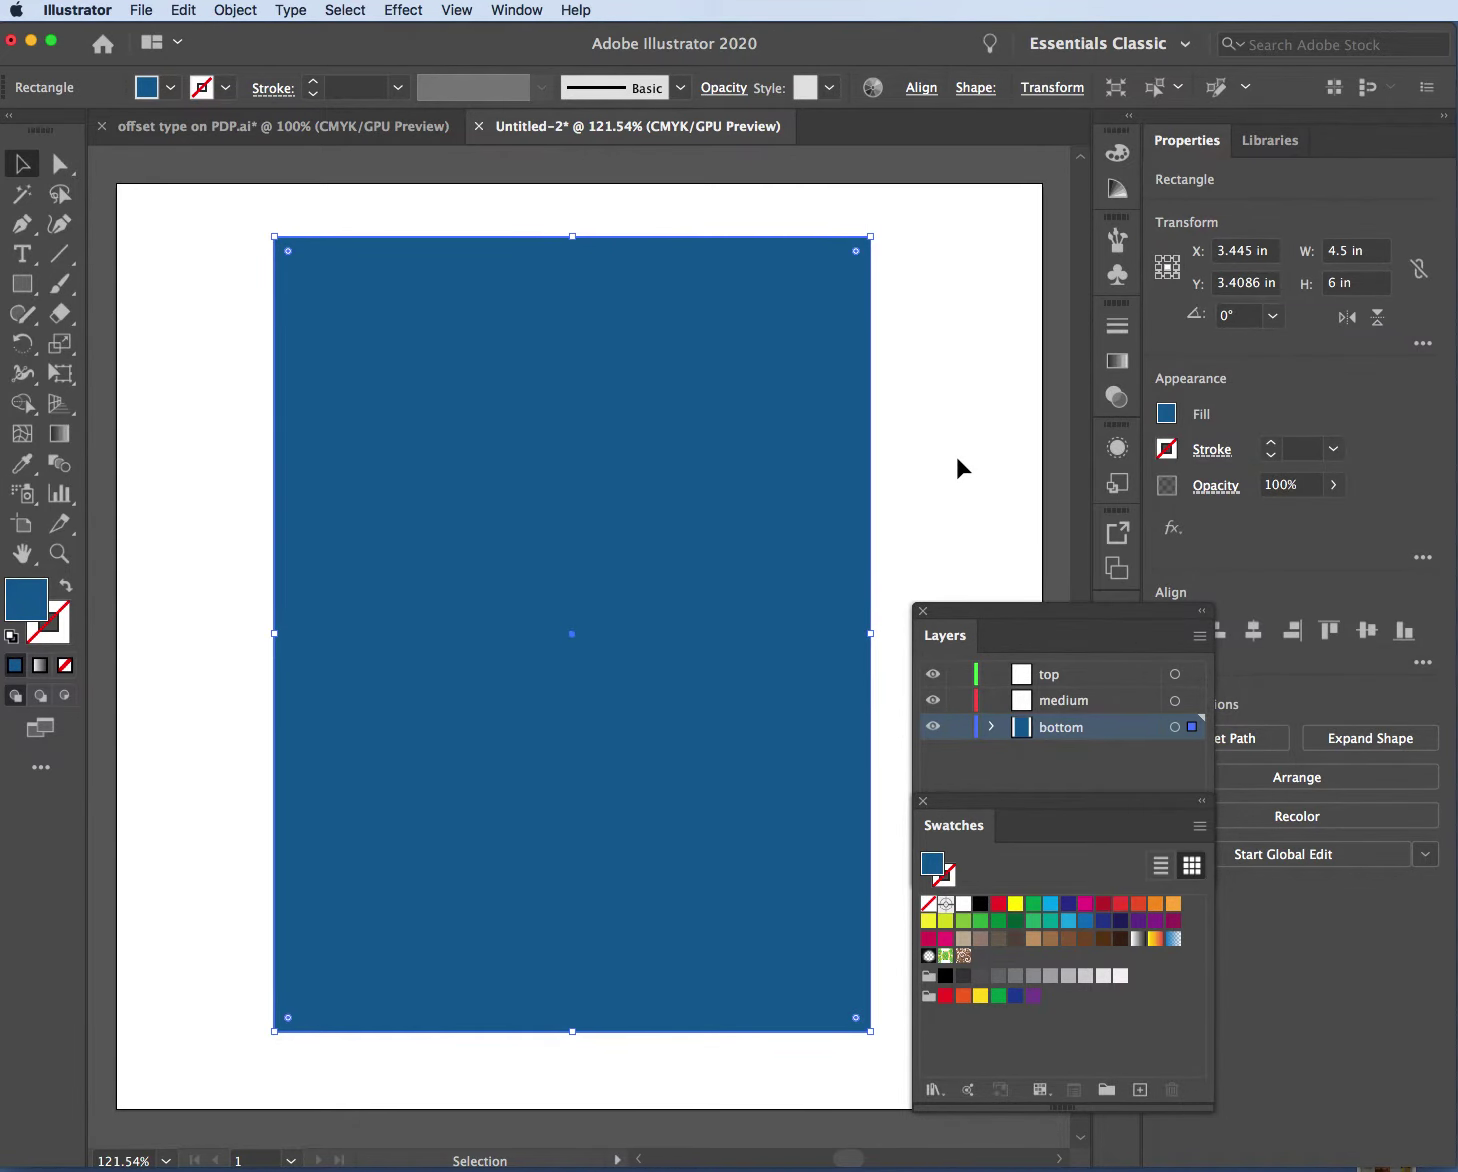
Save the darker 0E5F96 blue as a new swatch and deselect the rectangle
drag(976, 808, 965, 253)
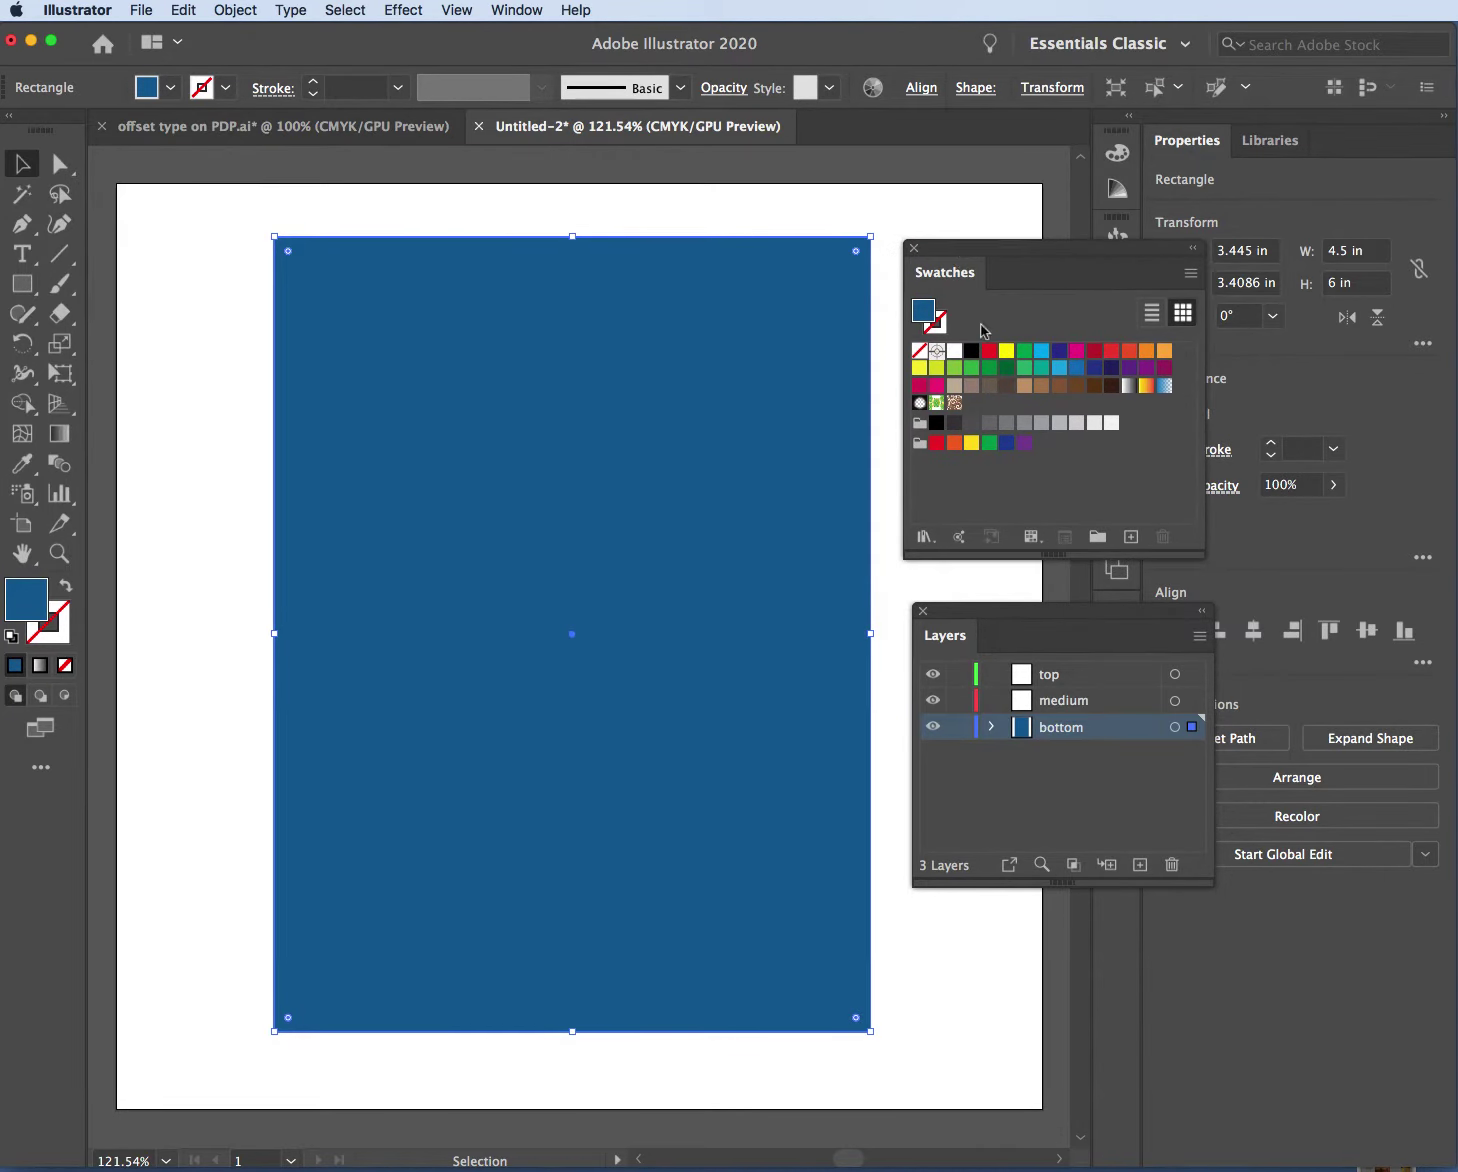
drag(925, 318, 974, 414)
click(976, 478)
click(591, 218)
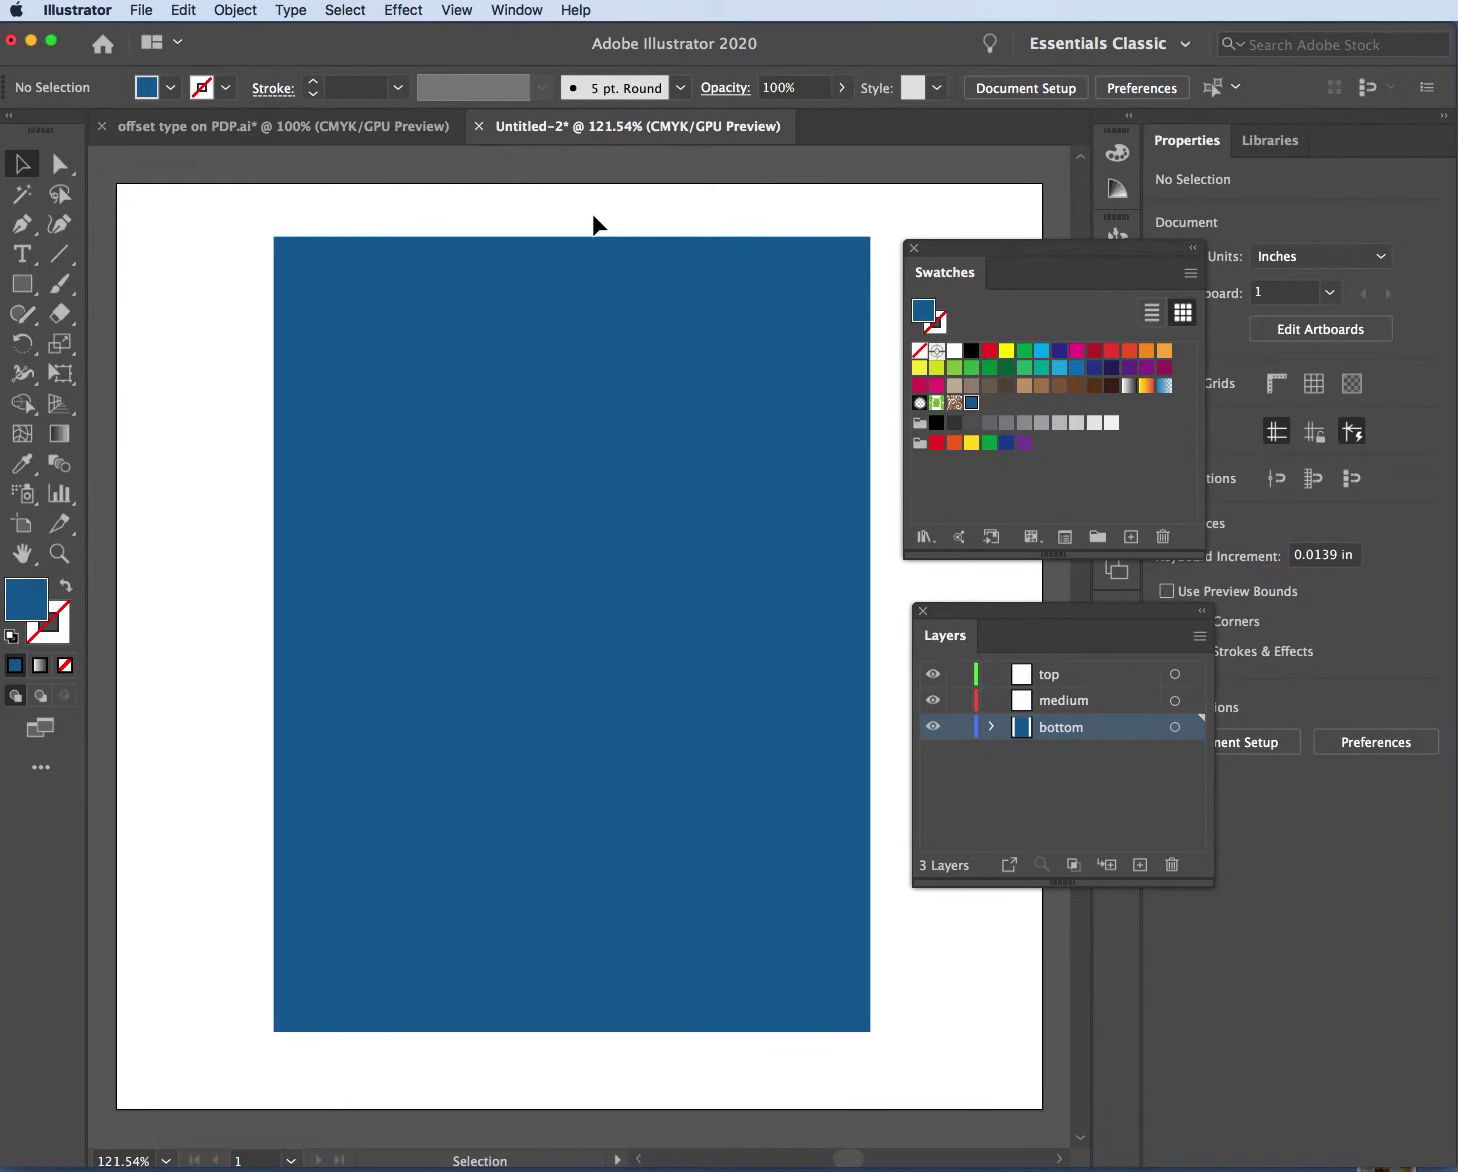
Dock the Swatches and Layers panels together in the right-hand dock
drag(968, 248, 1201, 247)
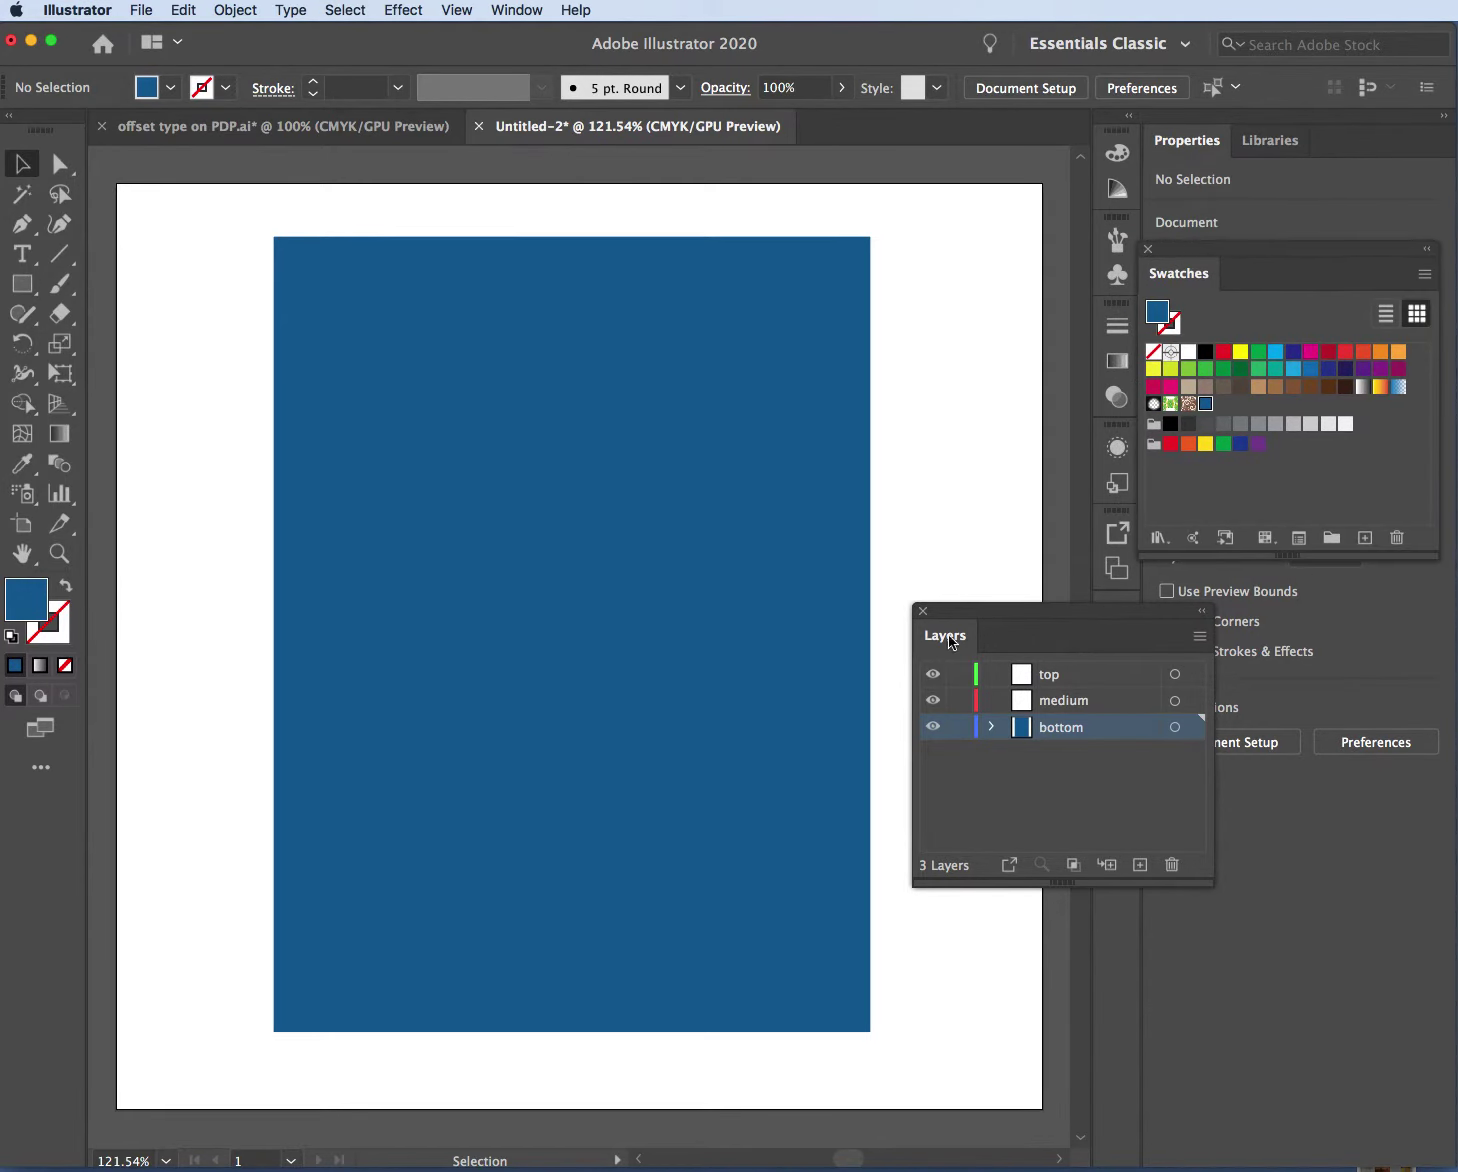
drag(970, 612, 1166, 707)
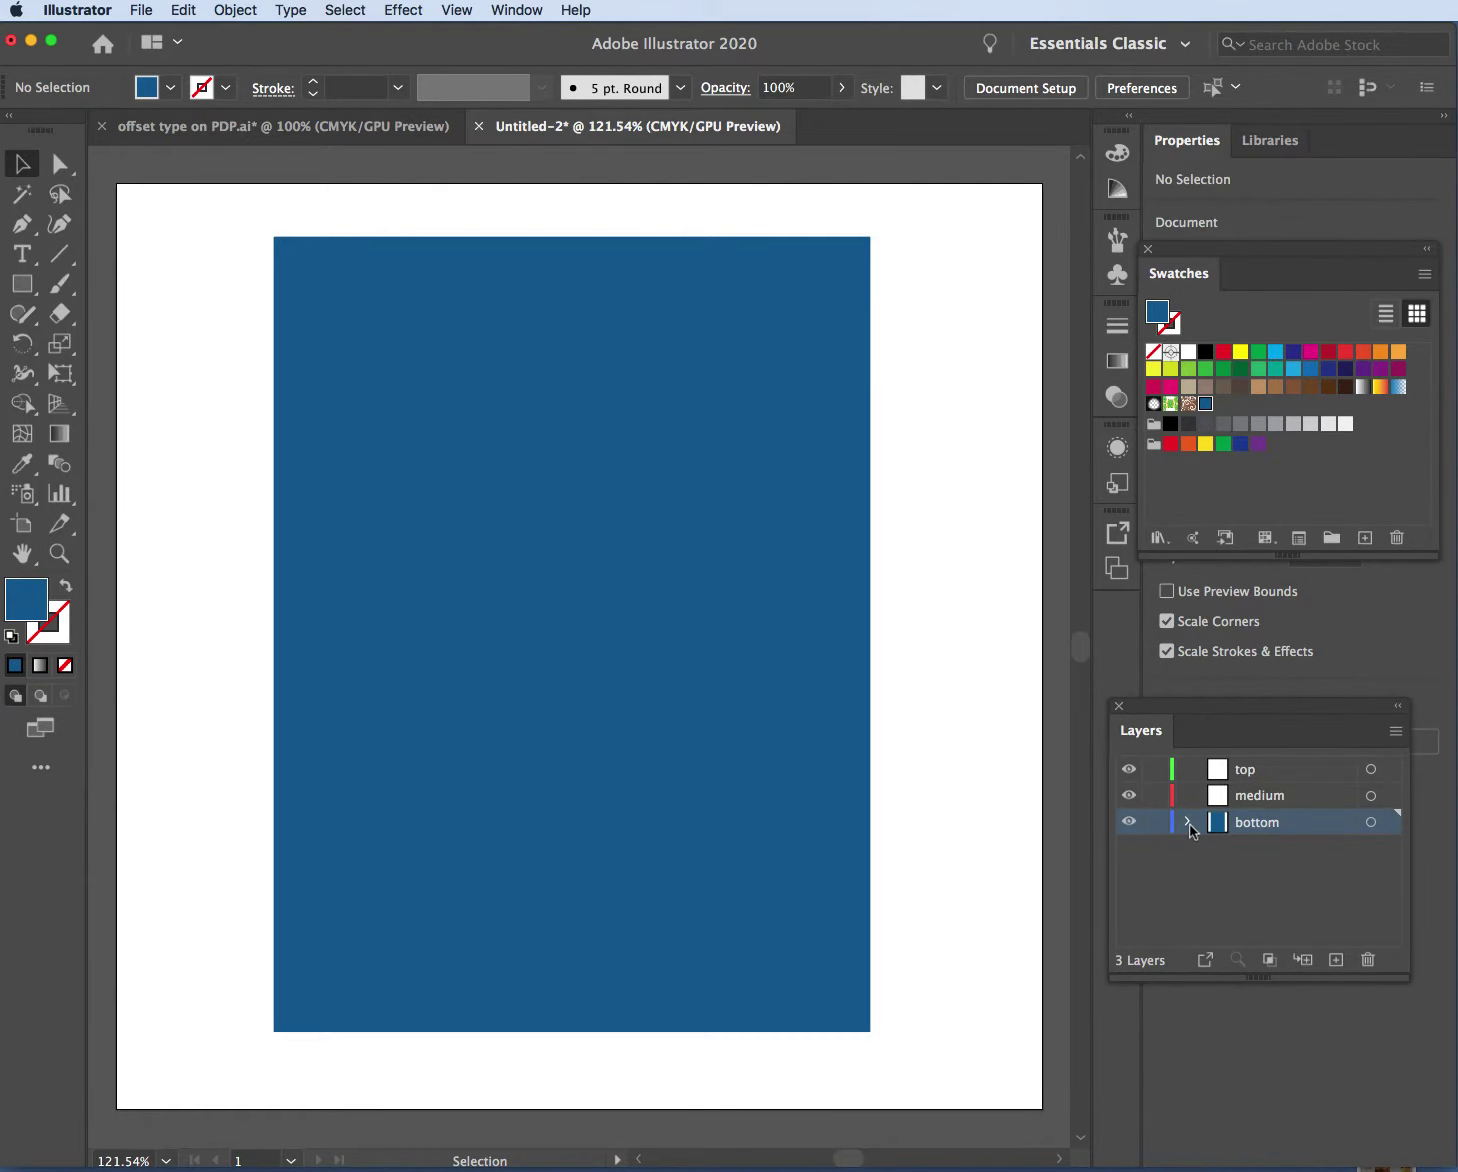
click(1297, 830)
drag(1258, 718, 1273, 573)
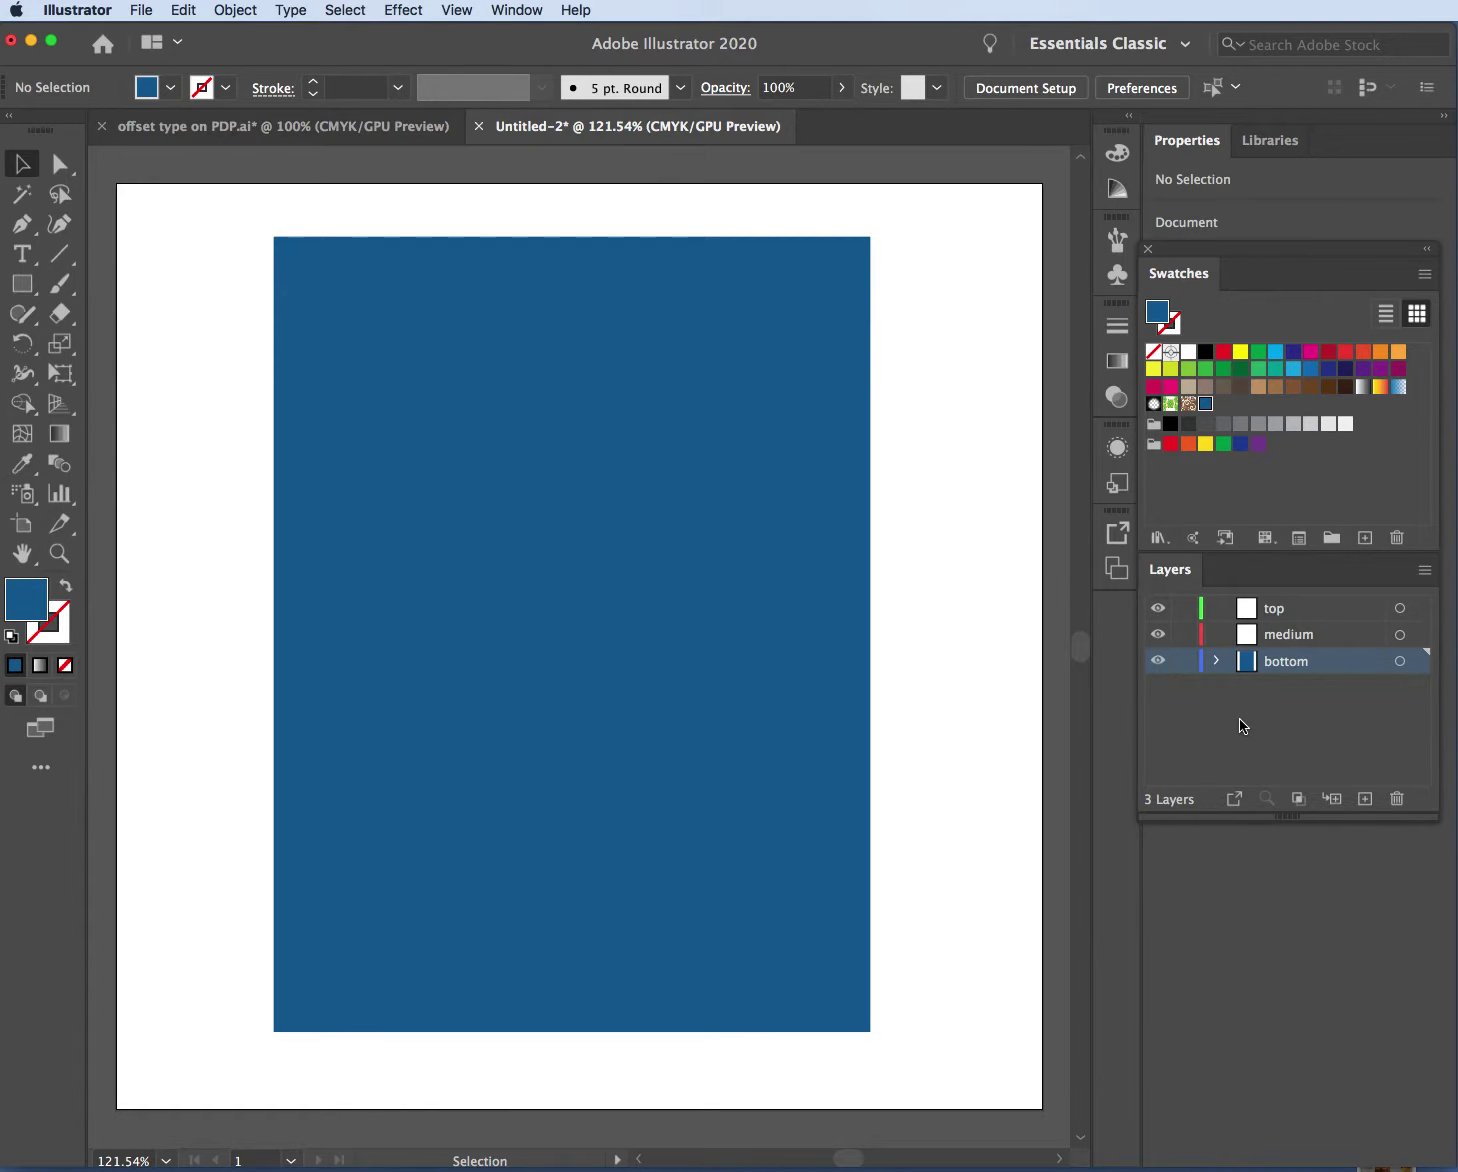
Toggle the bottom layer's visibility and expand it to check its rectangle
click(1157, 662)
click(1157, 662)
click(1217, 661)
click(1217, 661)
Lock the blue rectangle with Object > Lock > Selection and make the medium layer active
click(1319, 638)
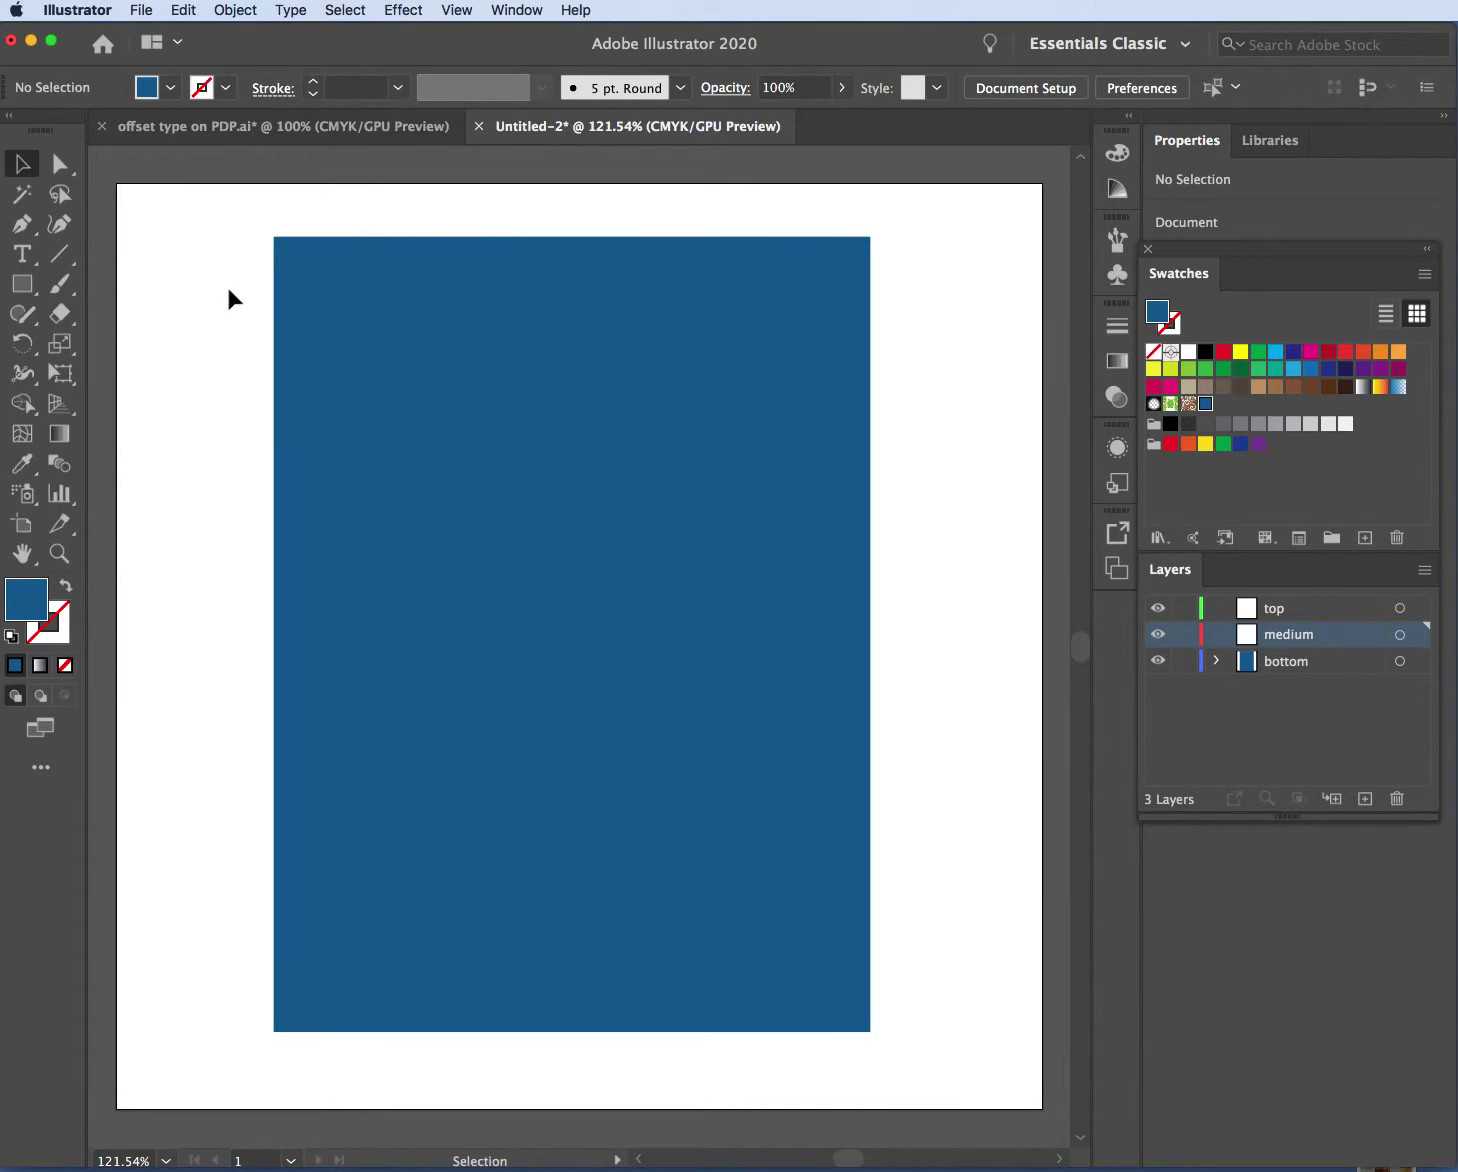
click(309, 281)
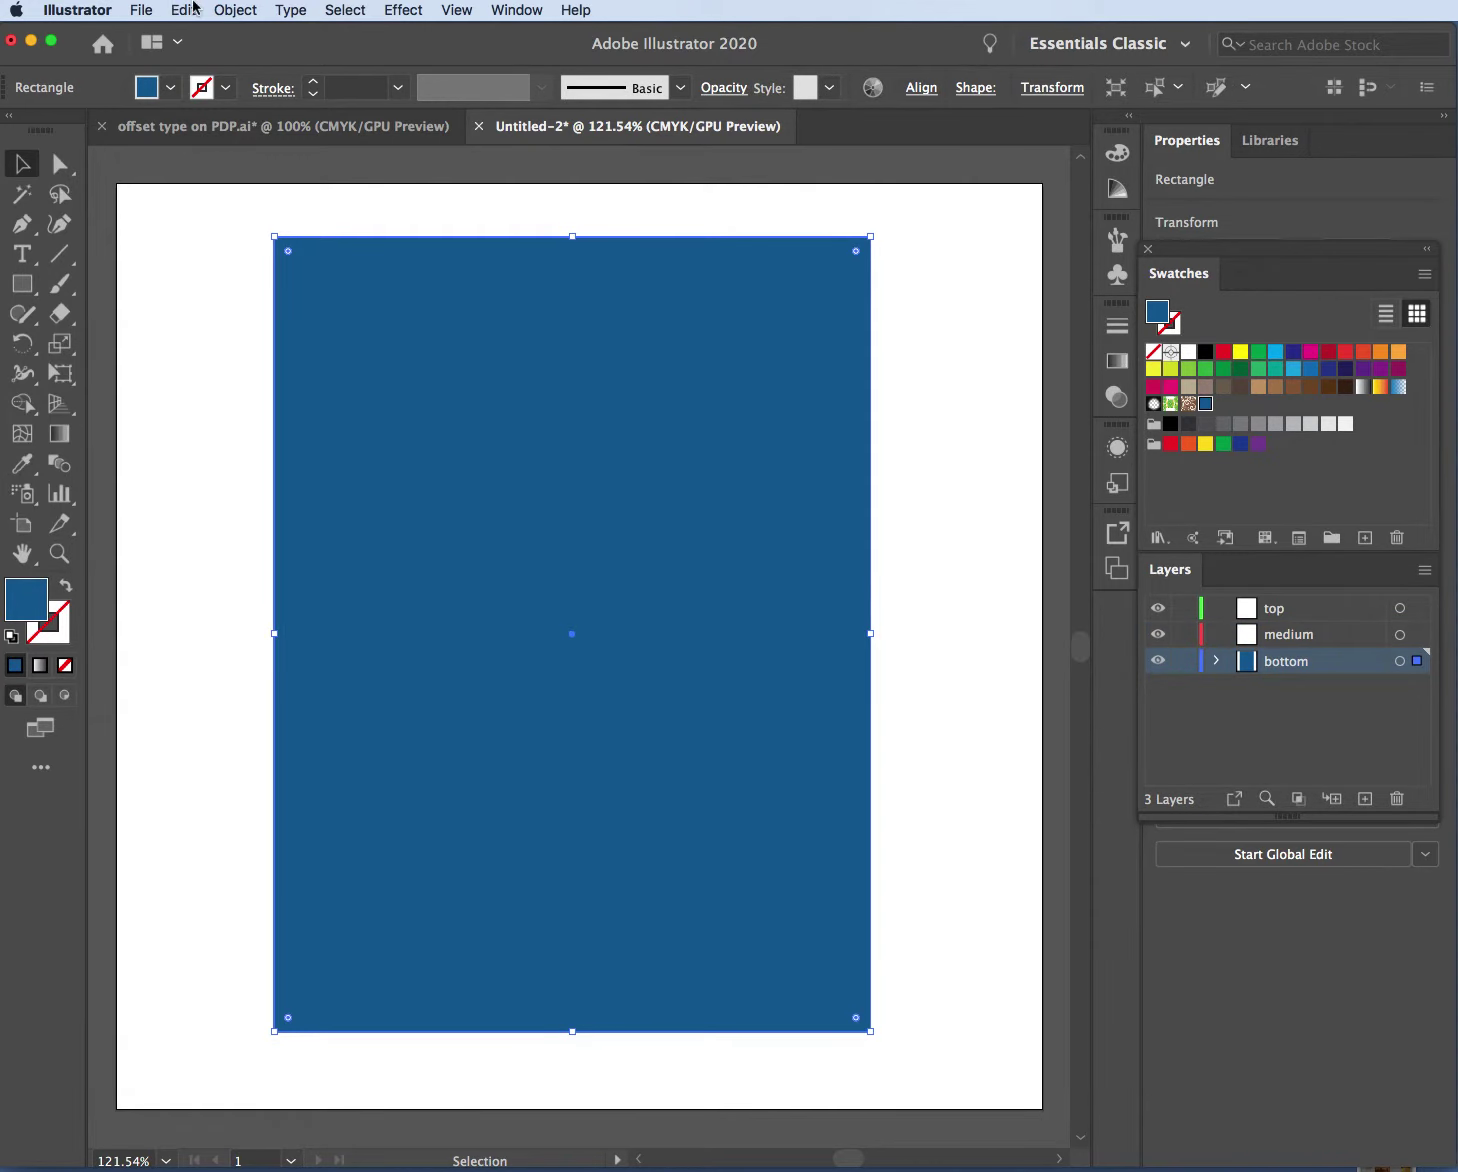
click(238, 11)
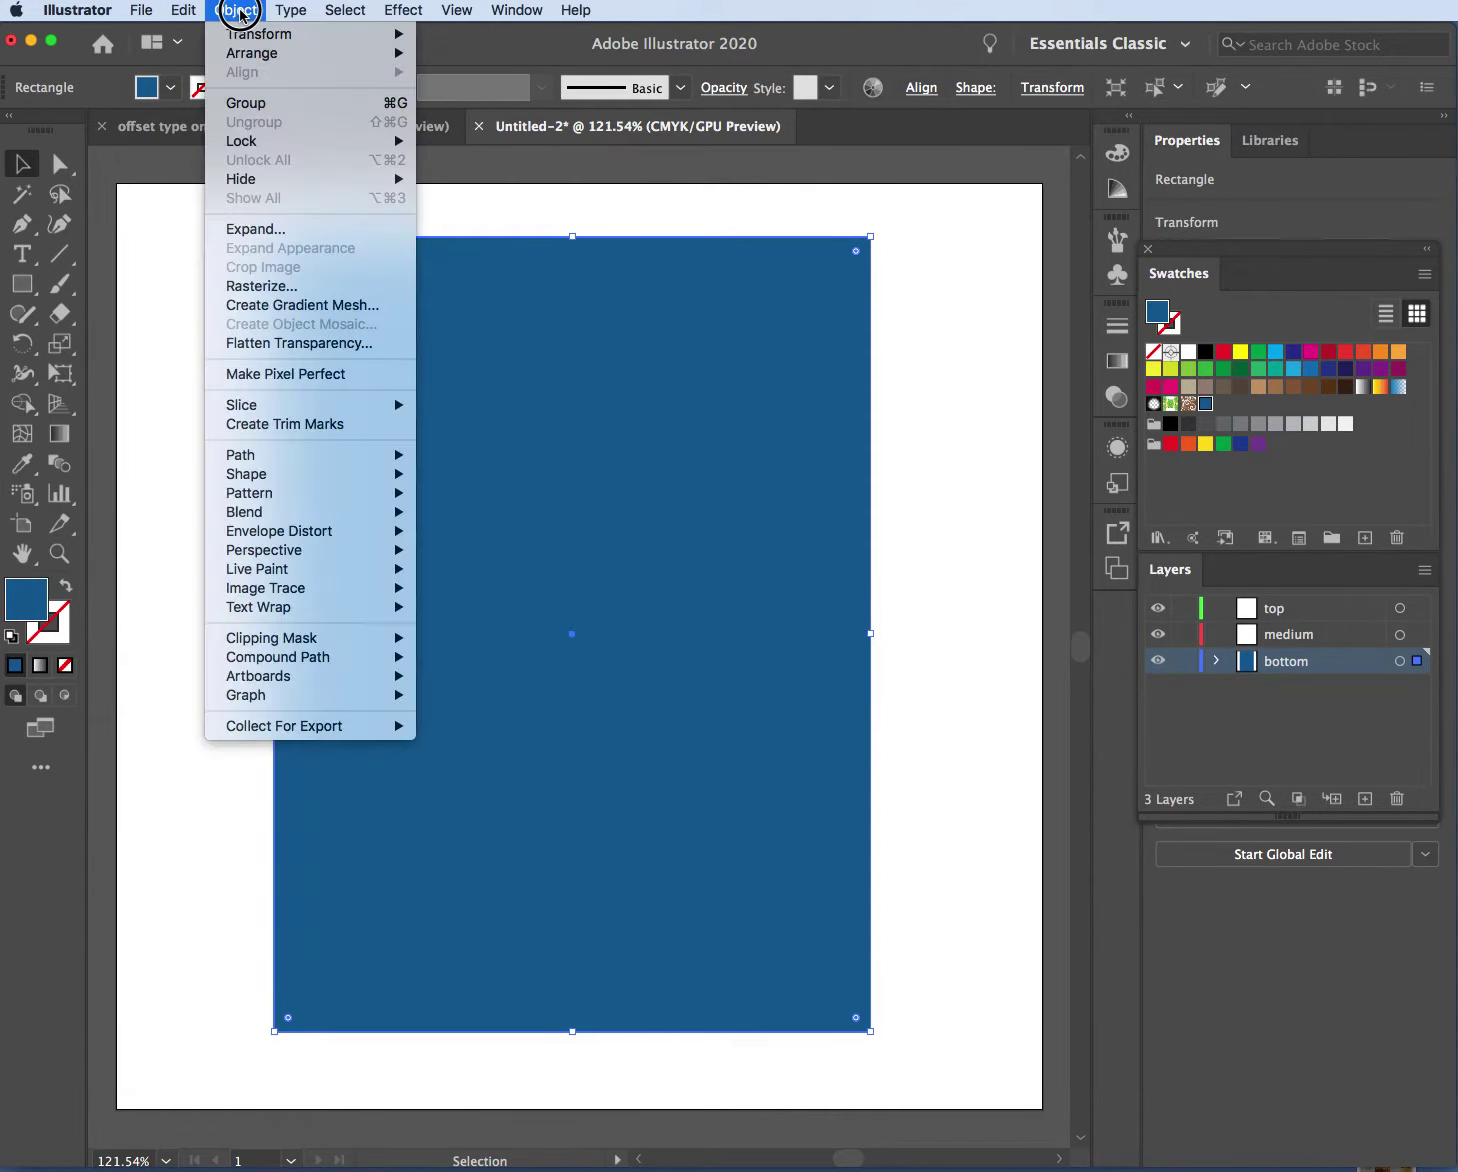
mouse_move(247, 140)
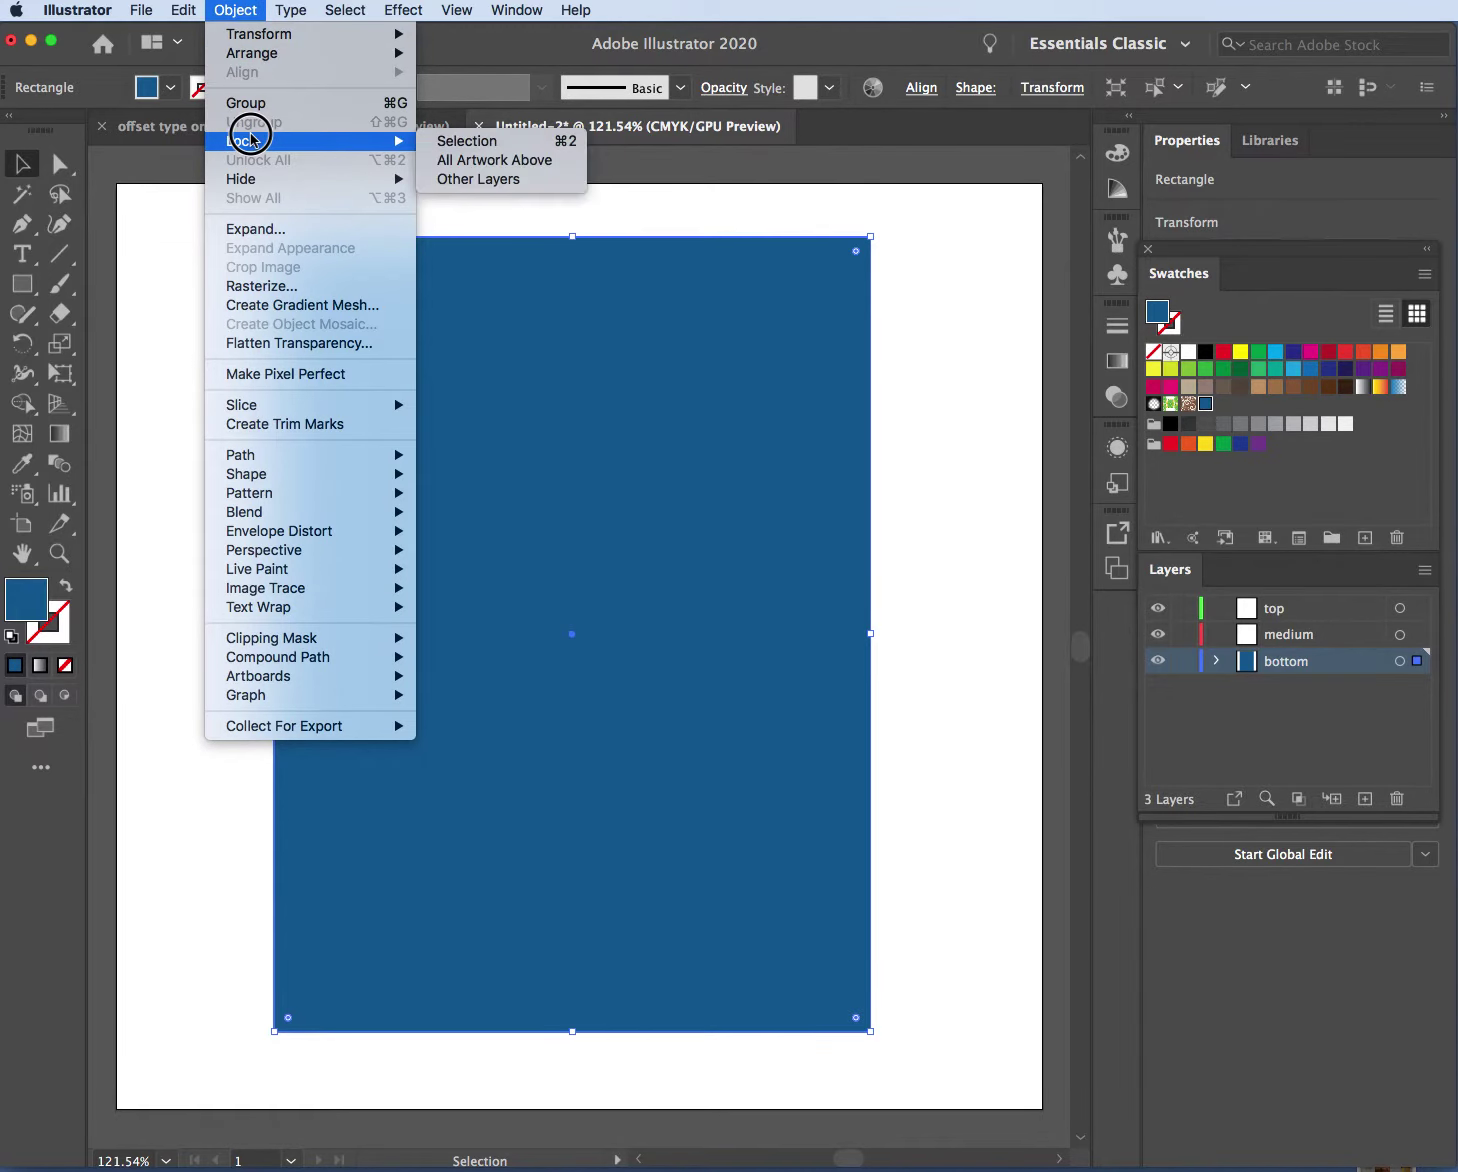
click(441, 141)
click(181, 309)
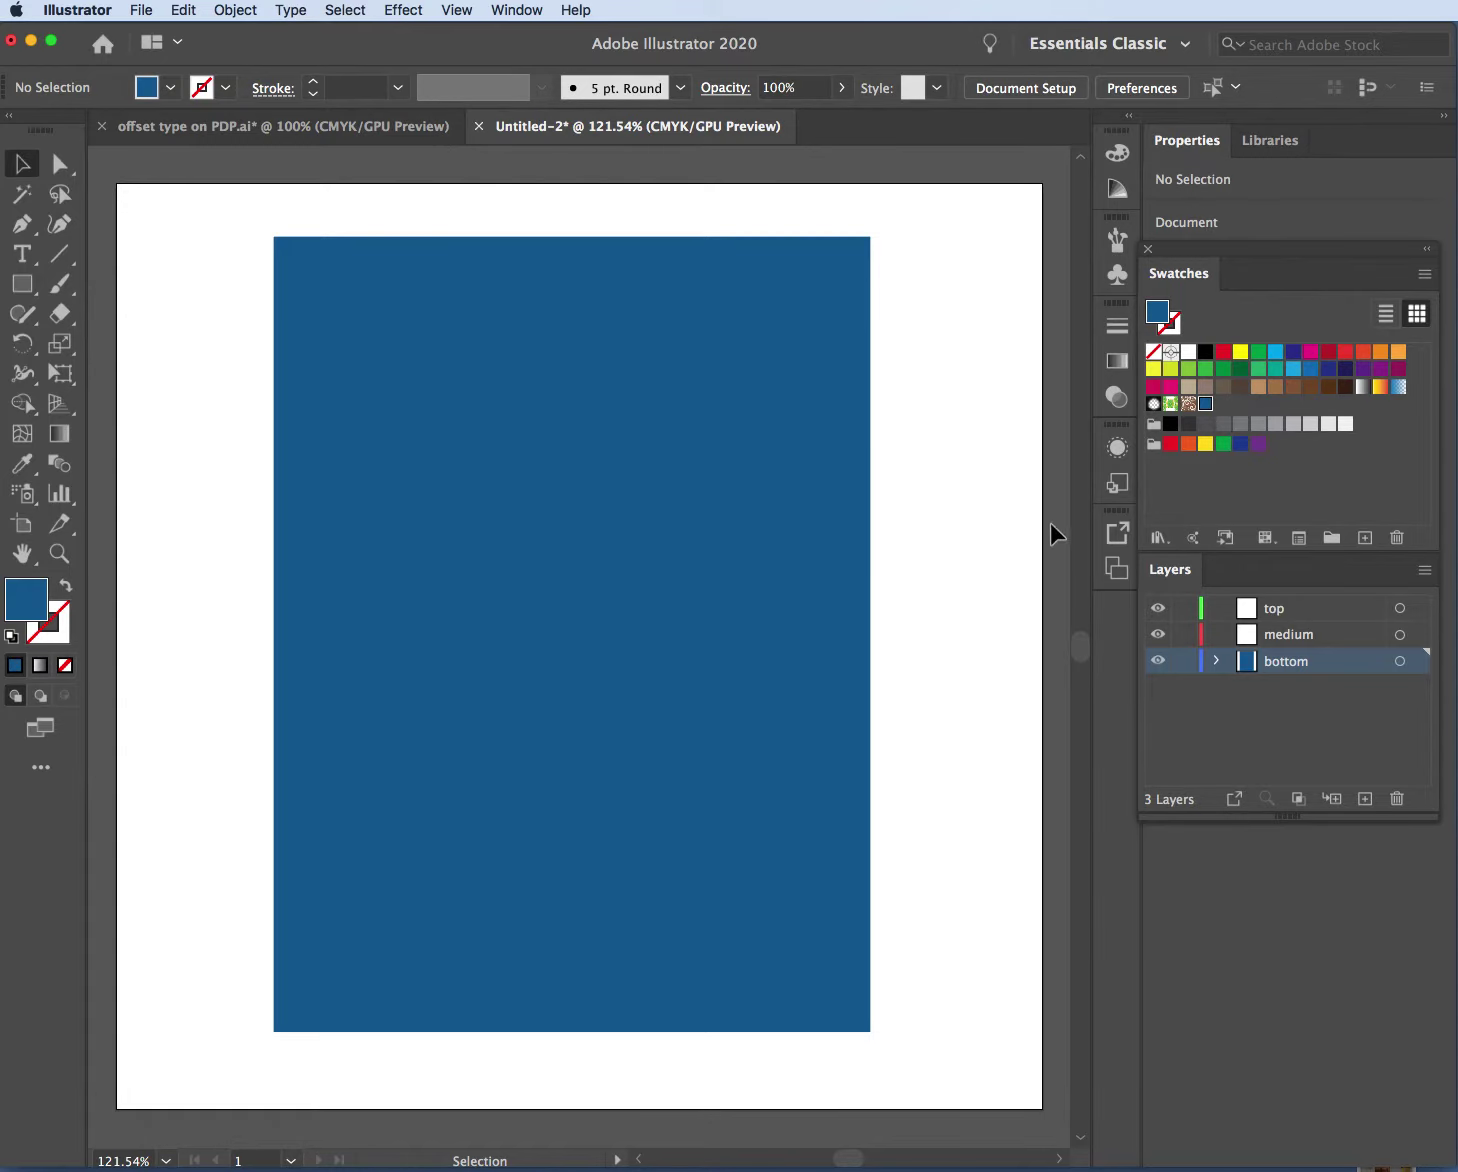
click(1307, 636)
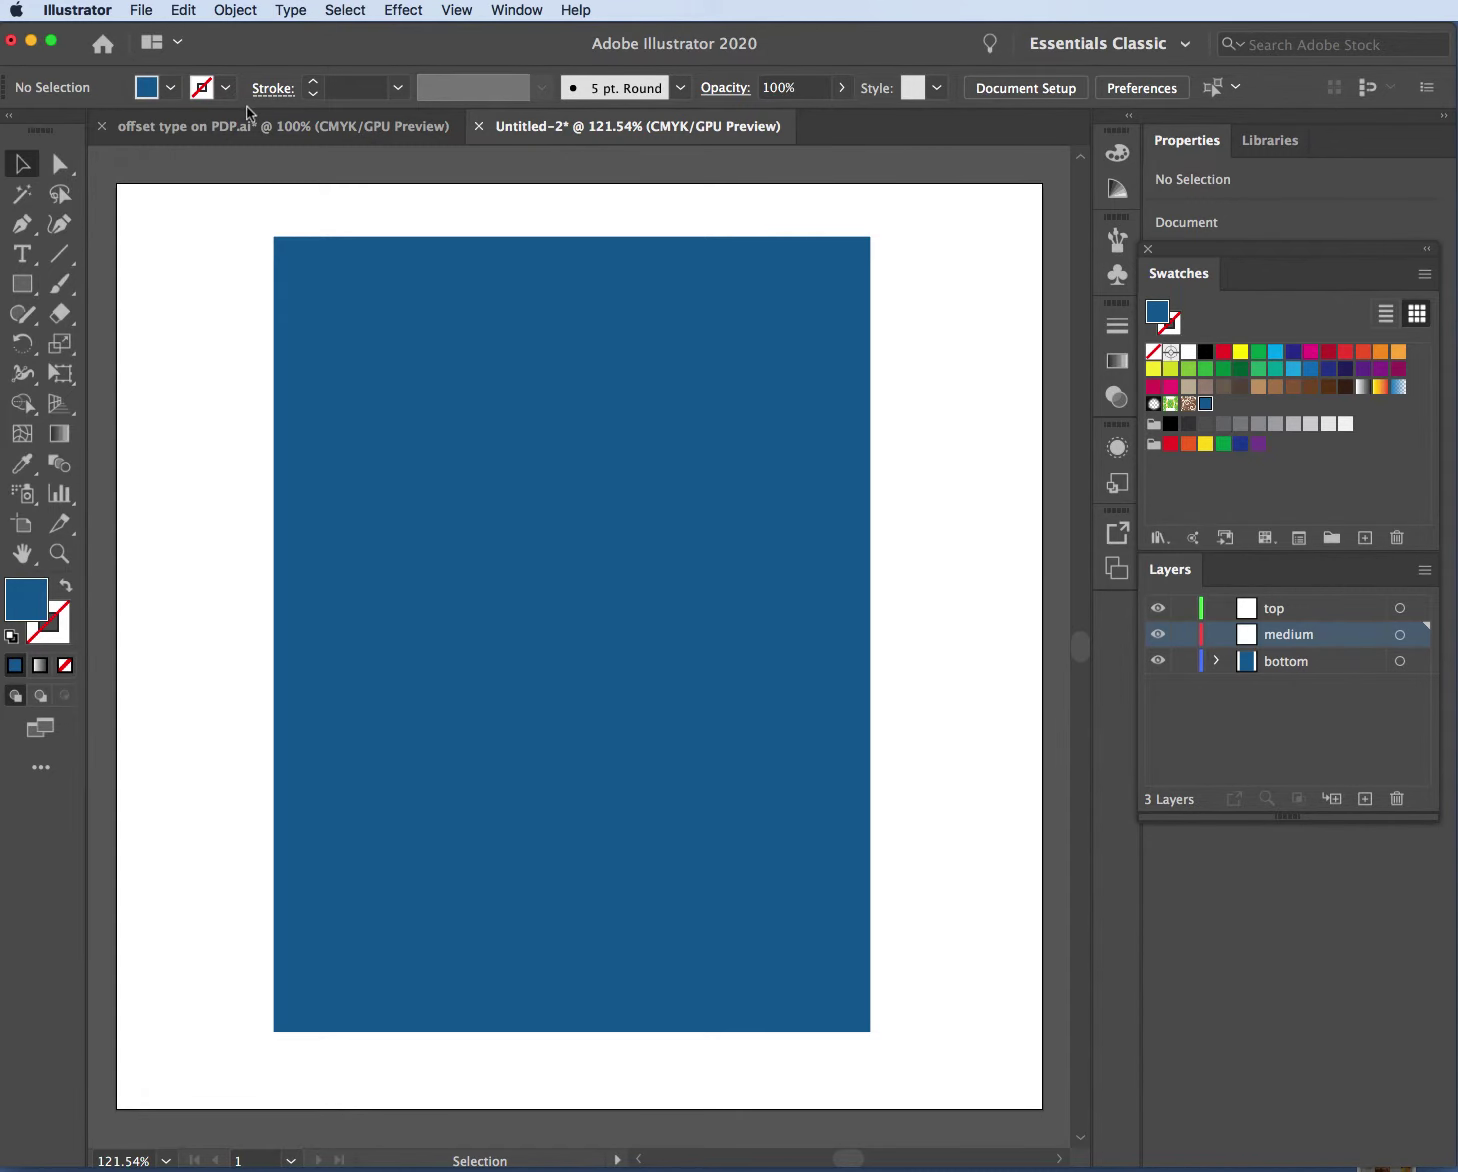
click(430, 125)
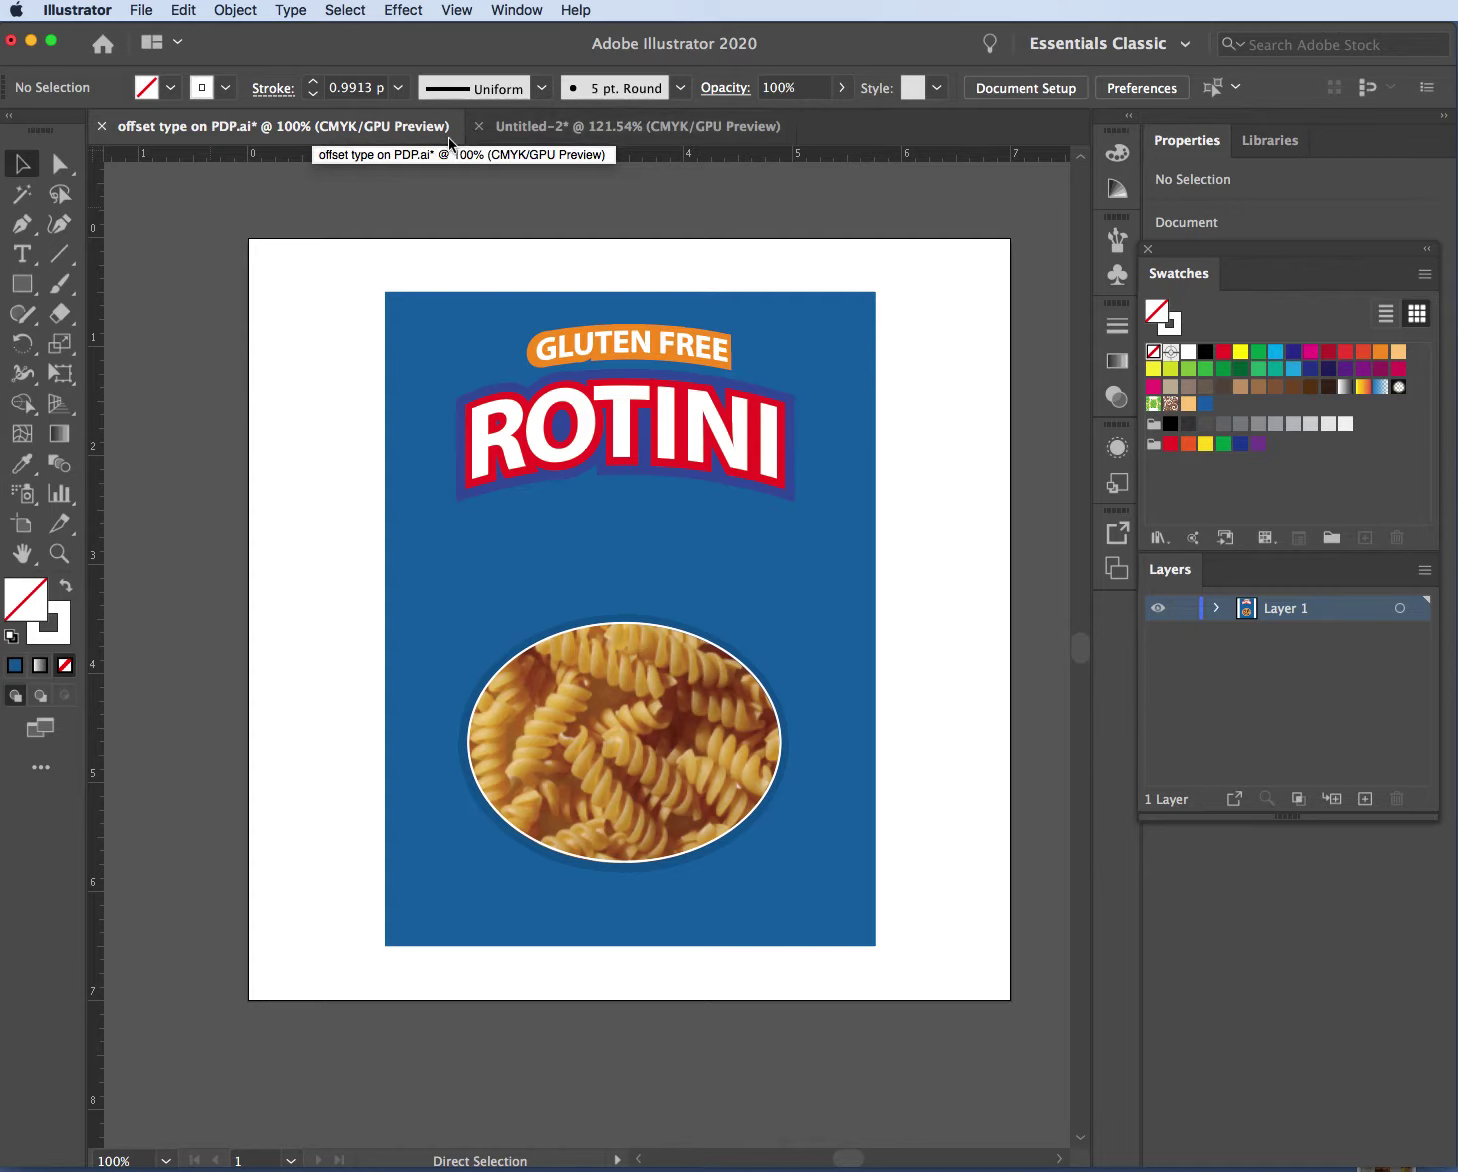
click(519, 127)
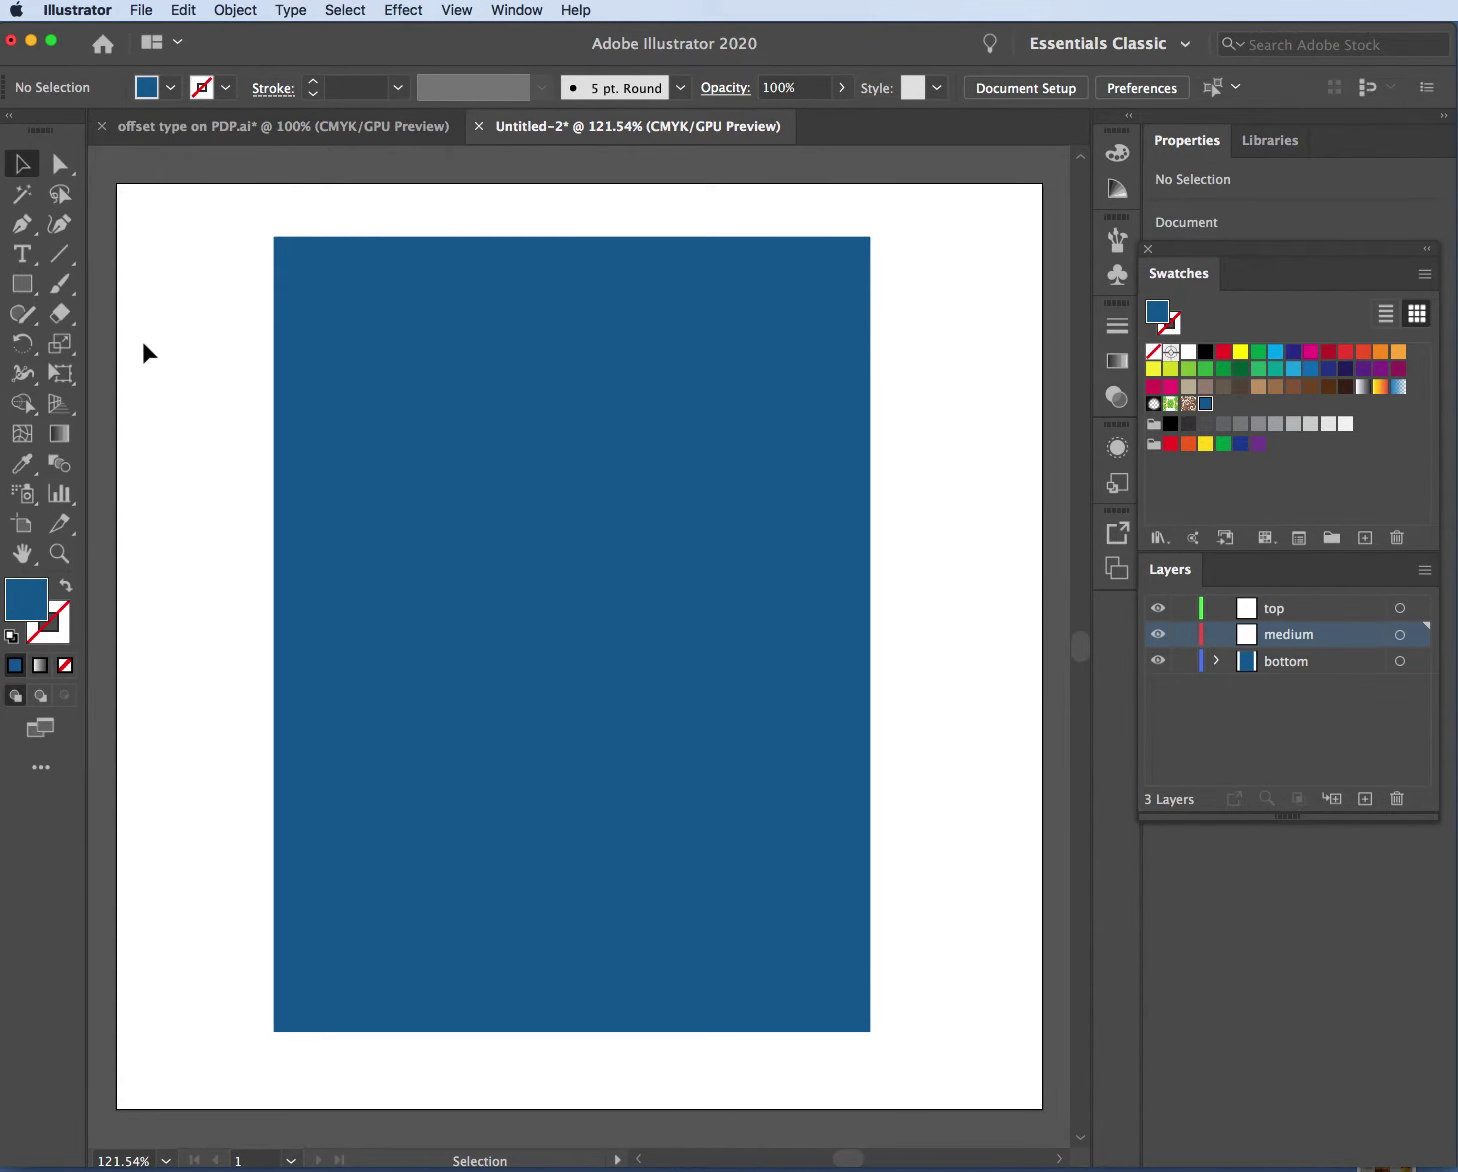
click(28, 257)
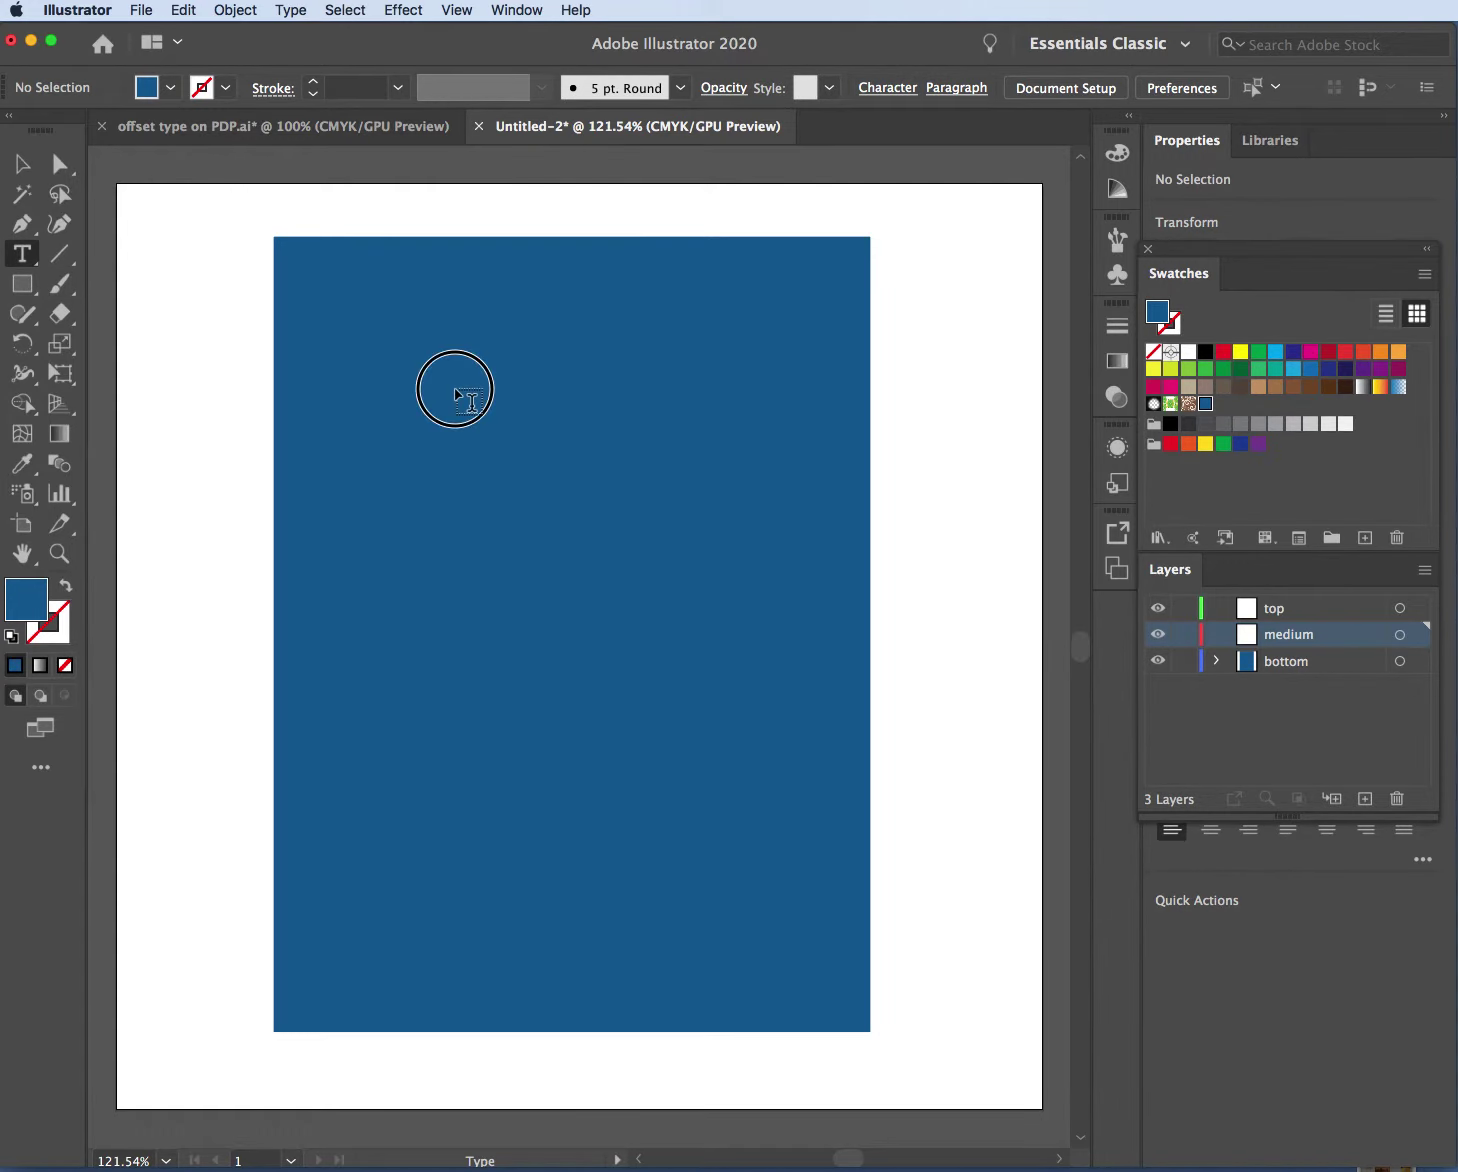
Draw an area text box on the upper blue panel reading GLUTEN, fixing the missing L
drag(455, 389, 693, 483)
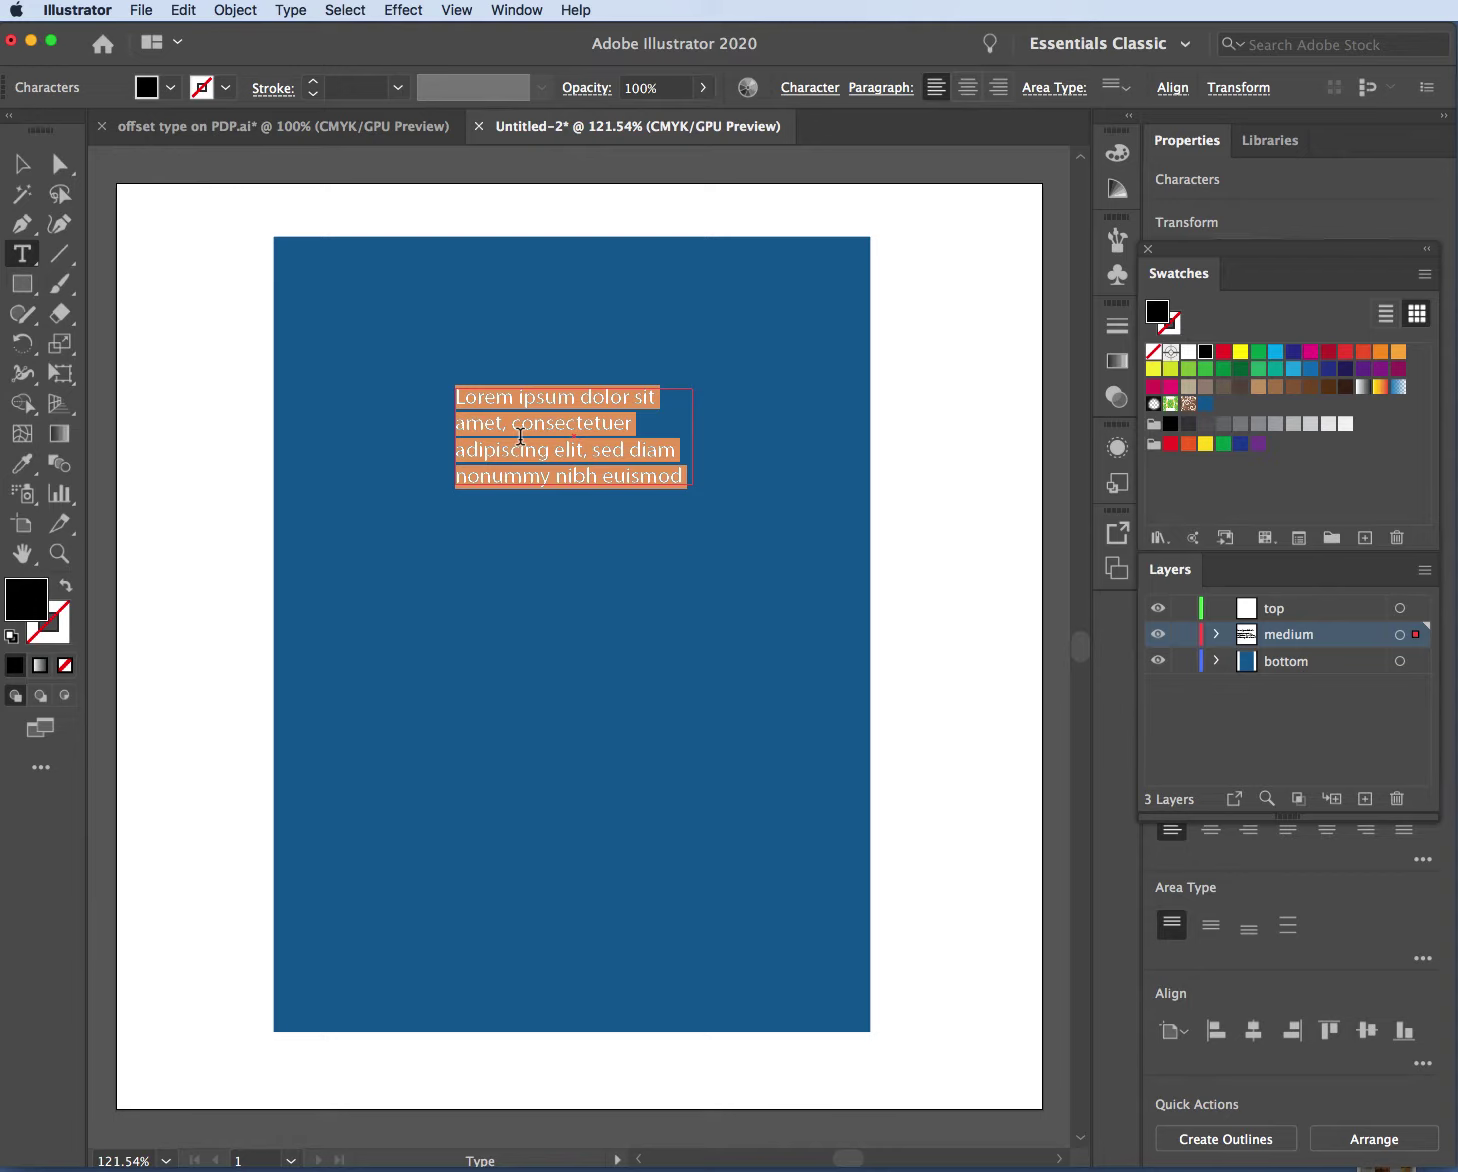
text(GUTEN)
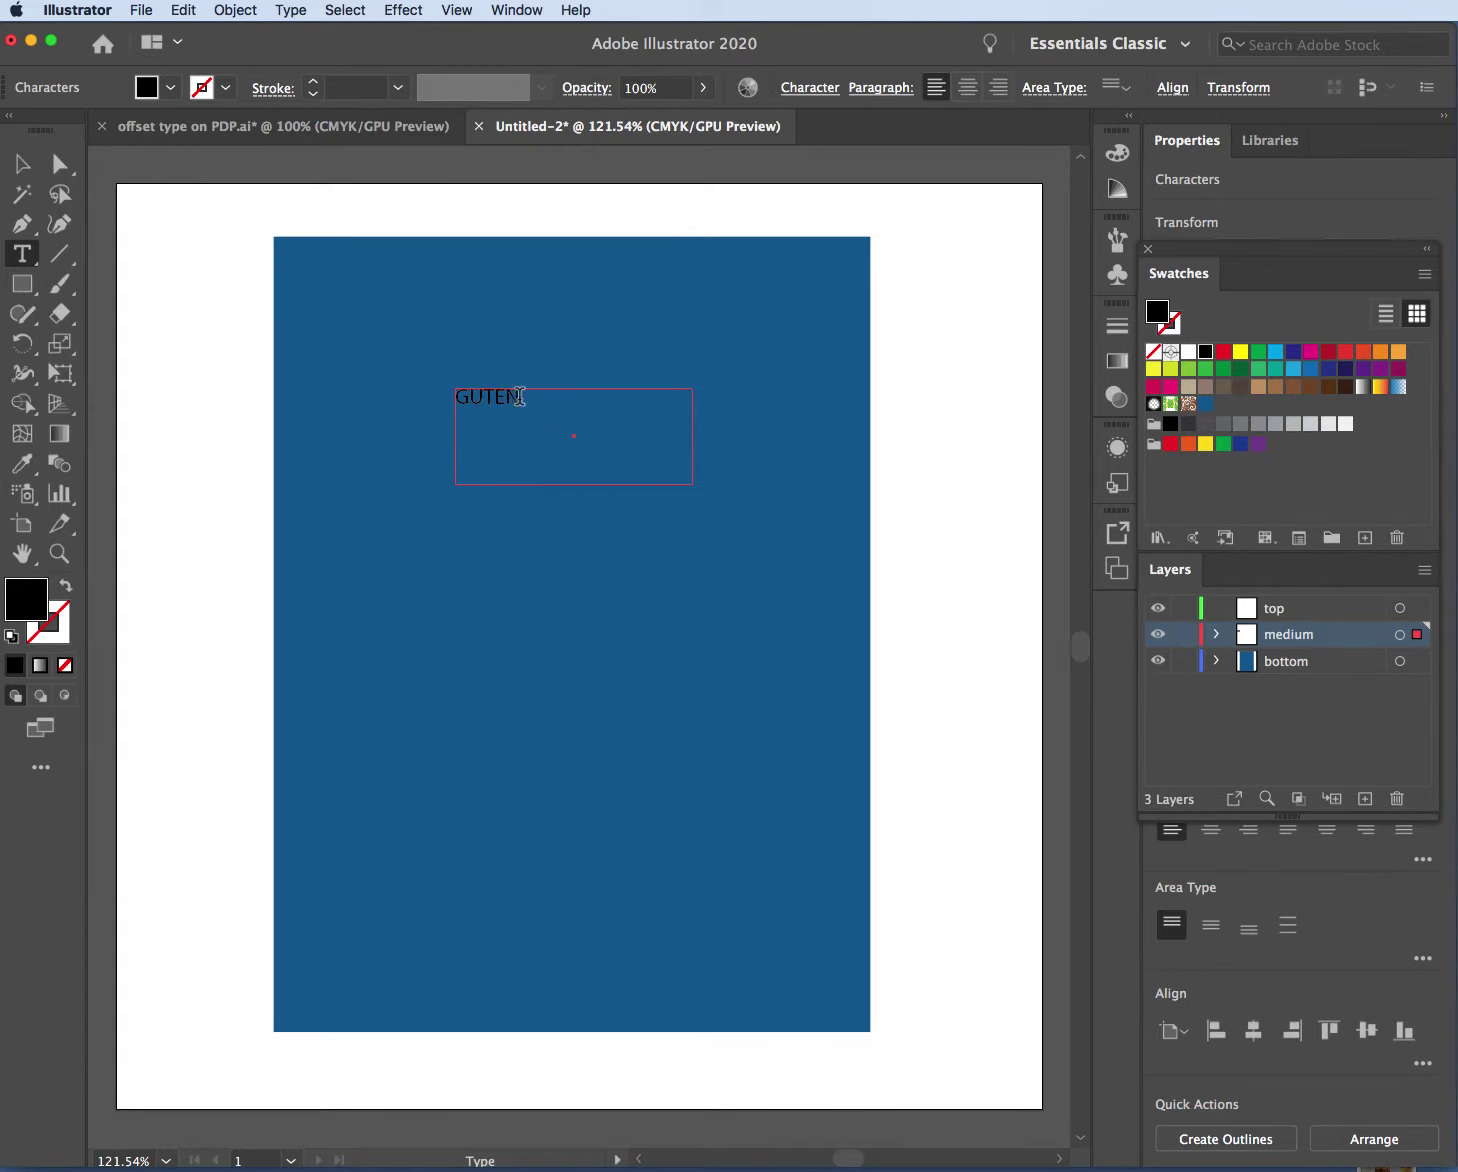
click(480, 397)
click(467, 399)
text(L)
drag(530, 401, 394, 397)
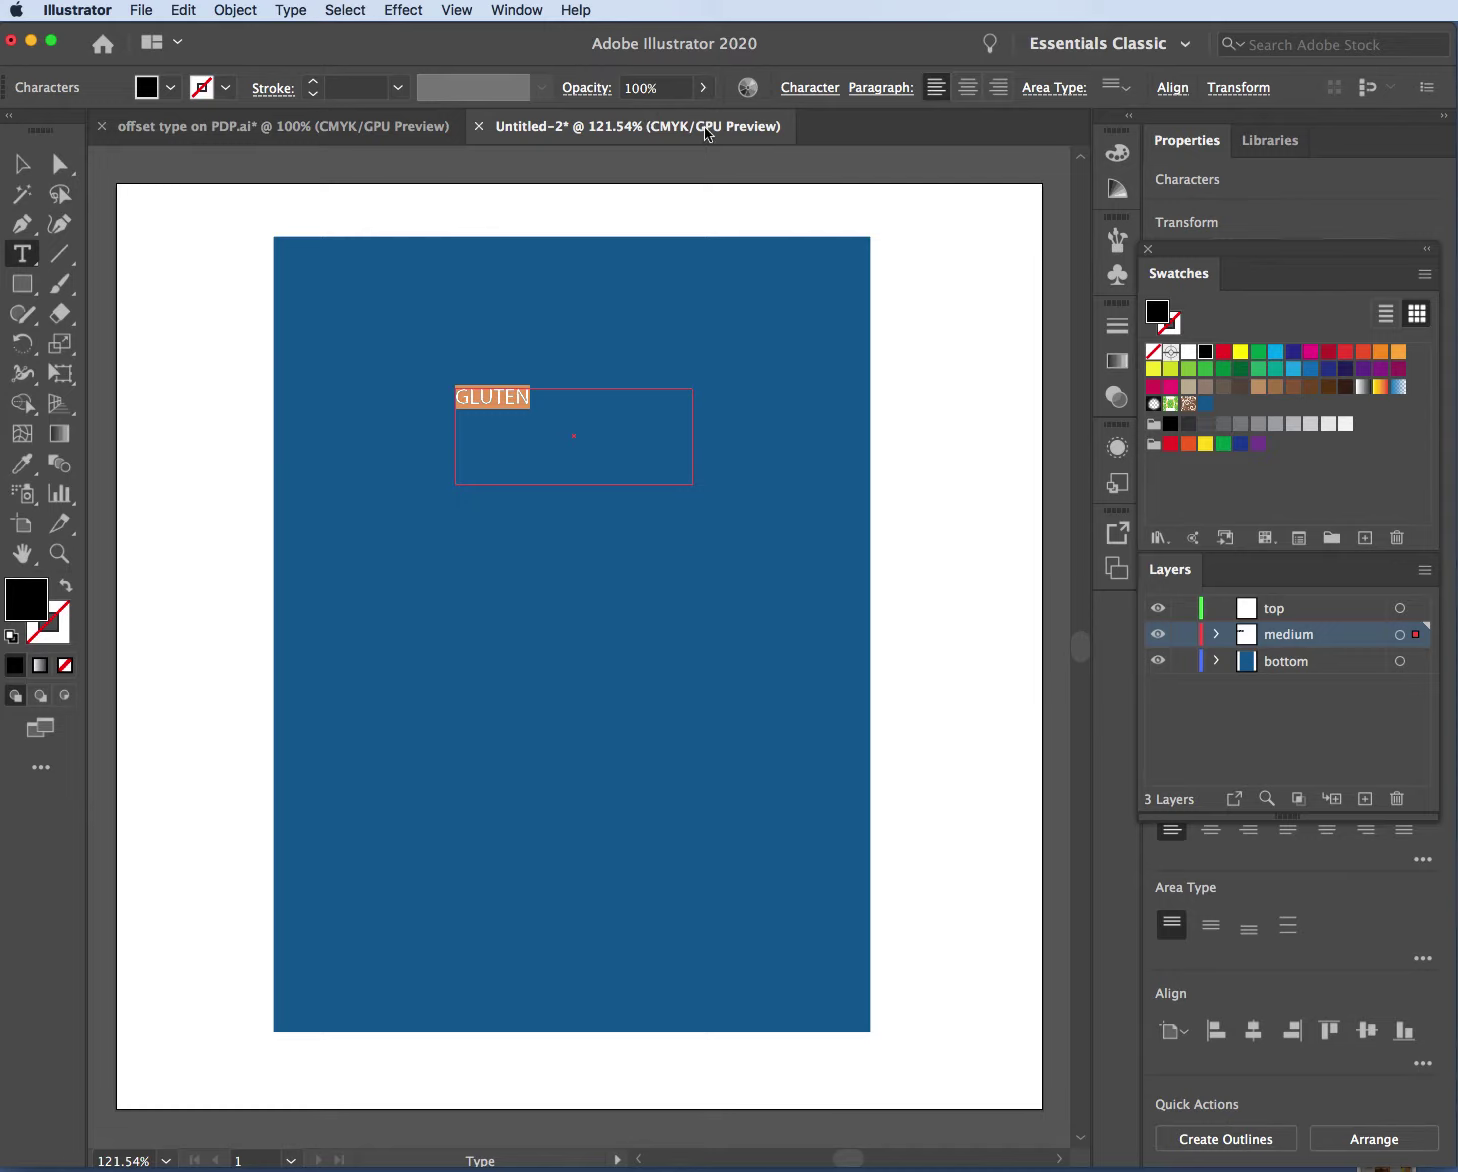
click(819, 92)
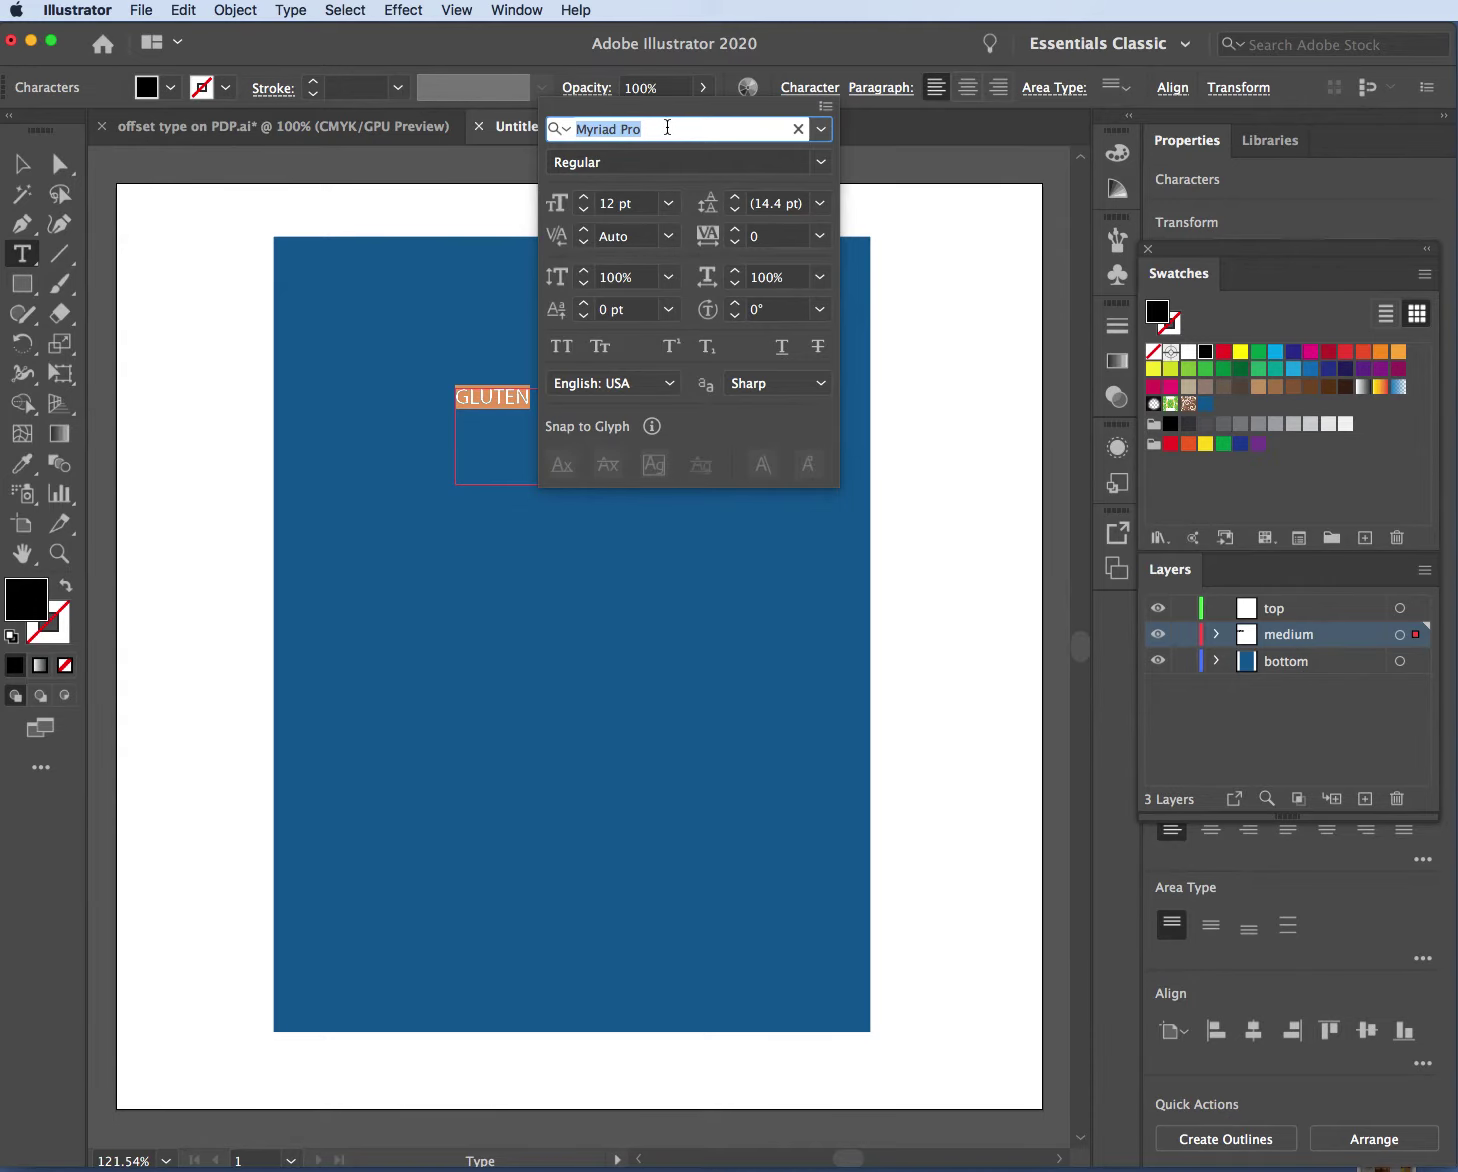
Set GLUTEN to Myriad Pro Bold and centre-align it in its frame
click(822, 164)
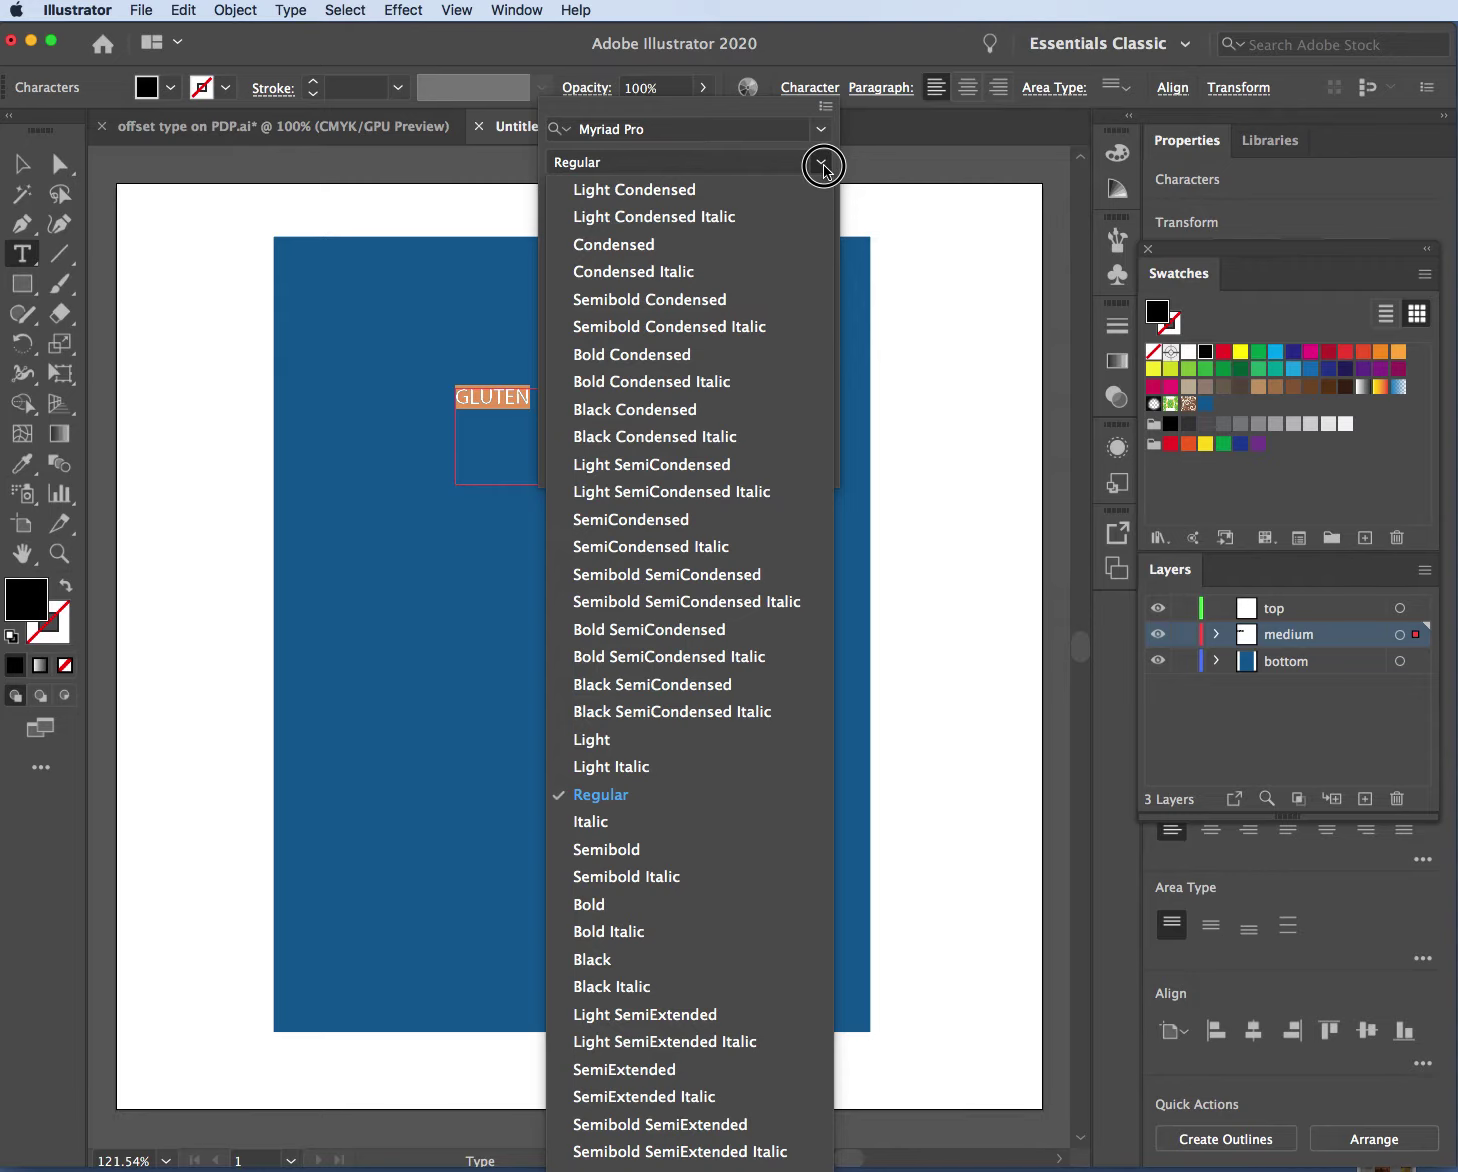
click(685, 905)
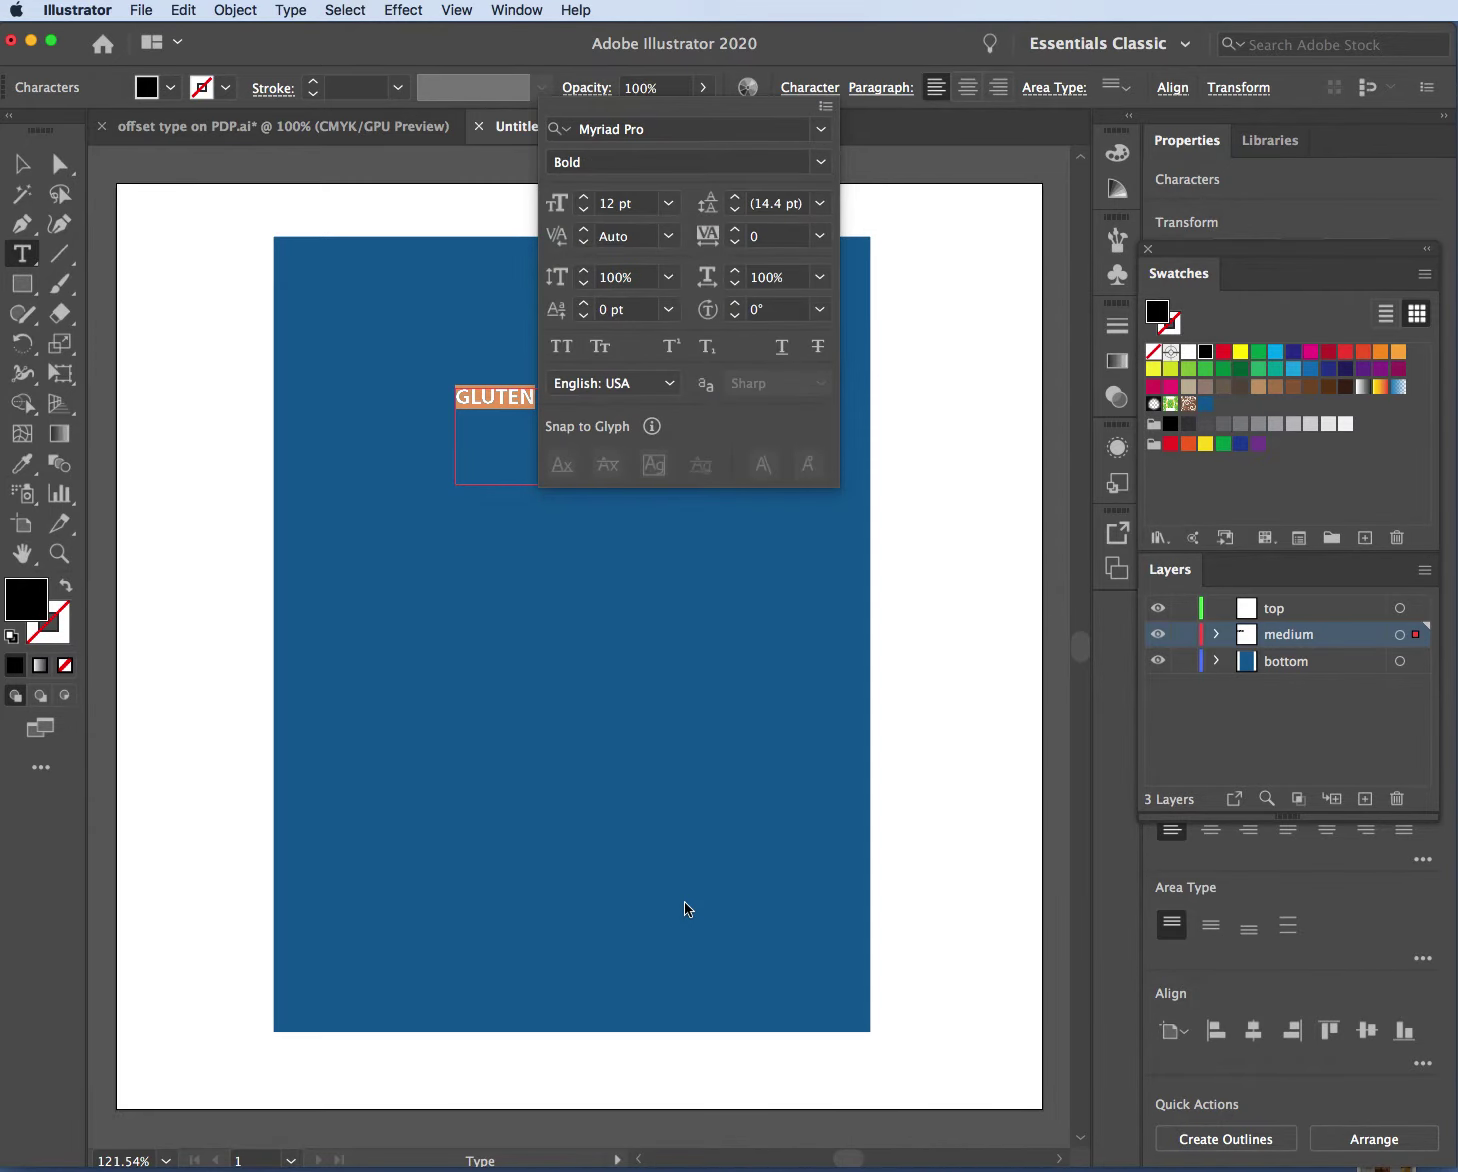
click(868, 199)
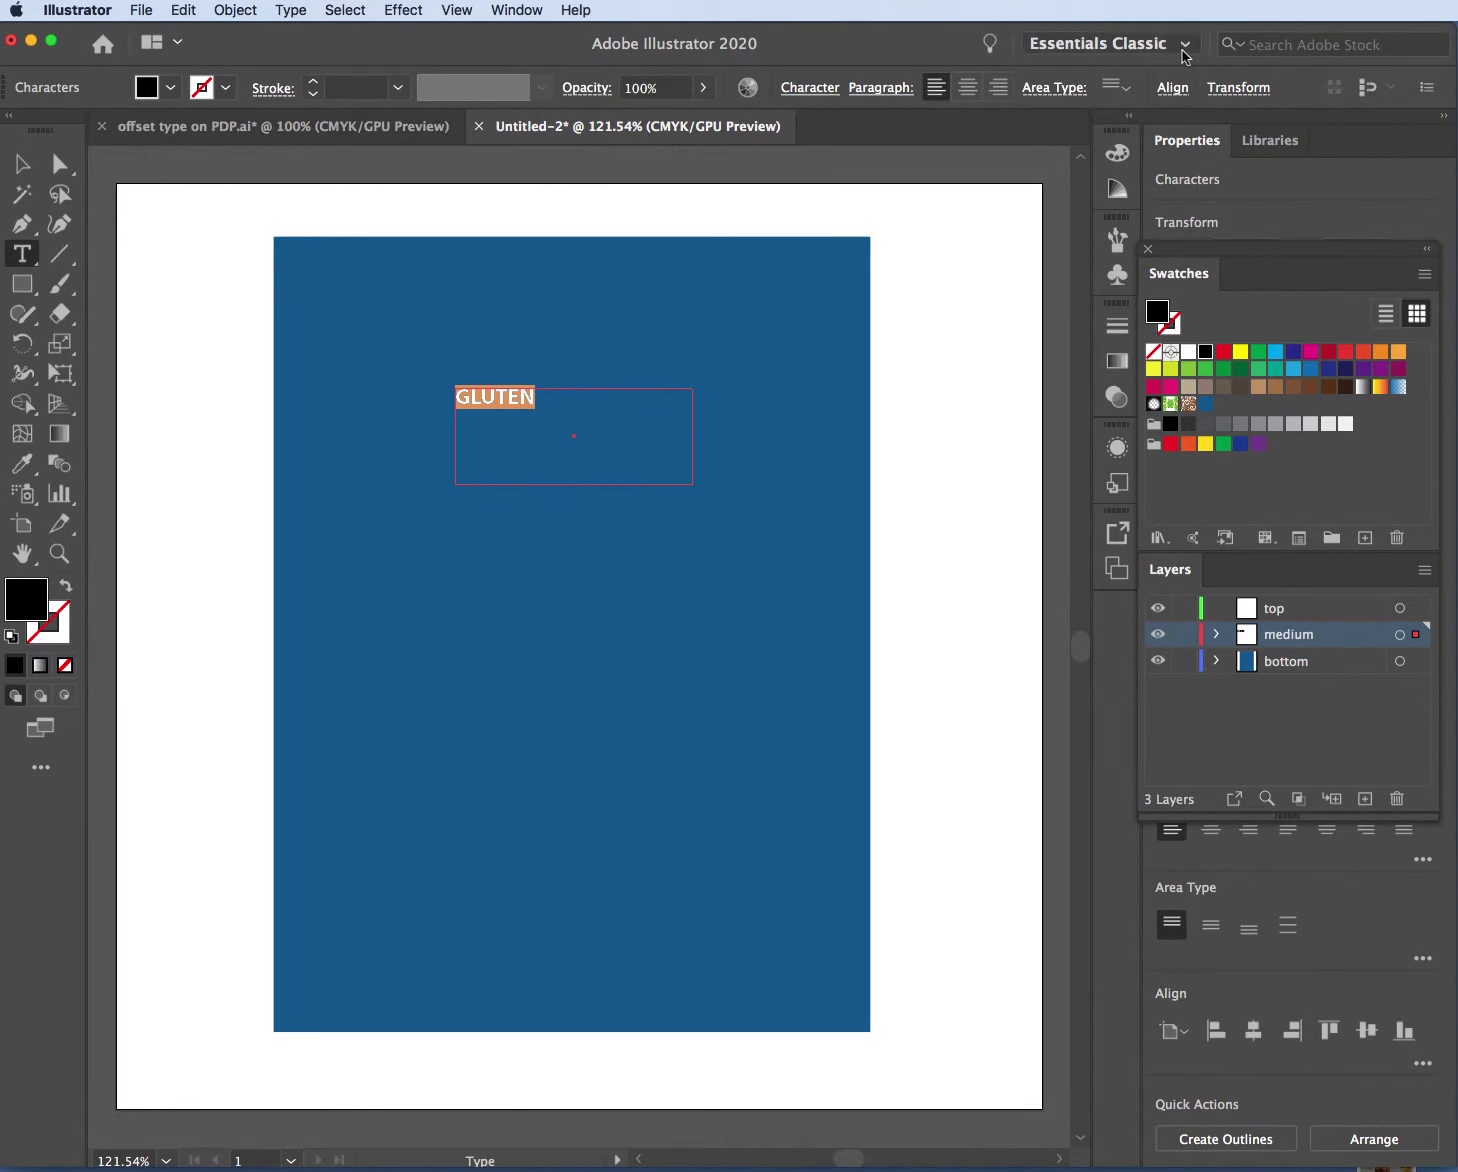
click(972, 86)
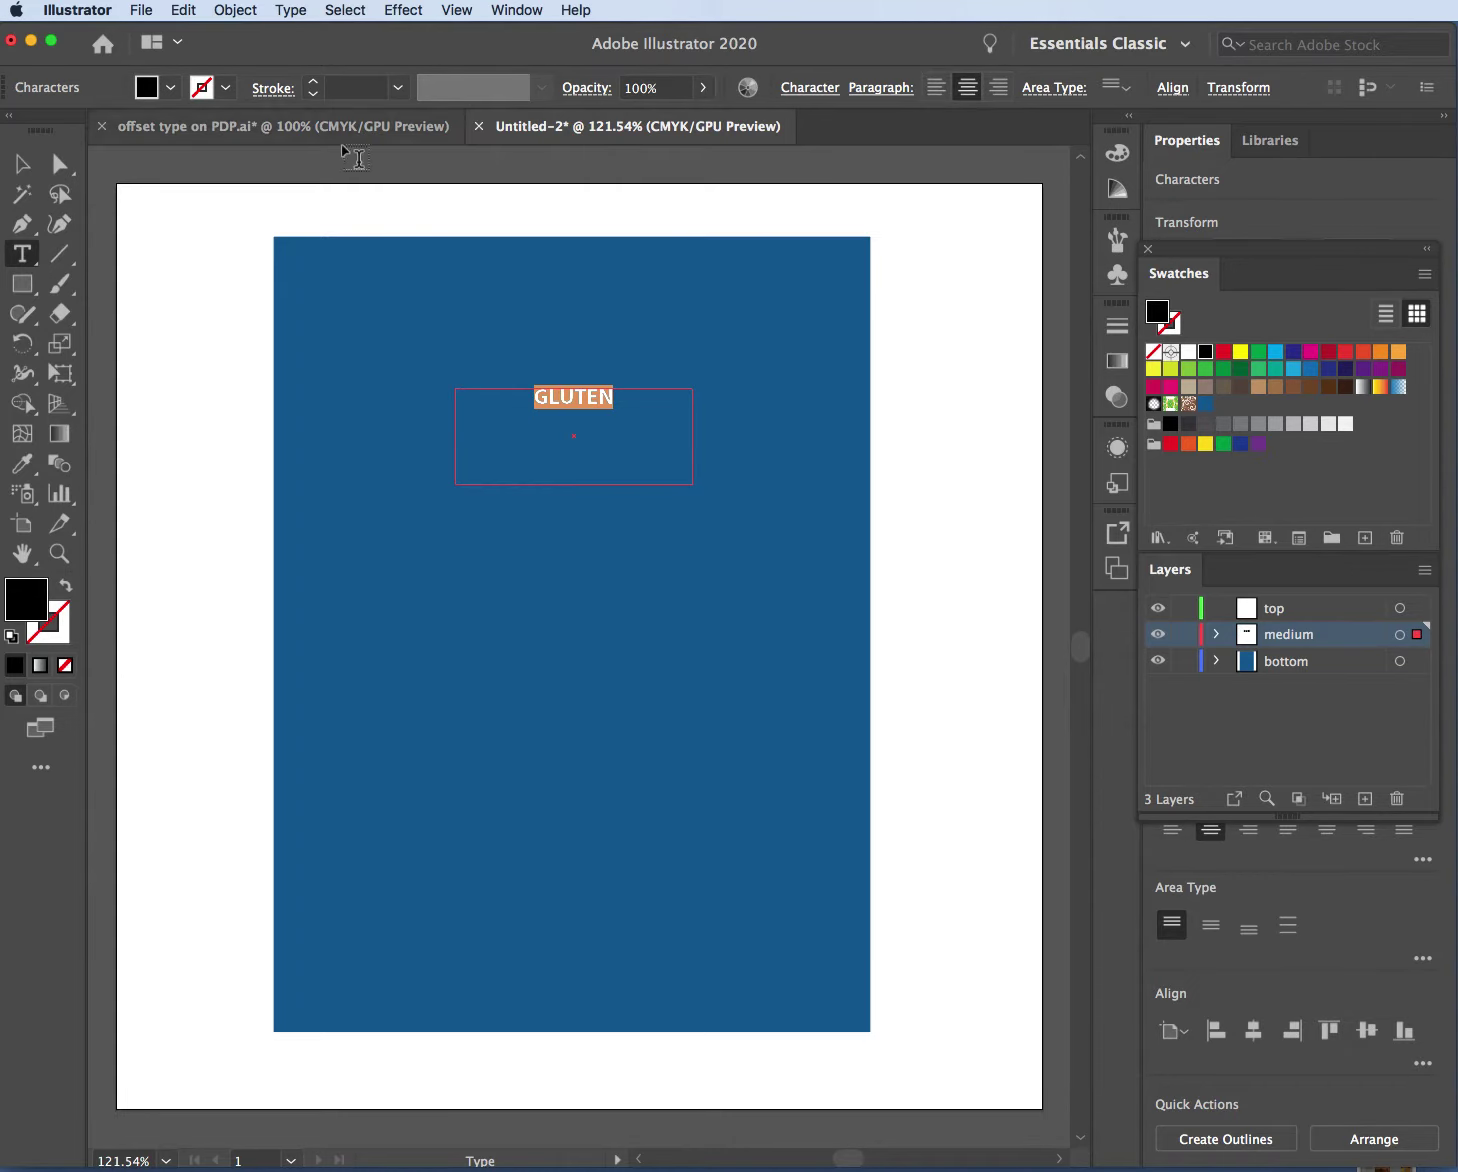
Shorten the GLUTEN frame to one line, reselect the word, and move the Swatches/Layers panels aside
click(24, 165)
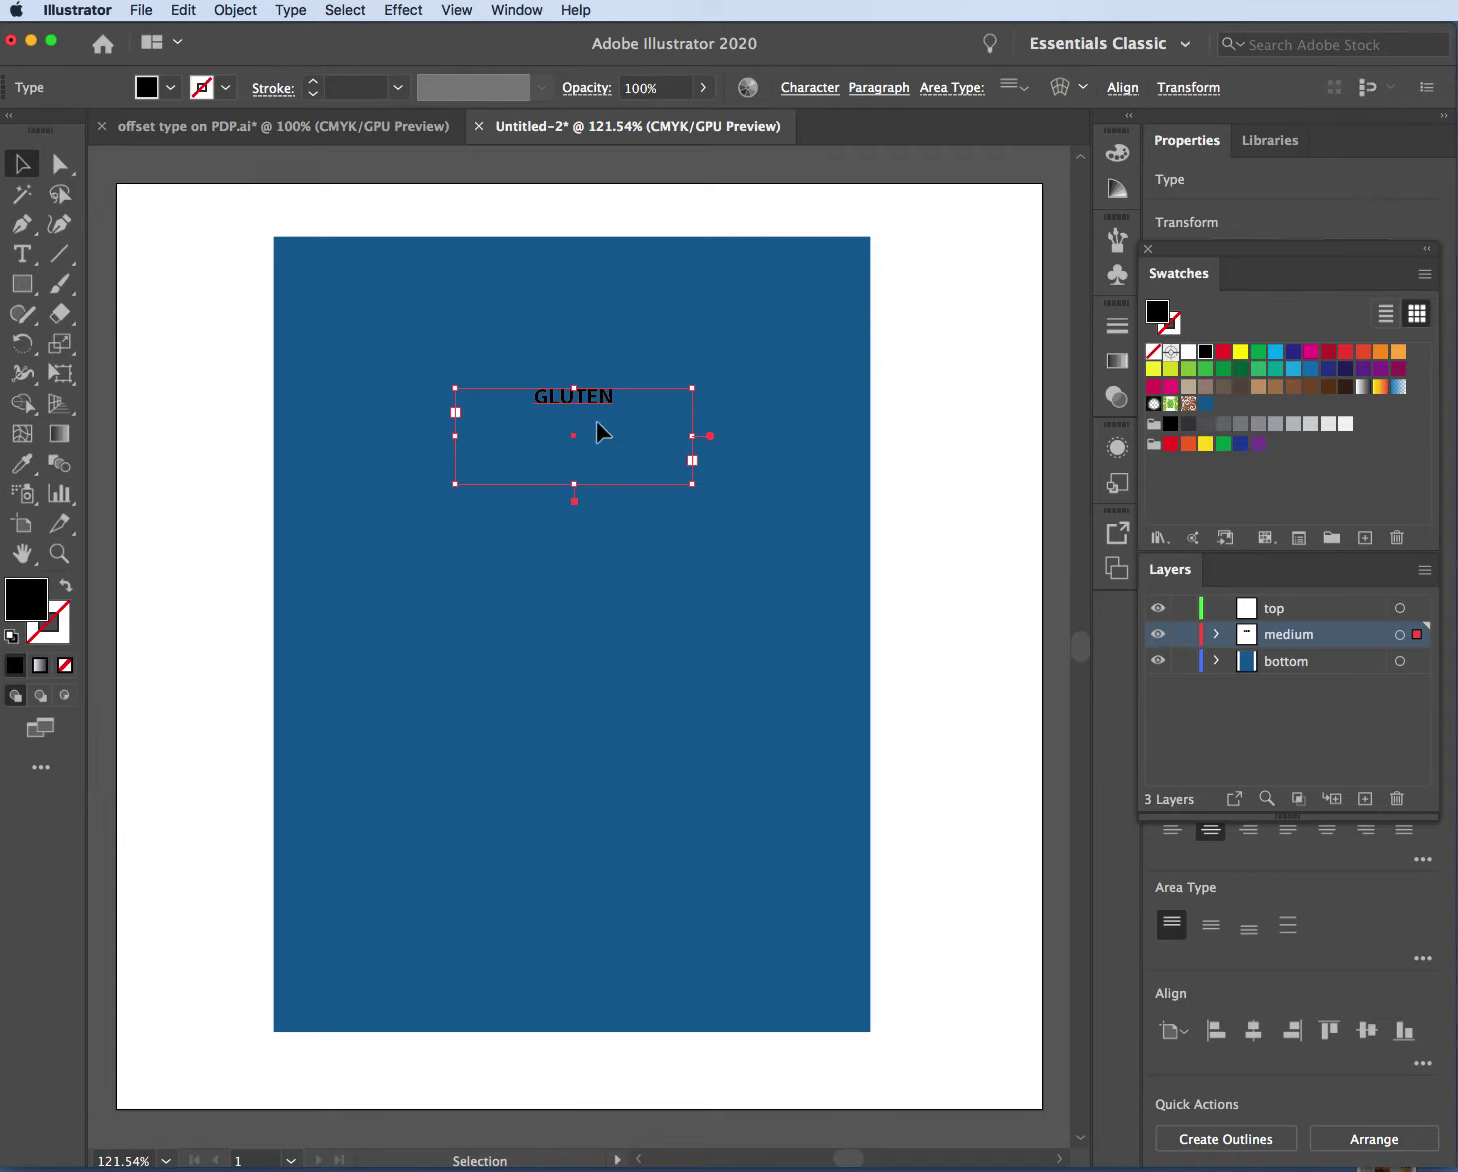
drag(580, 488, 579, 439)
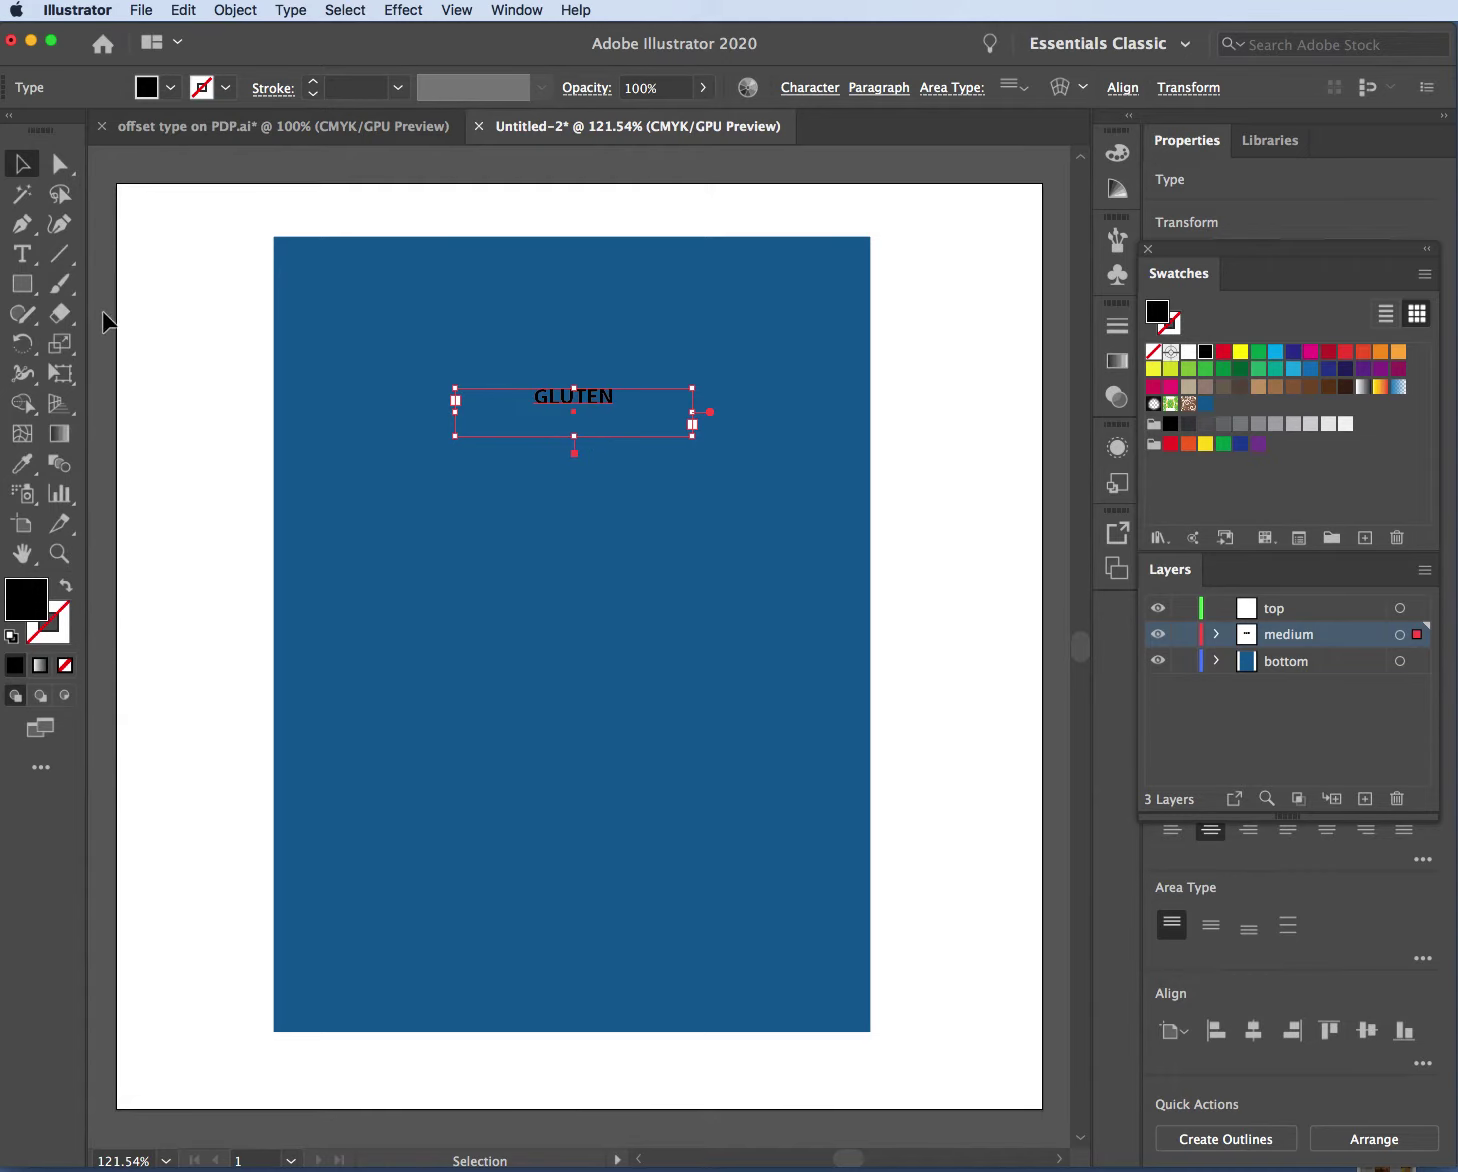
click(22, 253)
drag(611, 393, 449, 393)
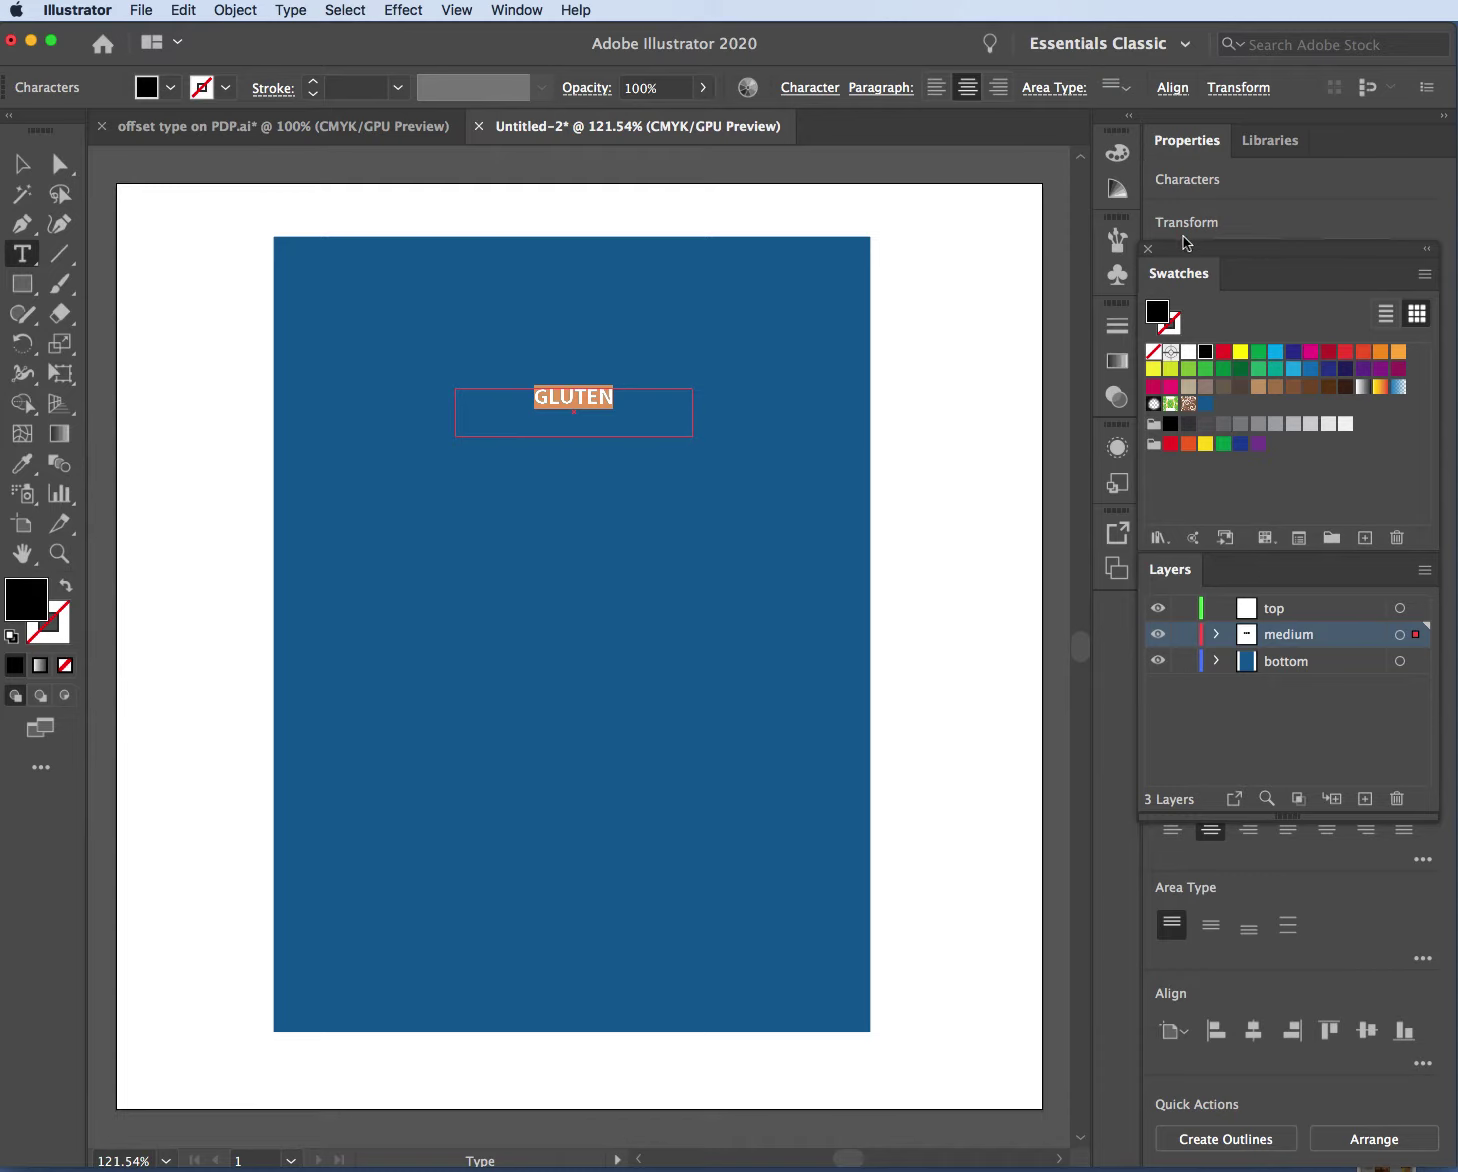
drag(1190, 249, 756, 800)
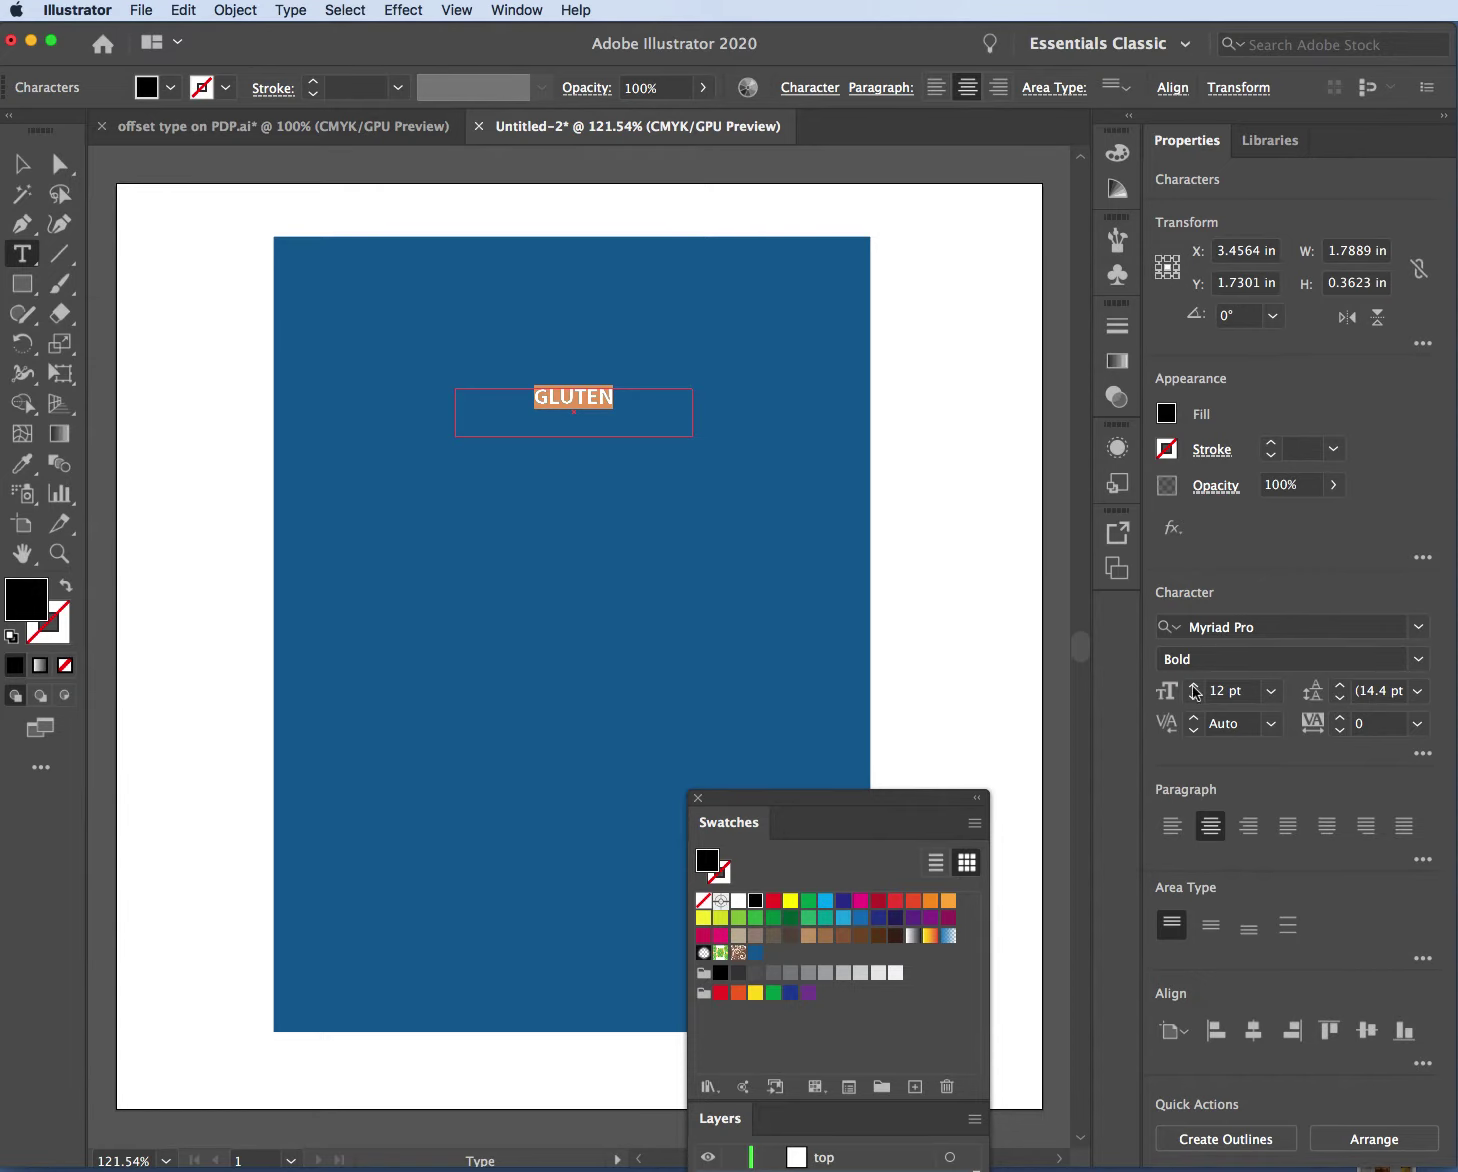
Enlarge GLUTEN to 36 pt and widen its frame so the whole word shows
click(1271, 691)
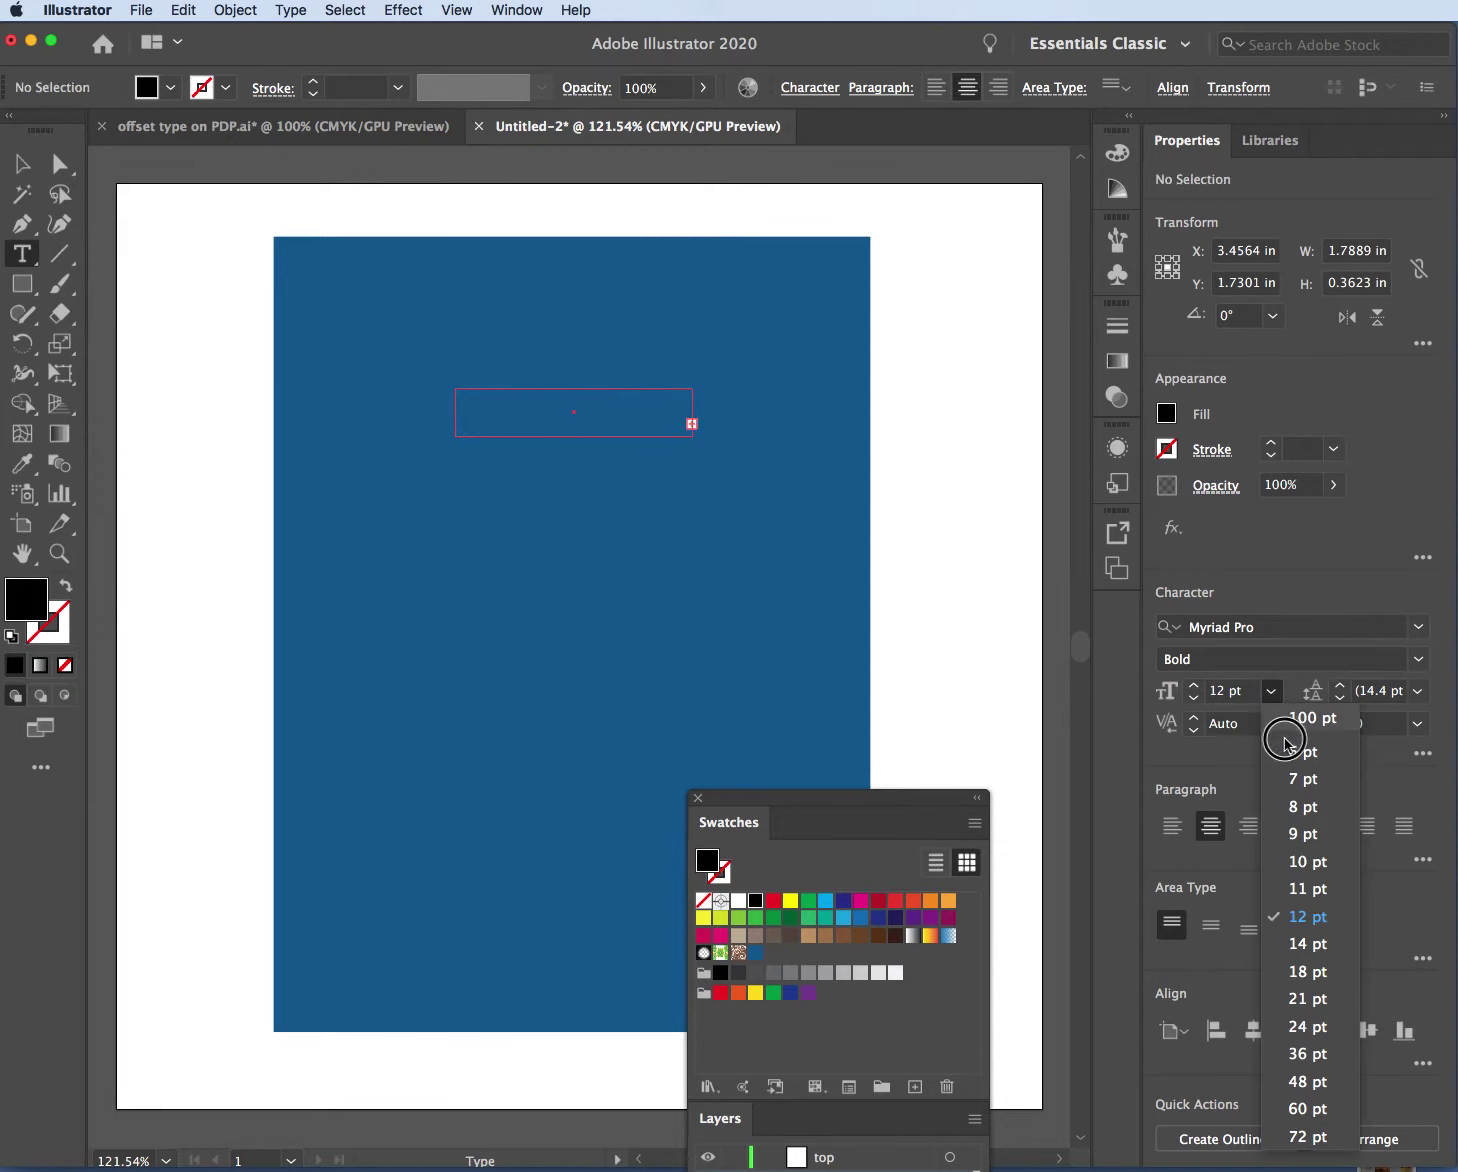
click(1310, 1055)
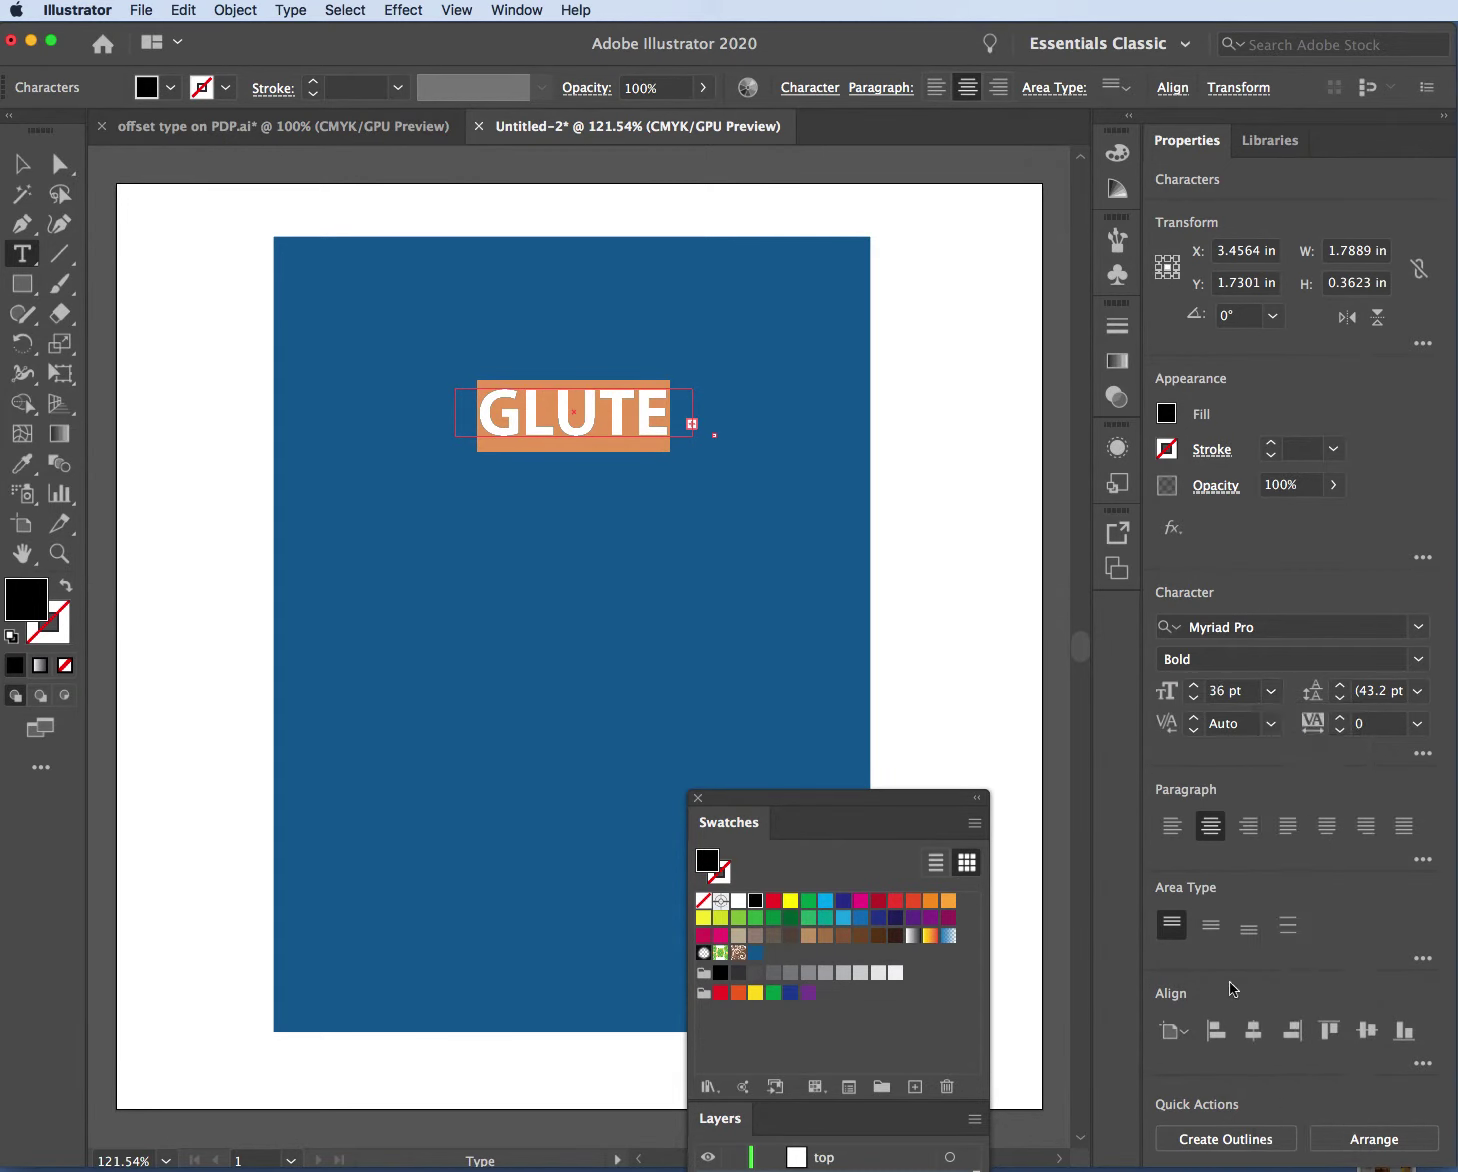
click(28, 164)
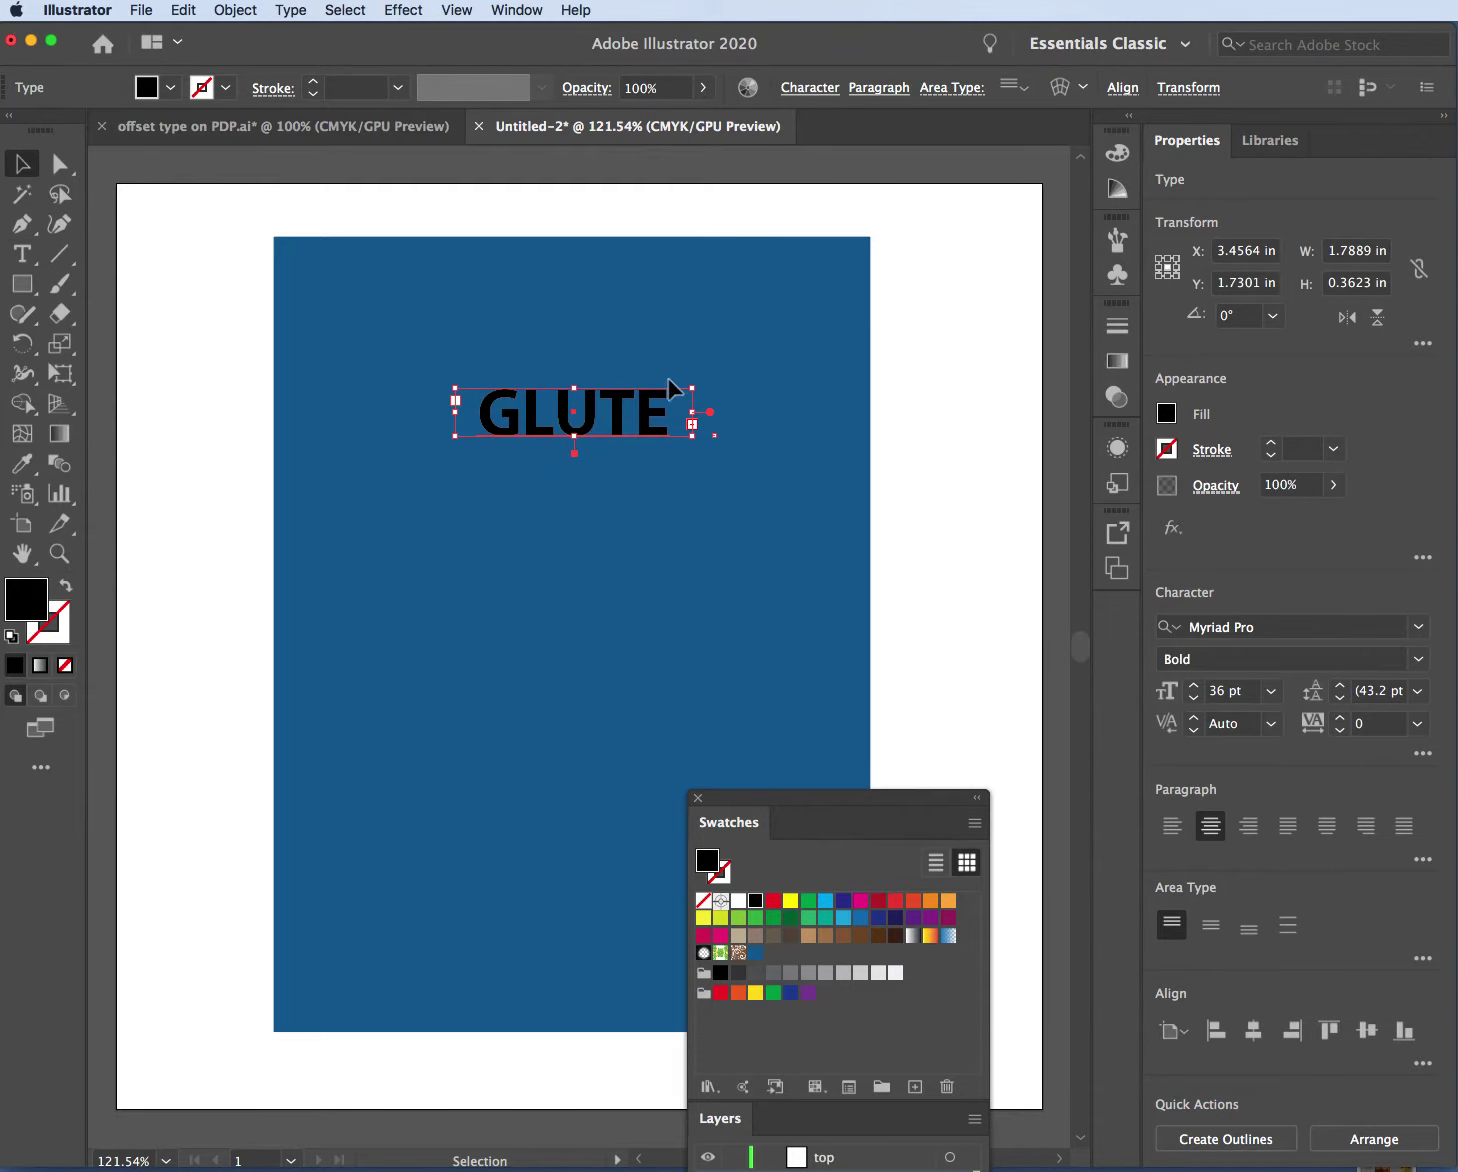
drag(693, 414, 728, 414)
Set GLUTEN to 24 pt, add ' FREE', and move the text higher on the panel
click(30, 250)
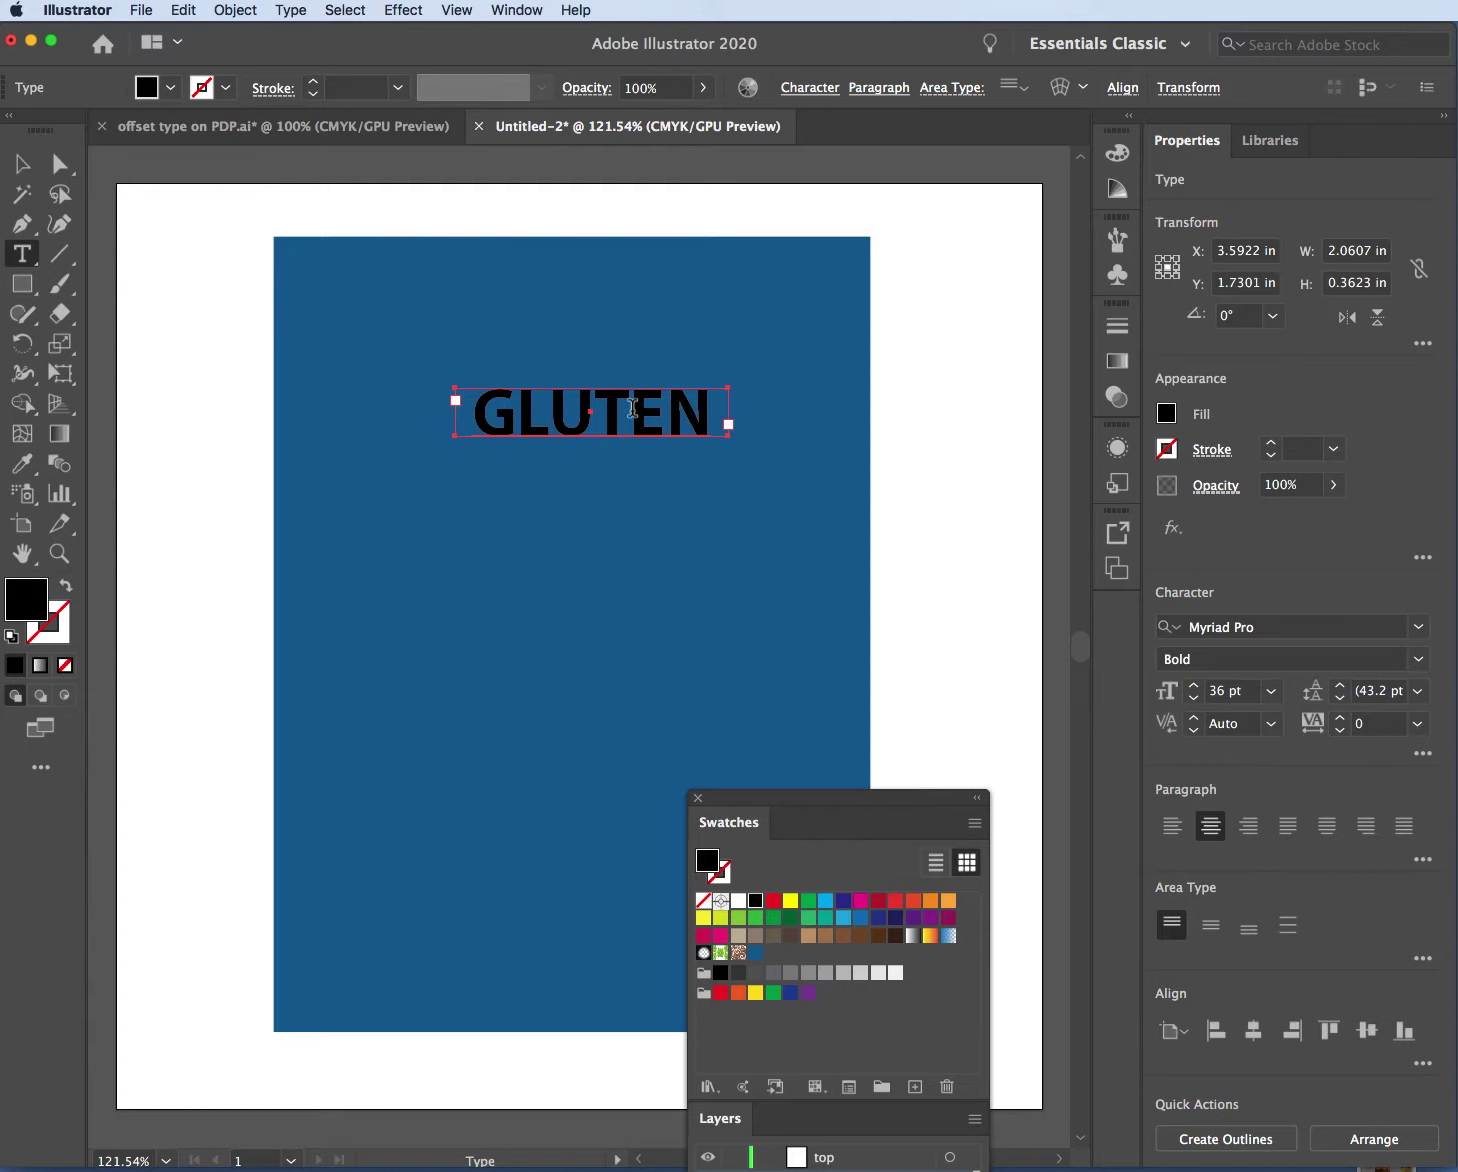
double_click(632, 408)
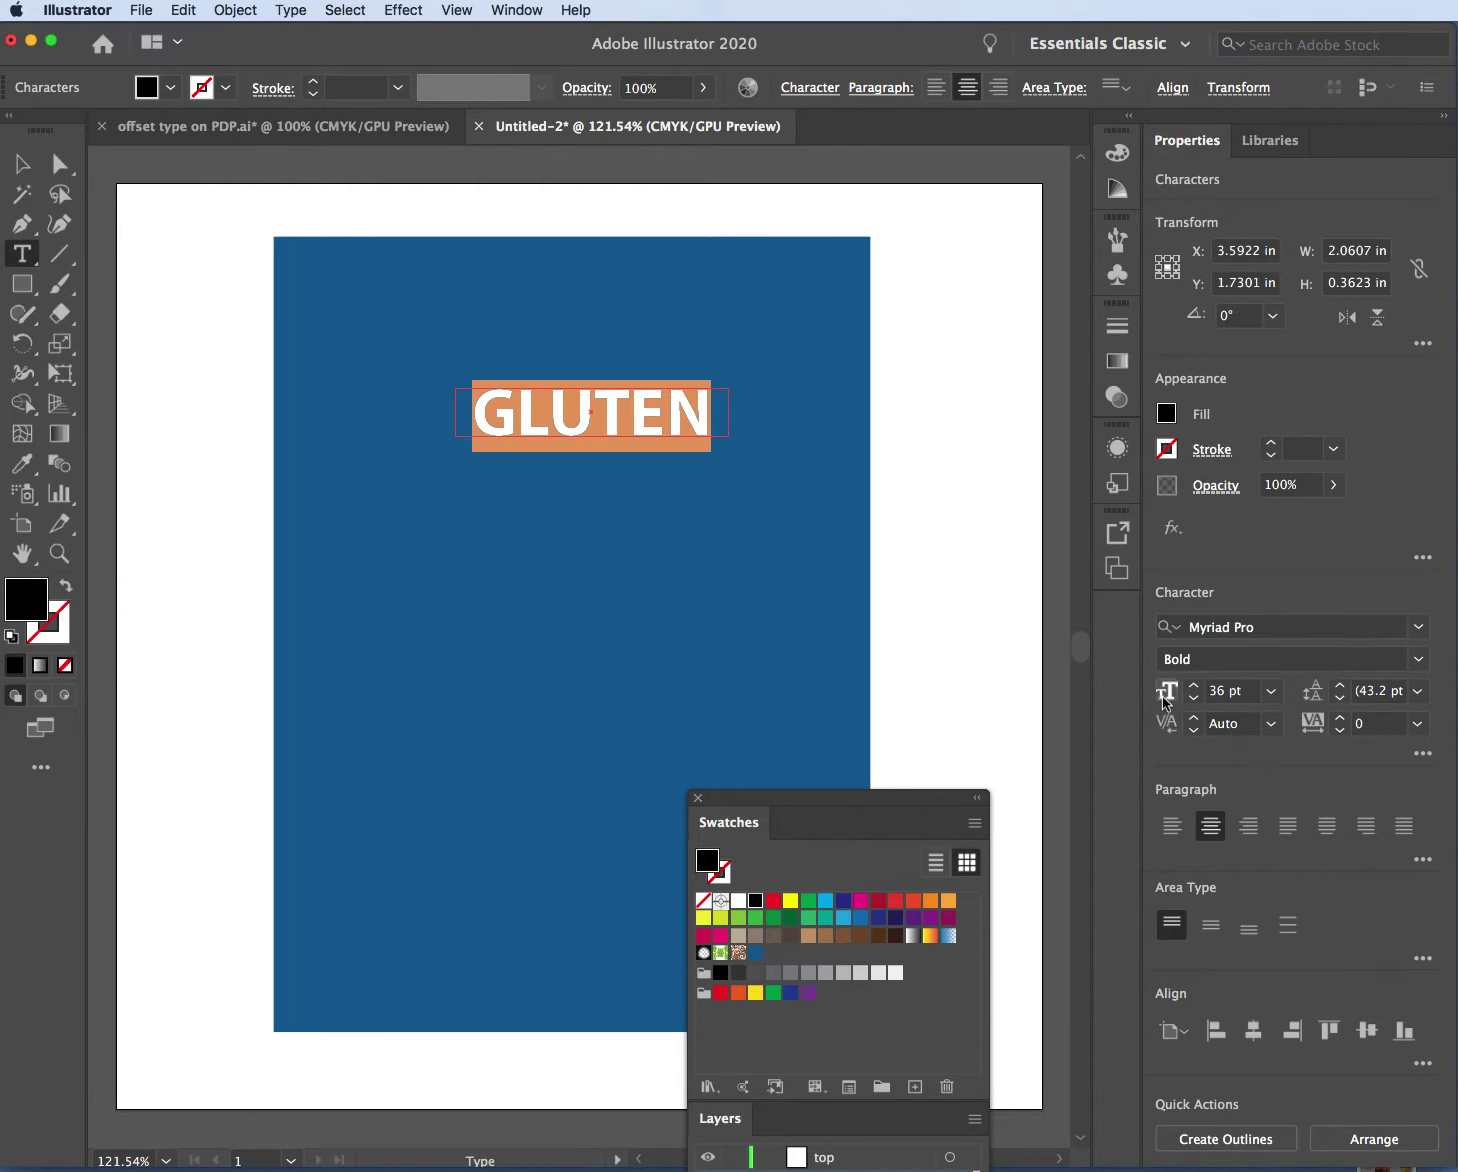
click(1271, 692)
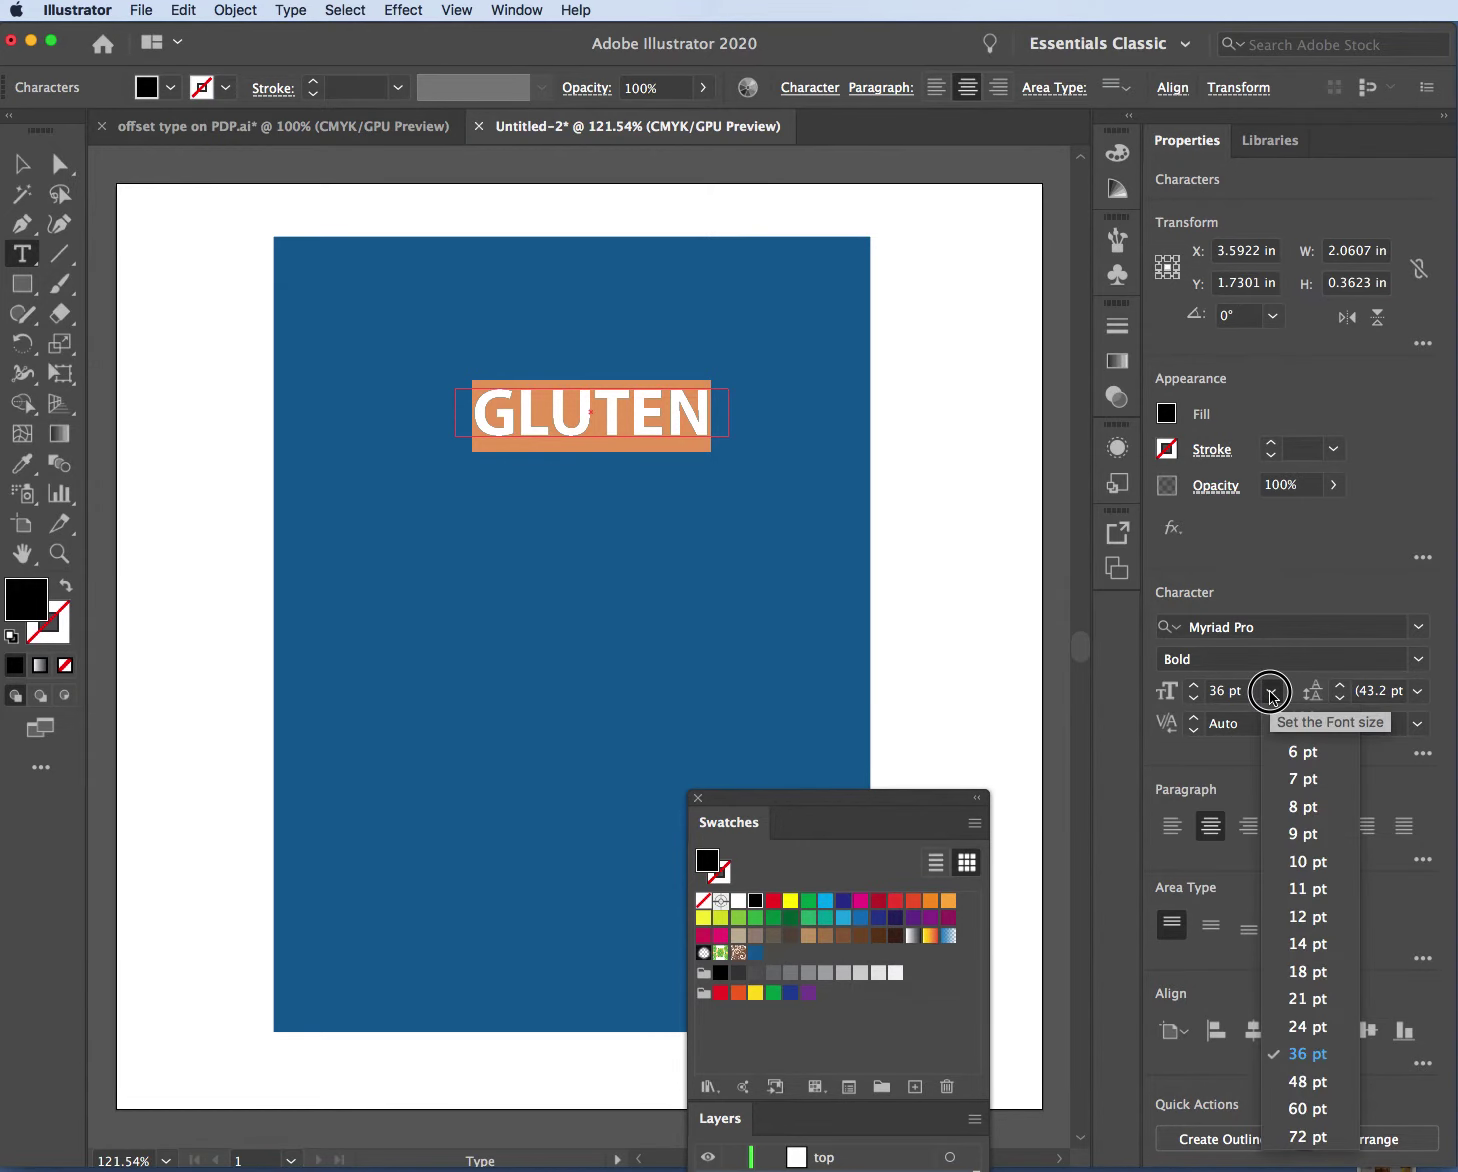
click(1316, 1027)
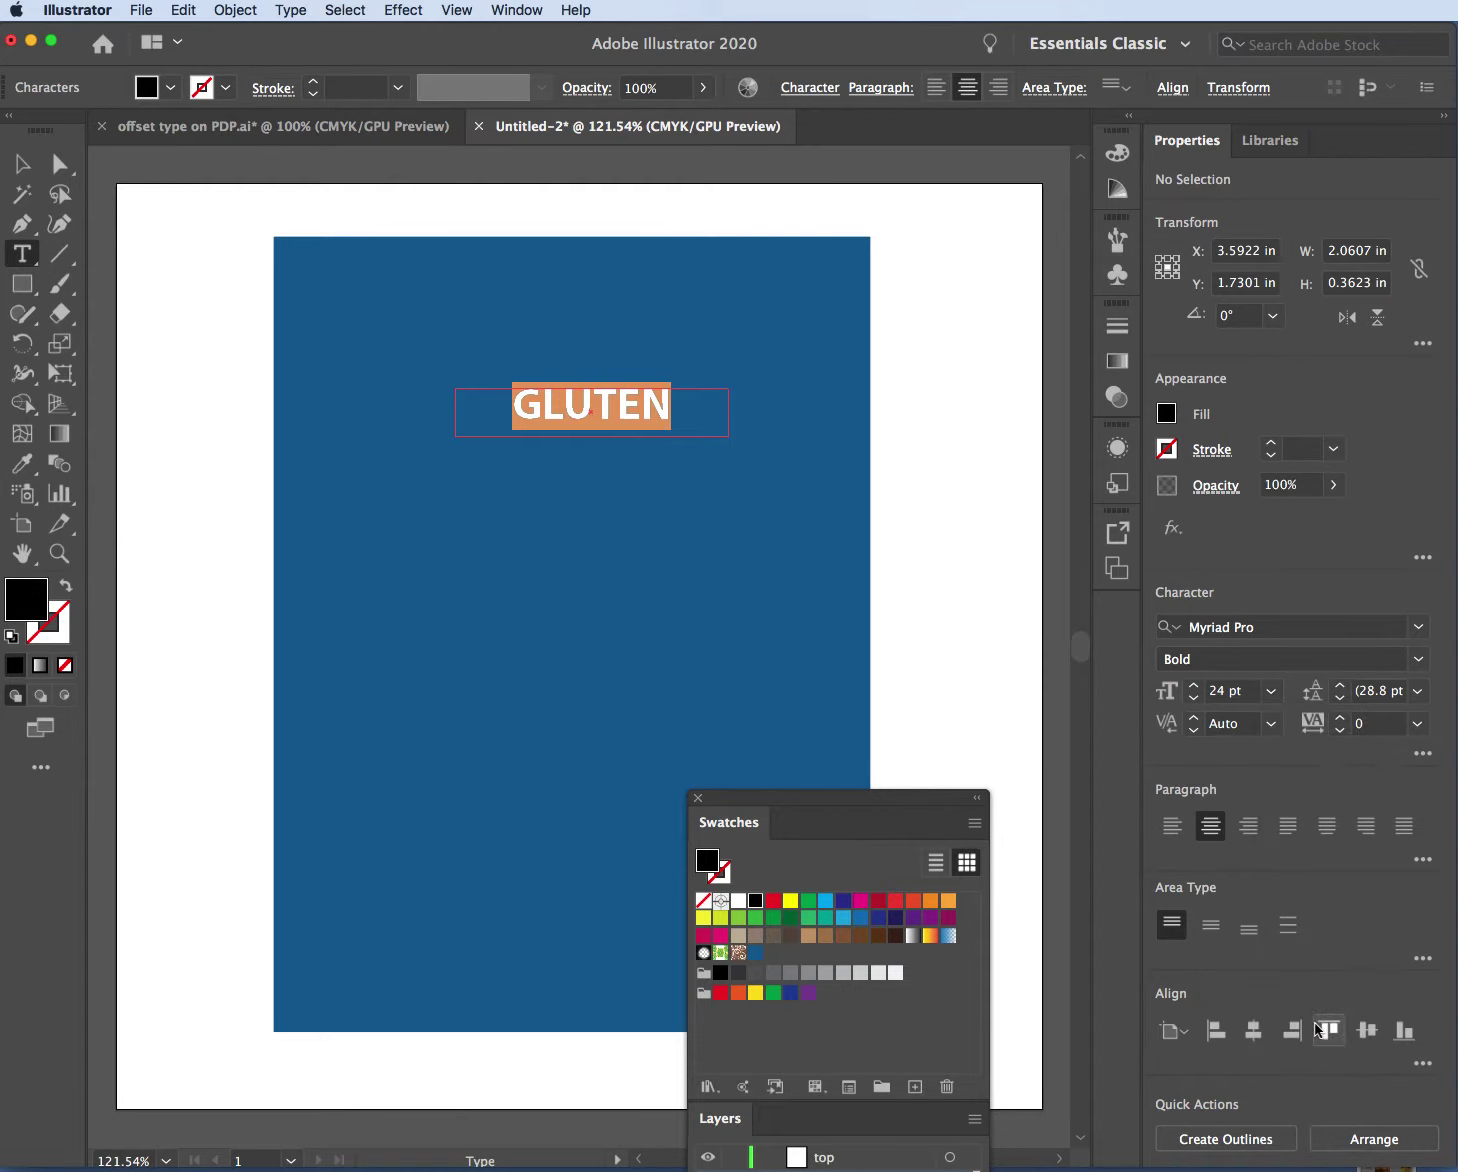
click(687, 402)
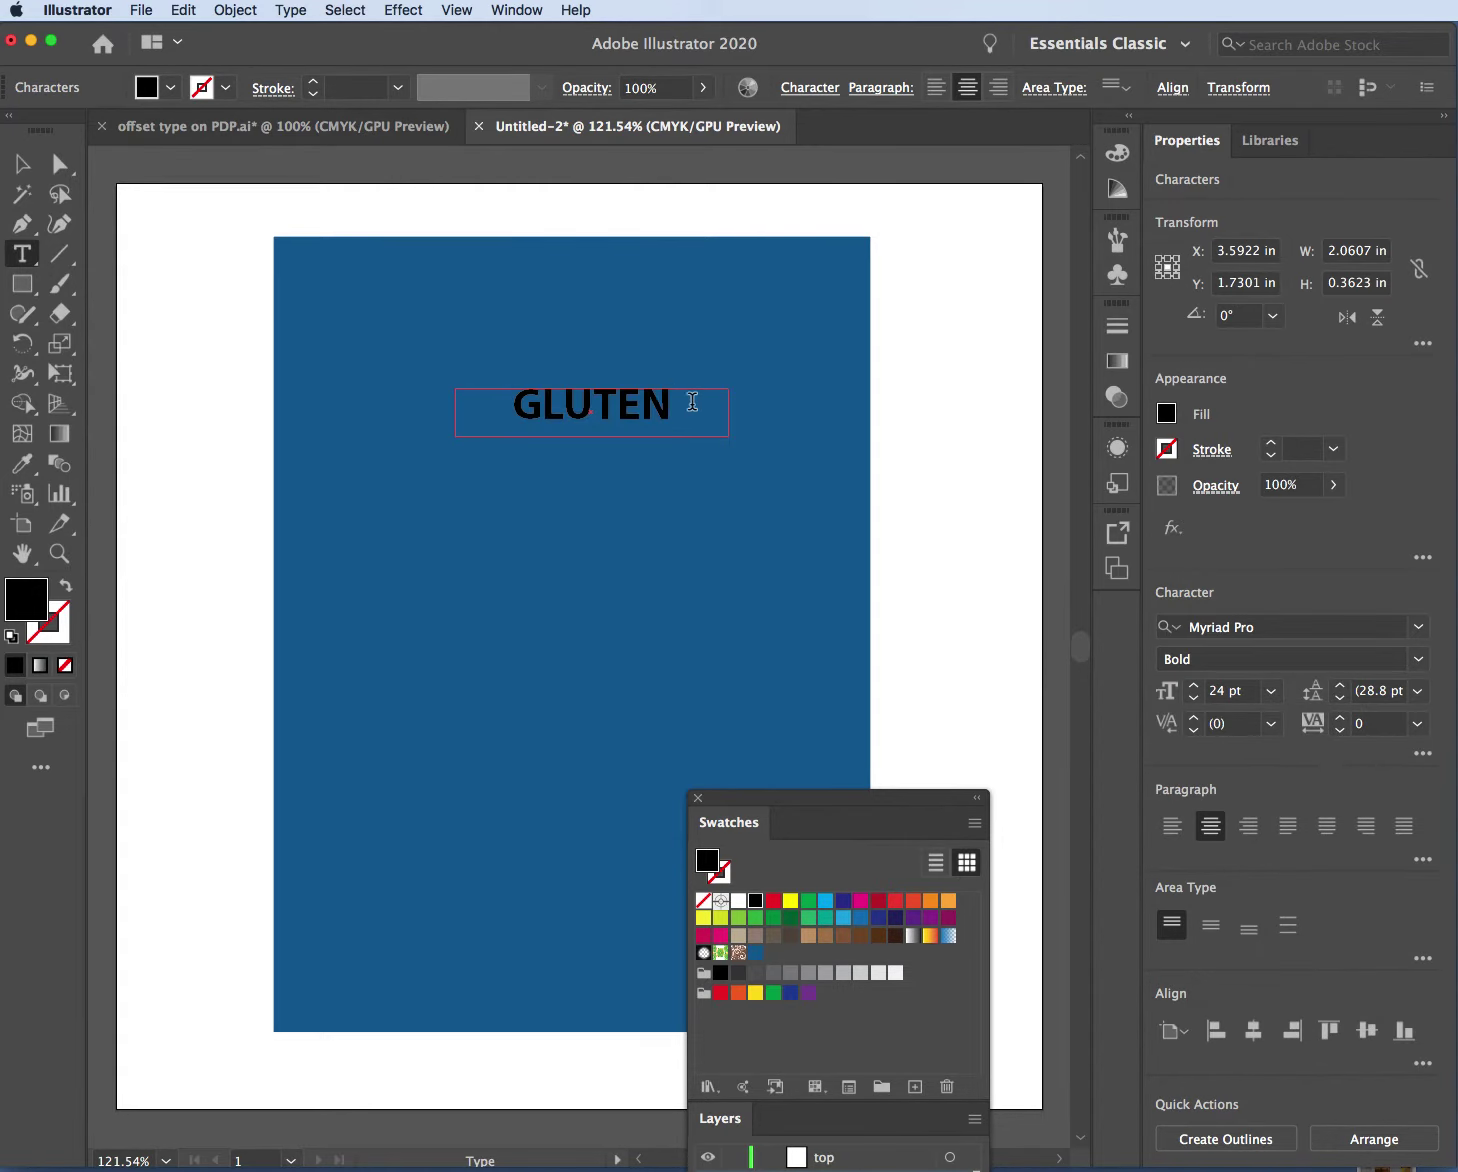
text(FREE)
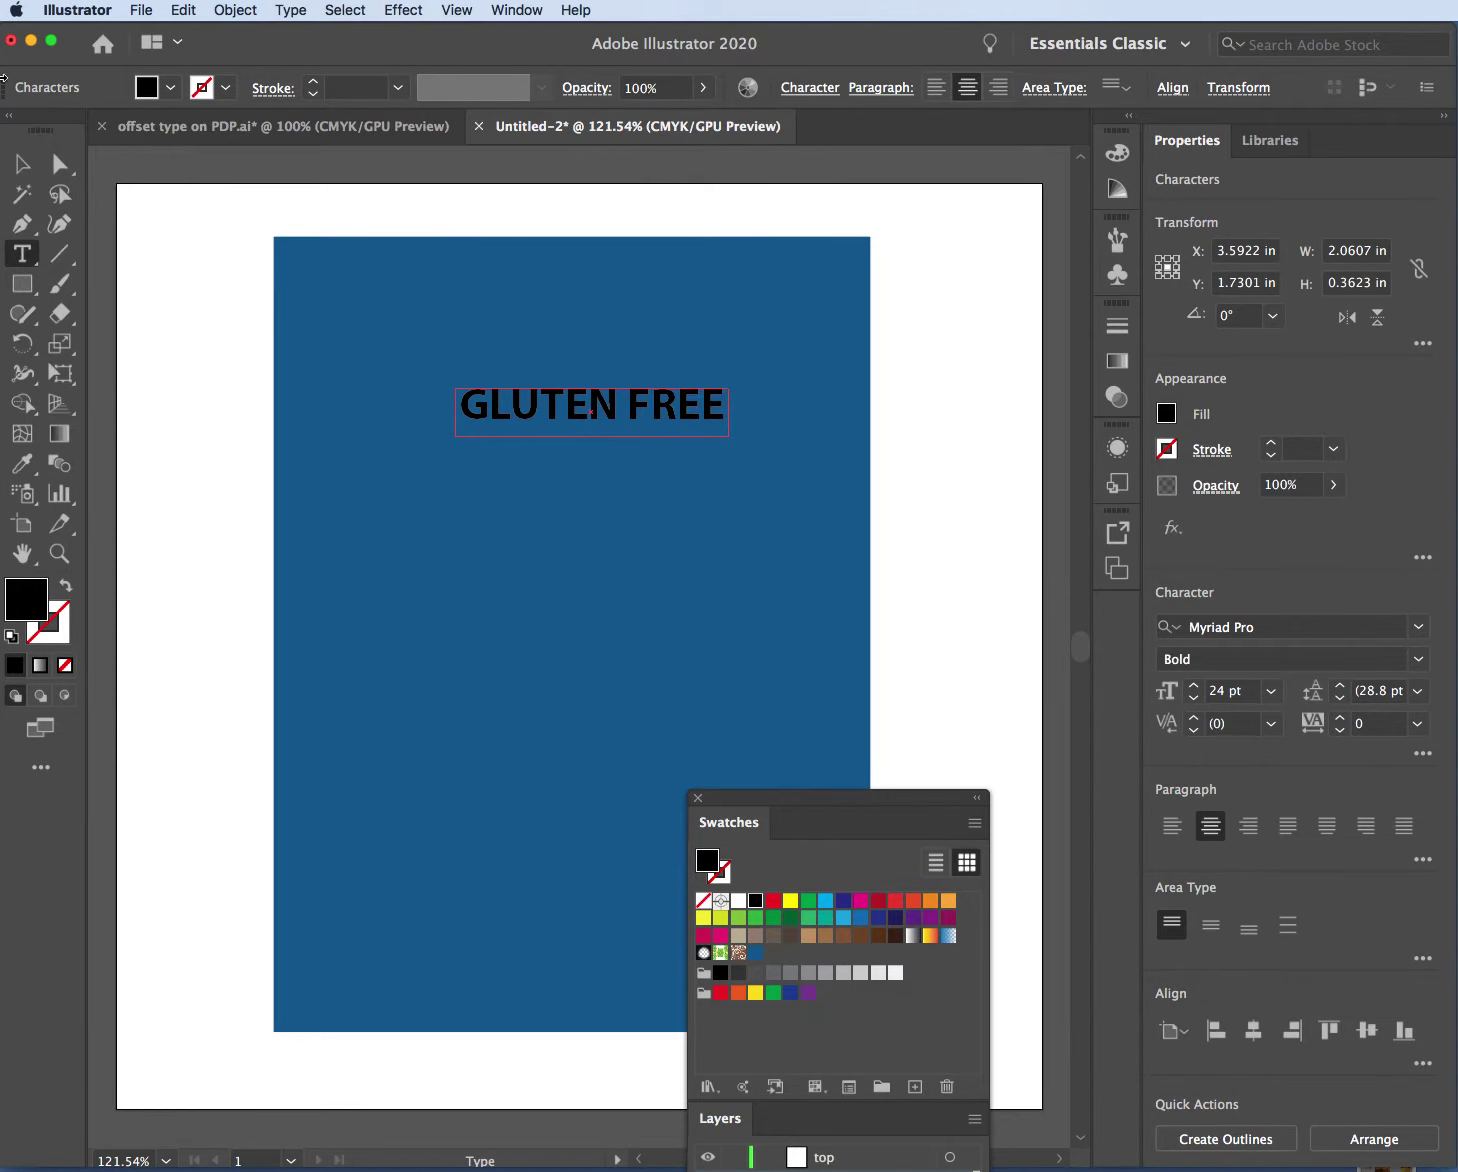
key(Escape)
drag(620, 413, 609, 366)
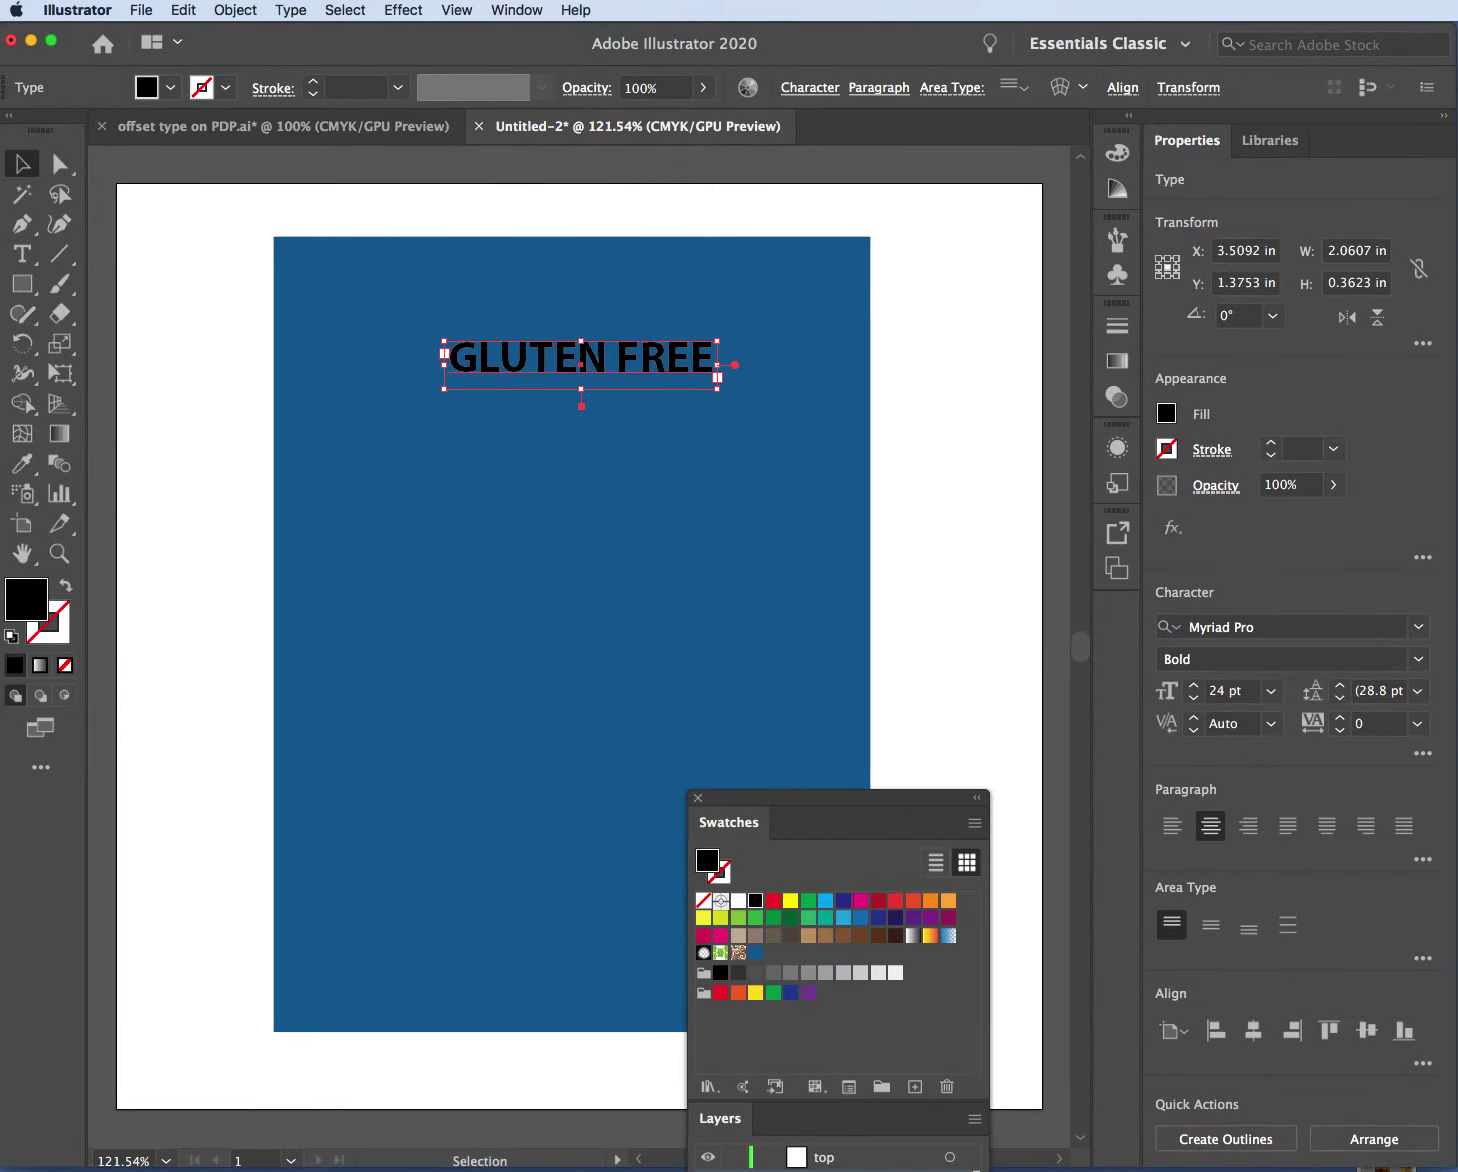
Draw a new area text box below GLUTEN FREE and type ROTINI
key(t)
drag(345, 408, 821, 578)
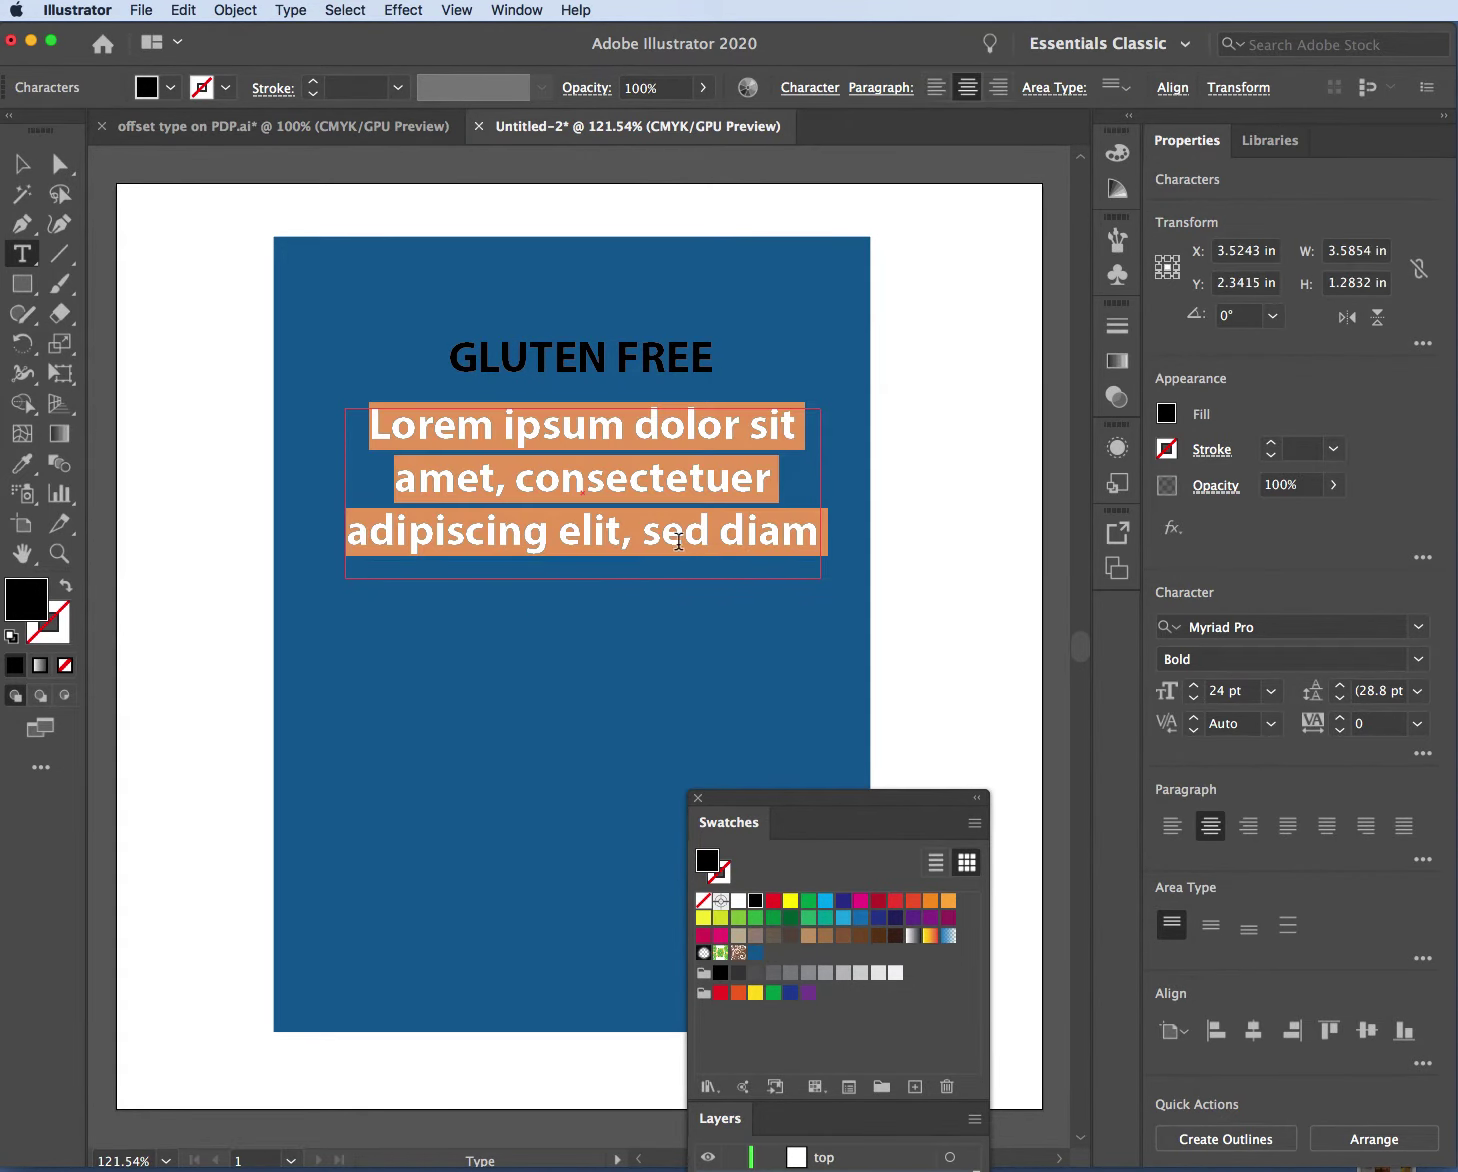
triple_click(644, 519)
text(ROTINI)
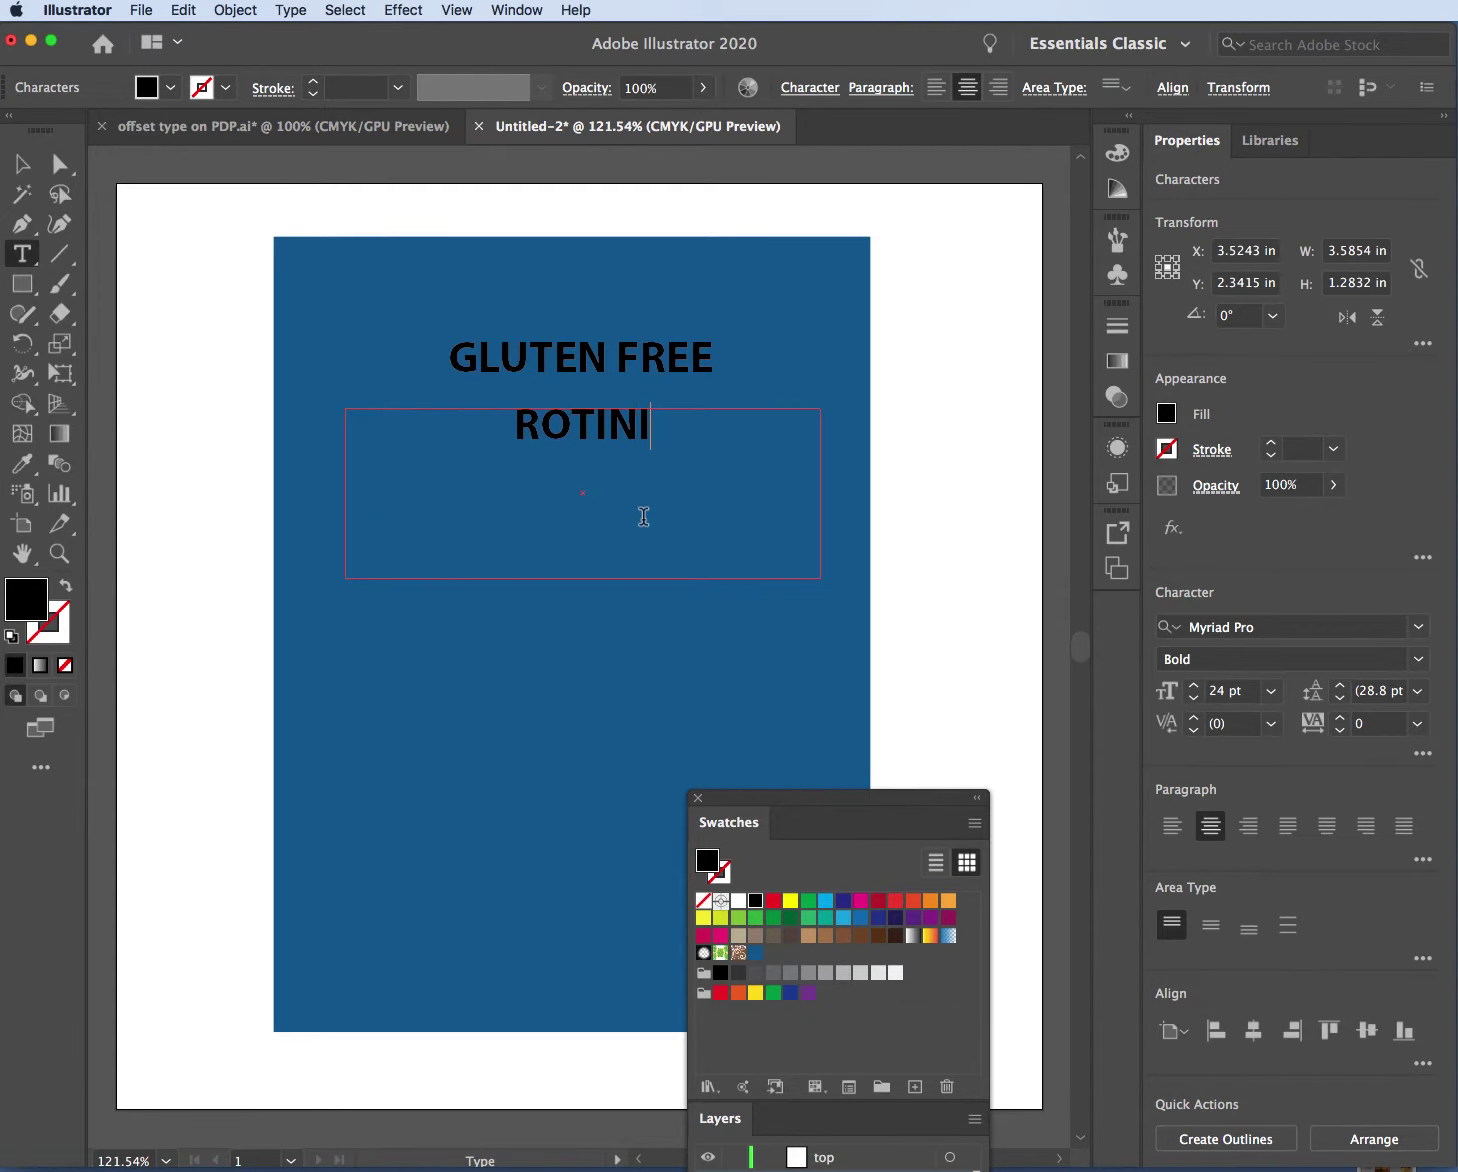
Set ROTINI to 60 pt, then step it down to 55 pt
drag(655, 424, 440, 412)
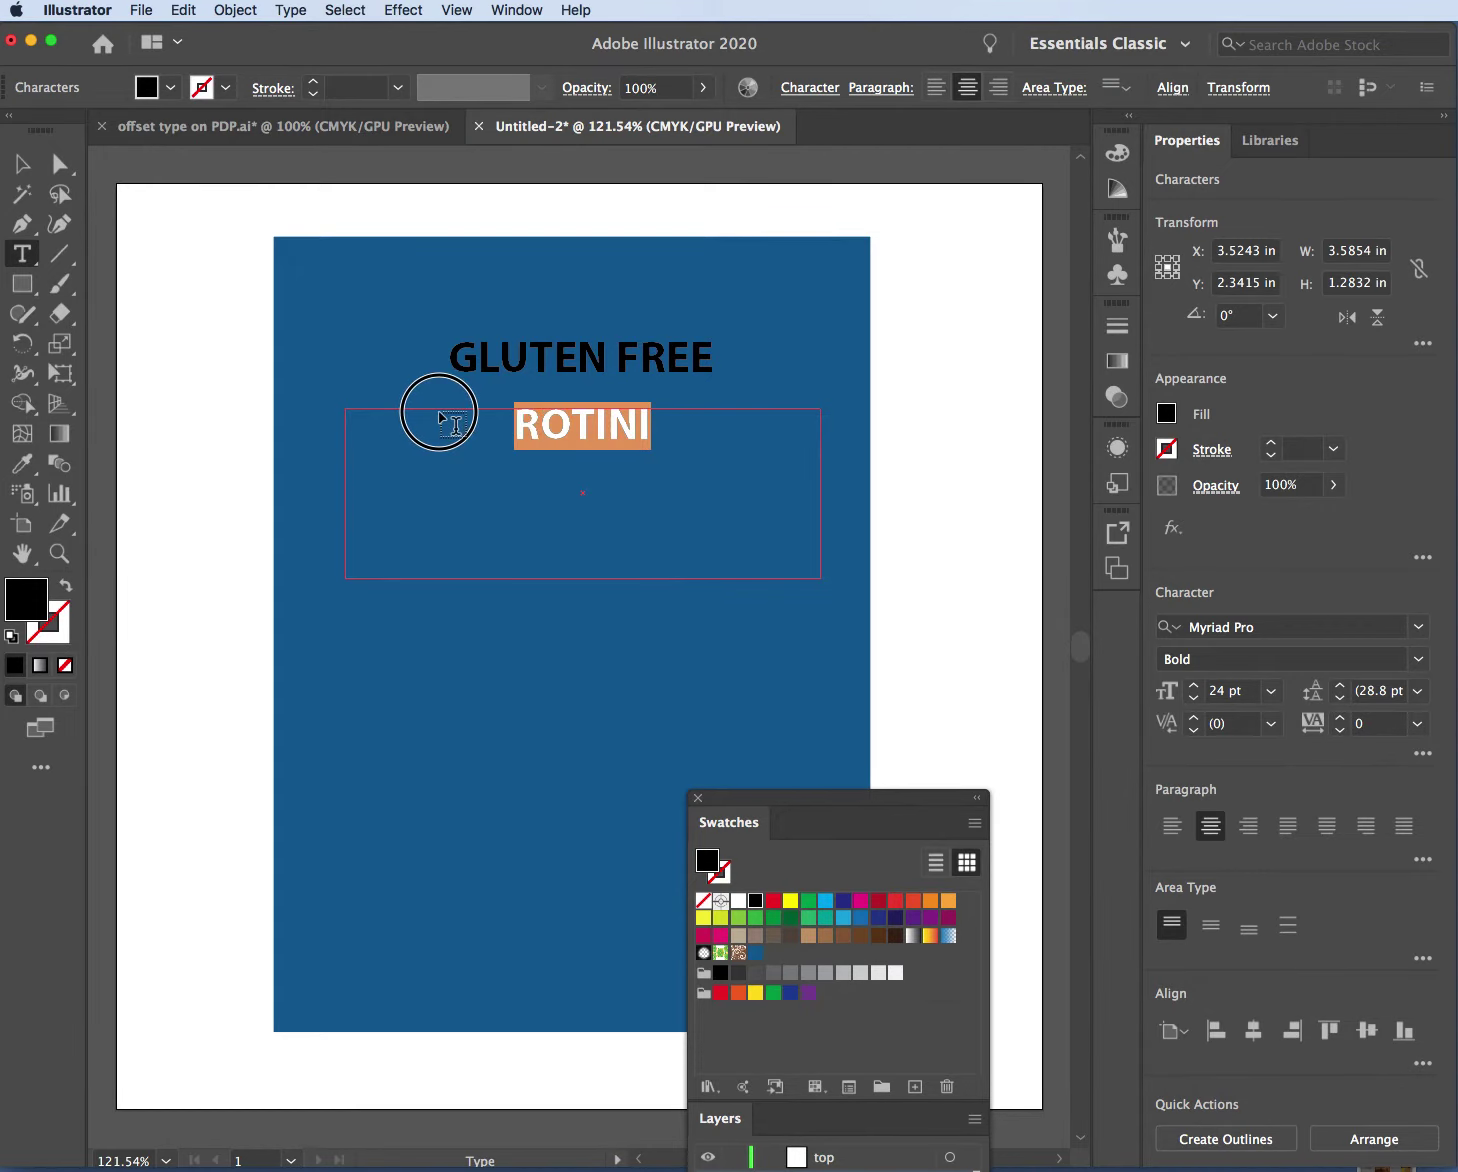
click(1269, 692)
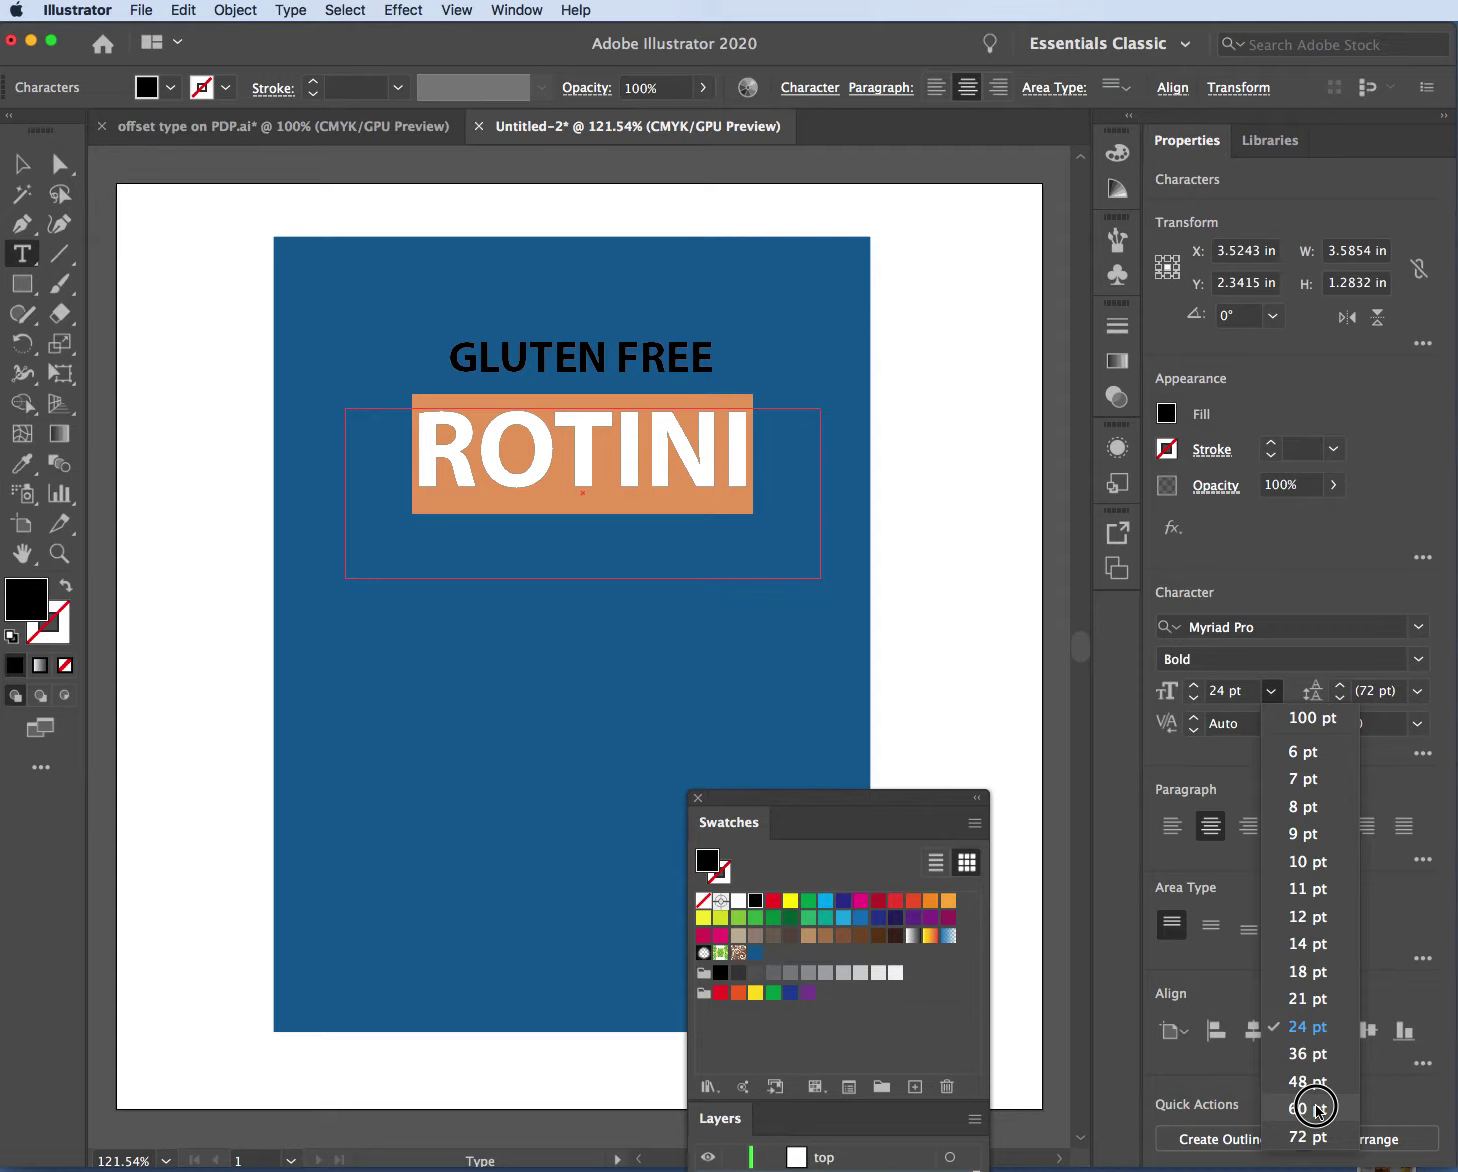
click(1317, 1108)
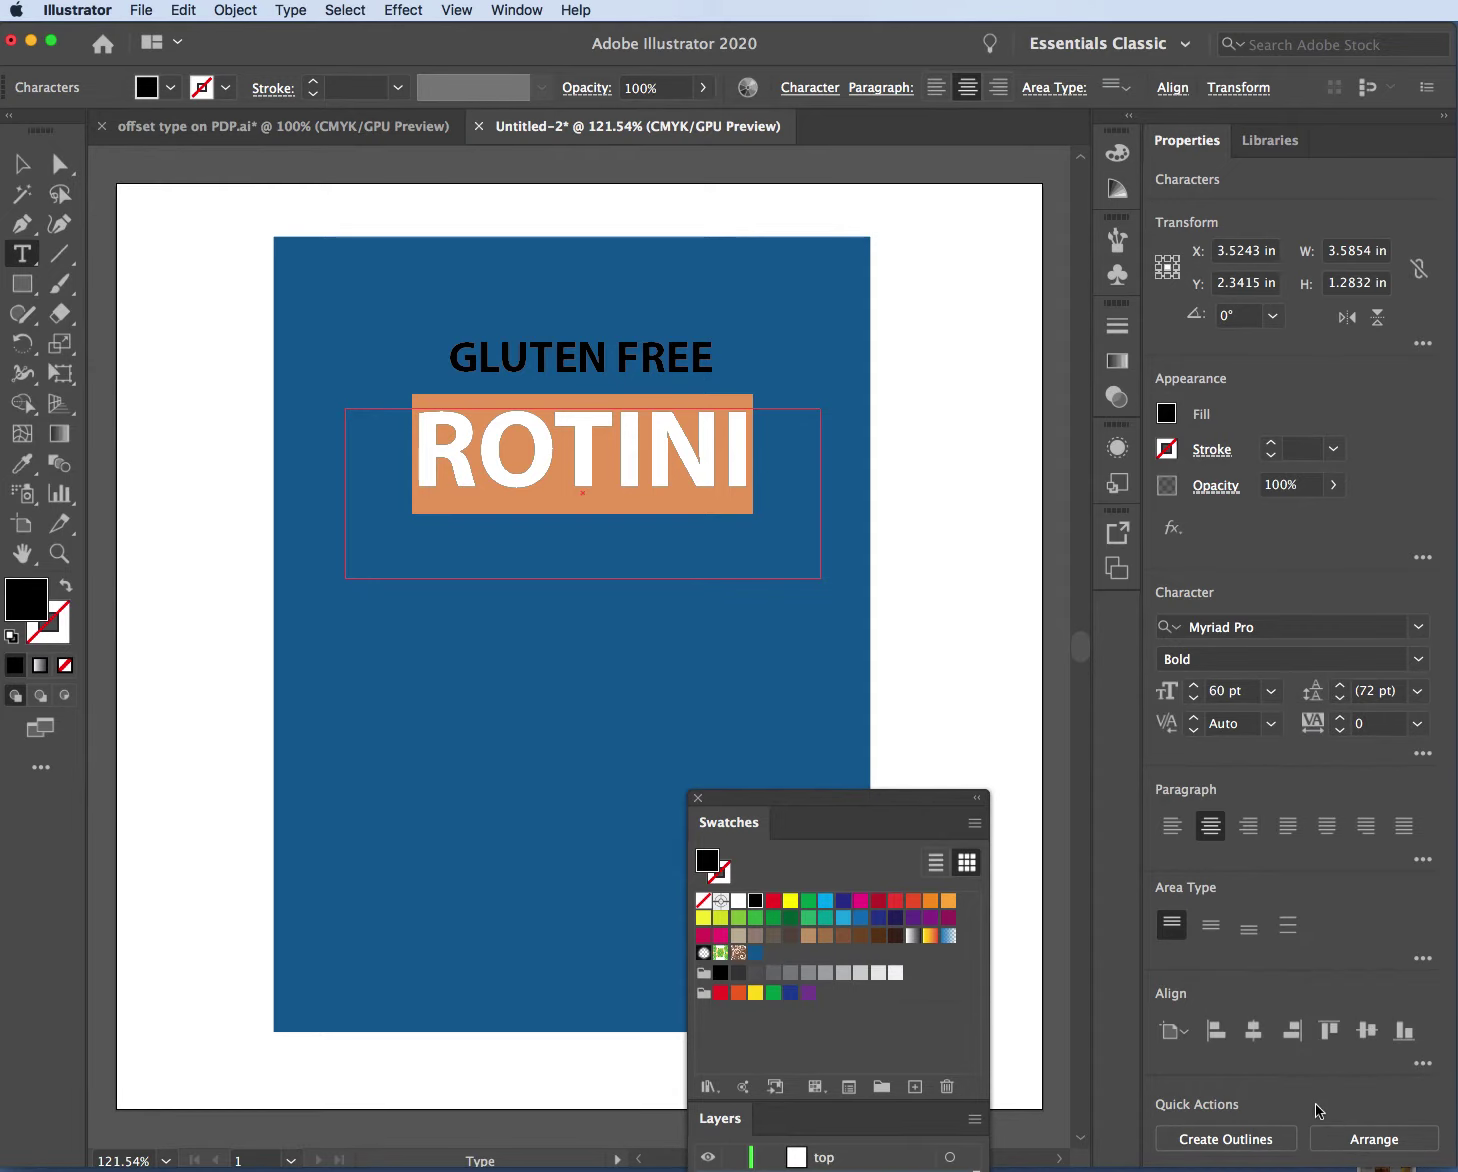
click(1193, 699)
click(1193, 699)
click(1193, 699)
click(1193, 699)
click(1193, 699)
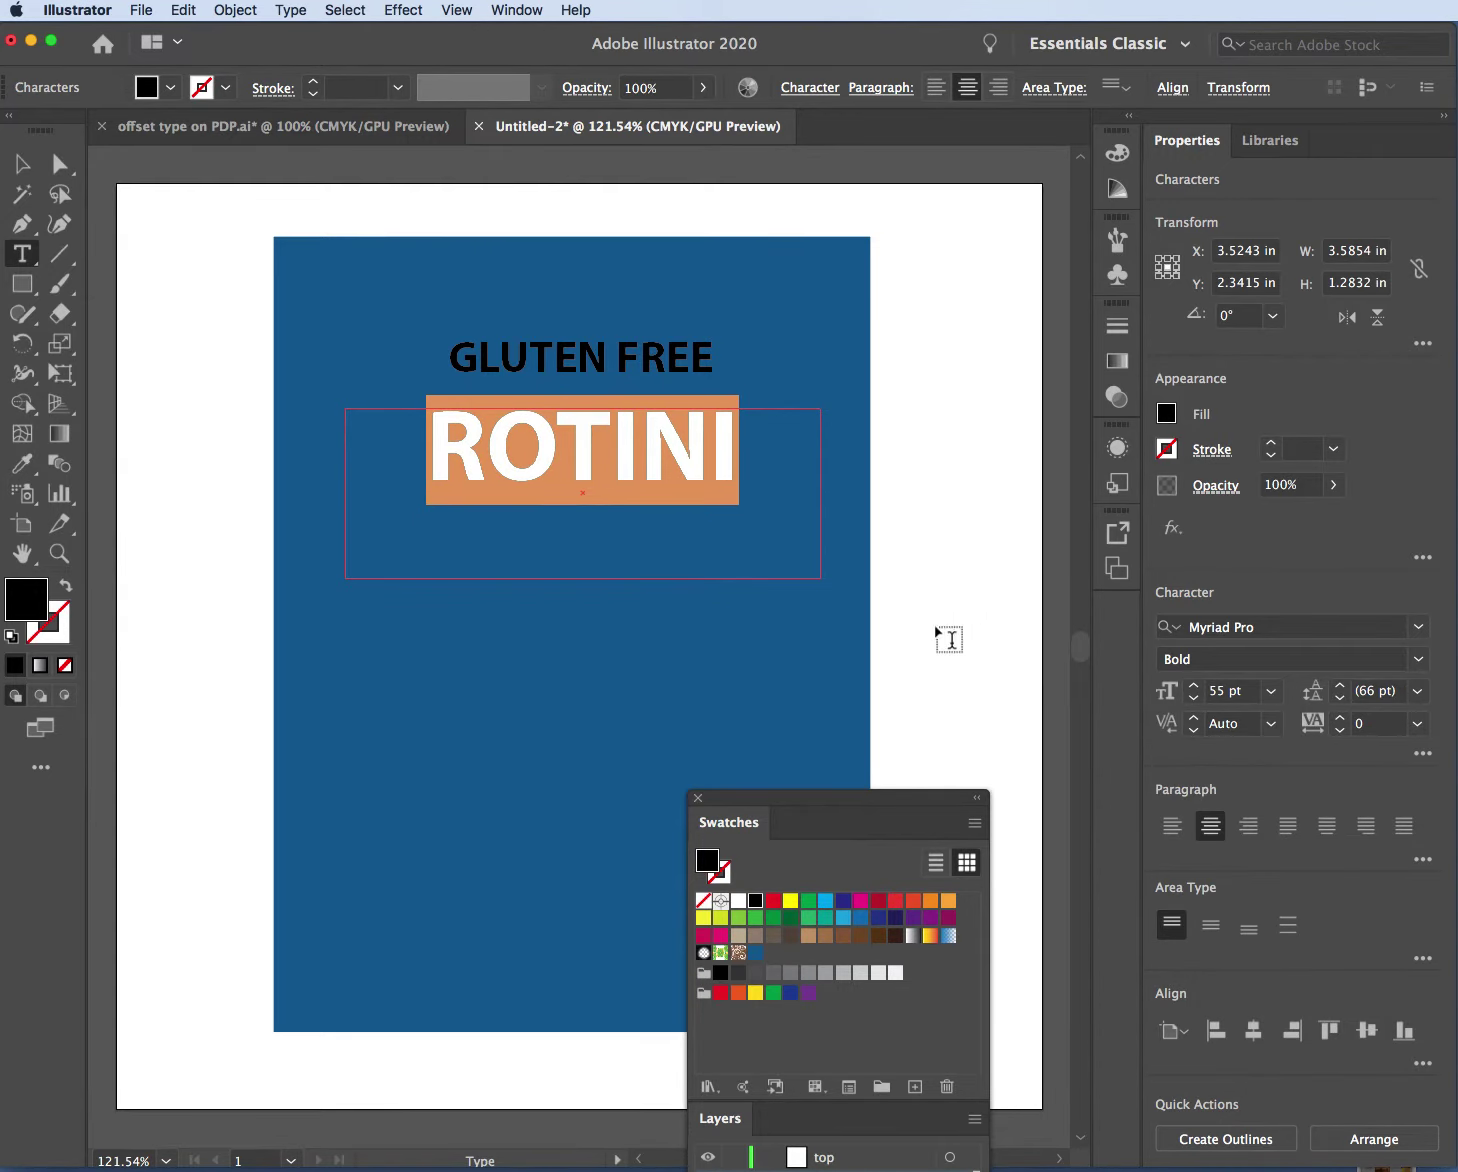
click(22, 163)
Move ROTINI up closer to GLUTEN FREE
click(146, 234)
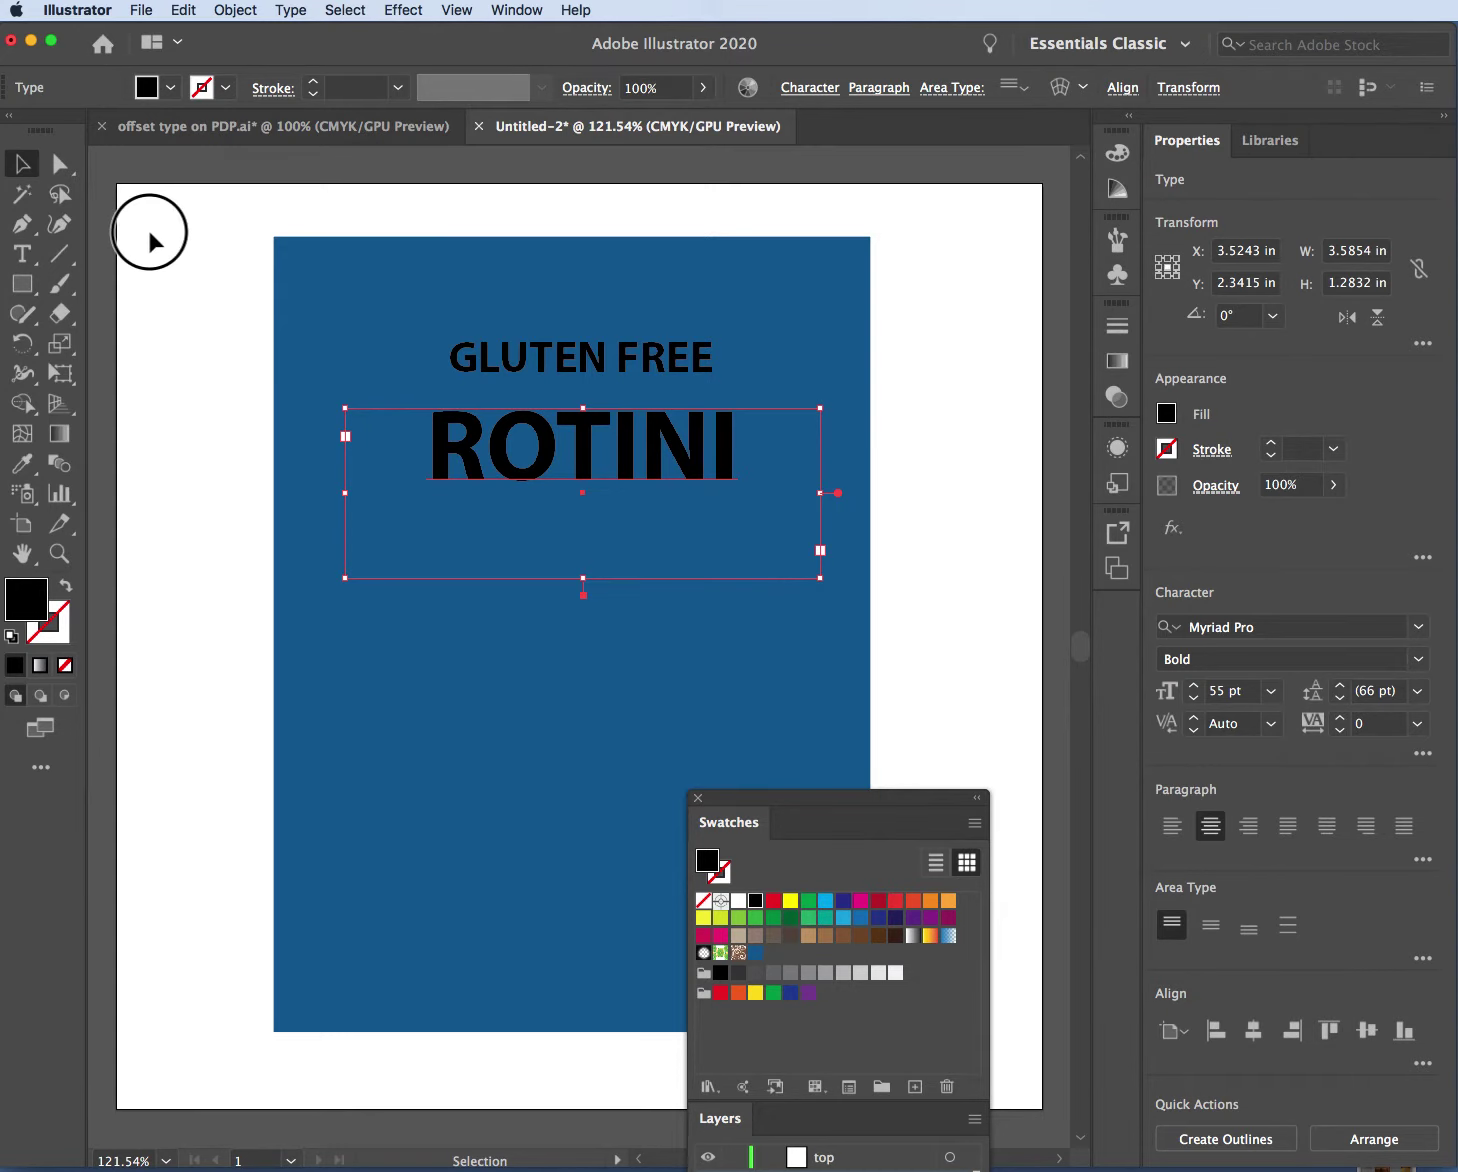
mouse_move(579, 447)
mouse_down()
mouse_move(574, 412)
mouse_move(575, 428)
mouse_up()
click(229, 279)
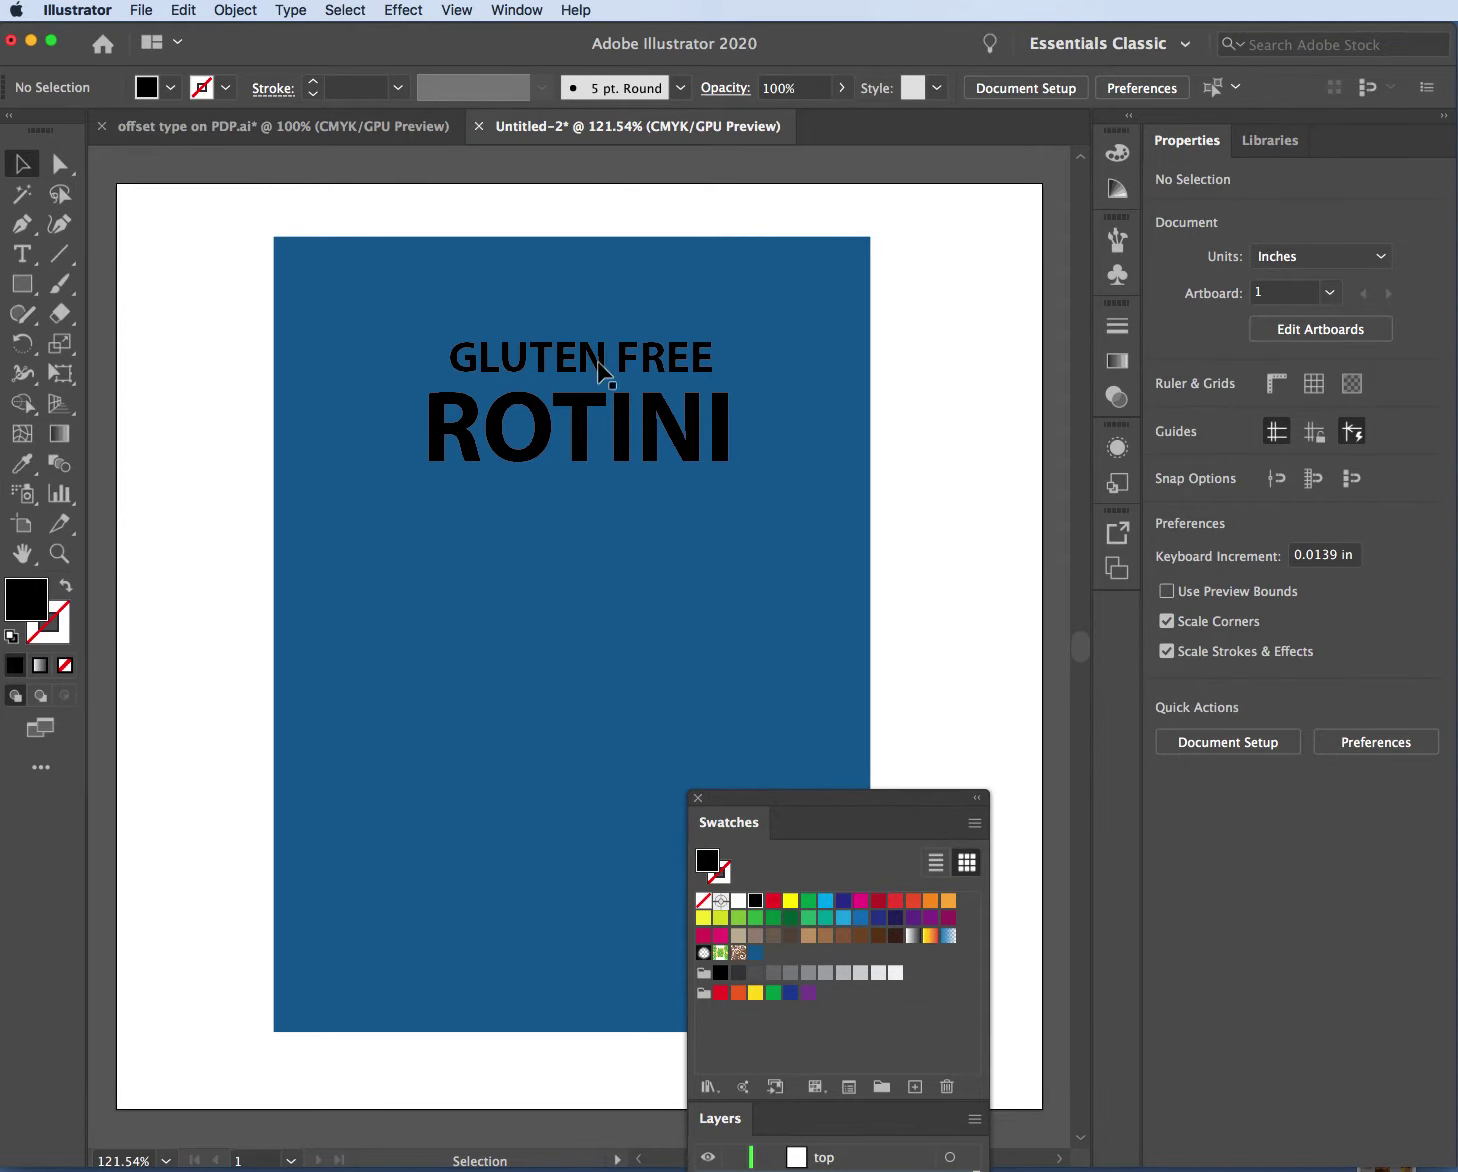
Reduce GLUTEN FREE's font size step by step to 20 pt
key(t)
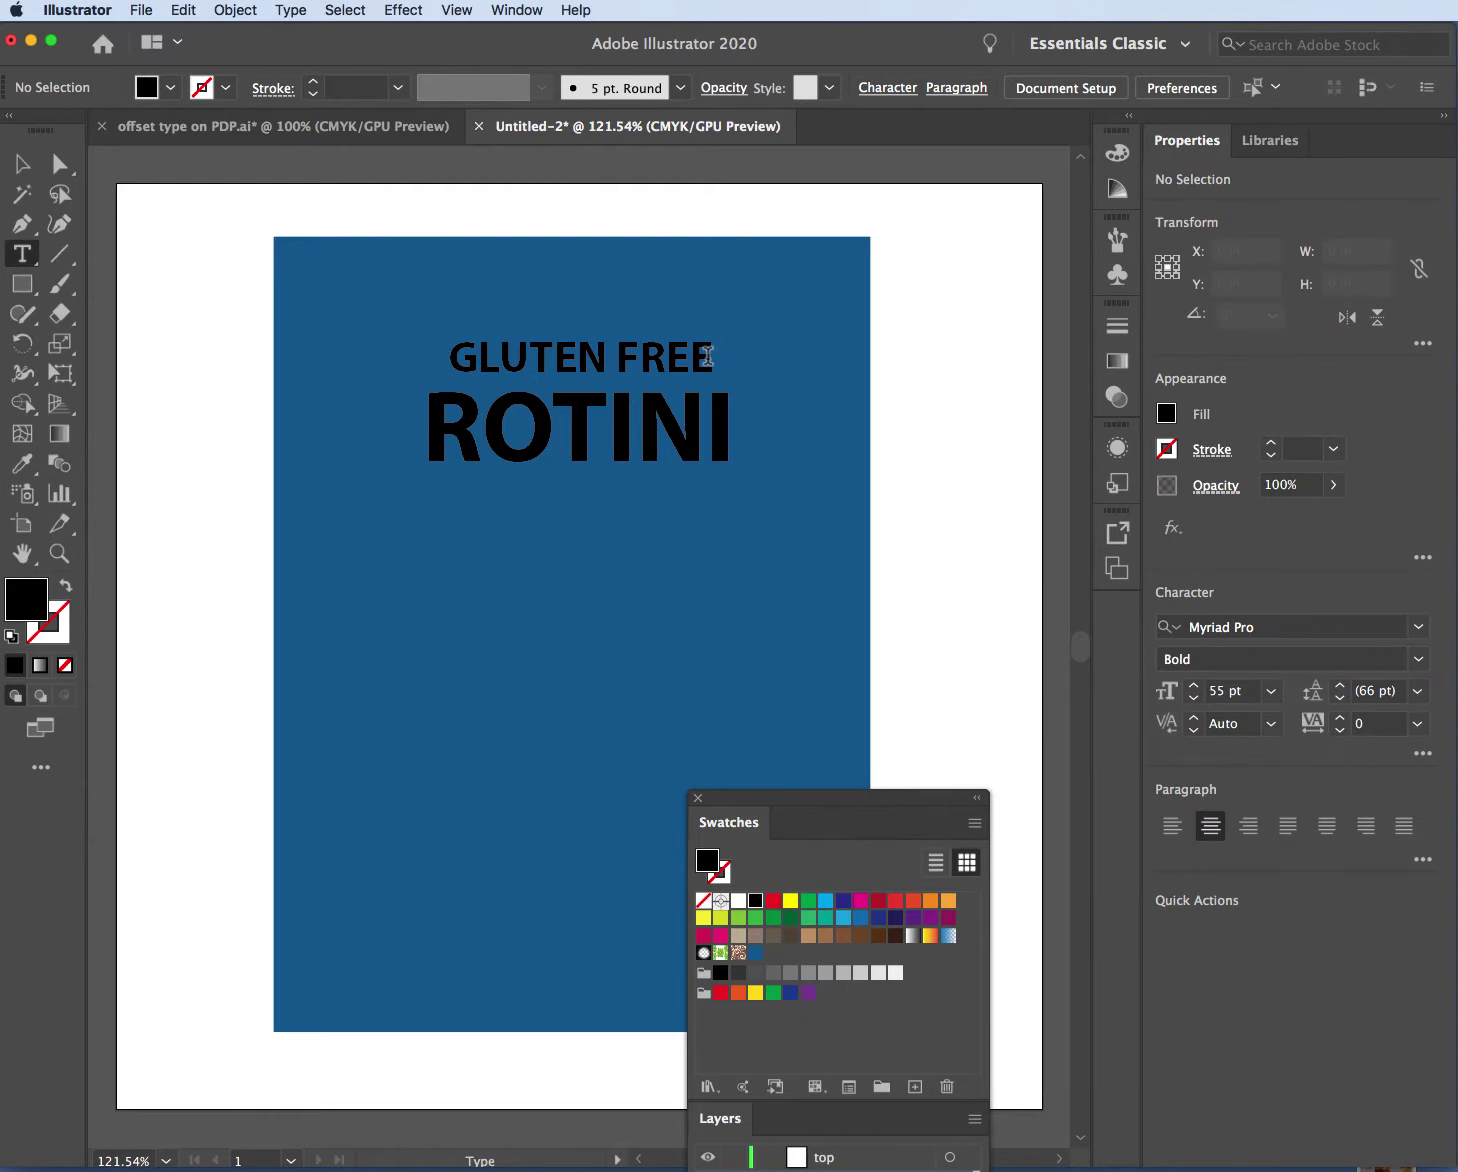
drag(718, 358, 445, 357)
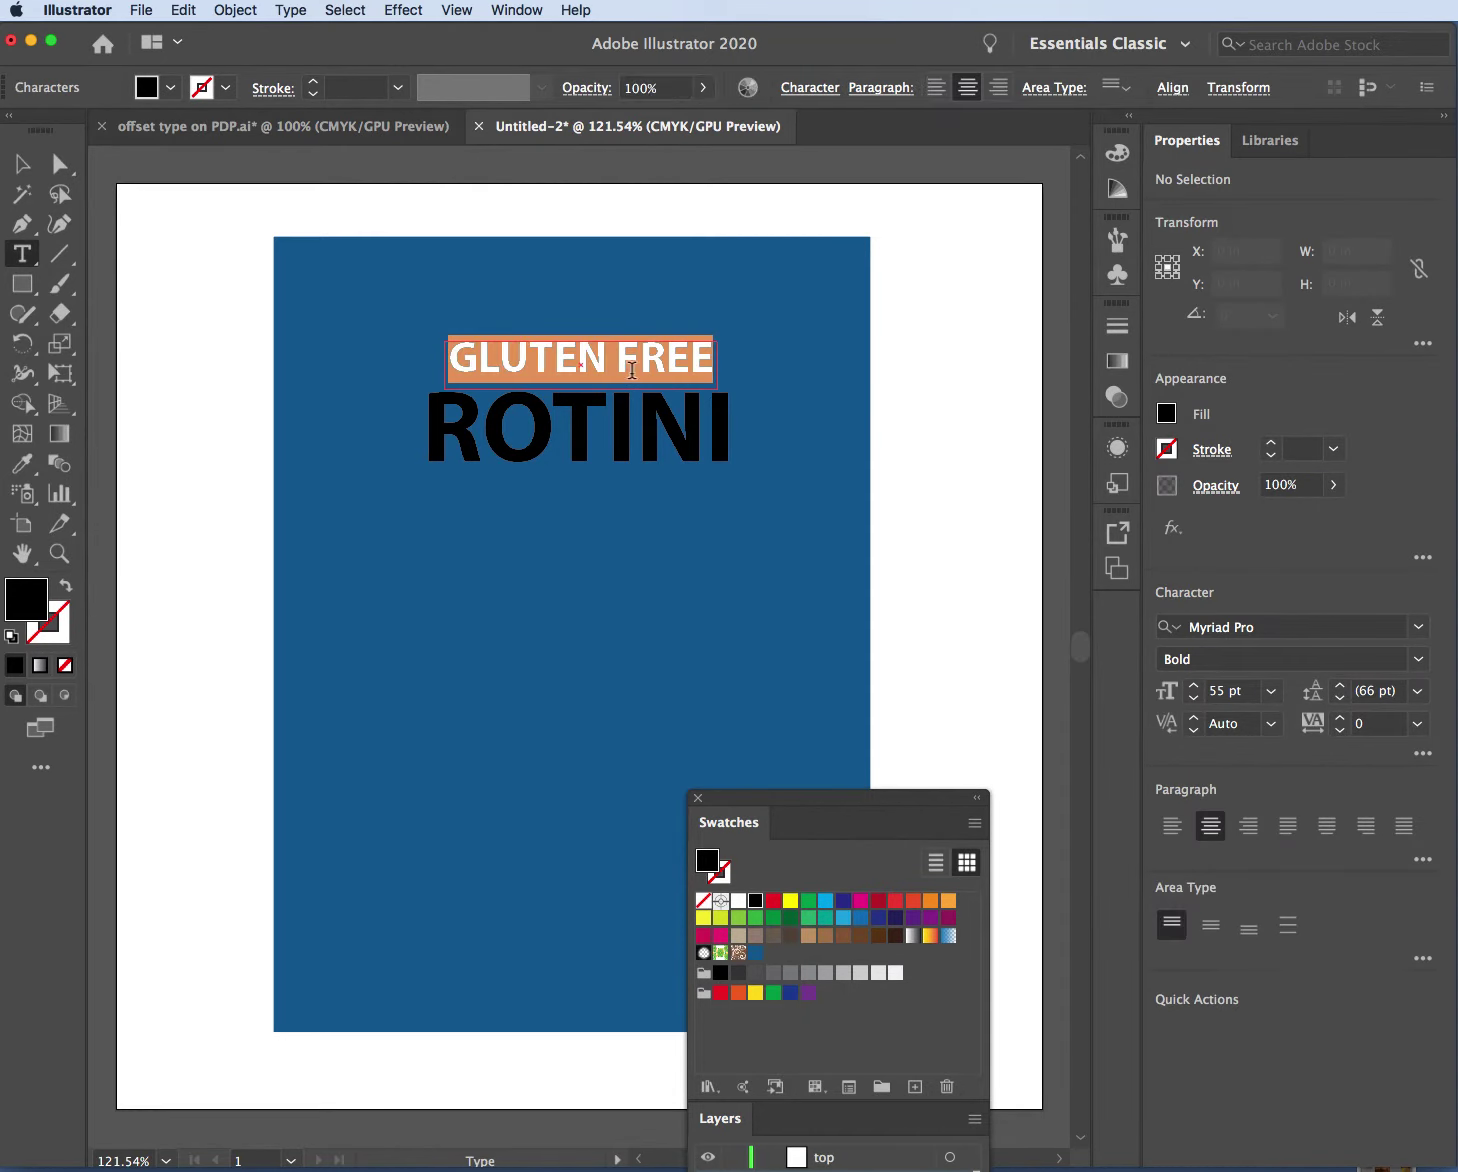
click(1199, 700)
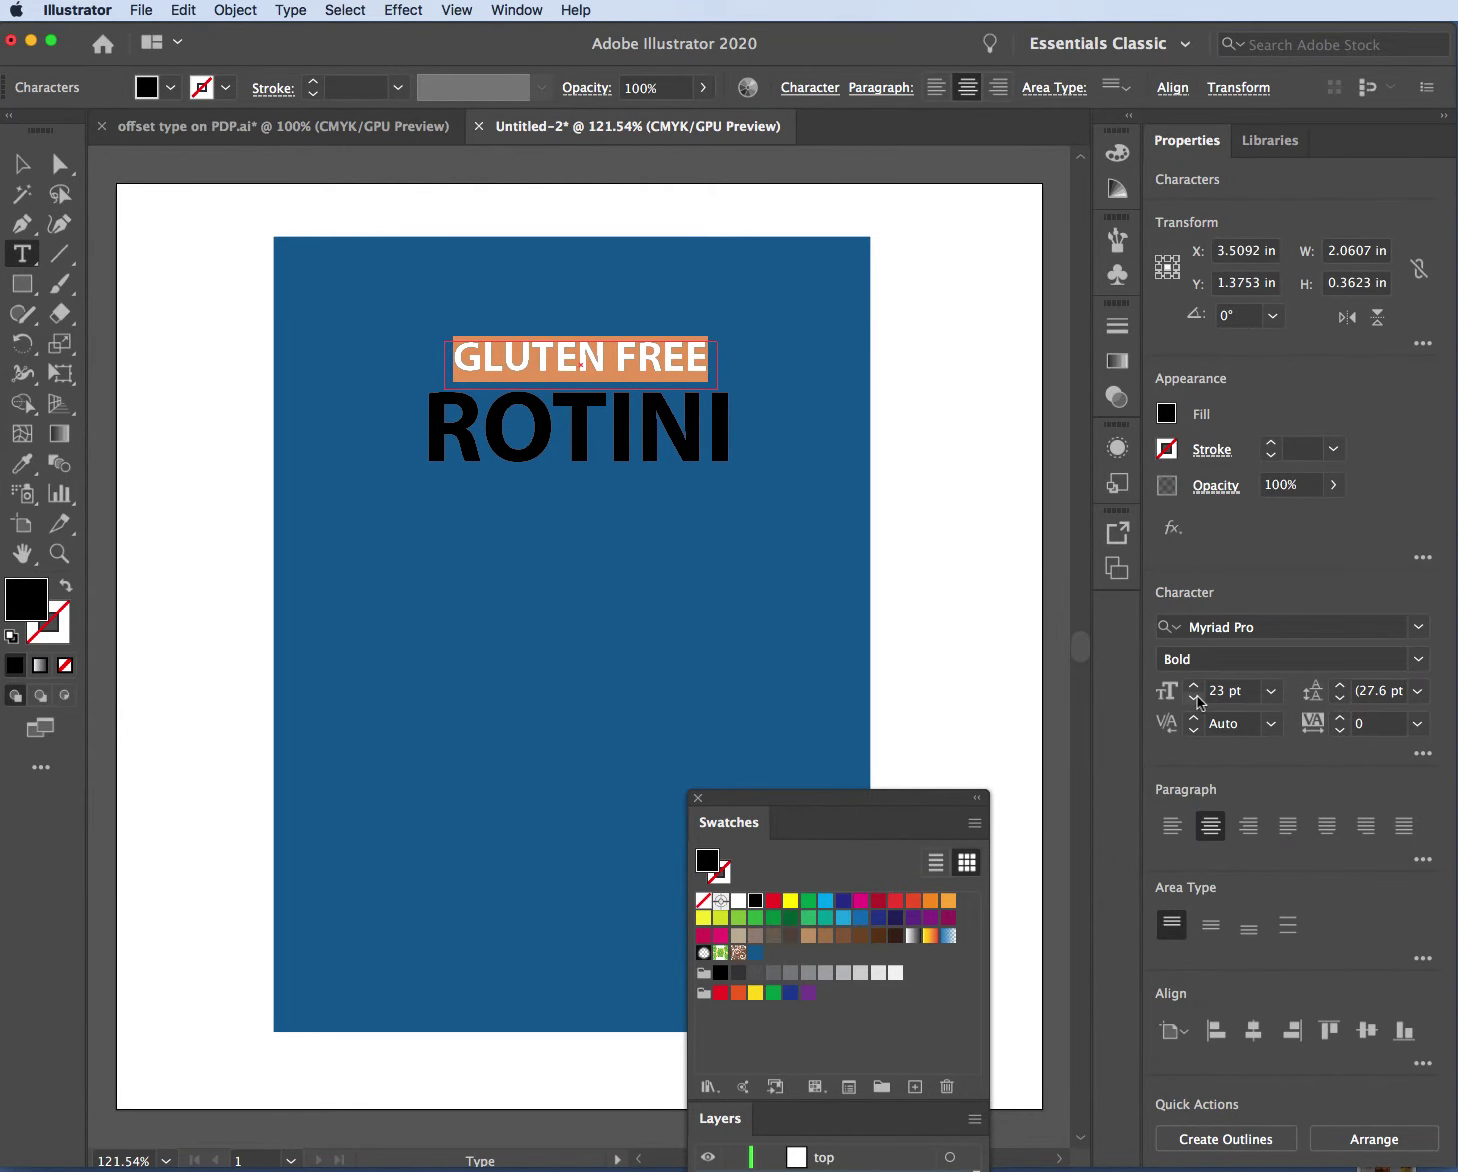
click(1199, 700)
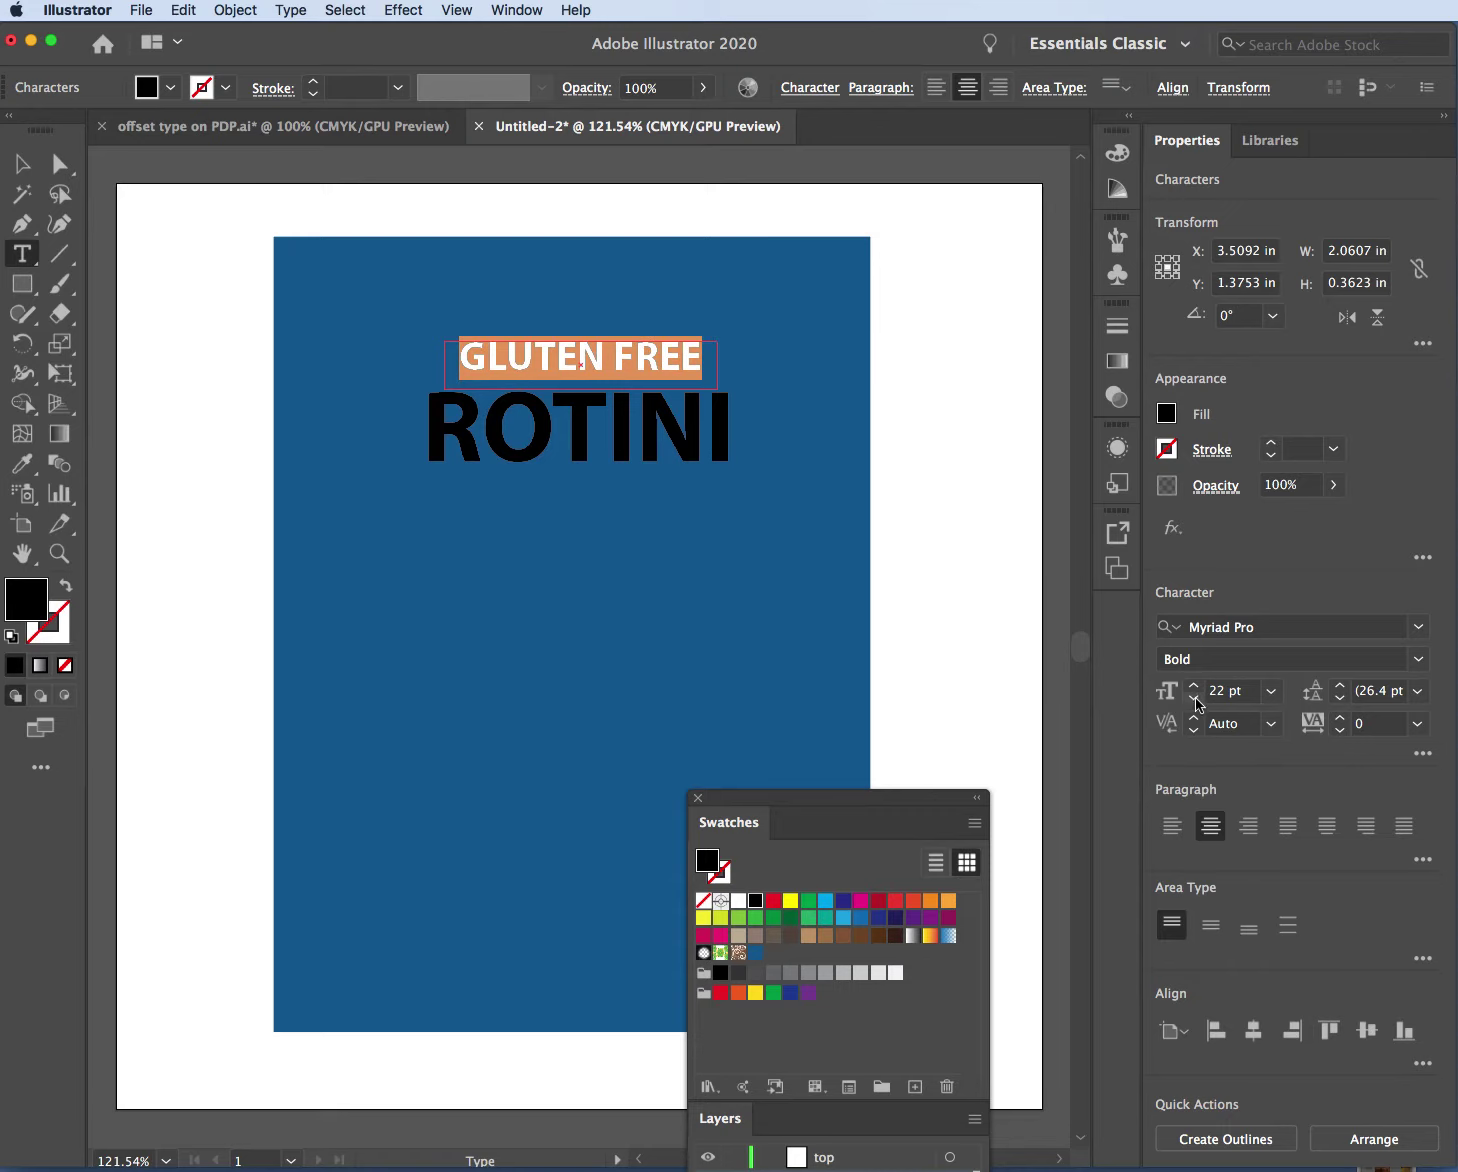
click(1195, 700)
click(1195, 700)
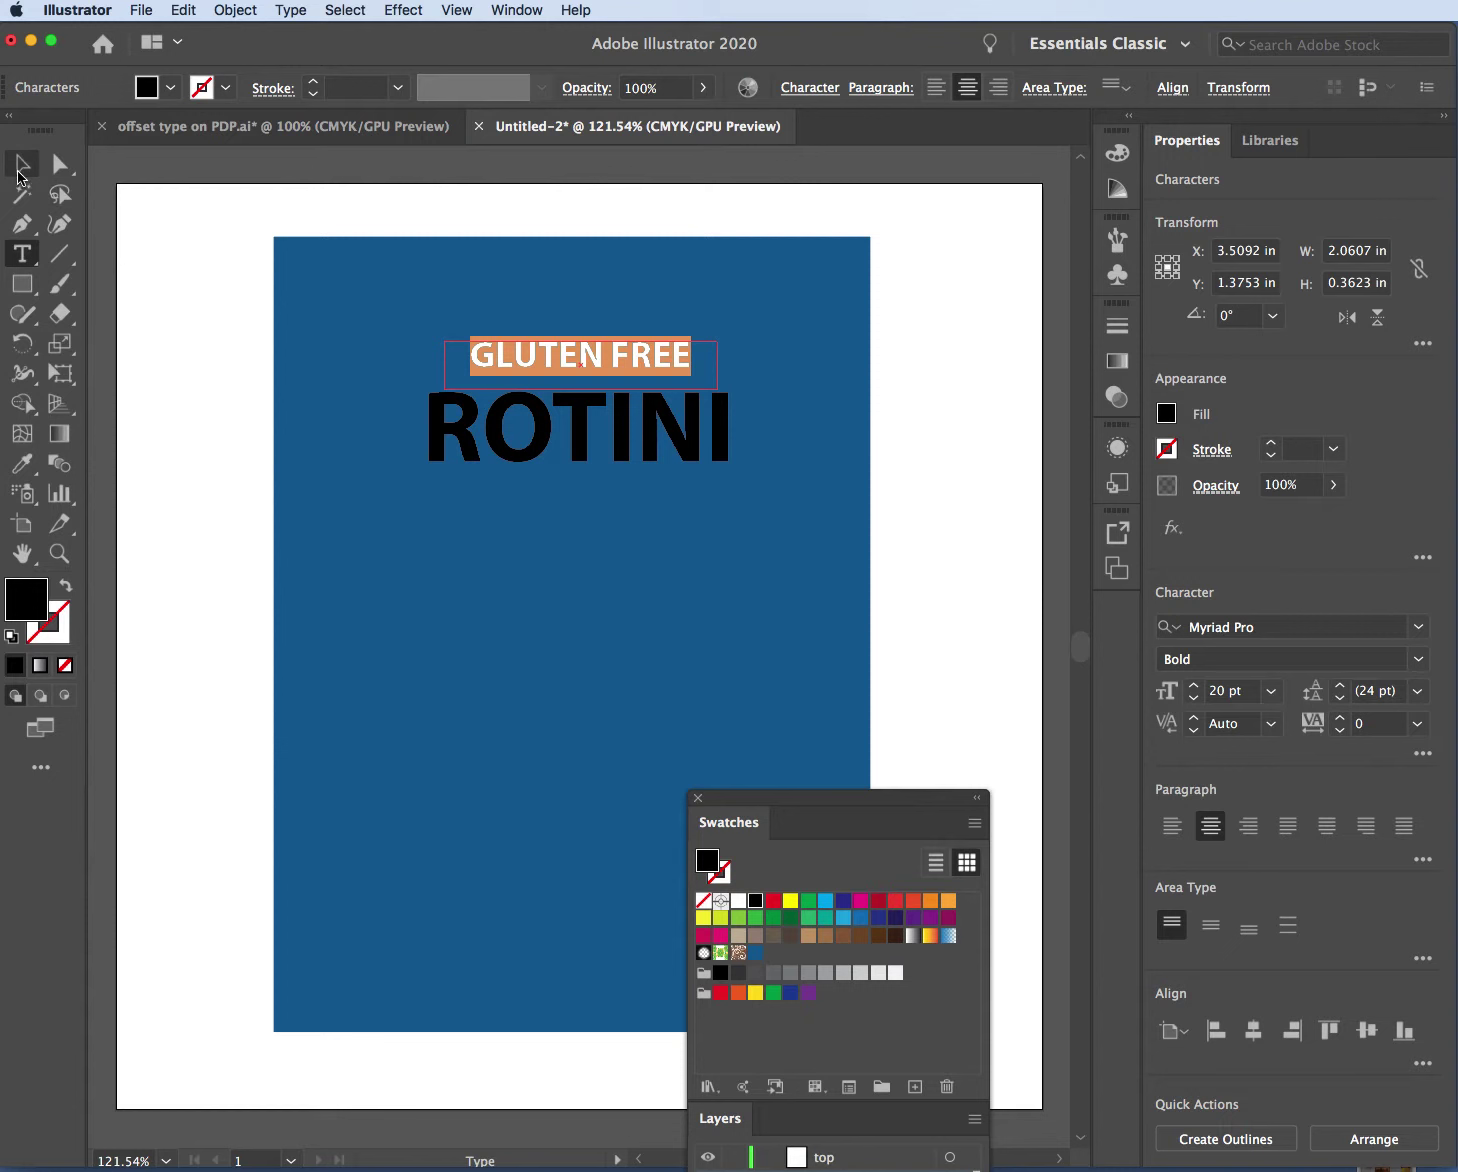
Marquee-select the GLUTEN FREE and ROTINI text objects together
click(20, 170)
click(218, 247)
click(657, 438)
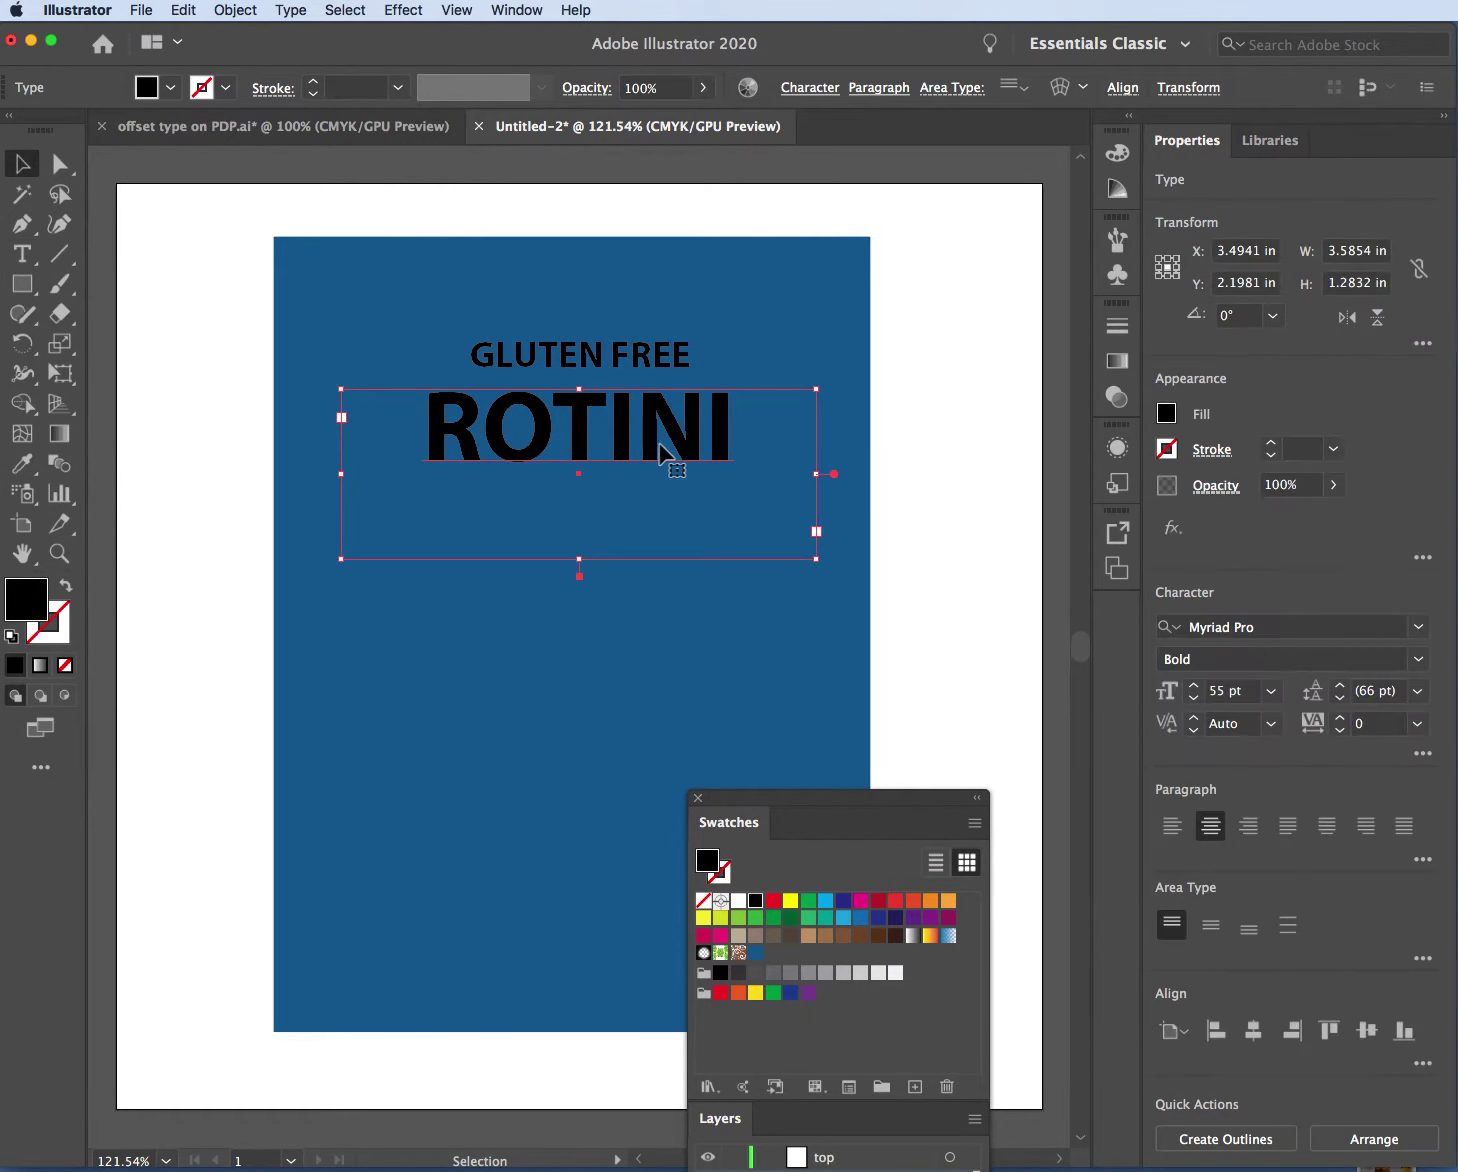
click(627, 366)
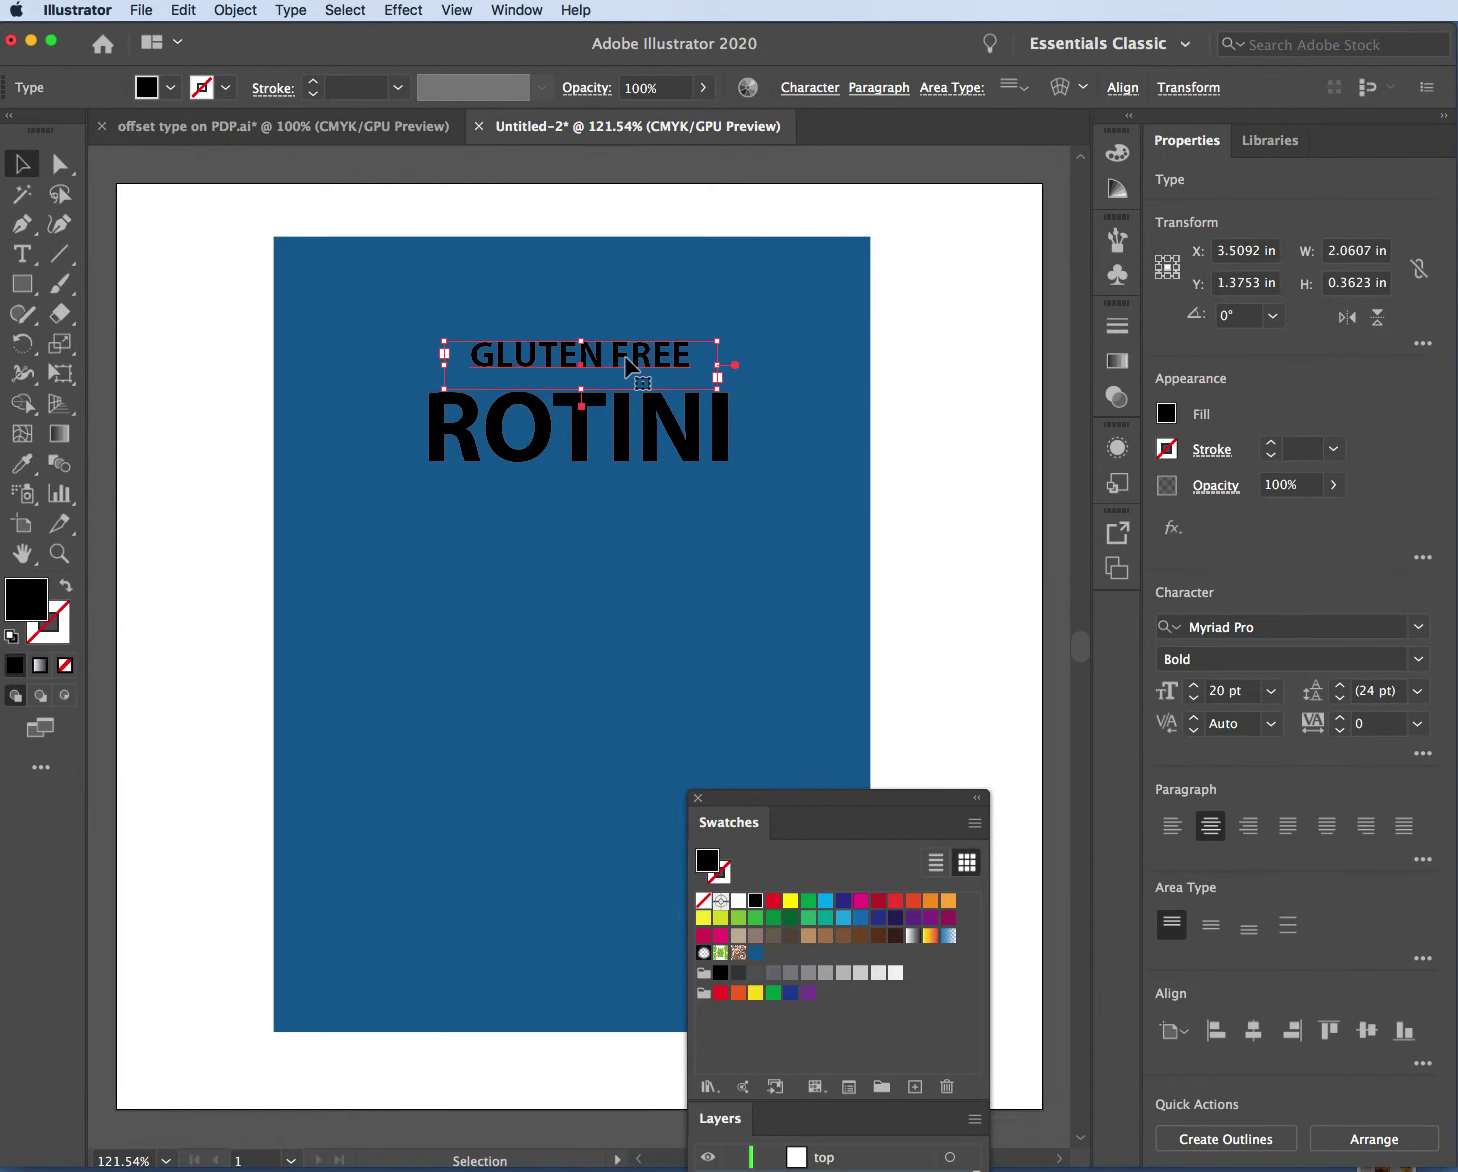
click(215, 342)
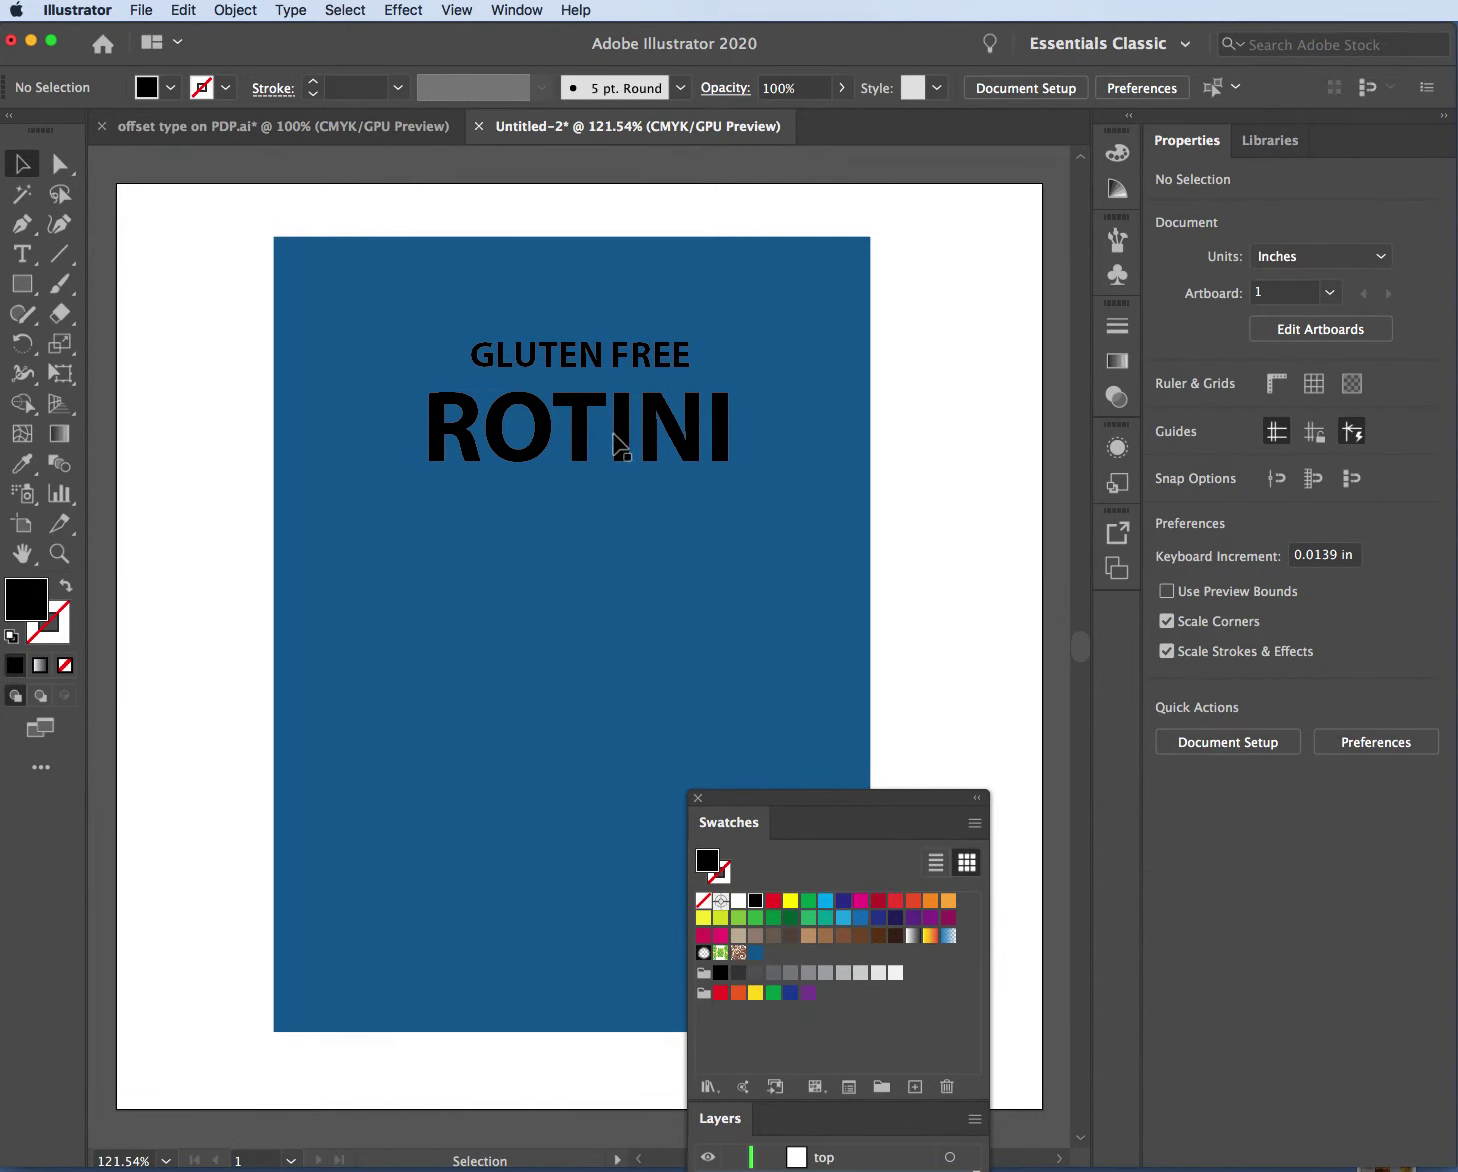
click(552, 353)
click(552, 355)
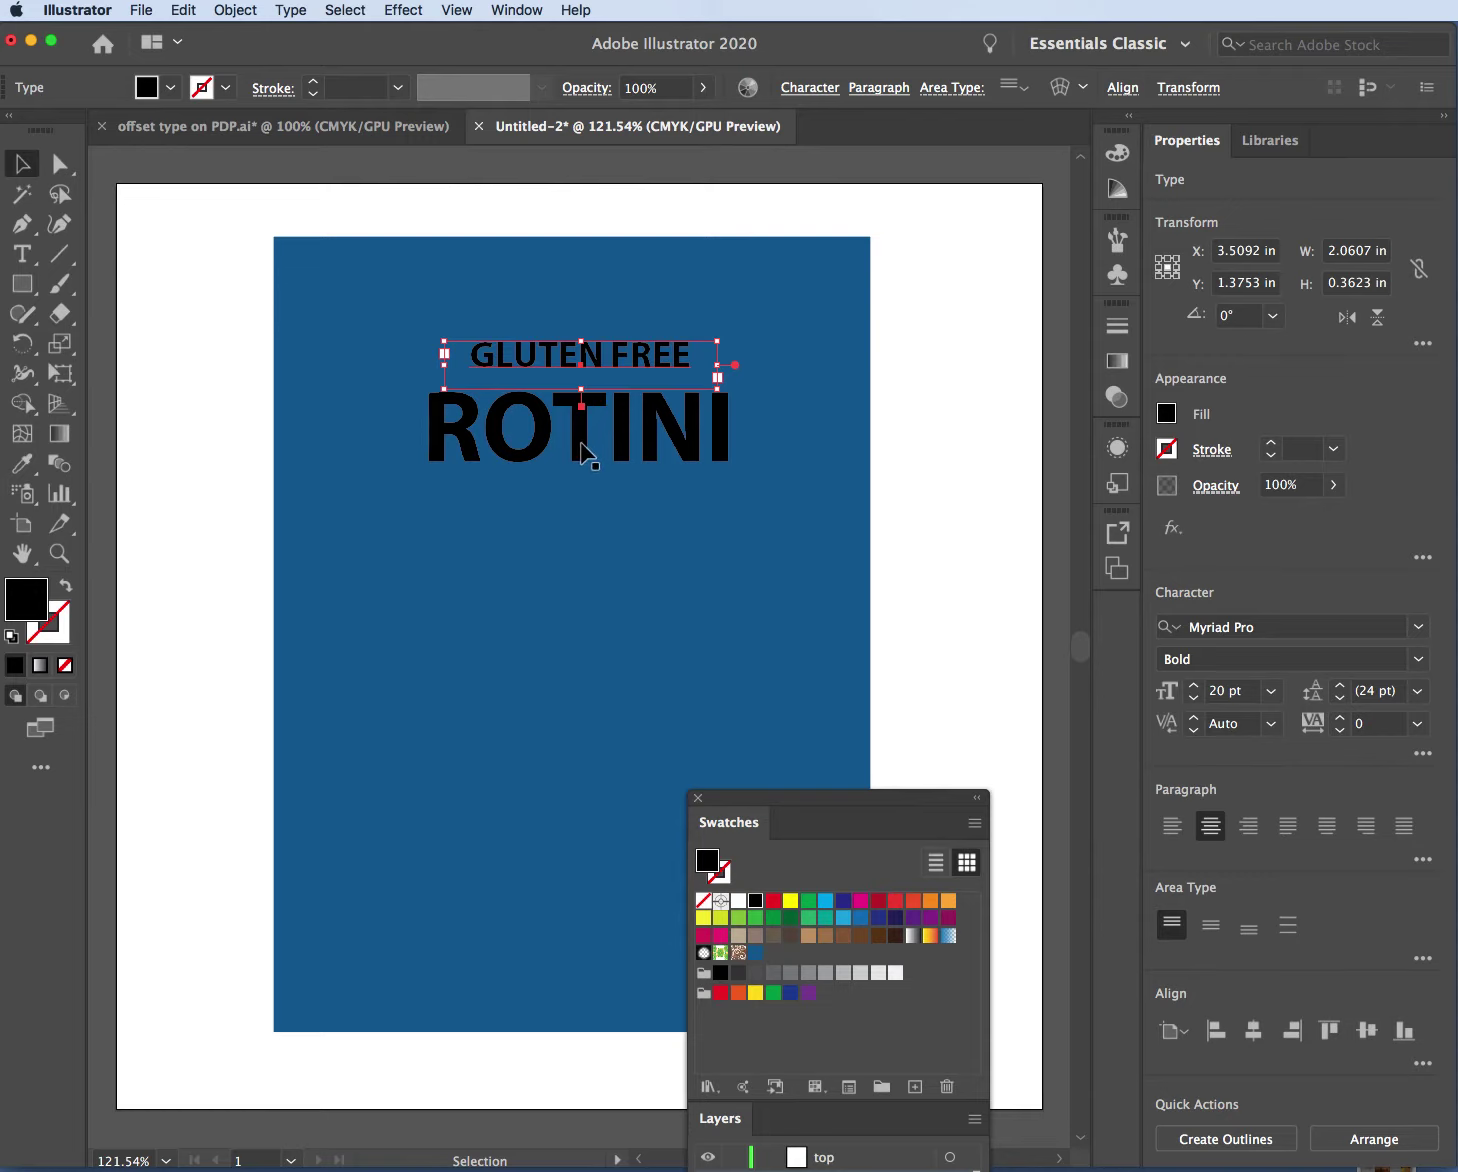
shift+click(583, 452)
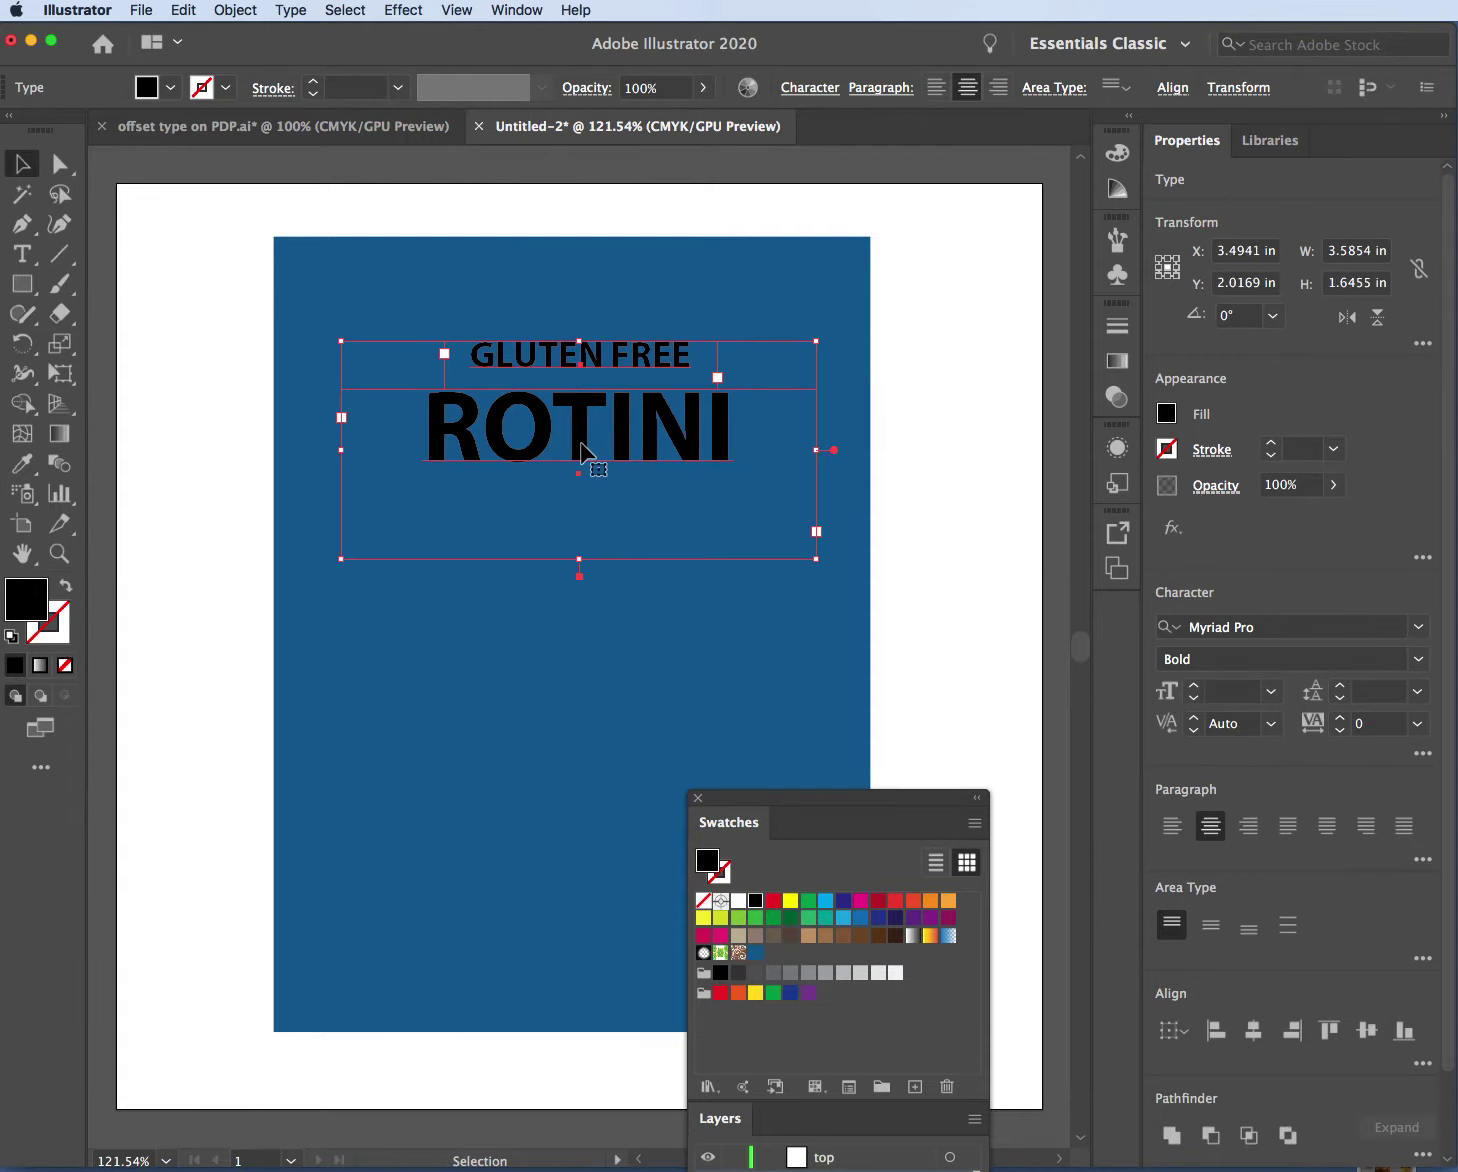
click(210, 290)
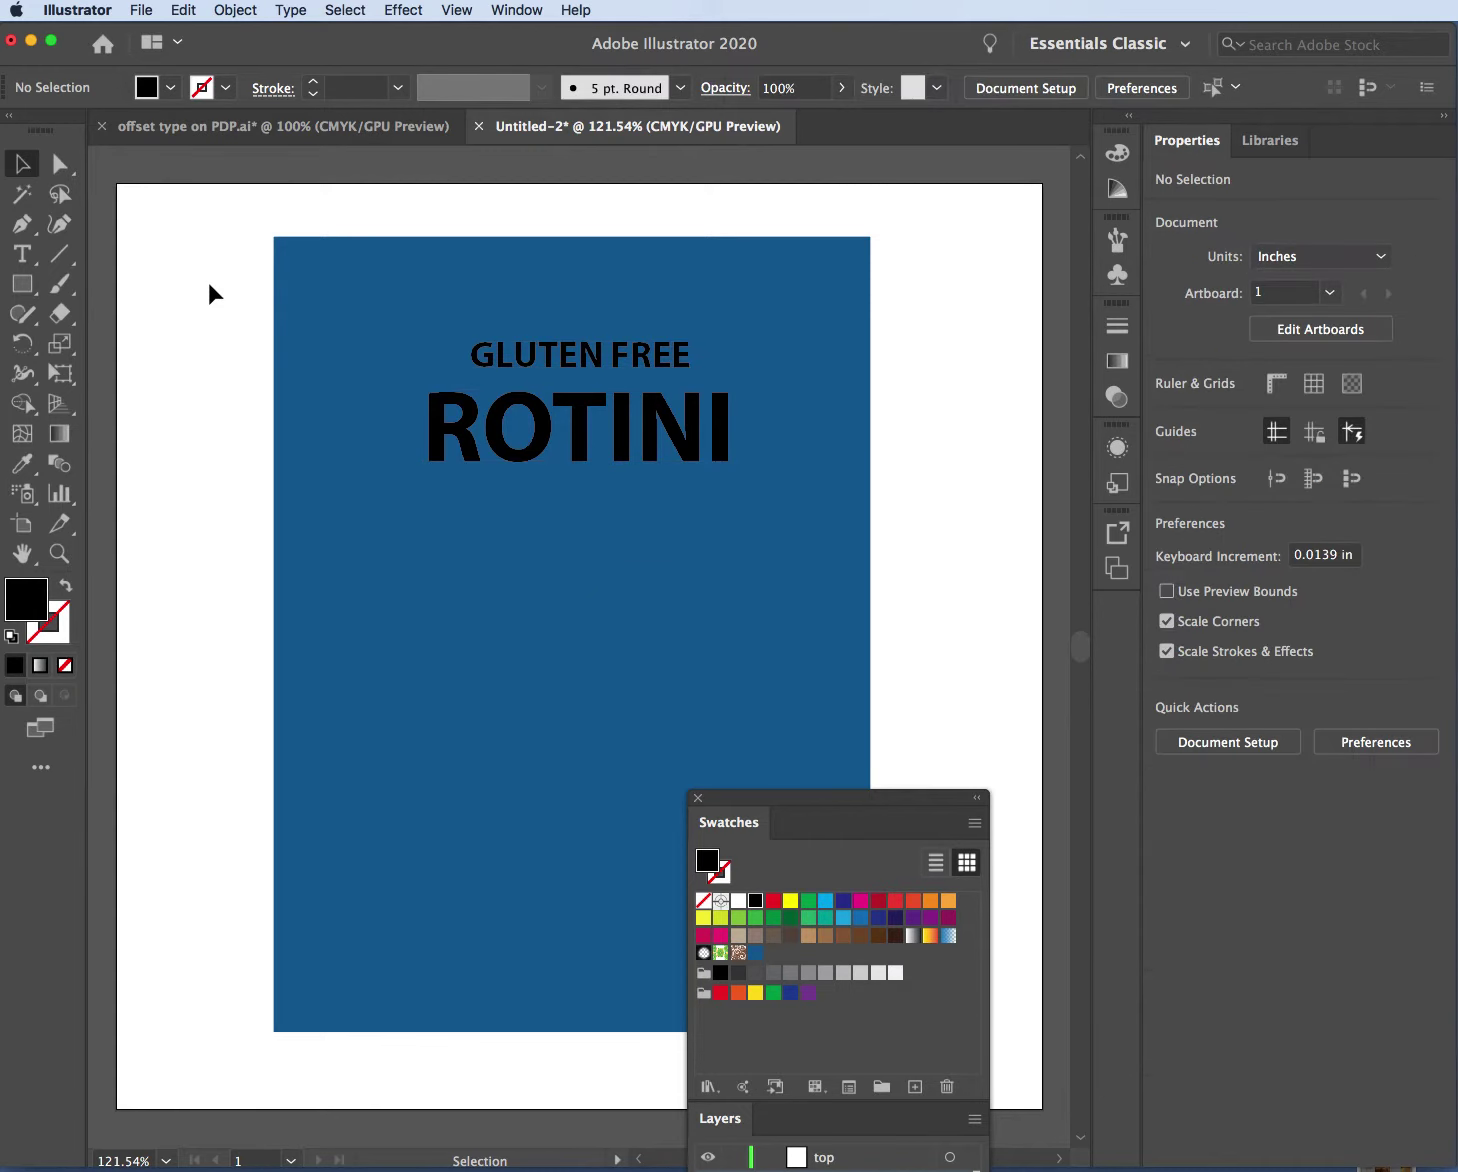
click(382, 319)
drag(382, 319, 795, 500)
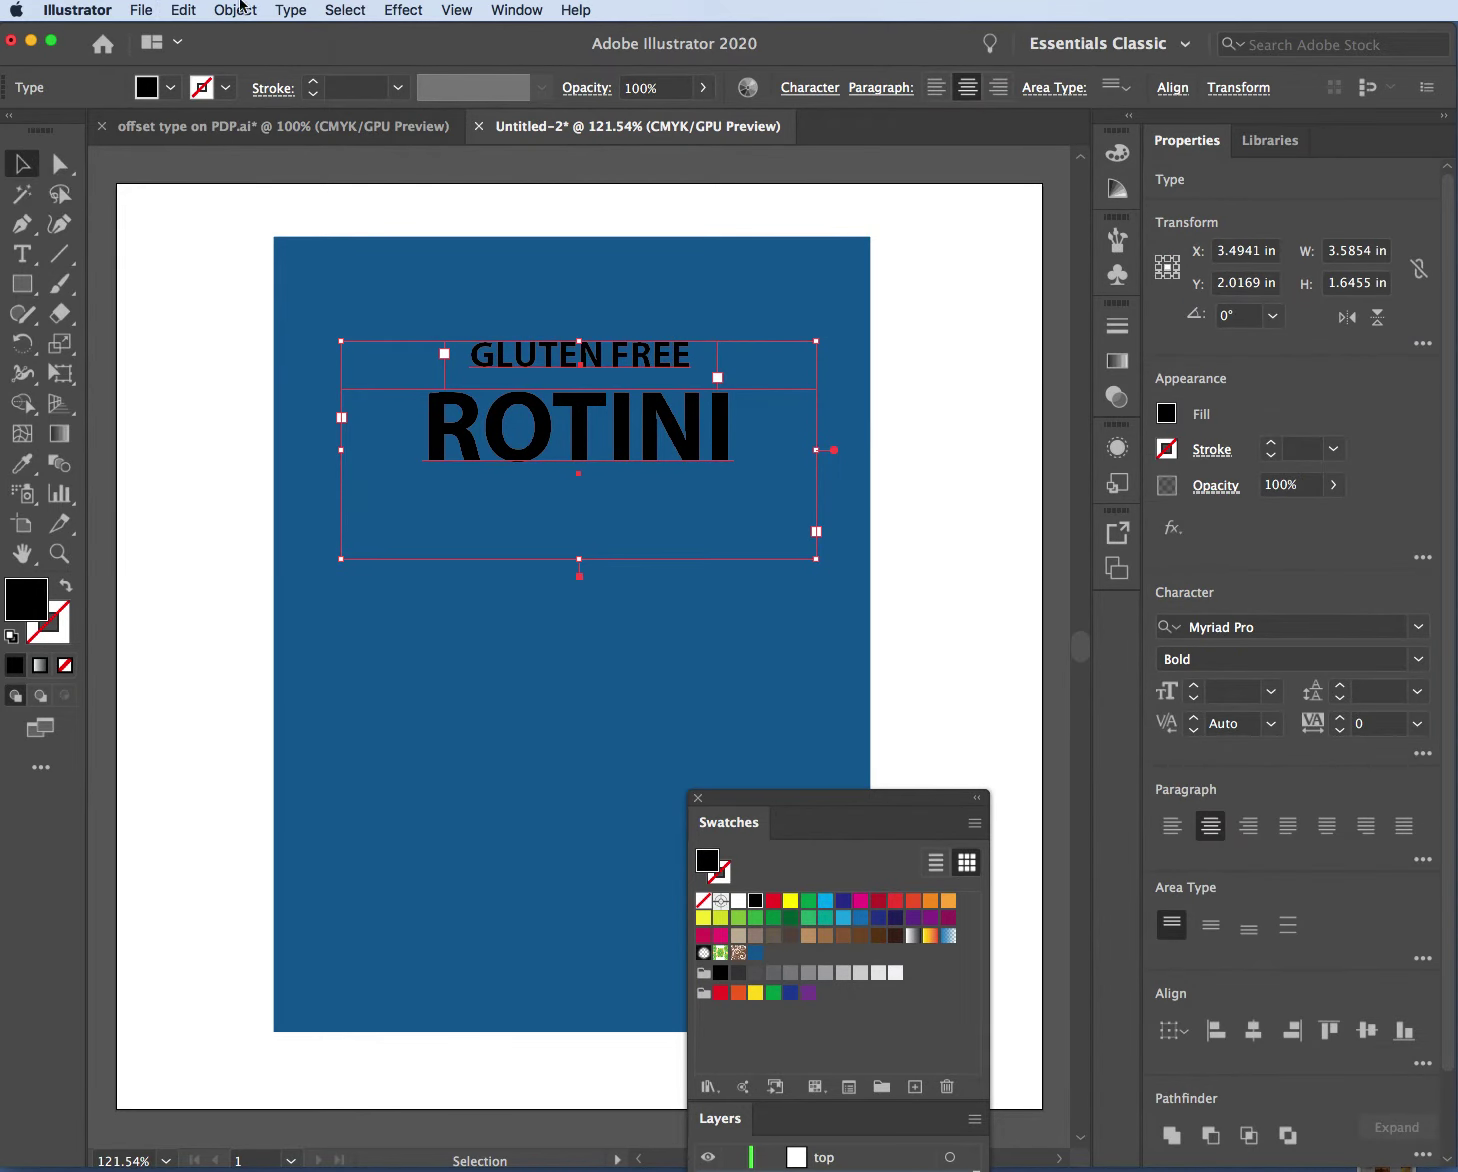
Convert GLUTEN FREE and ROTINI to outlines with Type > Create Outlines
click(292, 10)
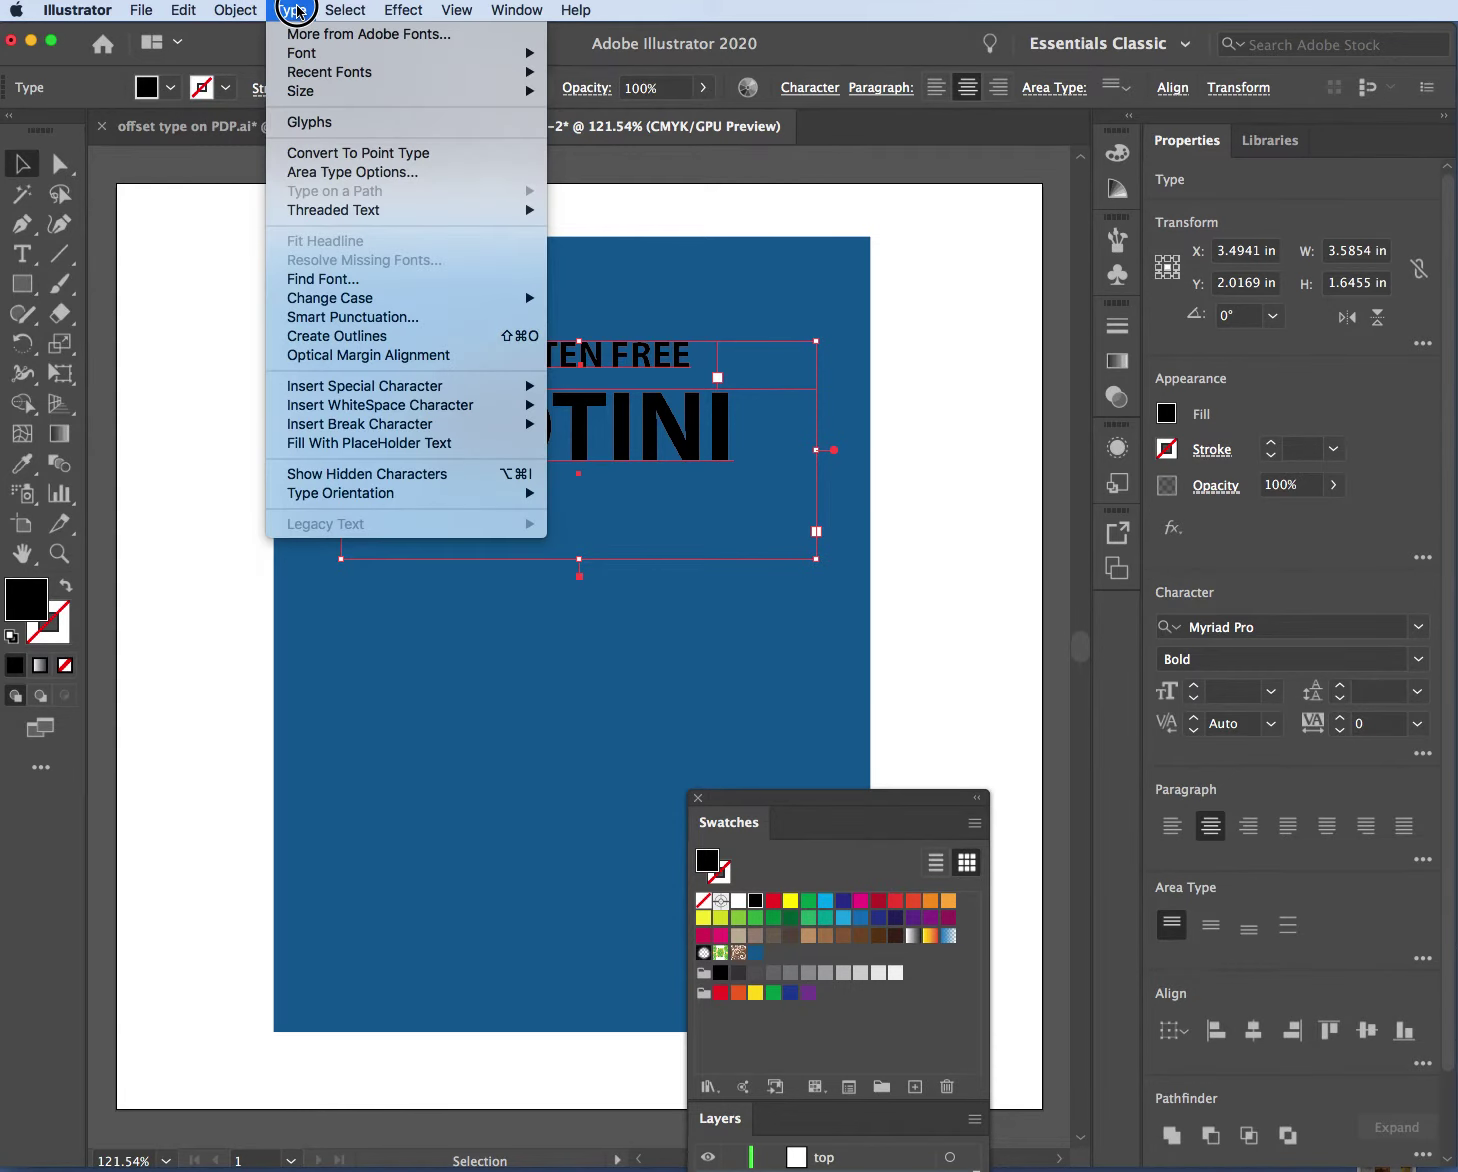
click(389, 339)
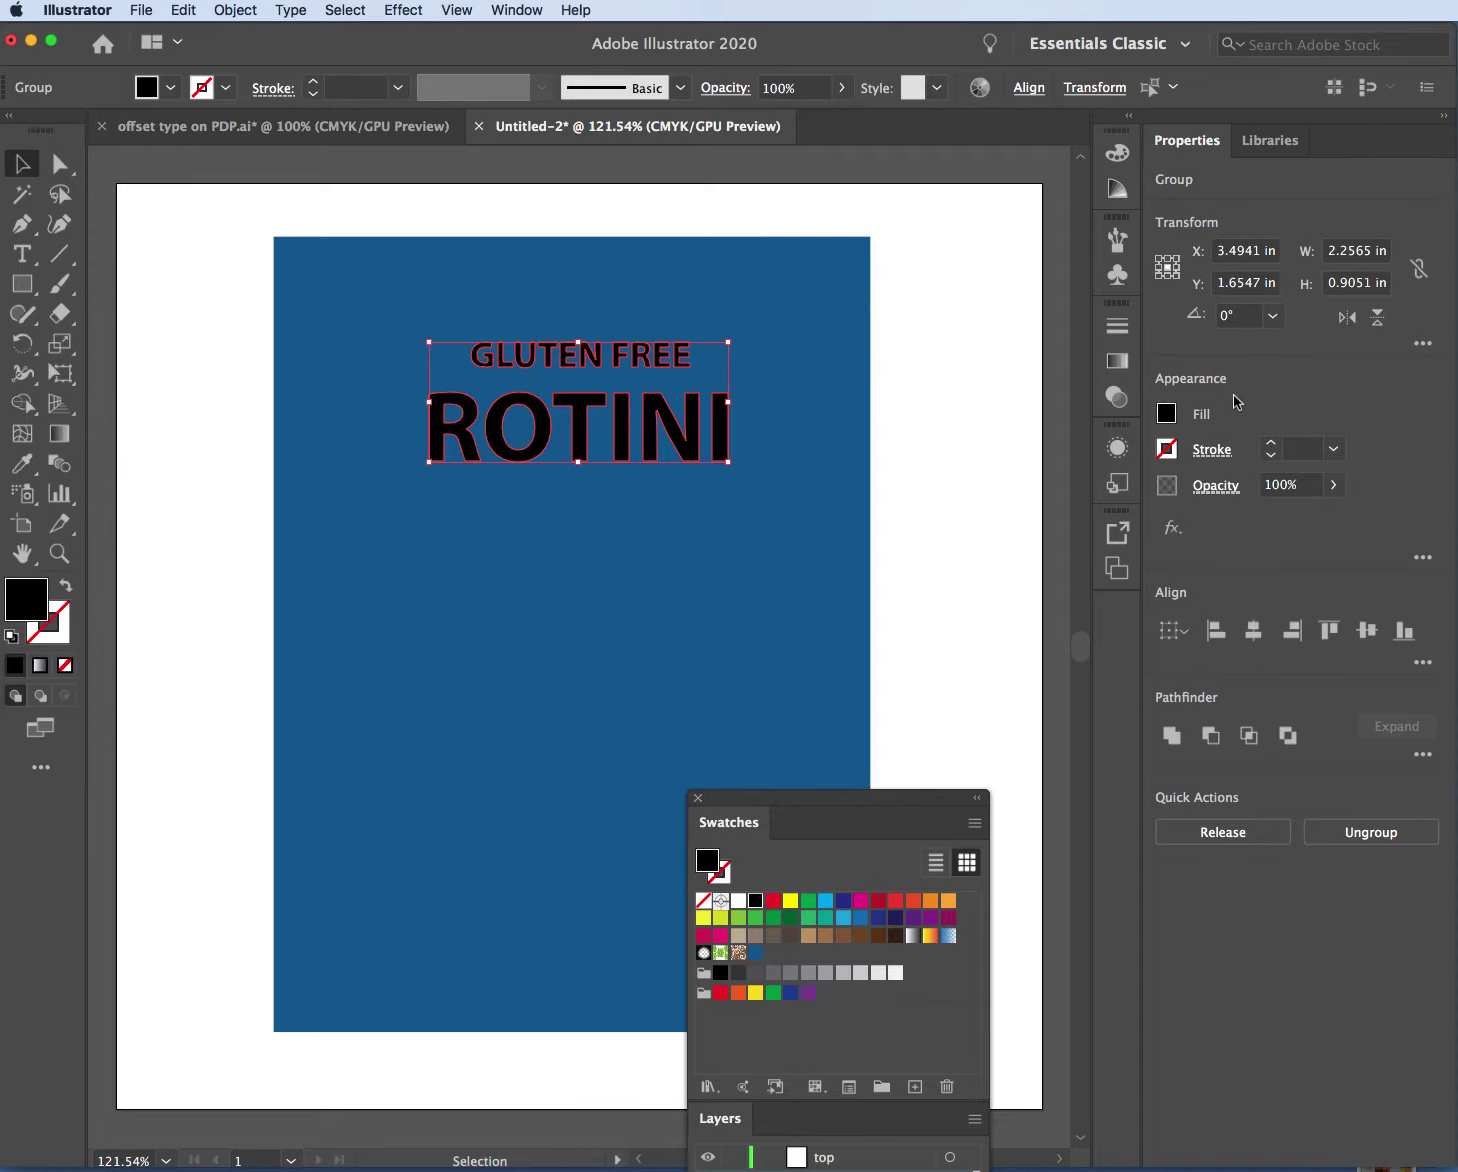
click(231, 258)
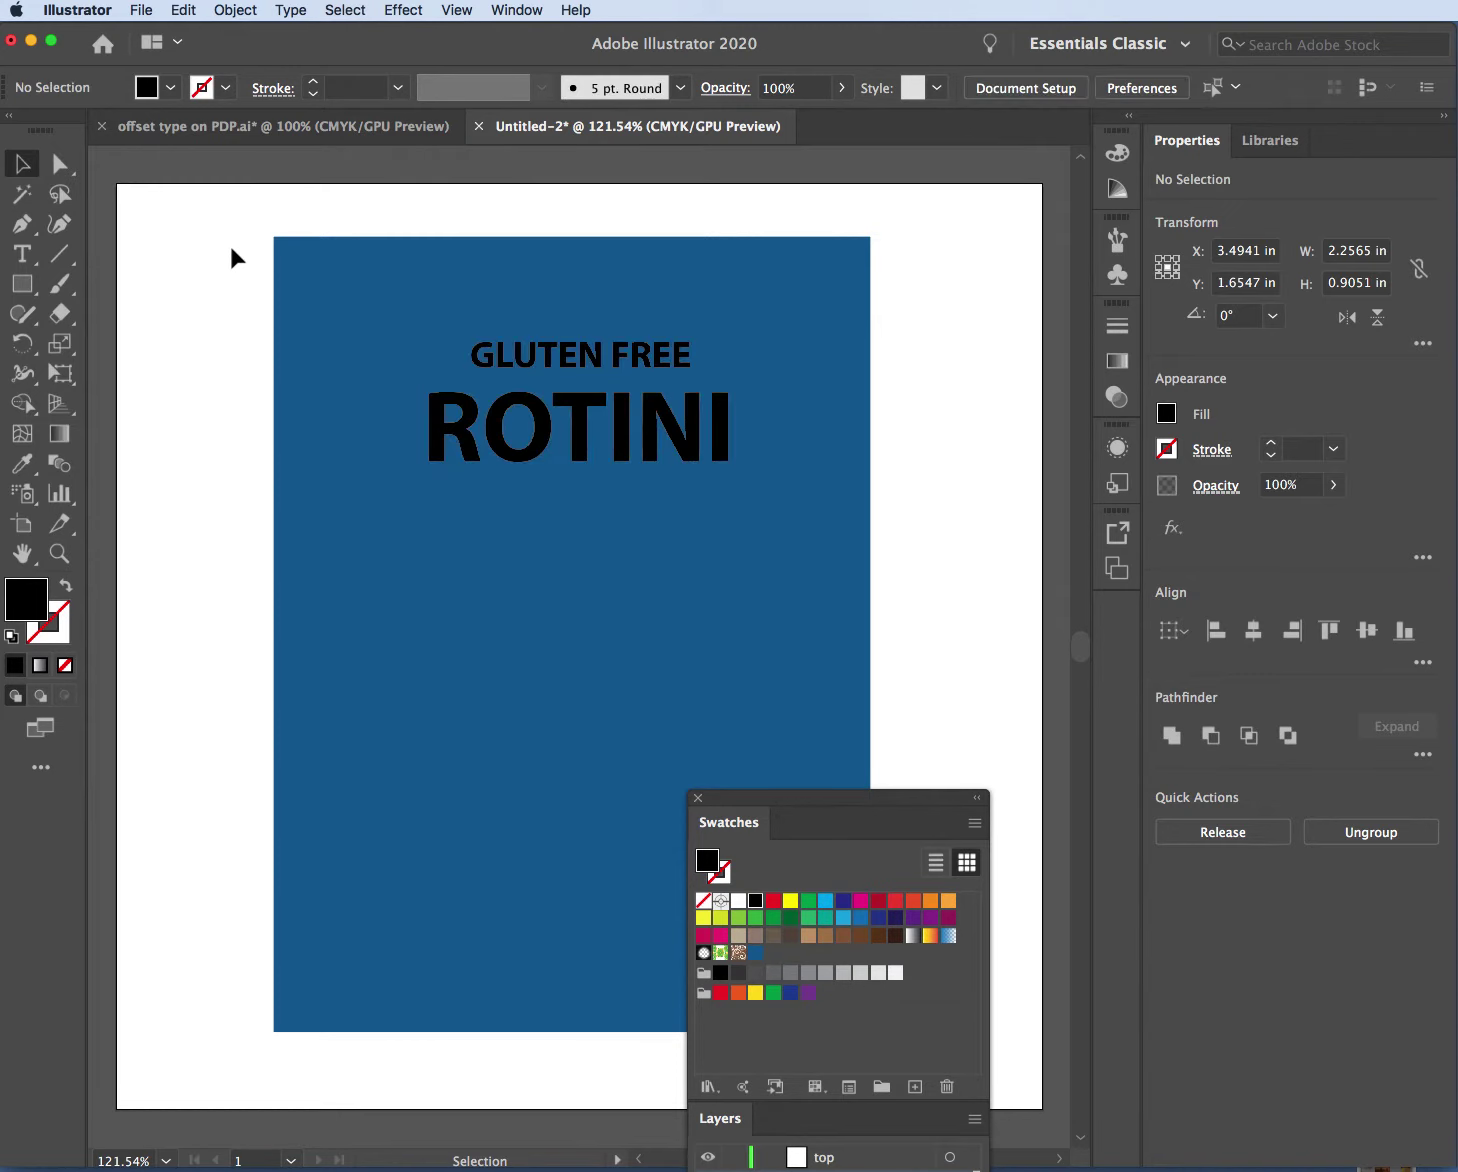
click(545, 428)
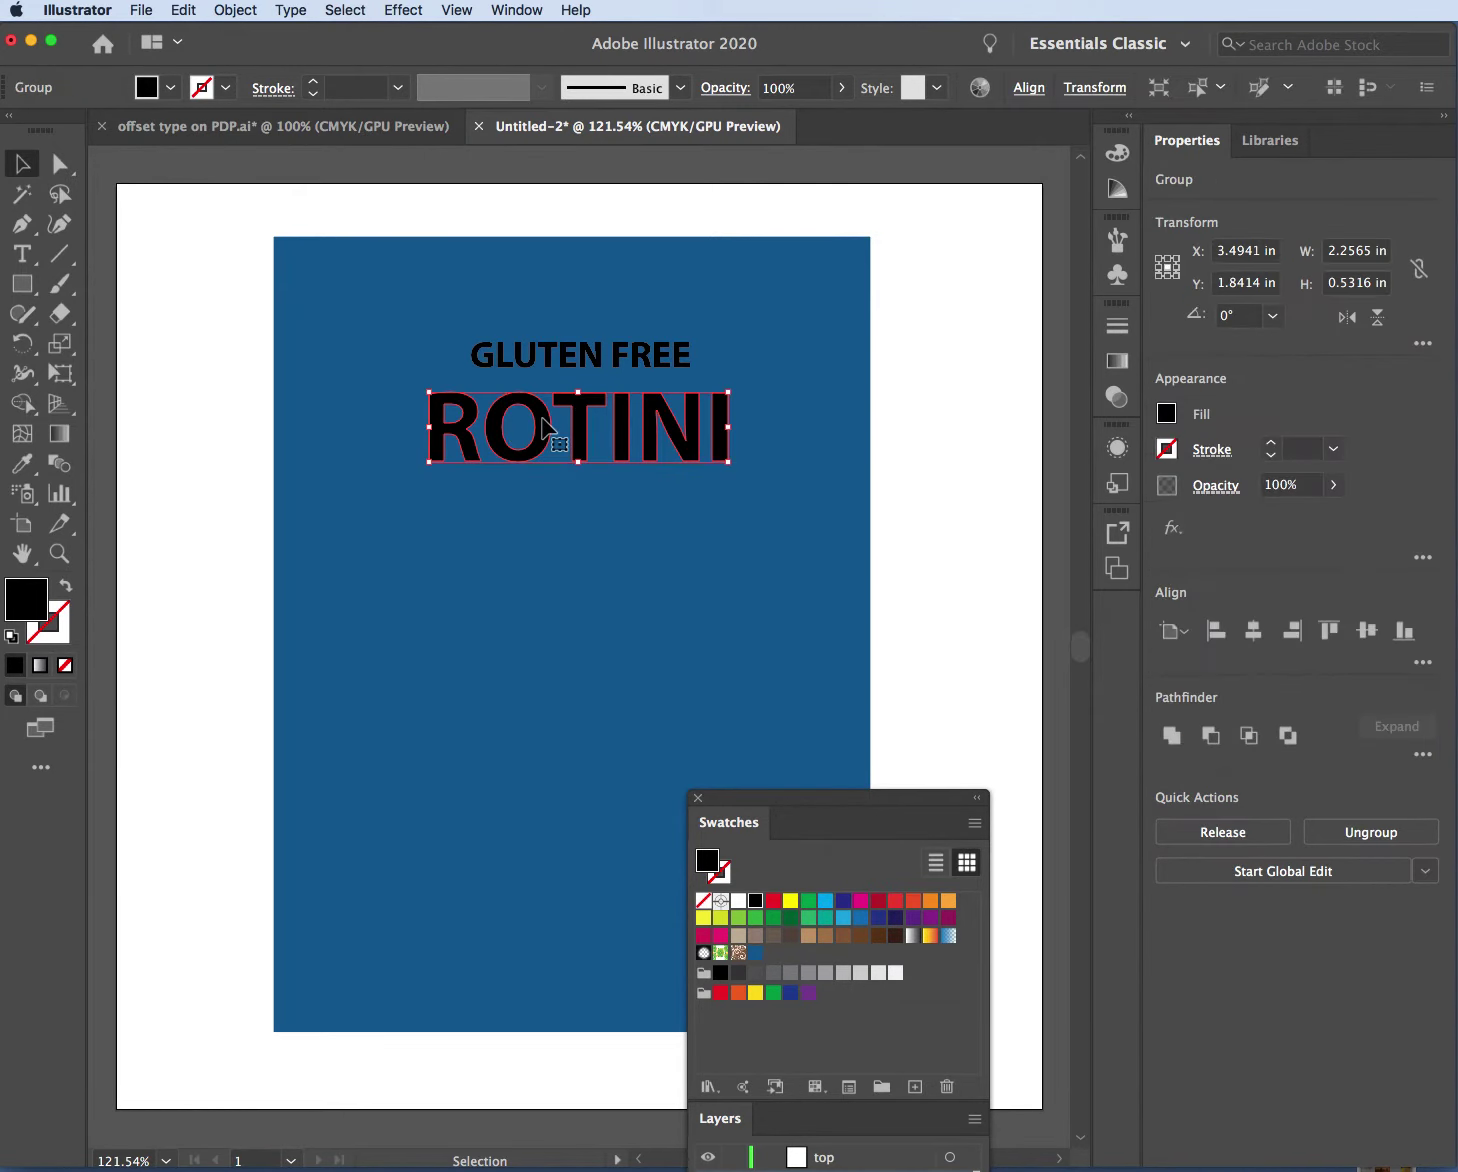
click(565, 367)
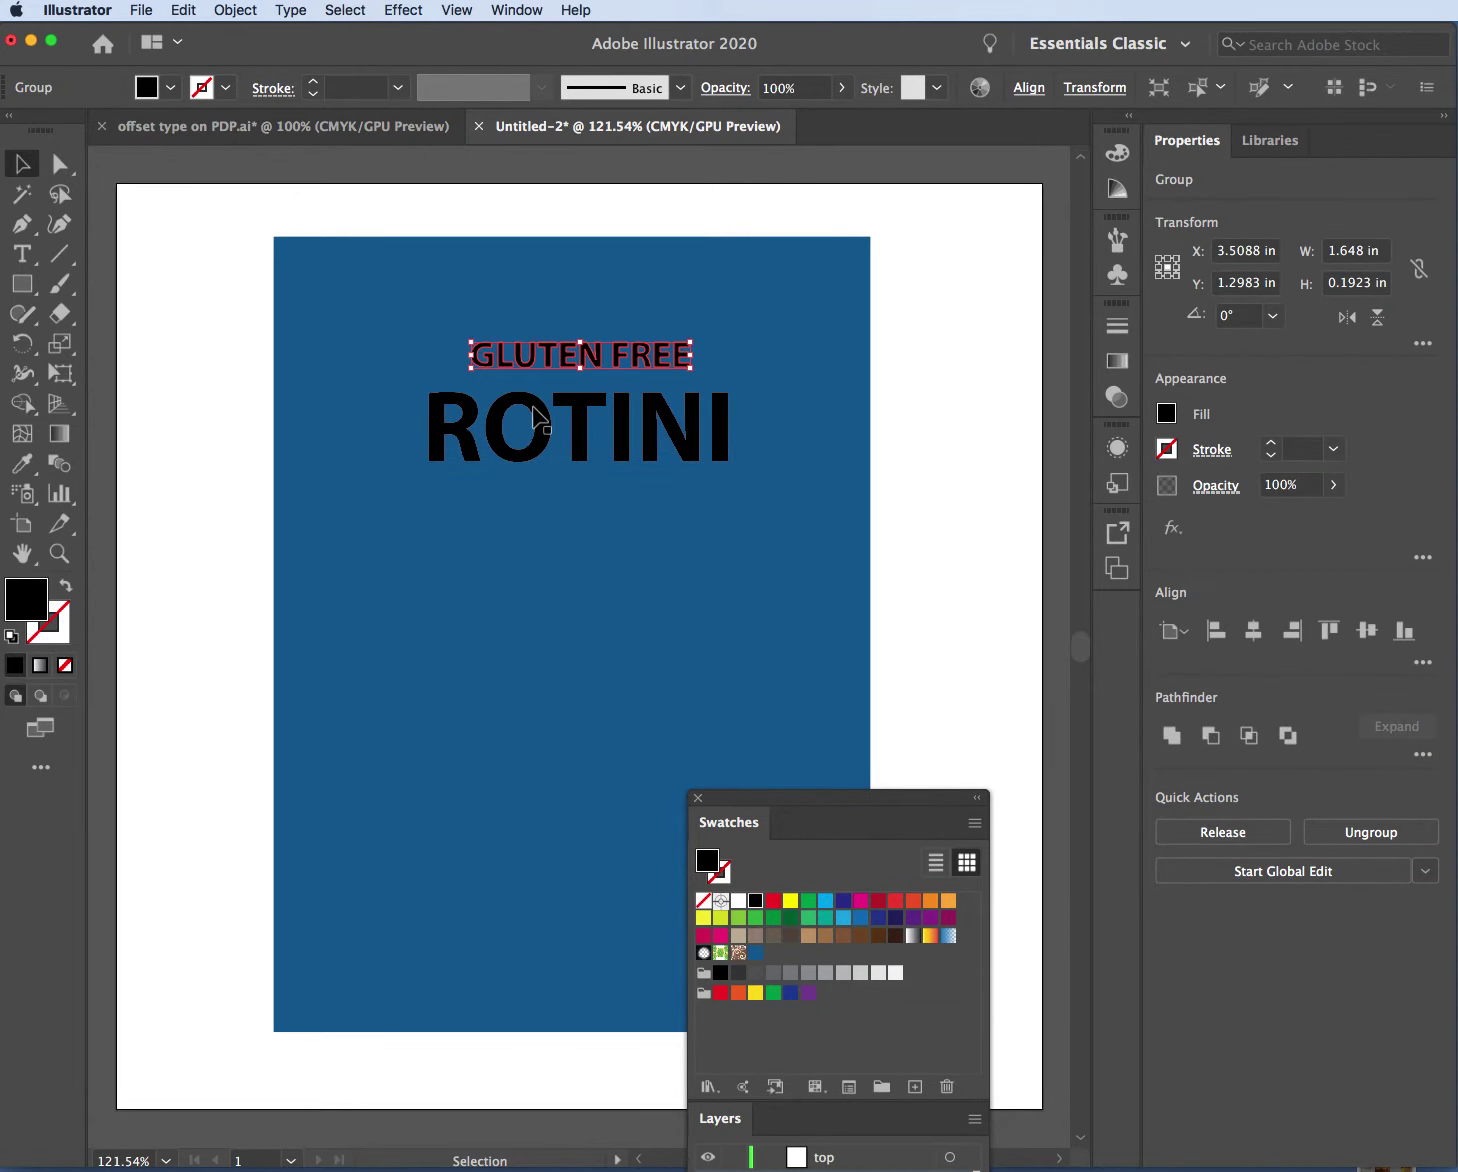
click(534, 408)
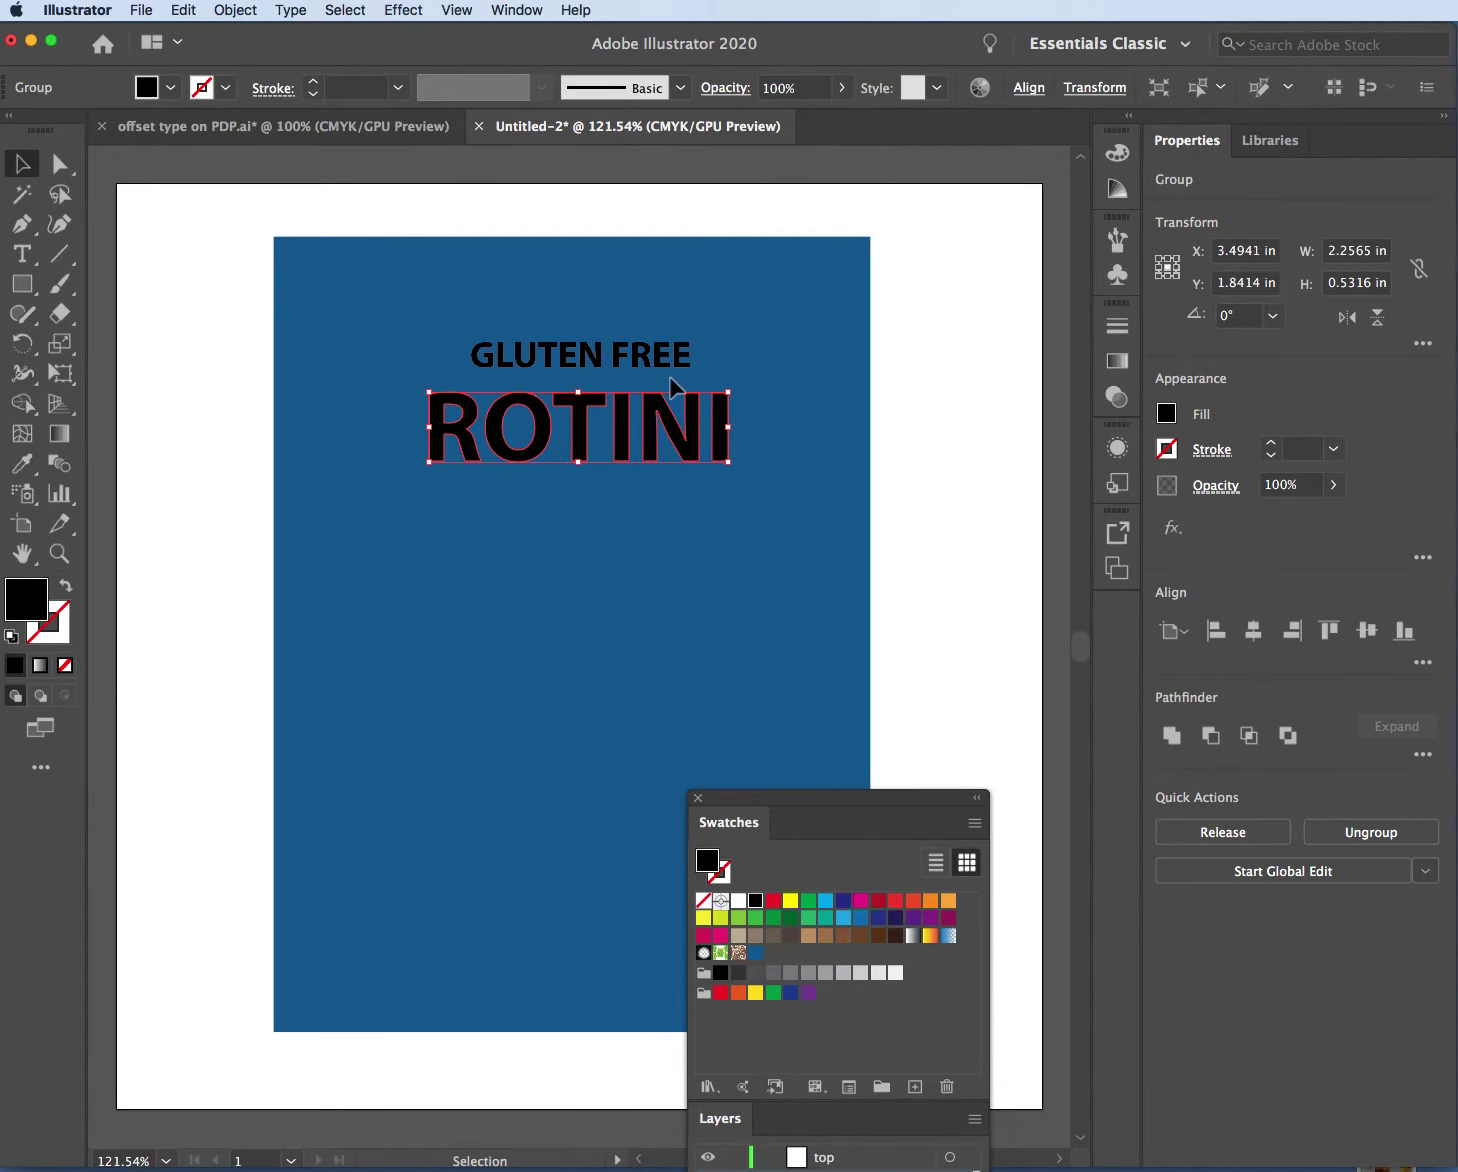
Select both outlined titles and Option-drag a duplicate lower on the panel
drag(377, 339, 797, 489)
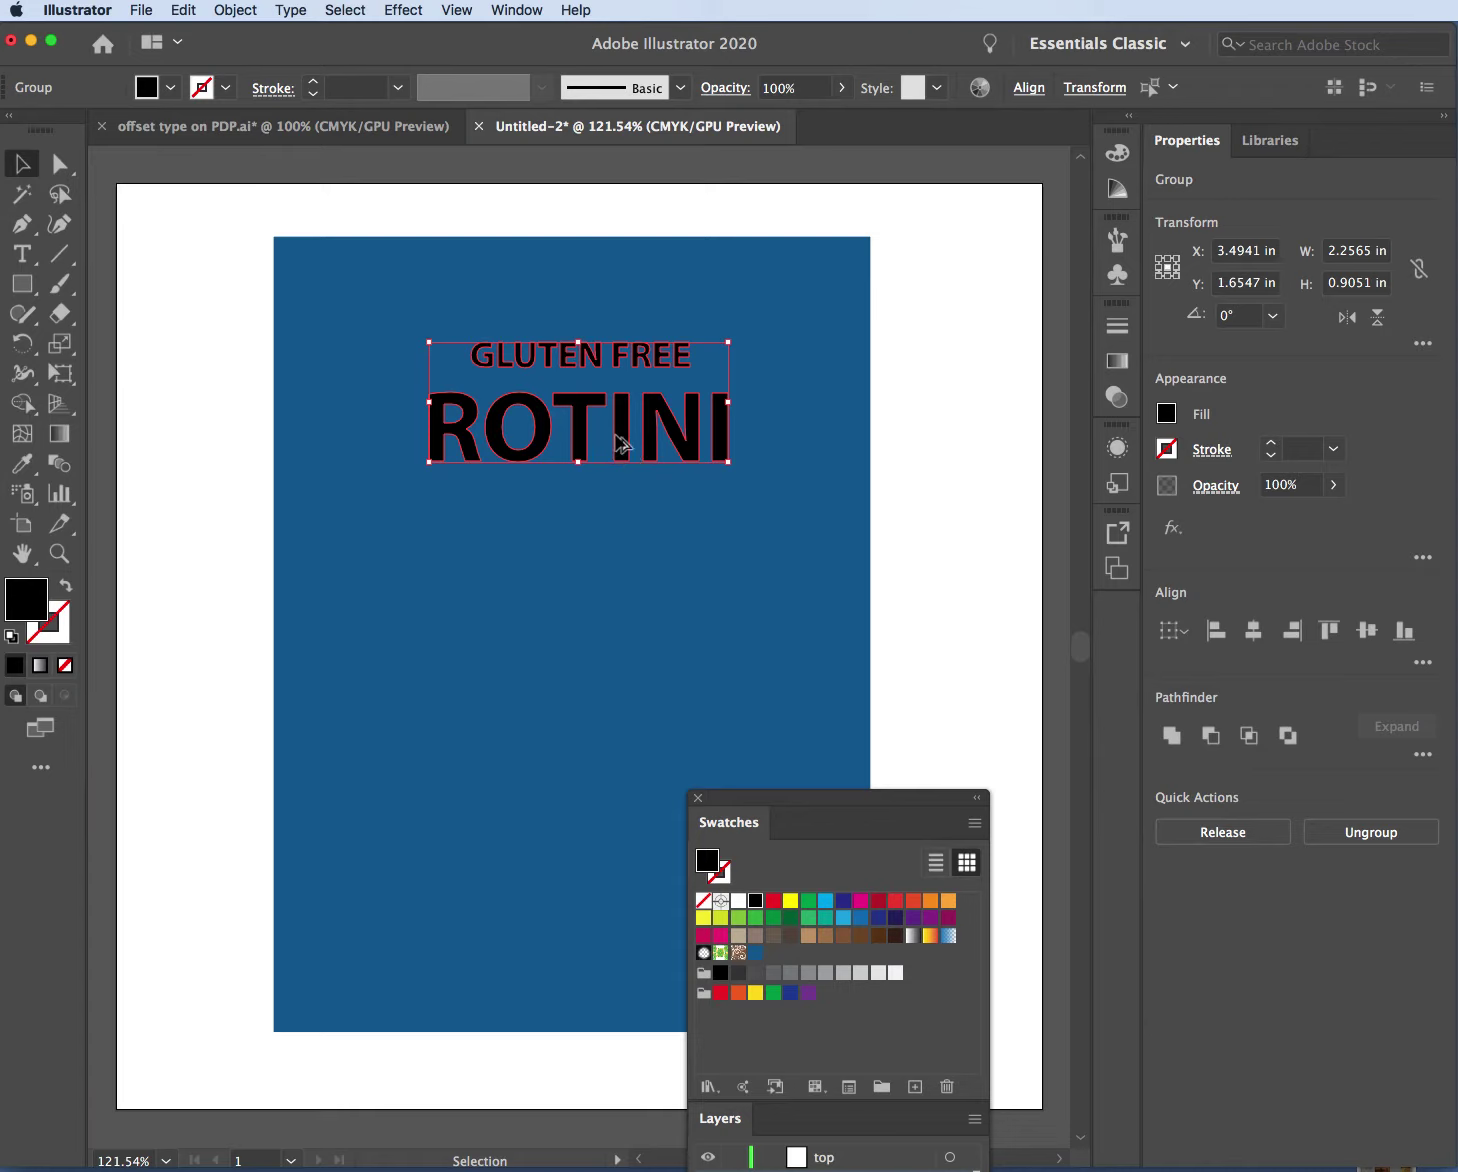
drag(620, 441, 618, 648)
click(945, 636)
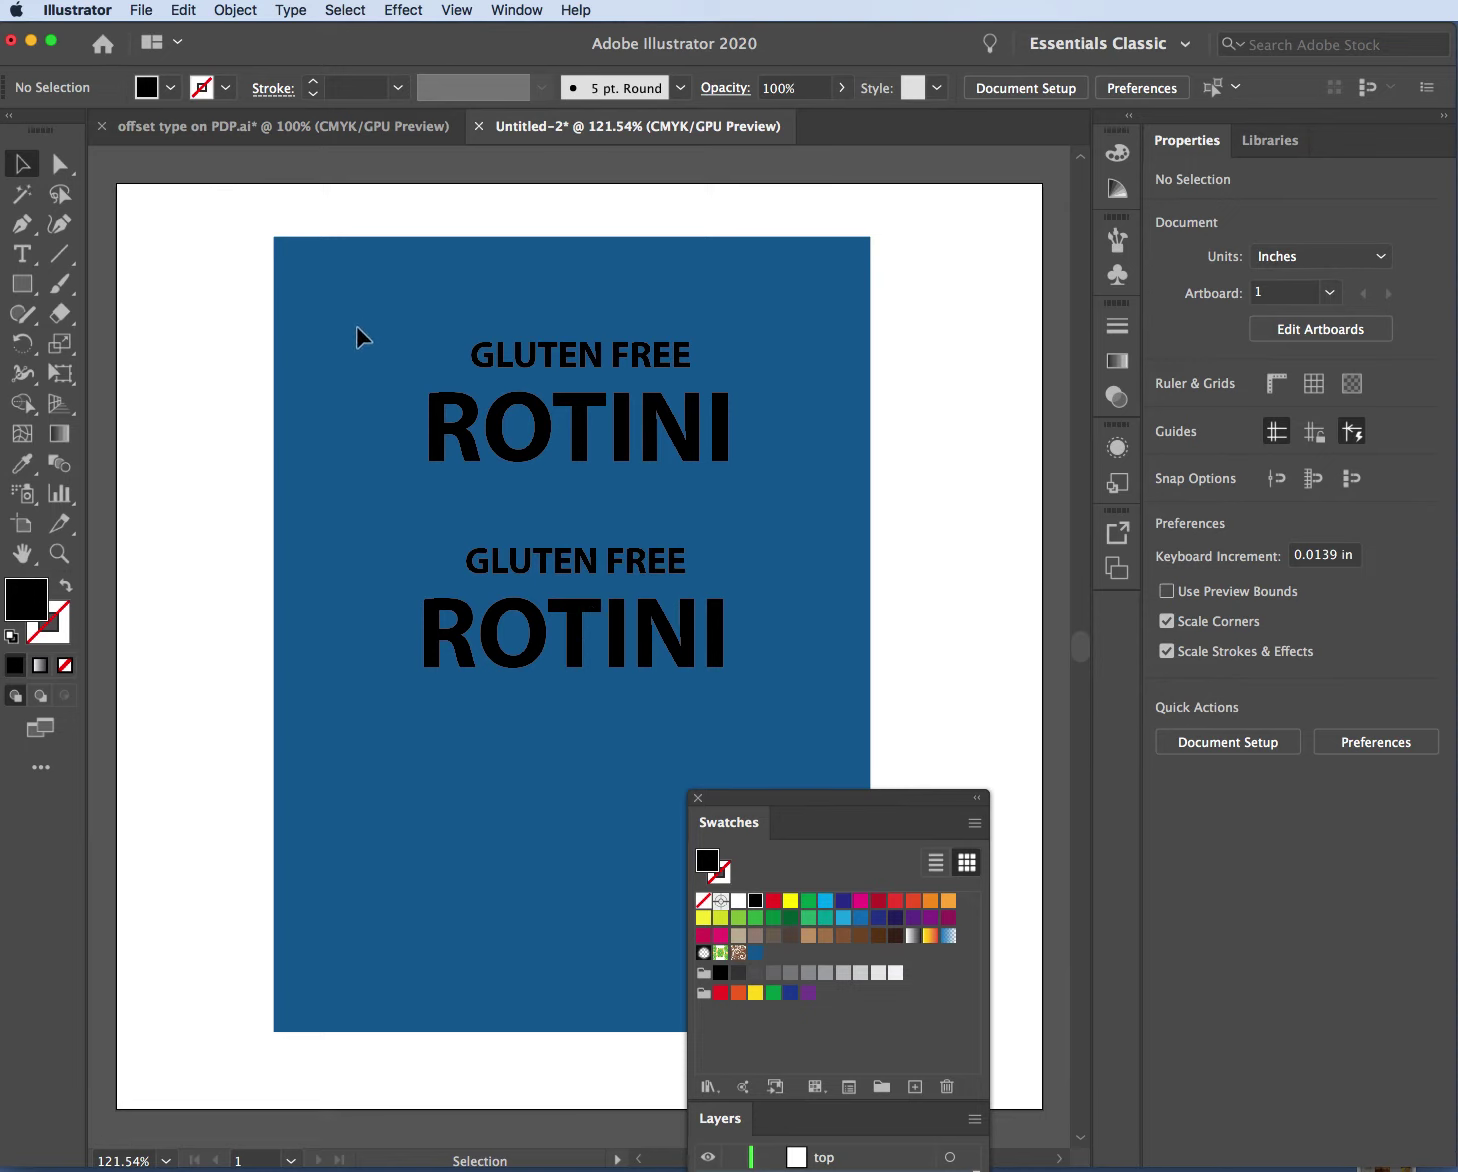
Marquee-select the upper GLUTEN FREE / ROTINI outlined pair on its own
drag(357, 336, 819, 502)
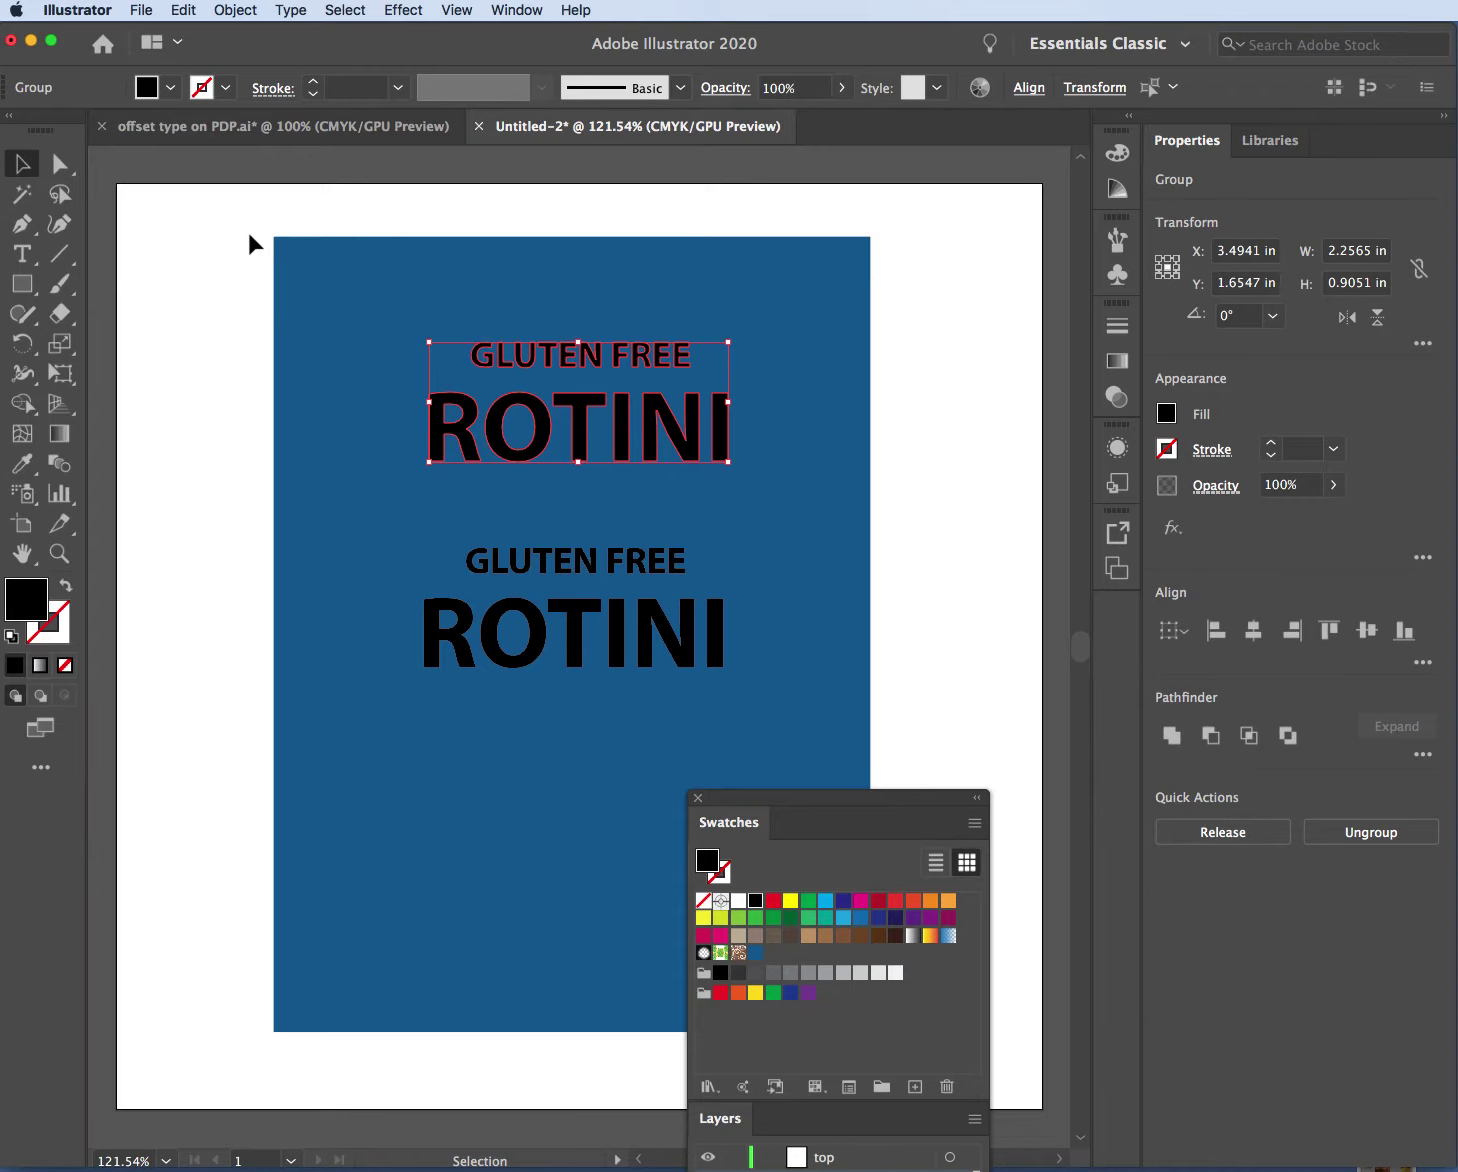
Apply Offset Path of 0.1 in with Round joins to the upper lettering
click(233, 9)
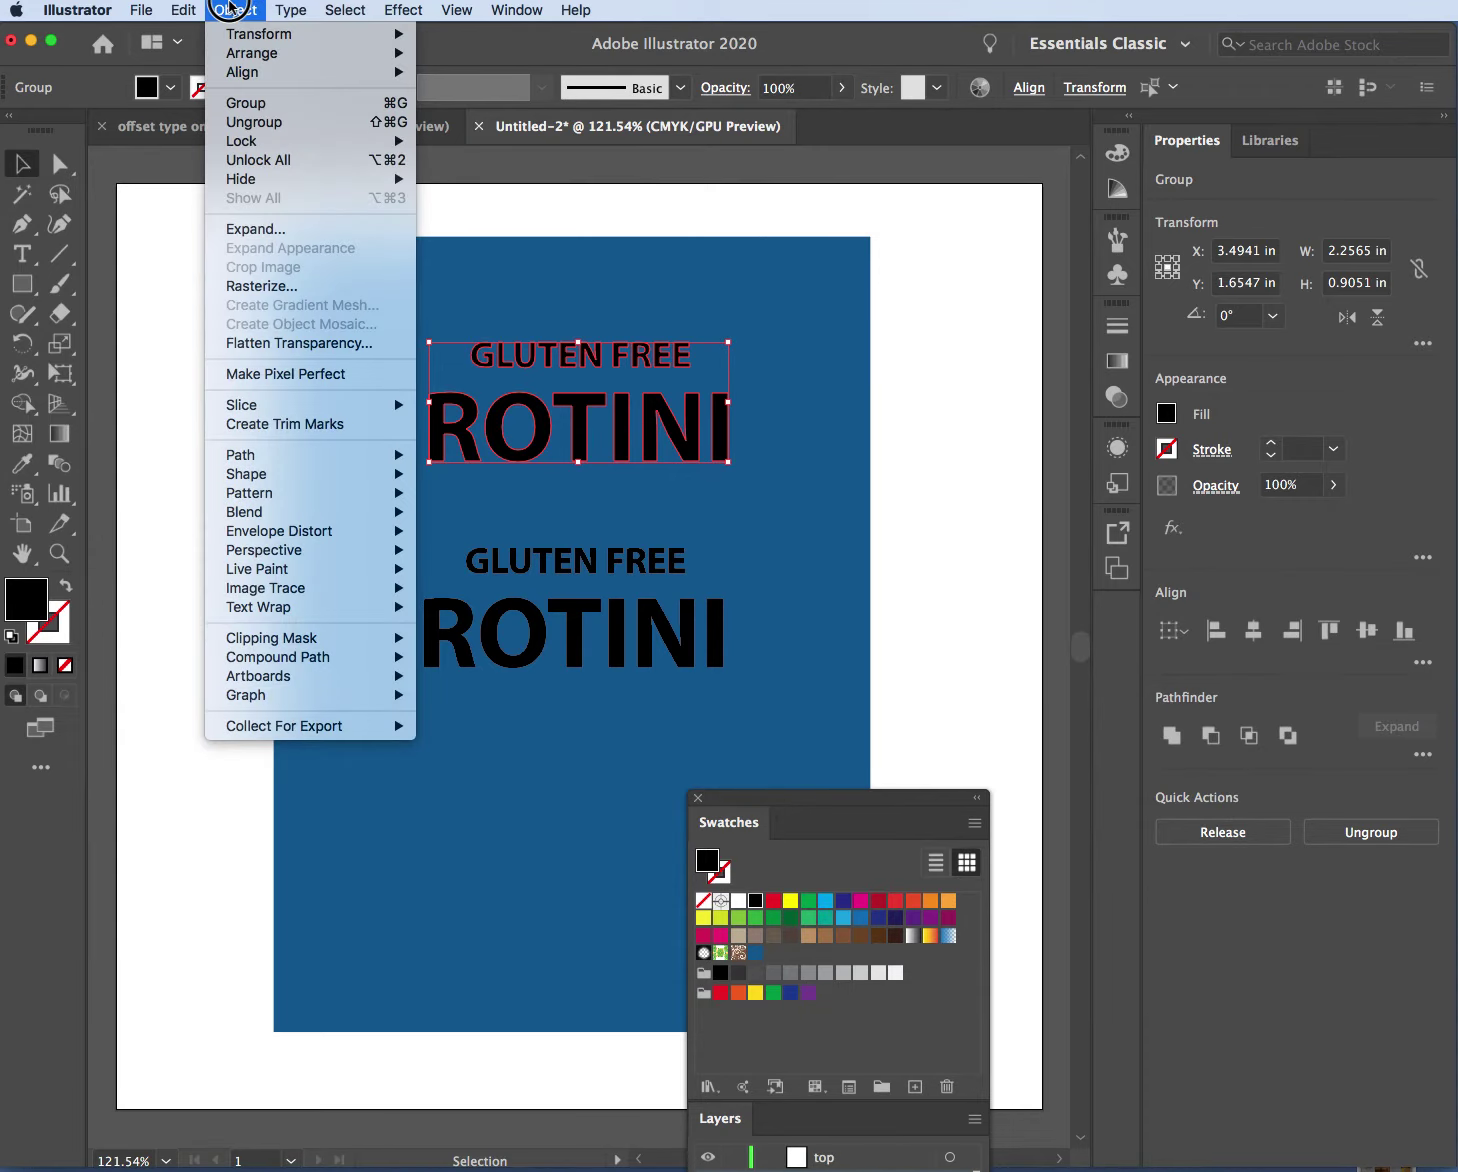
mouse_move(322, 465)
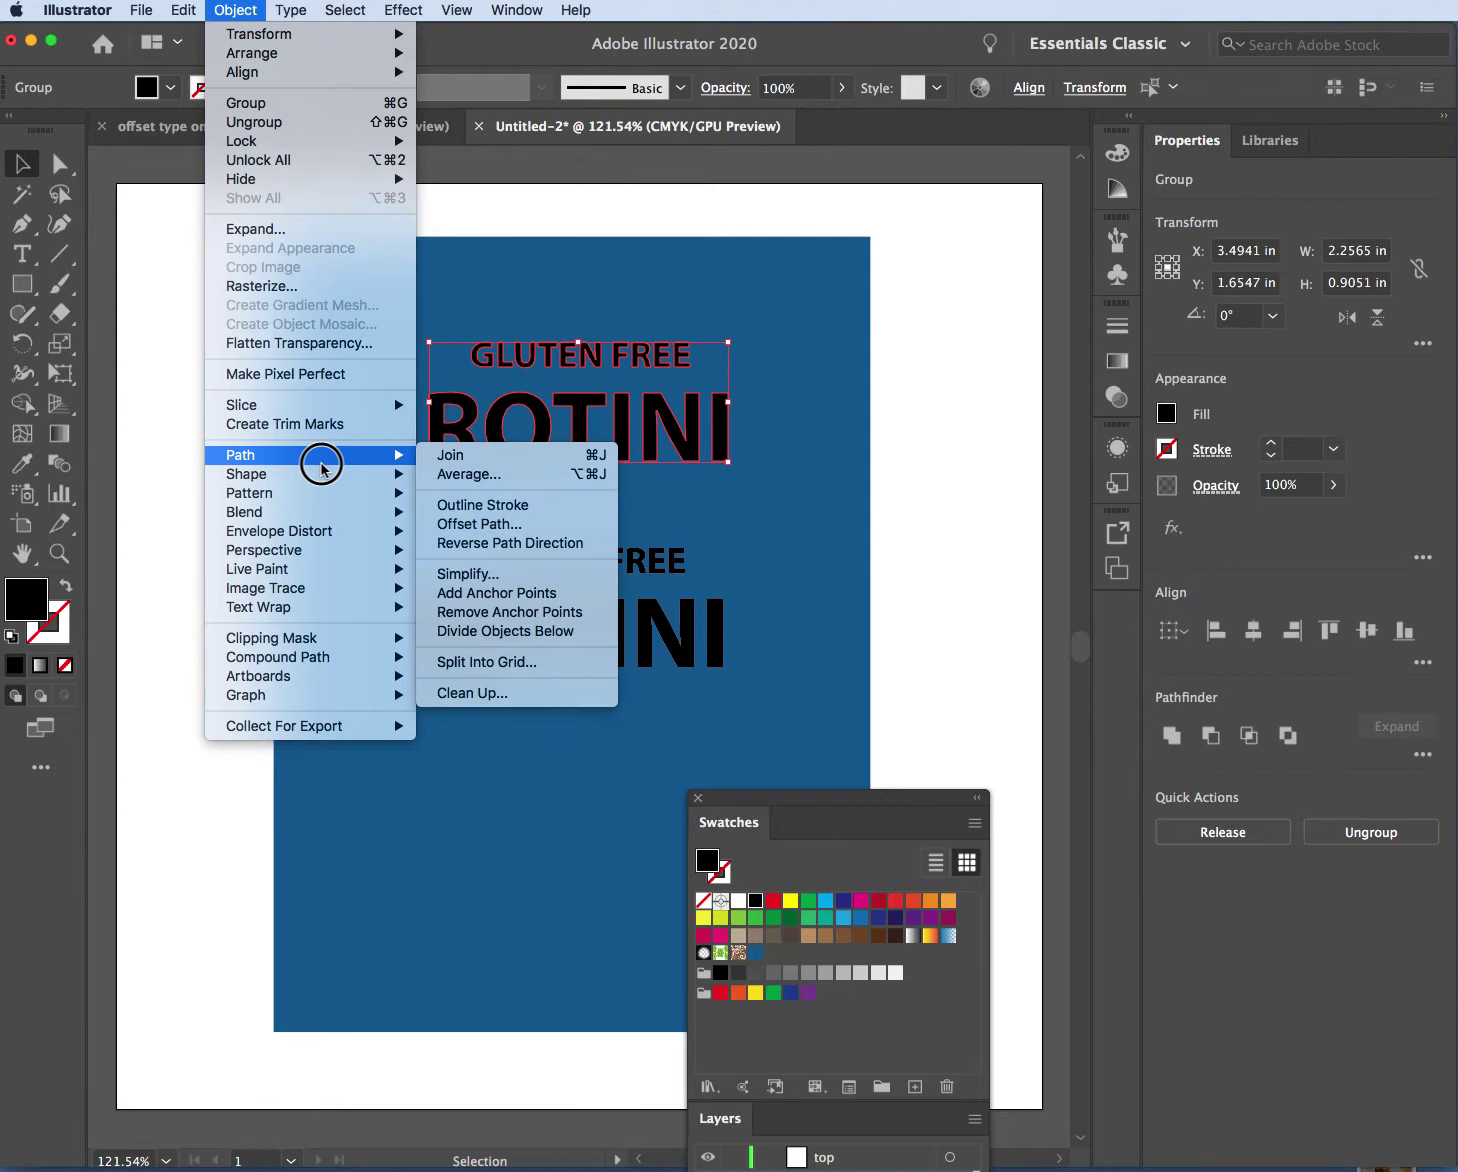
click(530, 525)
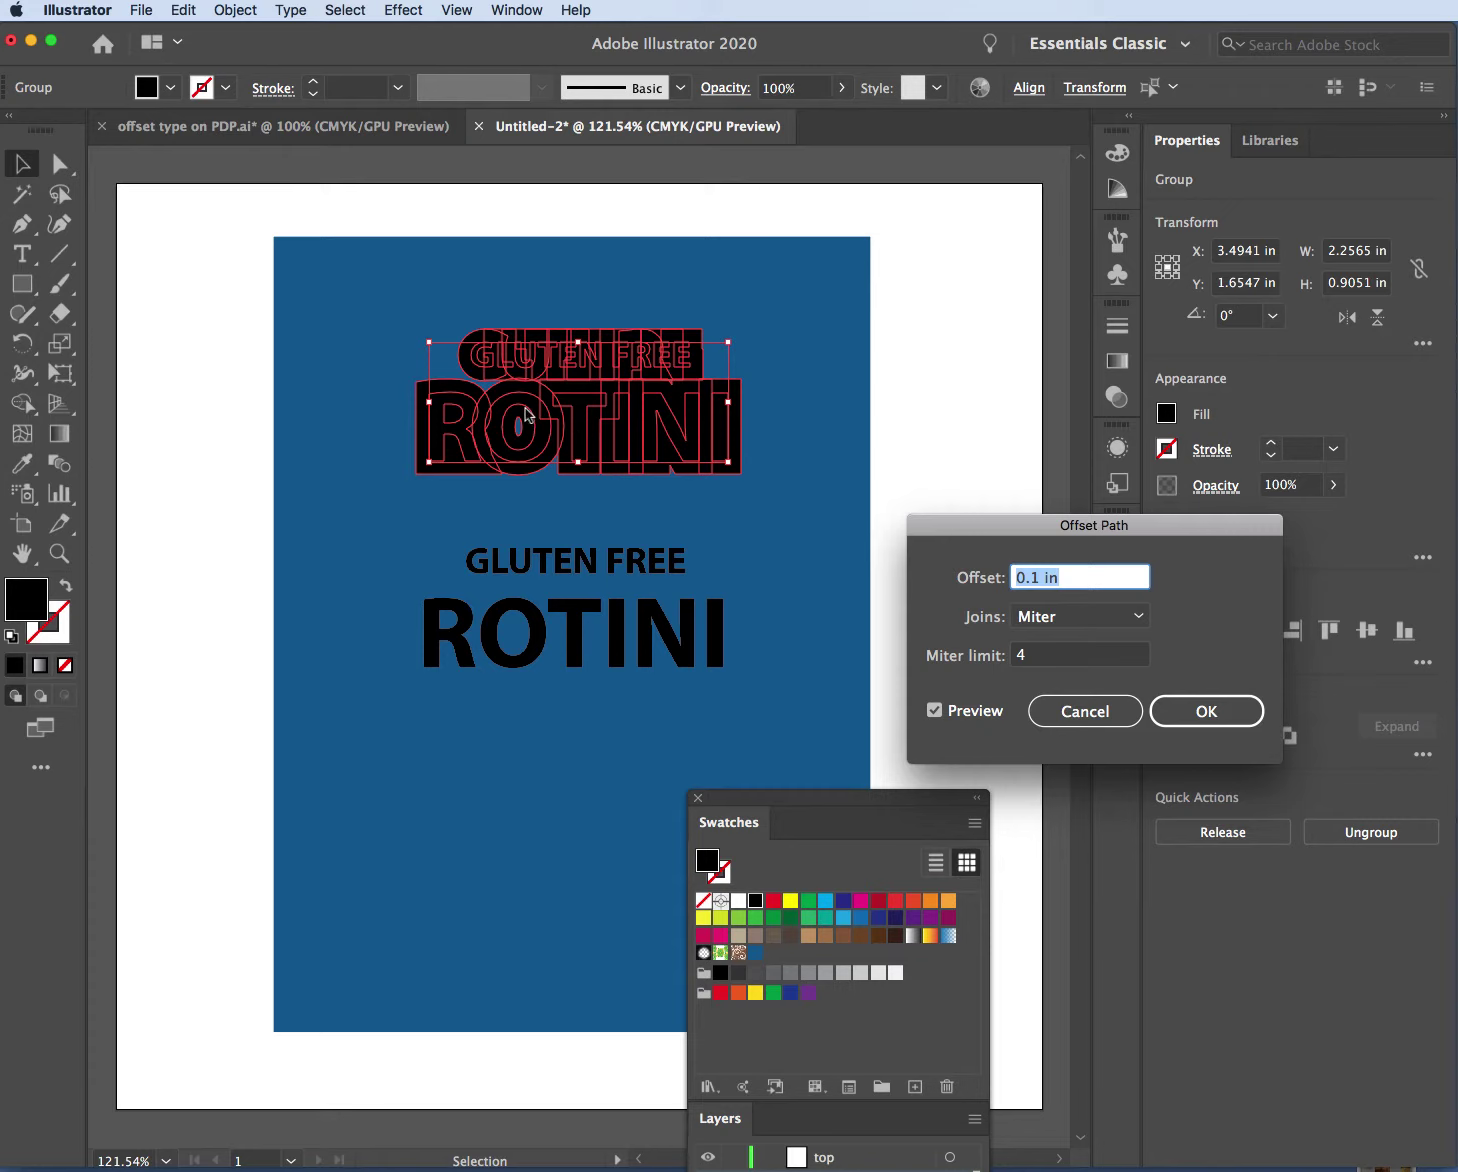
drag(998, 524, 909, 354)
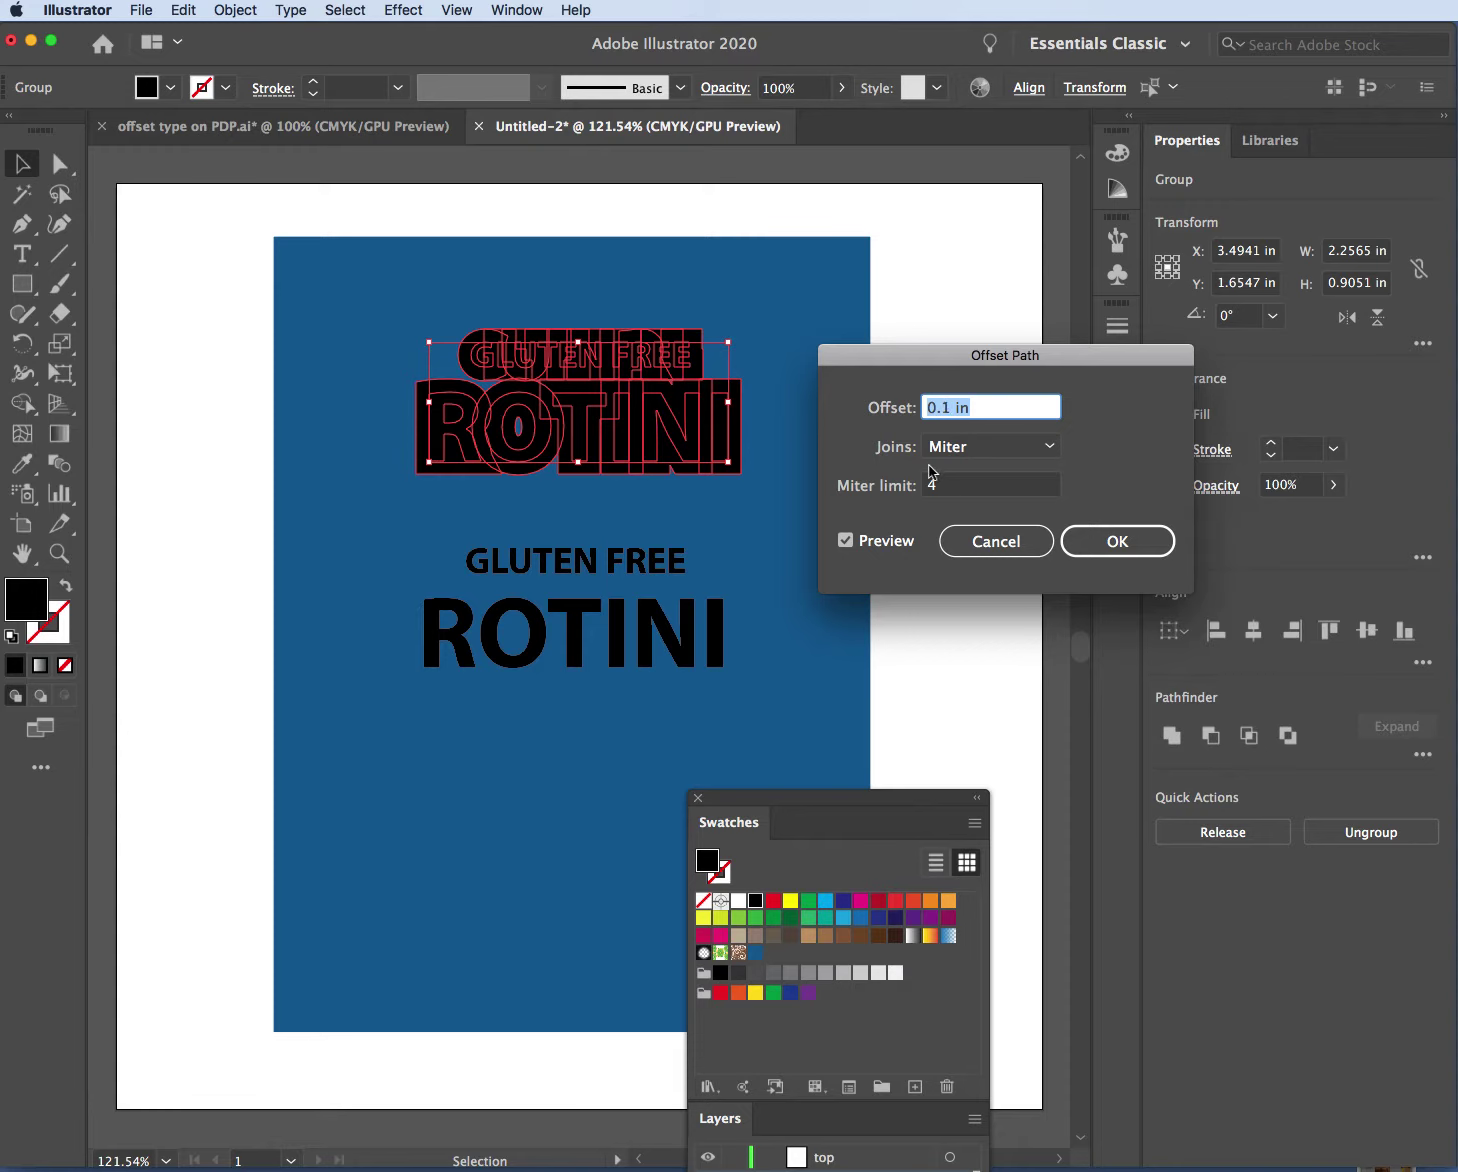
click(1051, 449)
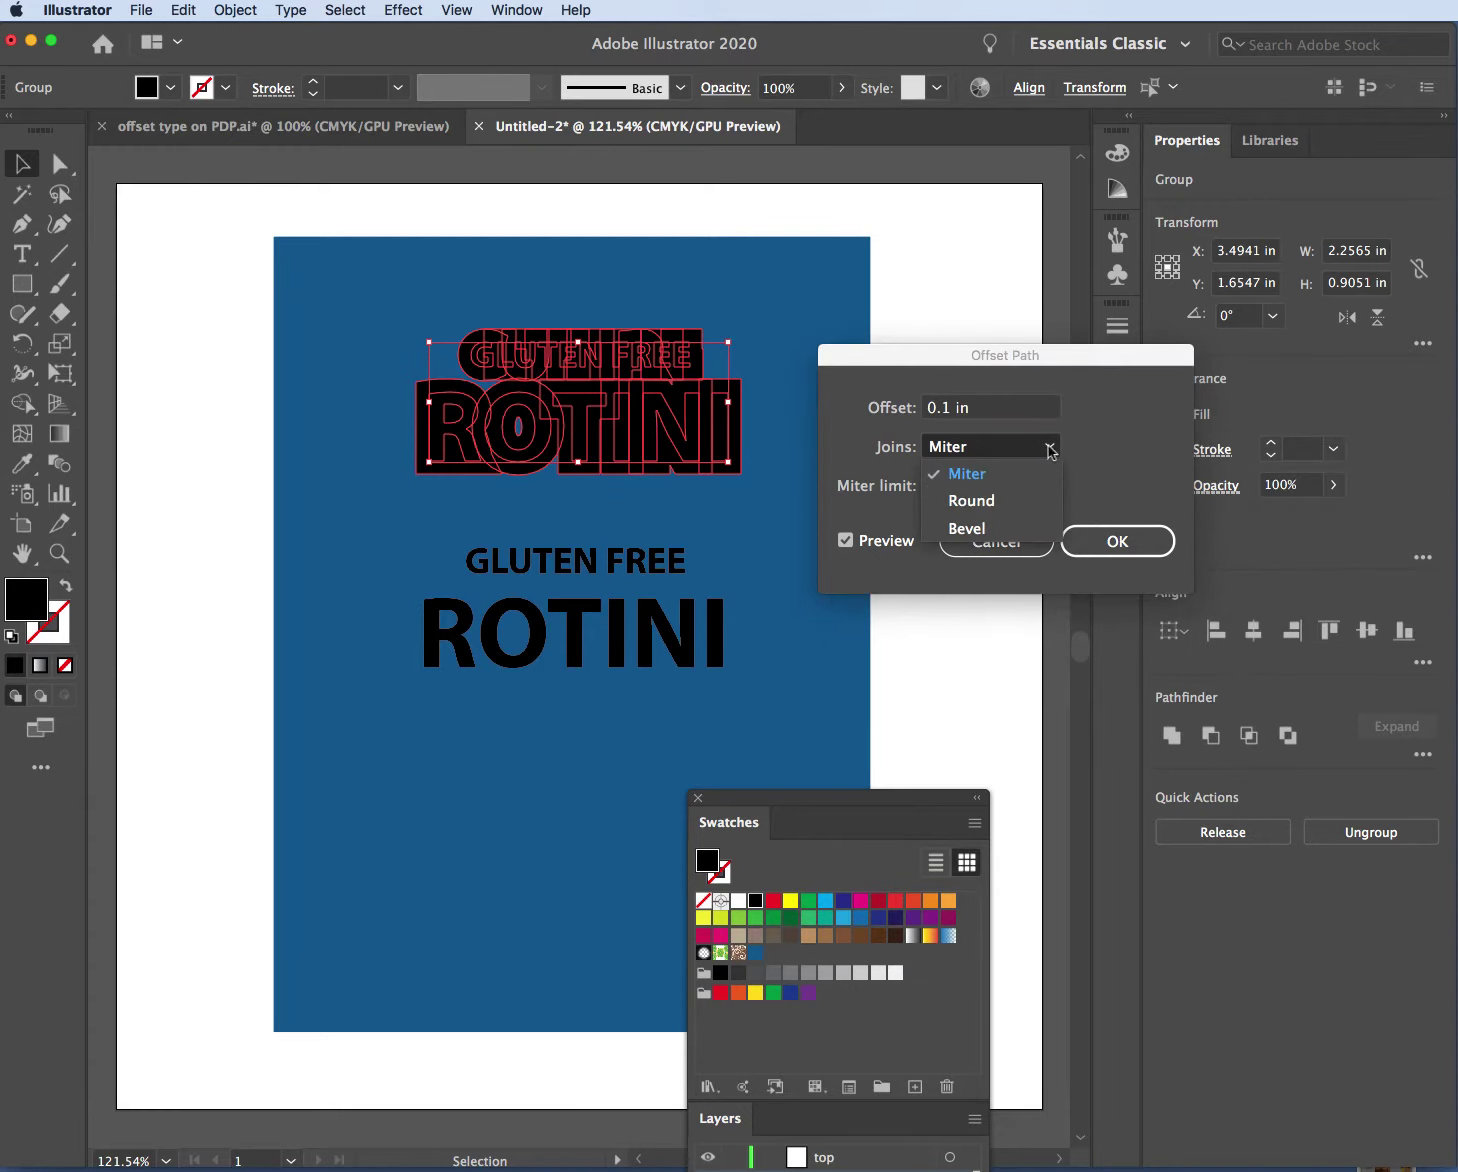
click(977, 502)
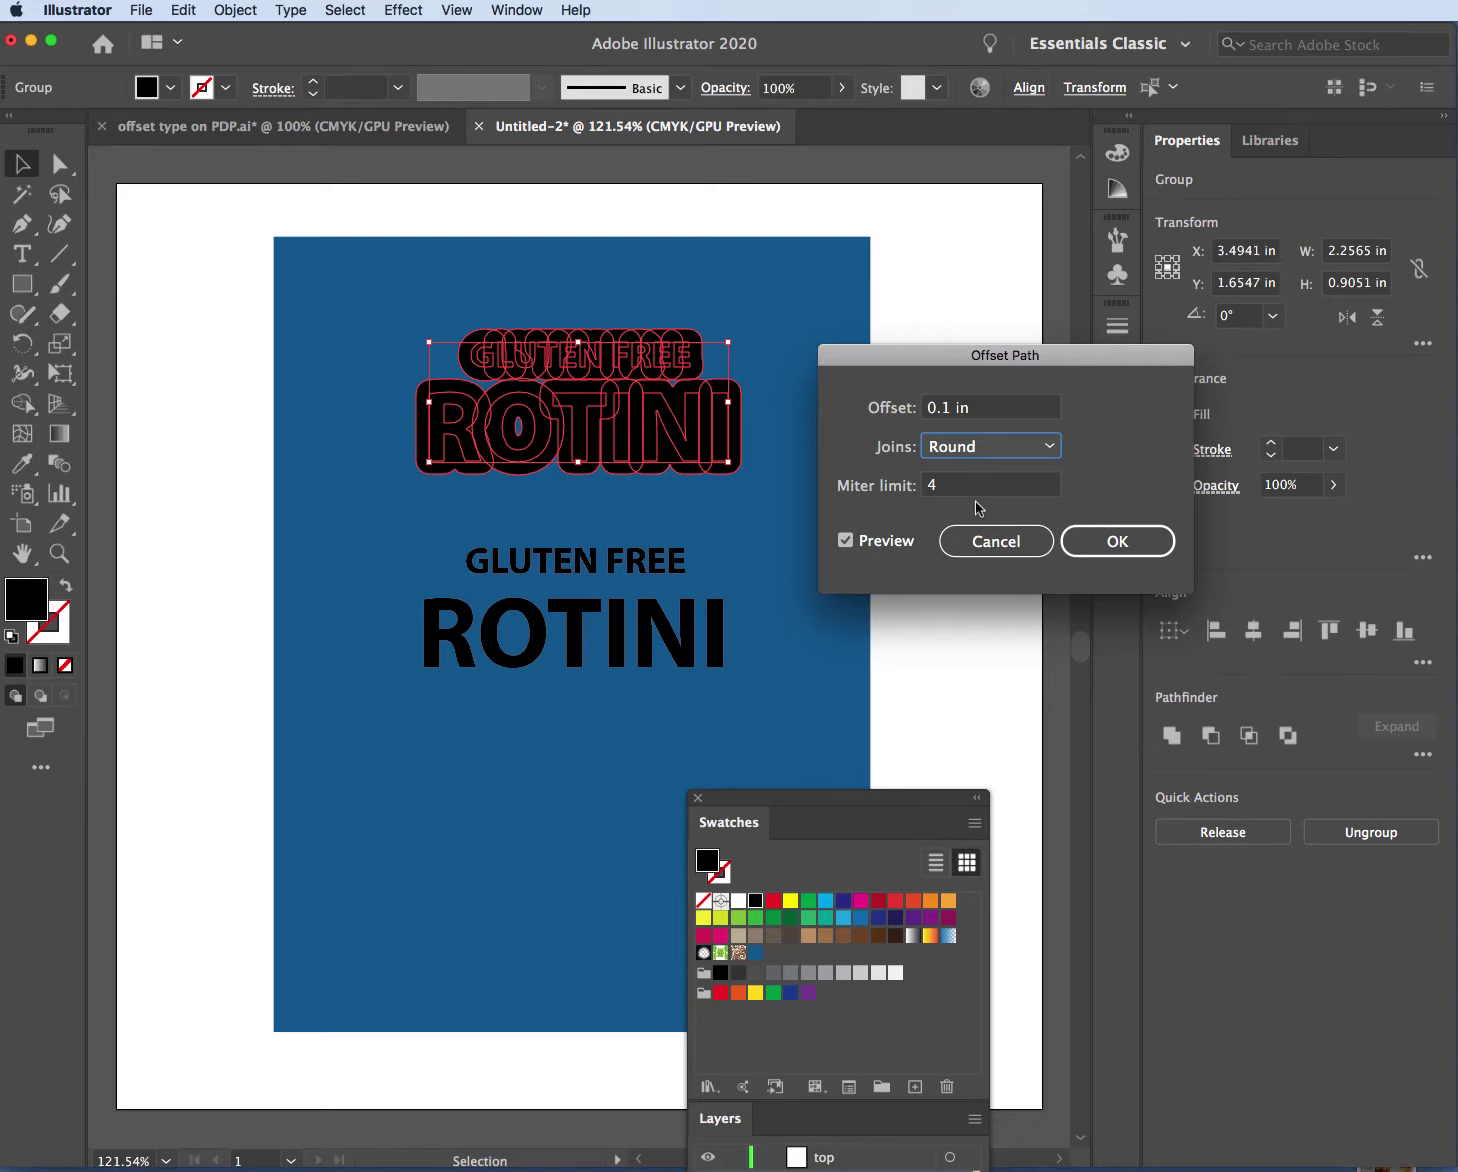
click(970, 448)
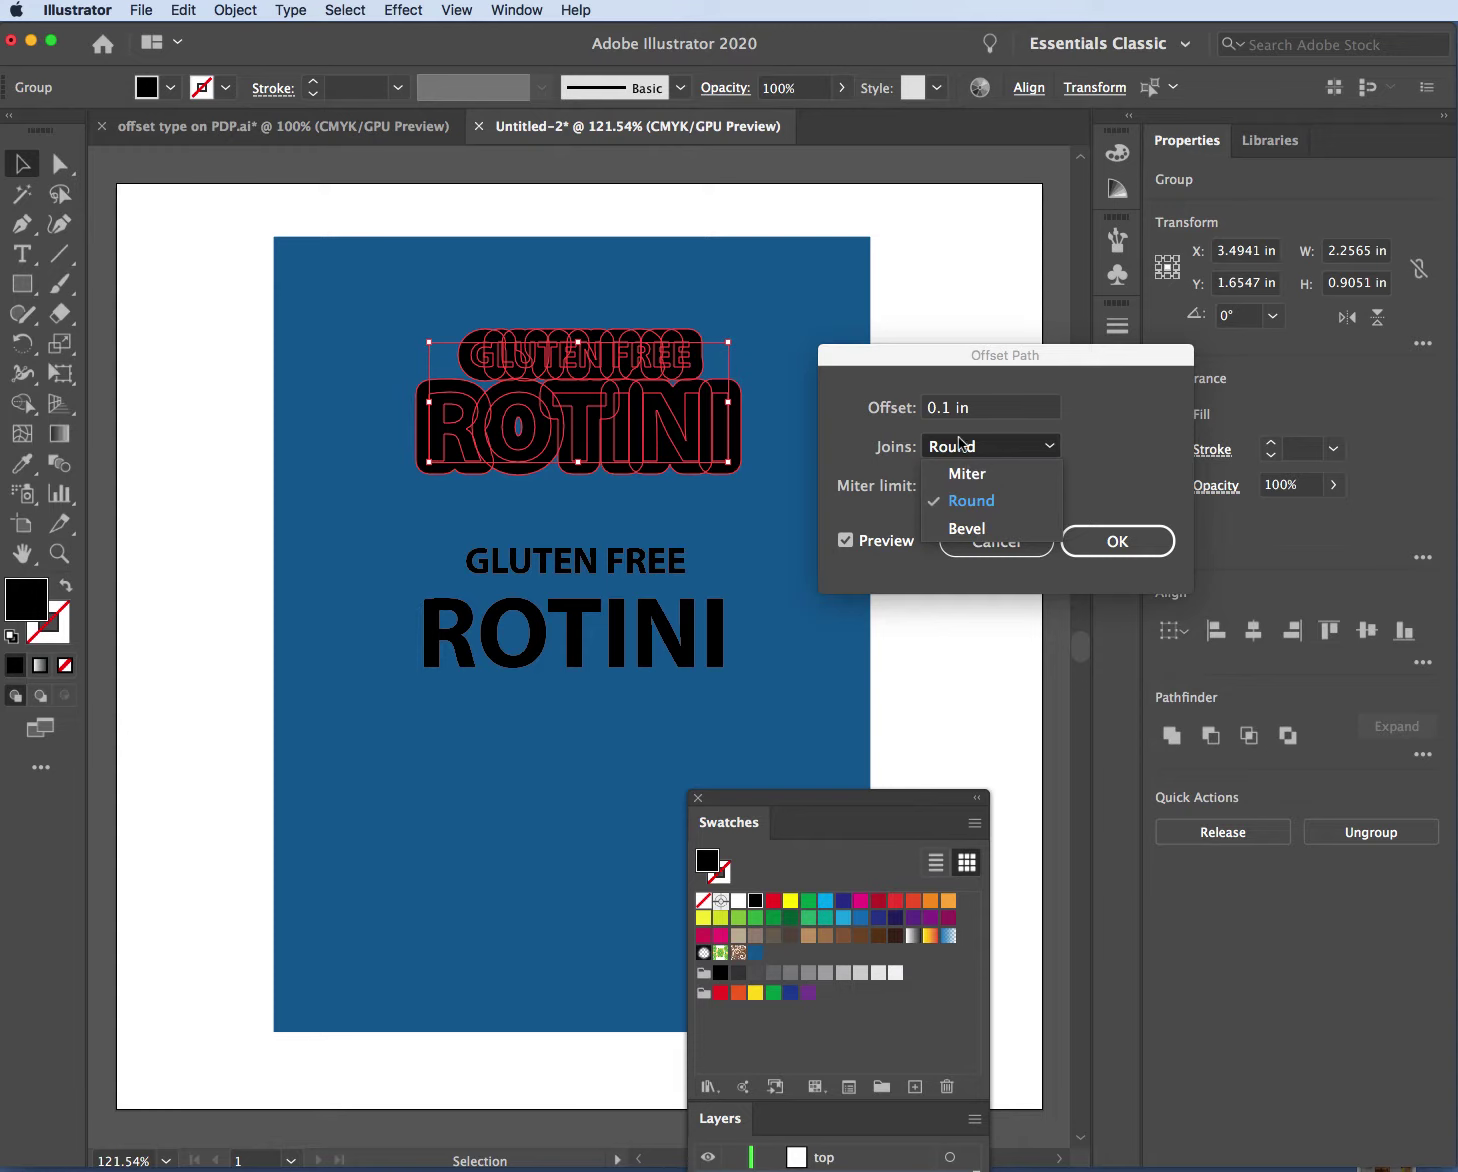
click(980, 502)
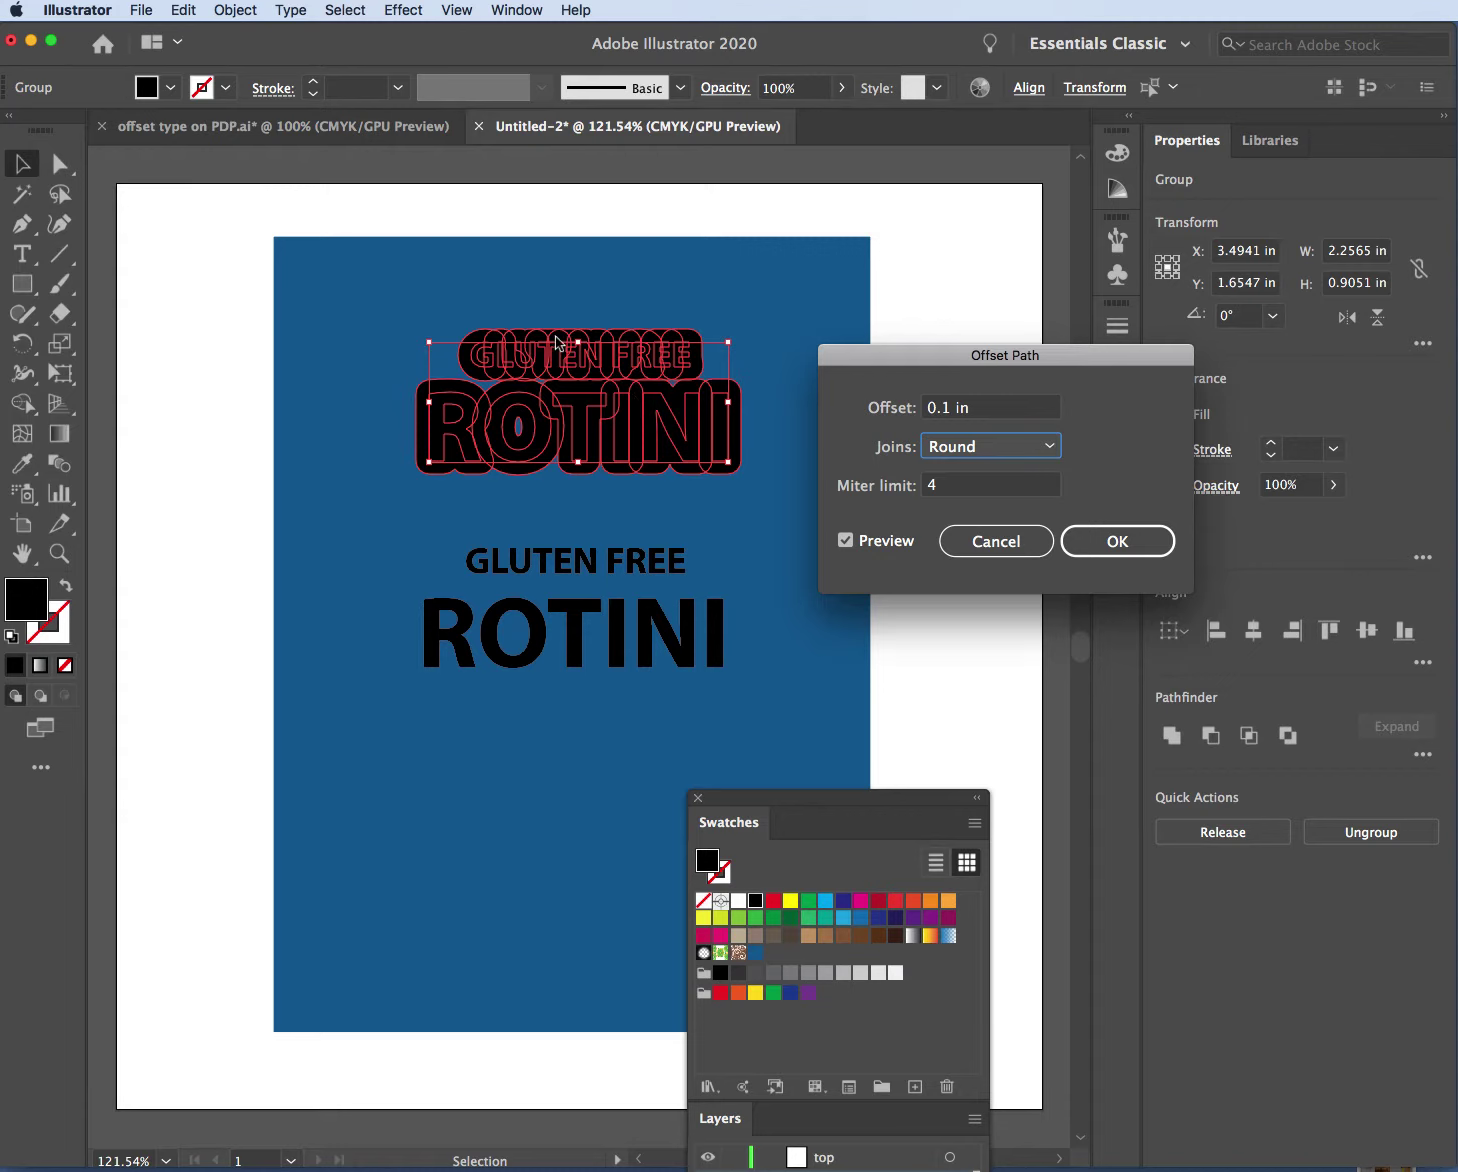
click(1112, 543)
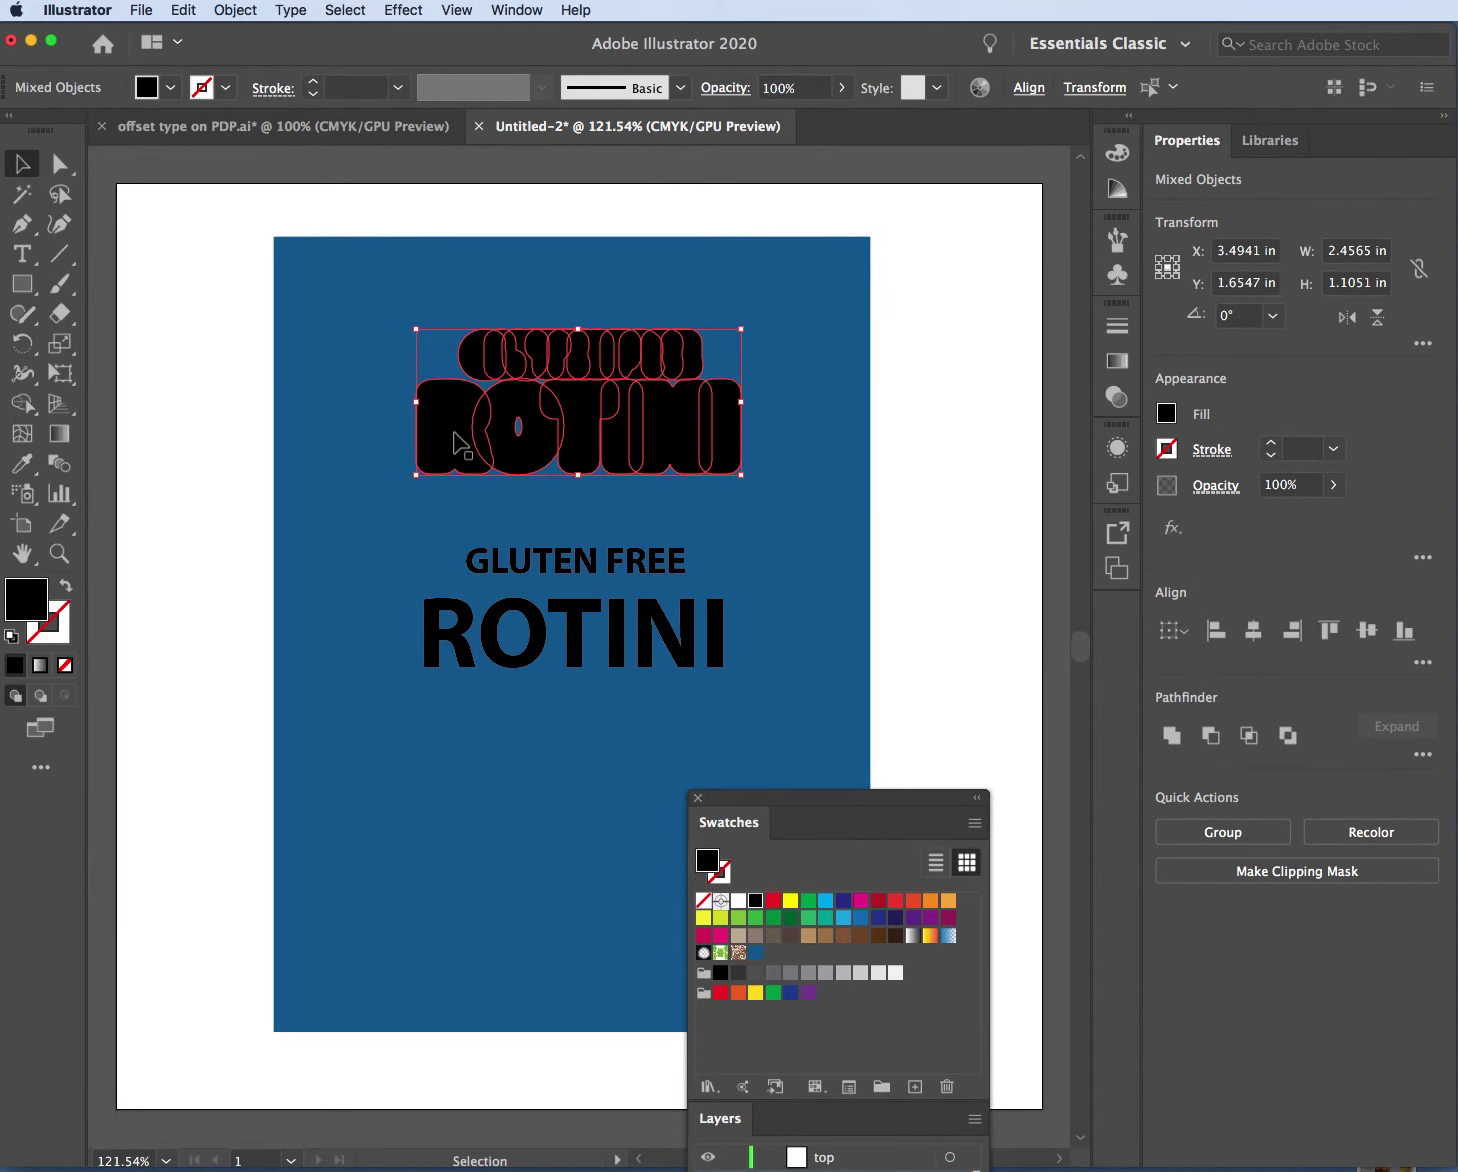
Move the Swatches/Layers panels beside the artboard and select the ROTINI and GLUTEN FREE offset shapes
drag(818, 796, 1036, 248)
click(679, 213)
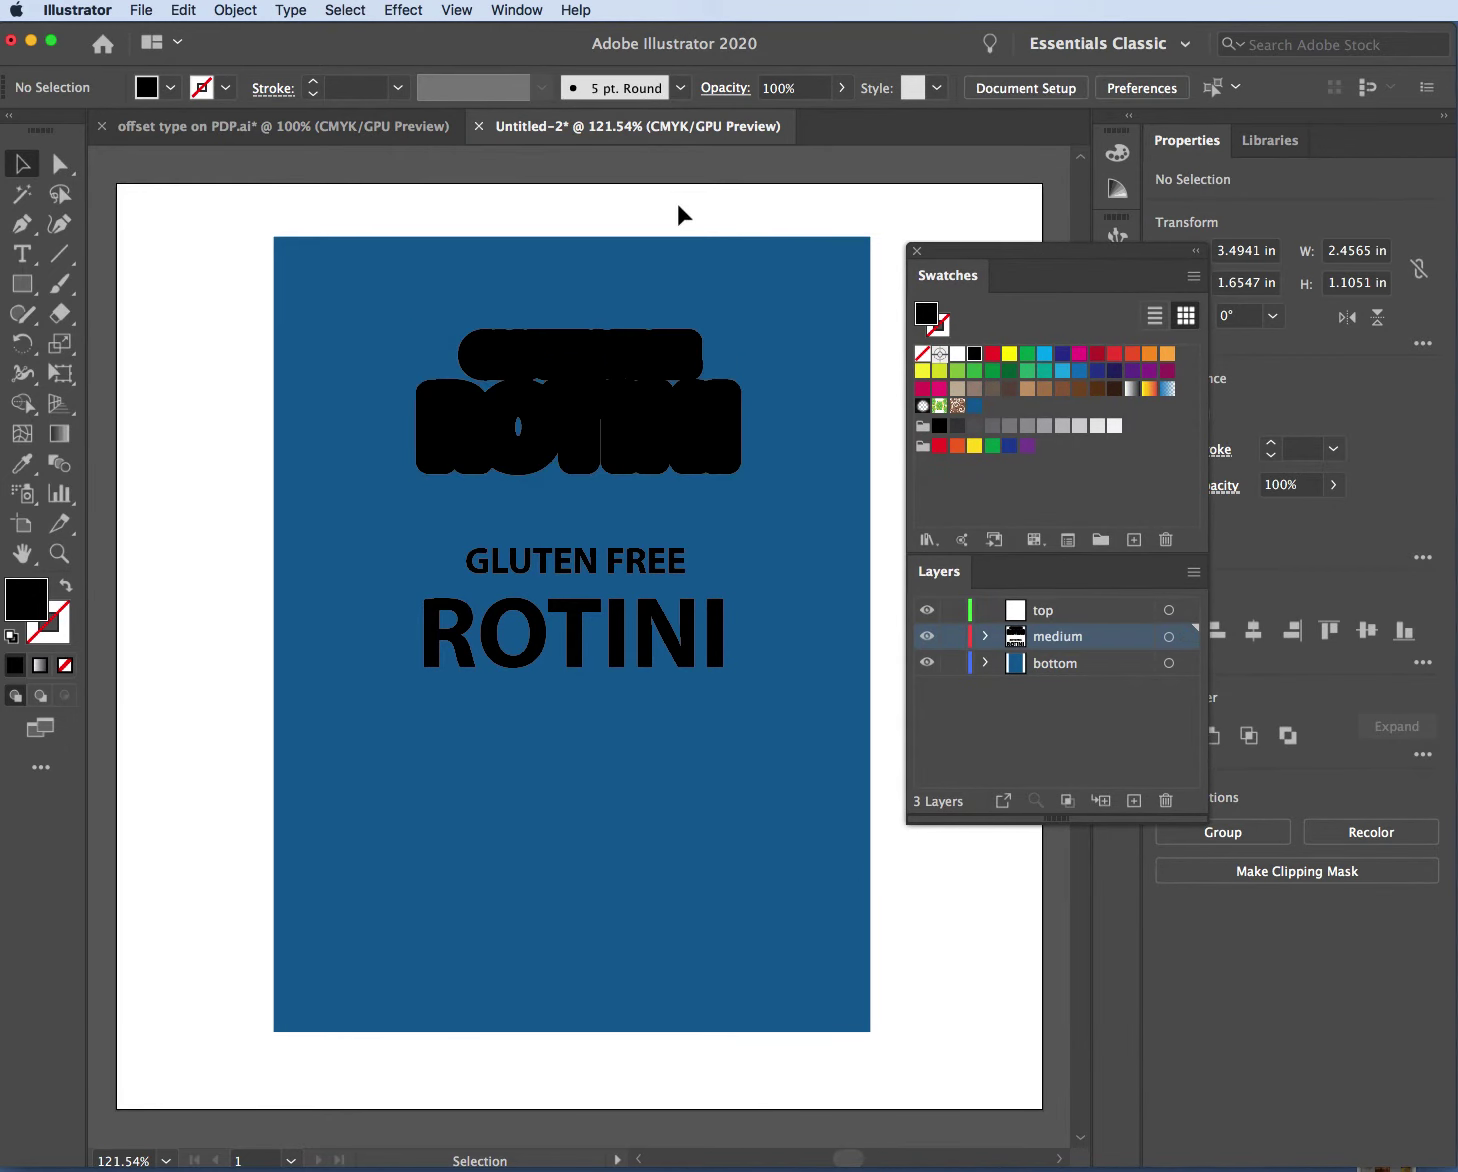
click(482, 462)
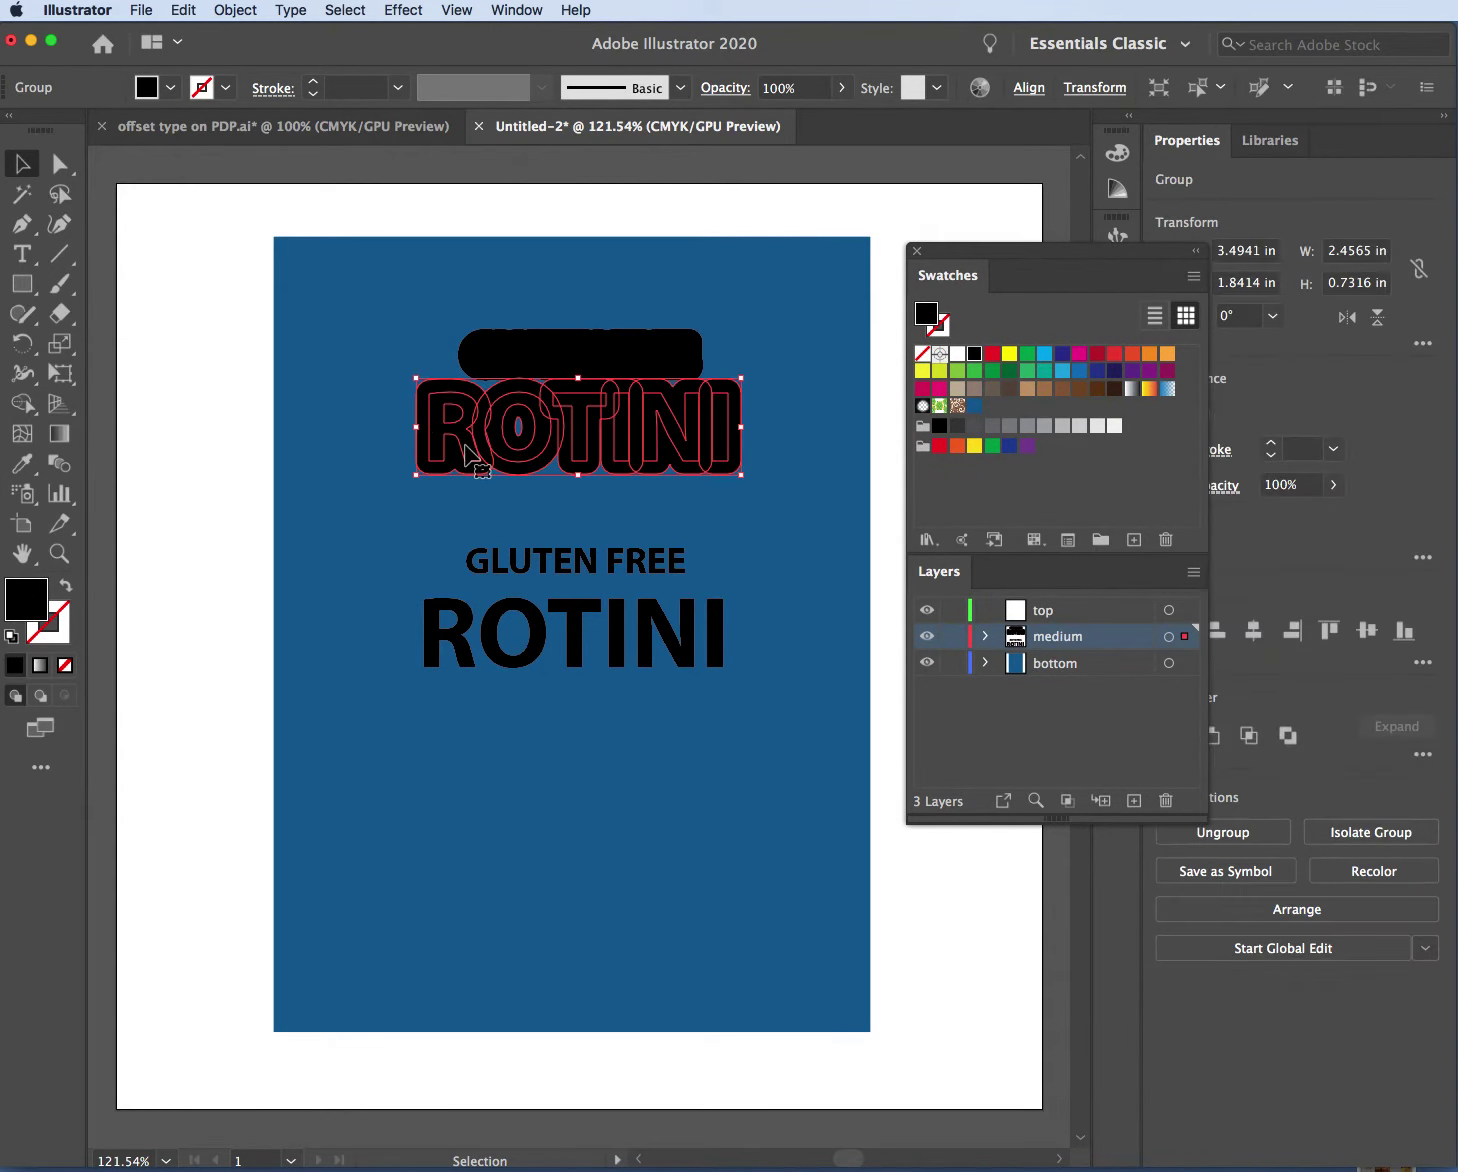
click(530, 350)
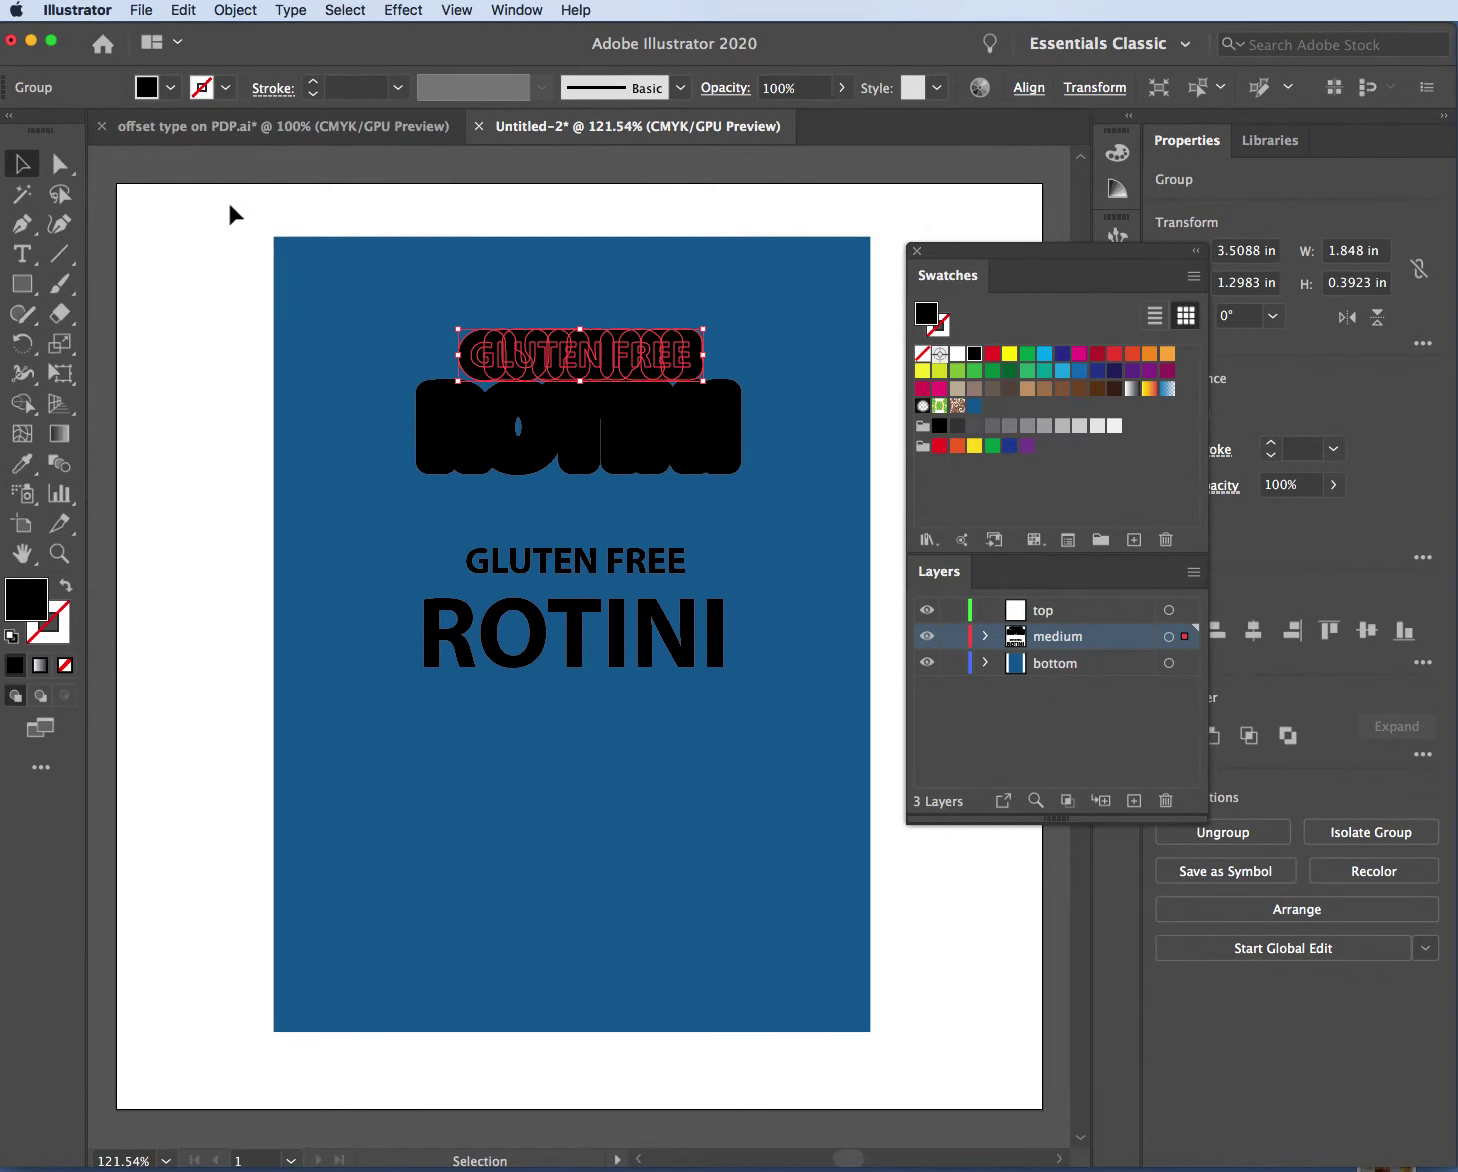
click(503, 11)
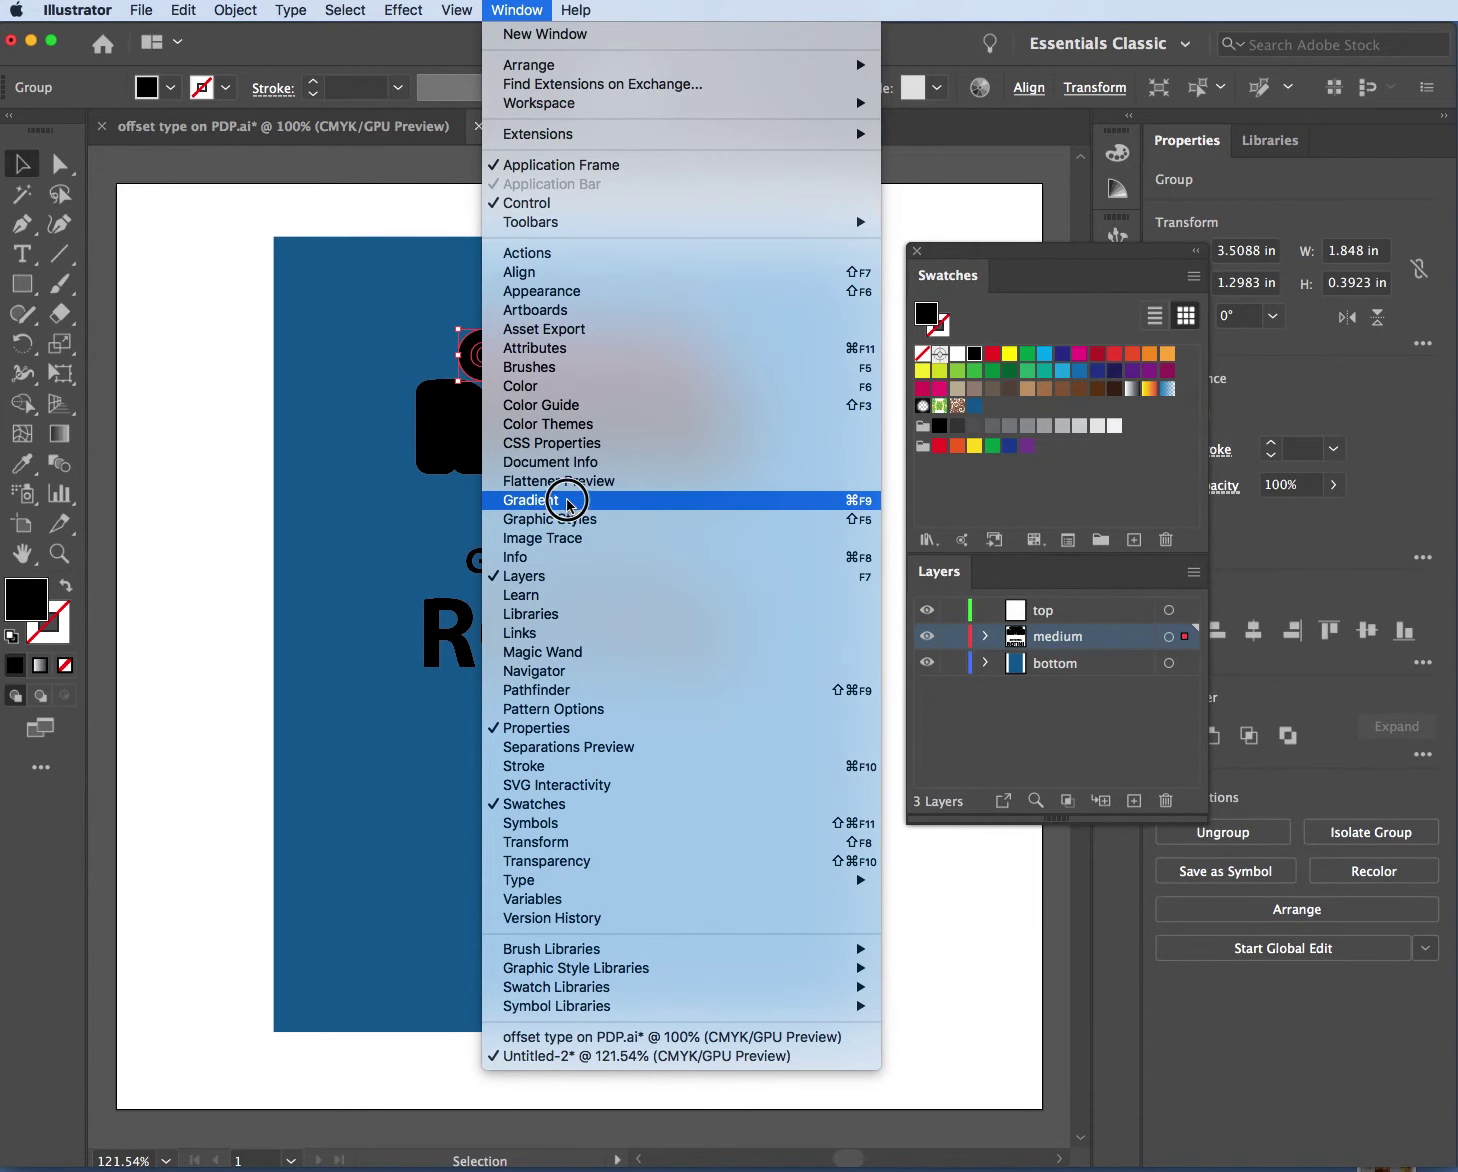
Unite the GLUTEN FREE outline pieces and the ROTINI outline letters into single shapes with Pathfinder
click(575, 692)
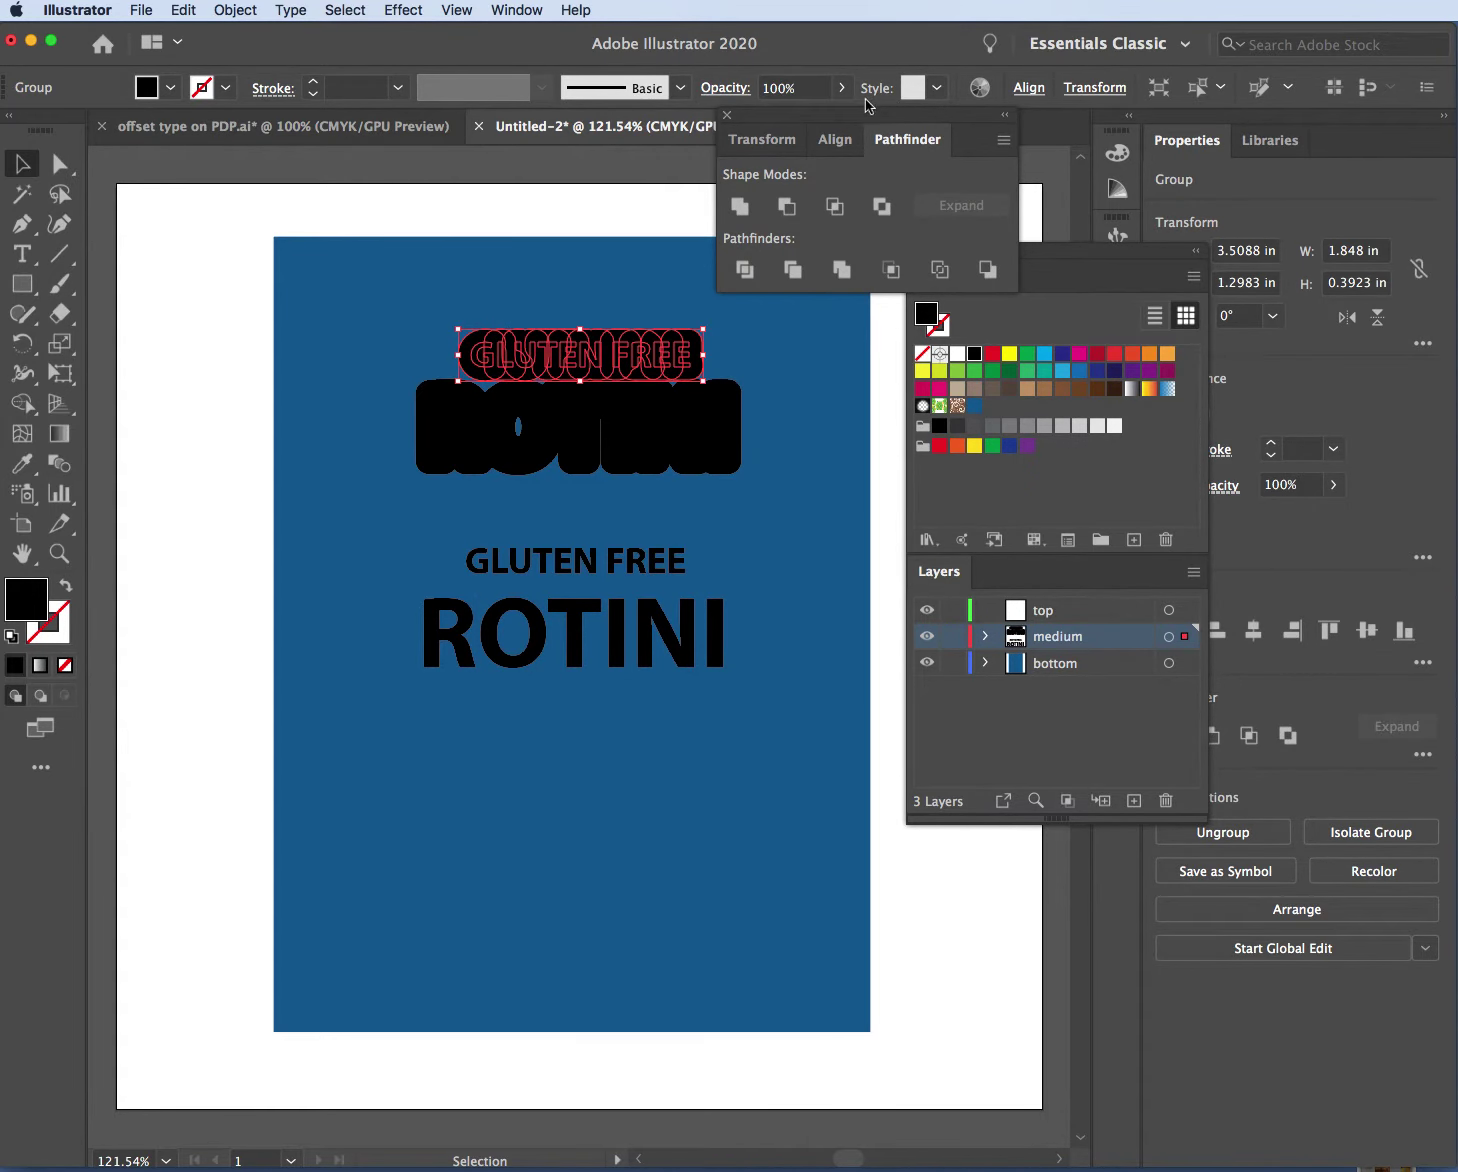
drag(853, 120, 862, 868)
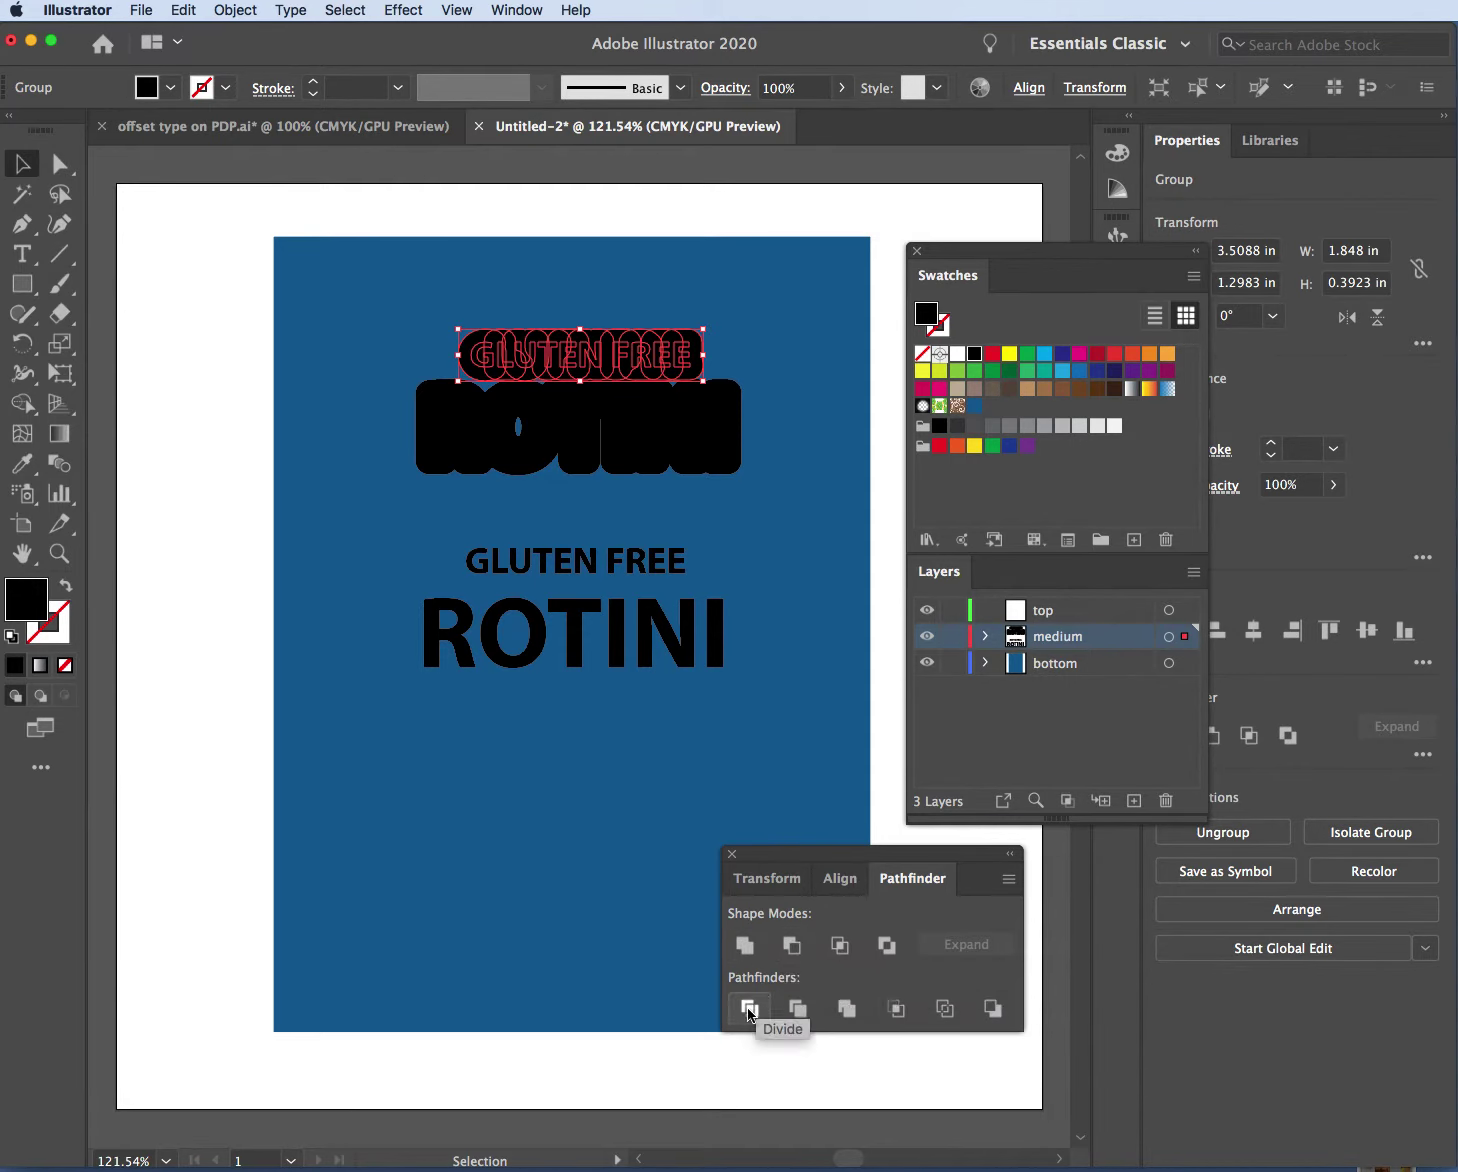
click(744, 946)
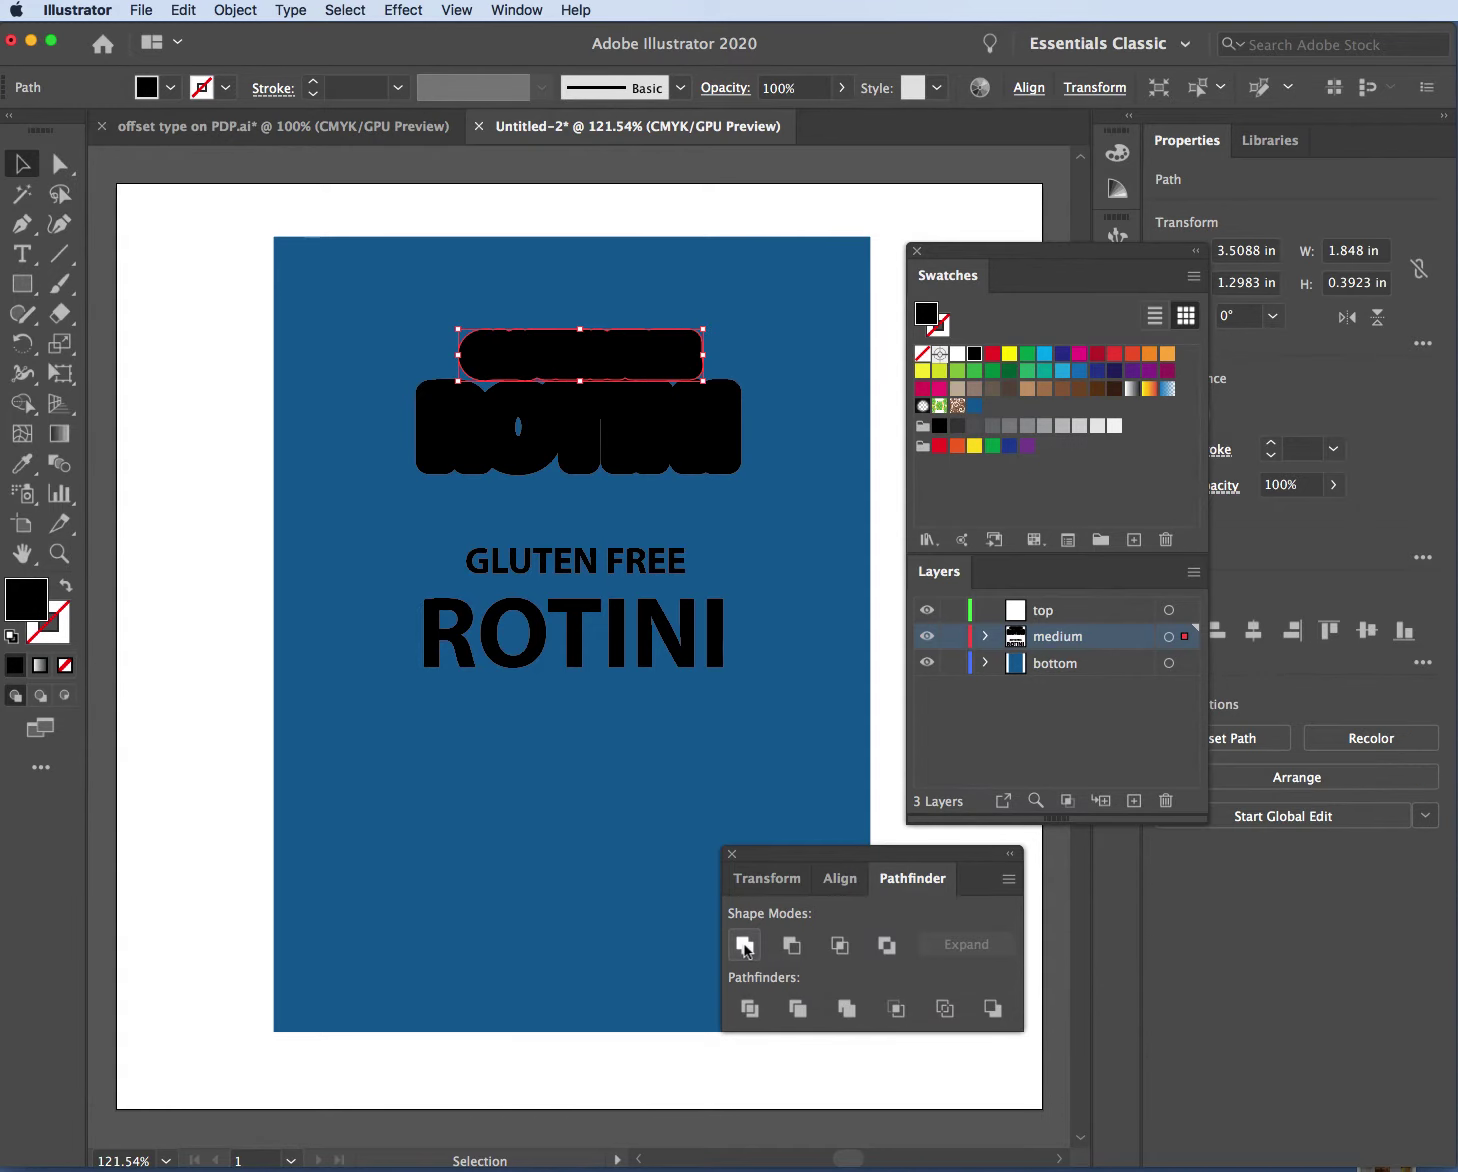
click(628, 420)
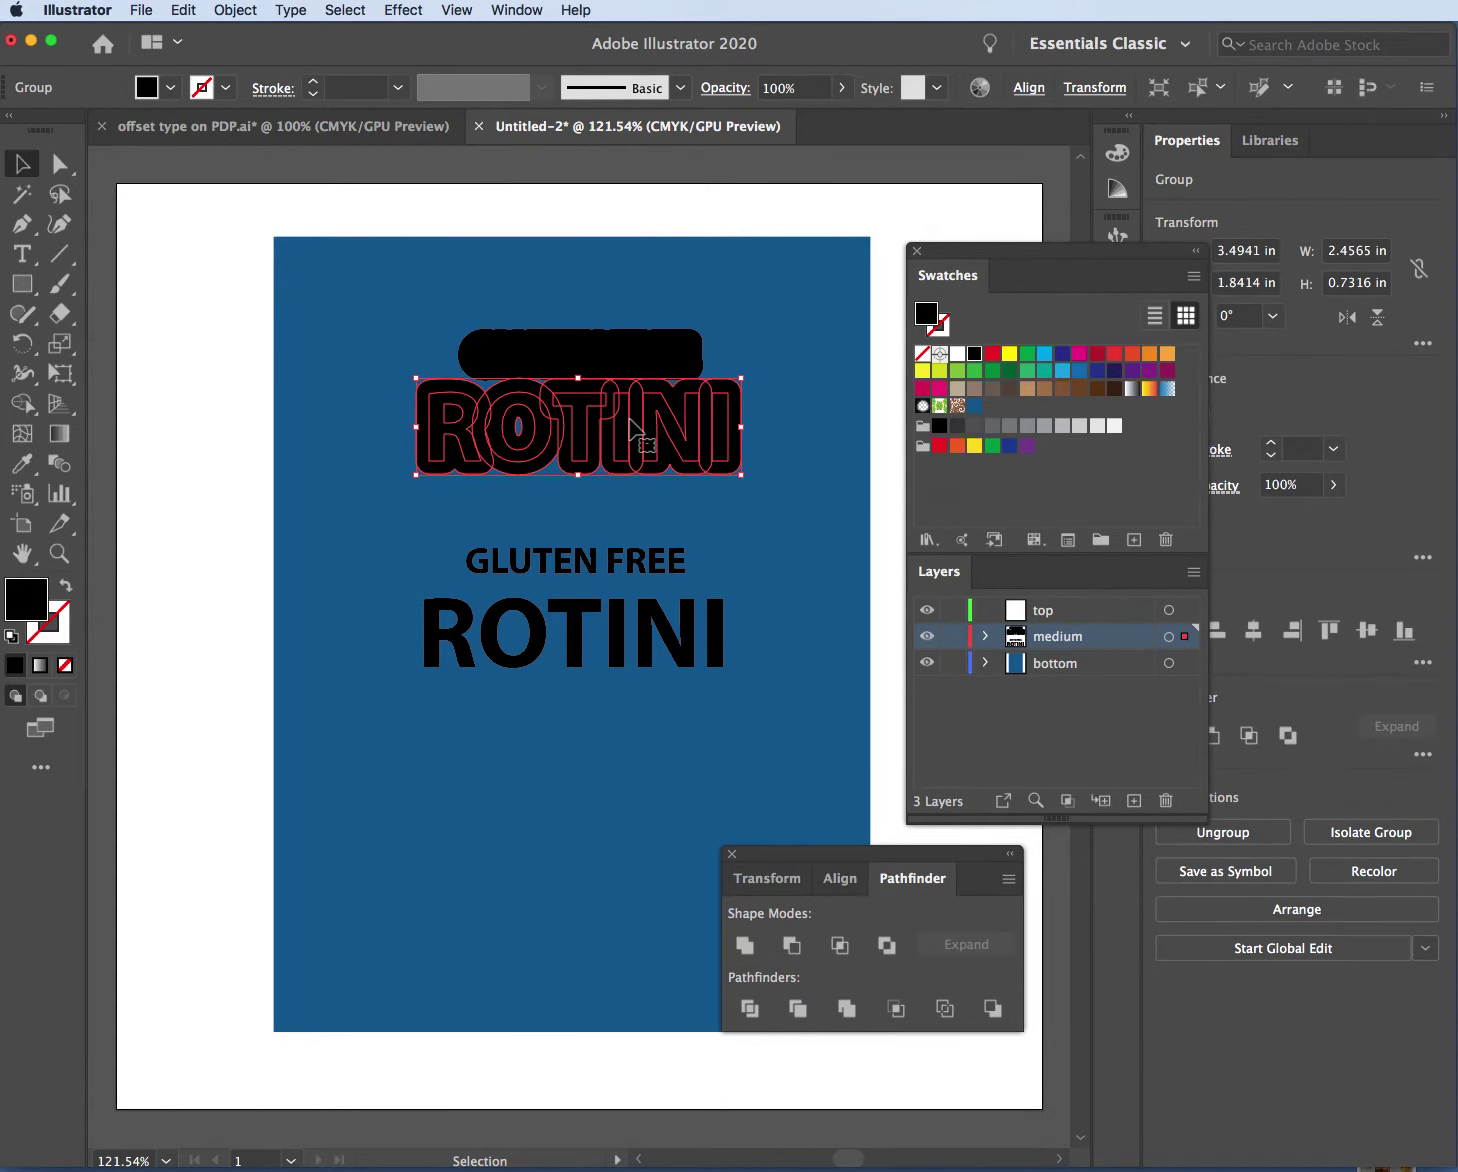
click(744, 946)
Nudge the merged GLUTEN FREE pill shape slightly upward
click(219, 290)
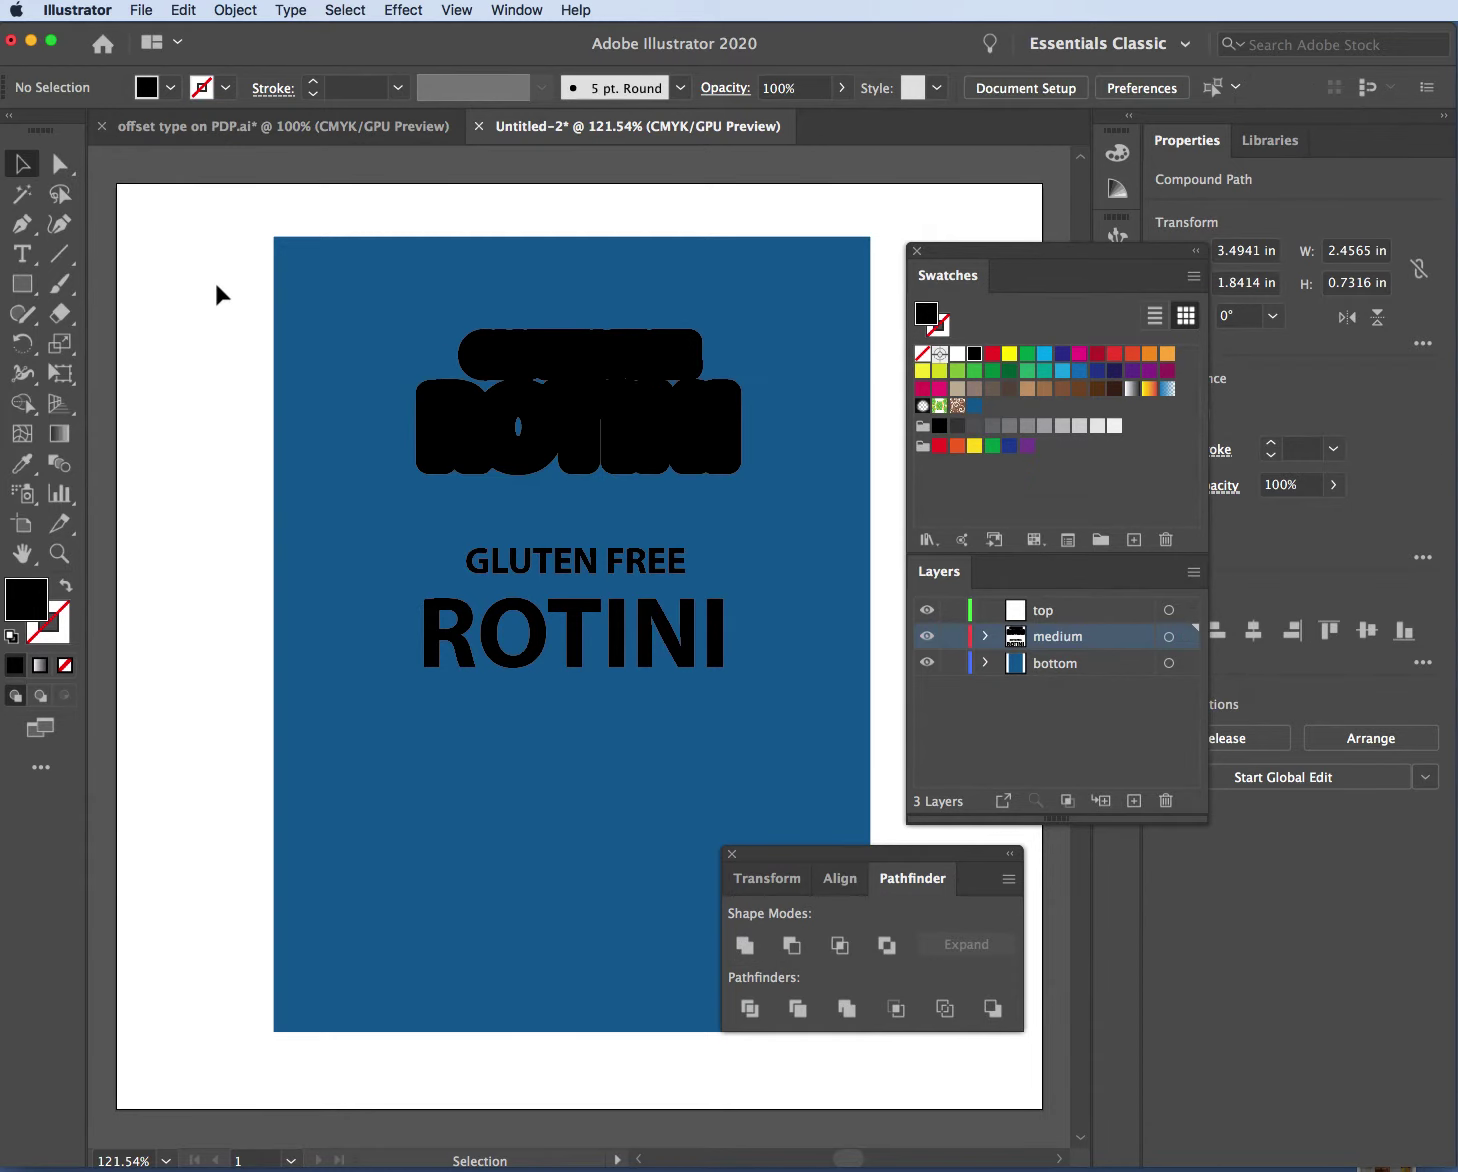
click(513, 357)
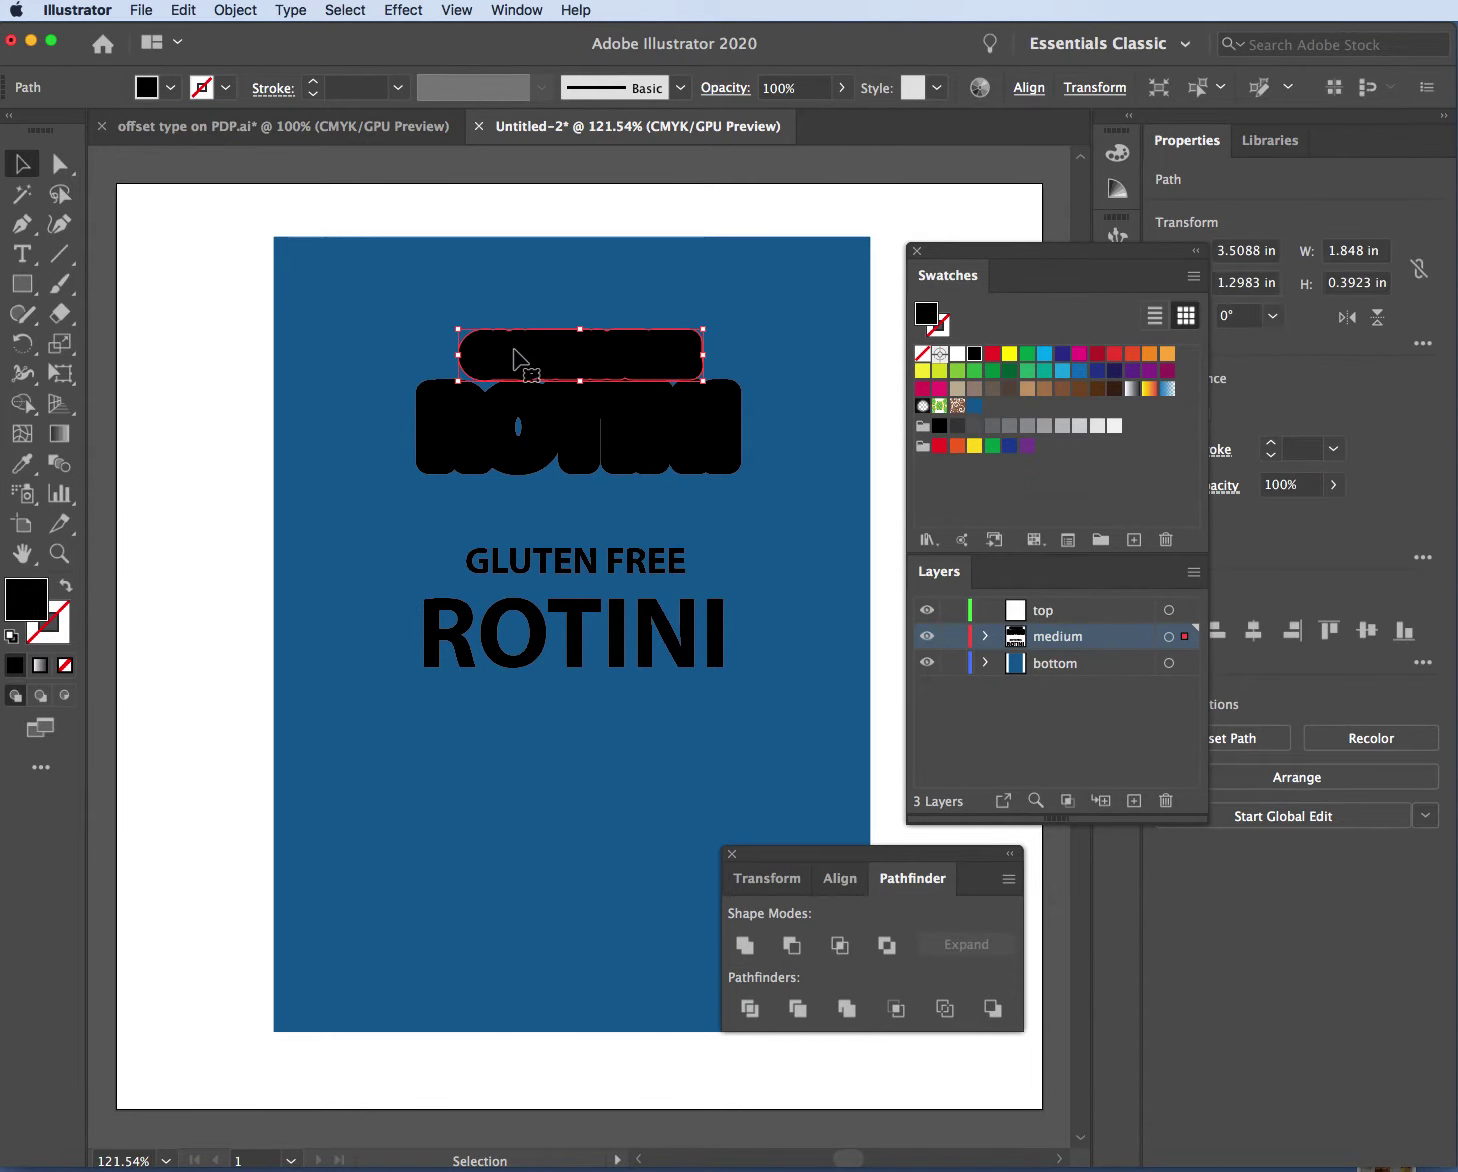
drag(513, 357, 515, 352)
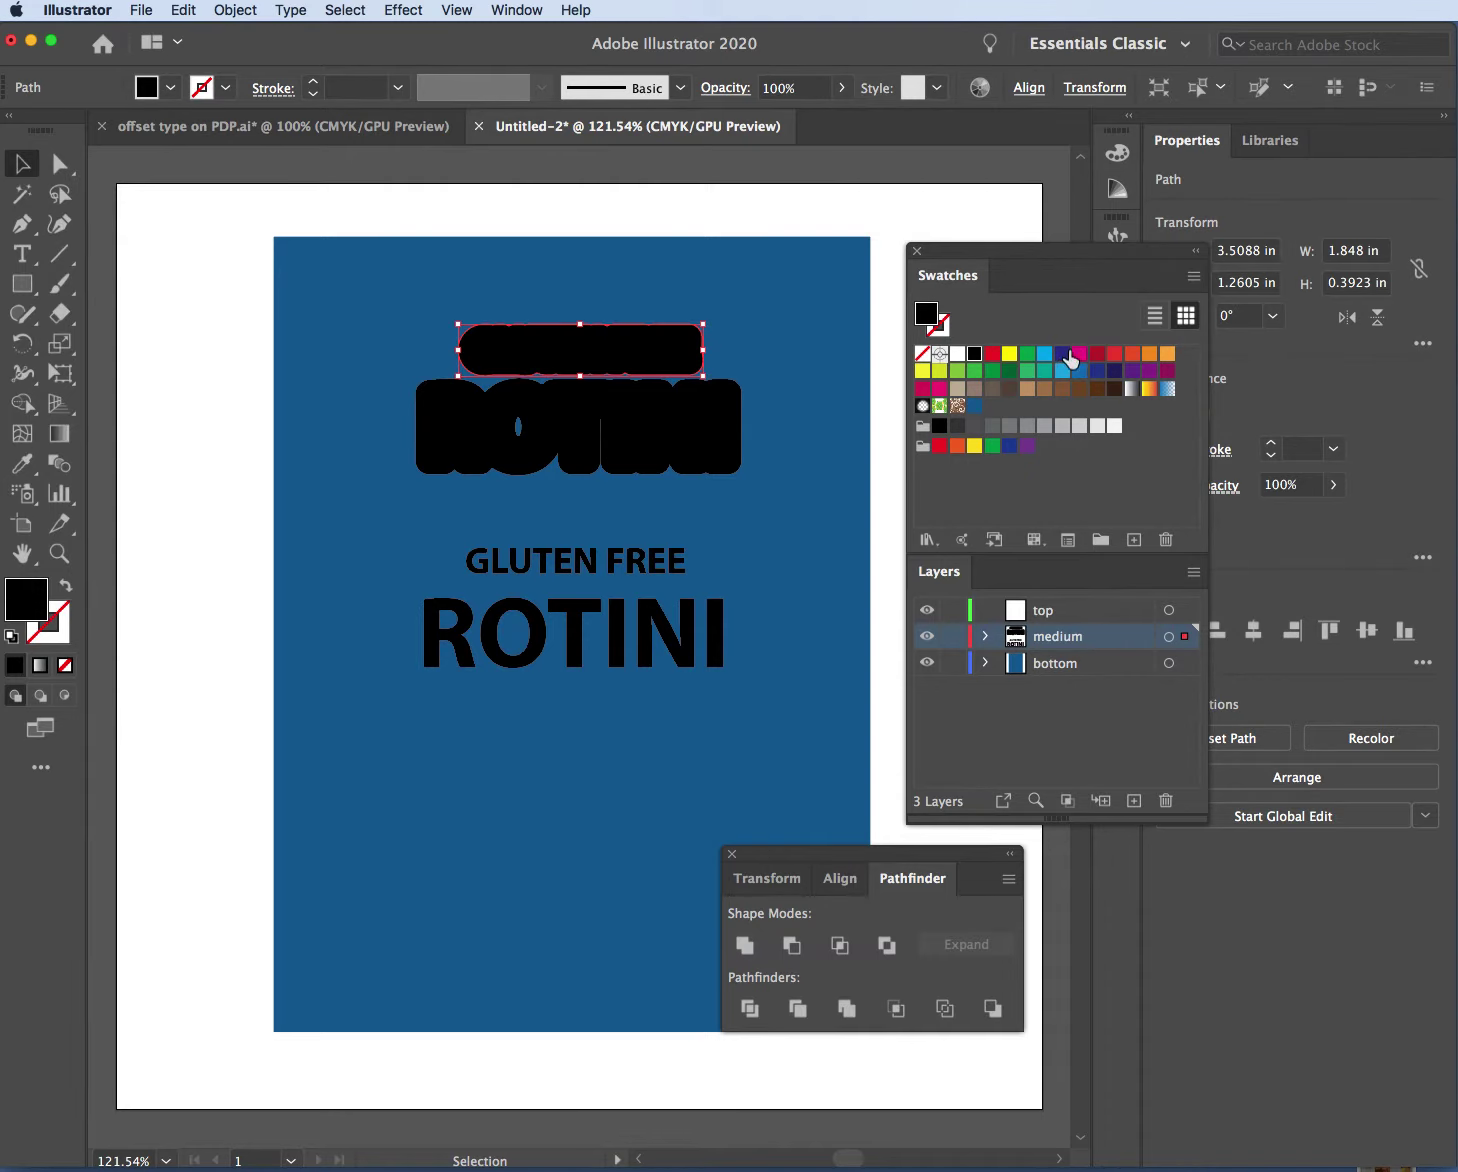
Fill the GLUTEN FREE pill orange and the black ROTINI backing shape red
click(1149, 355)
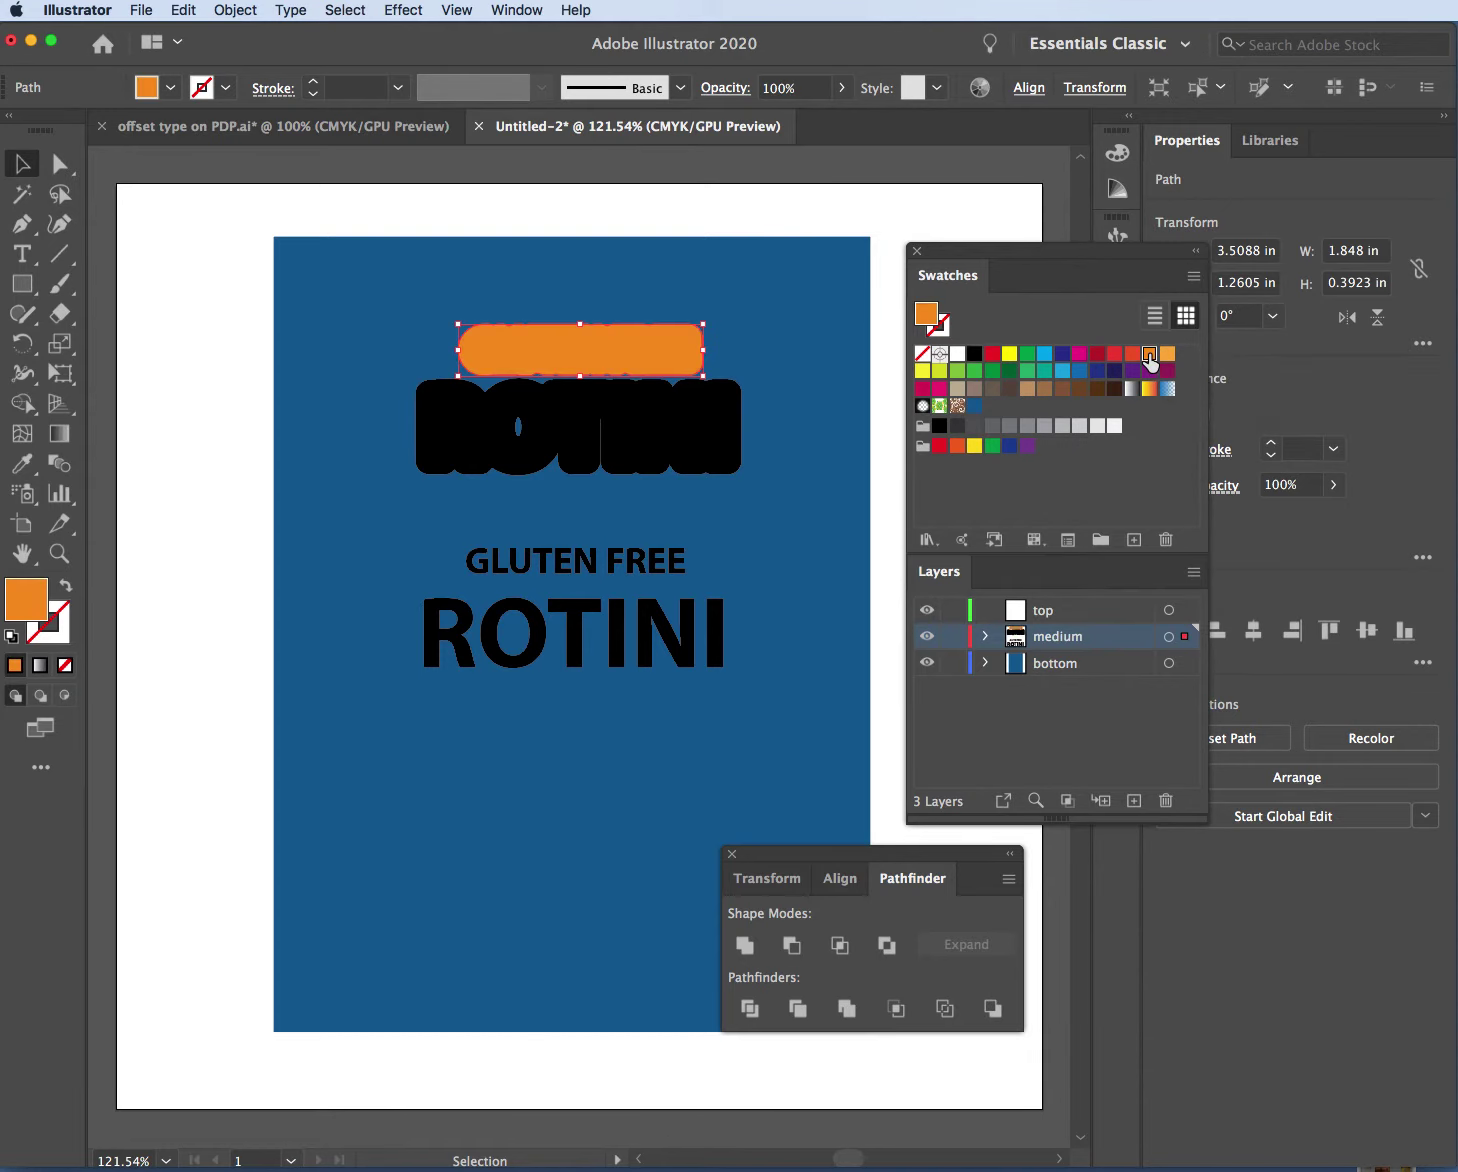
click(736, 445)
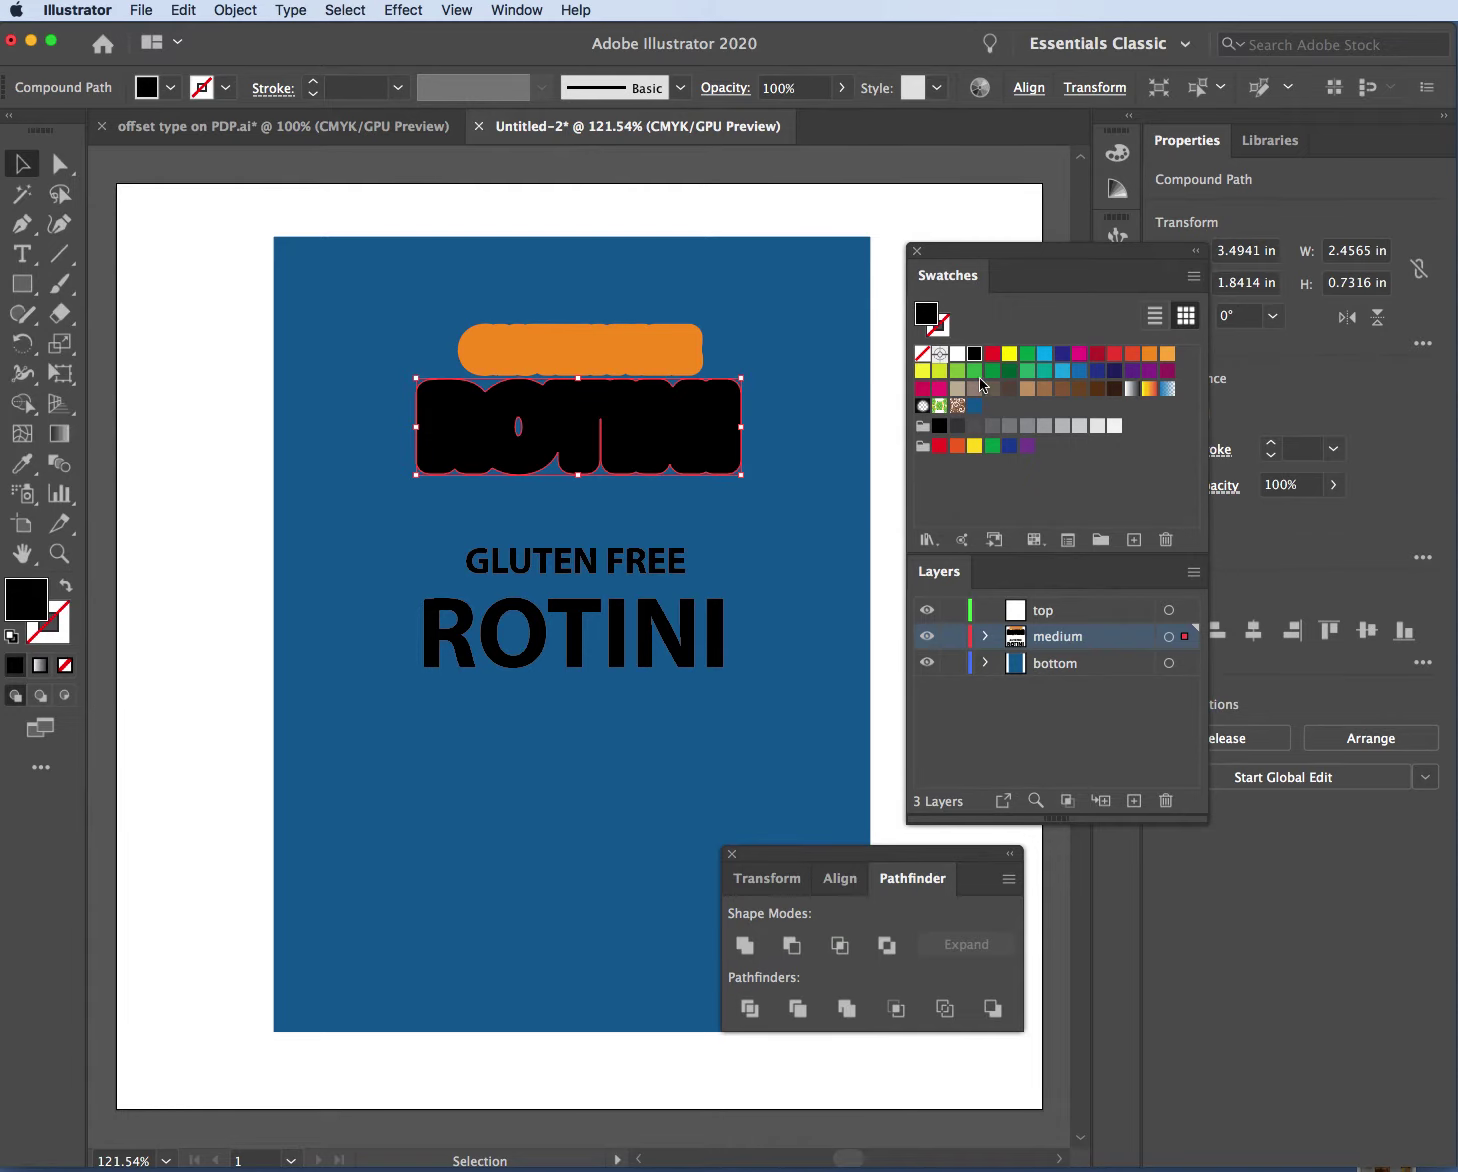
click(940, 447)
click(516, 214)
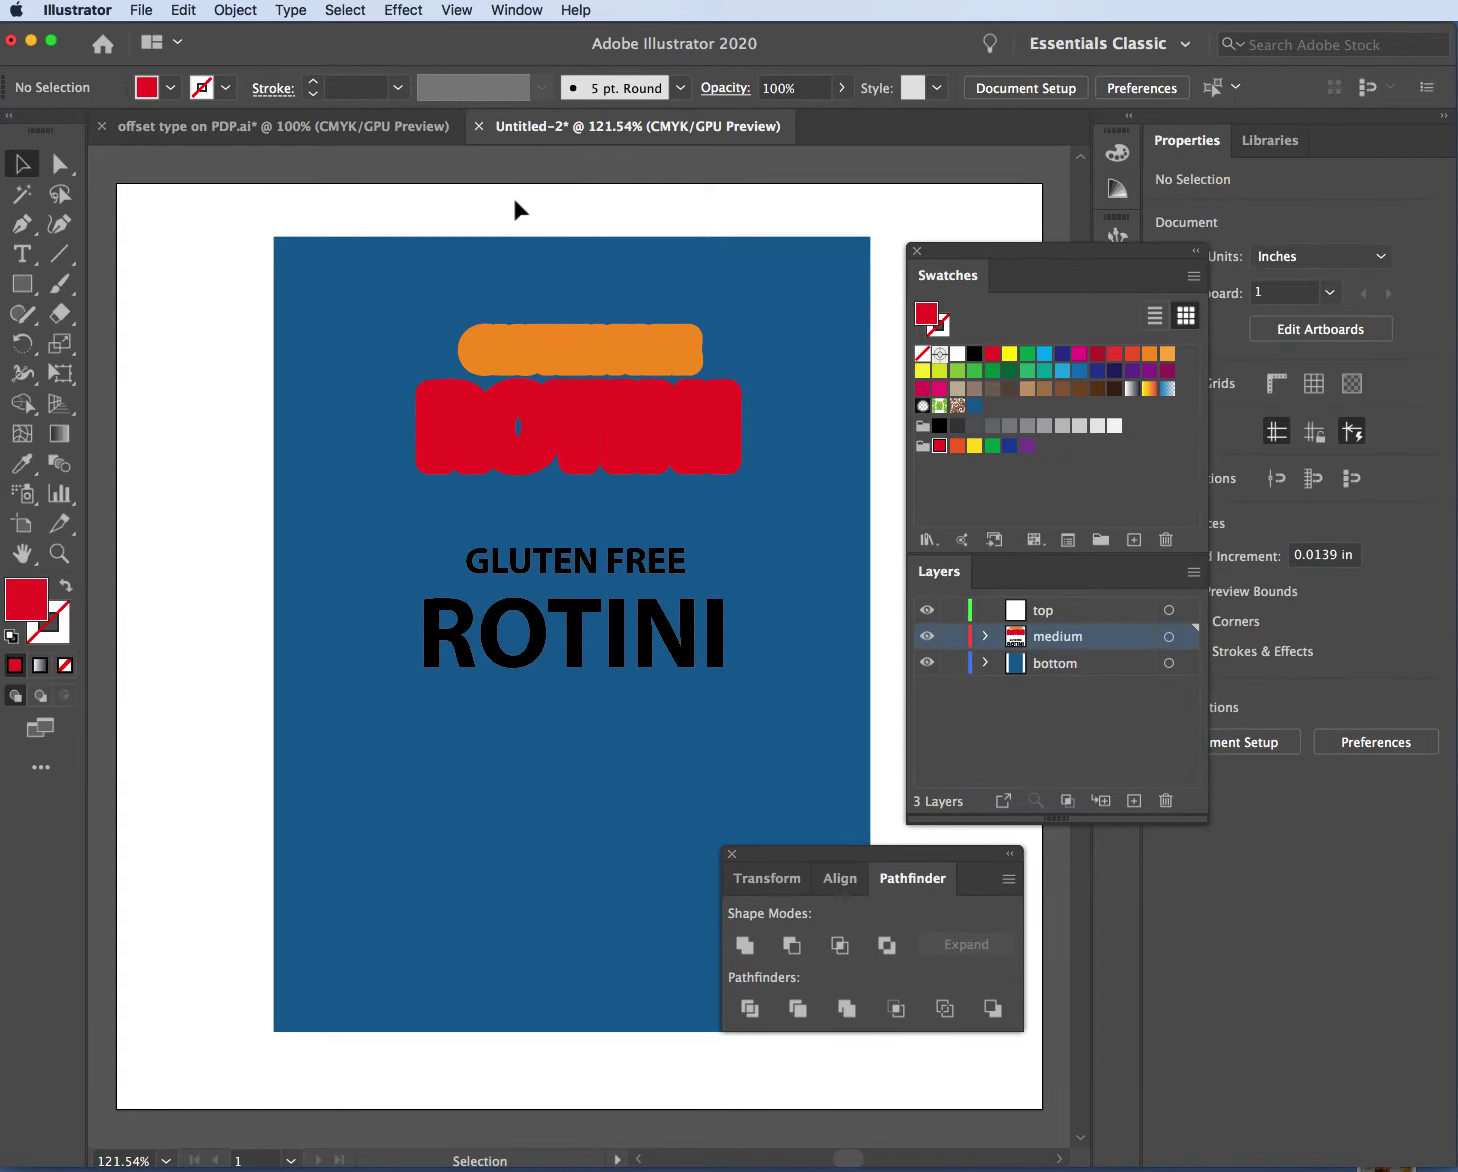
Move the GLUTEN FREE text onto the orange pill and the ROTINI text onto the red shape
click(664, 580)
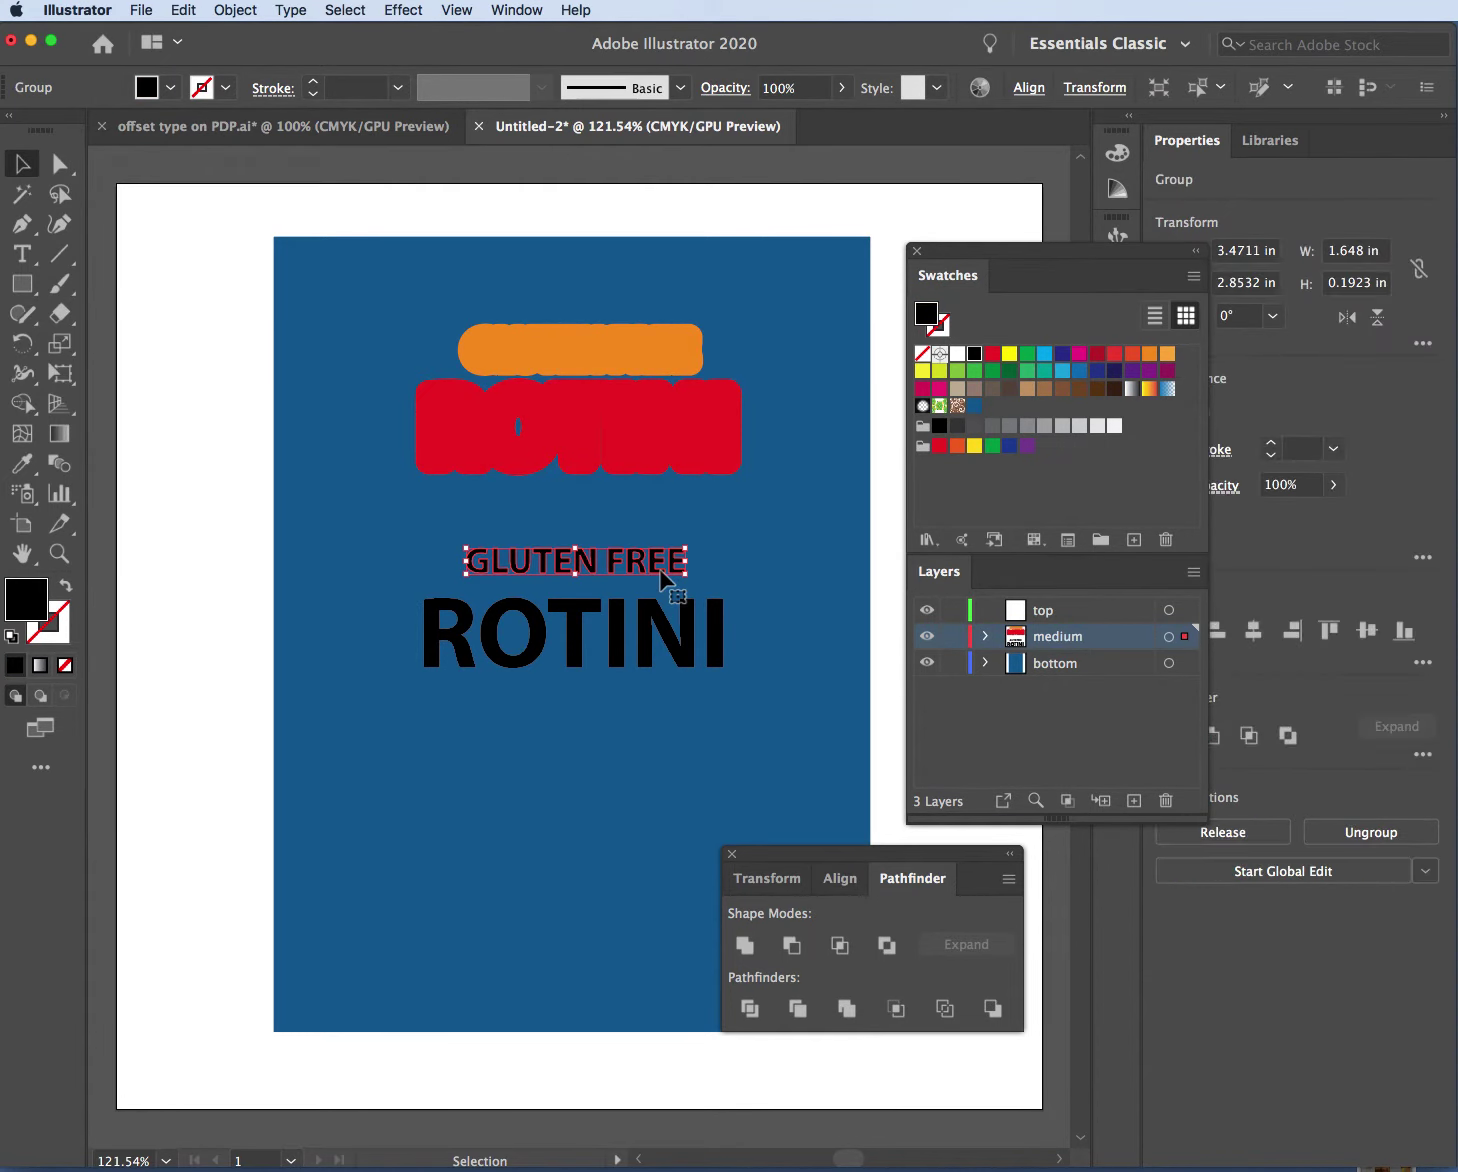
mouse_move(665, 583)
mouse_down()
mouse_move(680, 385)
mouse_move(668, 368)
mouse_up()
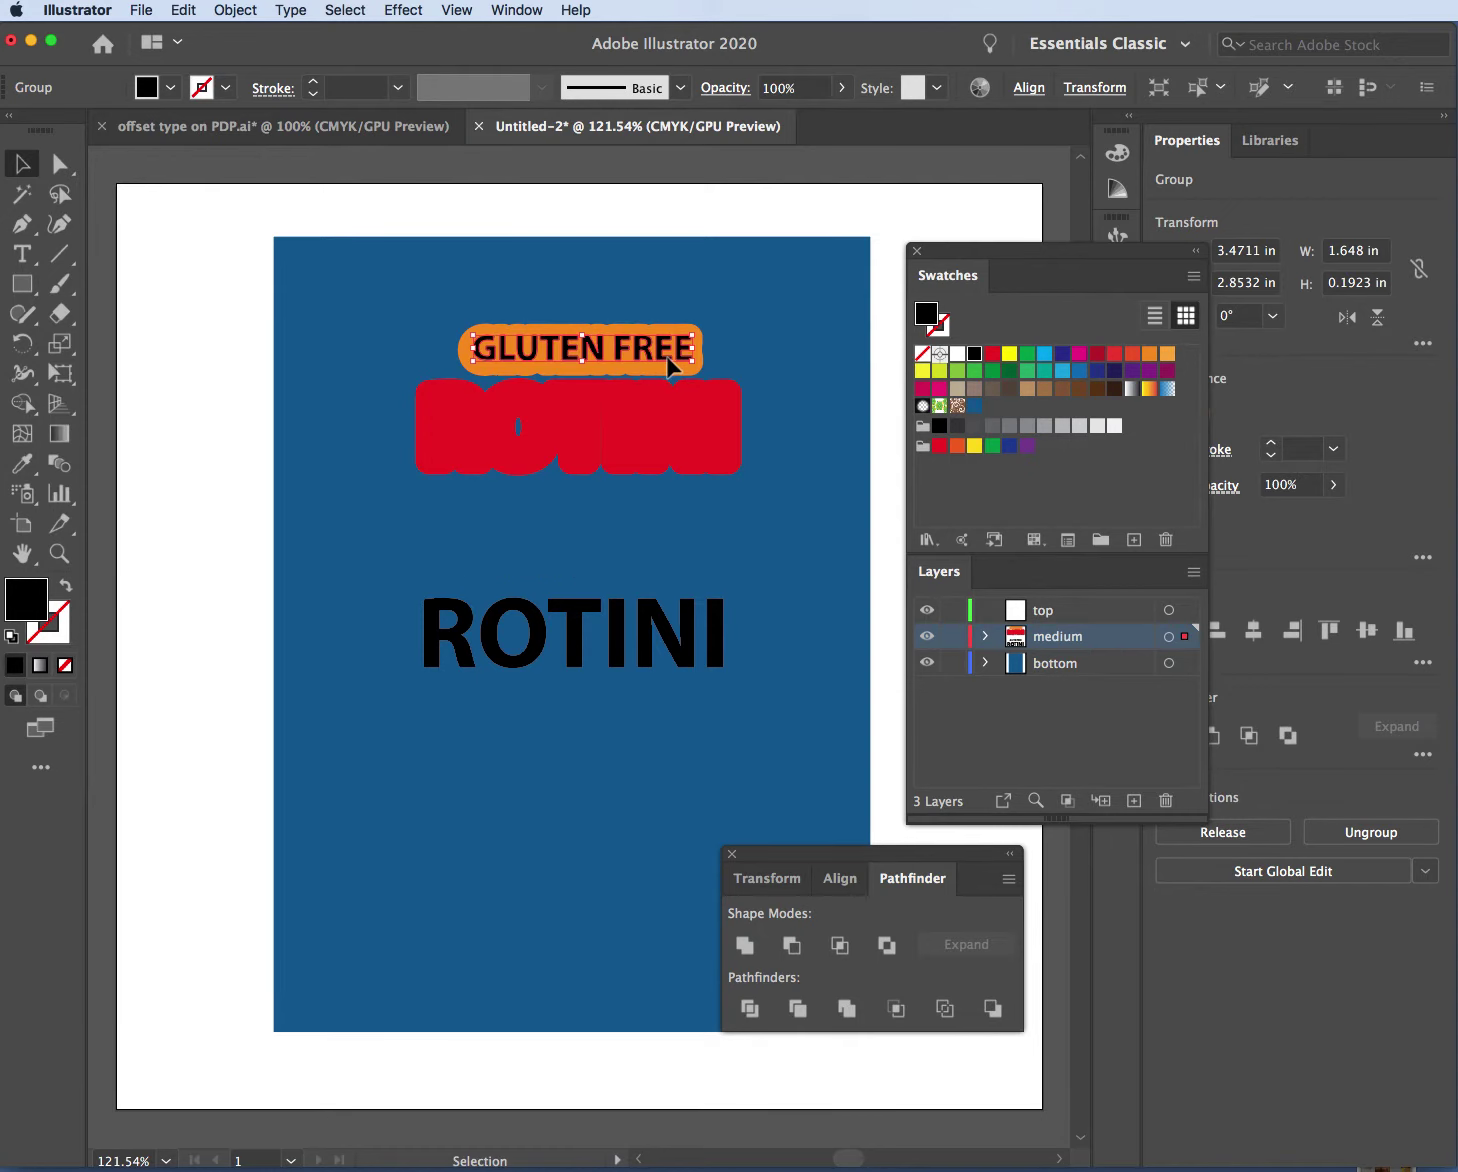
click(680, 662)
drag(684, 665, 690, 460)
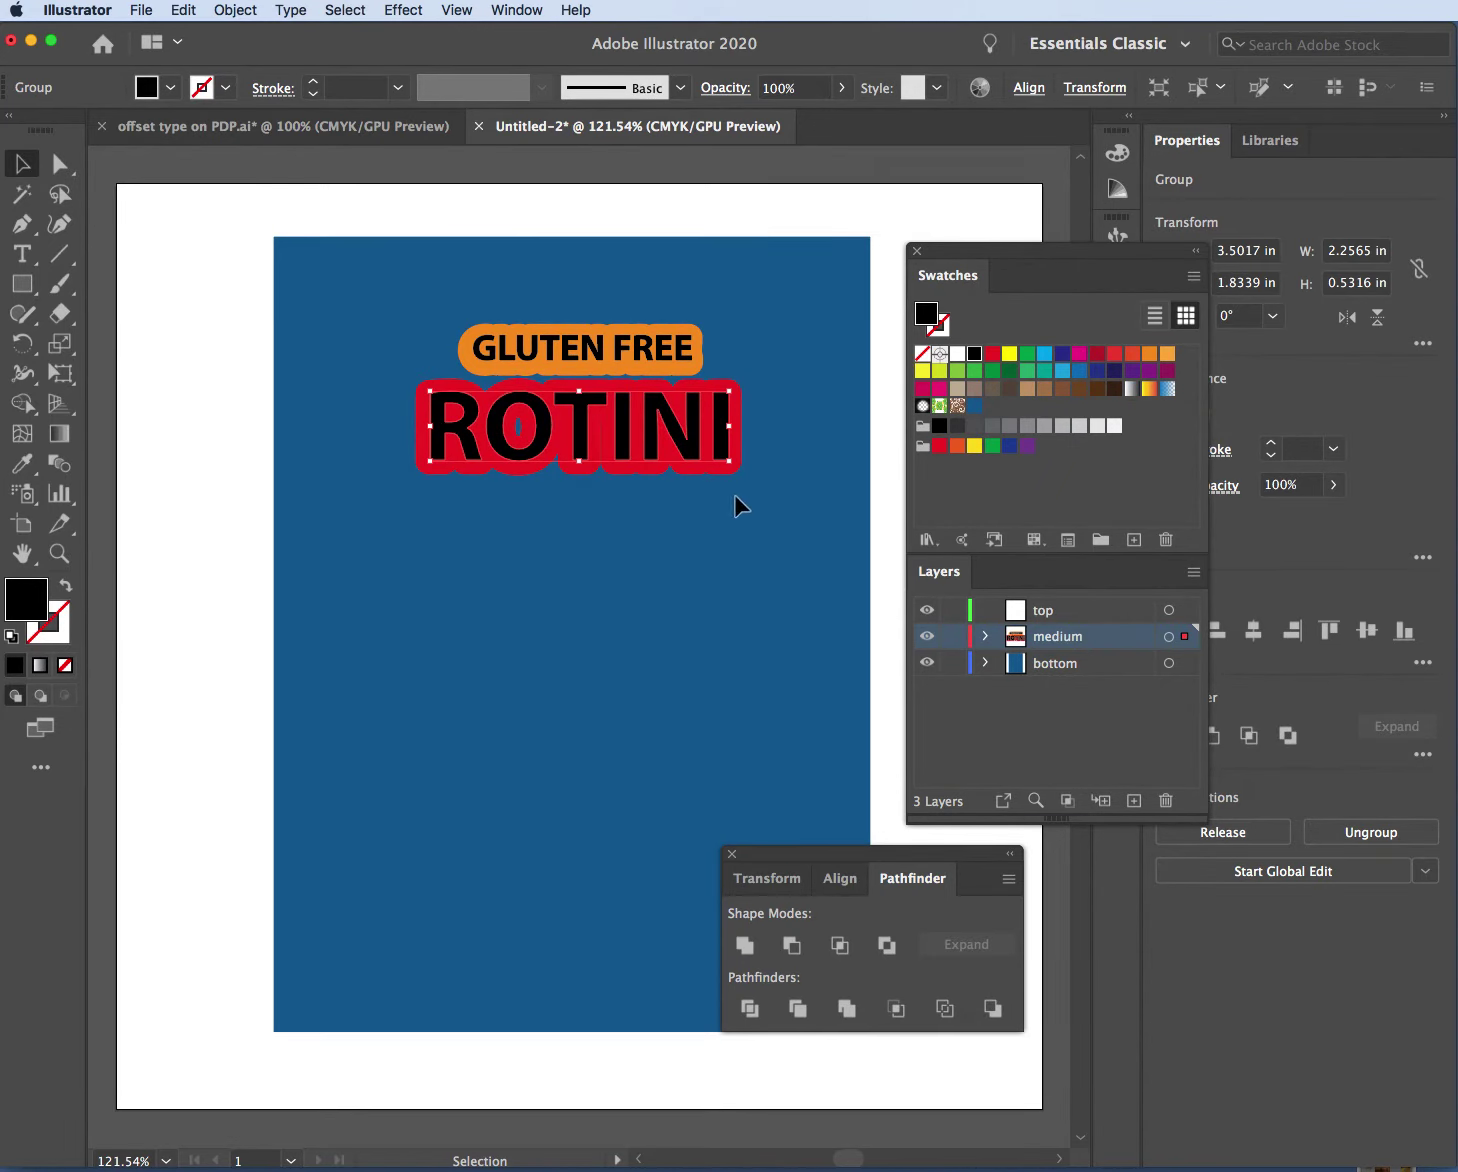
Make the ROTINI and GLUTEN FREE text white and move the Pathfinder panel off the artwork
click(601, 362)
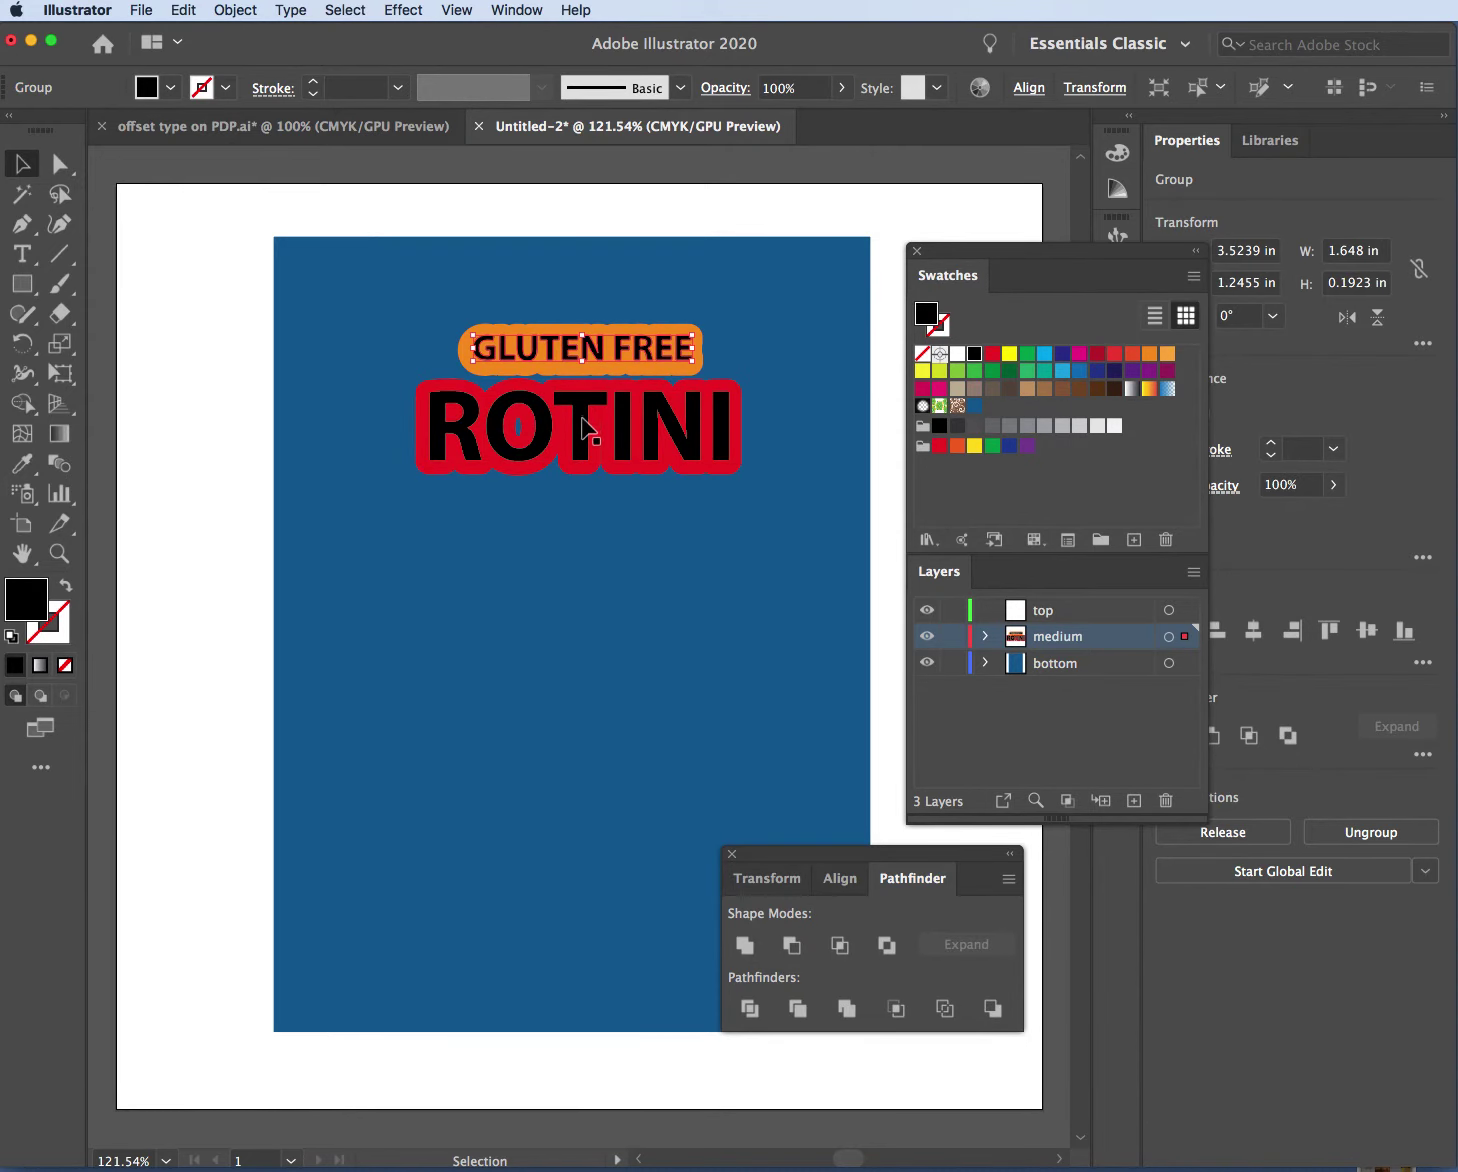
click(586, 428)
click(957, 355)
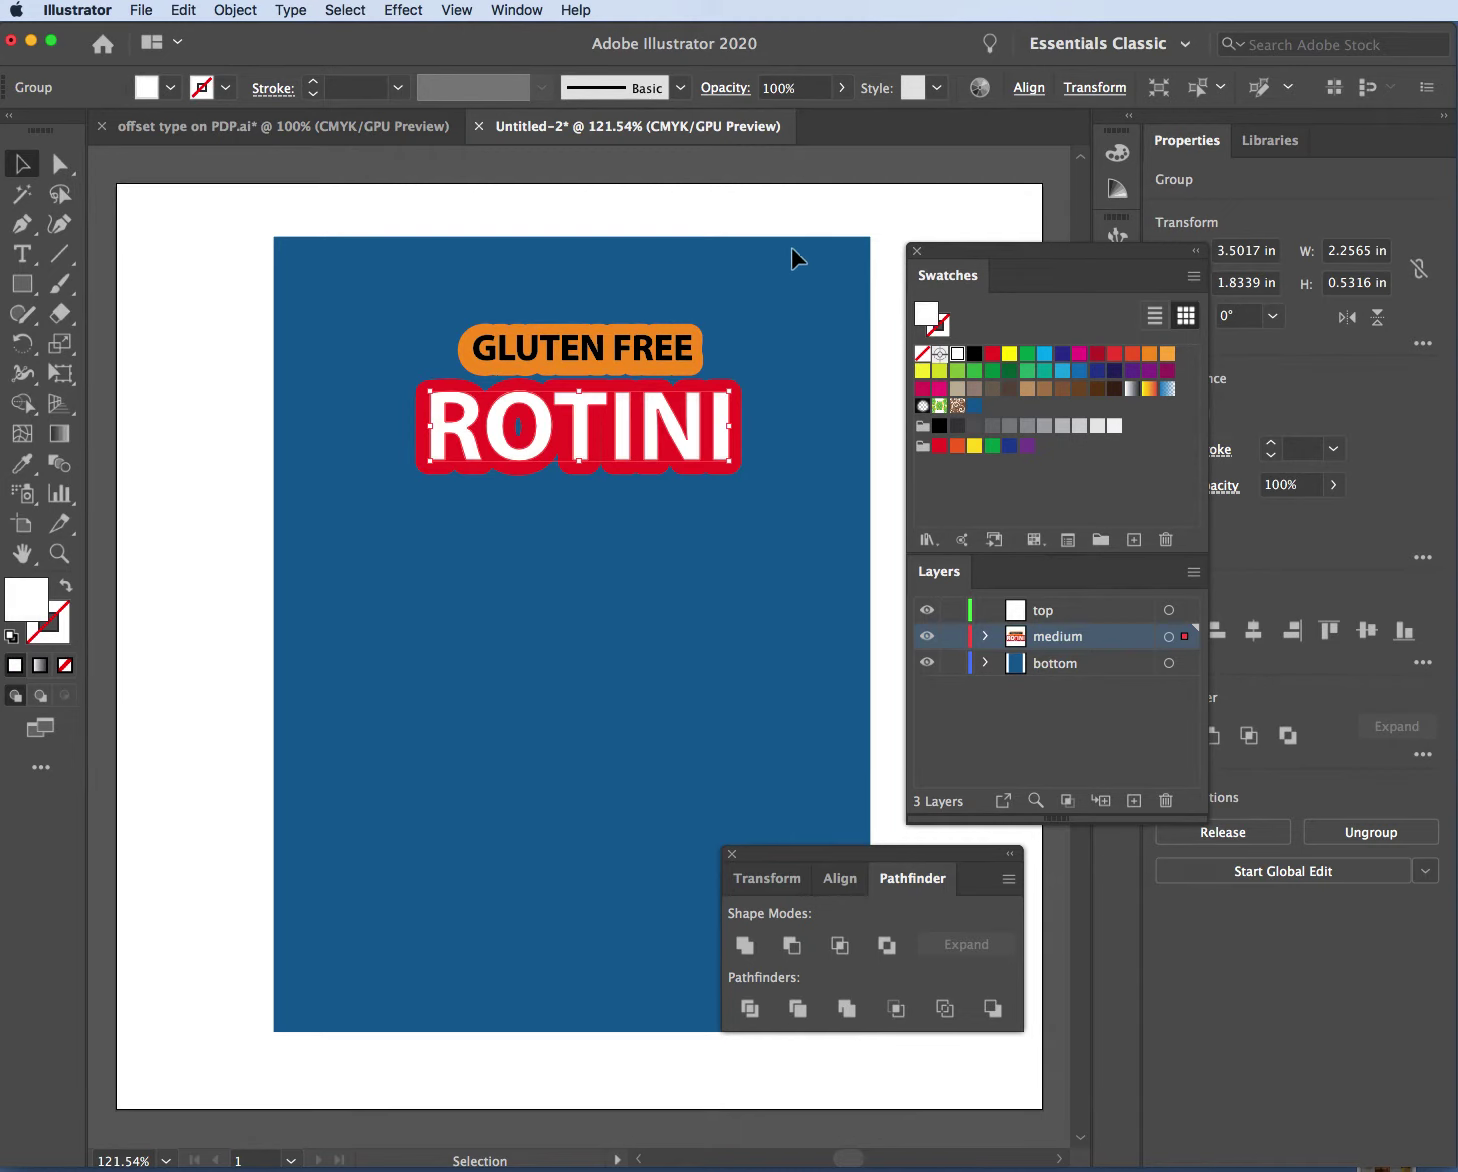
click(628, 362)
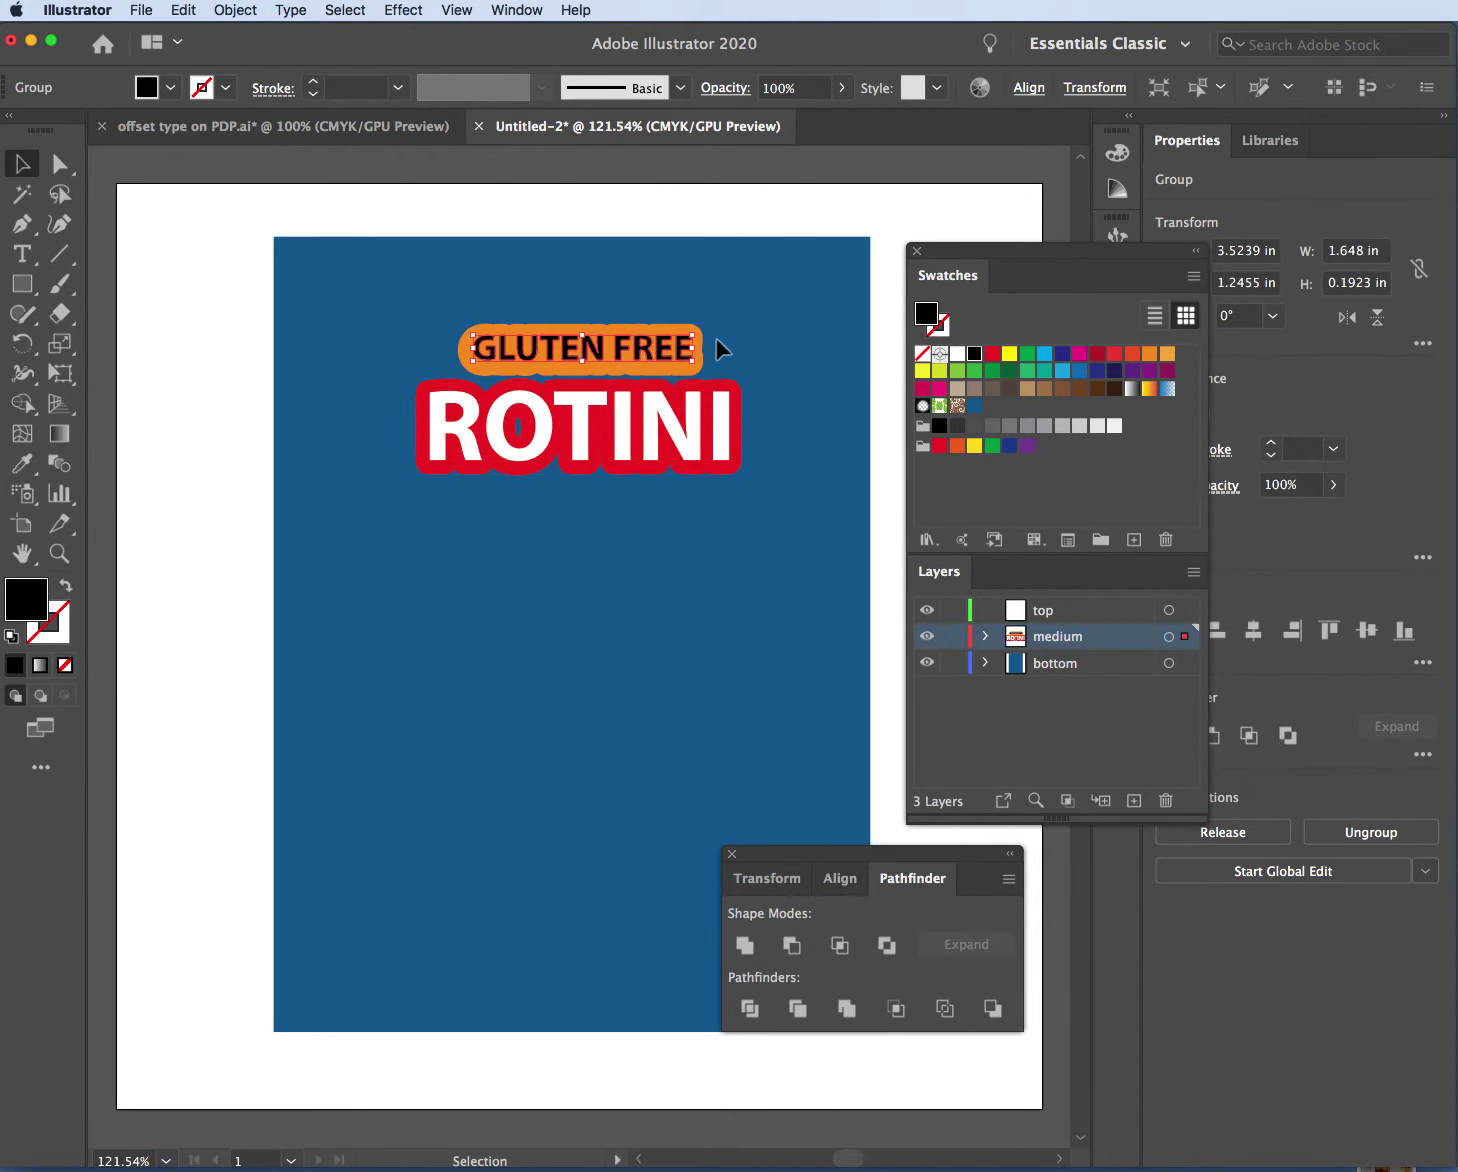
click(693, 211)
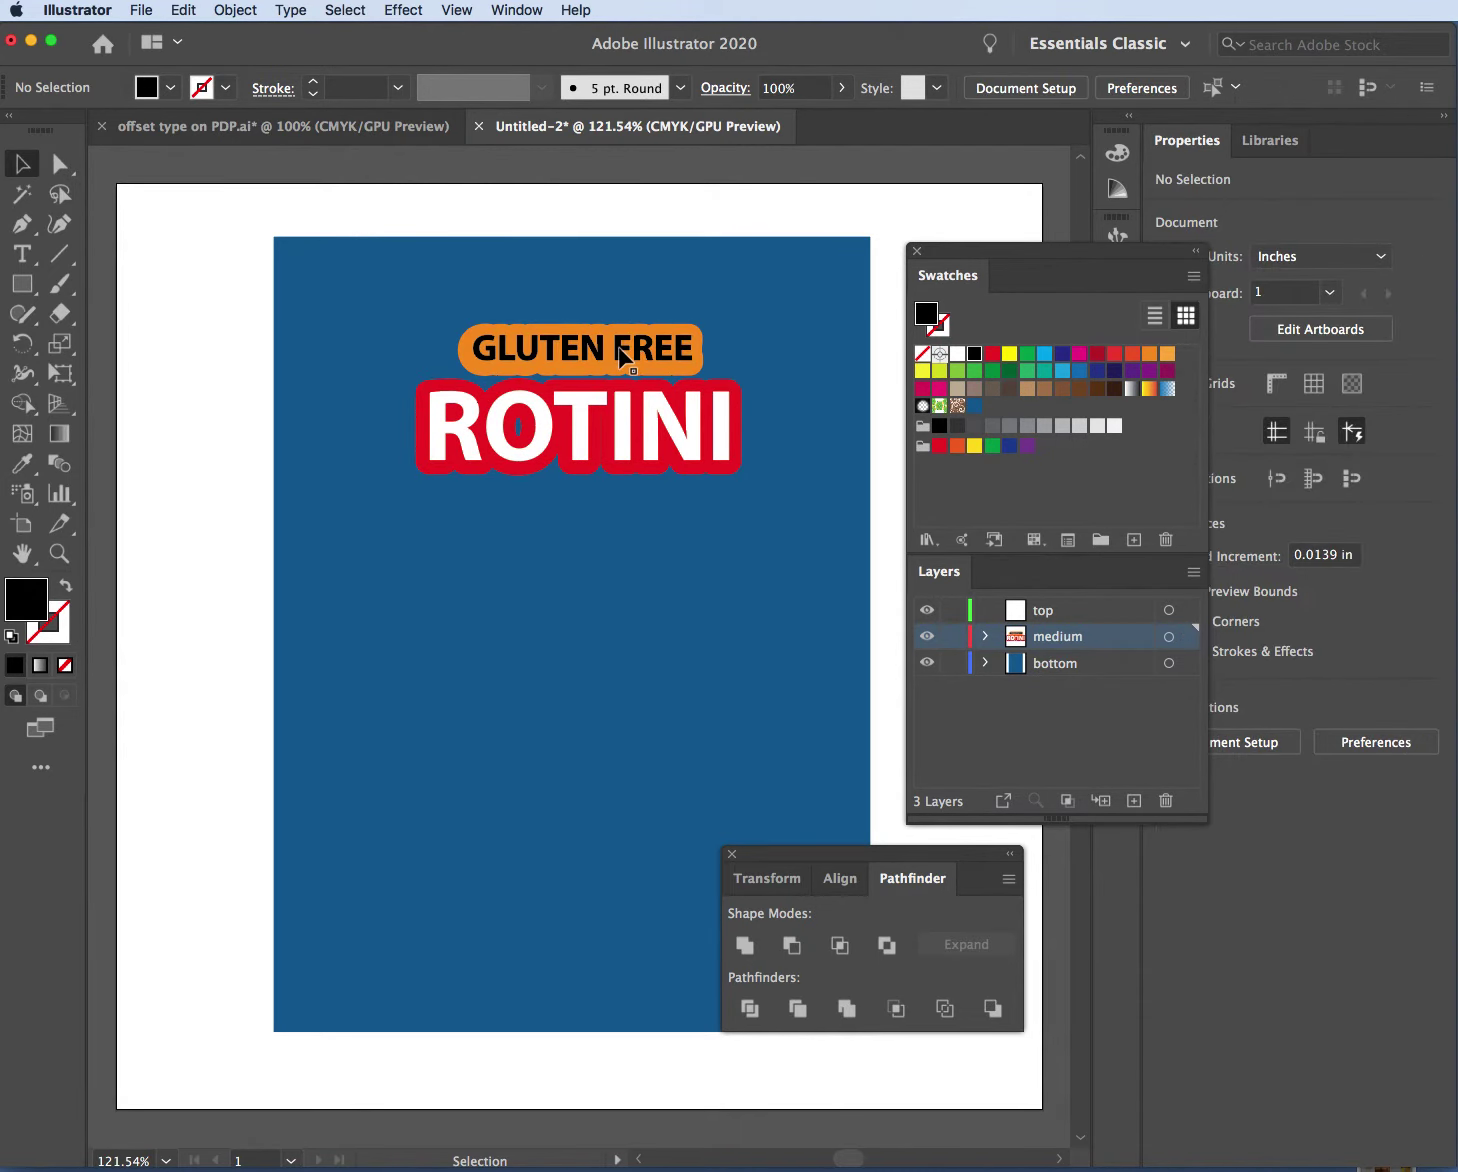
click(621, 348)
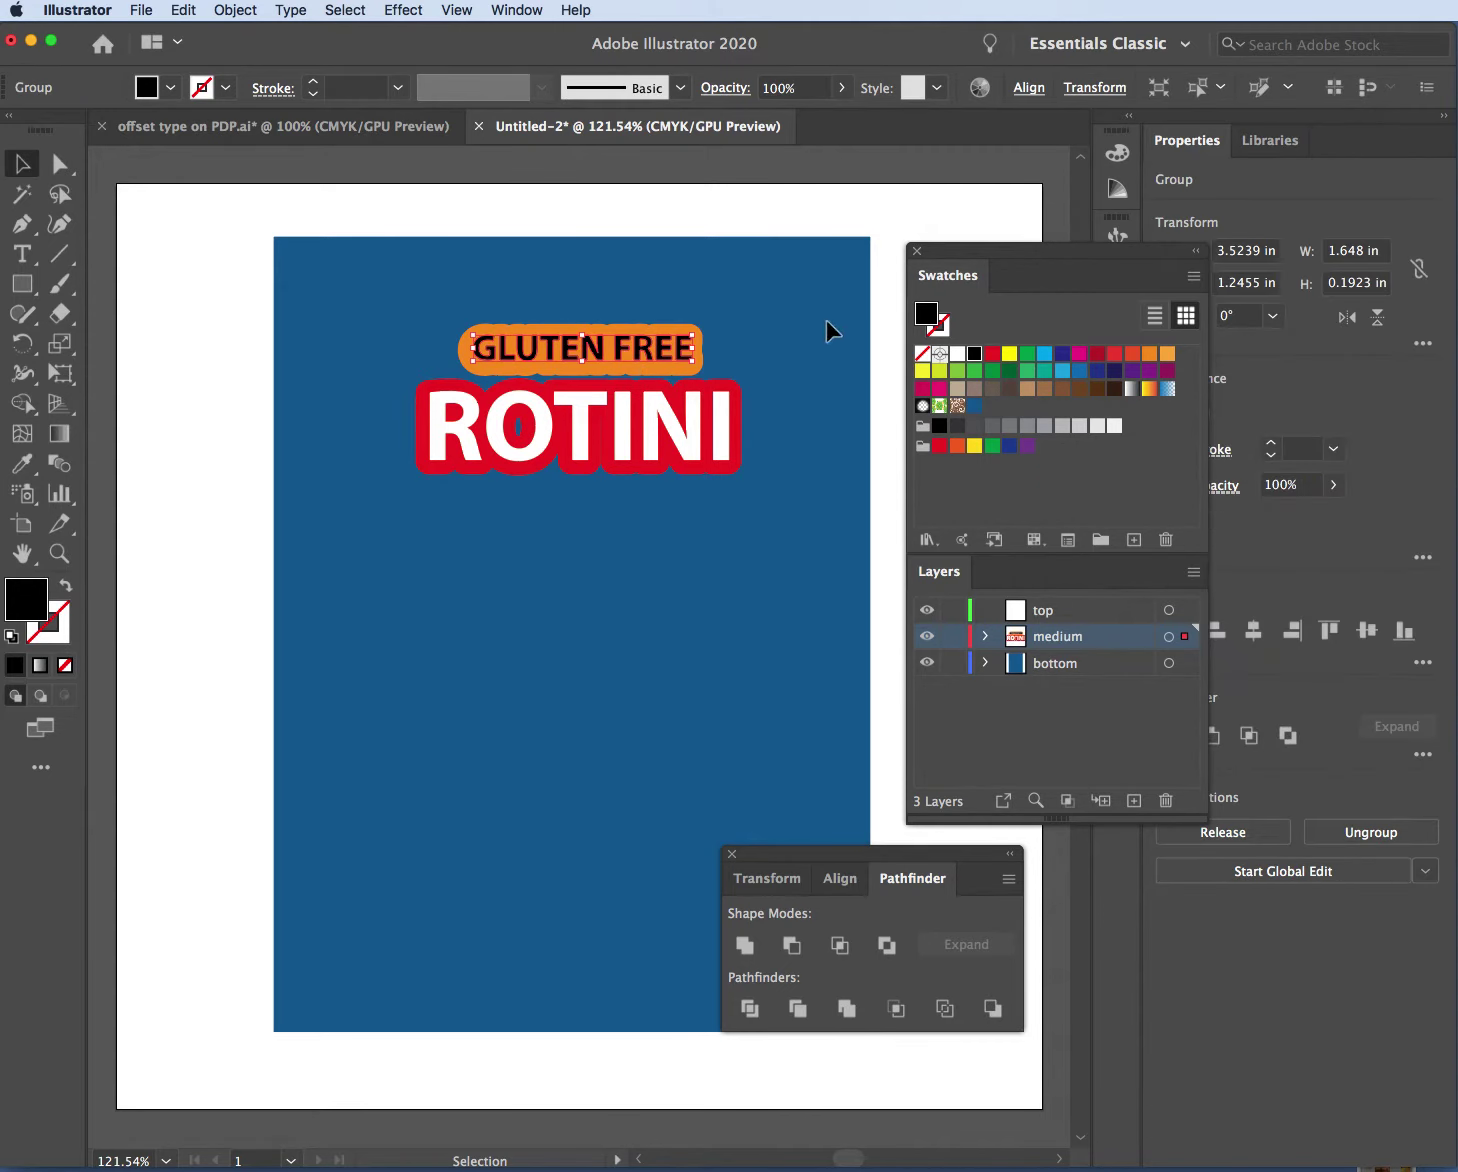
click(957, 353)
click(720, 210)
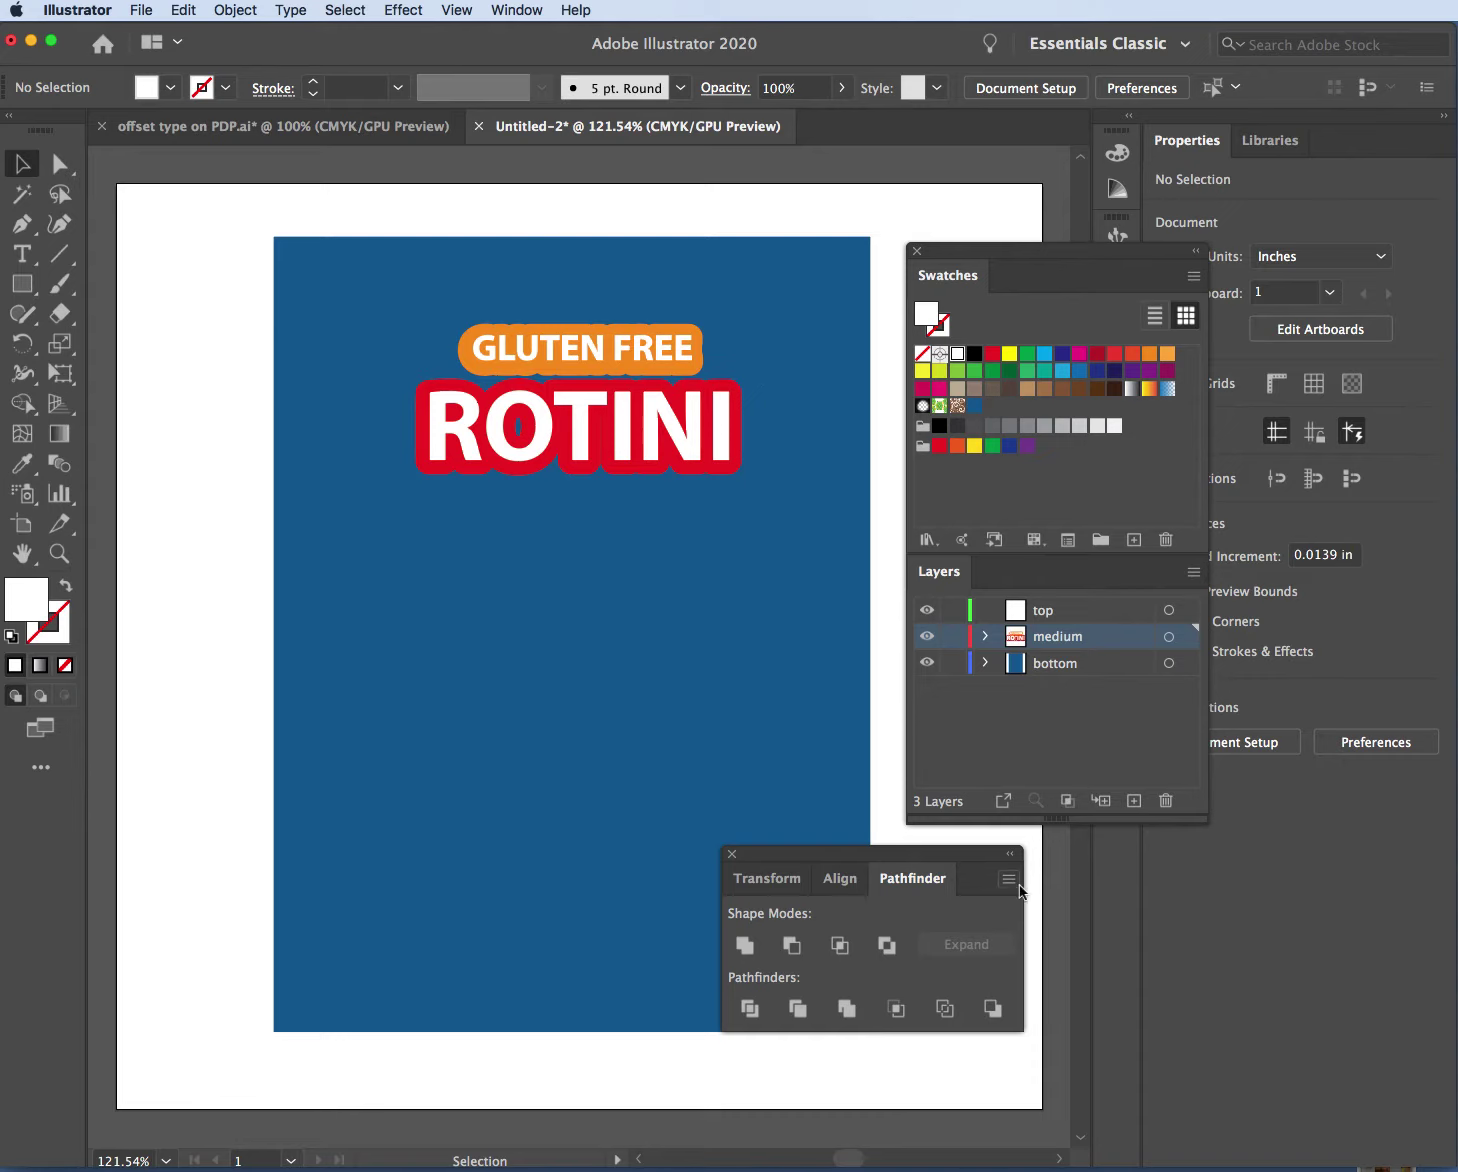
drag(804, 869, 992, 881)
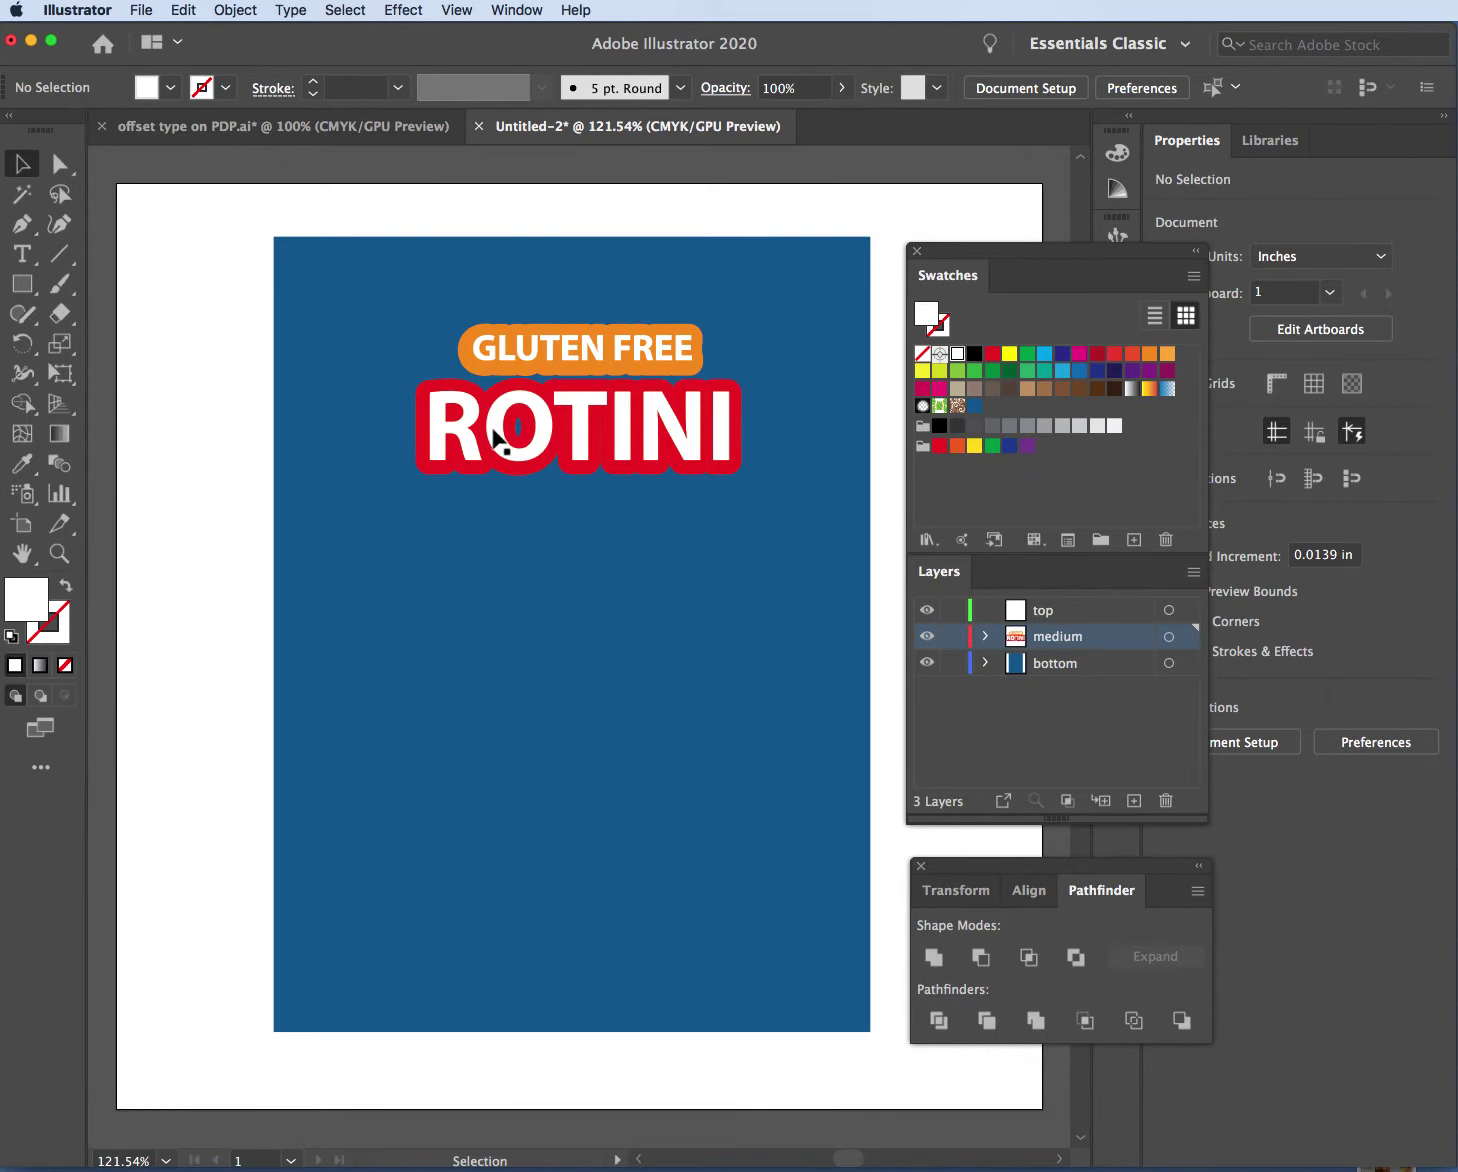
click(420, 428)
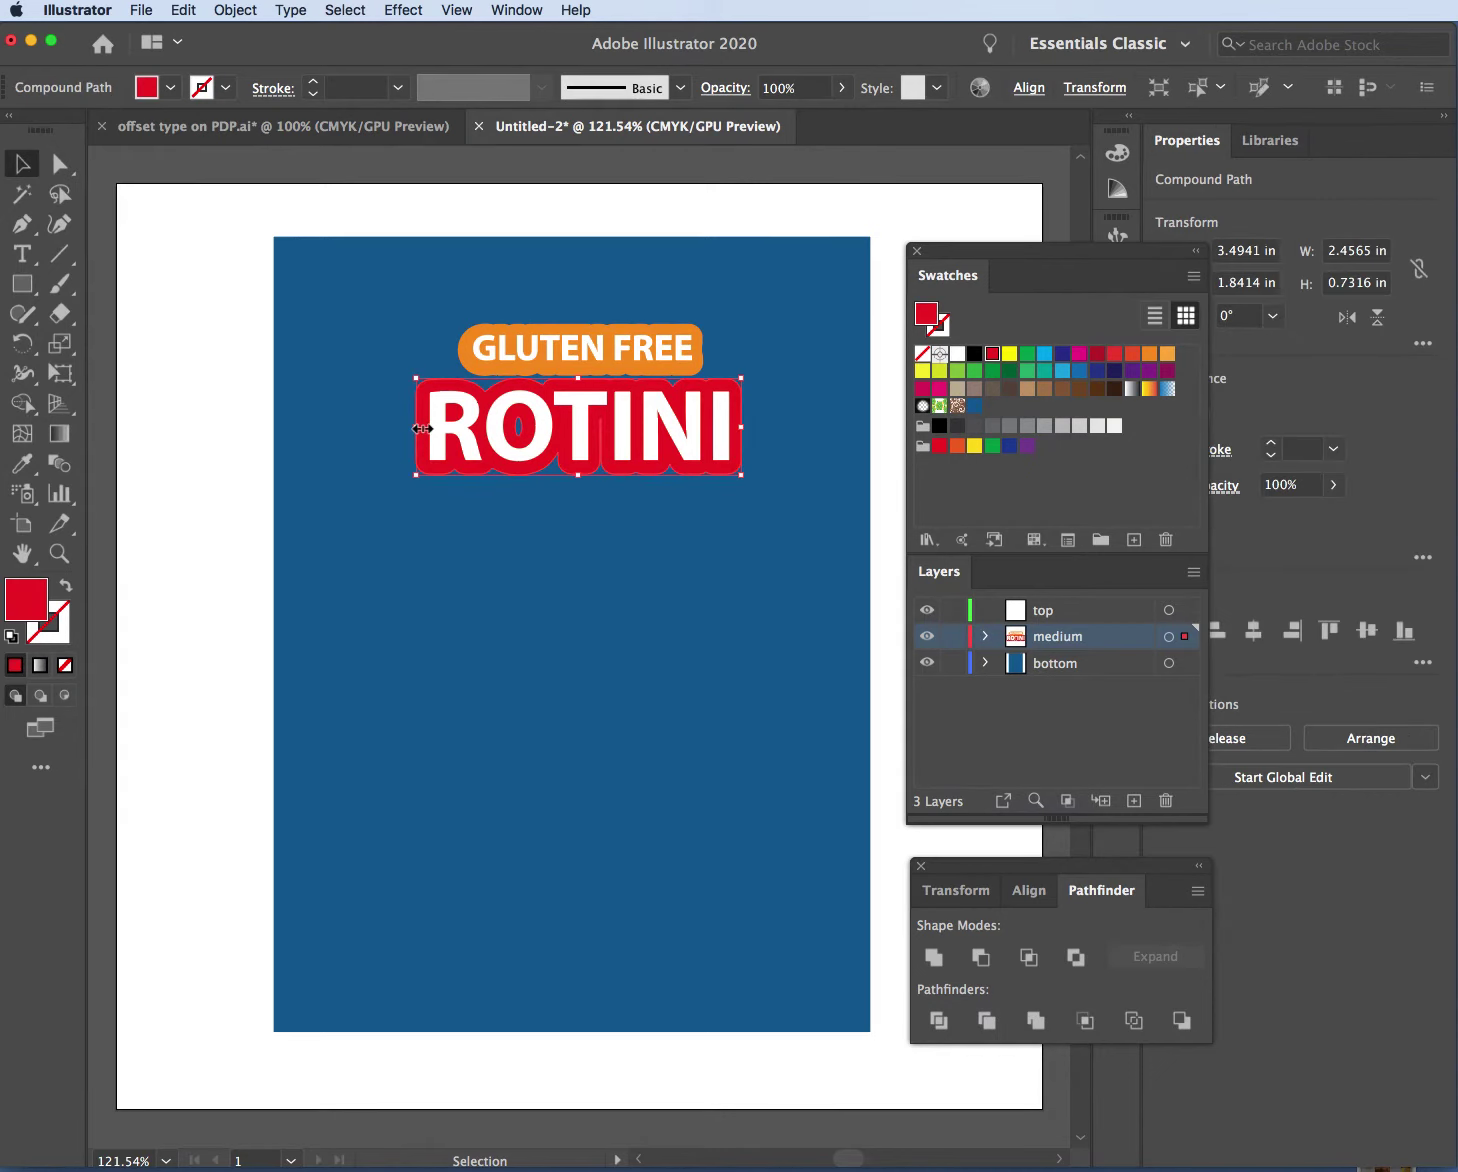
Create a 0.1 in offset path around the red ROTINI shape
click(237, 10)
mouse_move(345, 456)
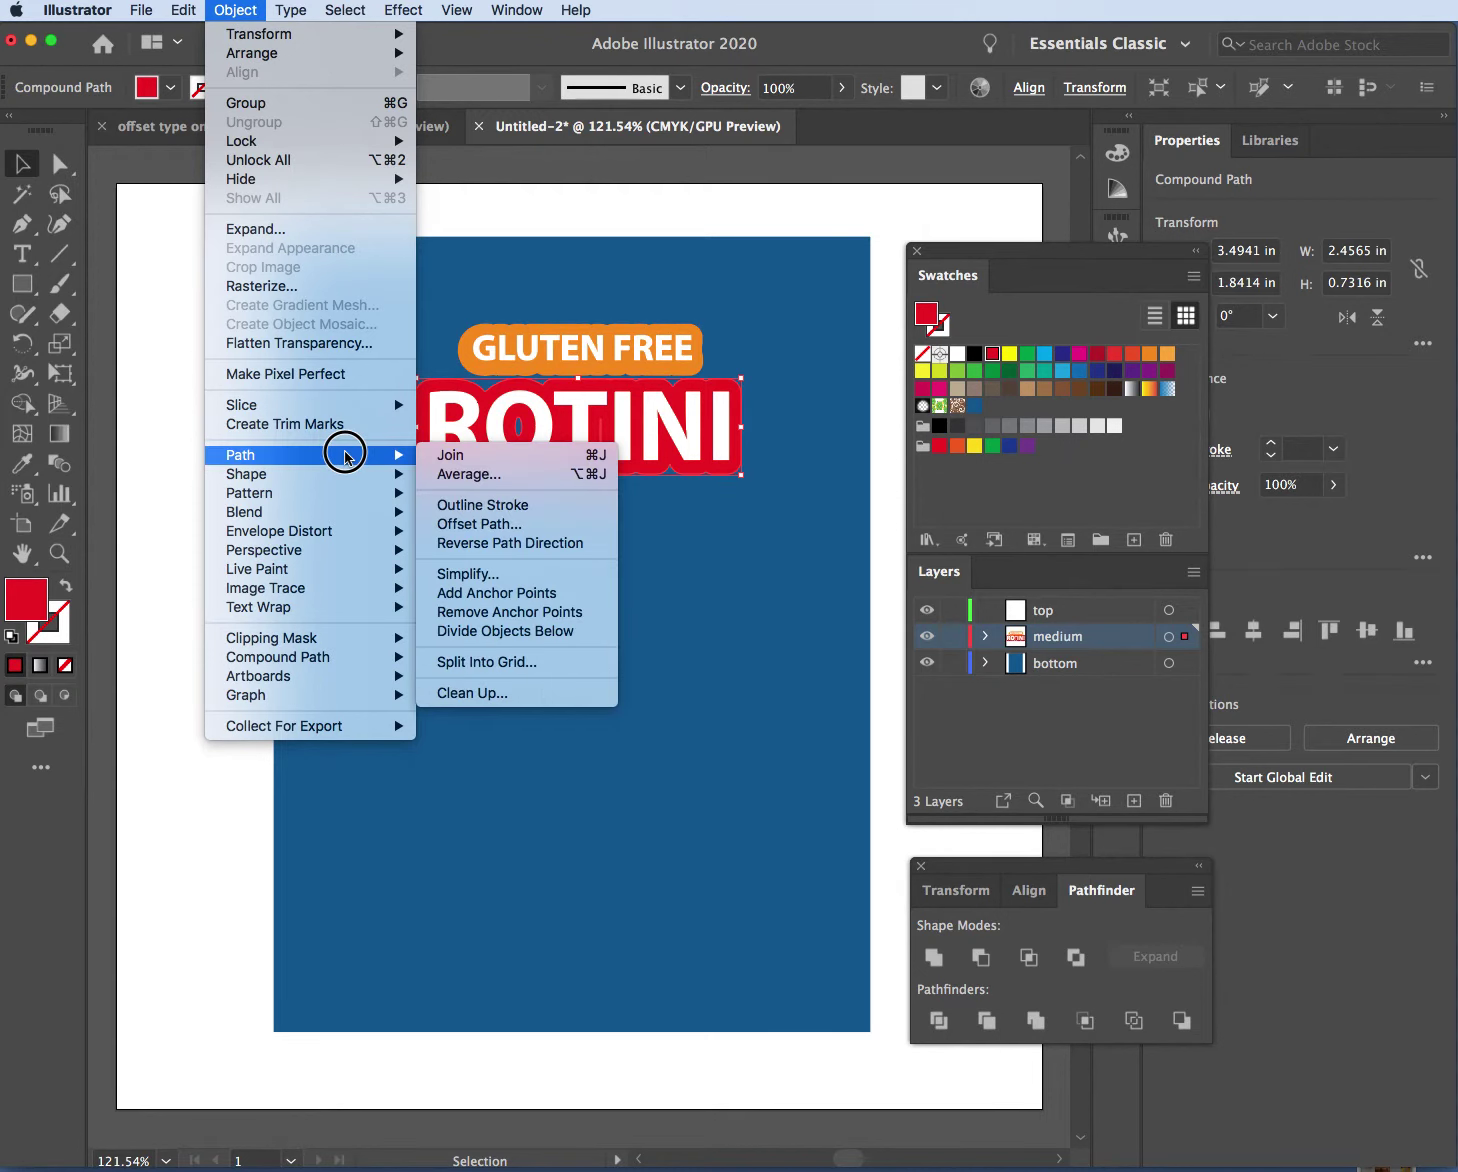
click(478, 524)
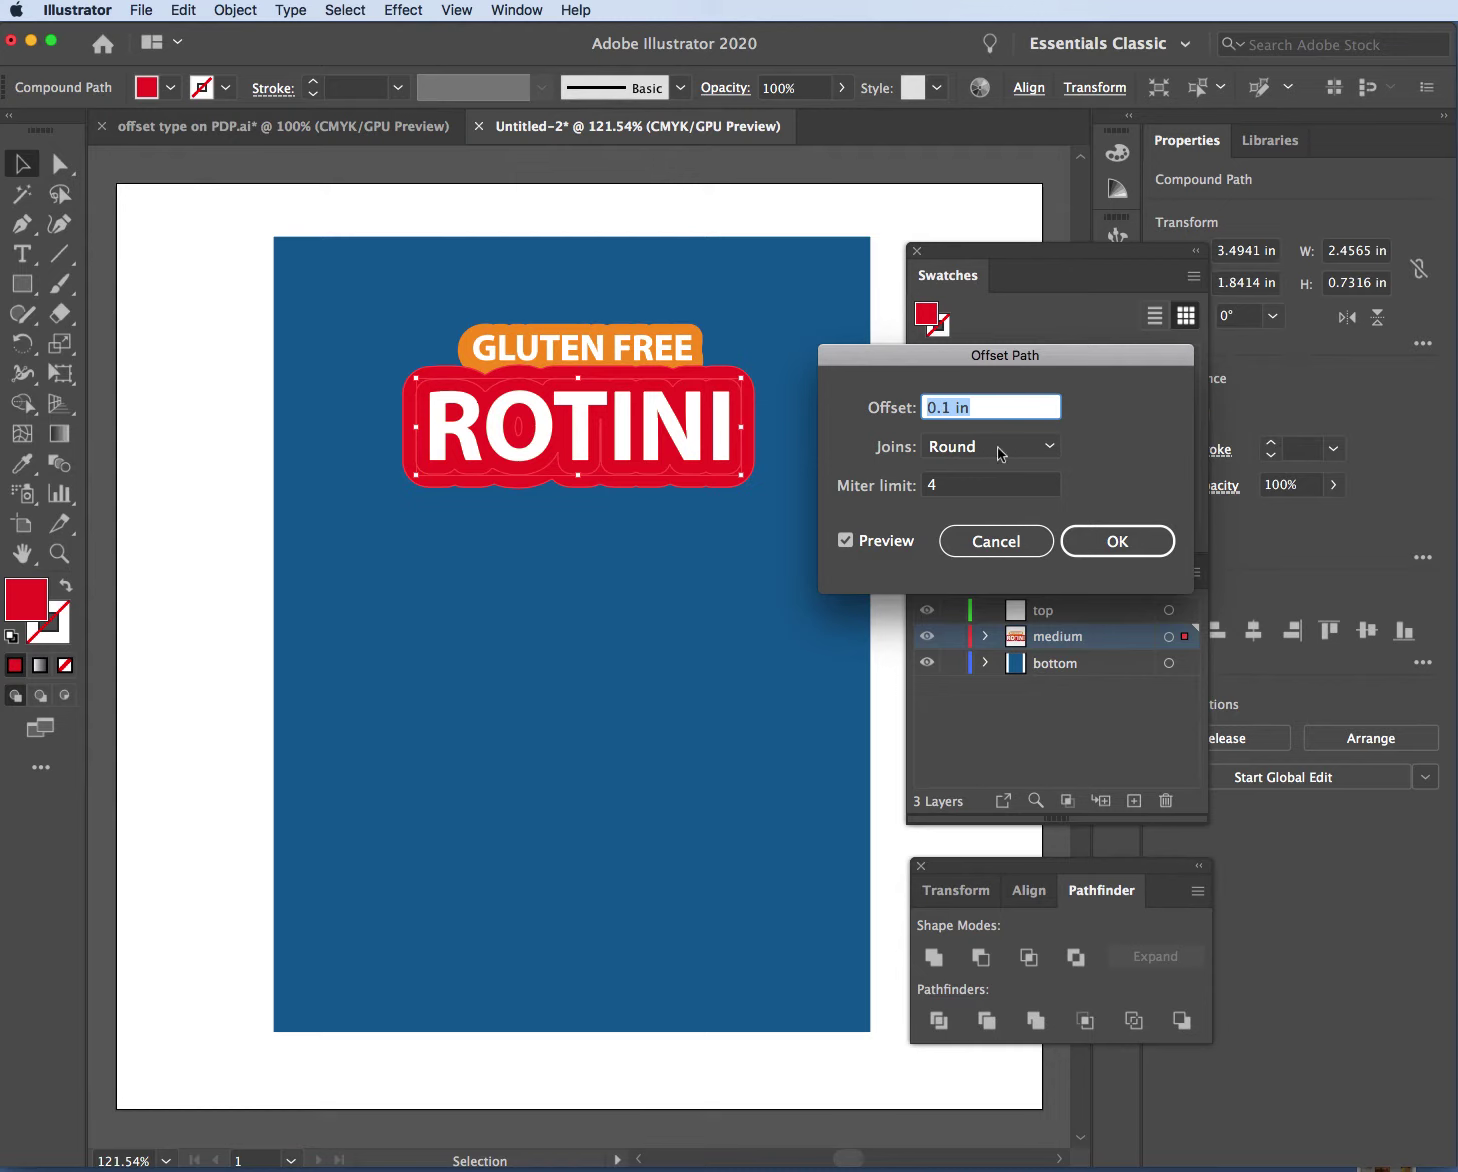
click(1091, 552)
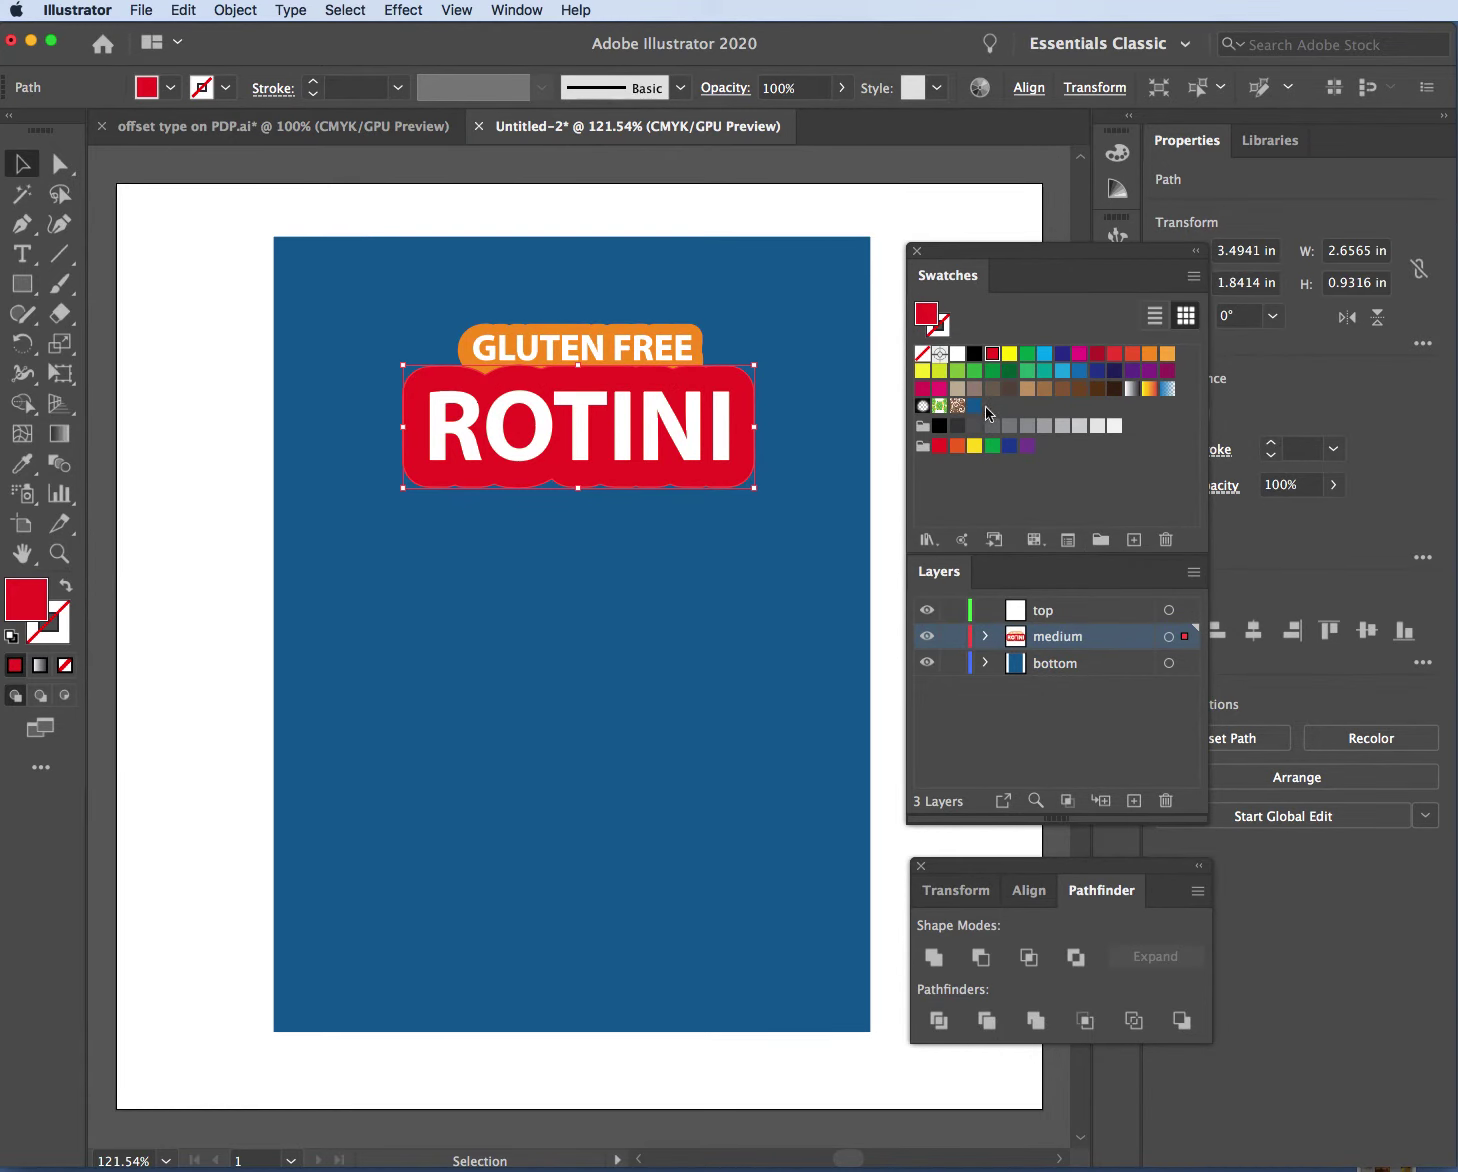
Fill the offset outline with dark blue 0A4D72 and save that colour as a new swatch
click(976, 412)
double_click(15, 601)
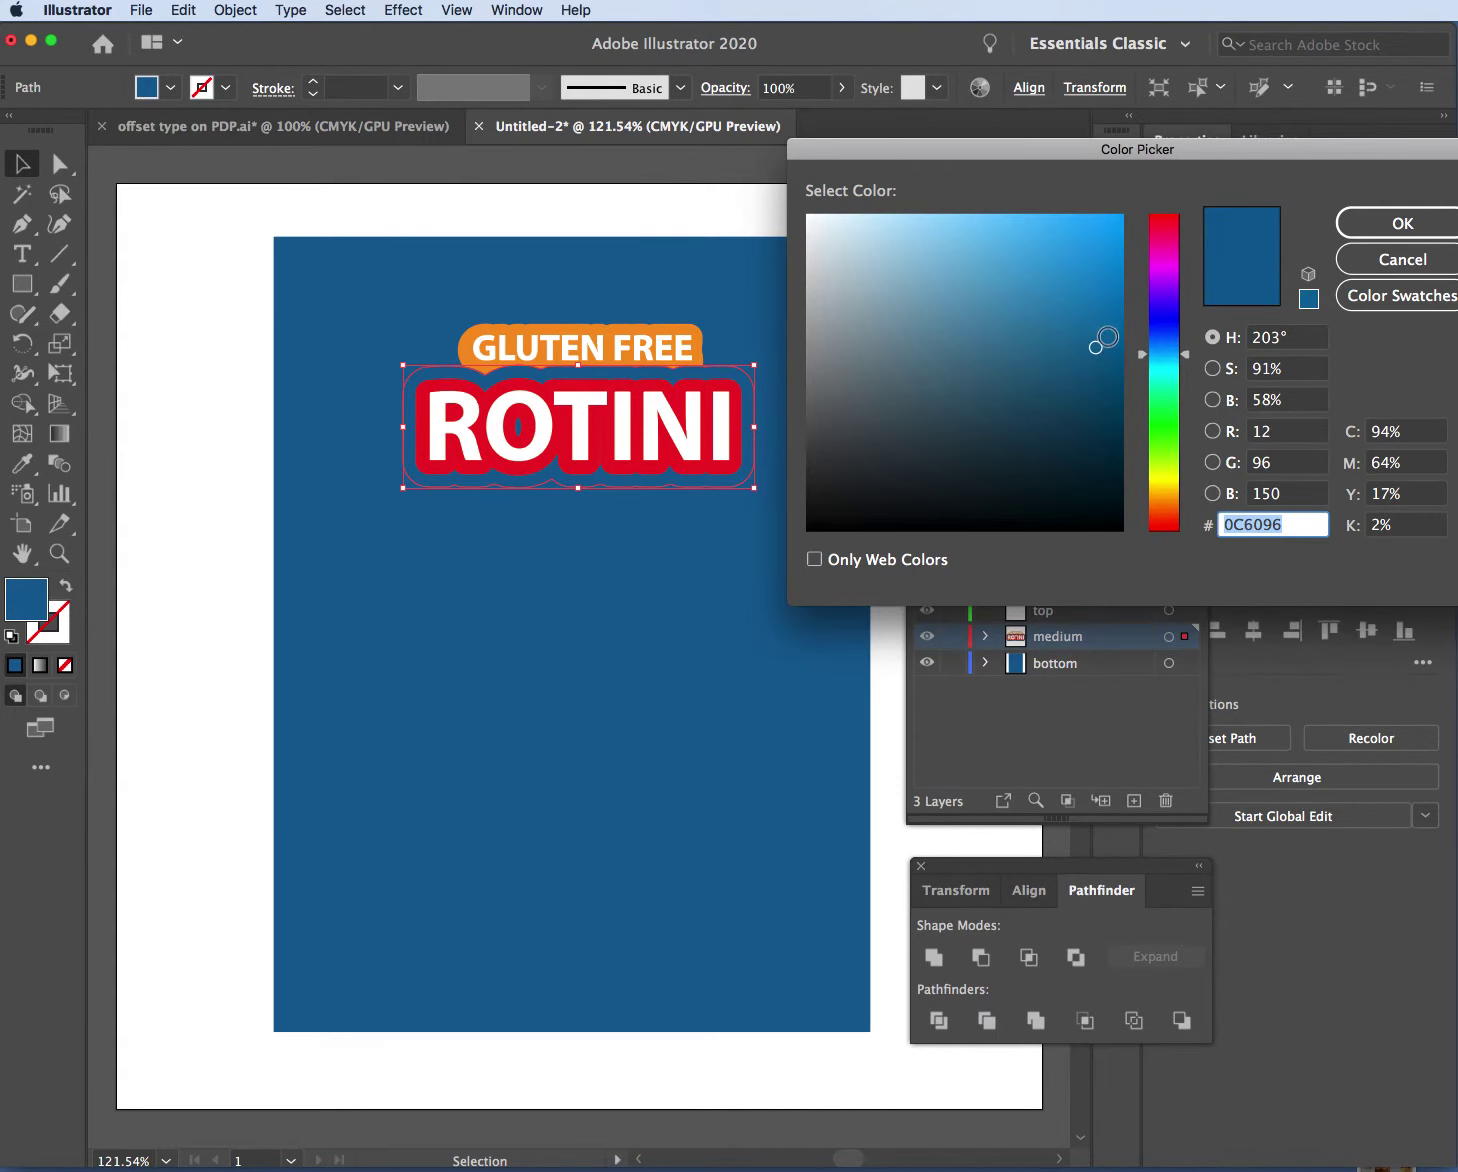
click(1097, 389)
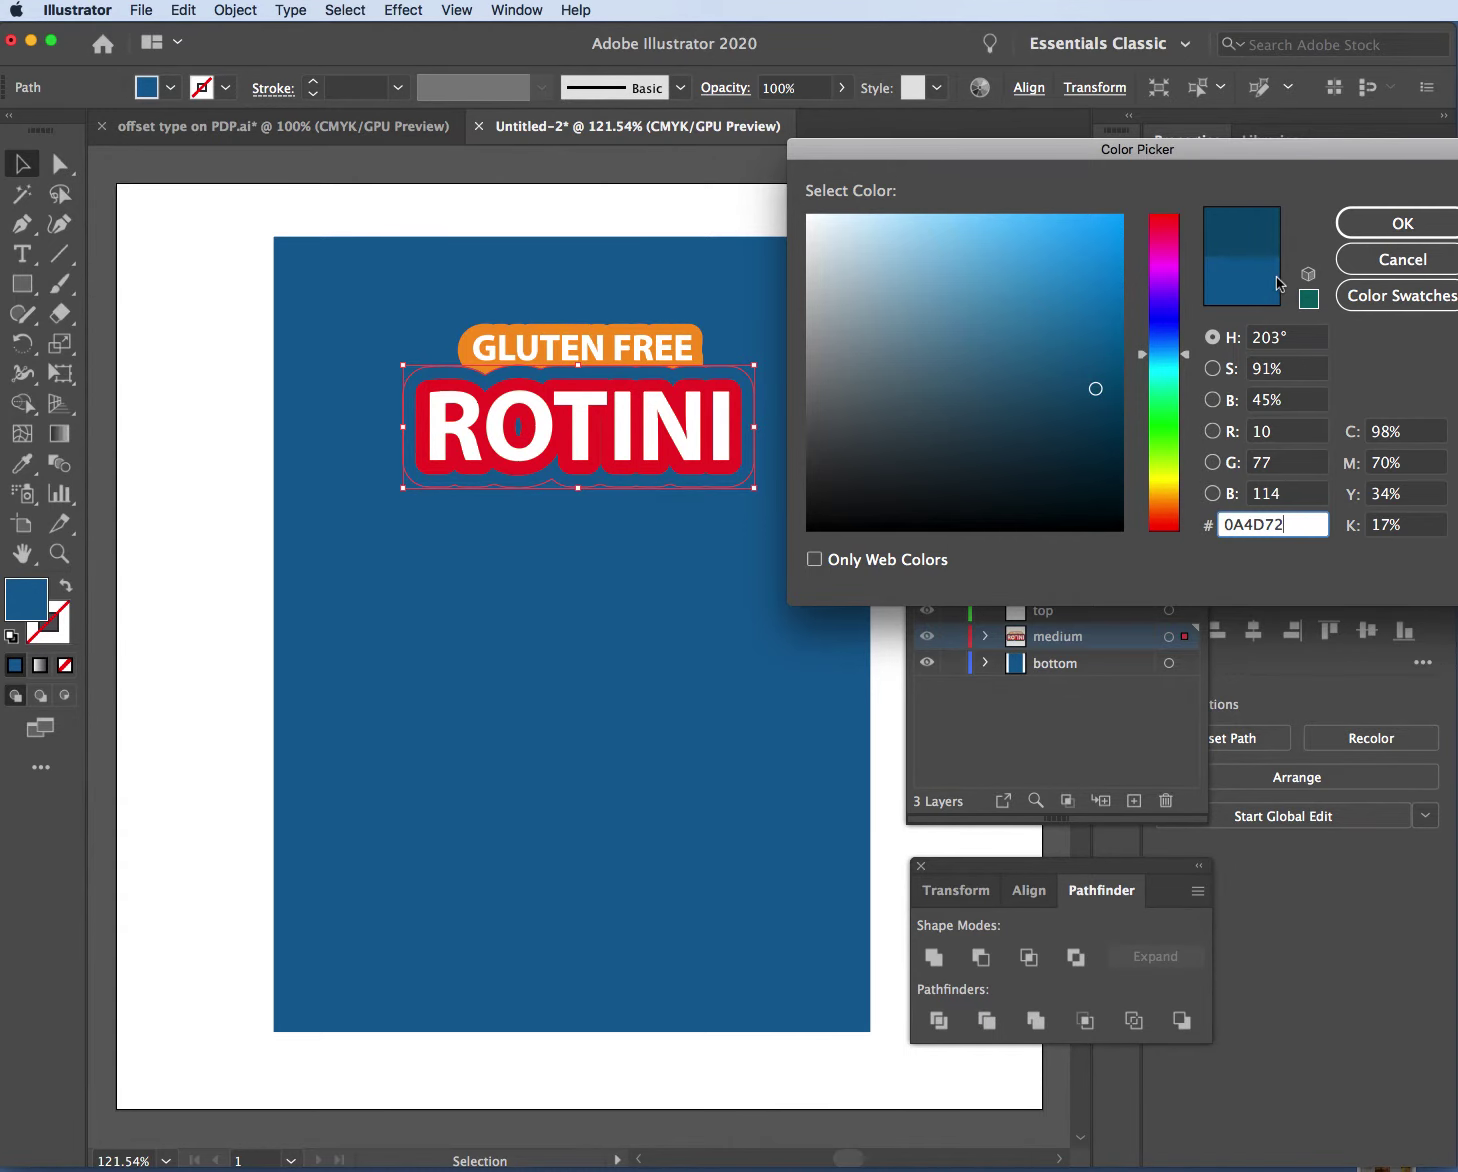
click(1408, 221)
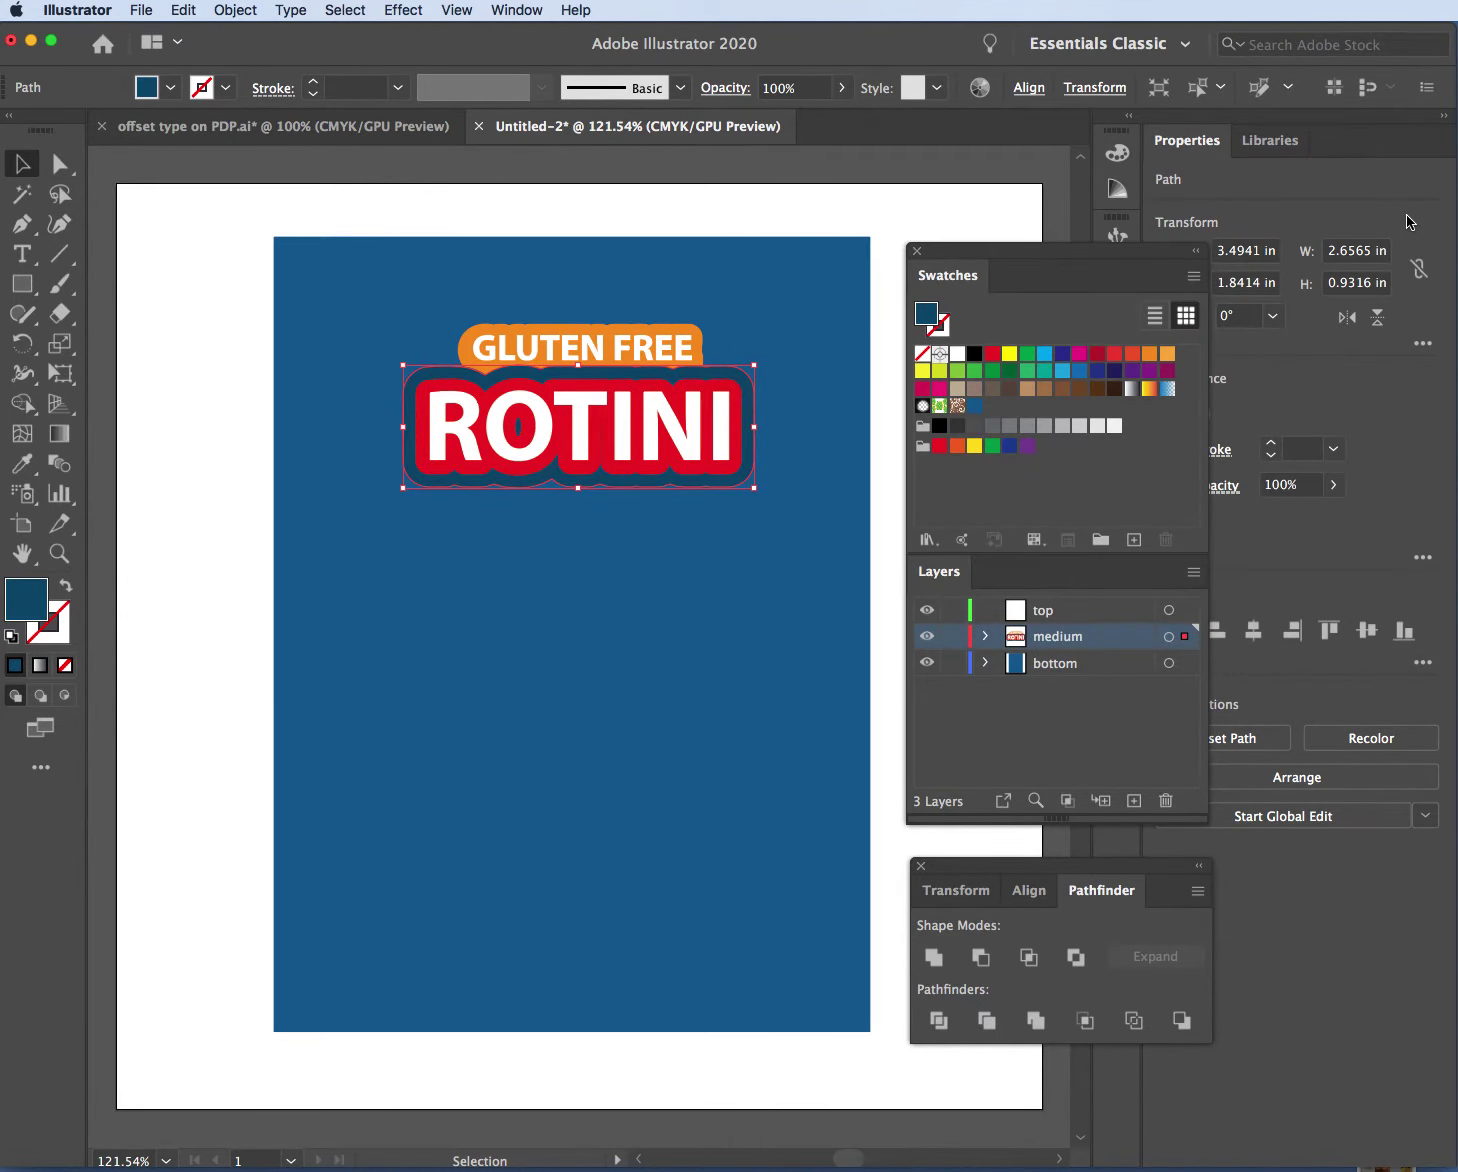
drag(932, 328, 993, 411)
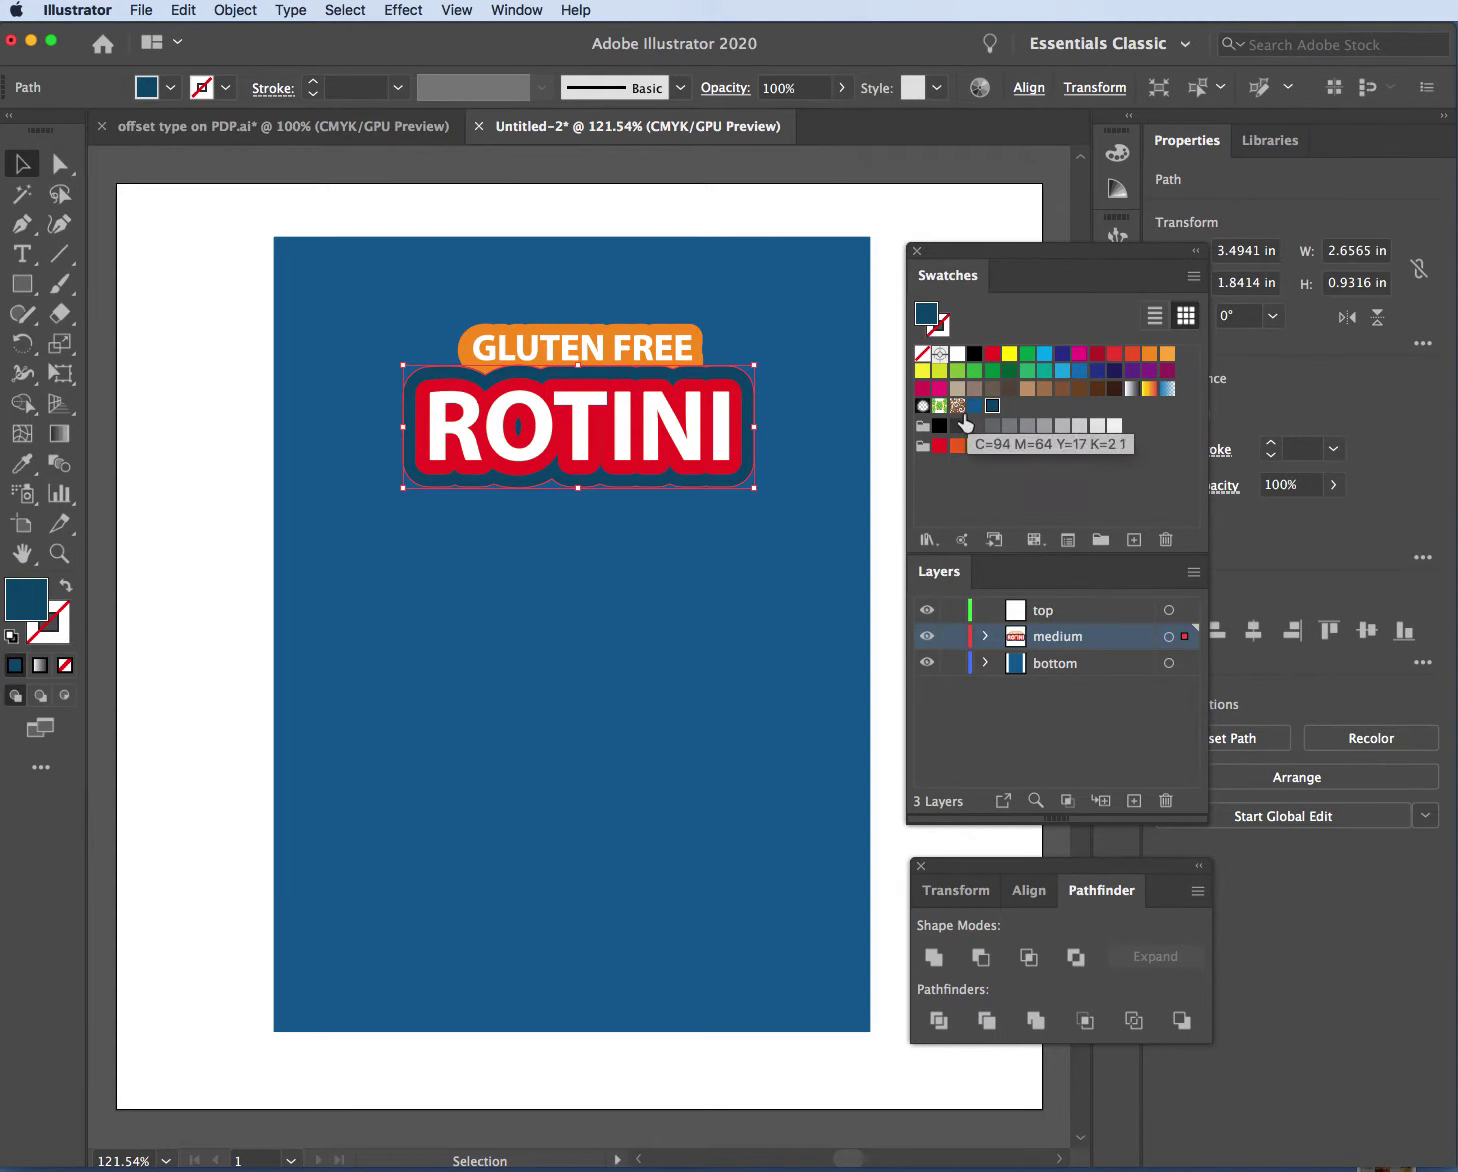
click(1035, 463)
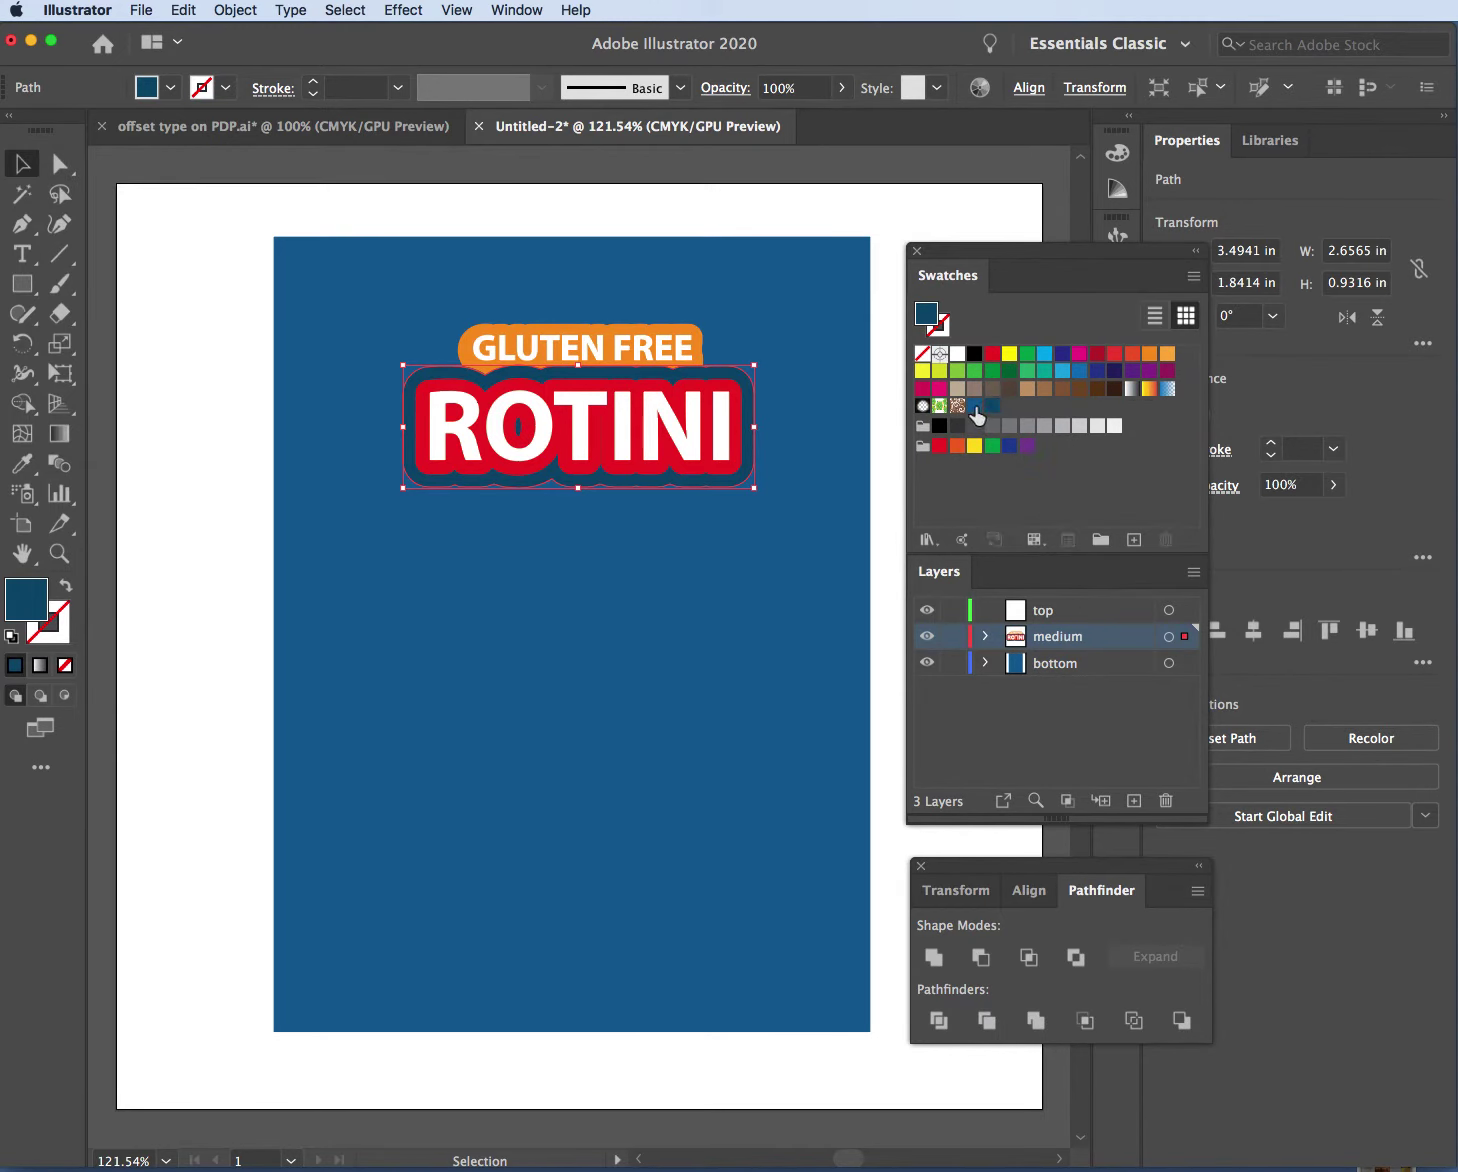
click(795, 212)
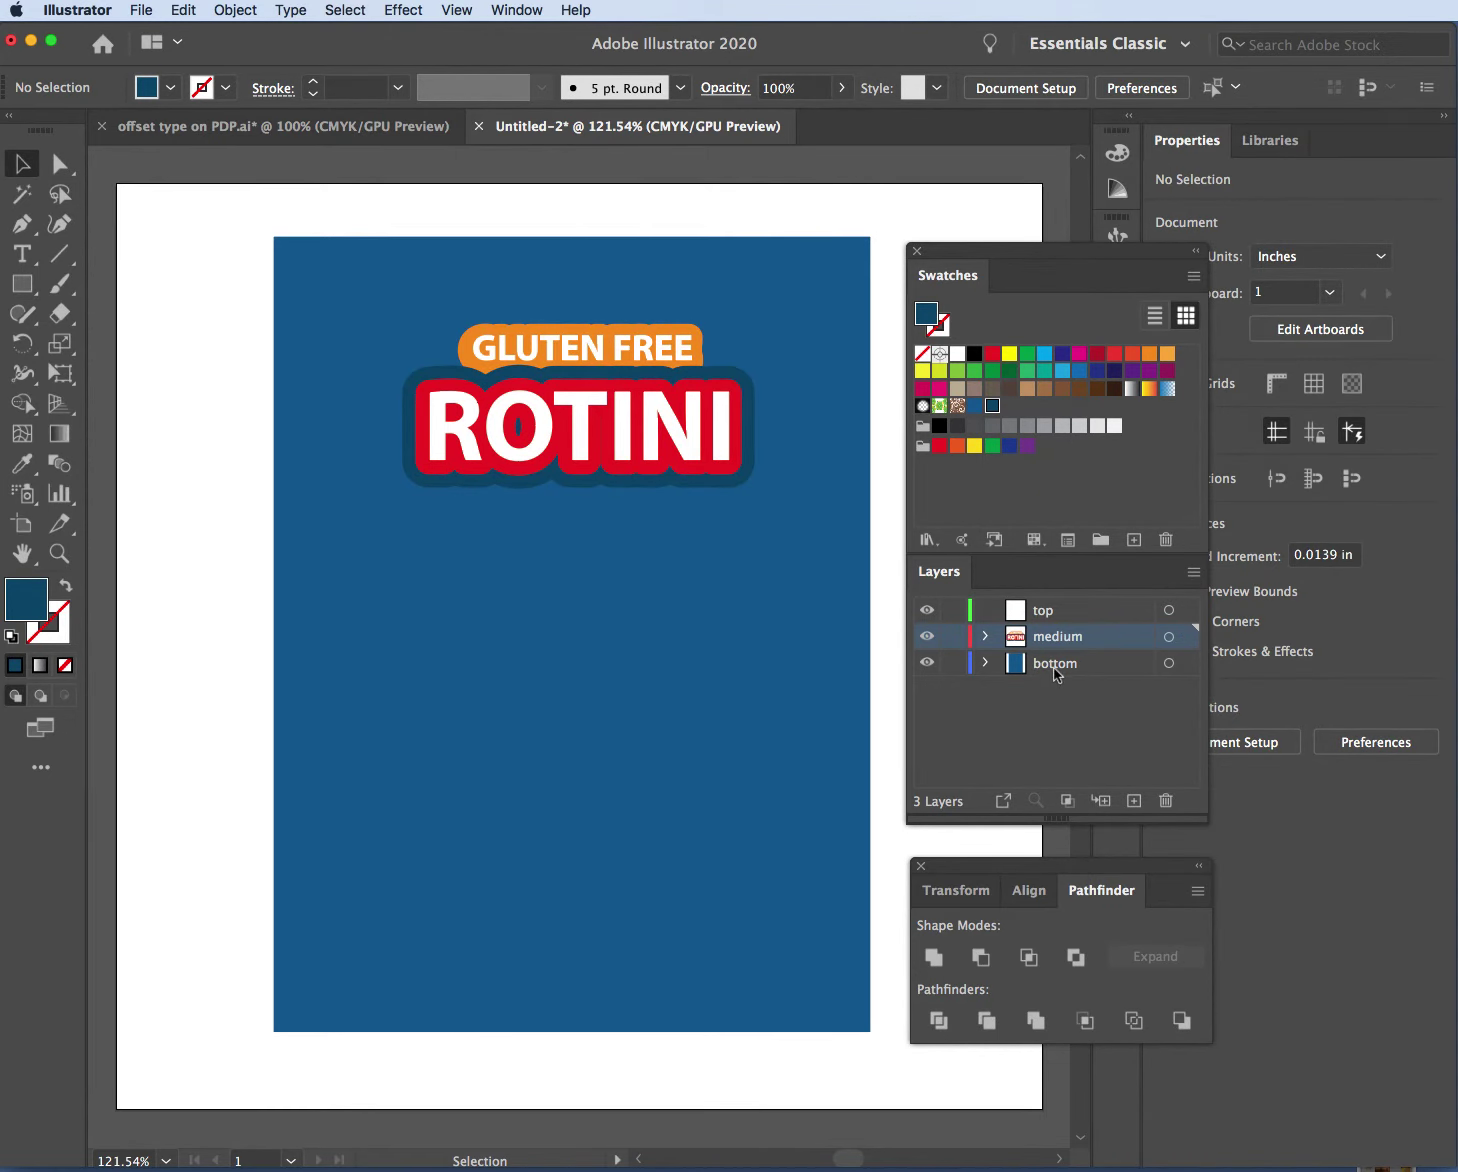
Bring the GLUTEN FREE text and orange pill in front of the ROTINI logo
click(927, 663)
click(927, 663)
click(573, 347)
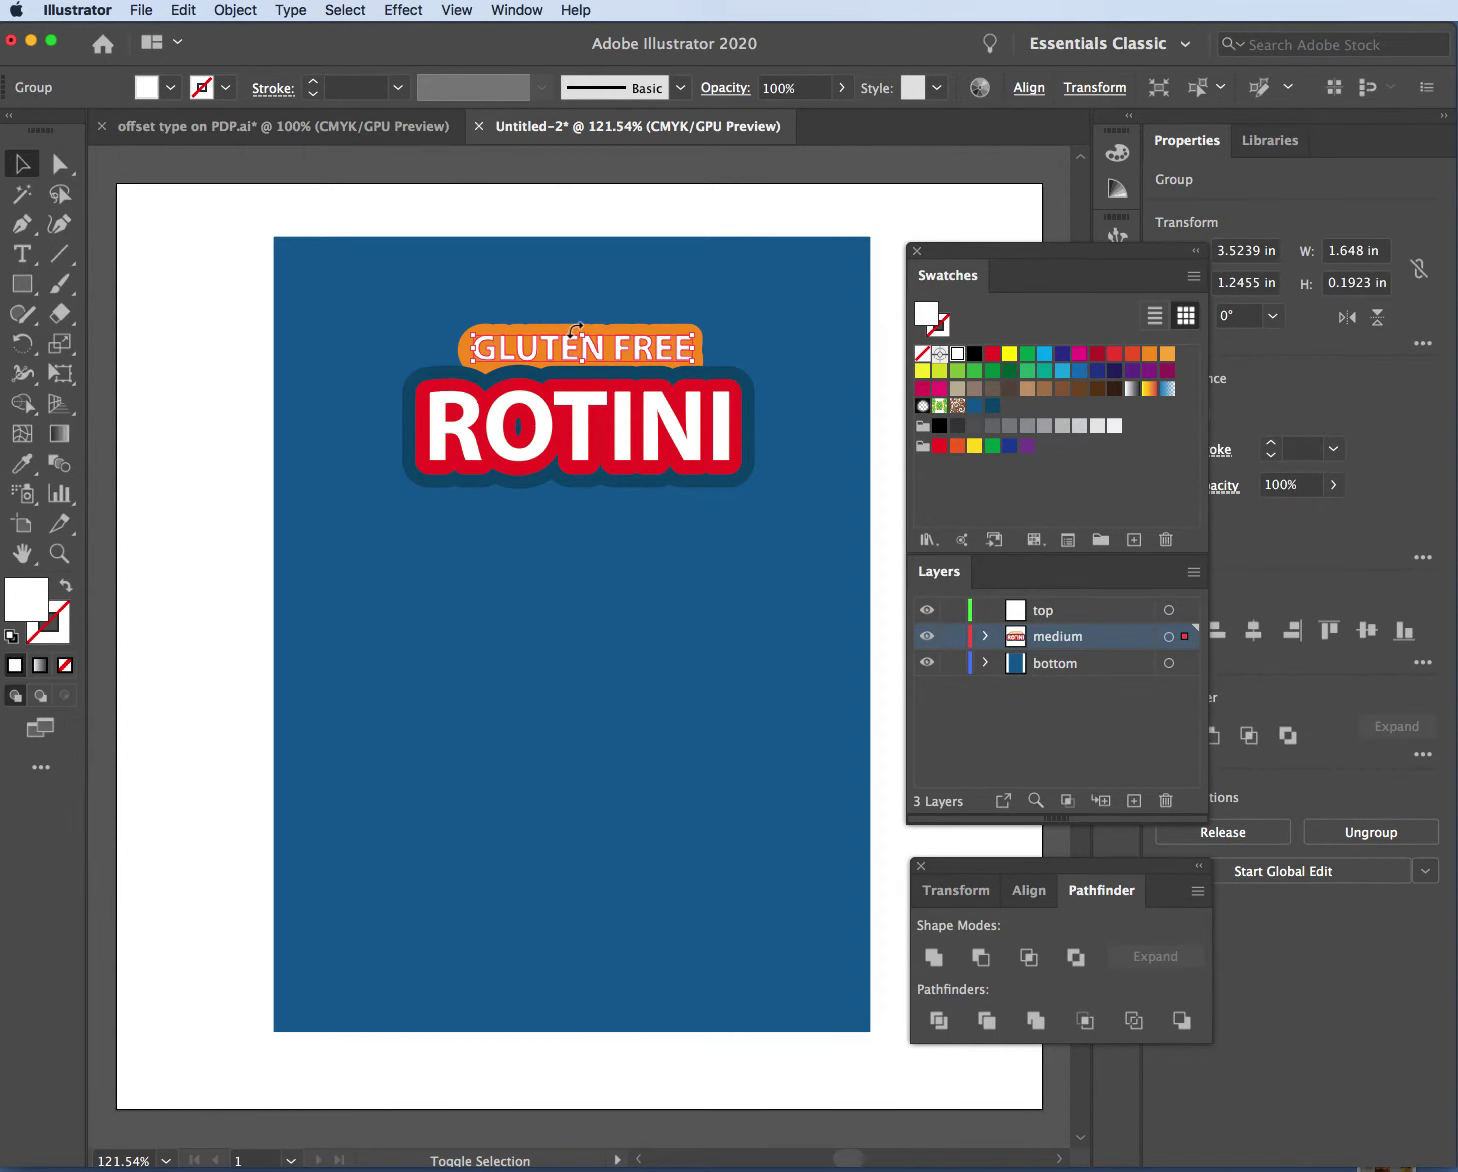
shift+click(618, 330)
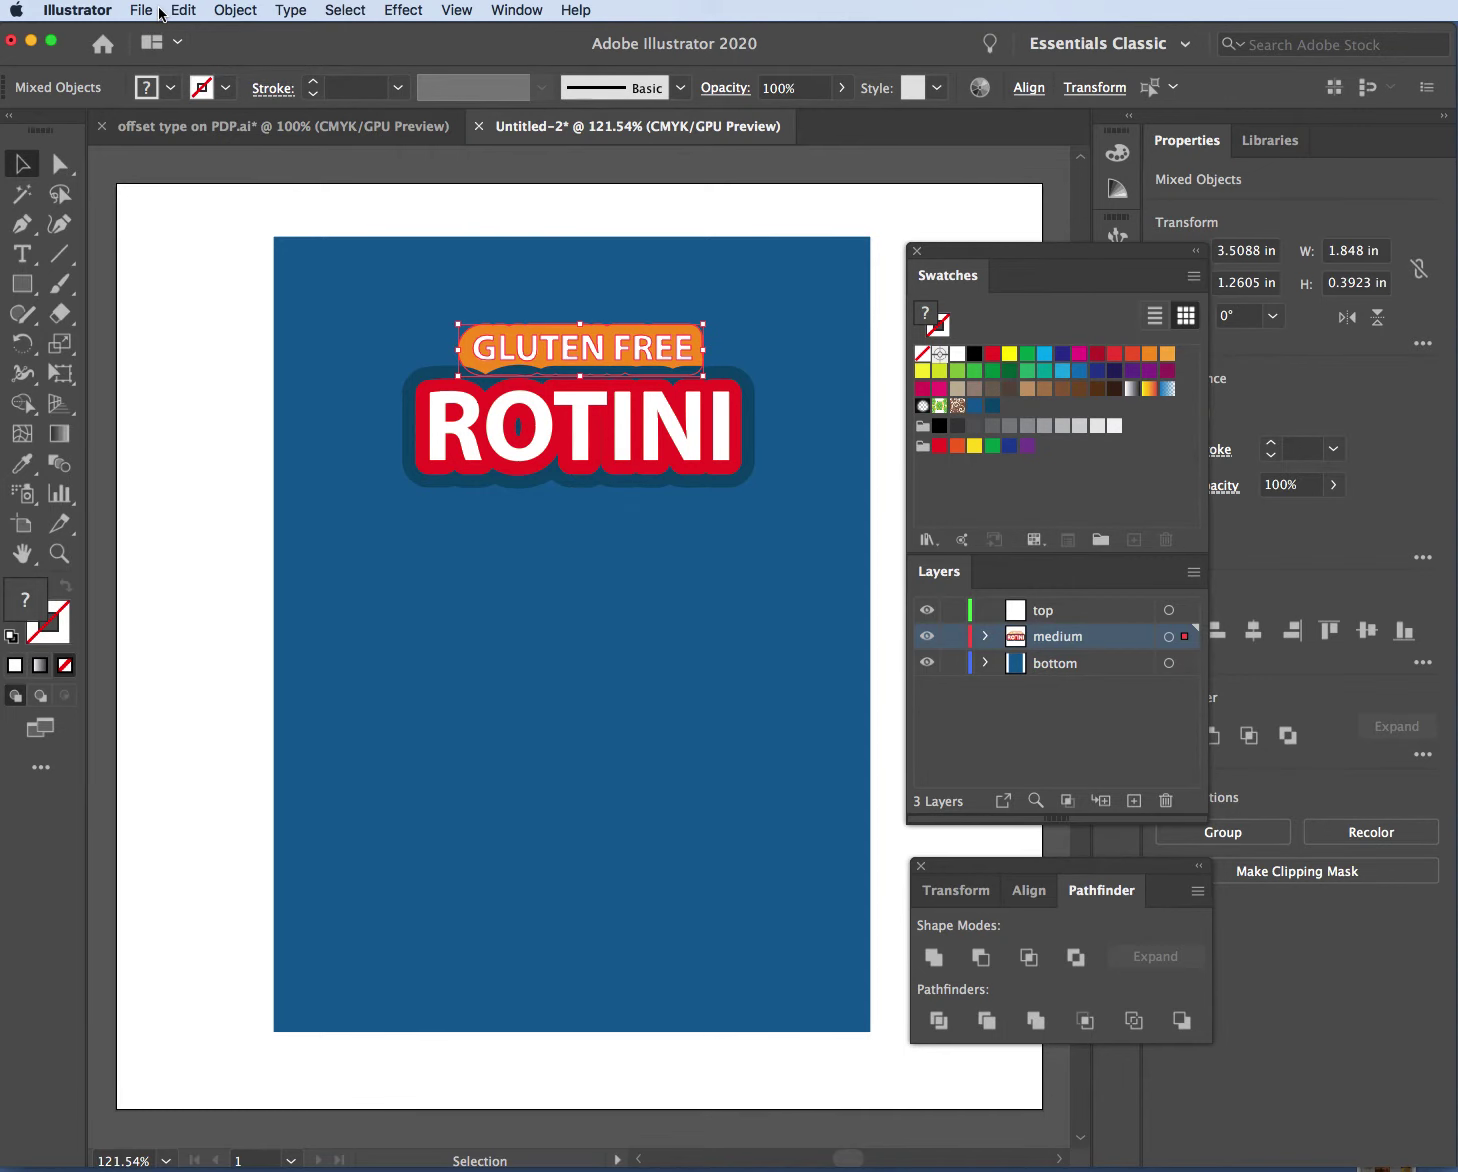
click(224, 12)
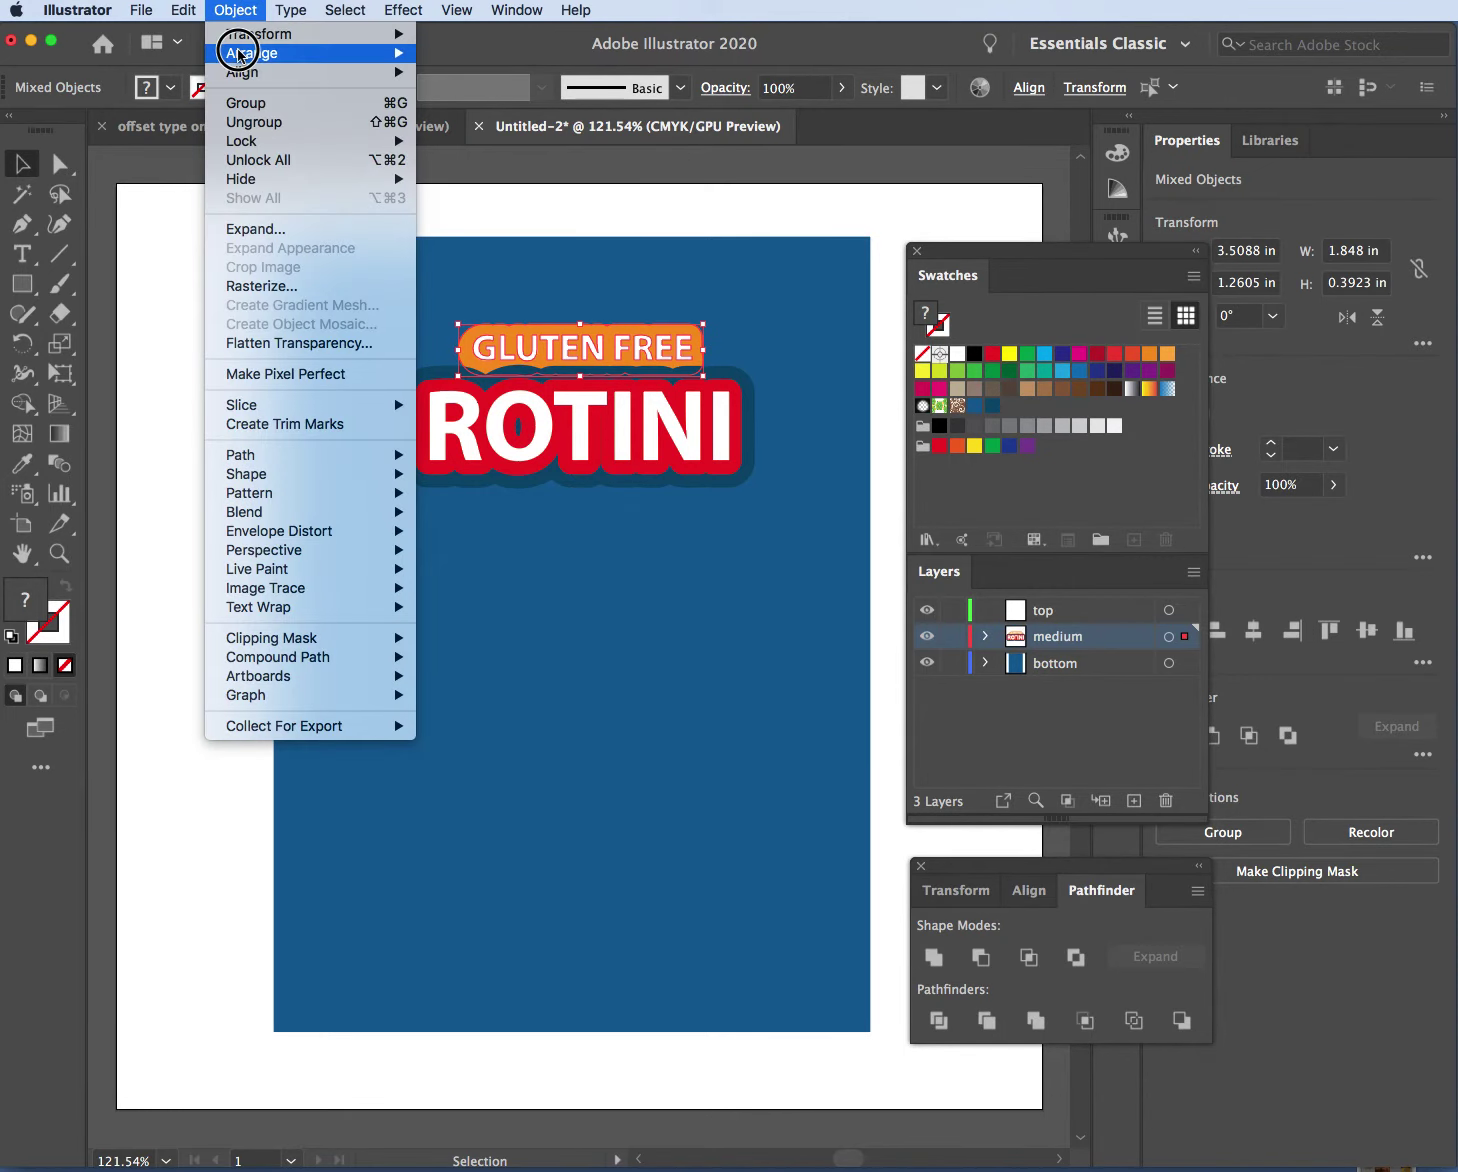
mouse_move(238, 53)
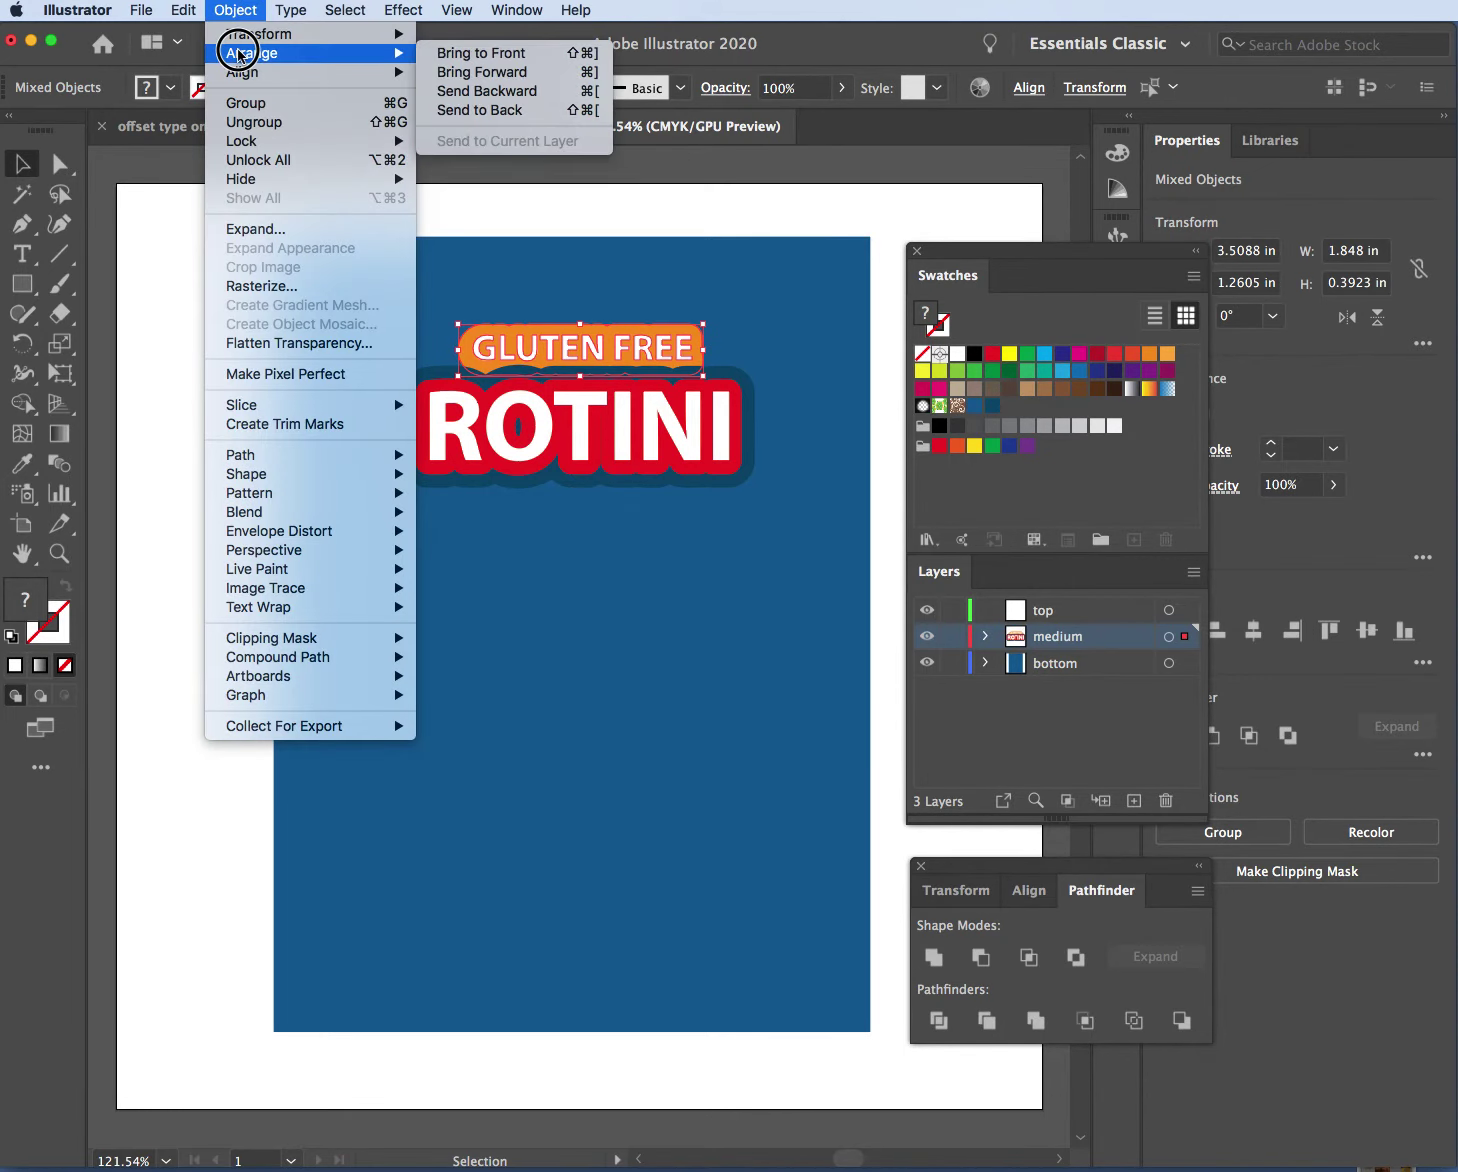
click(563, 54)
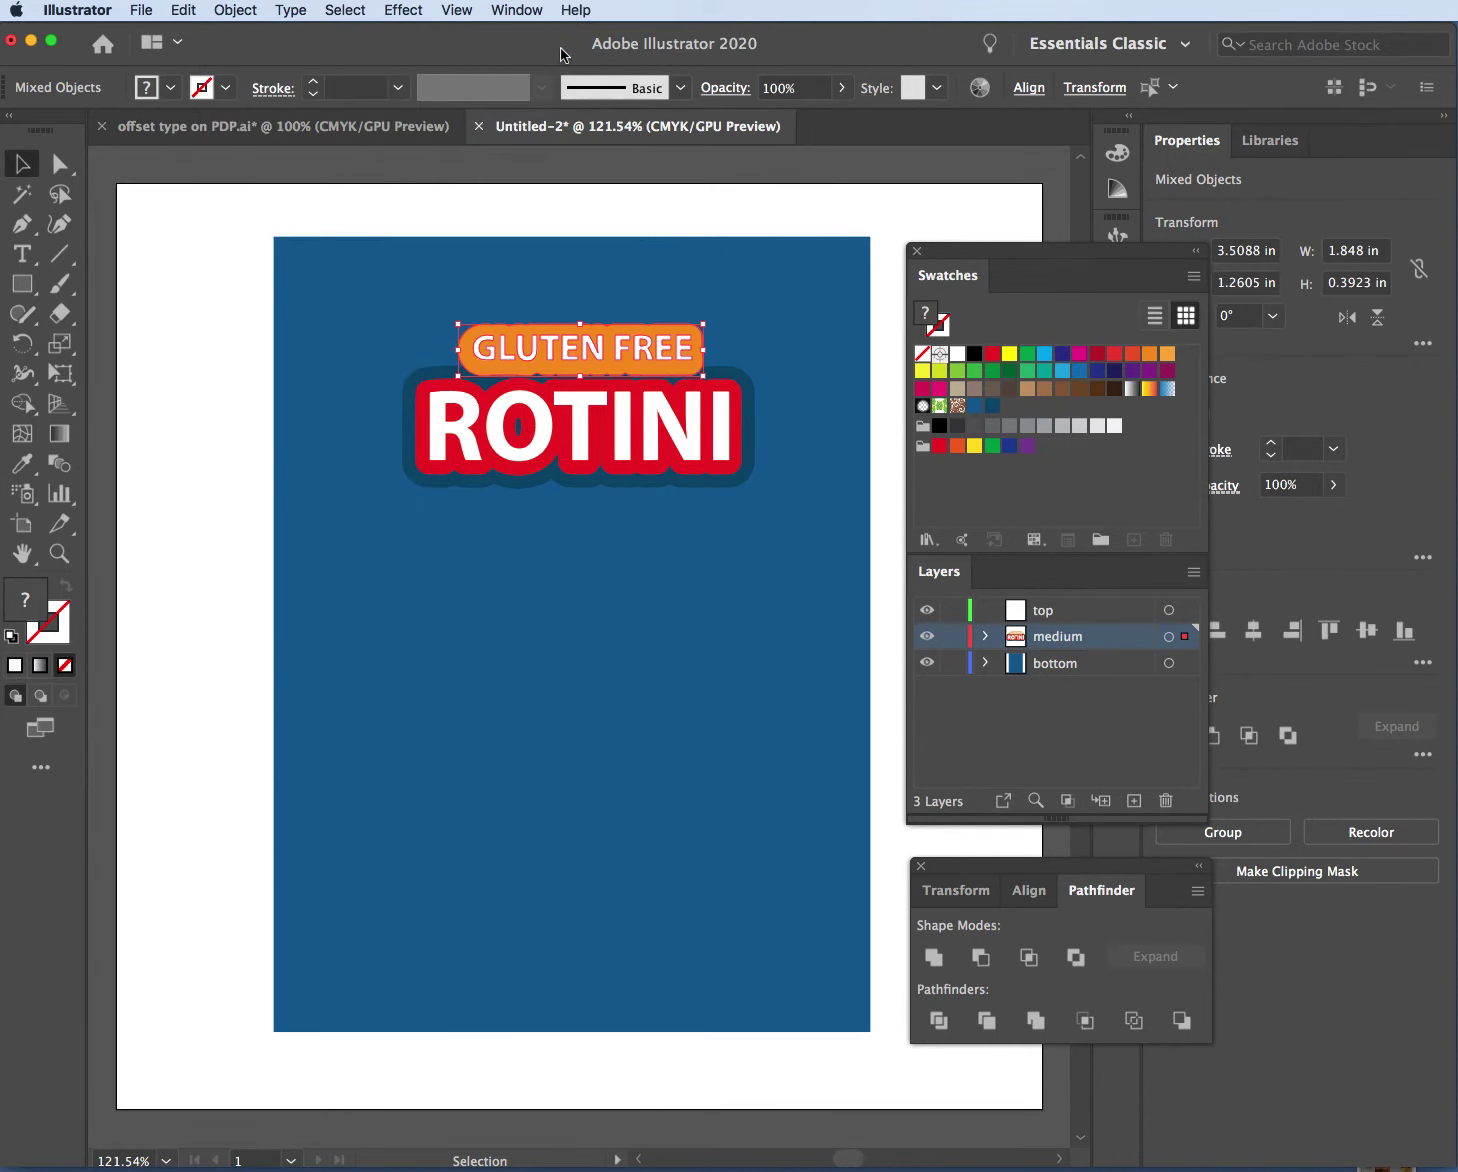
click(566, 212)
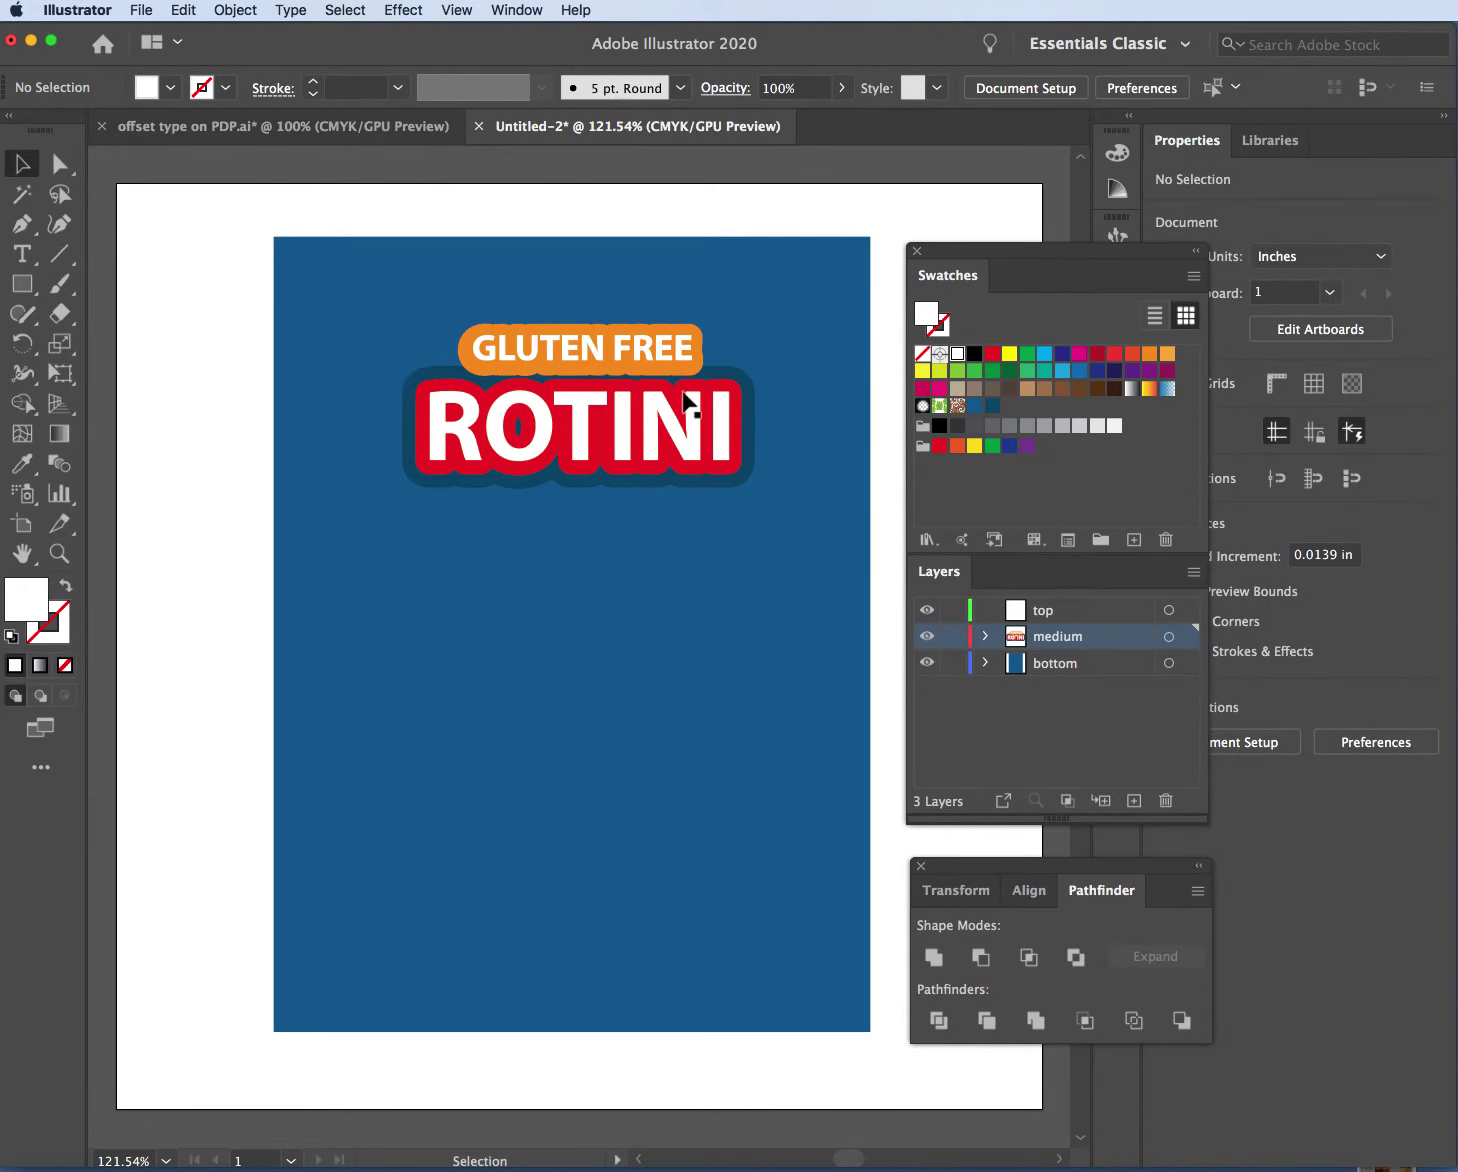
Nudge the ROTINI logo down one step, then the pill and logo two steps left
drag(370, 482, 872, 514)
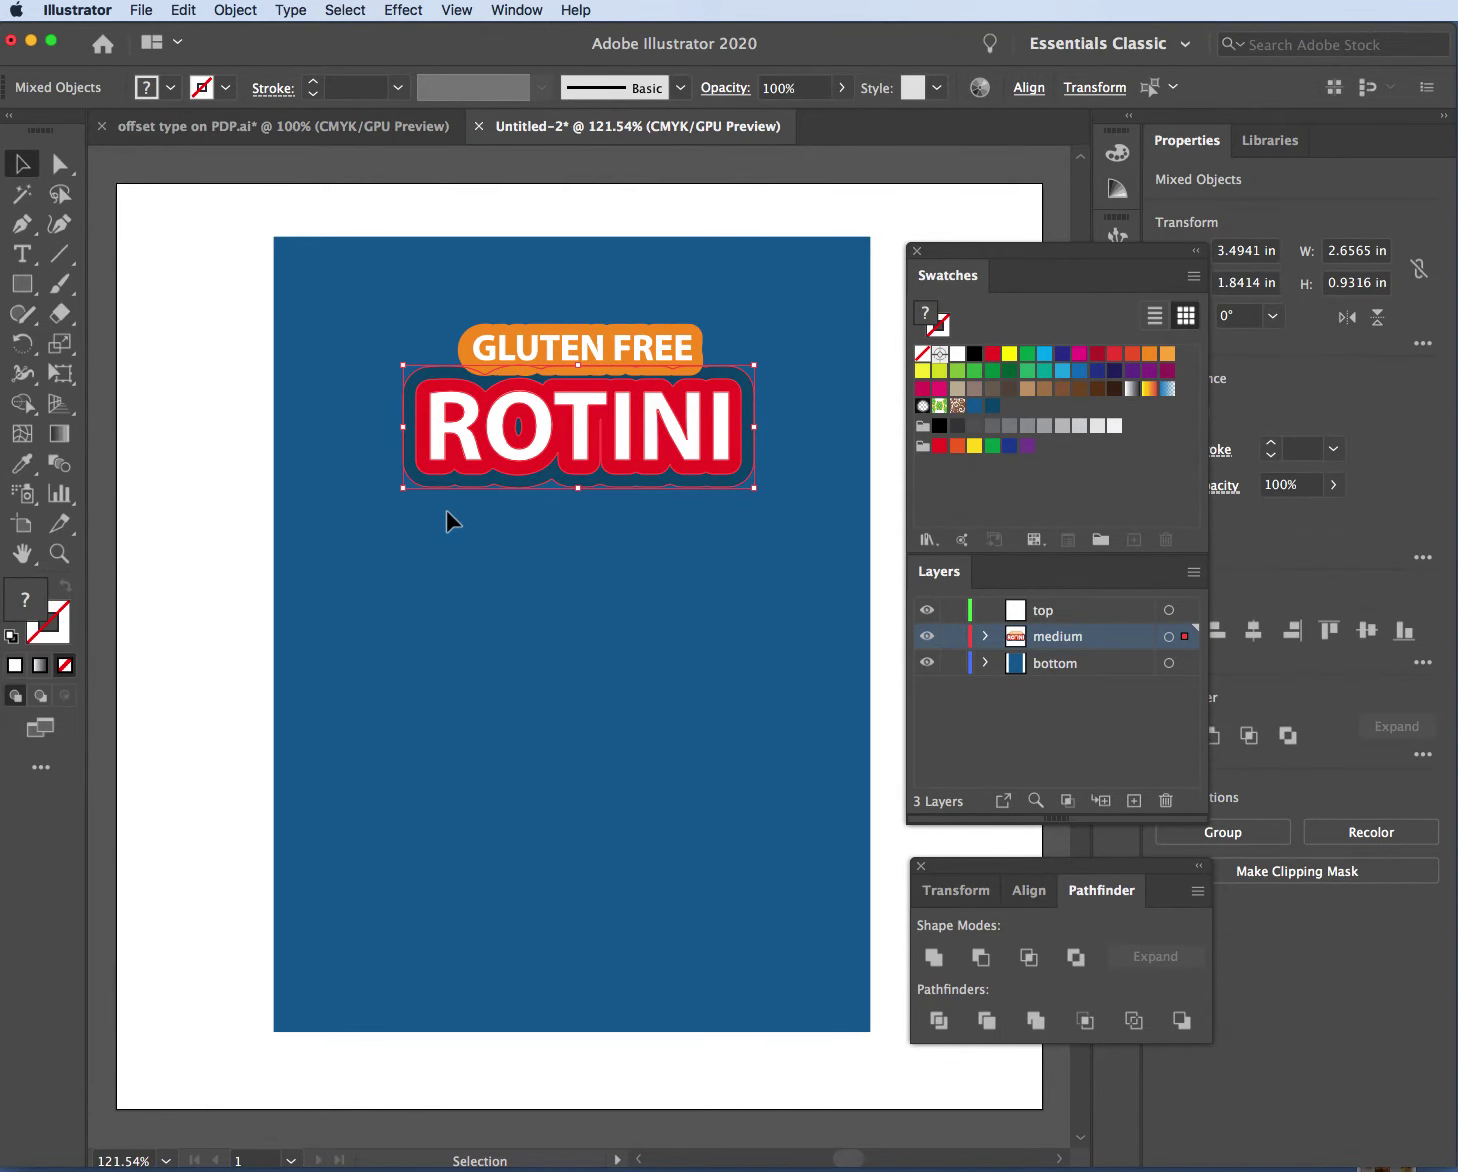
key(Down)
key(Down)
key(Down)
key(Down)
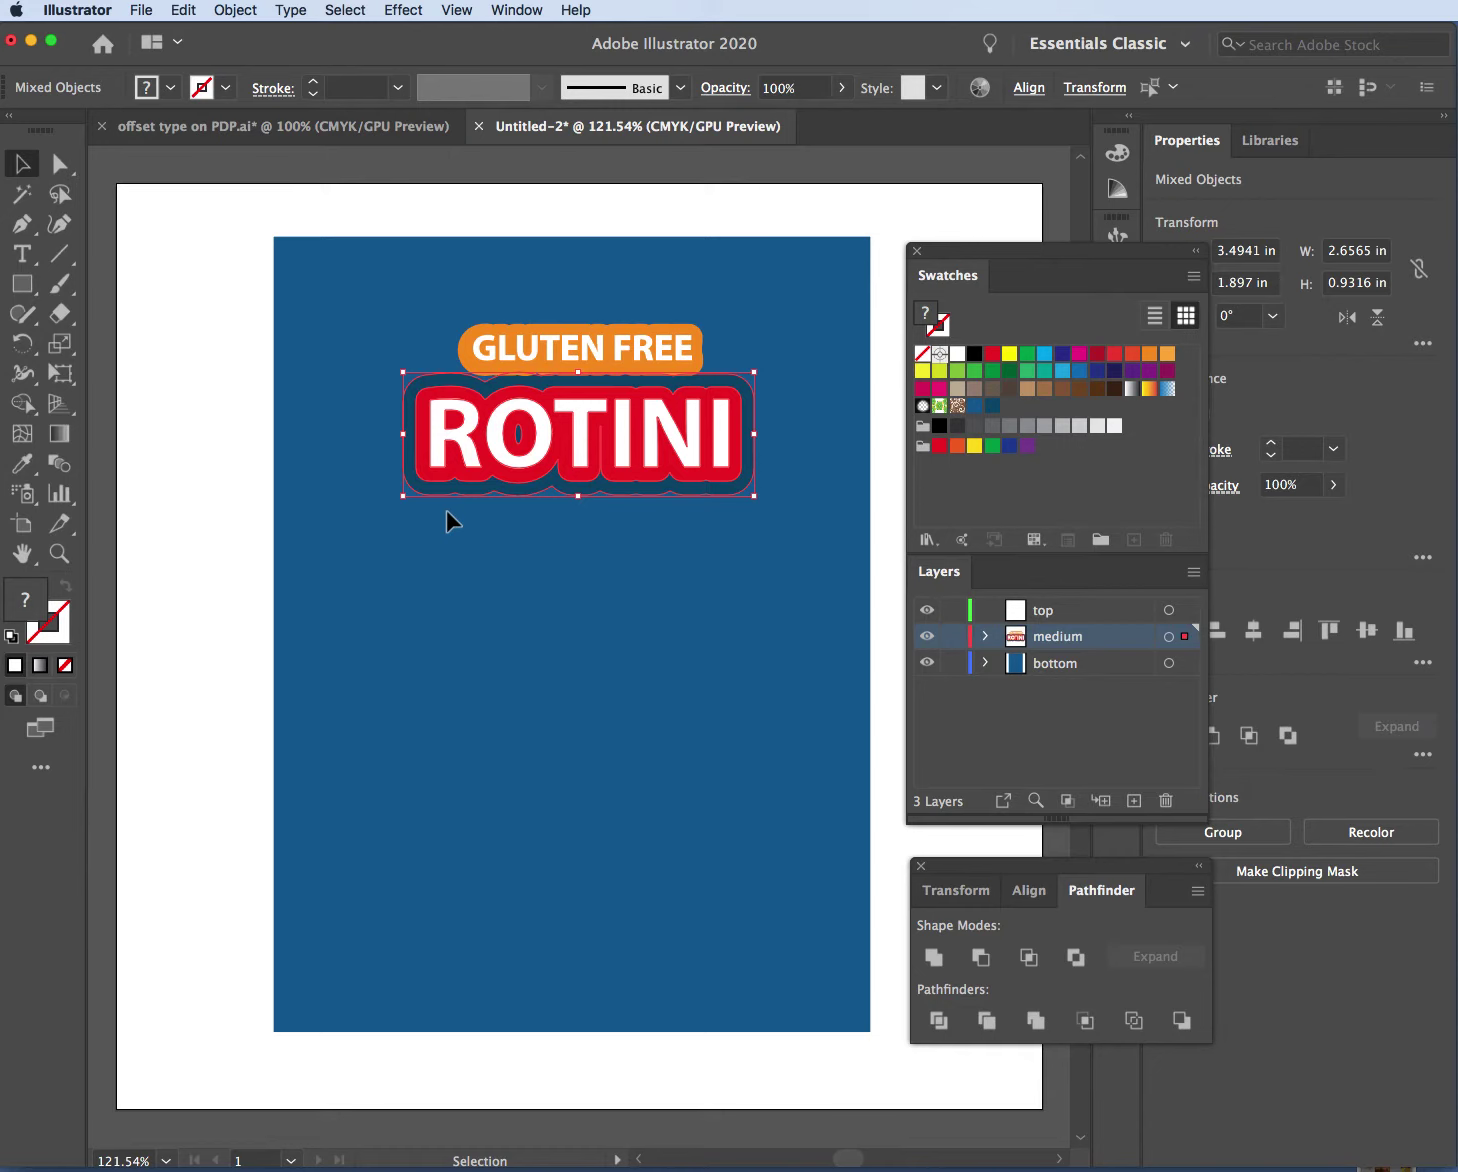
click(494, 200)
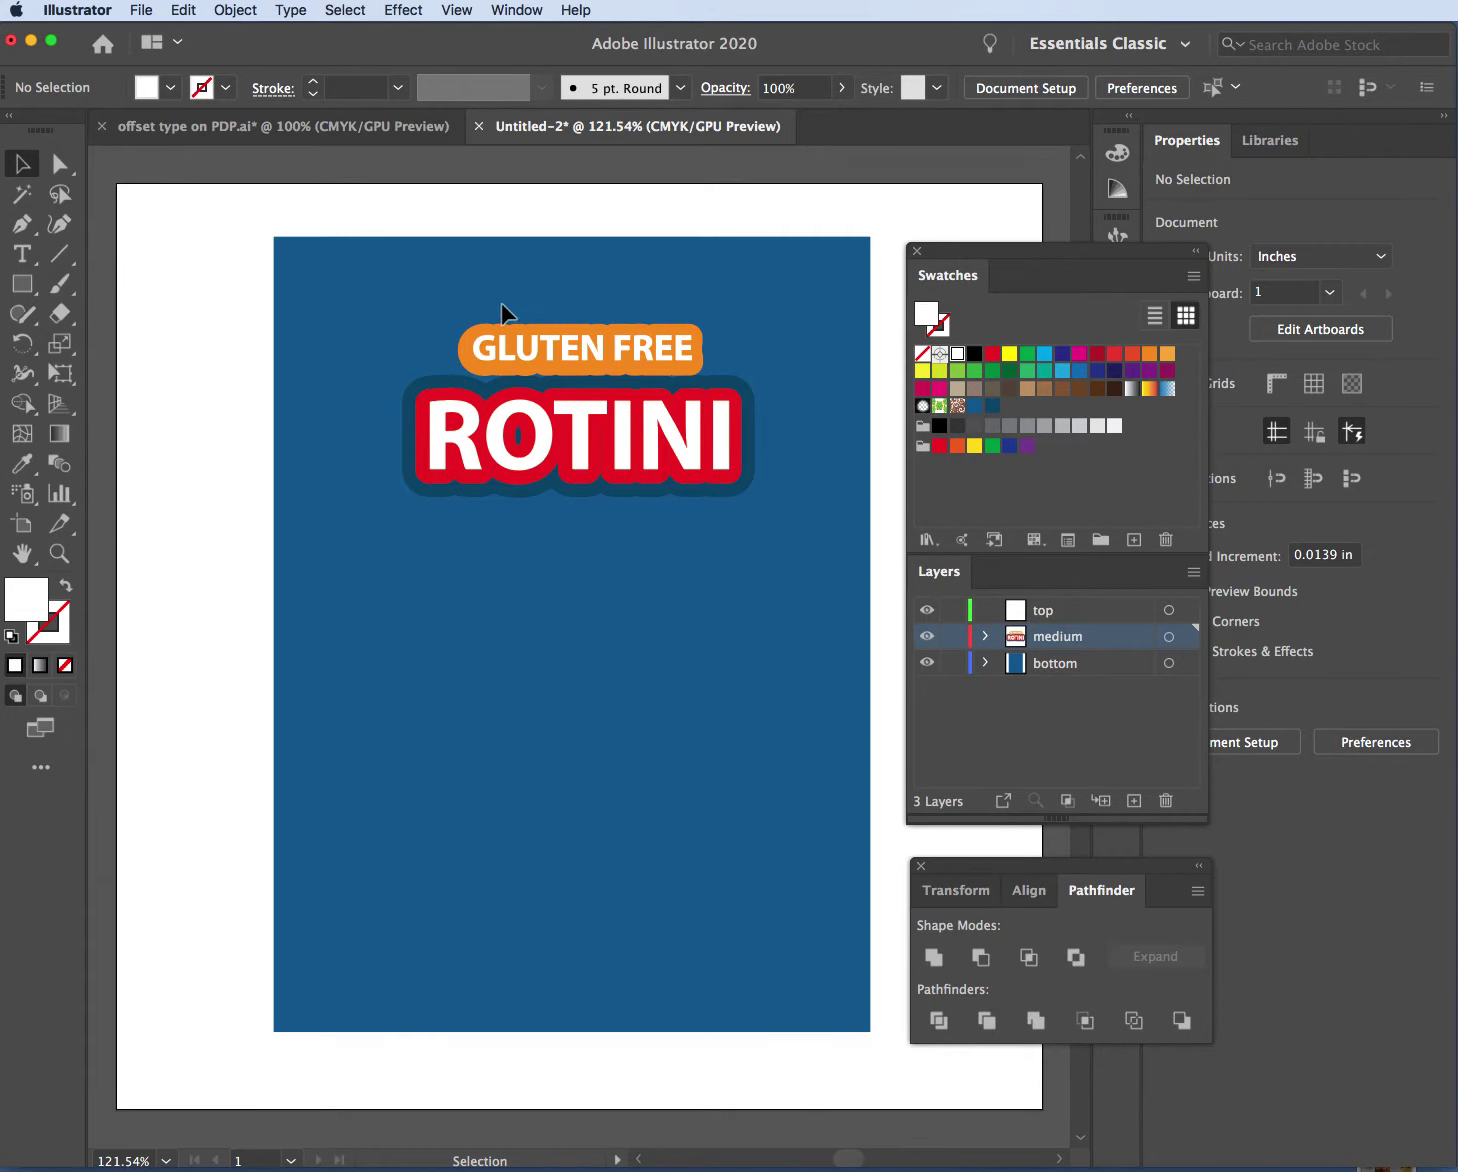
drag(395, 304, 767, 514)
key(Left)
key(Left)
key(Left)
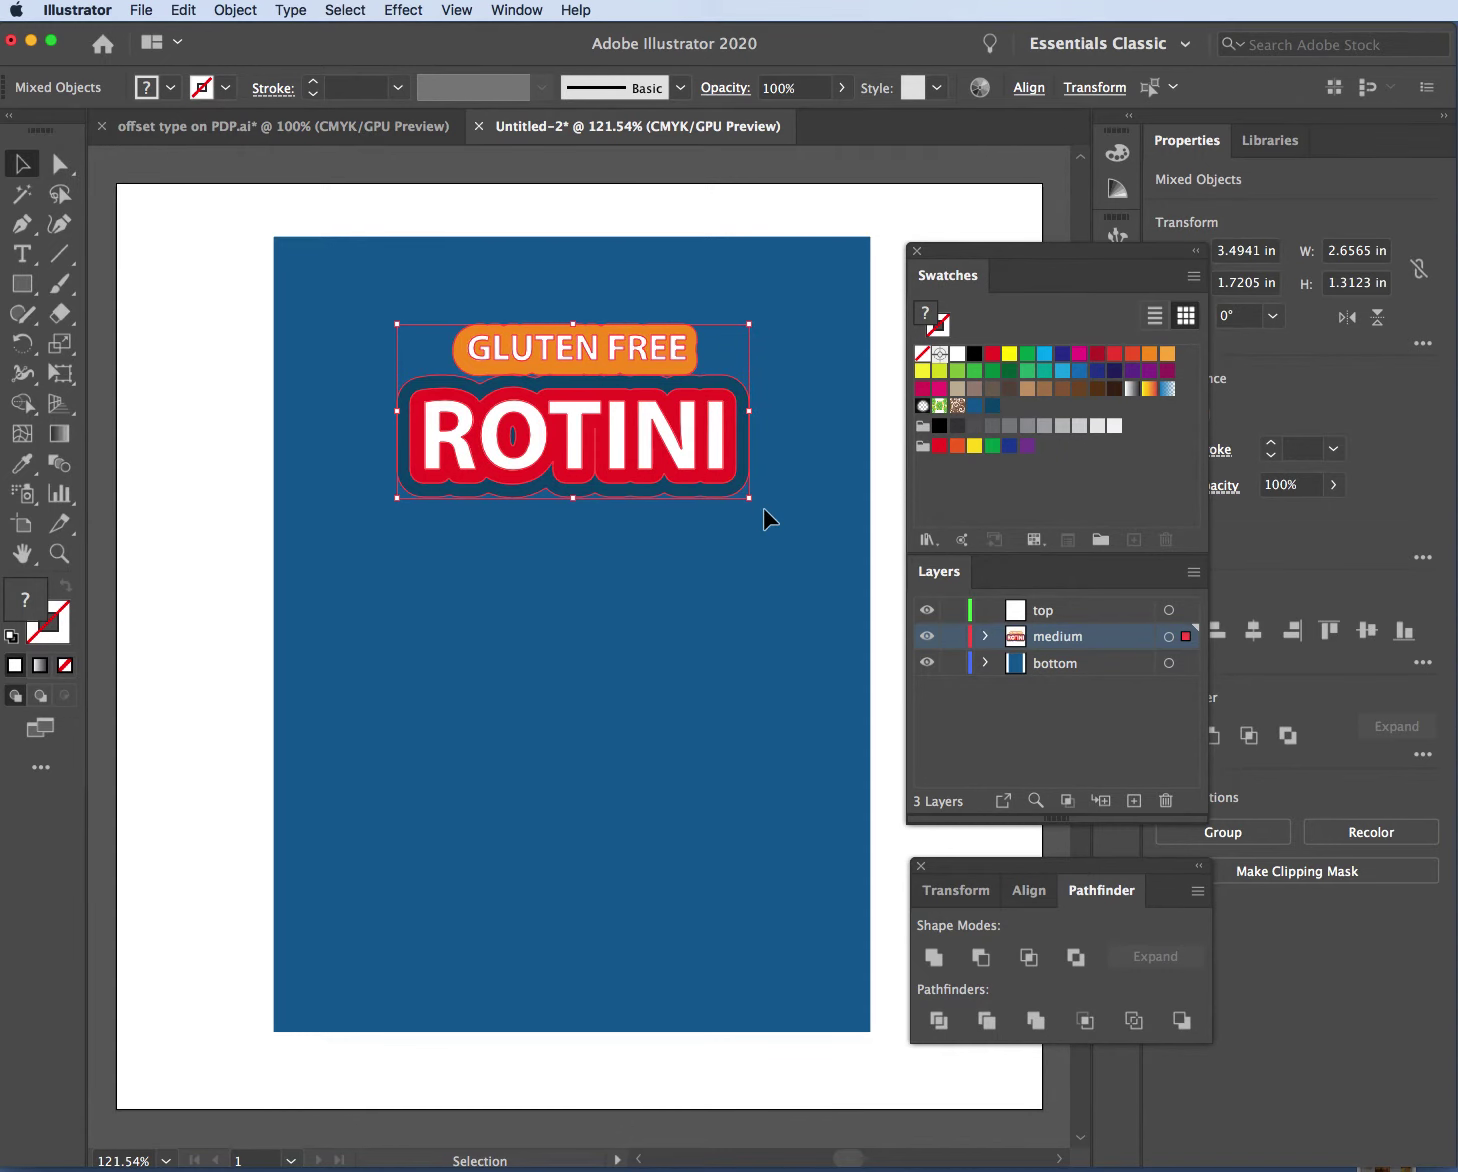
key(Left)
click(580, 215)
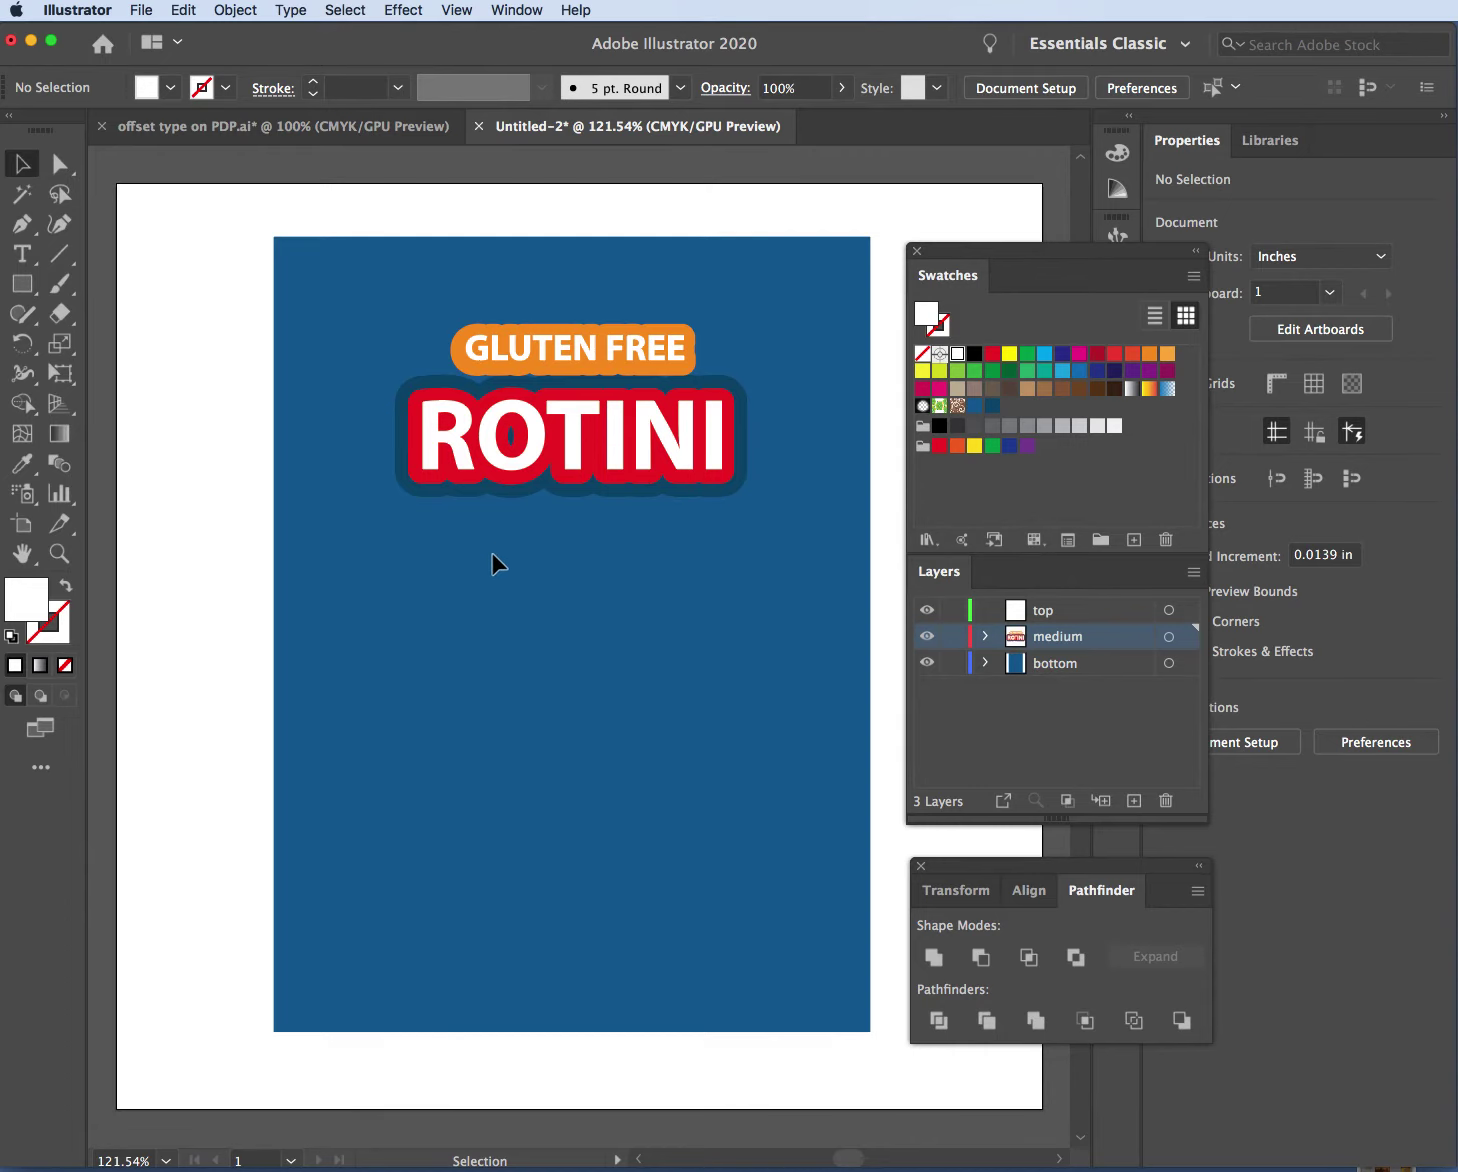
Apply an Arch warp with 19% horizontal bend to the GLUTEN FREE pill and ROTINI logo together
drag(378, 305, 808, 545)
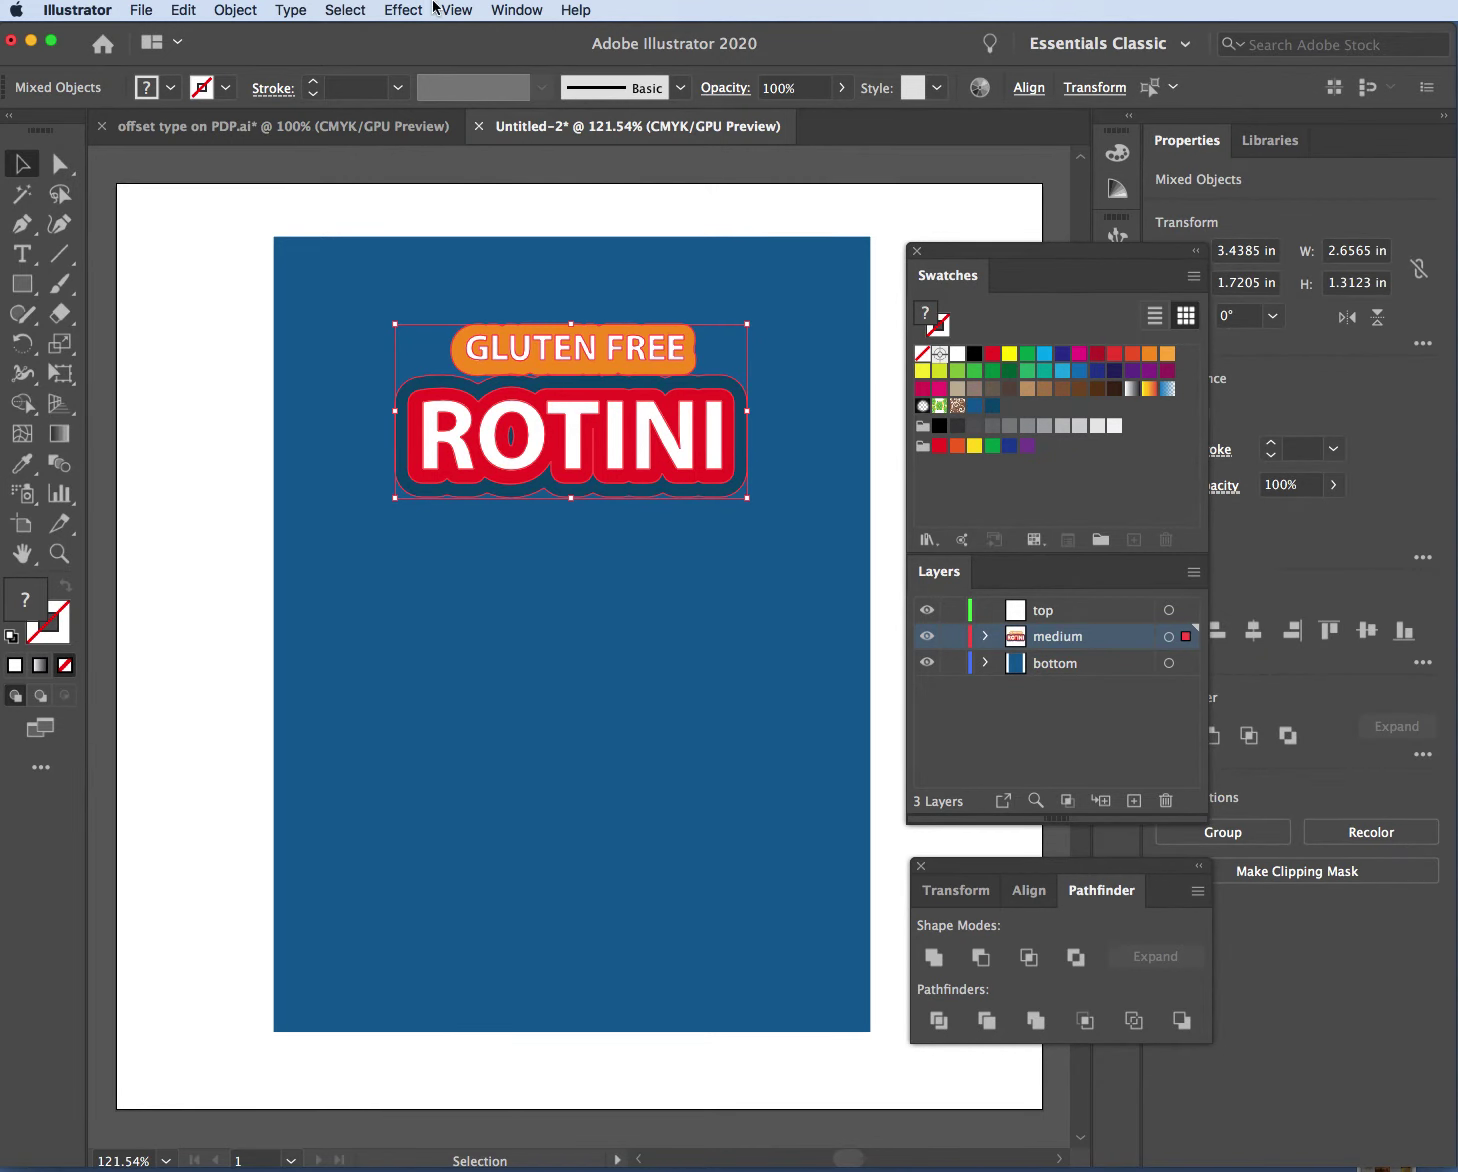
click(399, 10)
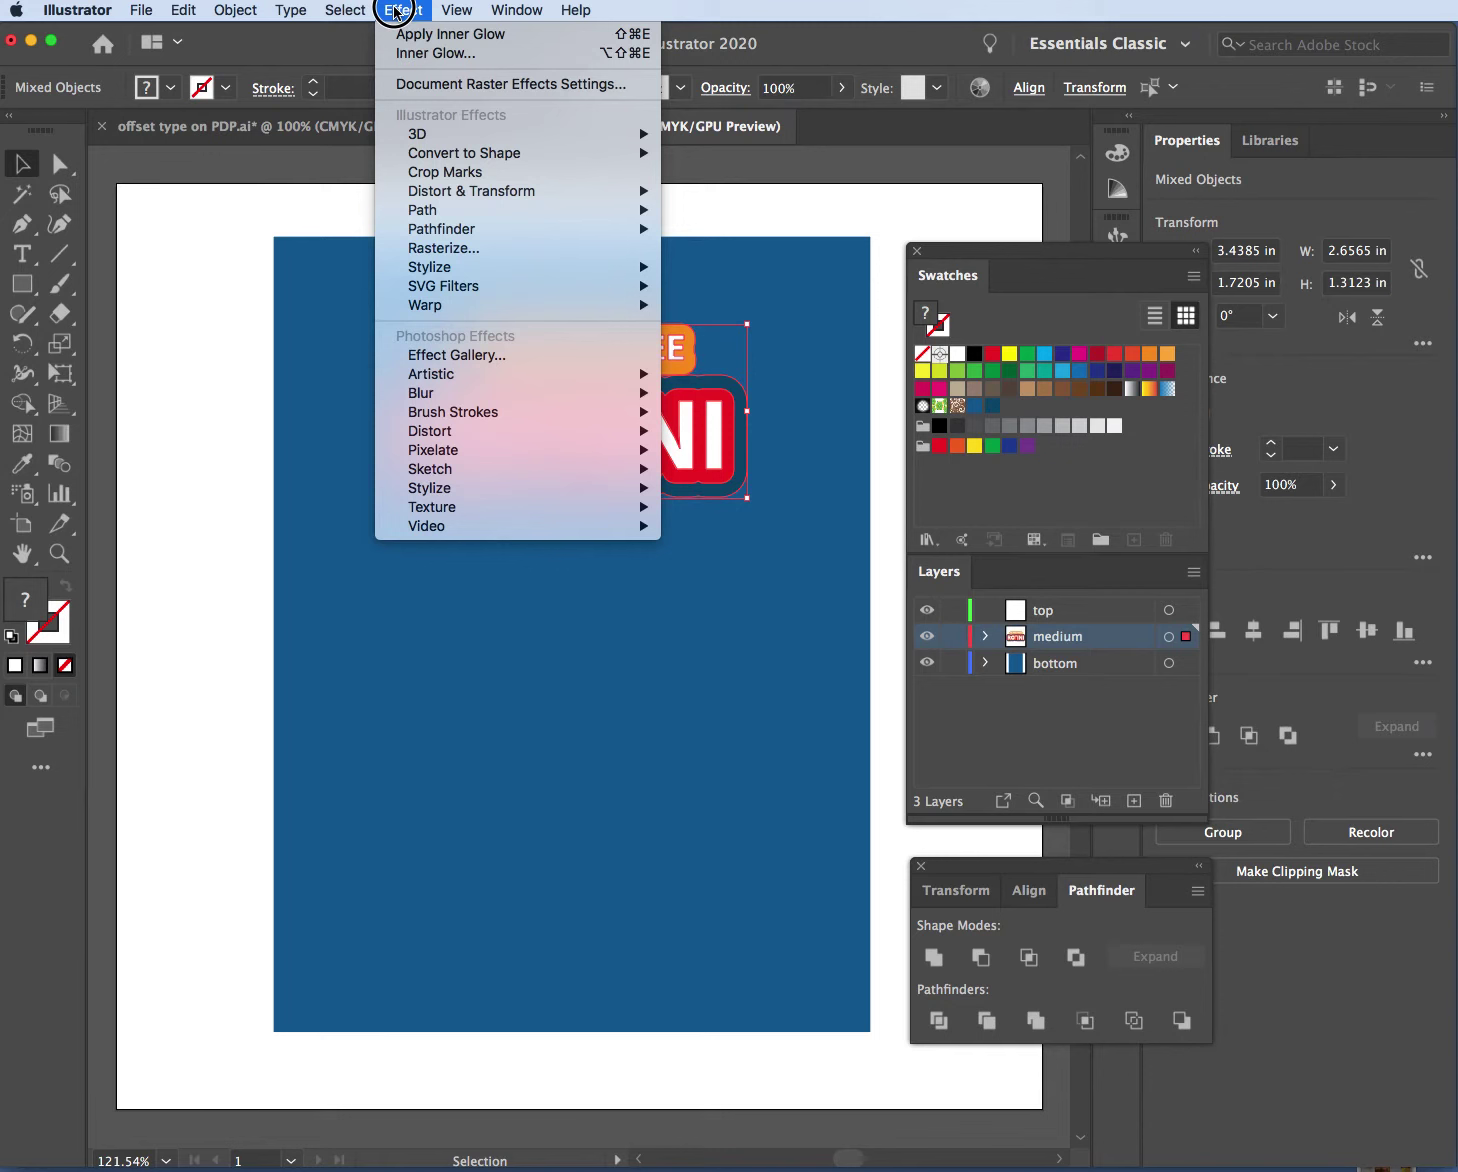
mouse_move(440, 264)
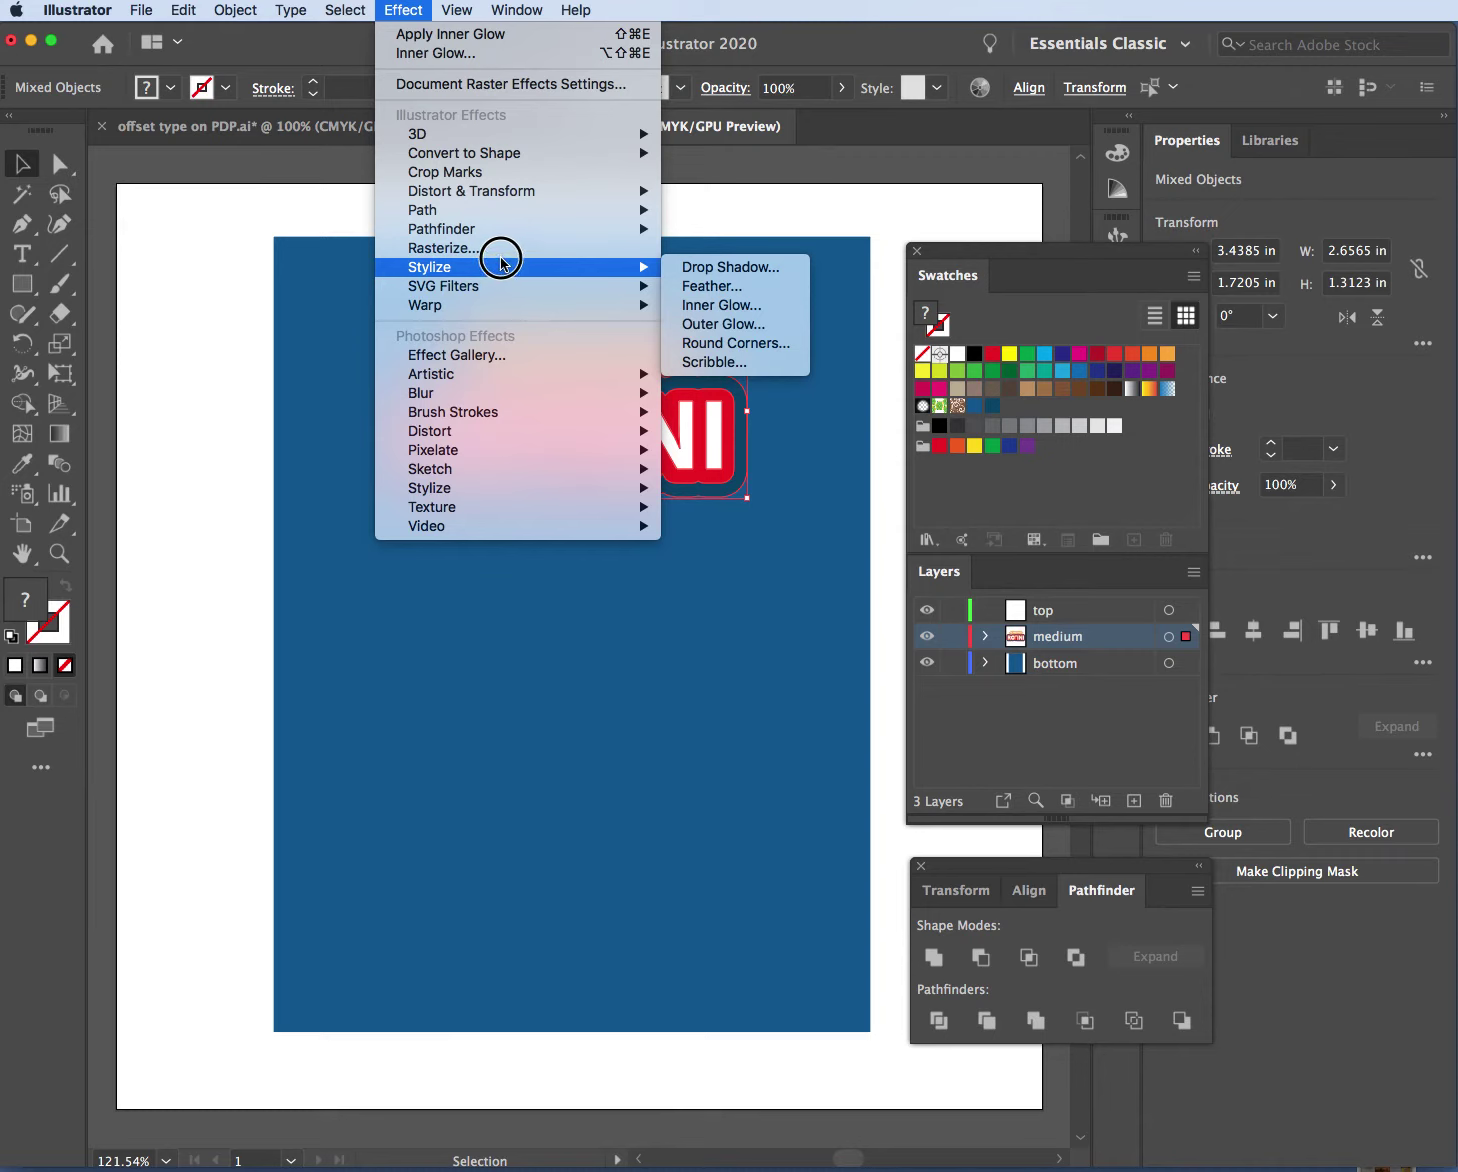
mouse_move(495, 268)
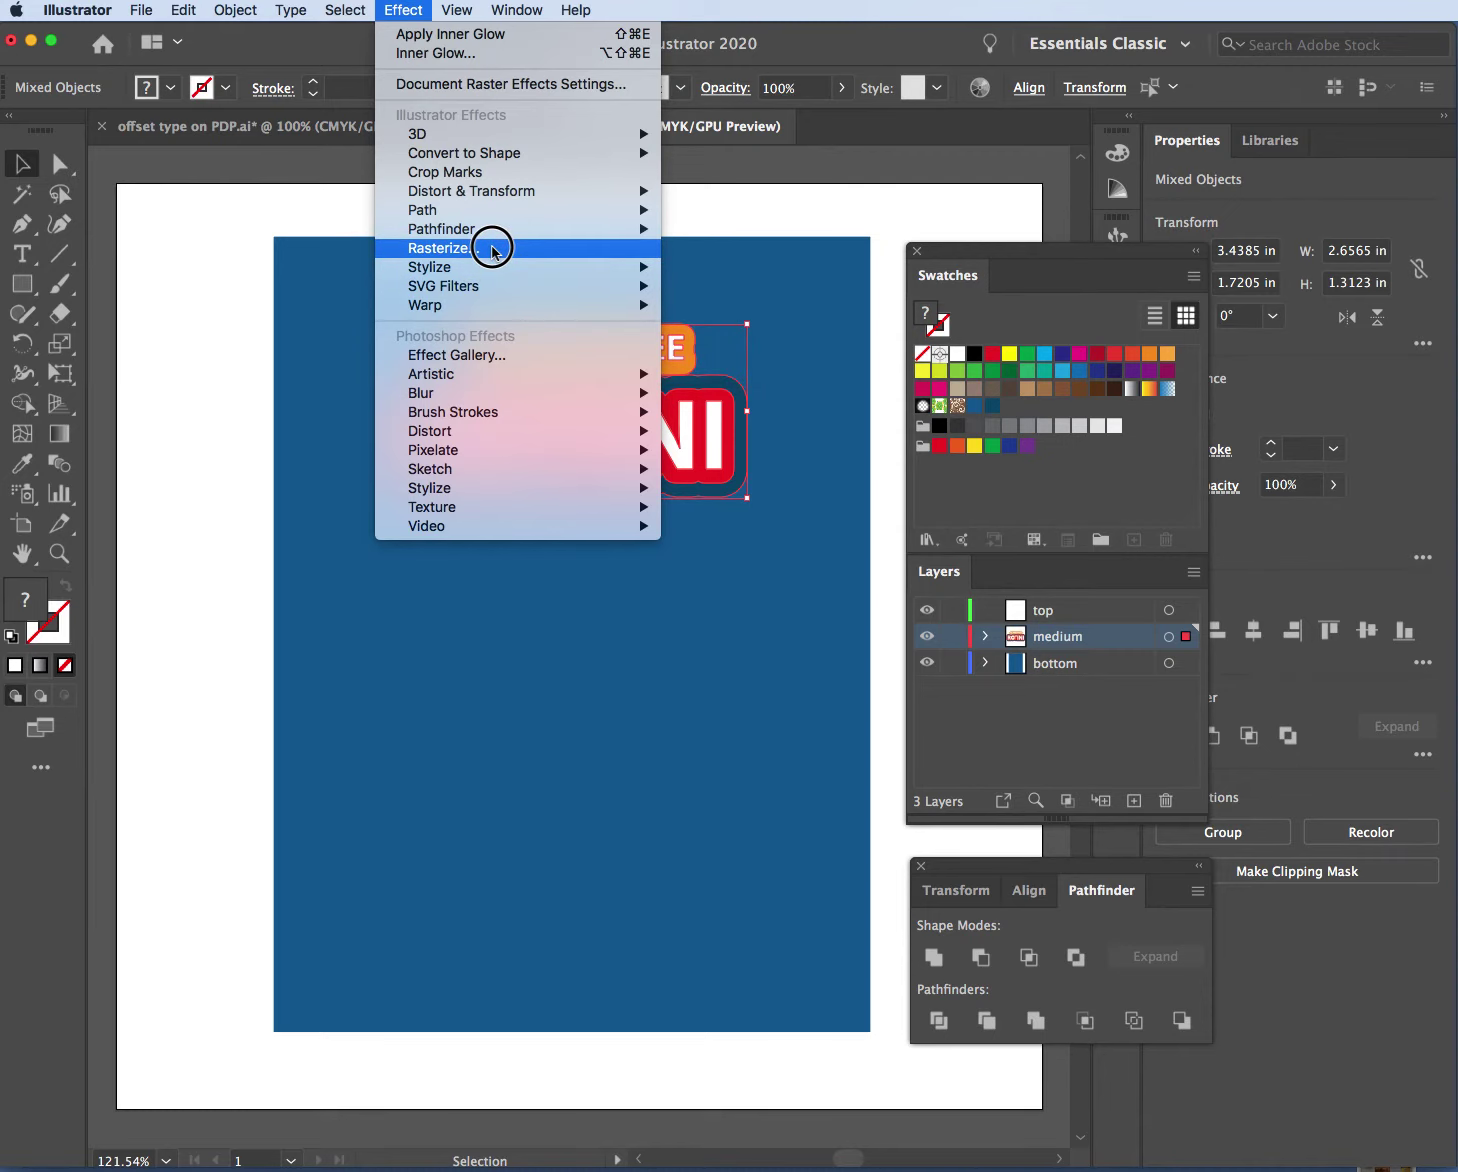
click(402, 12)
click(340, 12)
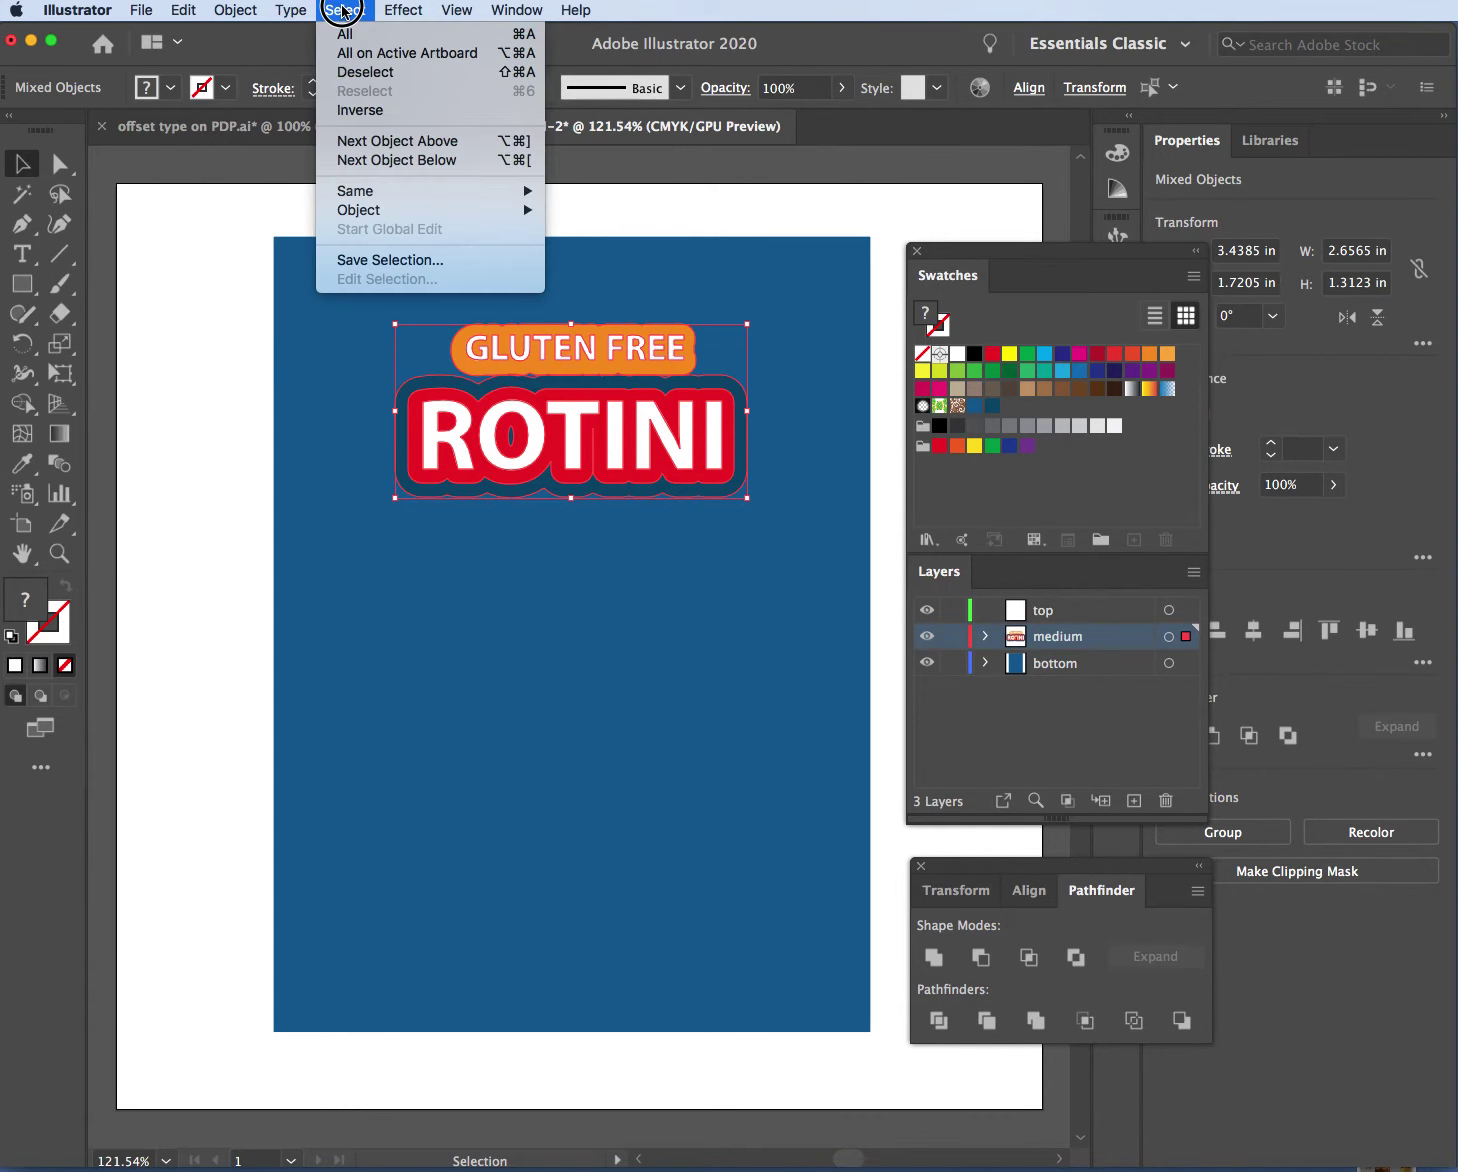
mouse_move(408, 10)
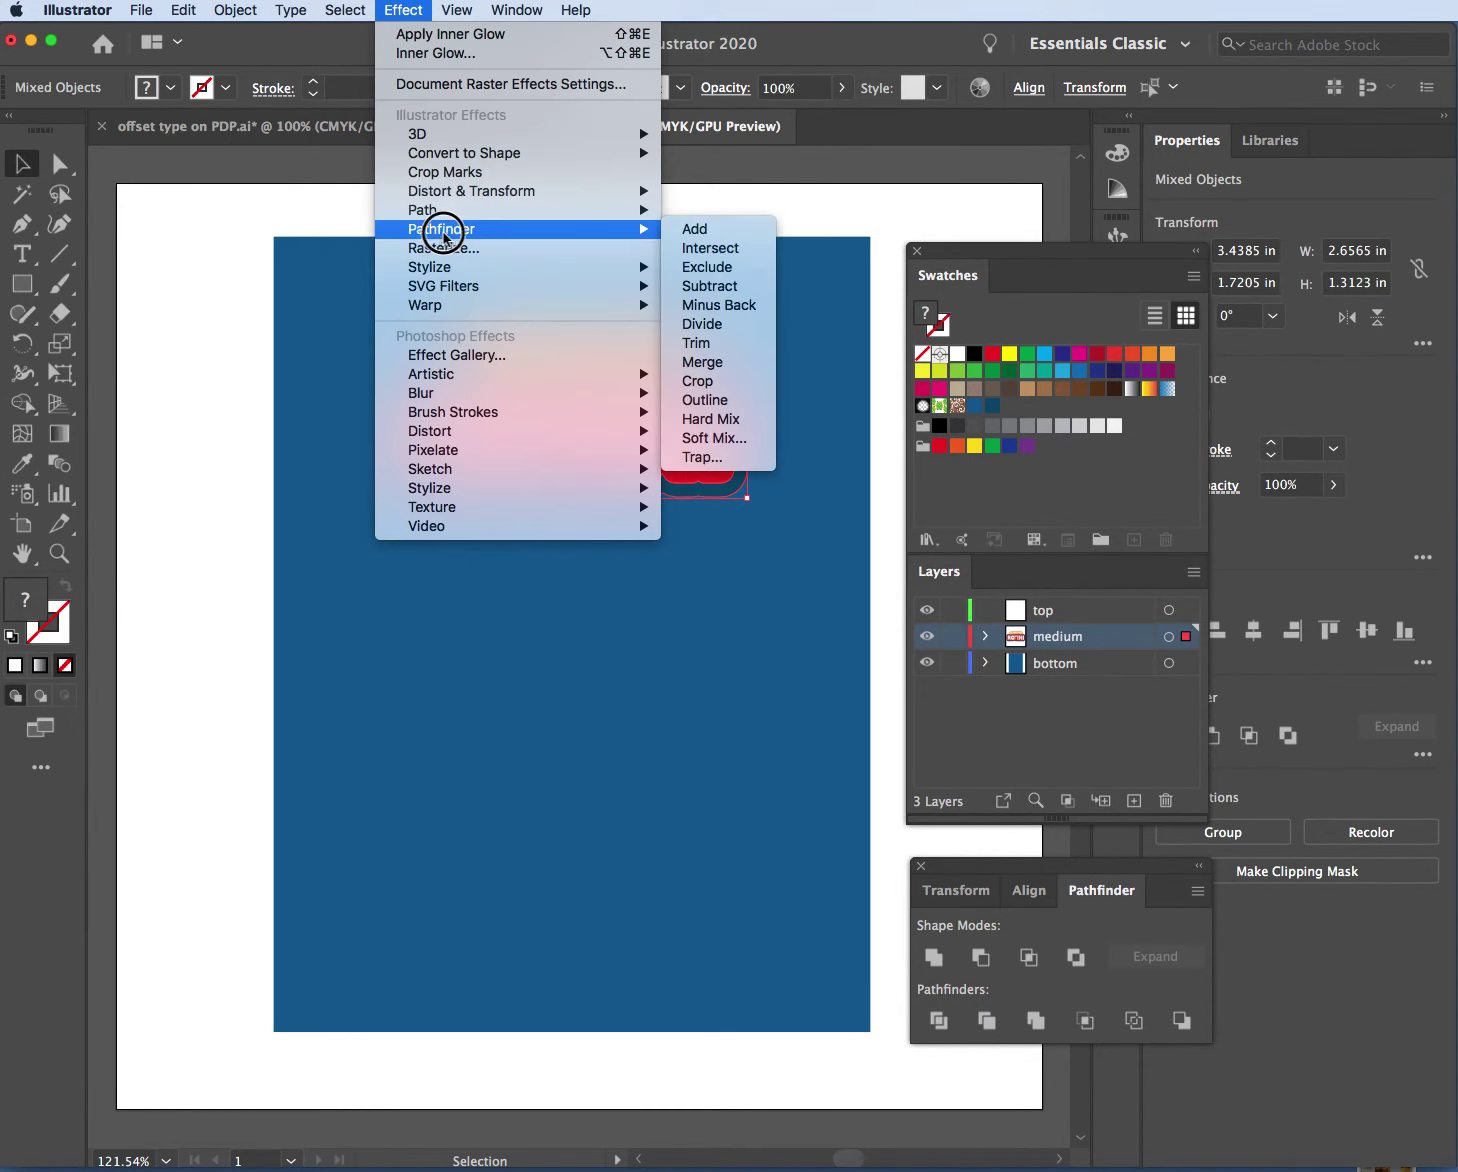
mouse_move(458, 193)
mouse_move(436, 313)
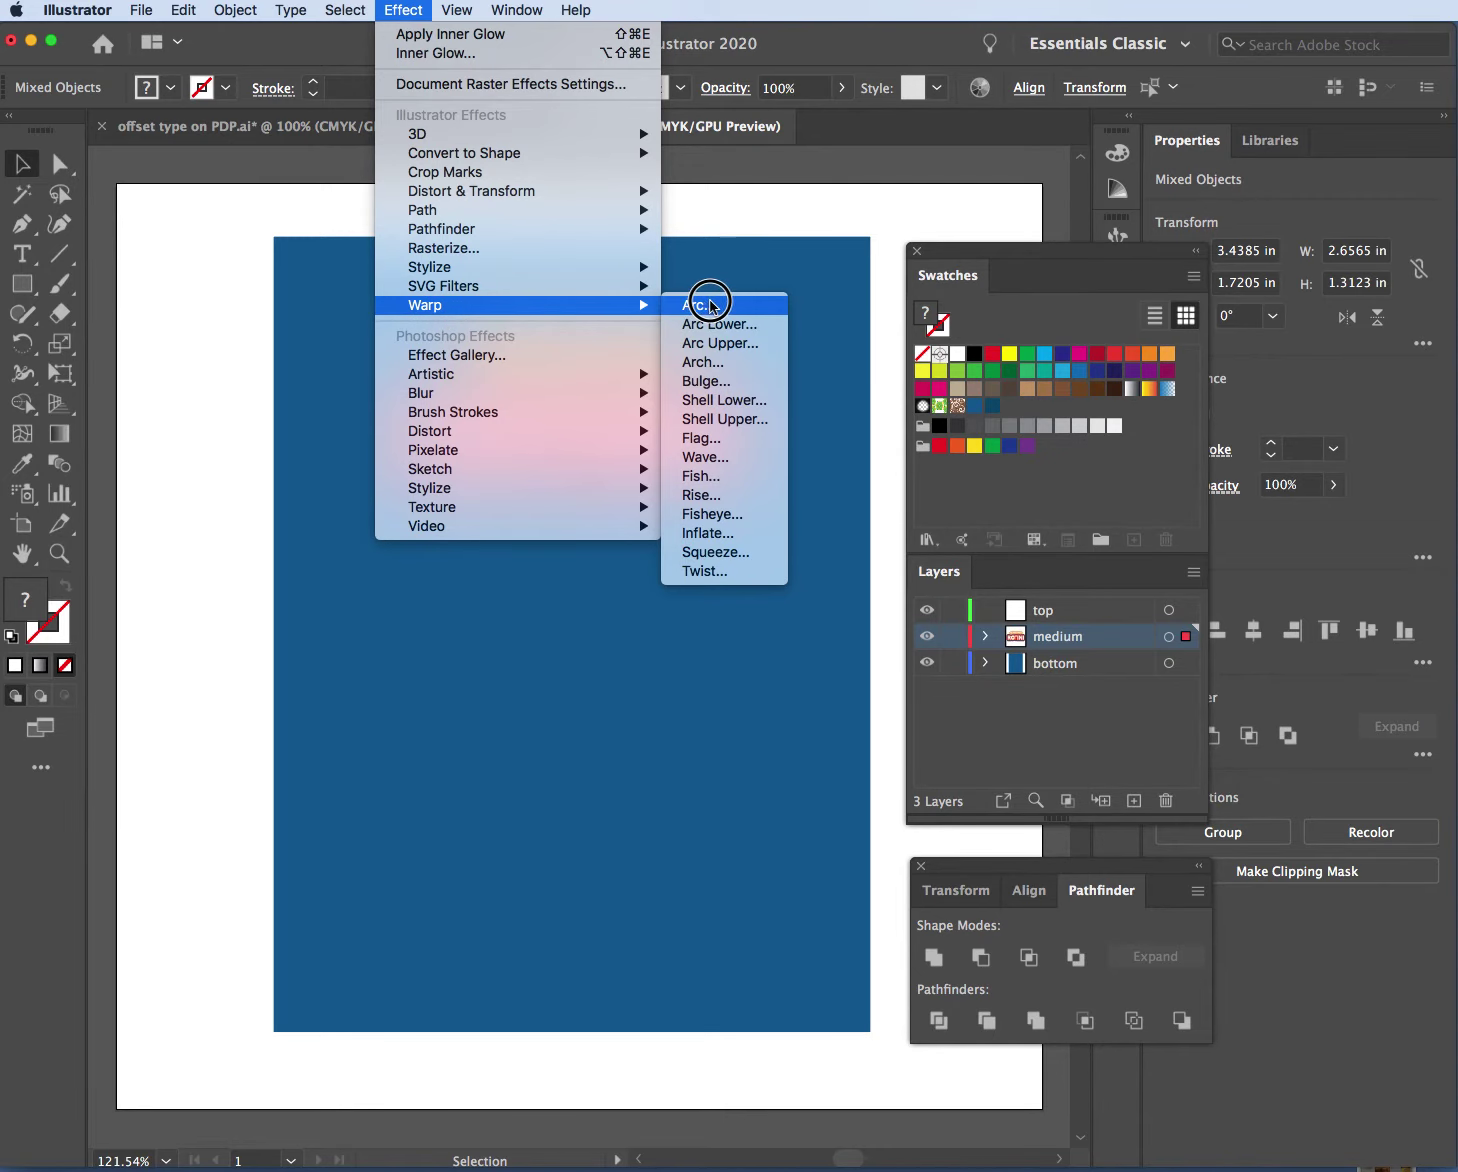
click(708, 360)
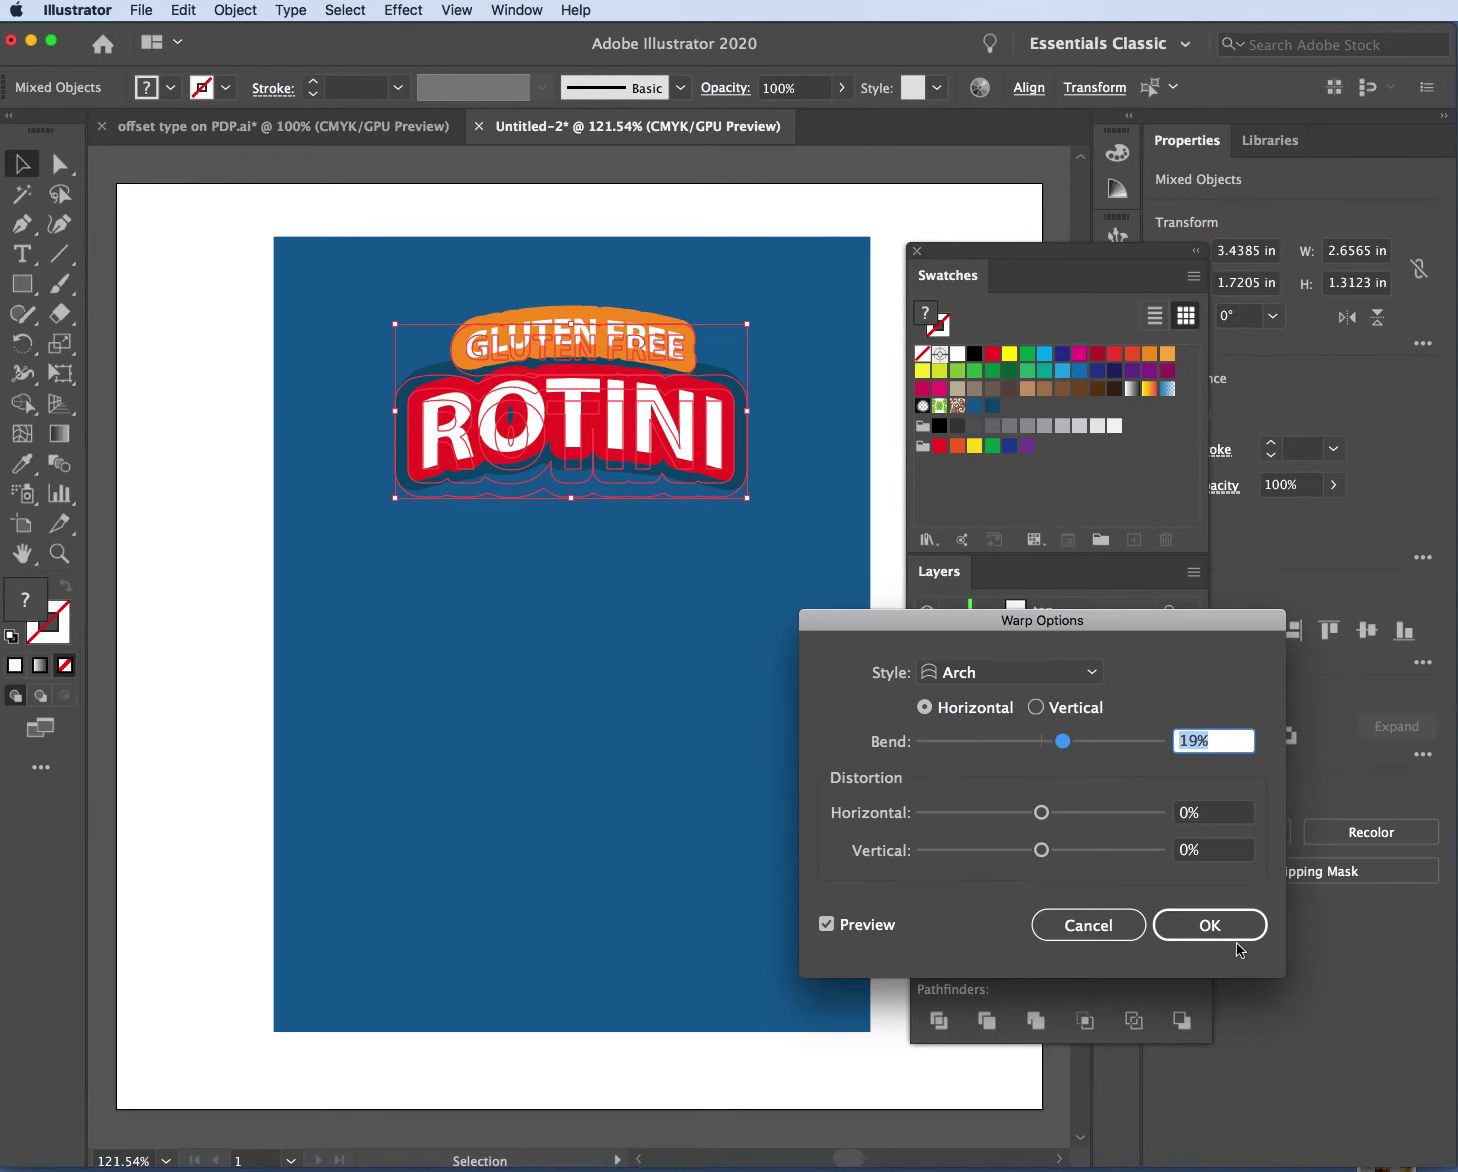
click(827, 924)
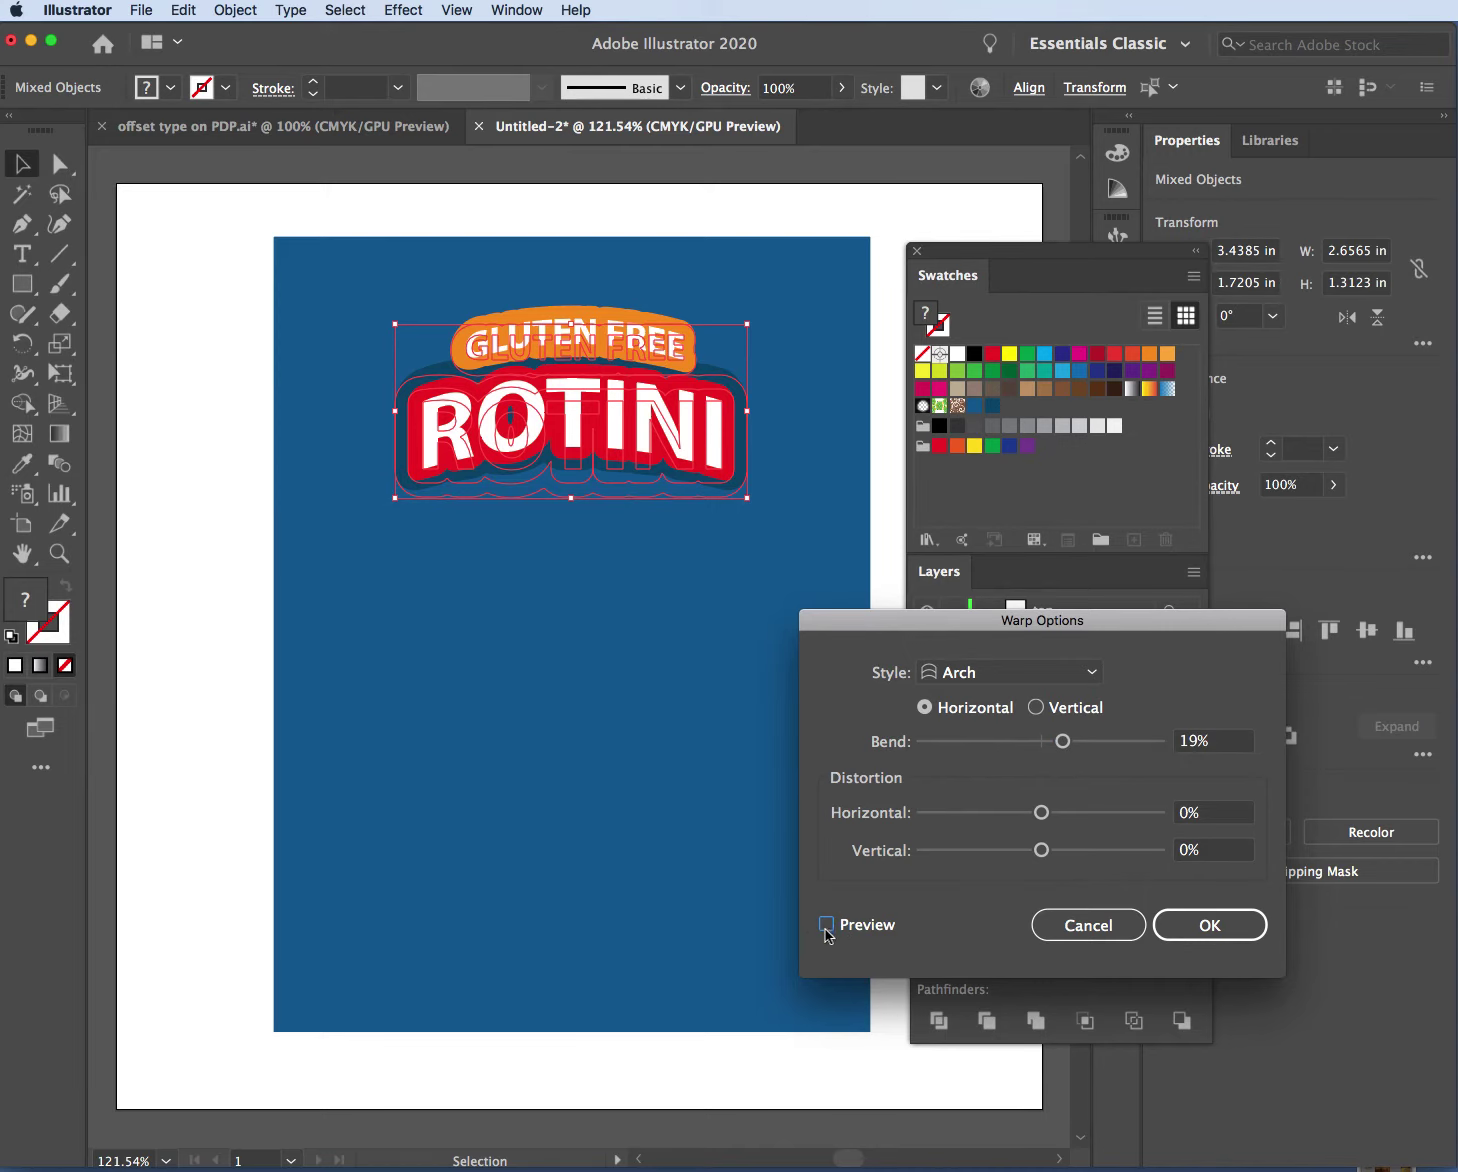
click(827, 925)
click(1203, 928)
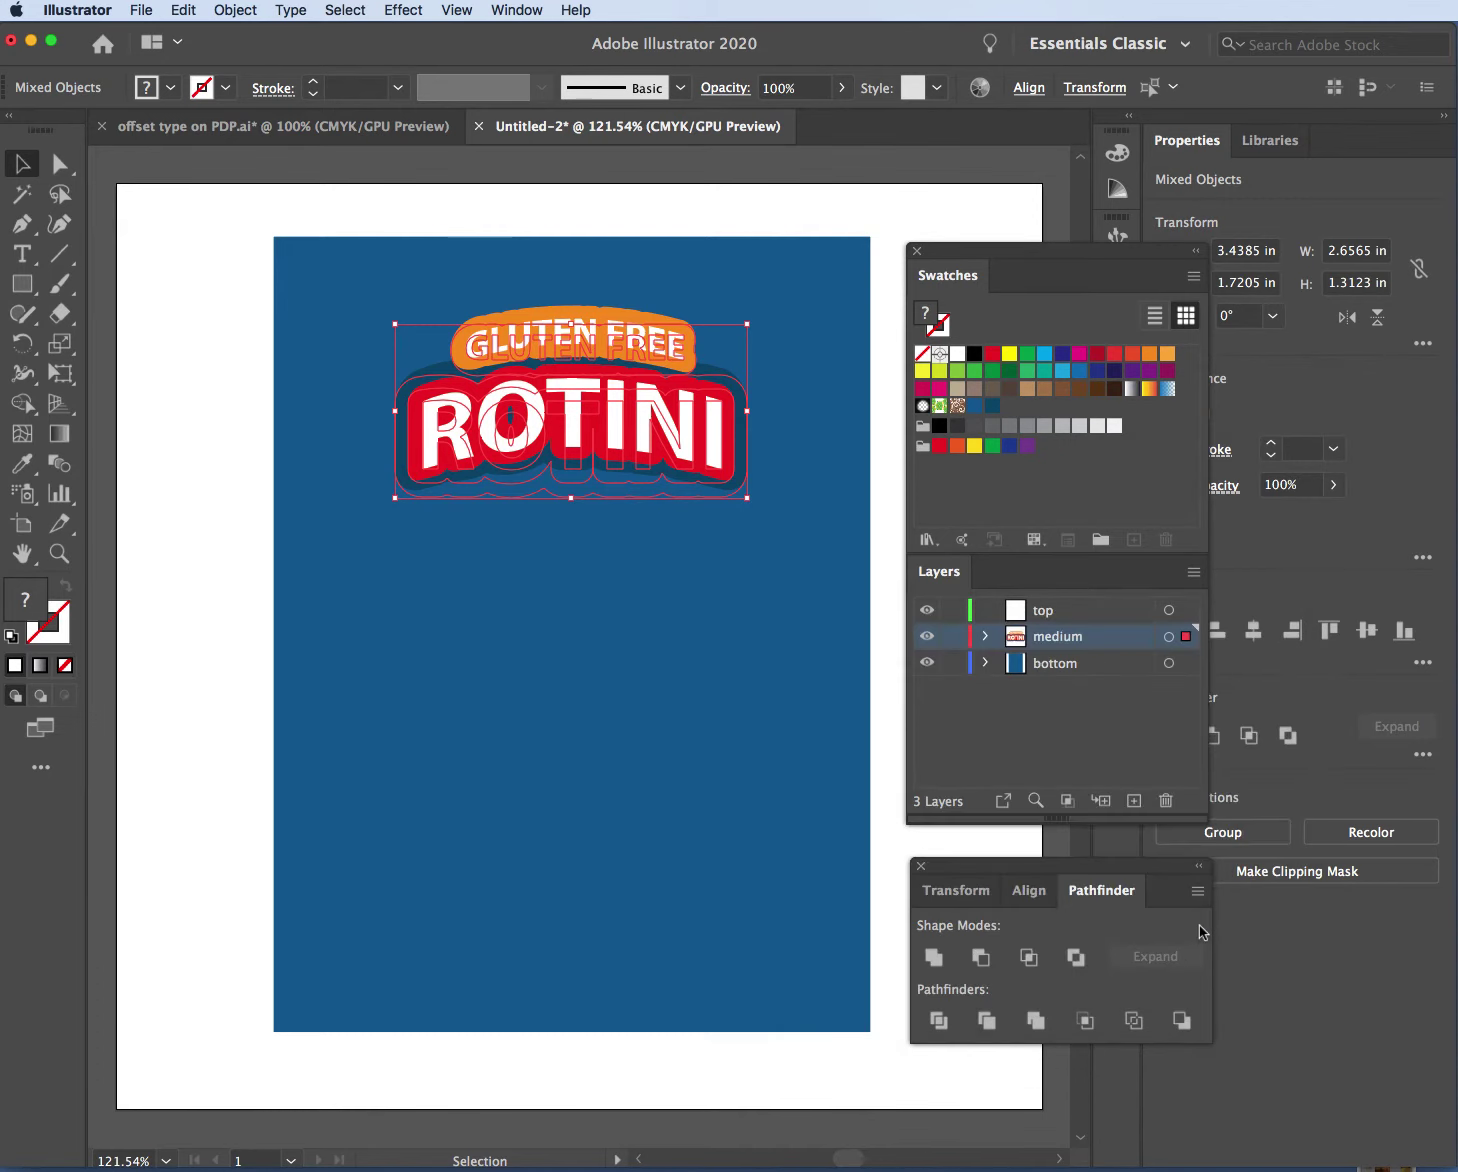
click(201, 520)
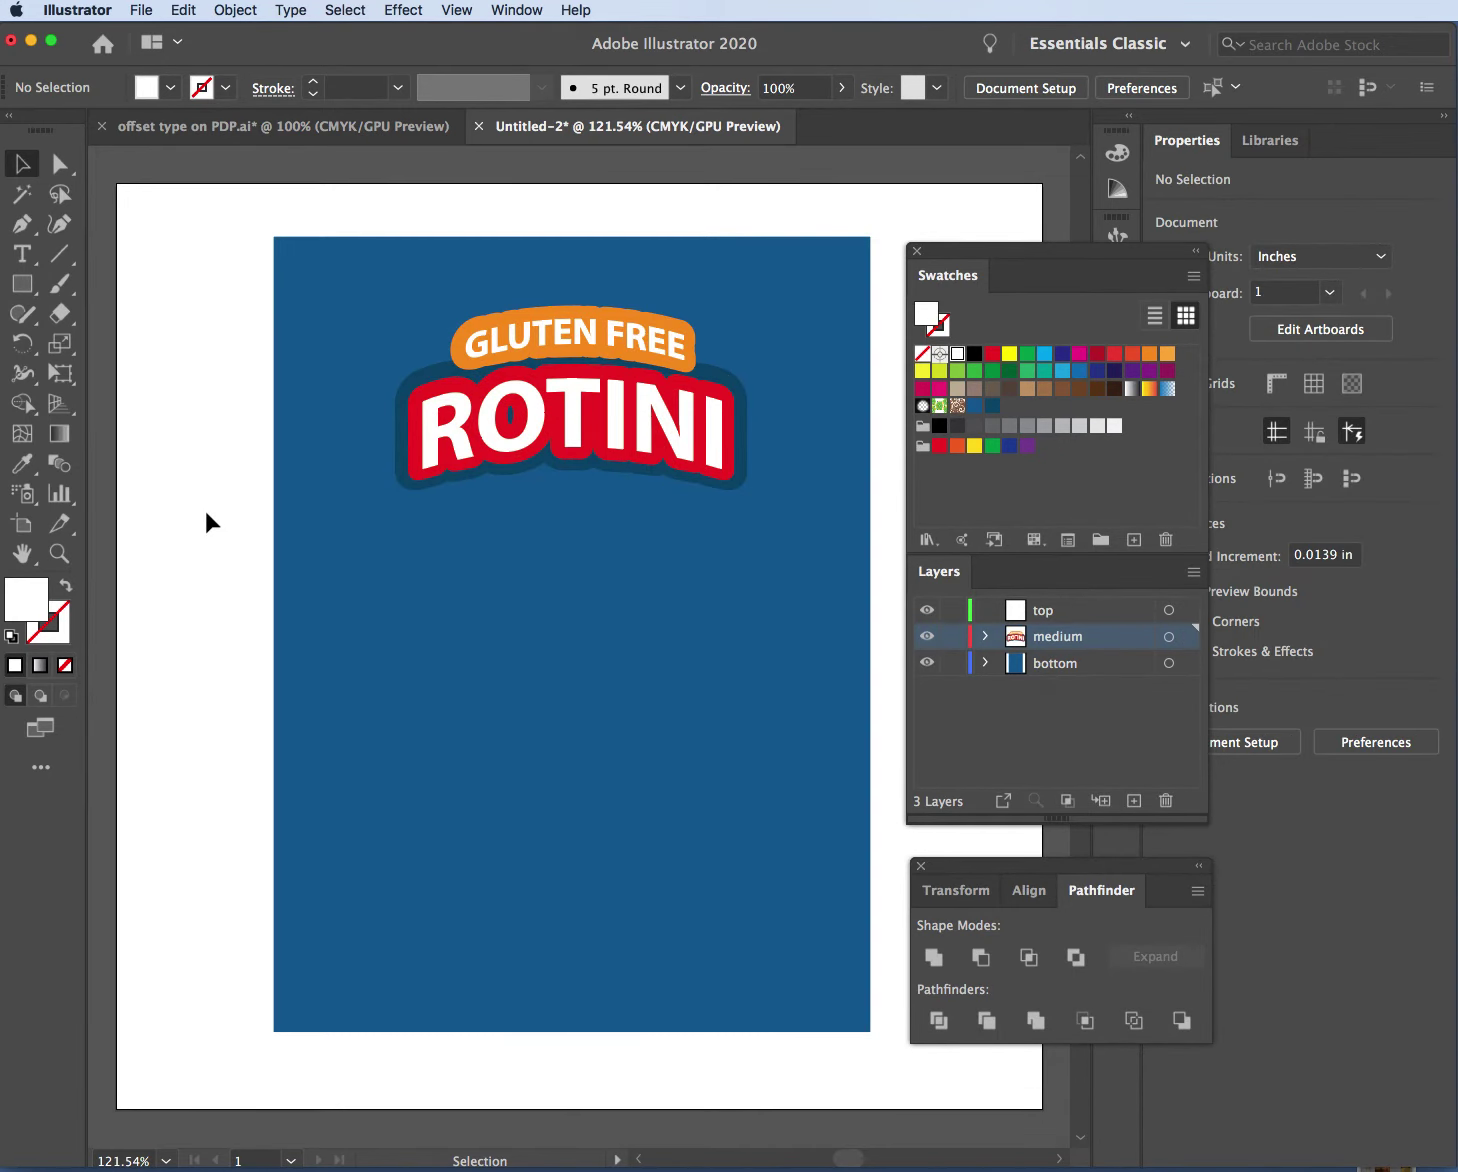
Nudge the red ROTINI shape and its white letters up one arrow step each
click(446, 392)
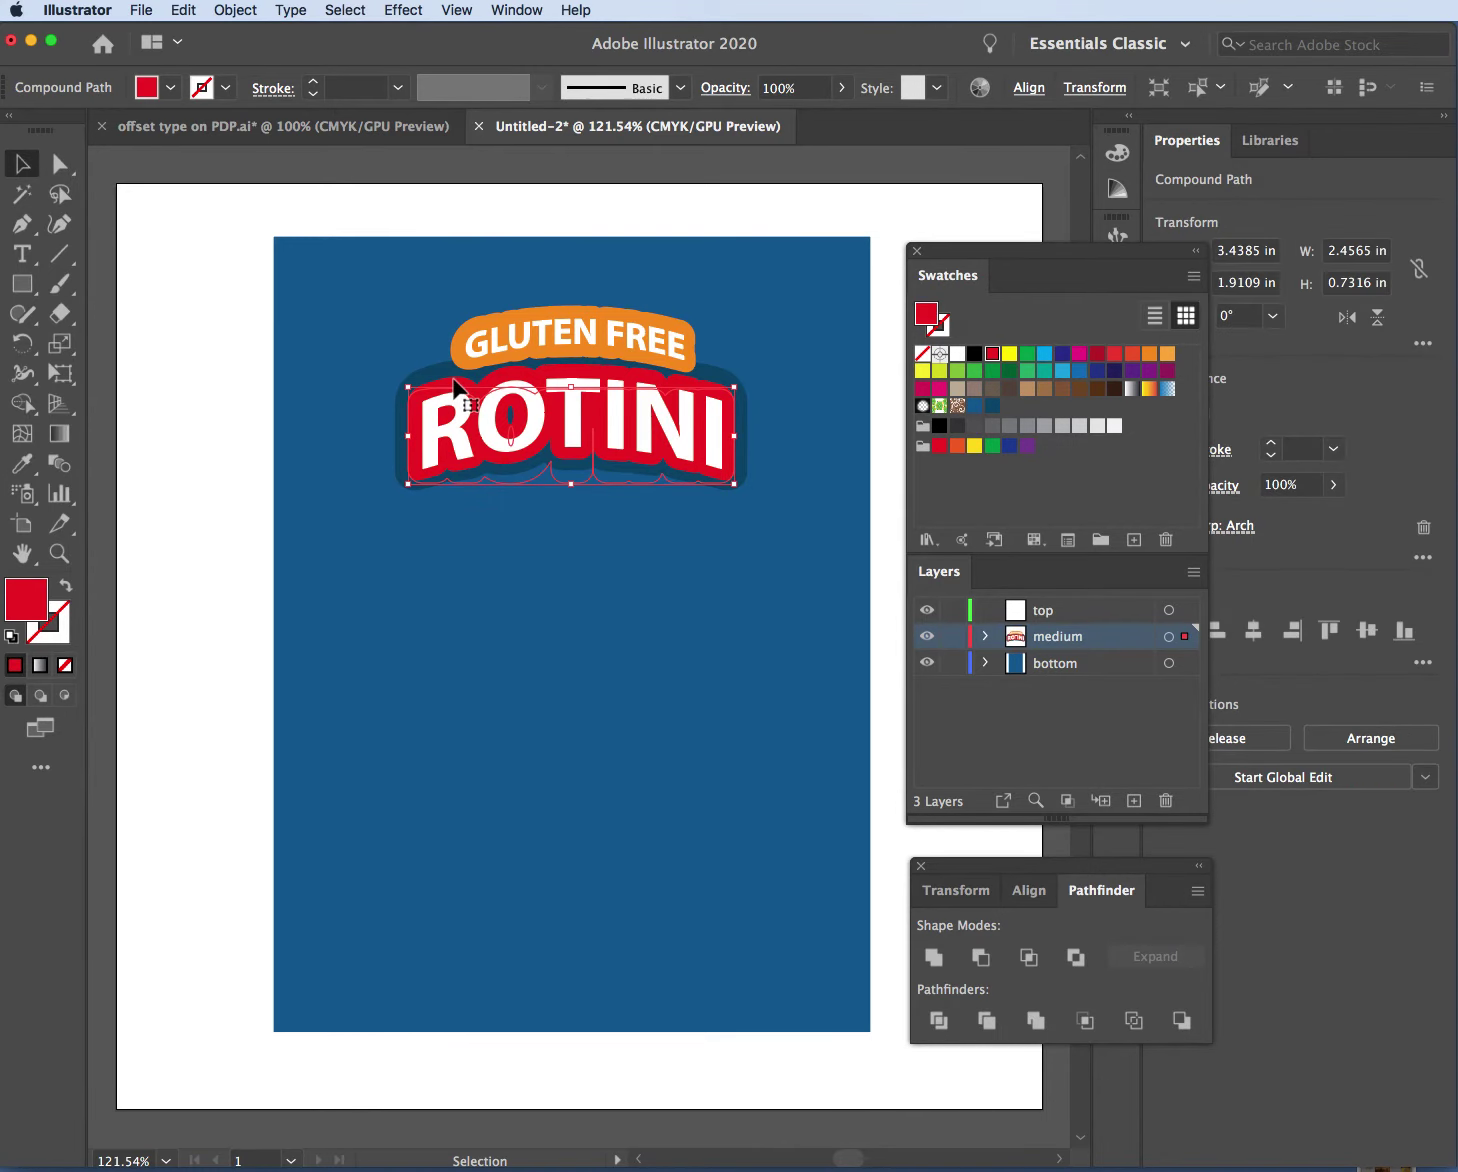
click(456, 382)
key(Up)
click(303, 413)
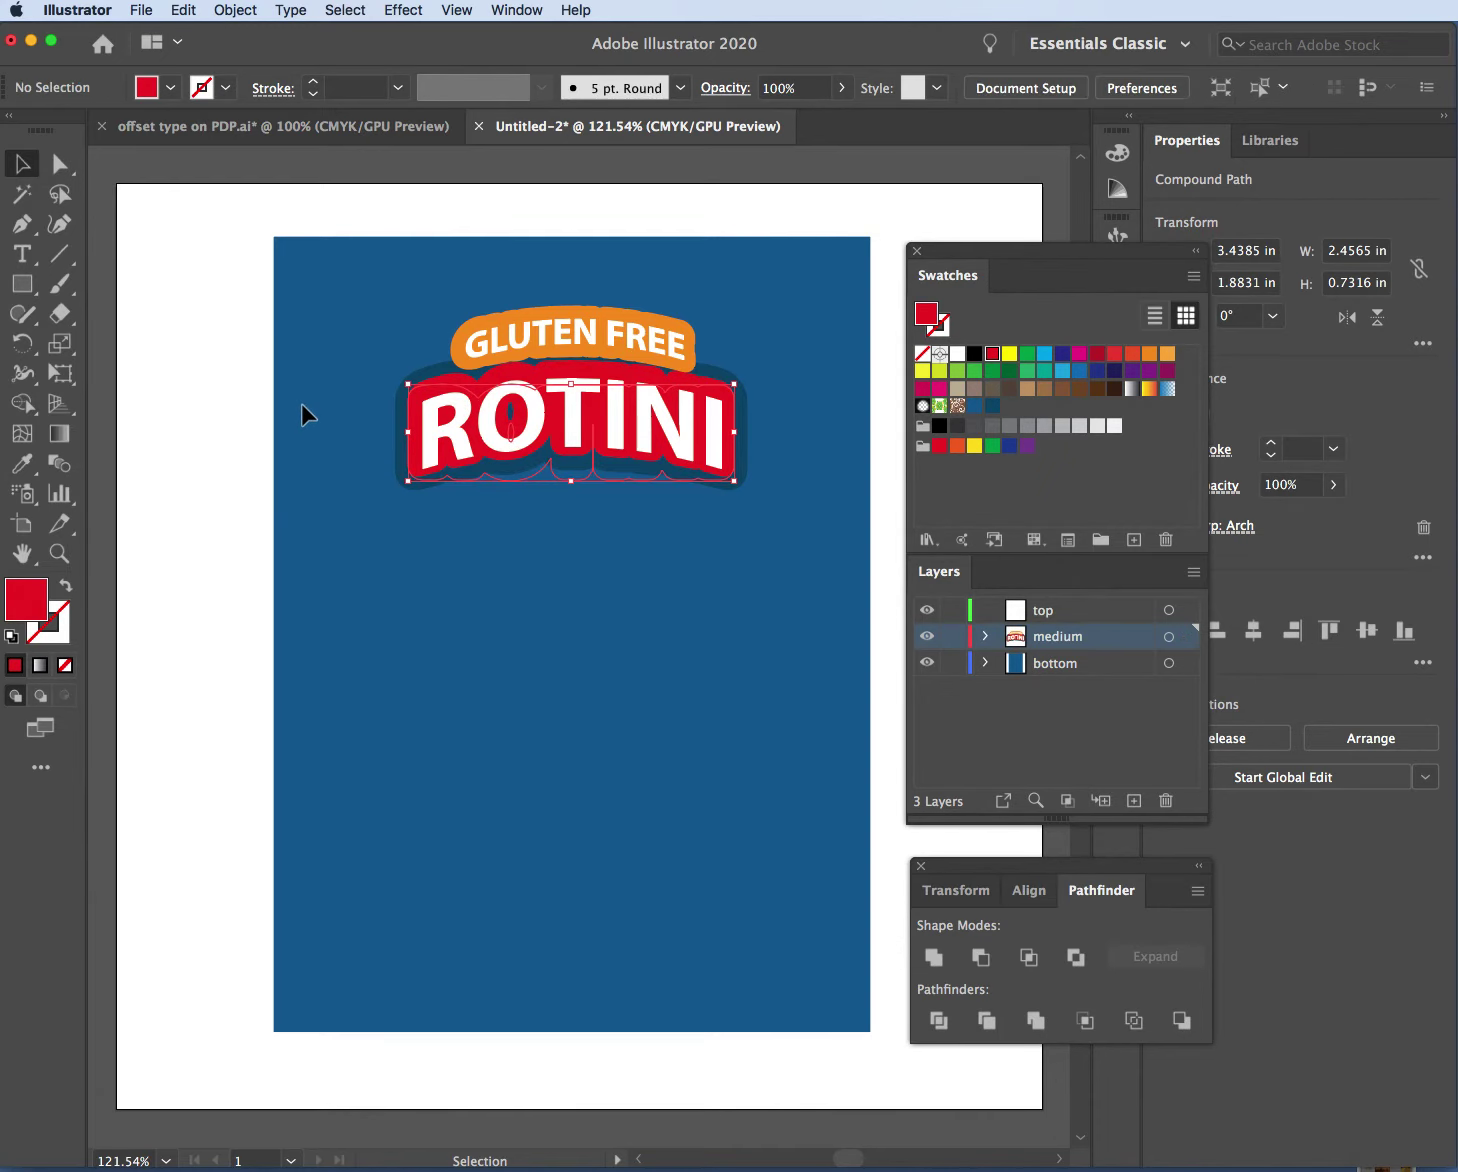
click(453, 450)
key(Up)
key(Up)
key(Up)
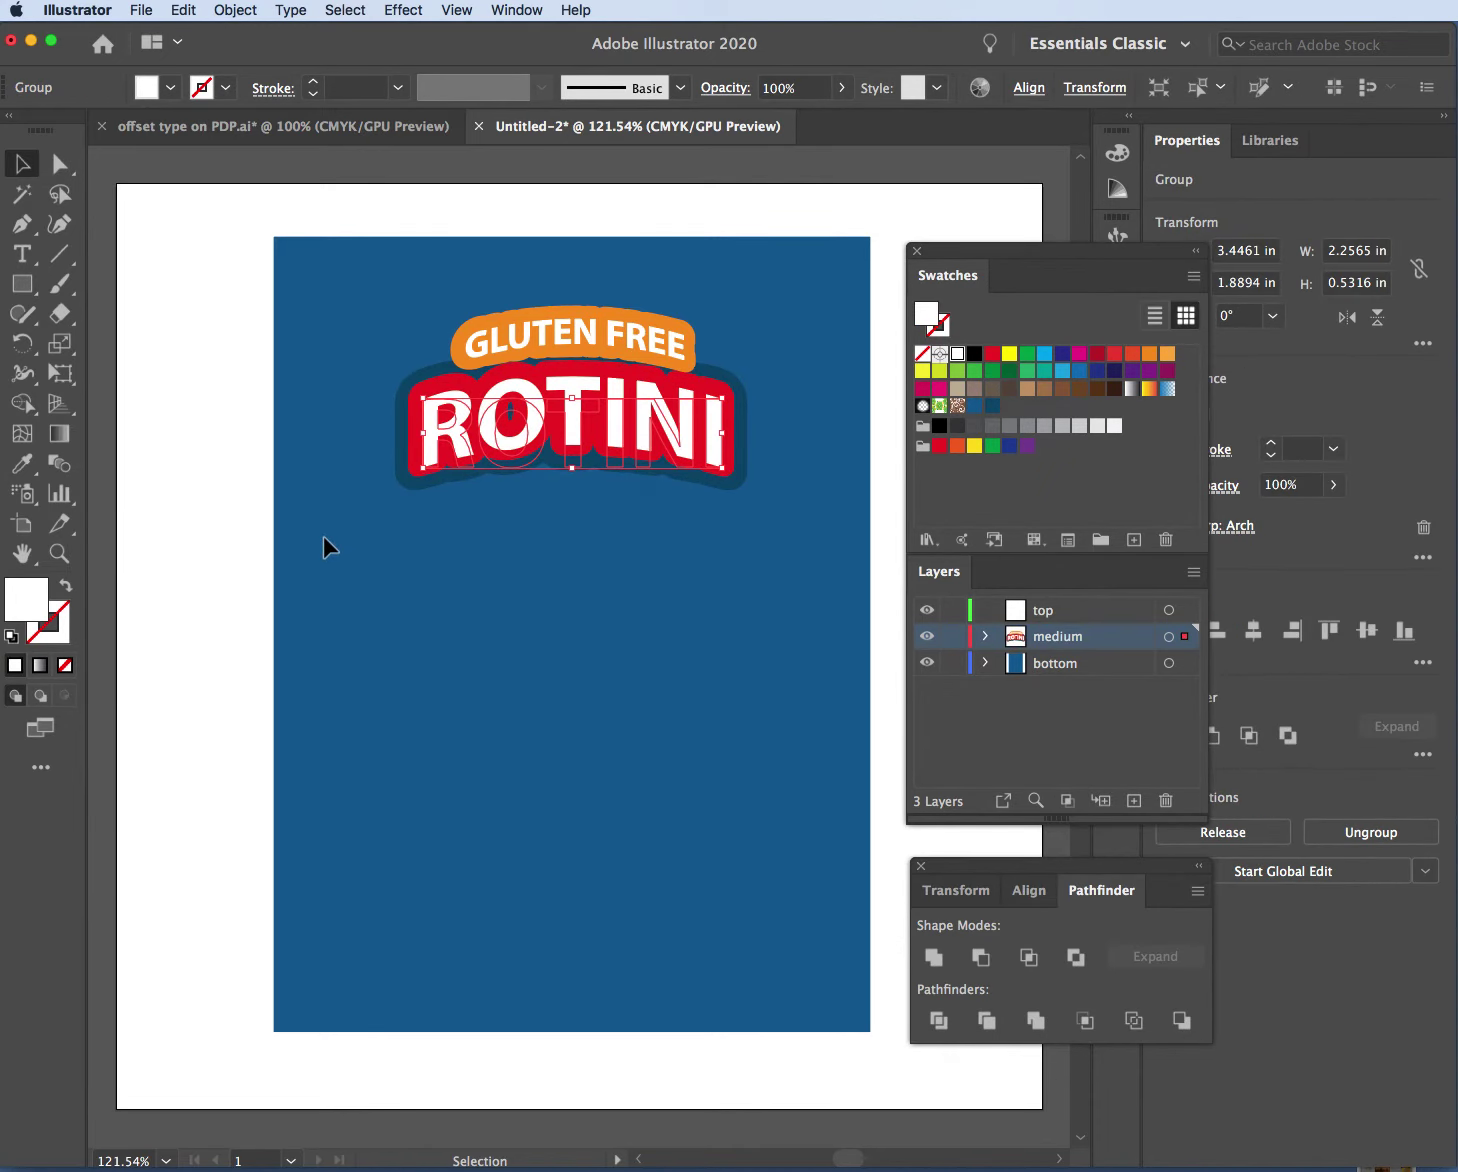
click(226, 500)
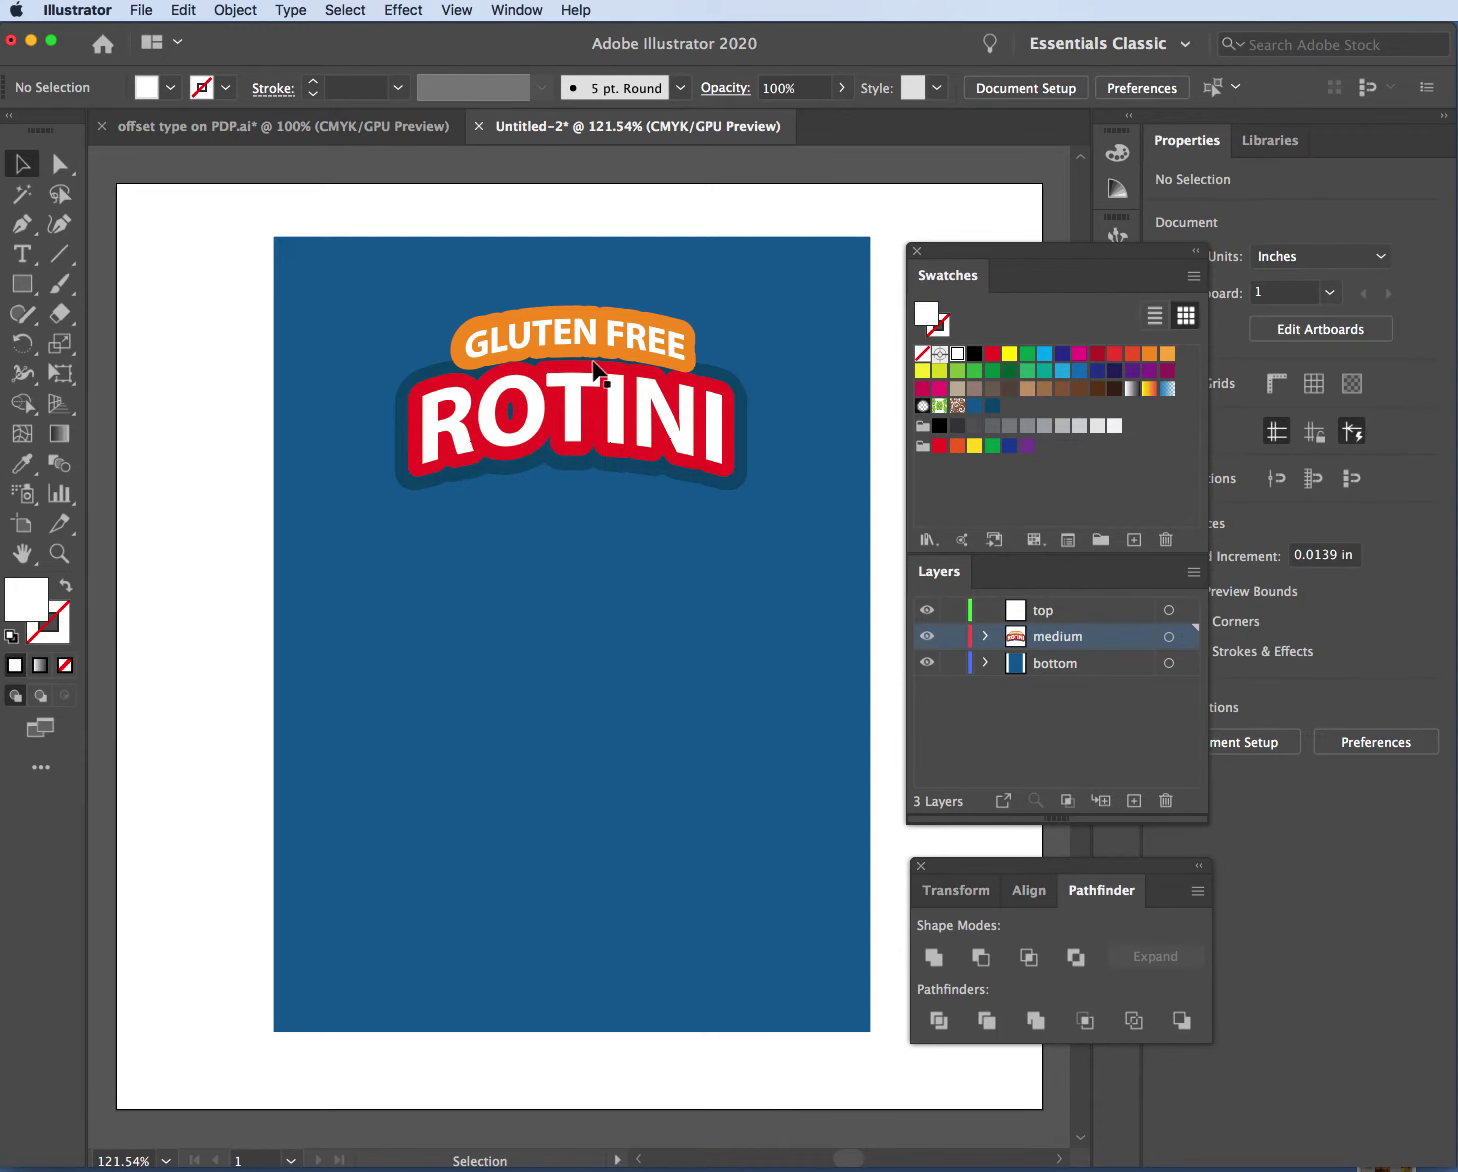
Nudge the orange GLUTEN FREE pill up one arrow step
click(561, 314)
key(Up)
key(Up)
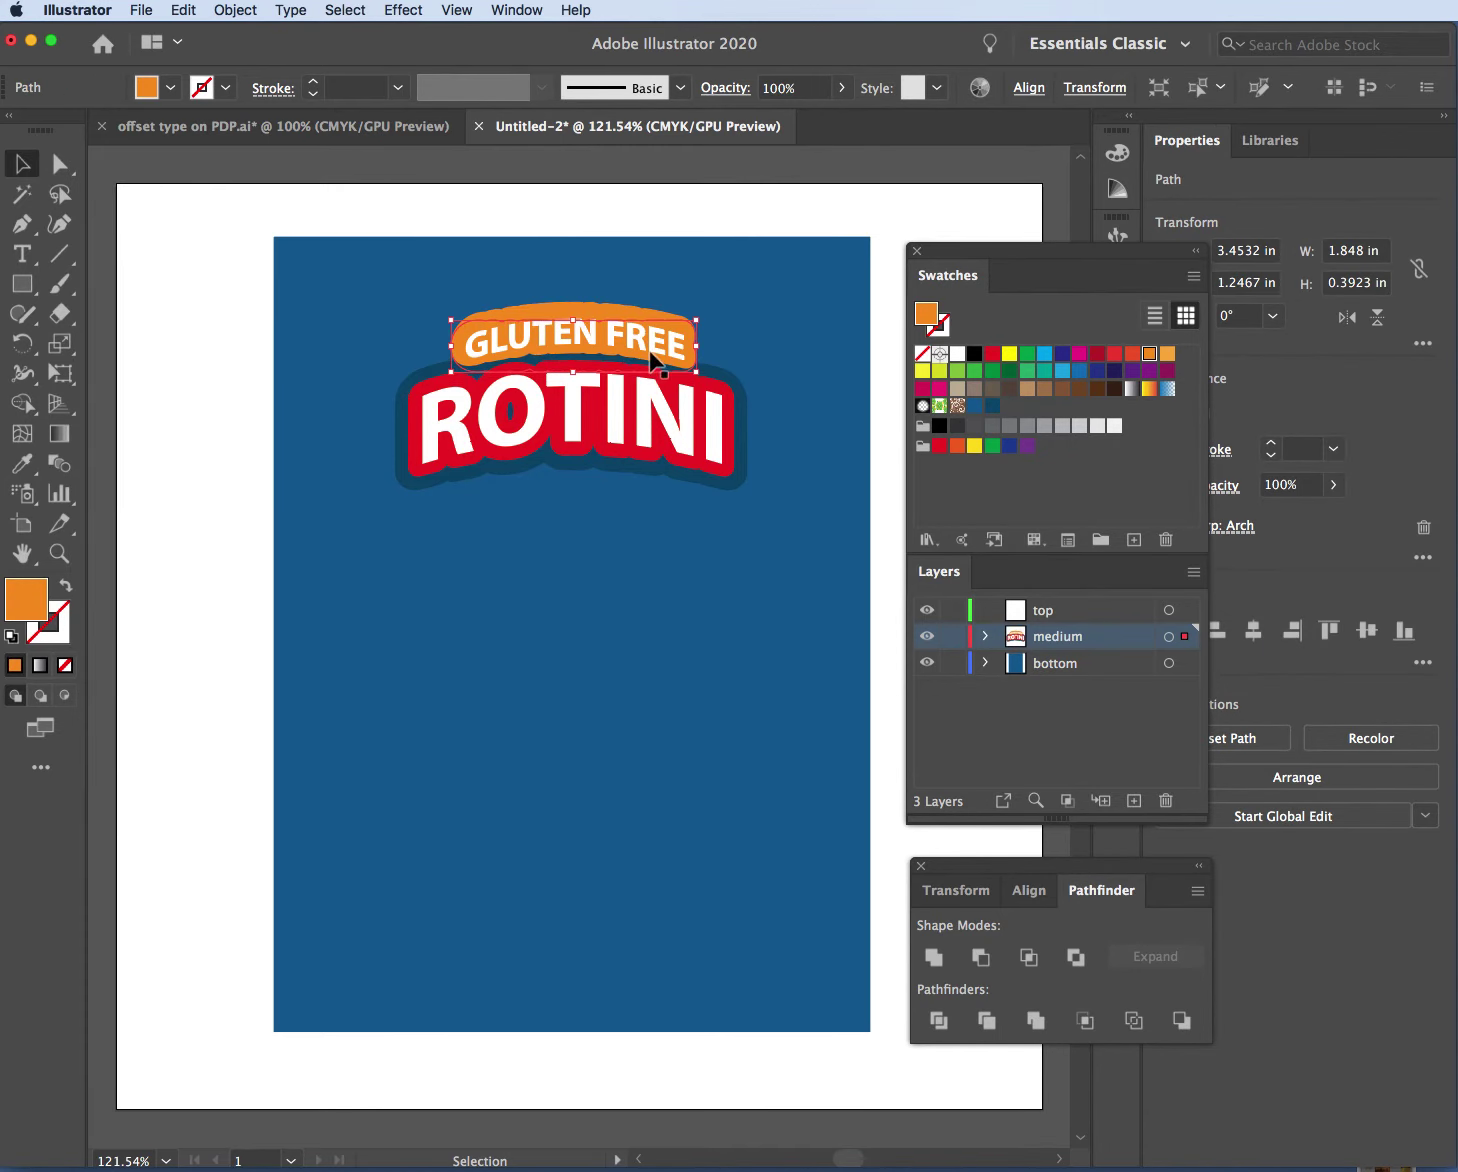
click(433, 202)
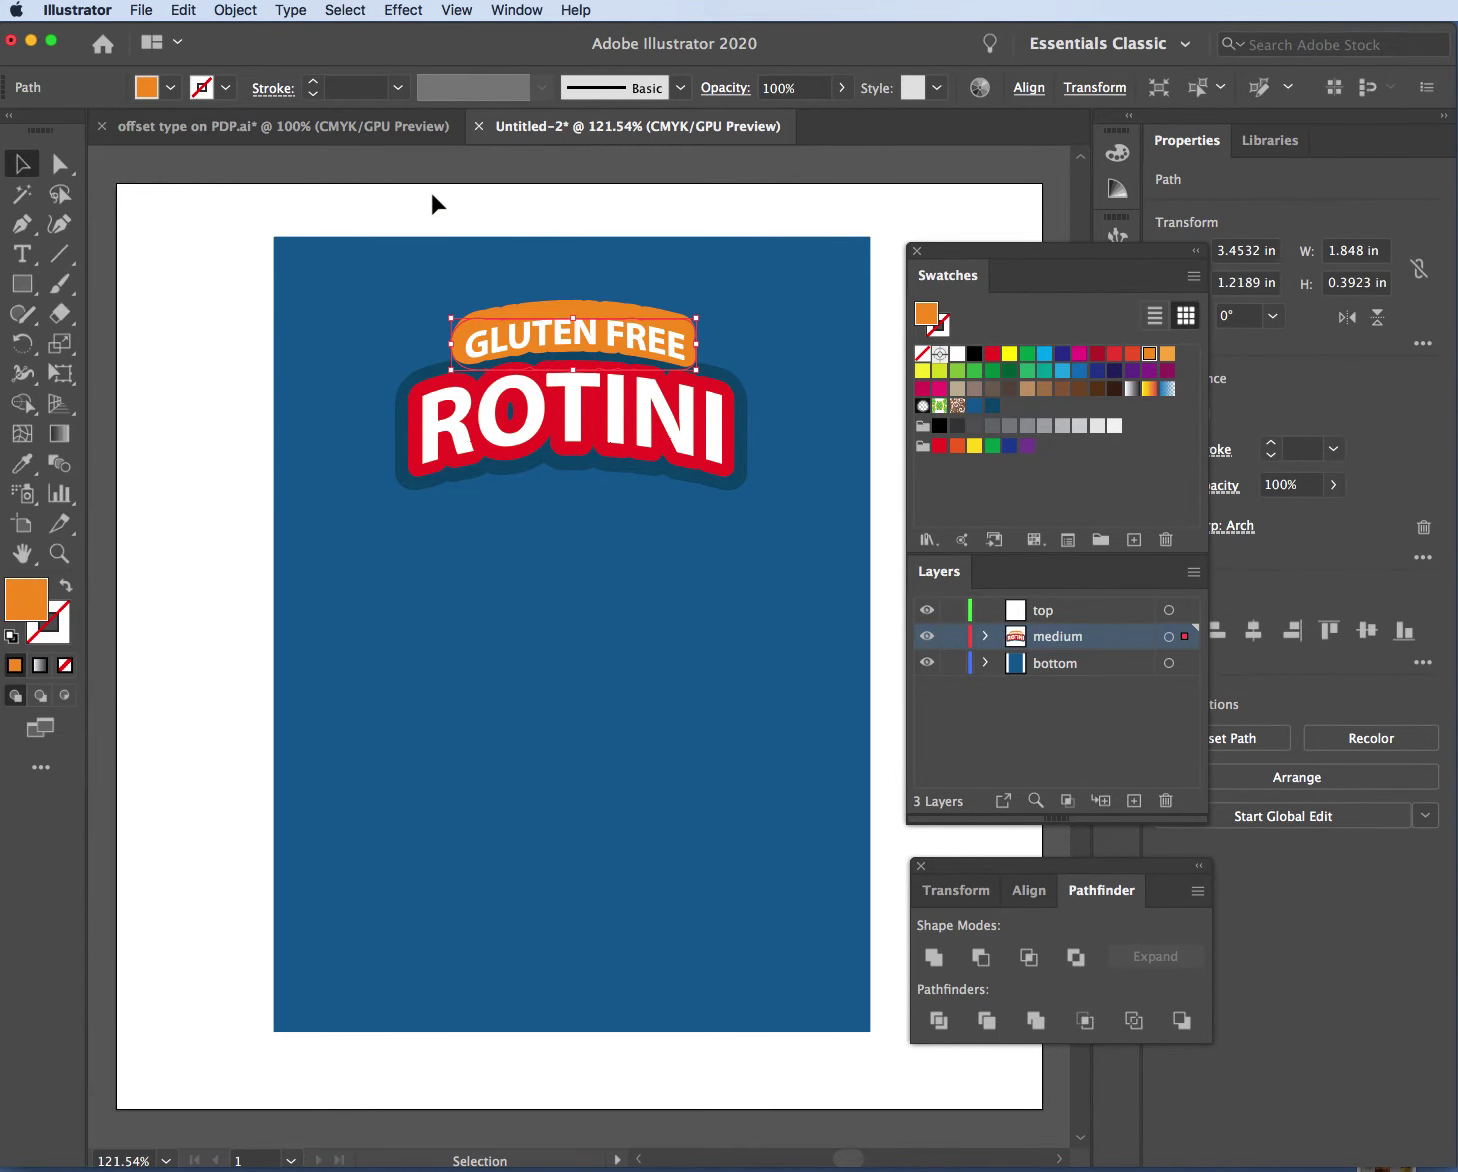
Switch to the offset type on PDP.ai reference document for comparison
click(523, 350)
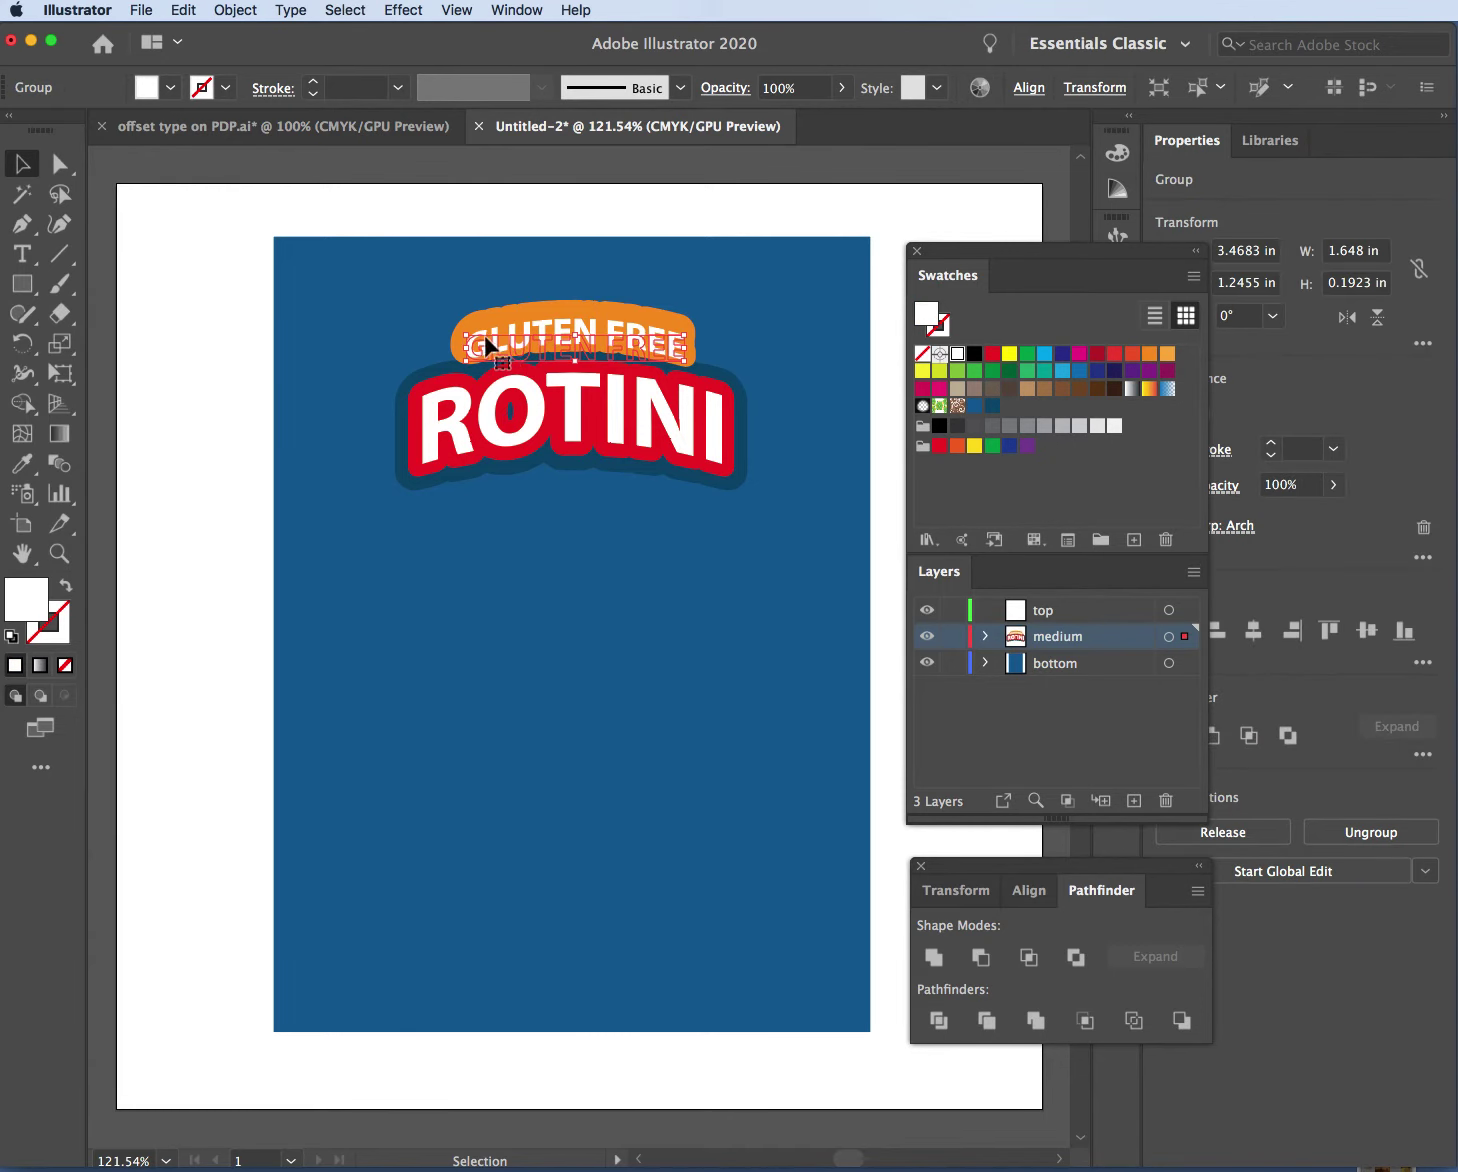
click(463, 197)
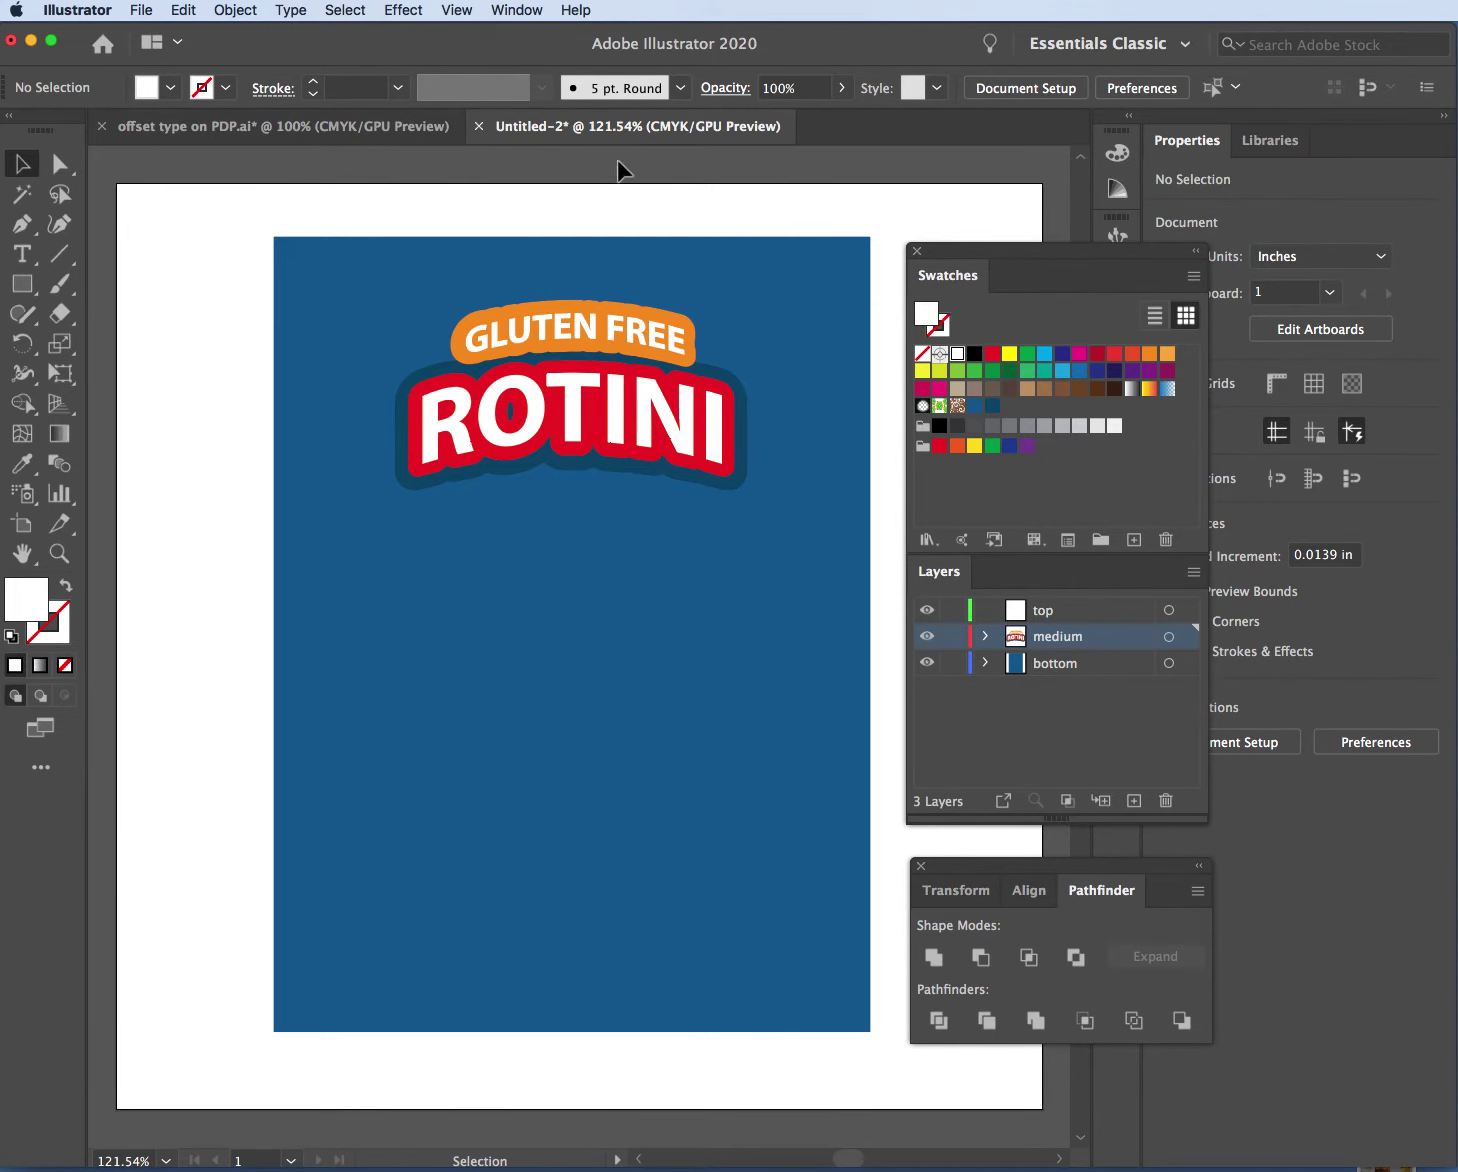
click(298, 129)
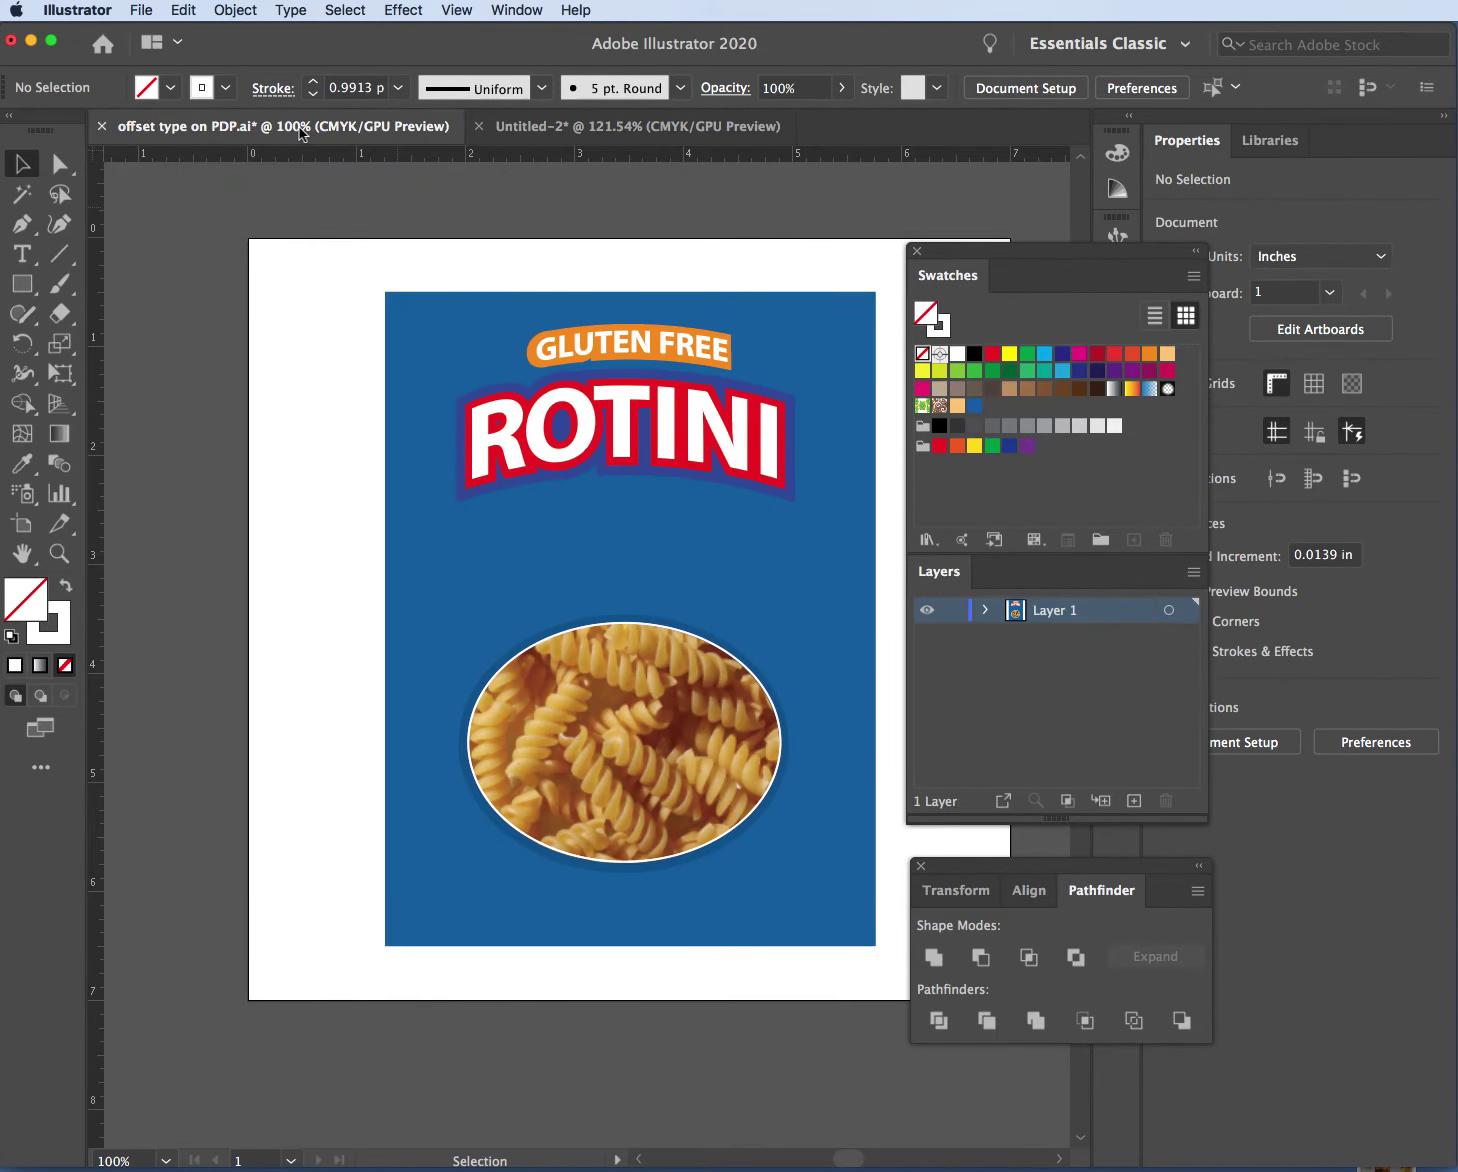
click(640, 128)
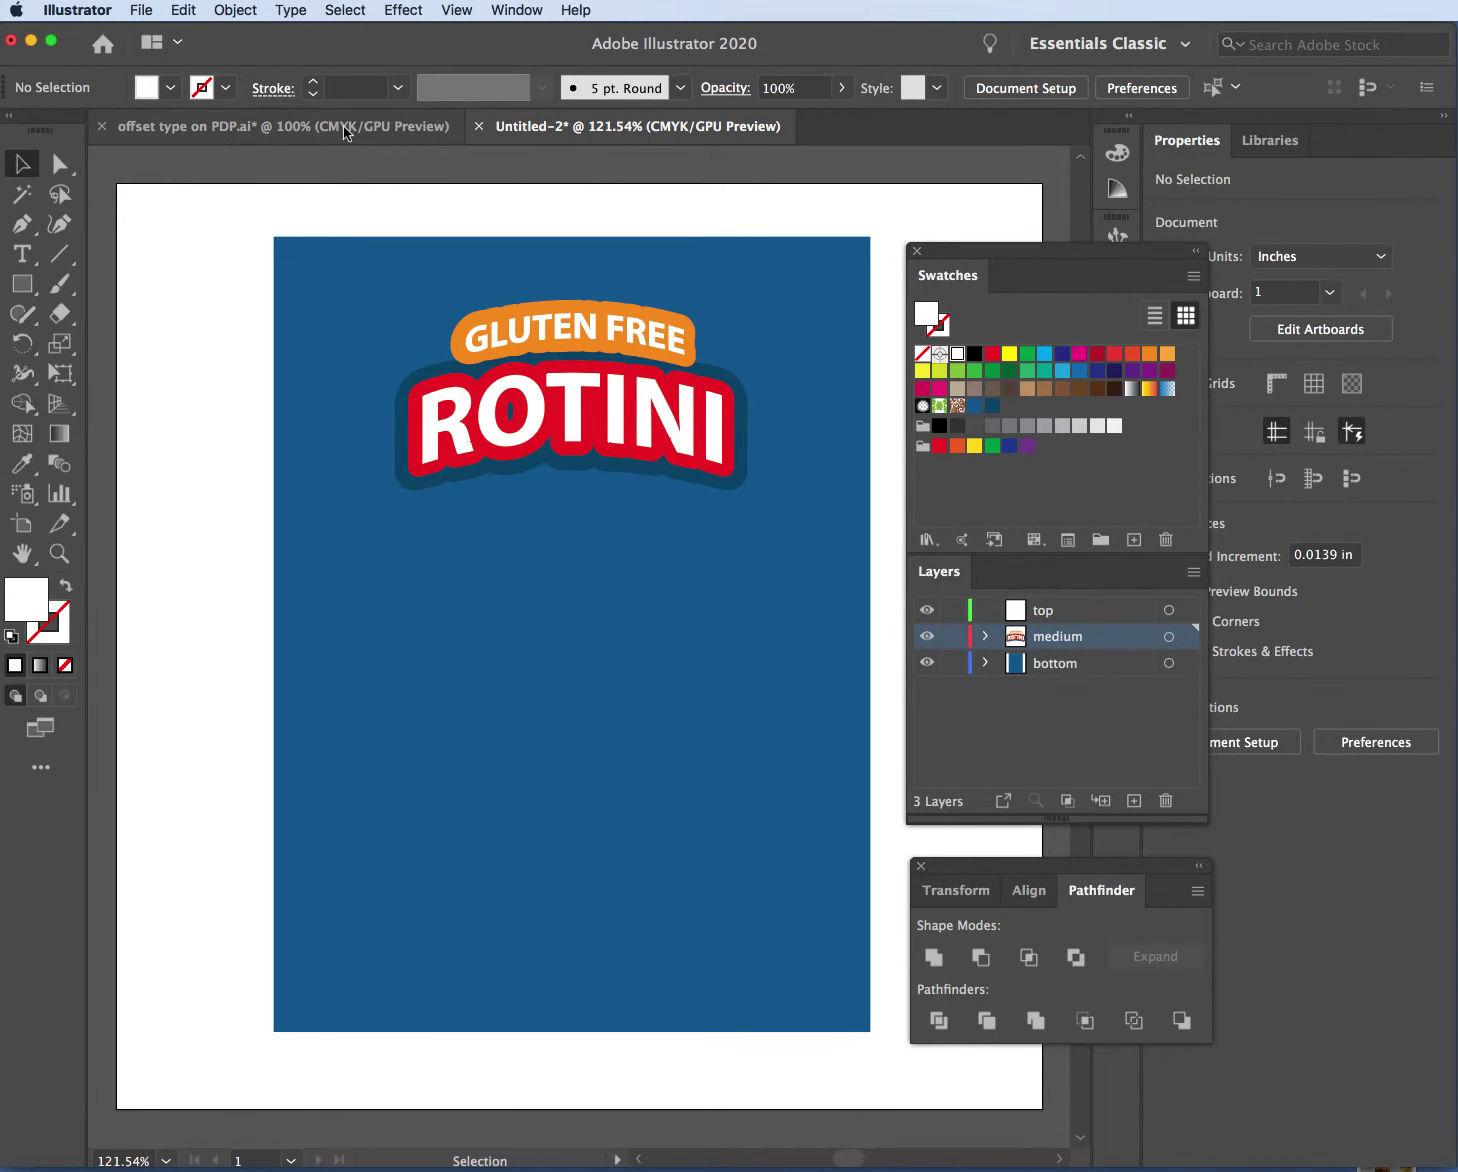
click(343, 126)
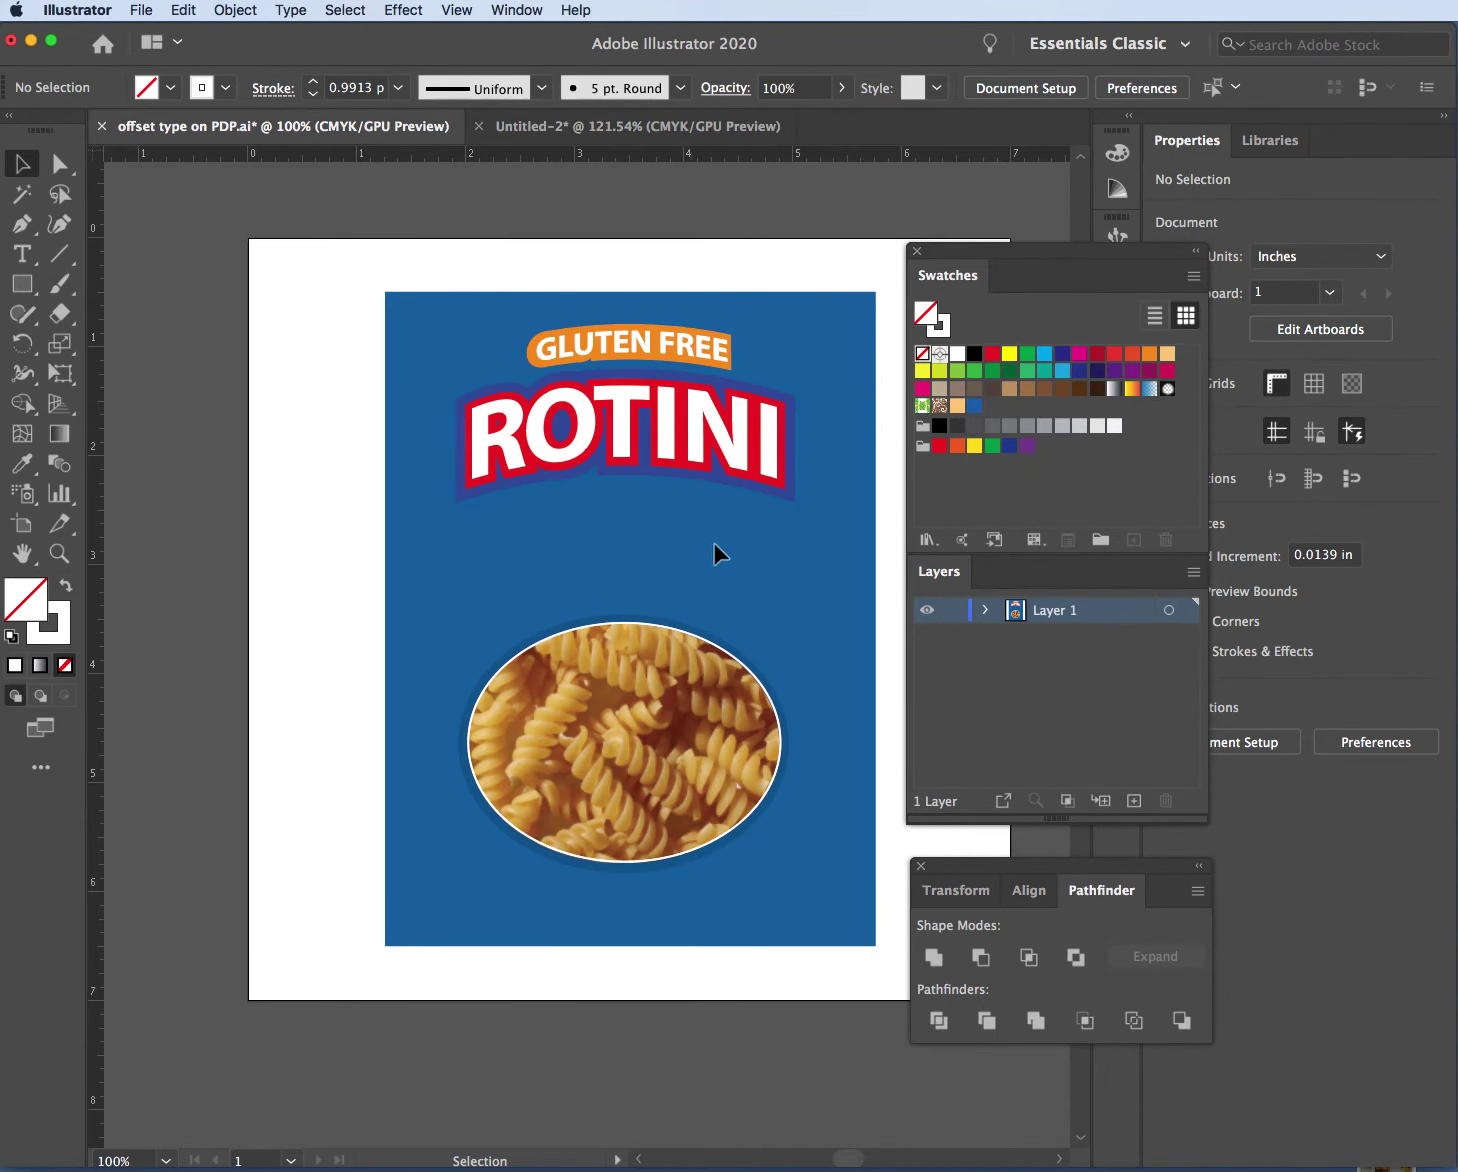
click(672, 125)
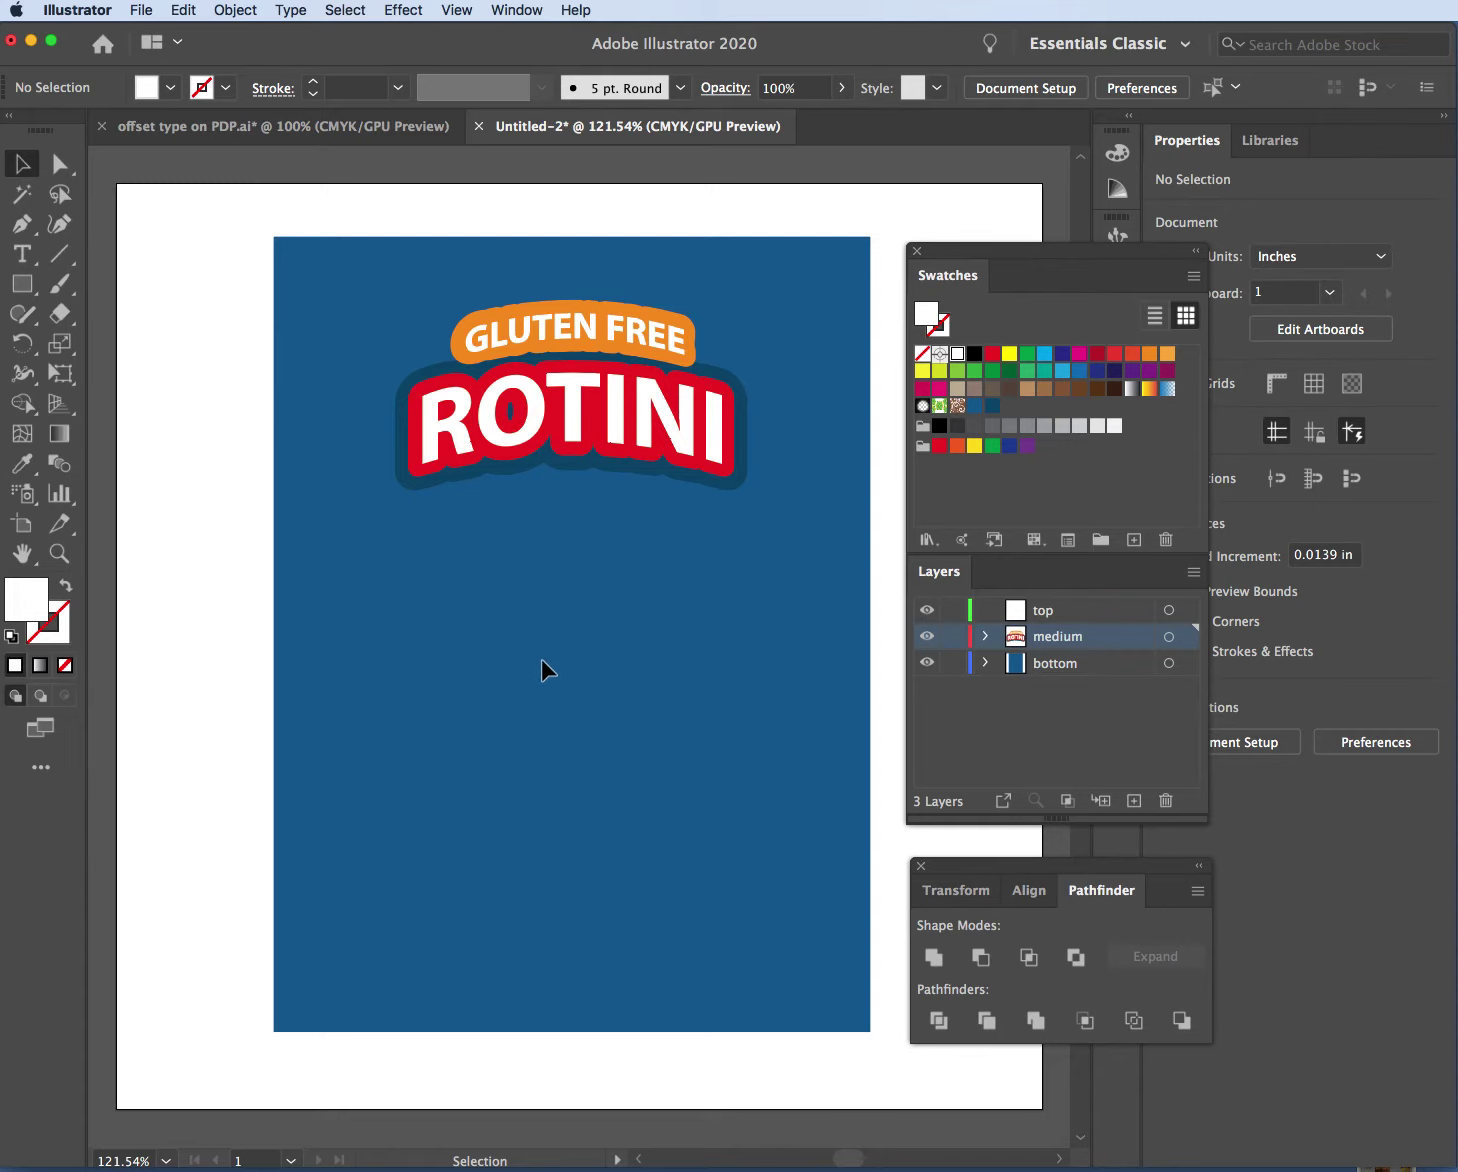
Draw an ellipse on the lower half of the blue panel with the Ellipse tool
click(20, 285)
drag(20, 288, 175, 345)
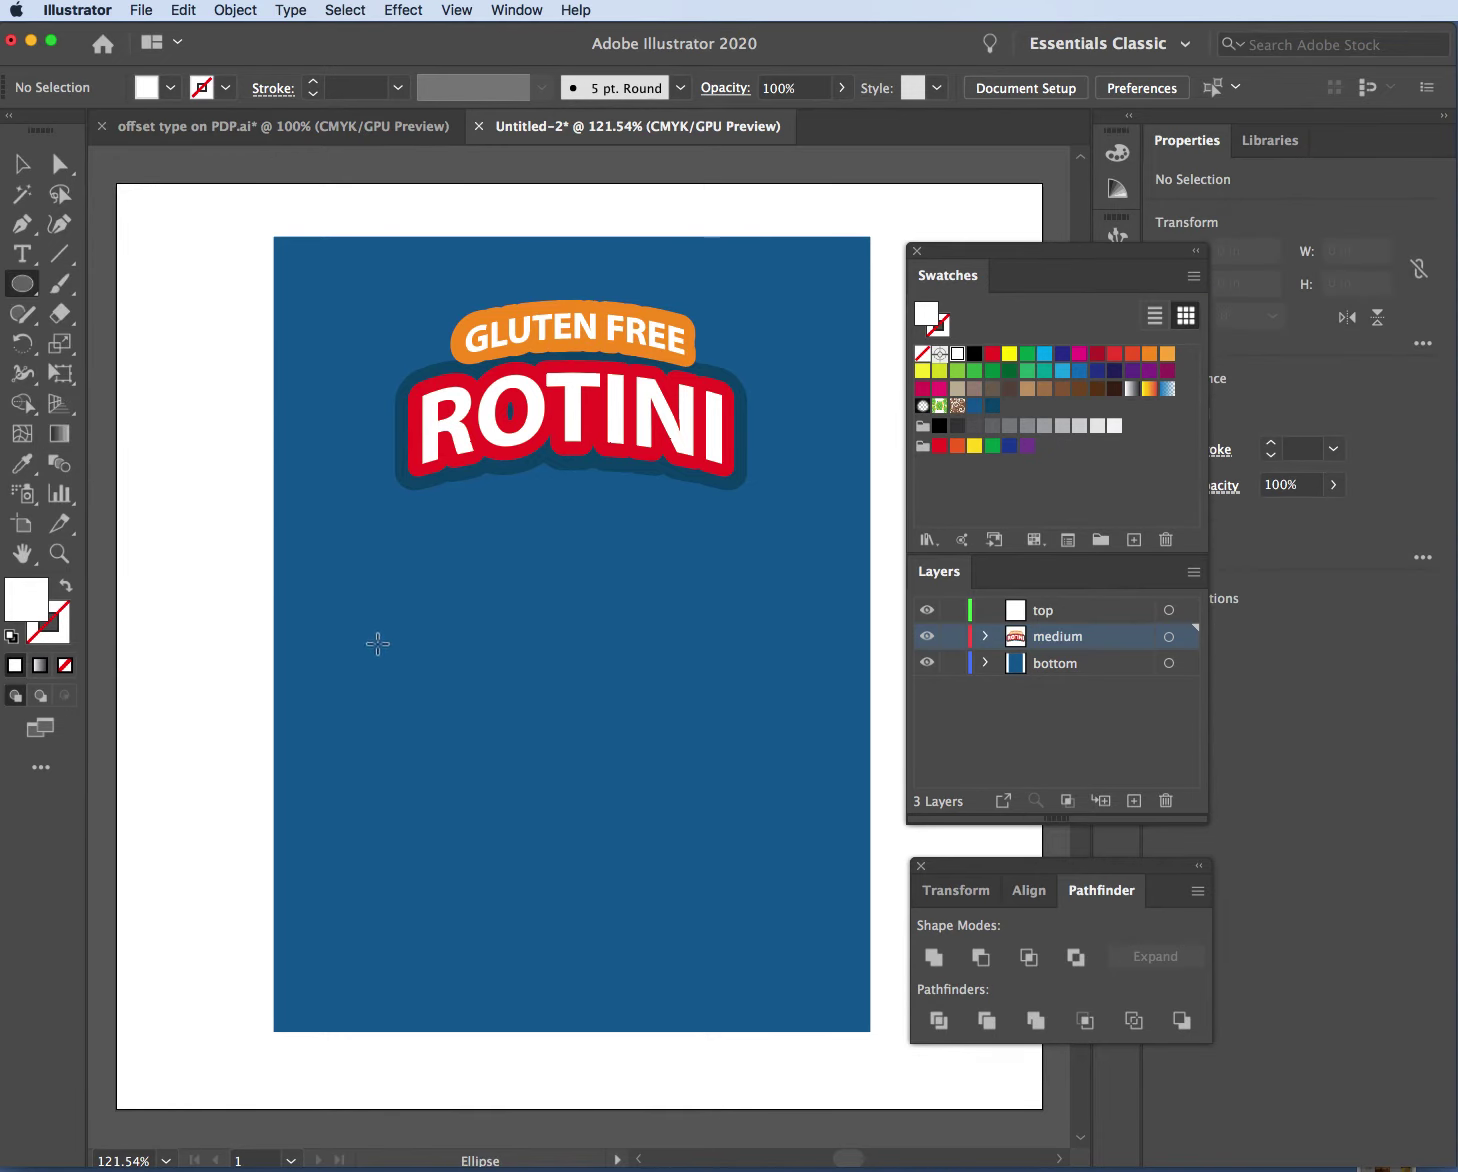
drag(376, 640, 767, 937)
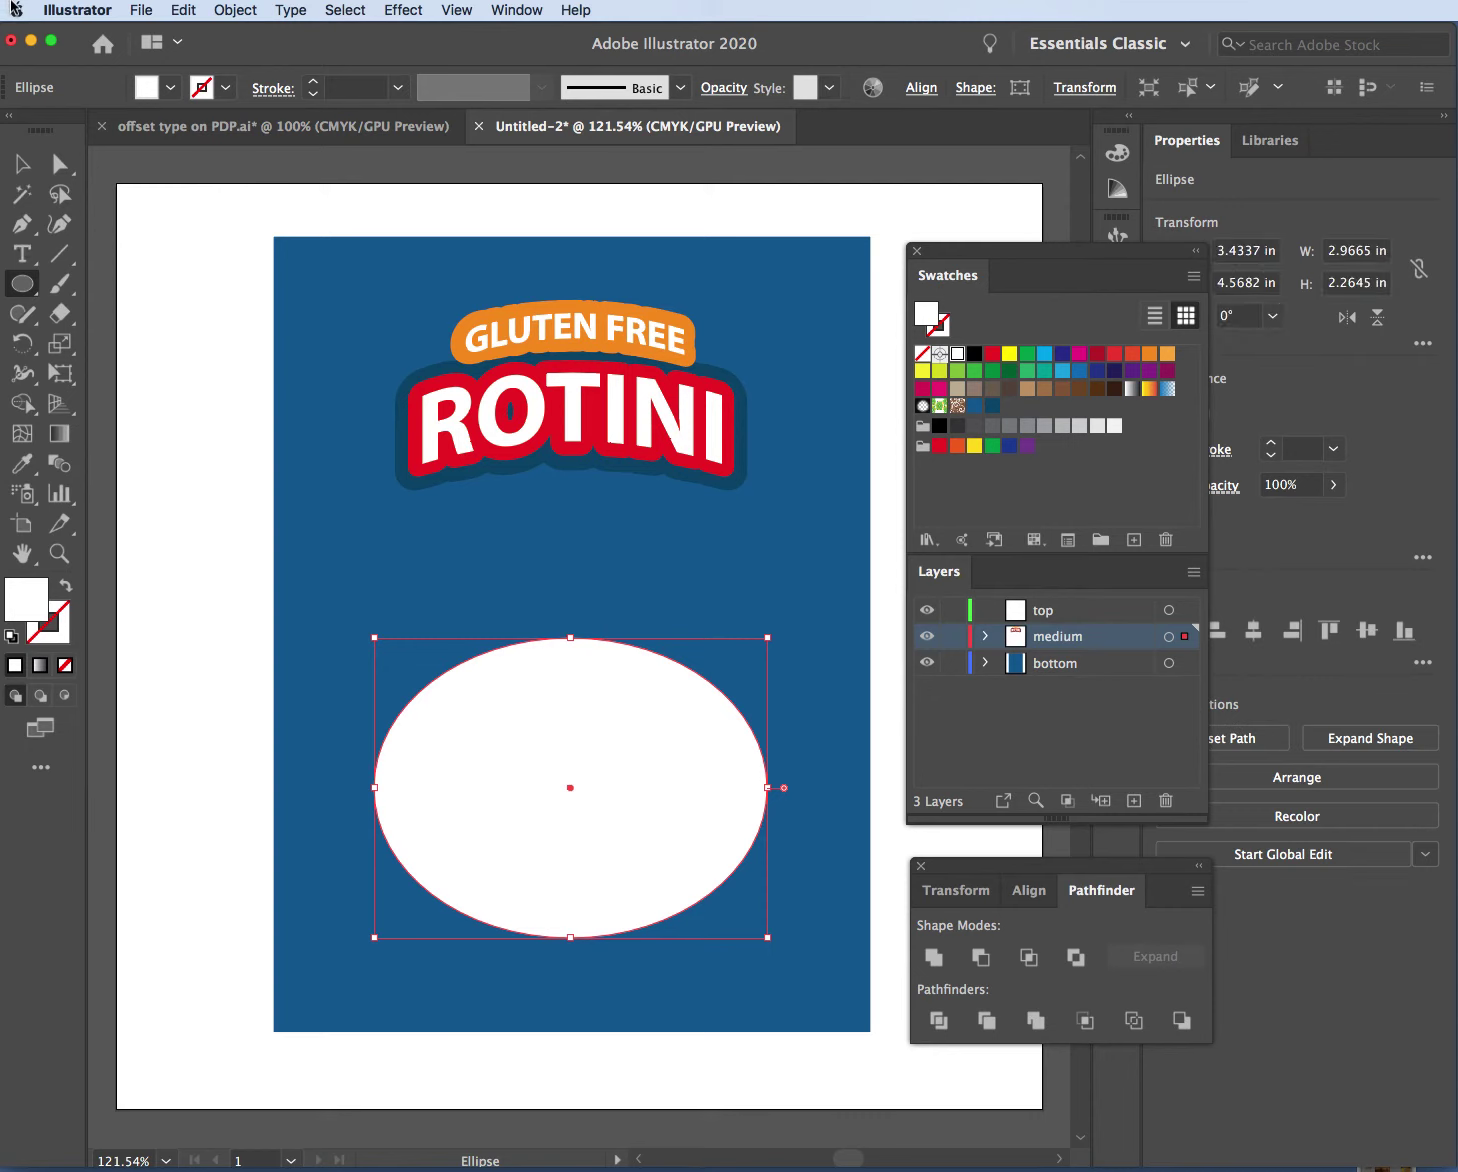
Reposition the ellipse beneath the logo, shifting it up-right, then nudging it left
click(22, 163)
mouse_move(598, 716)
mouse_down()
mouse_move(618, 693)
mouse_move(612, 706)
mouse_up()
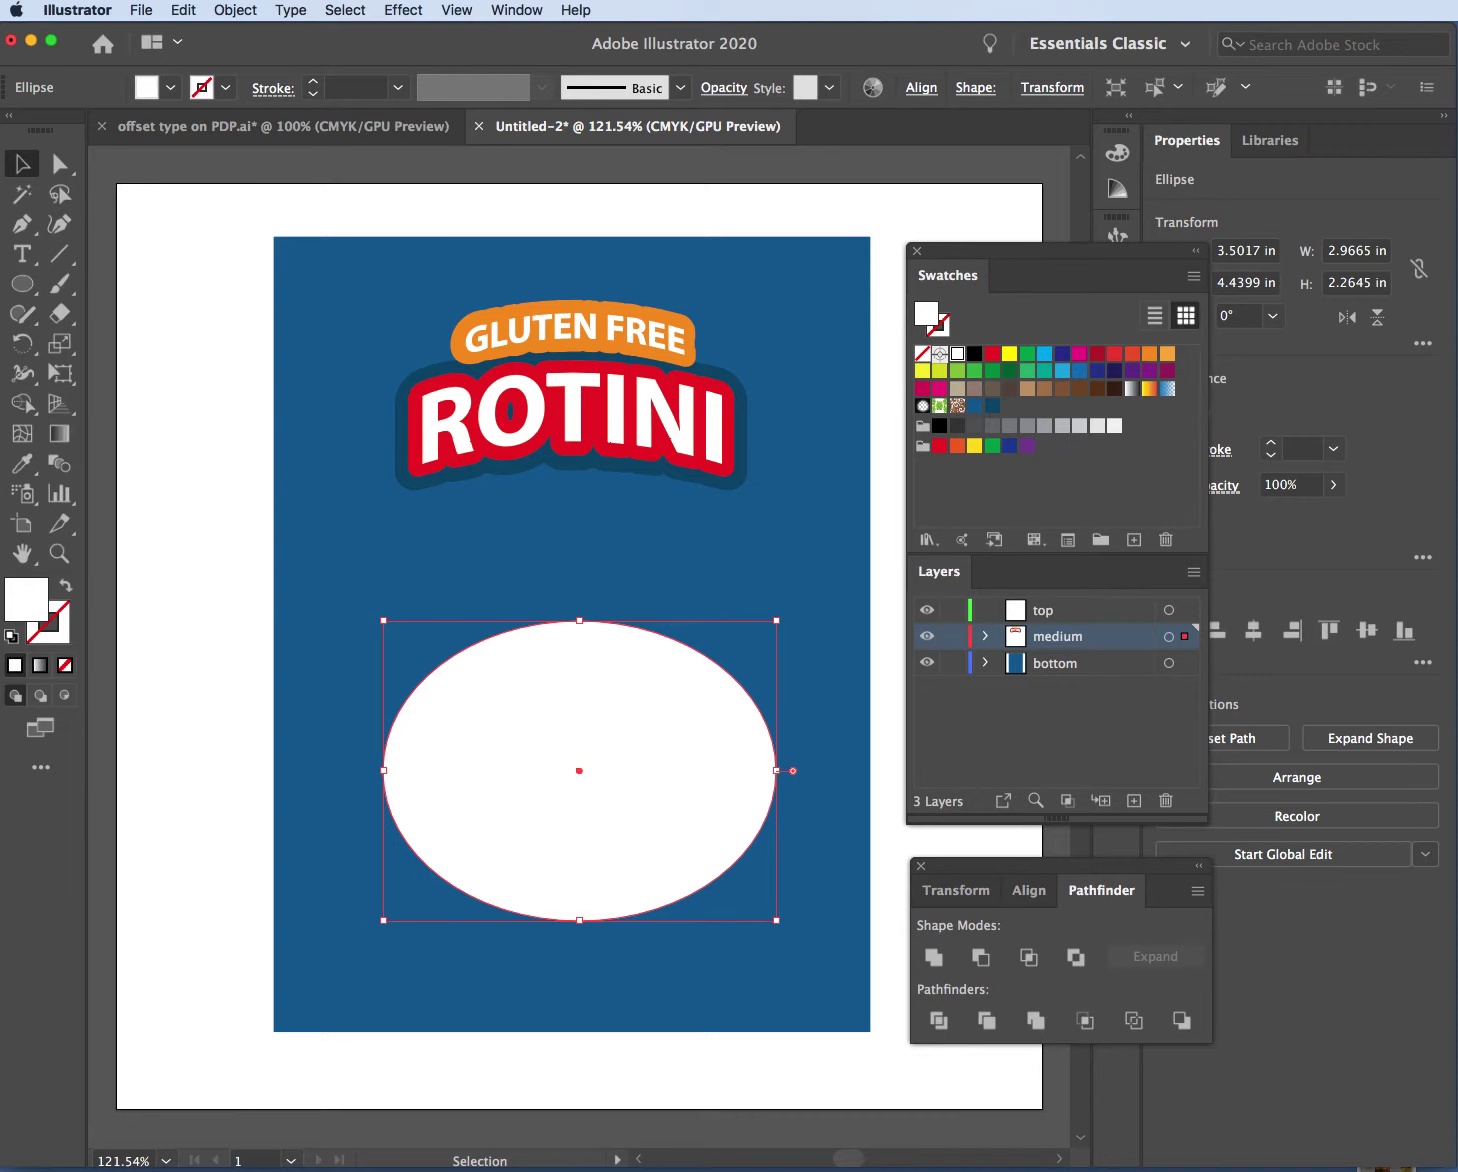
click(211, 655)
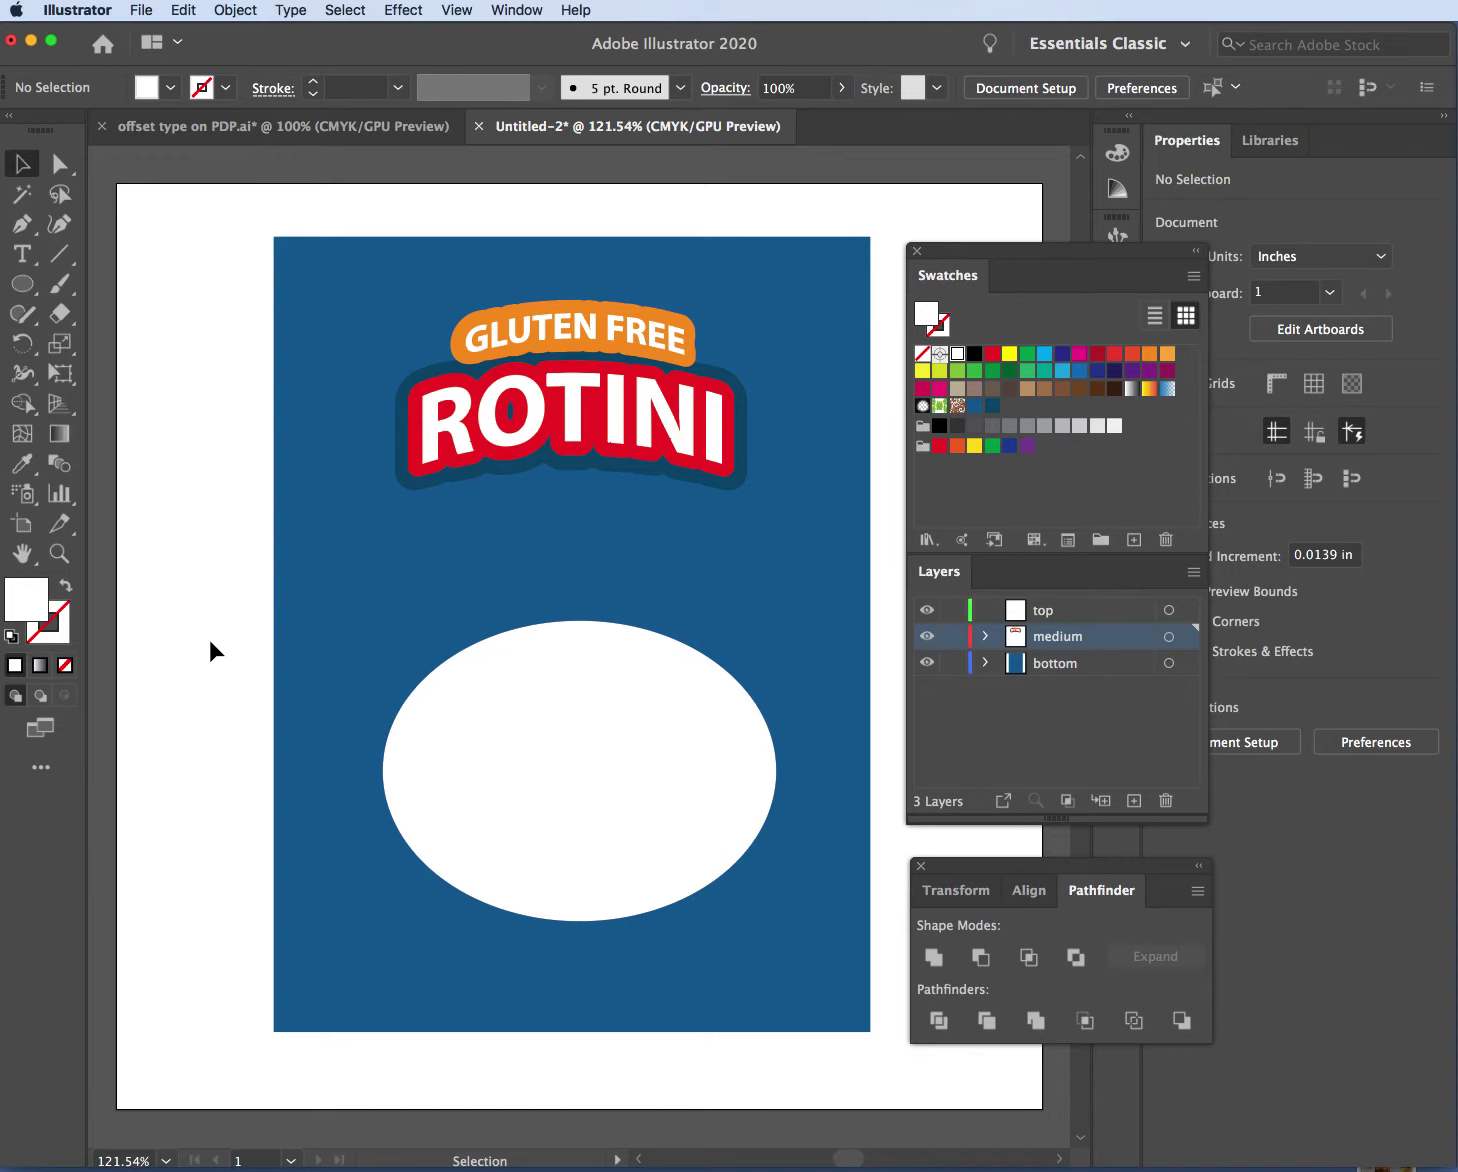
click(456, 692)
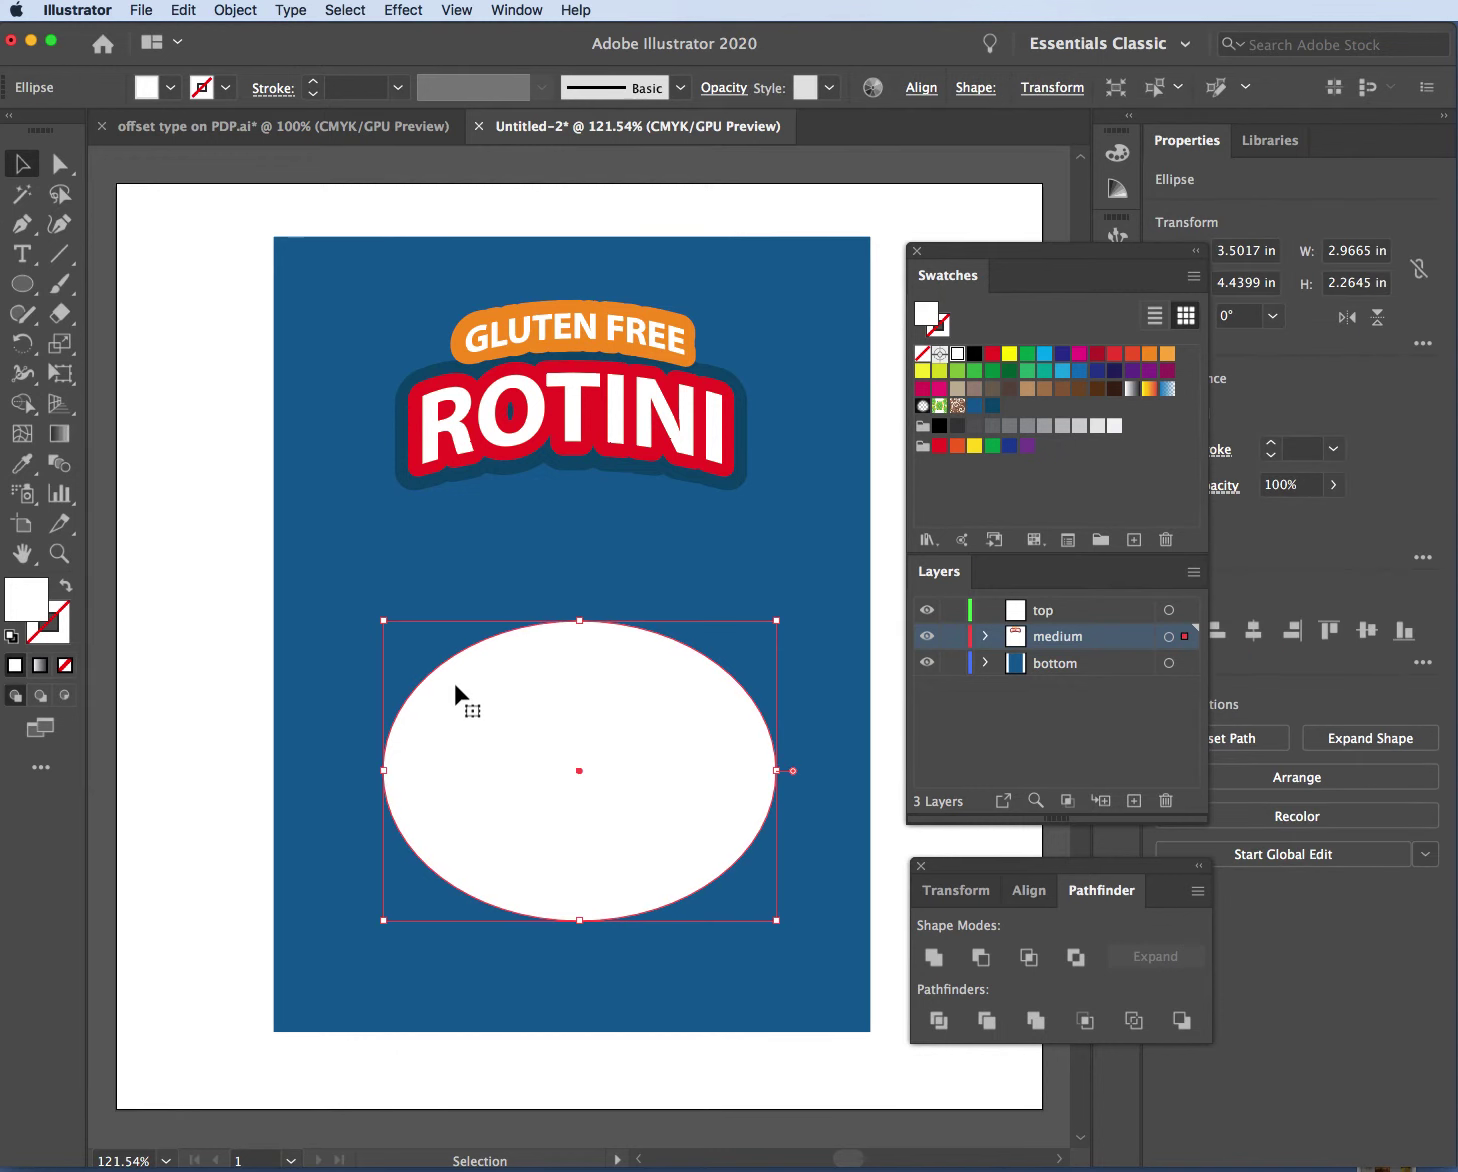
key(Left)
key(Left)
key(Left)
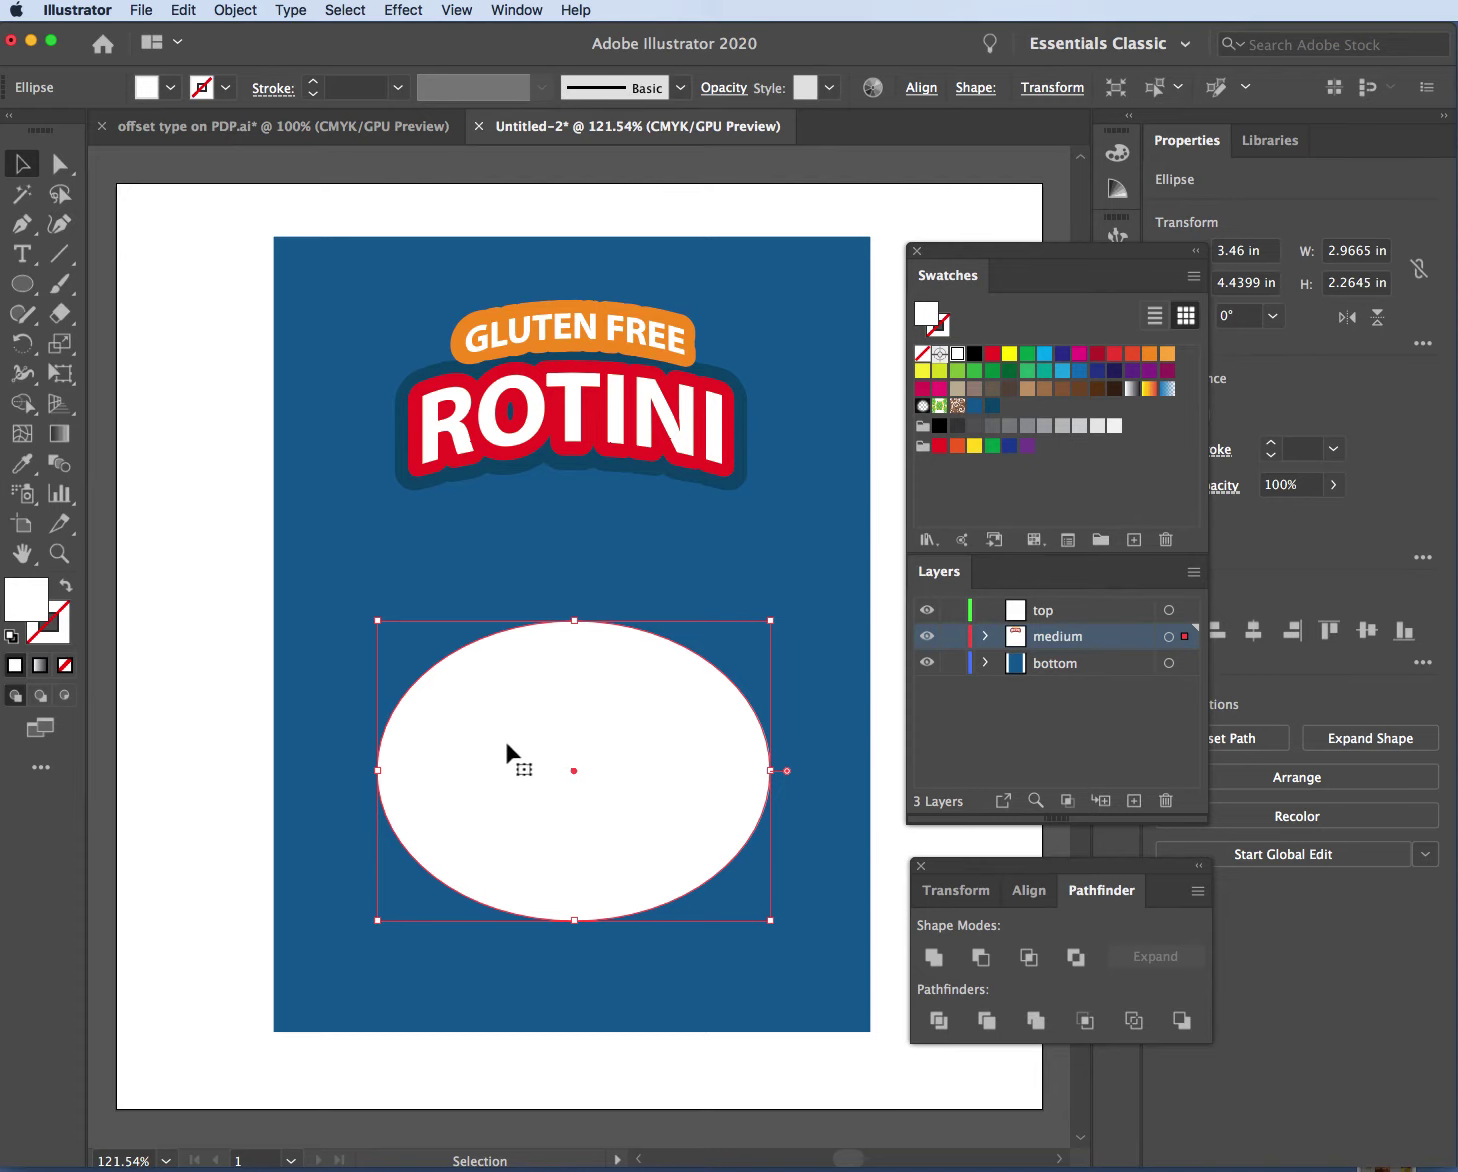
click(175, 733)
Paste the copied pasta photo onto the artboard, then undo the paste
click(441, 690)
key(super+v)
drag(1098, 78, 973, 78)
key(super+z)
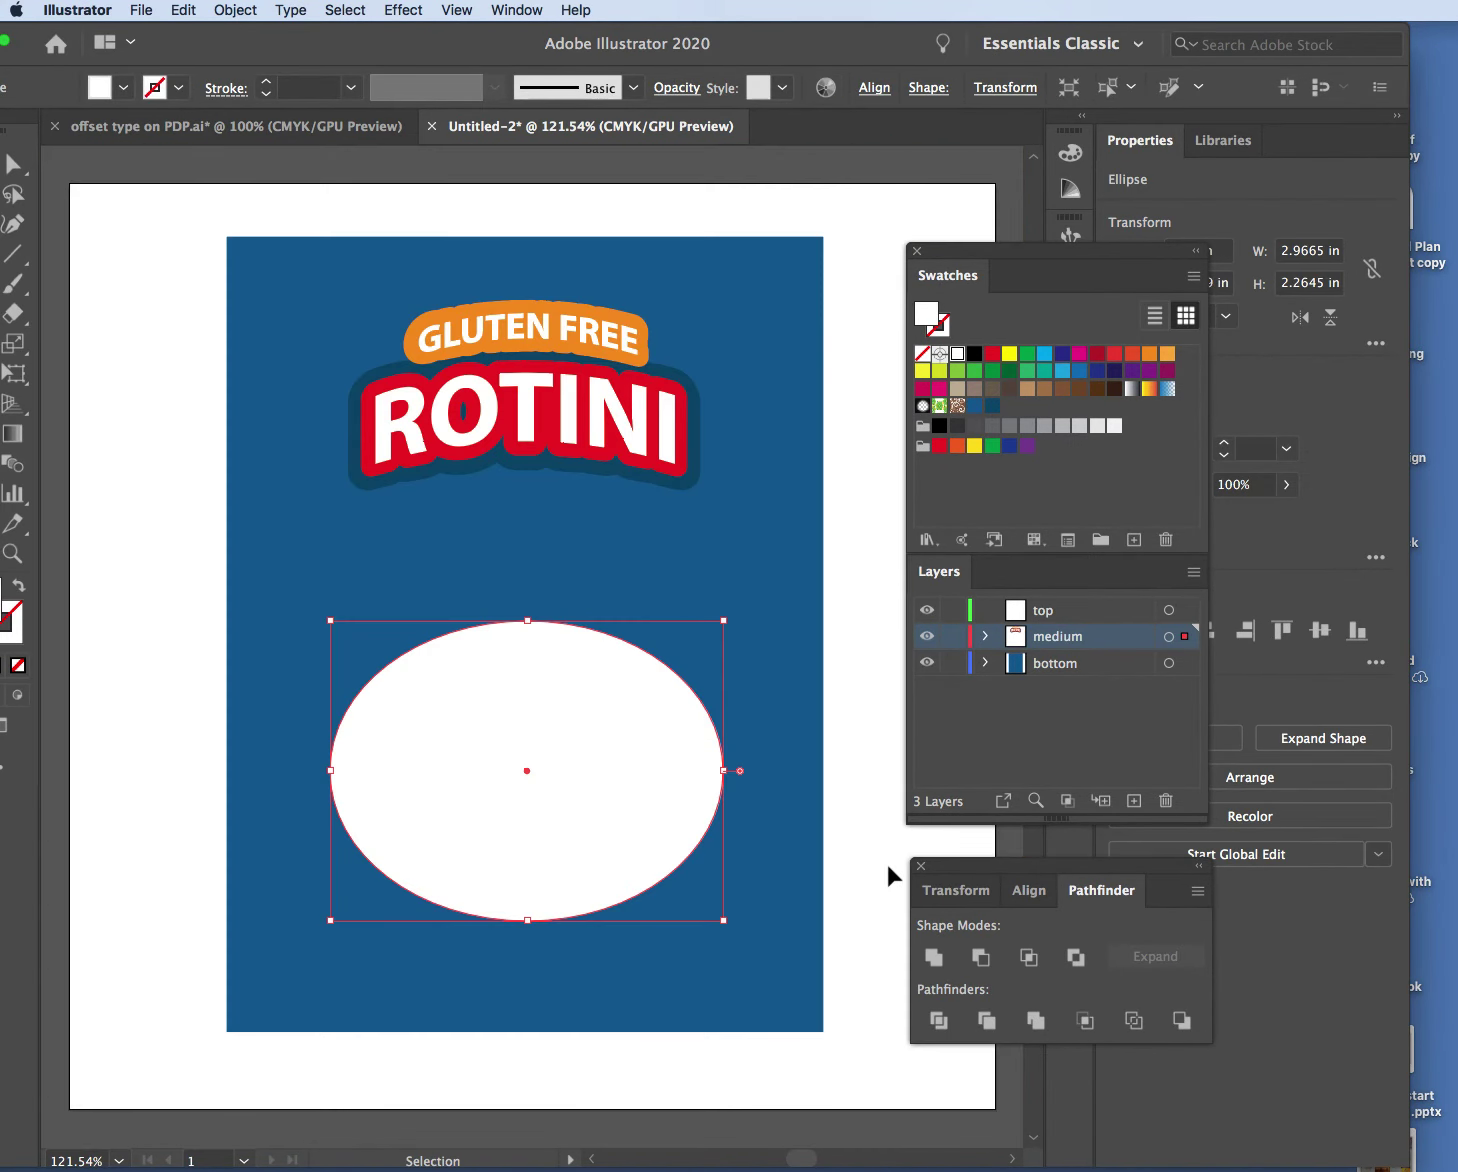
In Photoshop, resample dry pasta.png to 6 in wide at 300 ppi and begin Save As
key(super+Tab)
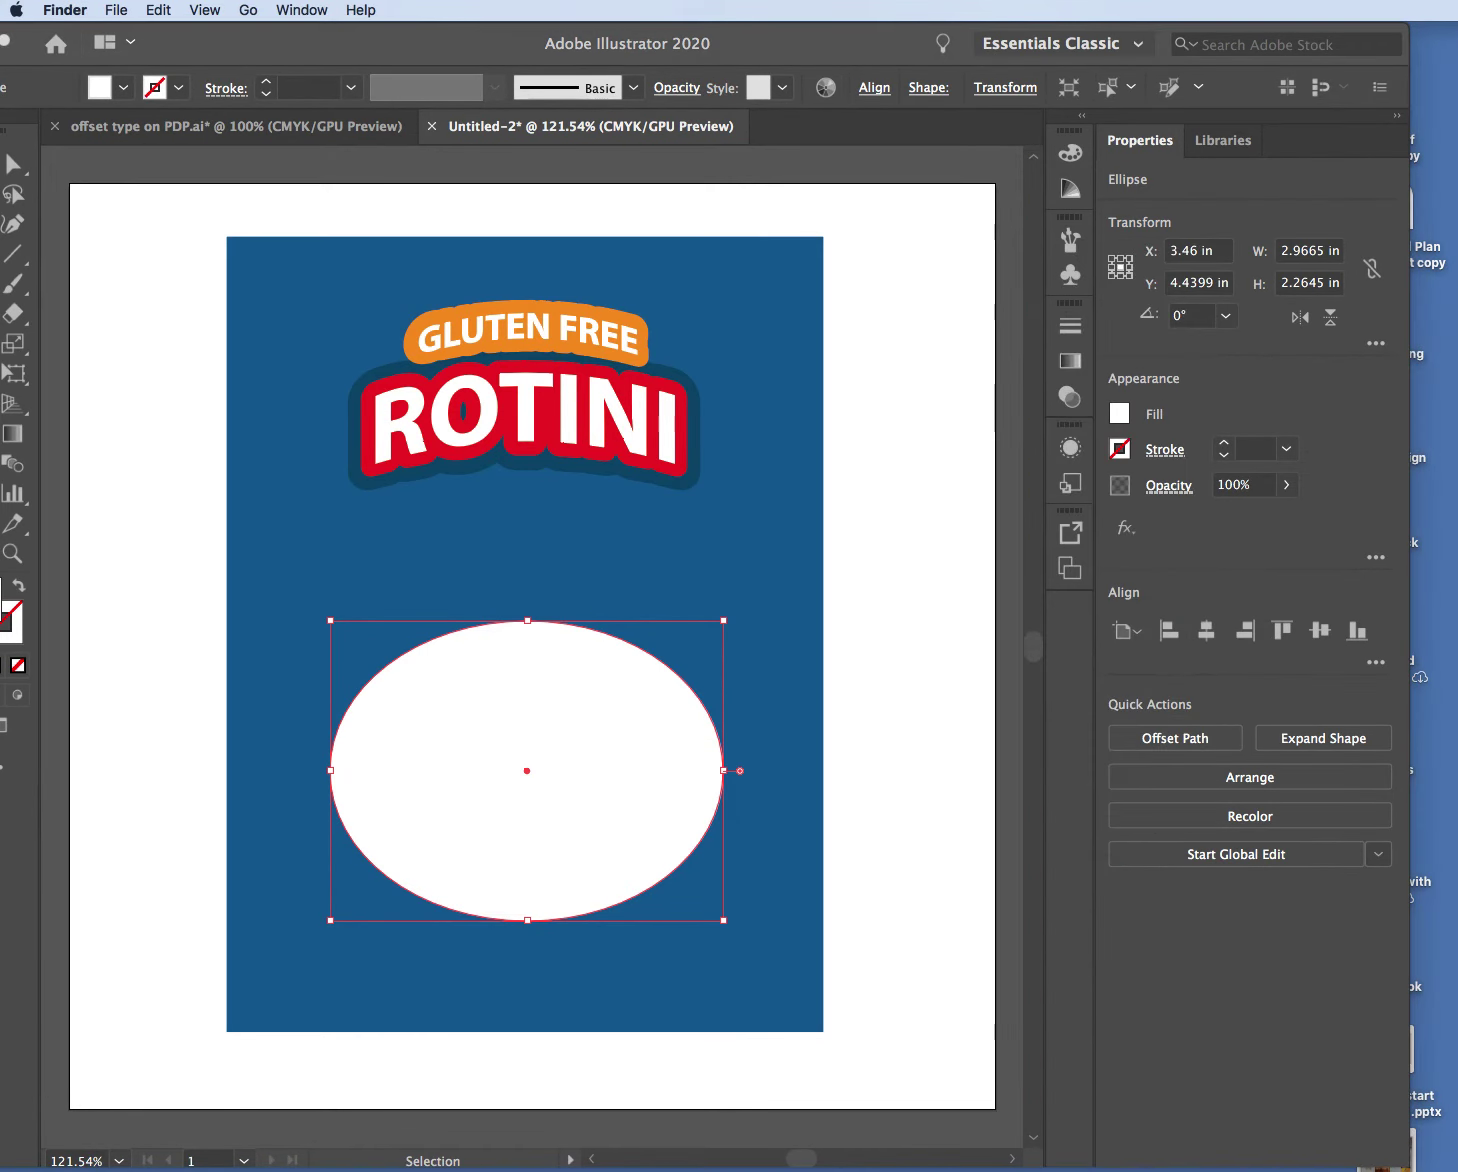
key(super+Tab)
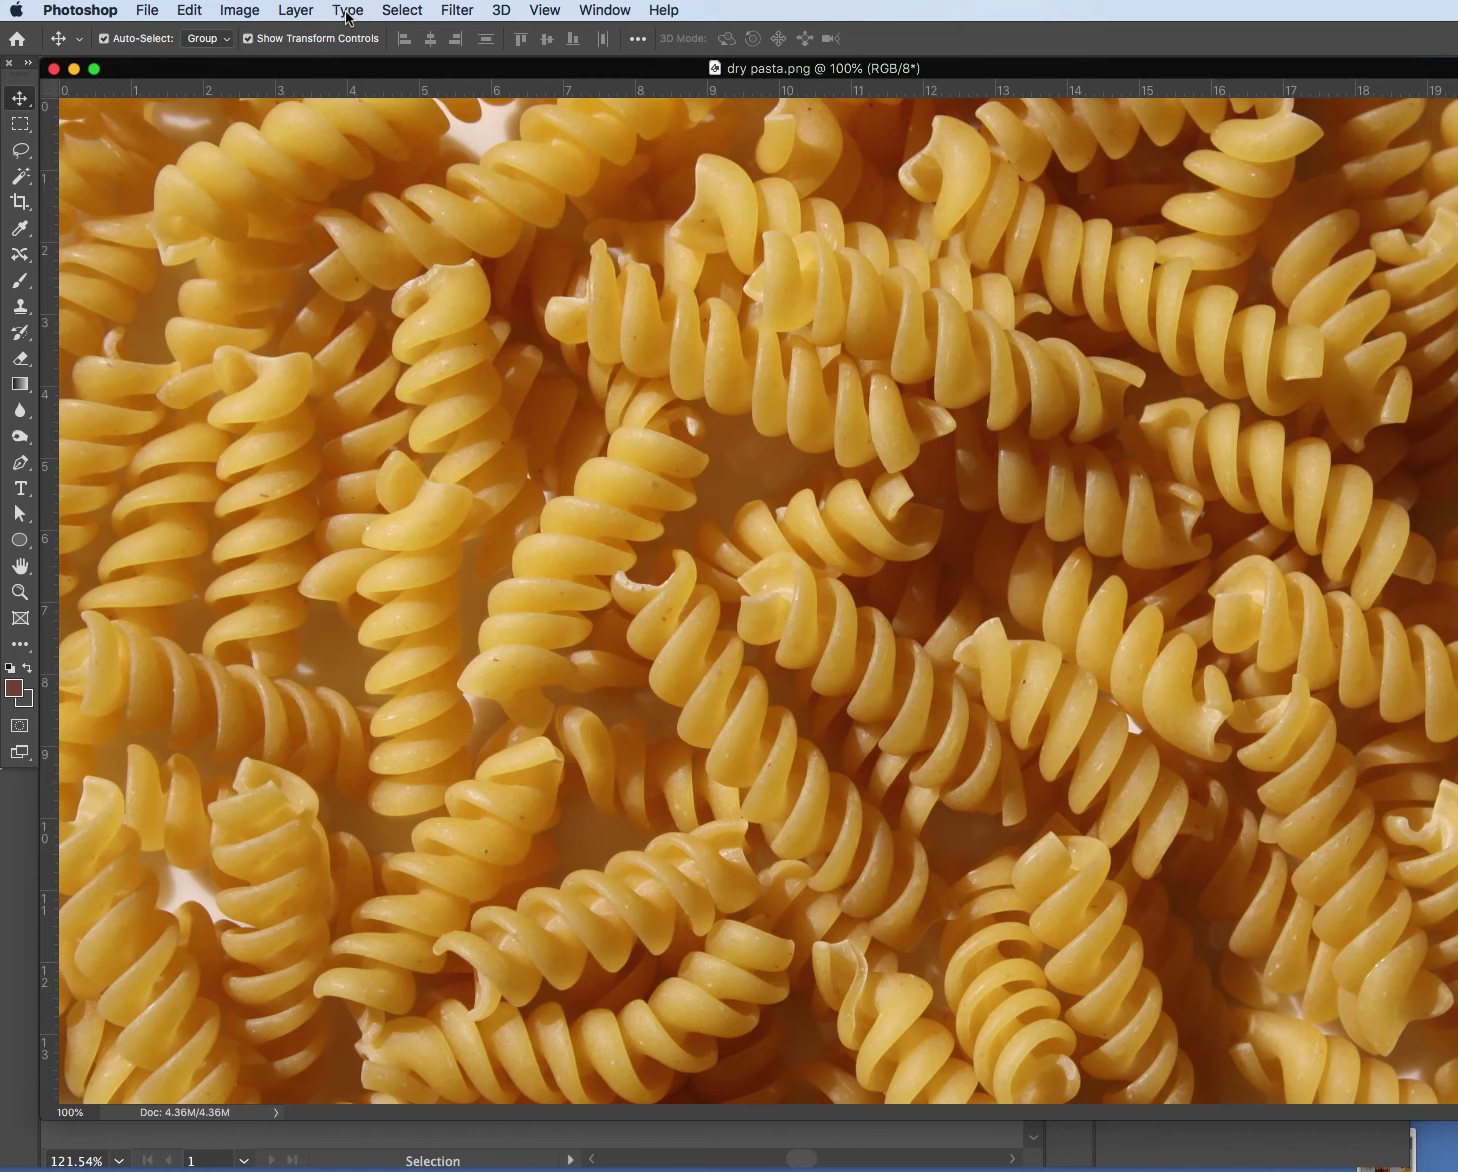
click(239, 11)
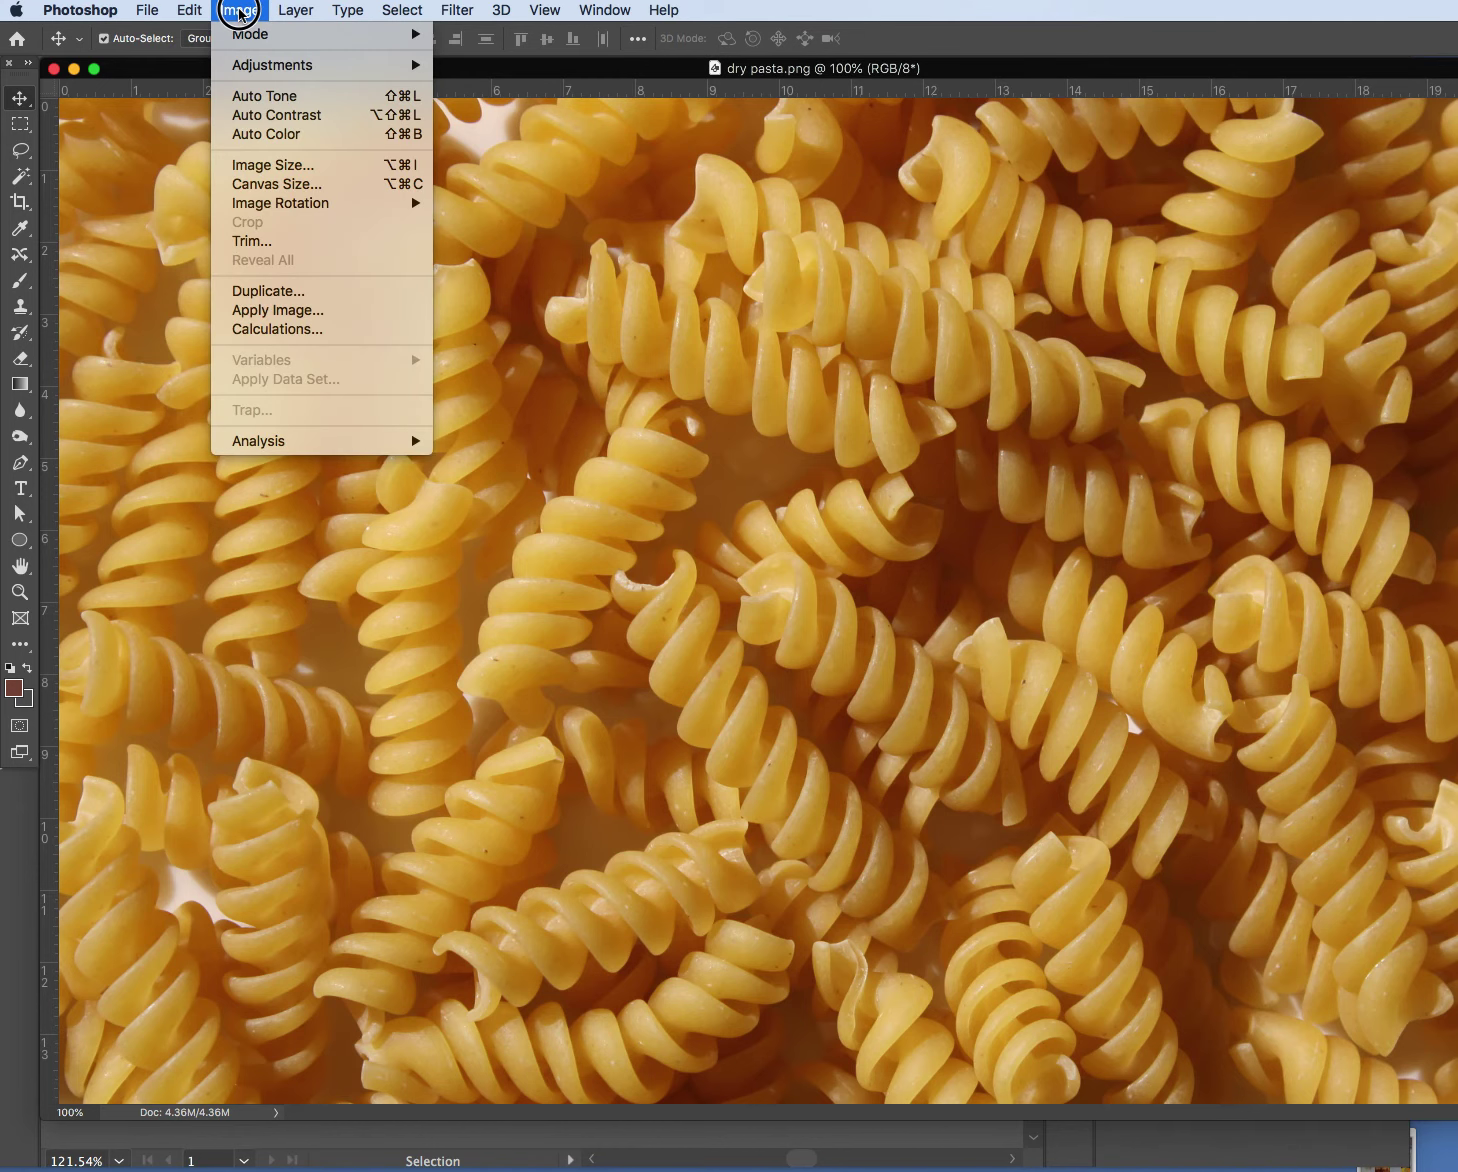
click(286, 175)
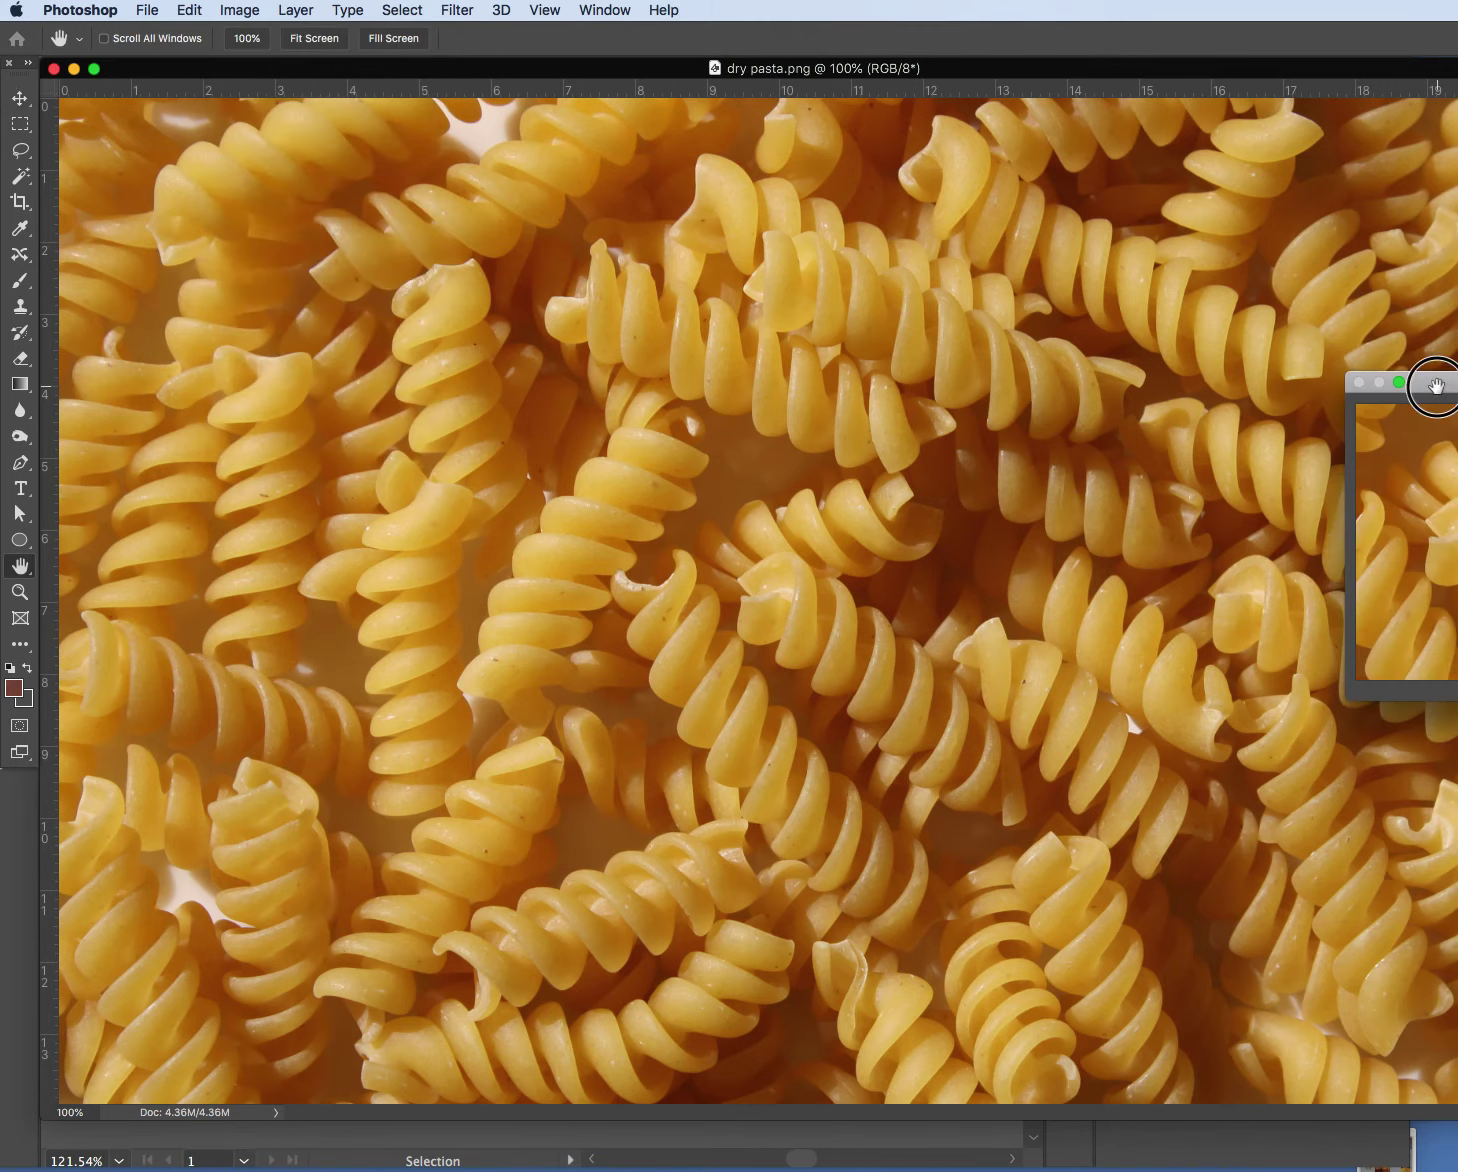
drag(1432, 381, 410, 316)
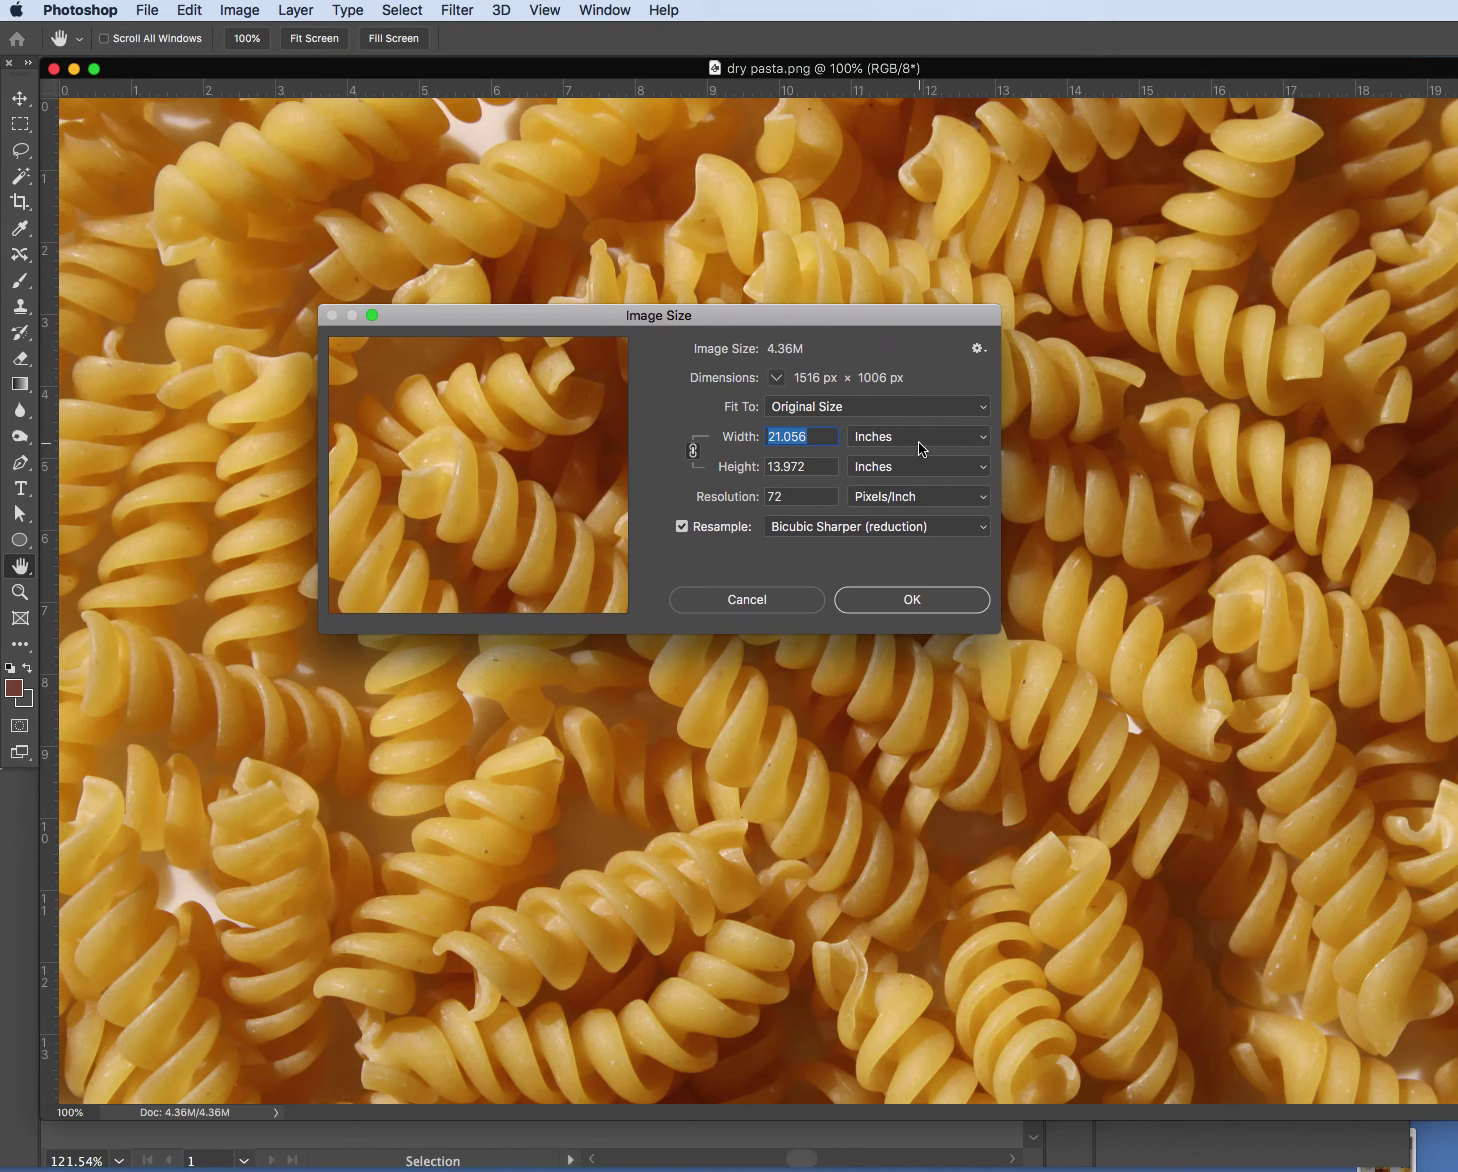
drag(810, 496, 739, 495)
text(300)
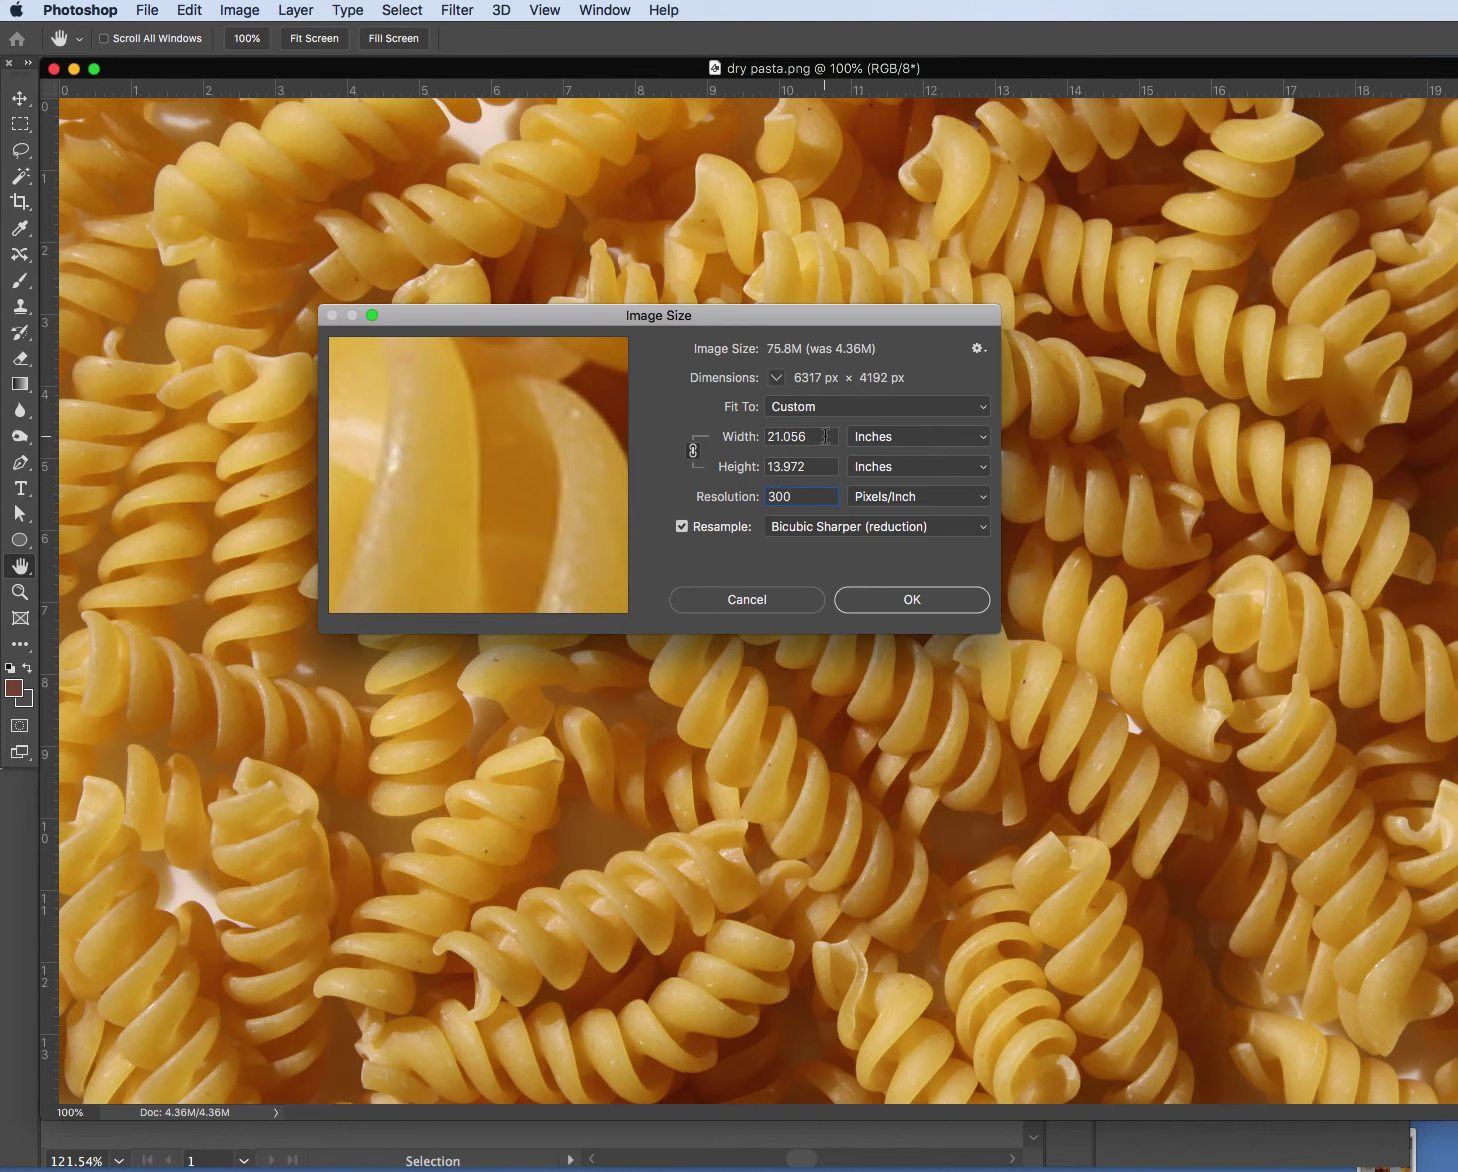
click(712, 436)
text(6)
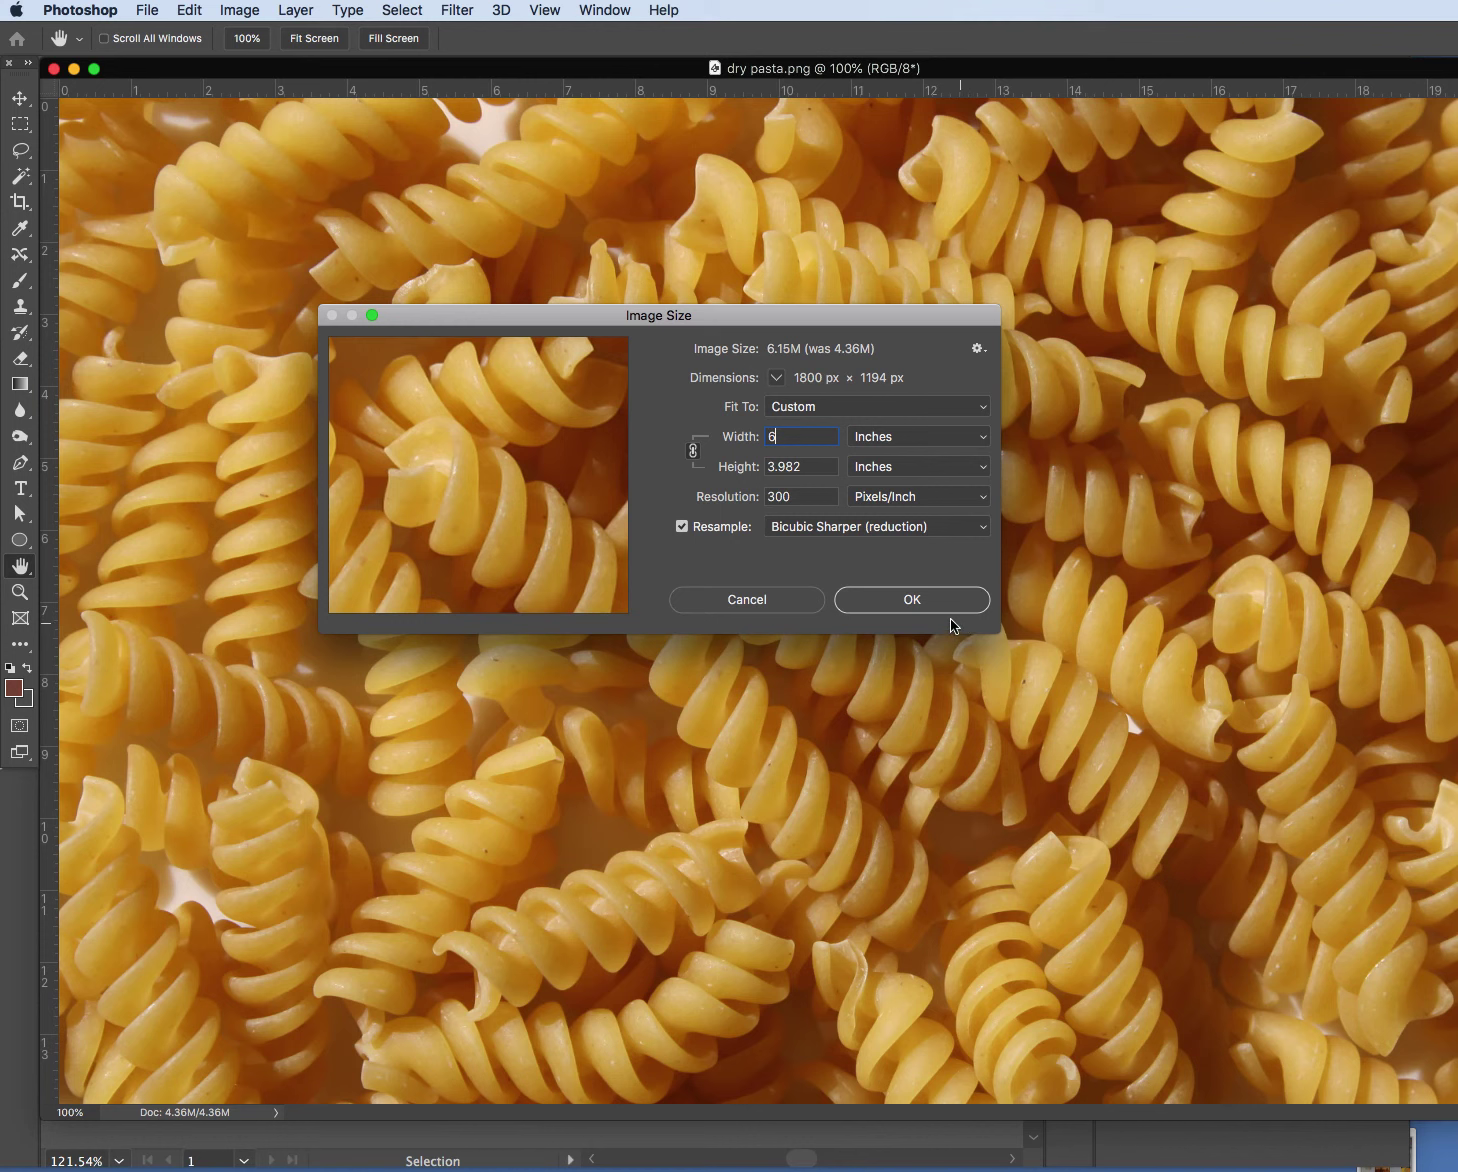
click(911, 600)
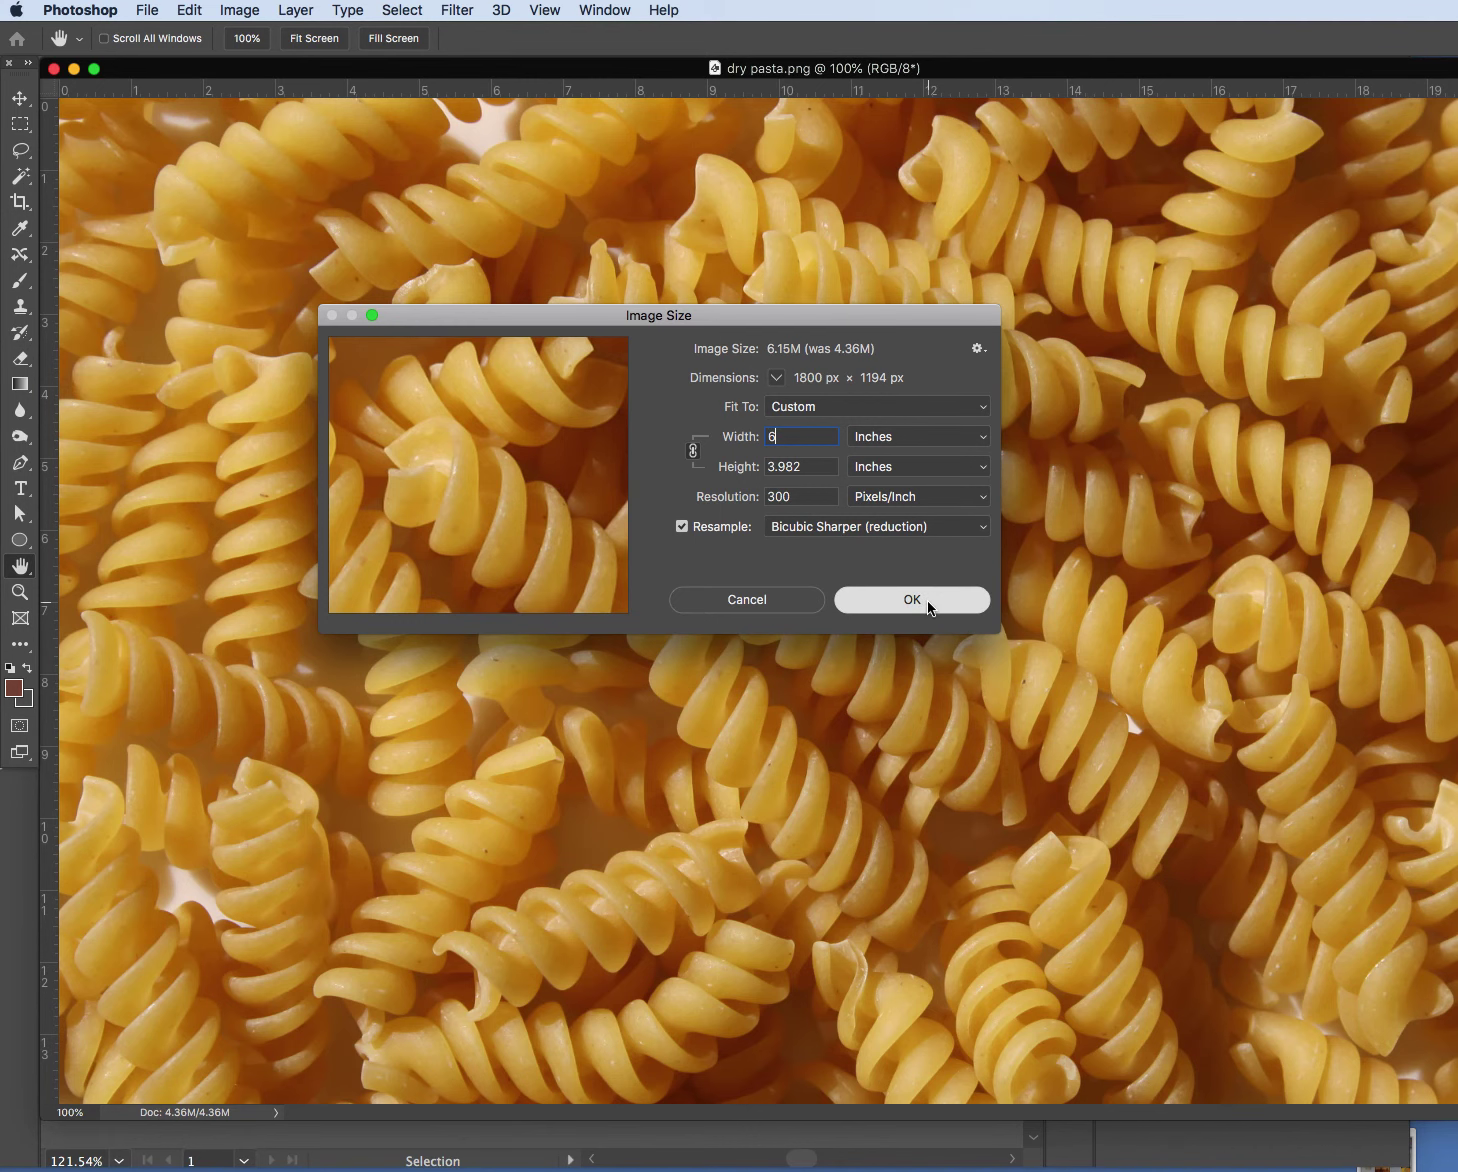
key(v)
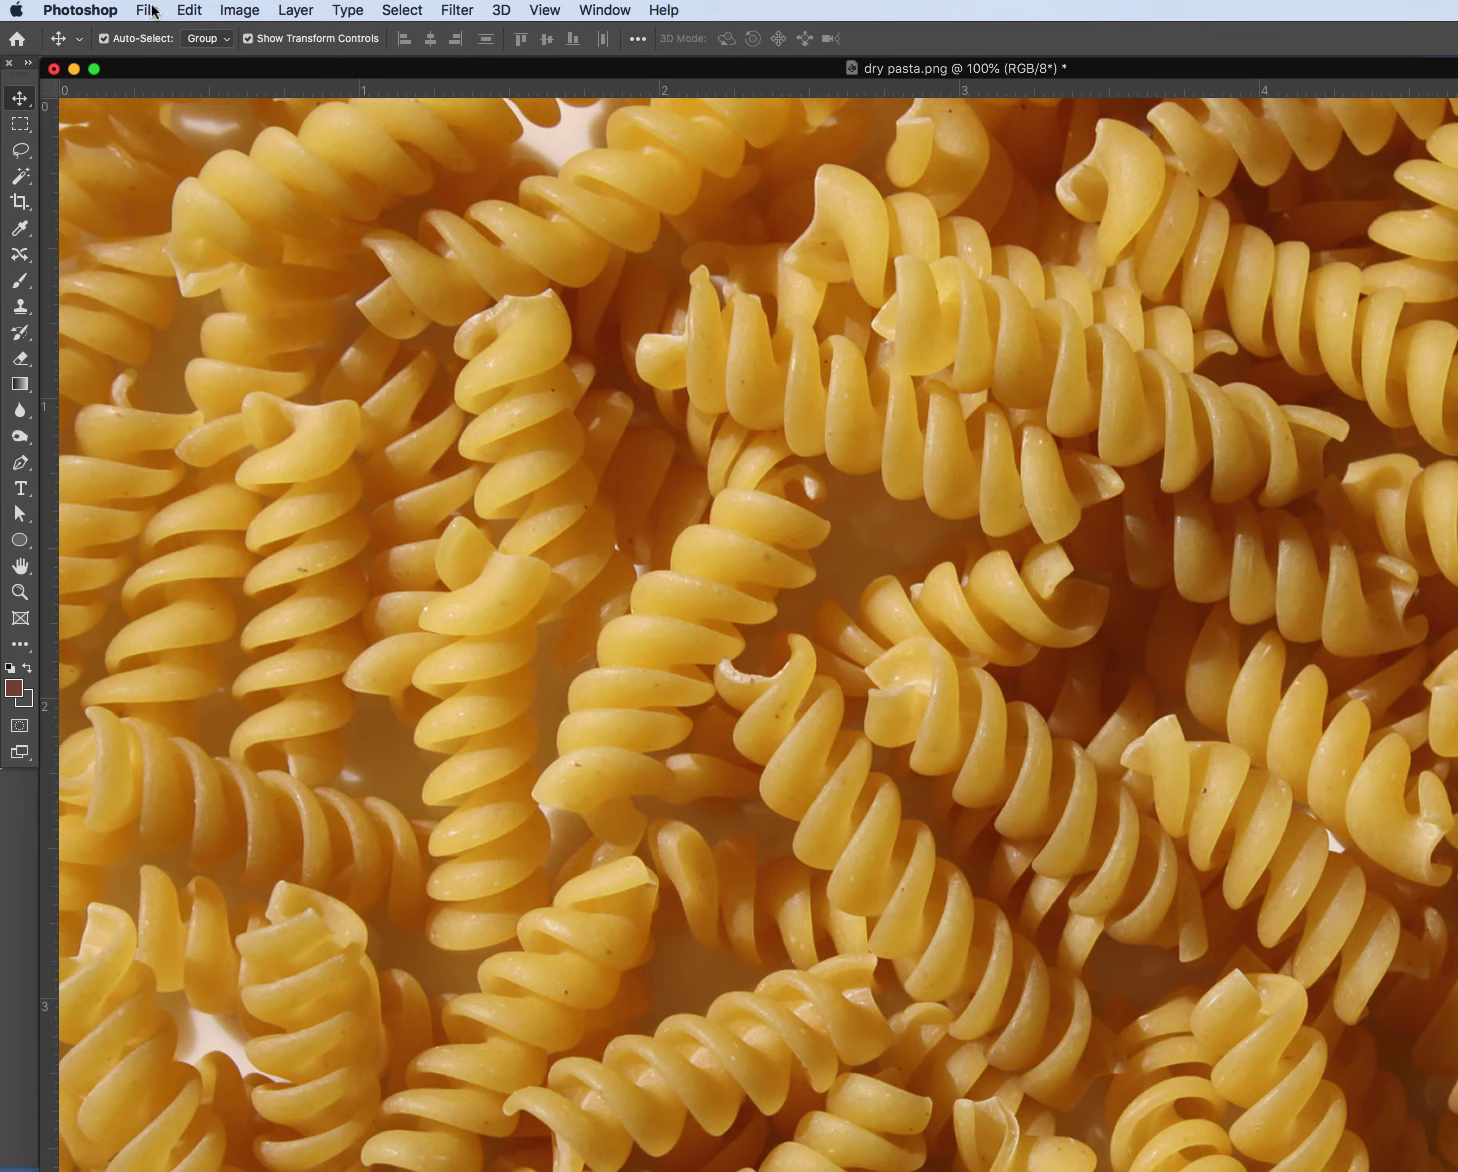
drag(152, 10, 200, 236)
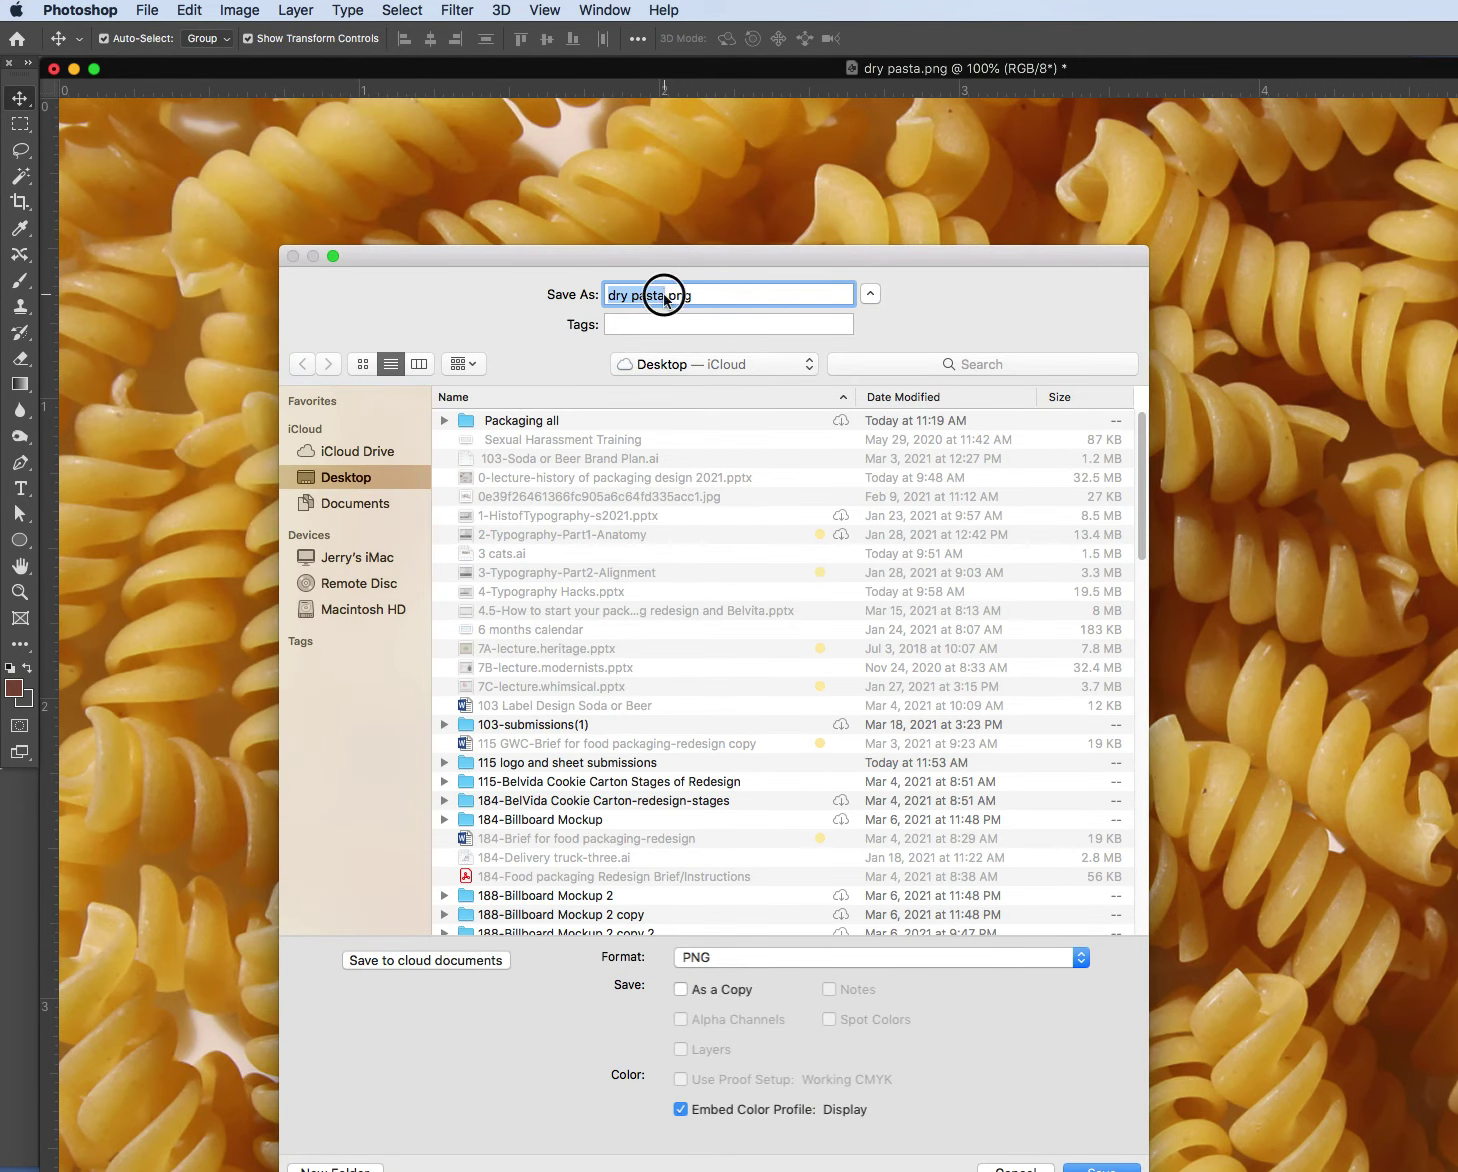
click(664, 297)
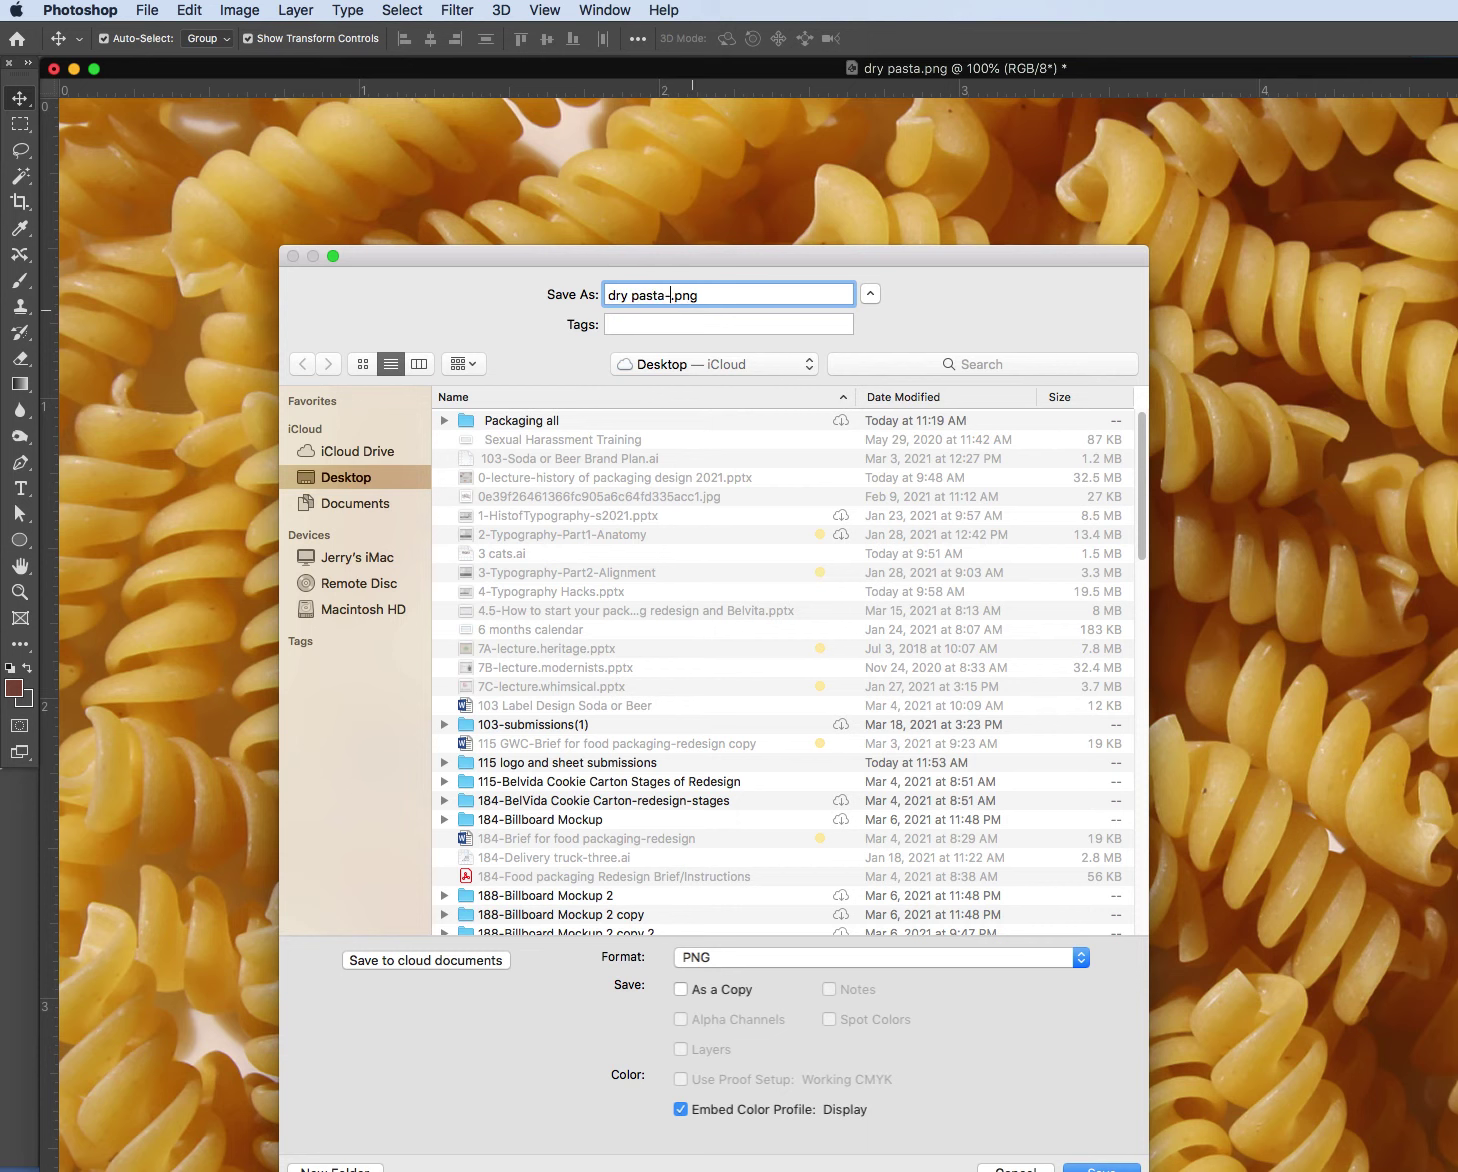
Save the resized photo as JPEG 'dry pasta-psd-sml.jpg' at quality 12
text(-pst)
key(BackSpace)
text(d-sma)
key(BackSpace)
text(l)
drag(731, 254, 732, 149)
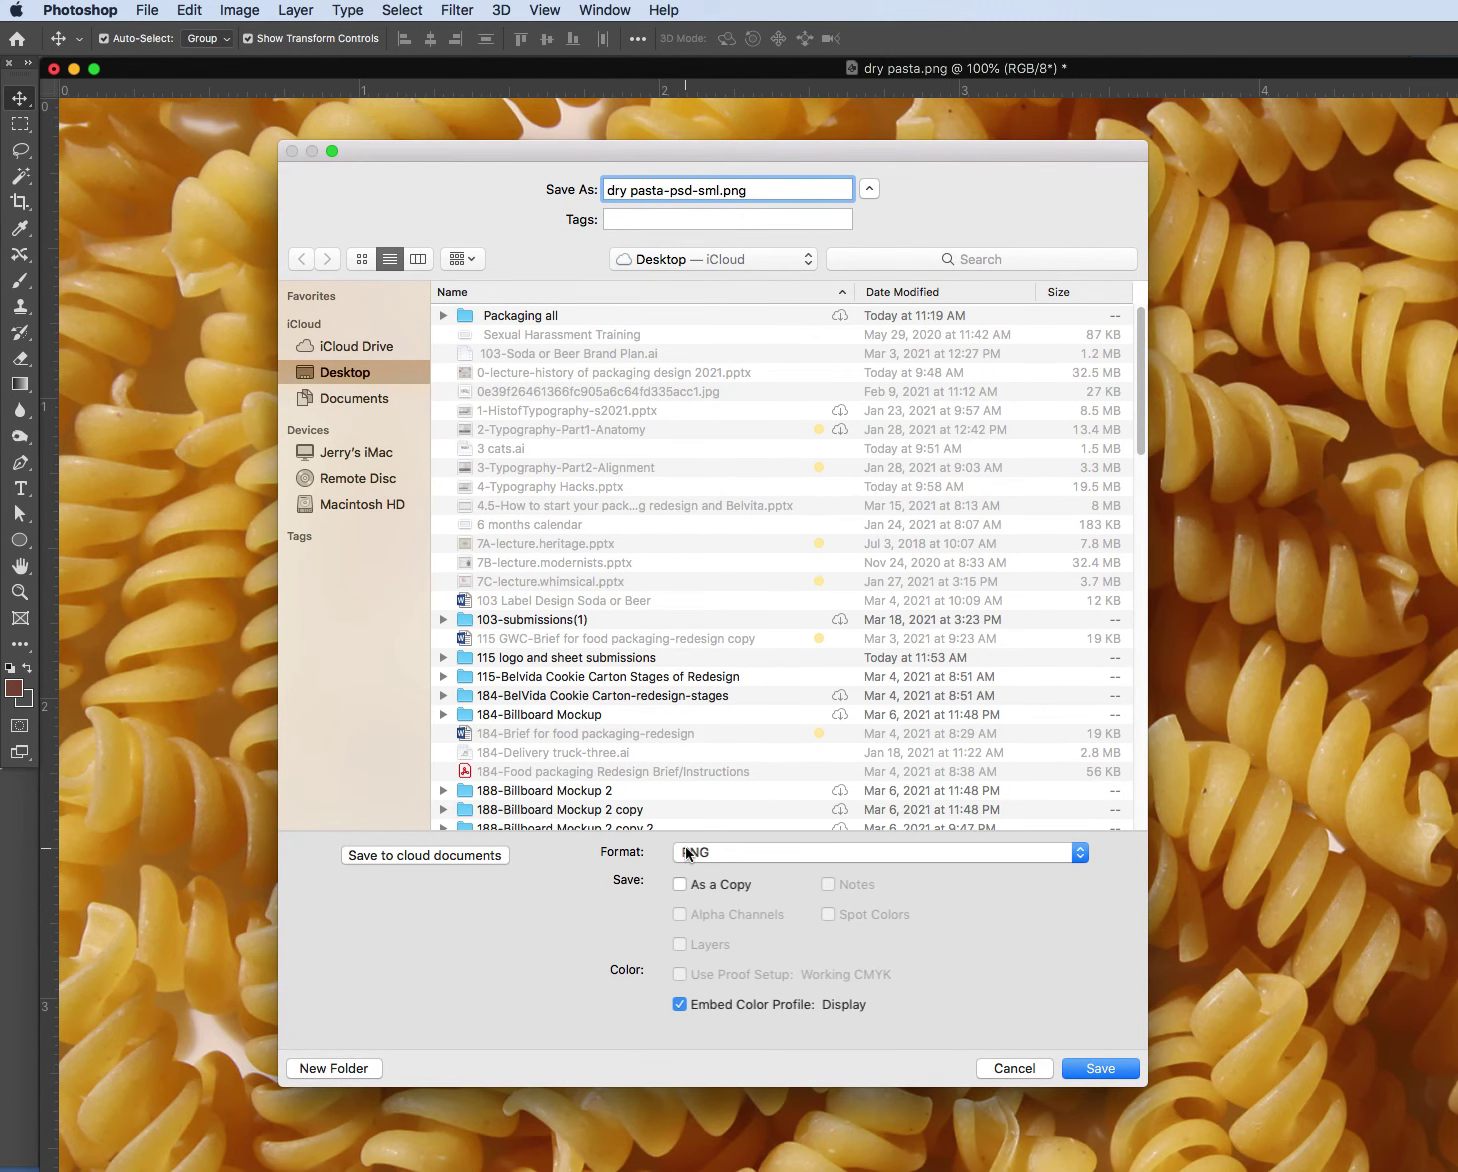
click(750, 851)
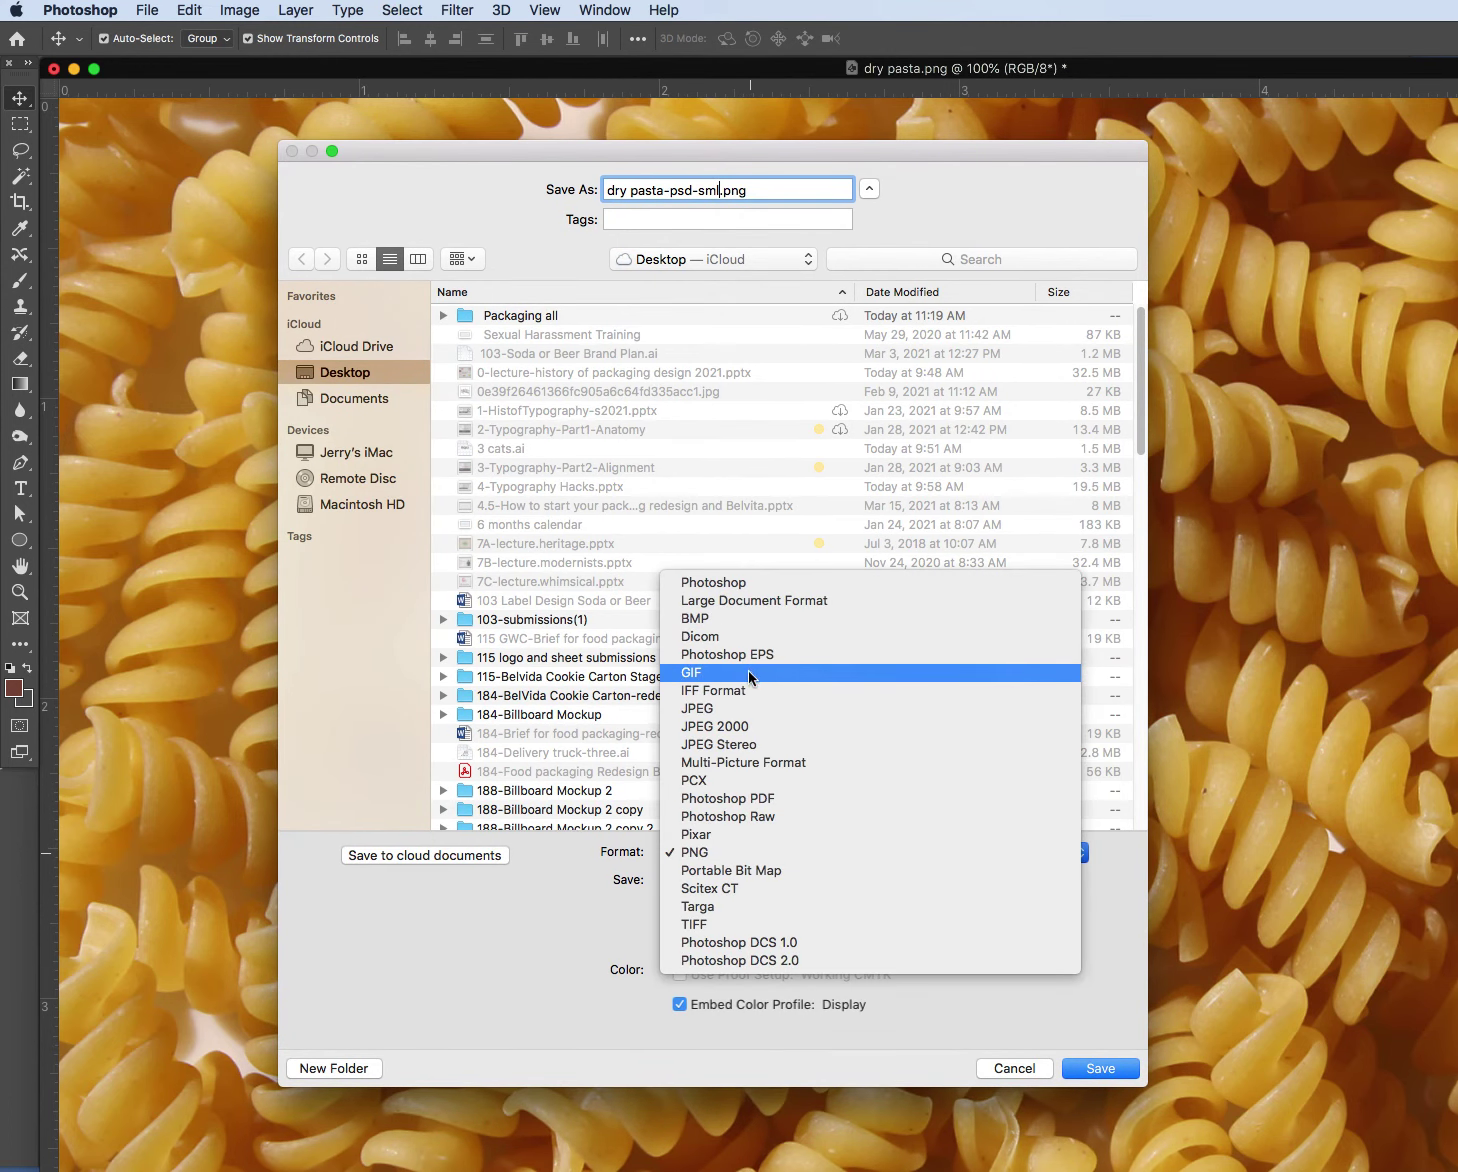
click(754, 709)
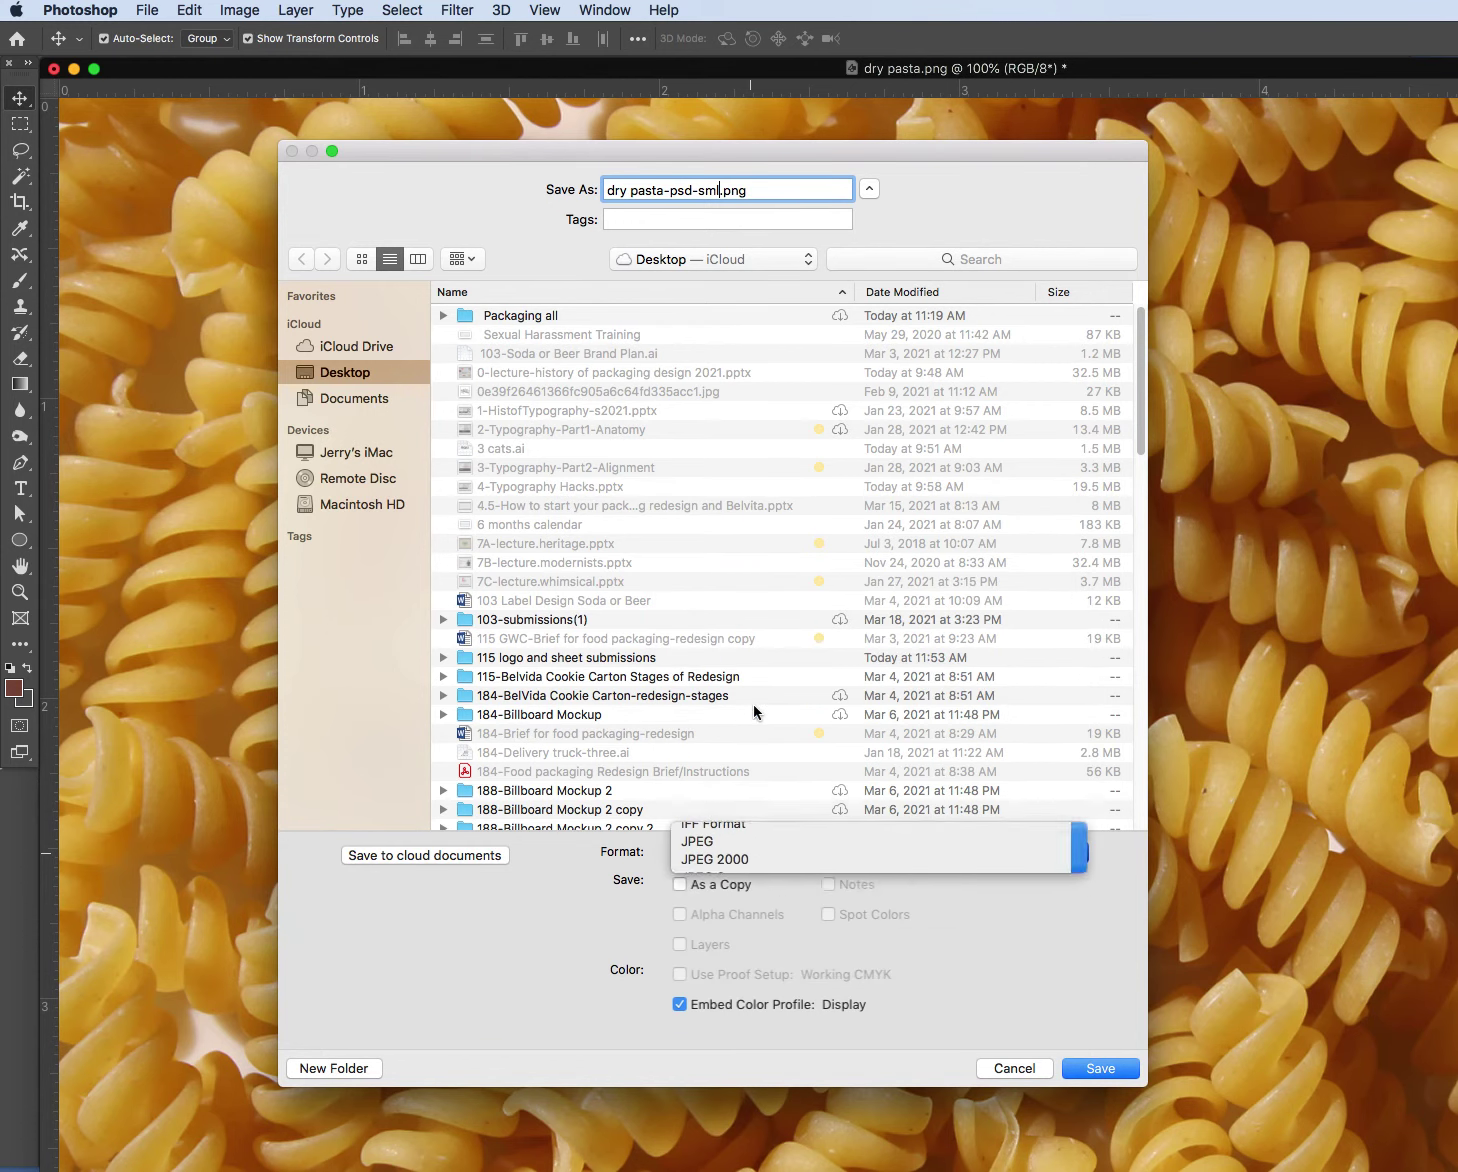
click(1100, 1068)
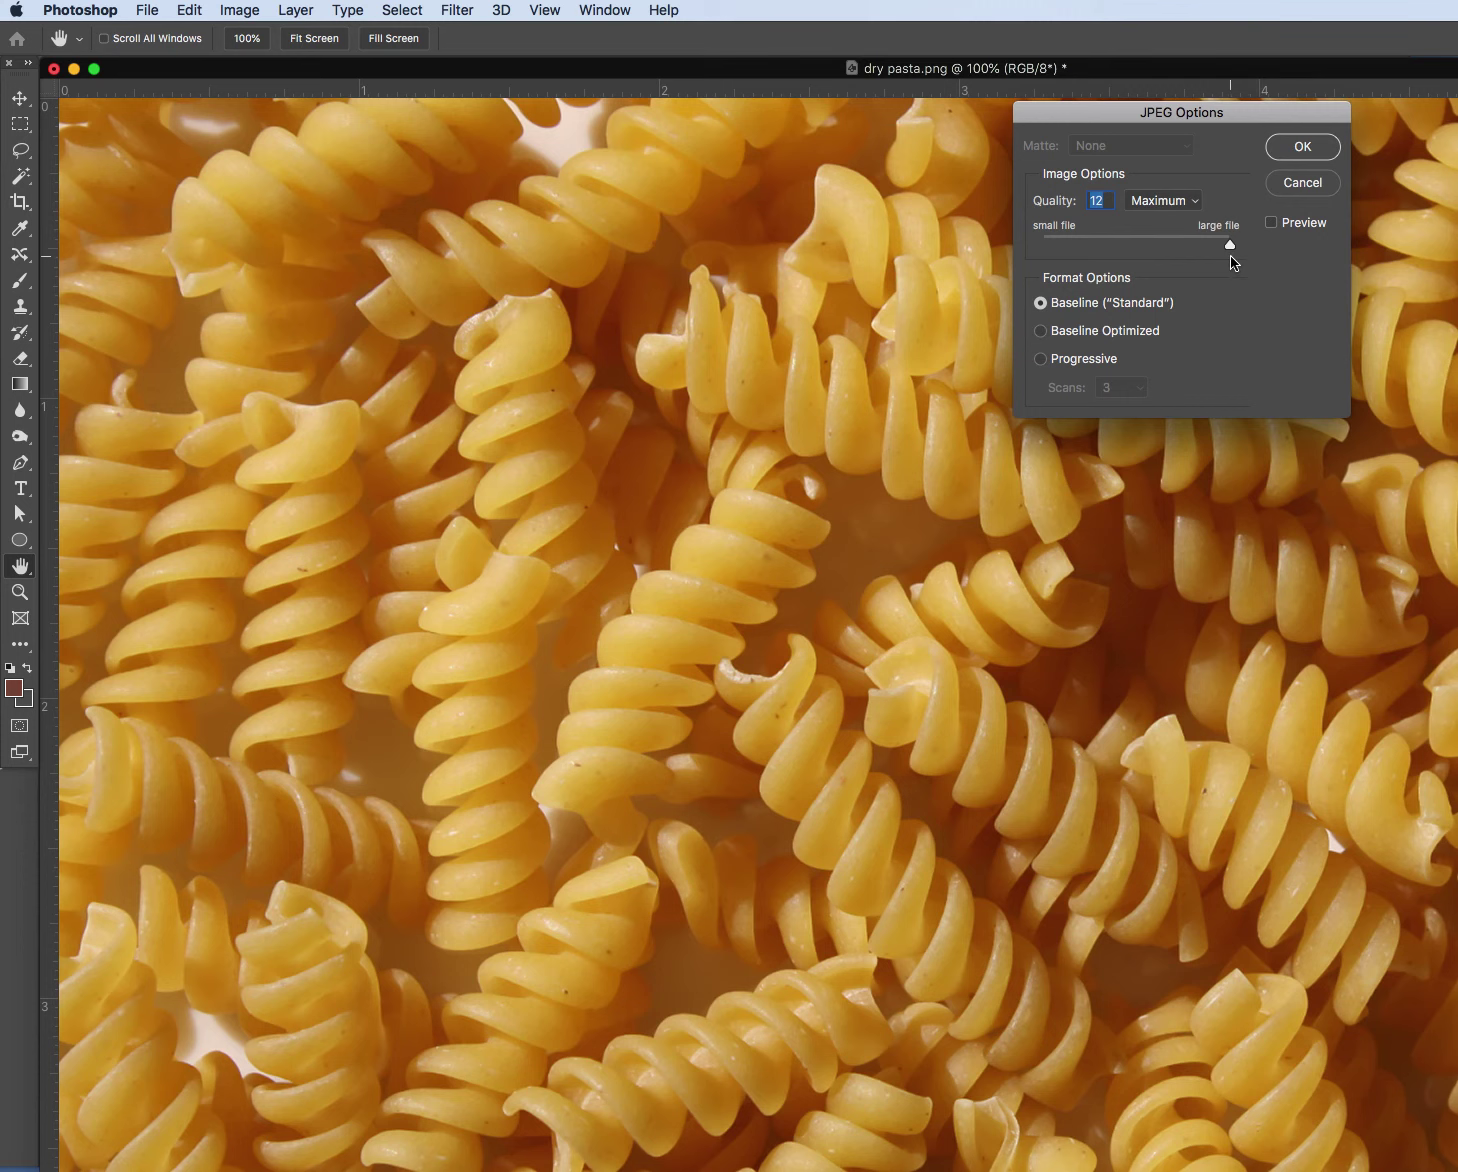
click(1302, 146)
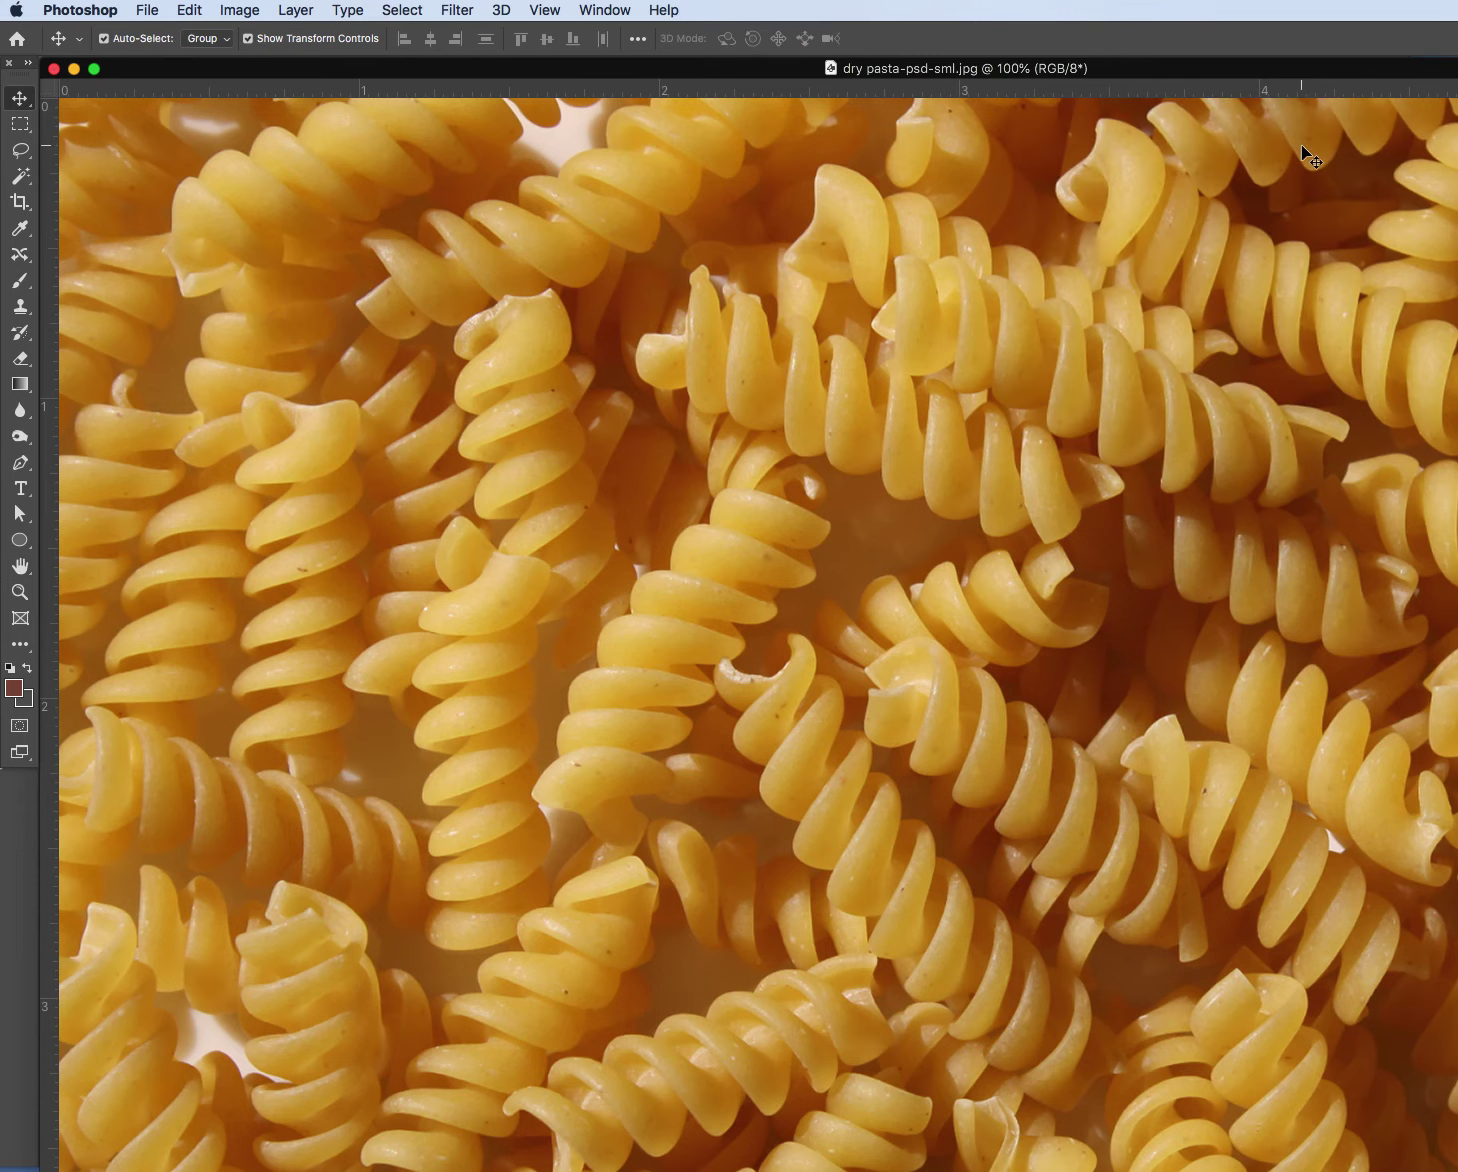
Close the pasta photo window and return to Illustrator with the ellipse deselected
drag(358, 67, 975, 163)
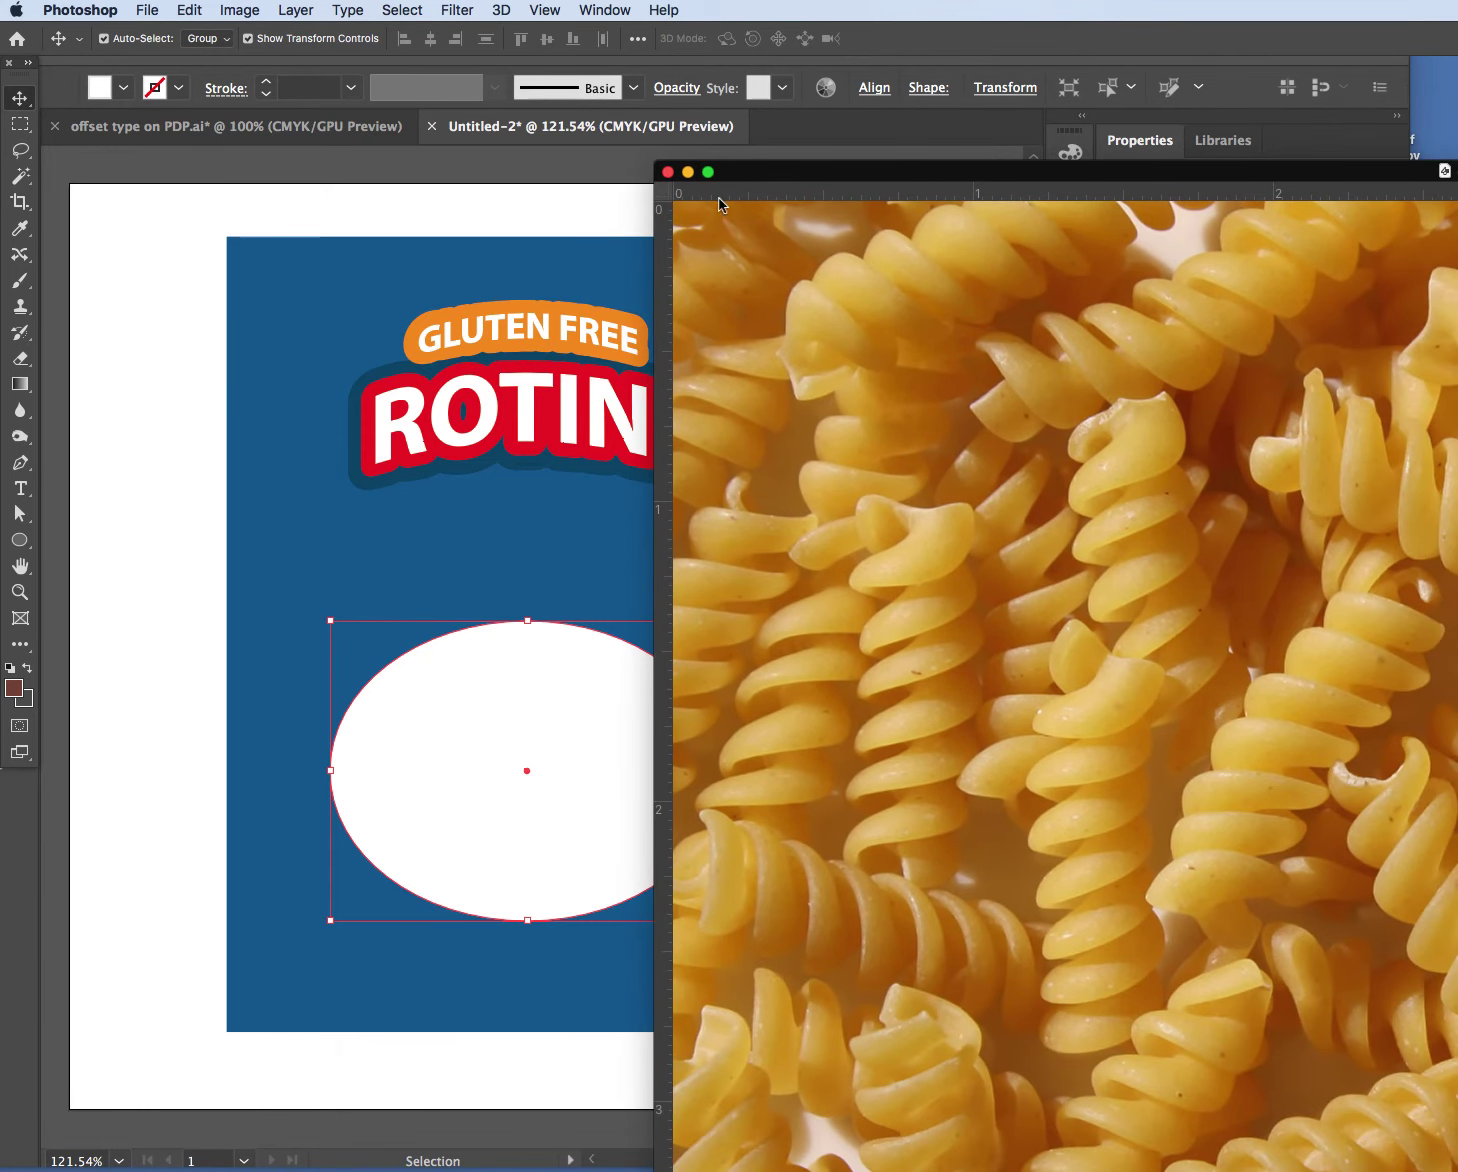
click(668, 172)
click(900, 366)
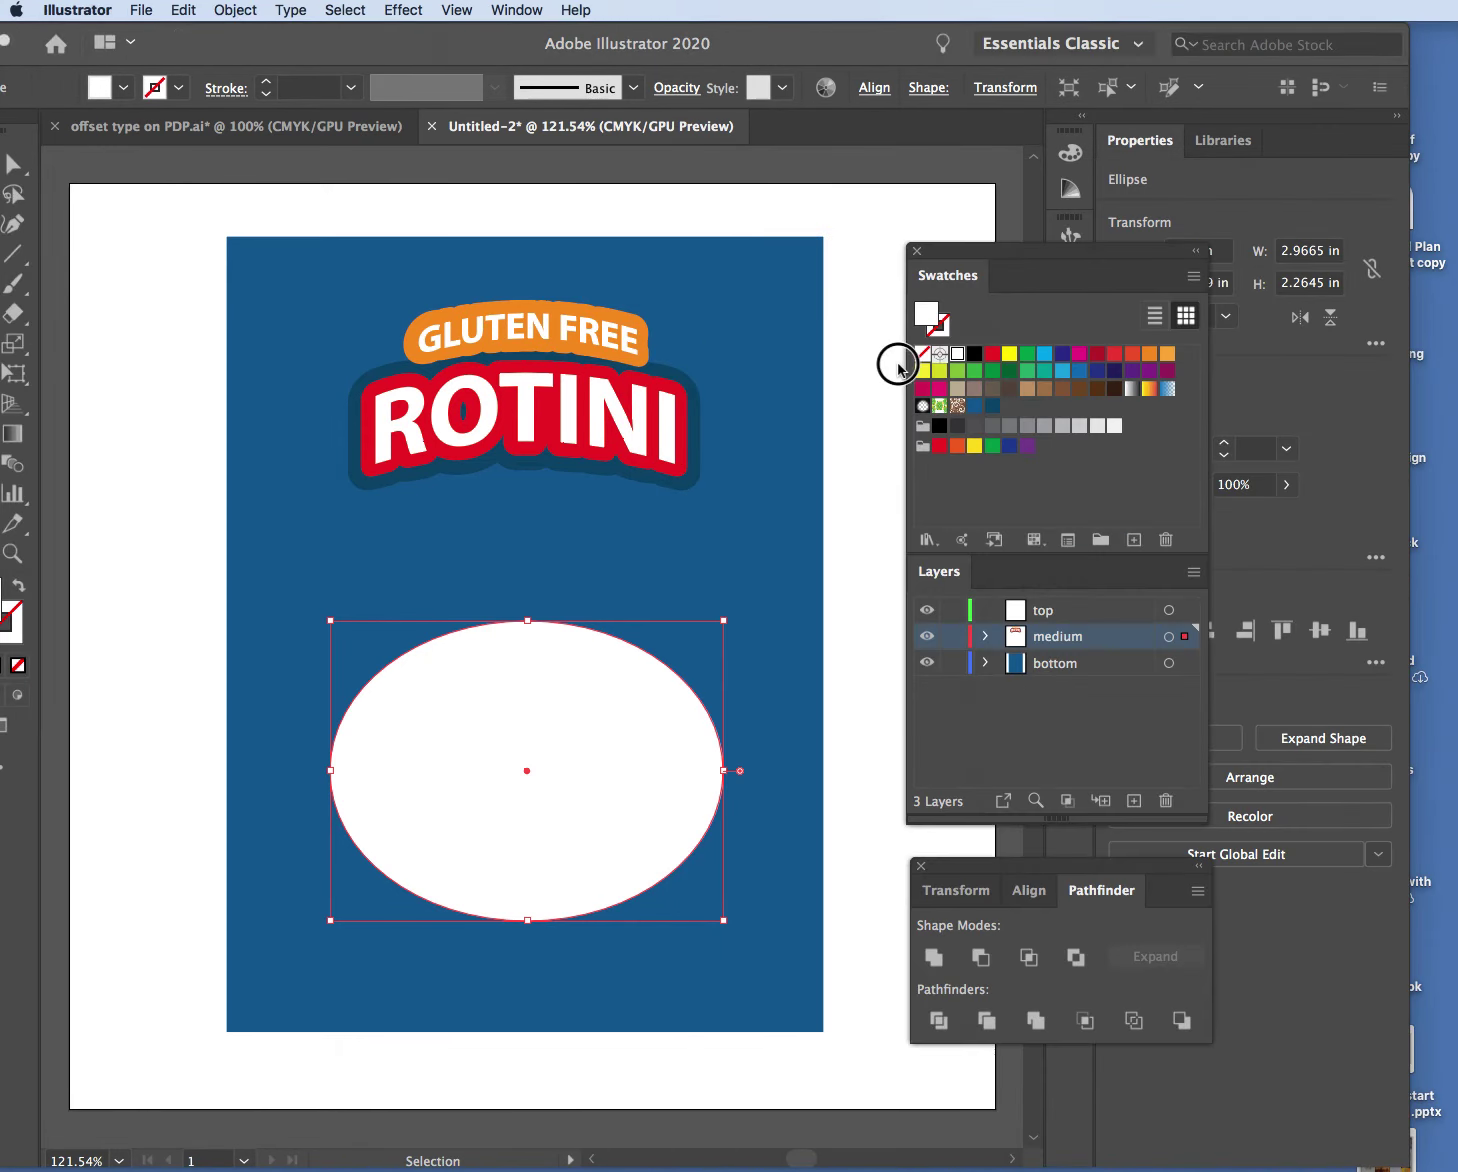
click(879, 309)
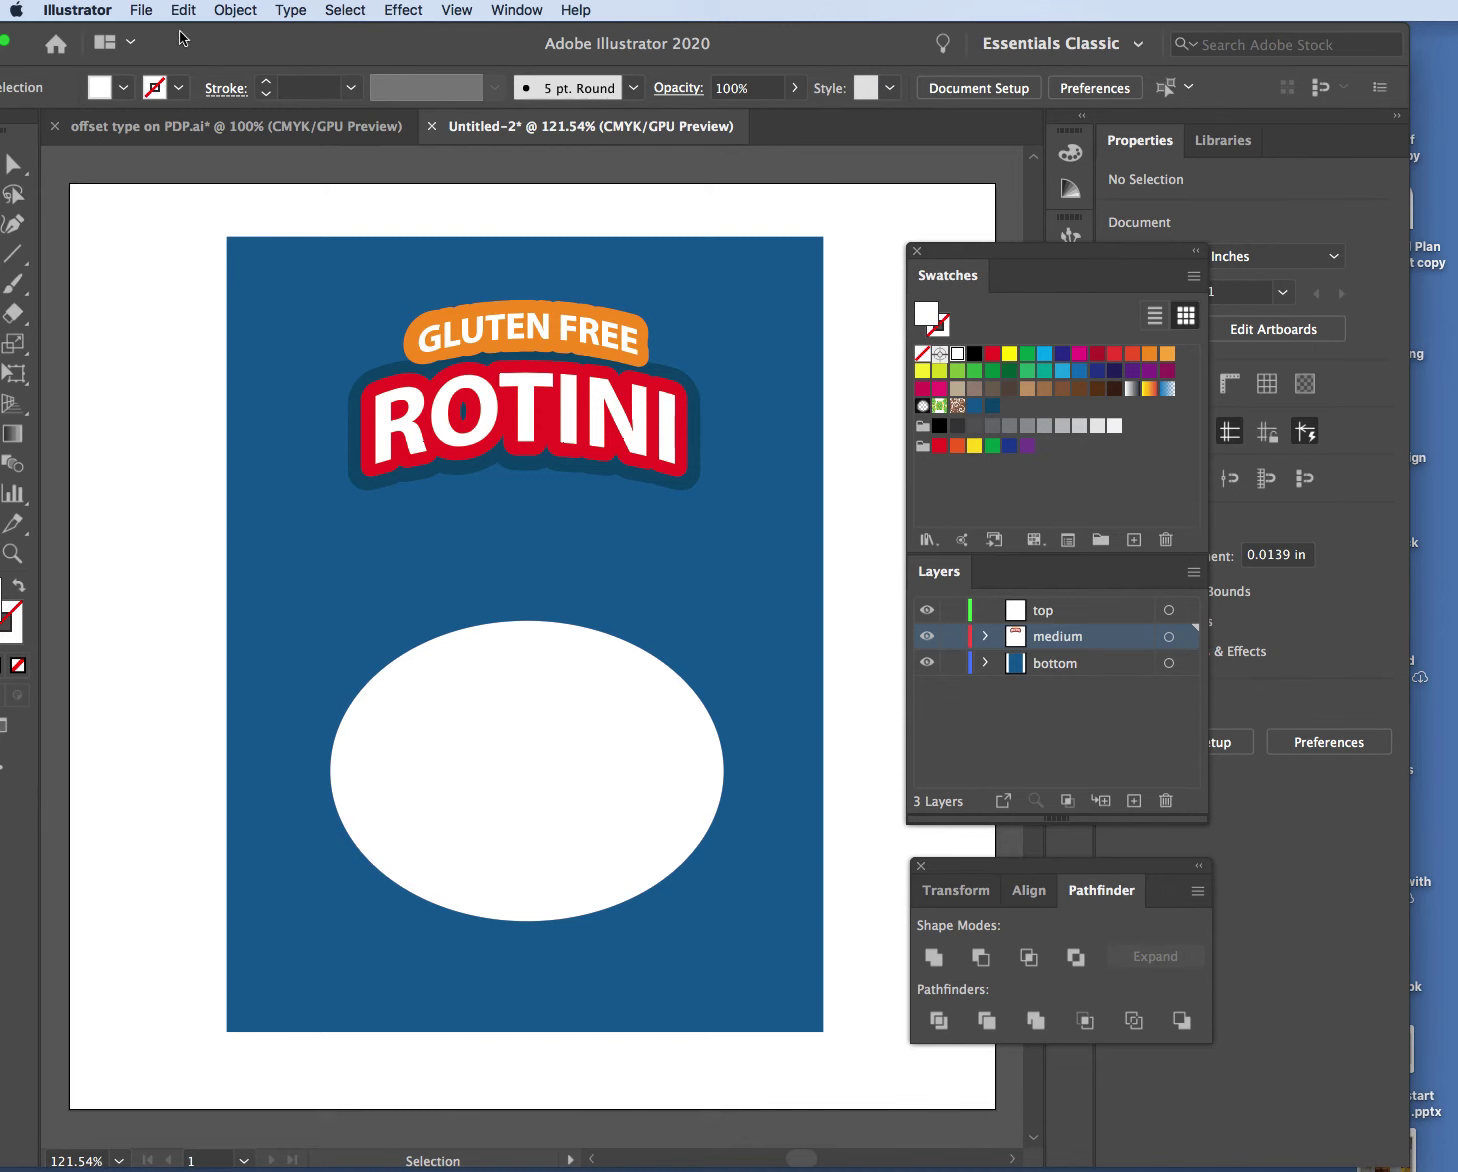
Place dry pasta-psd-sml.jpg into Untitled-2 with File > Place
click(139, 10)
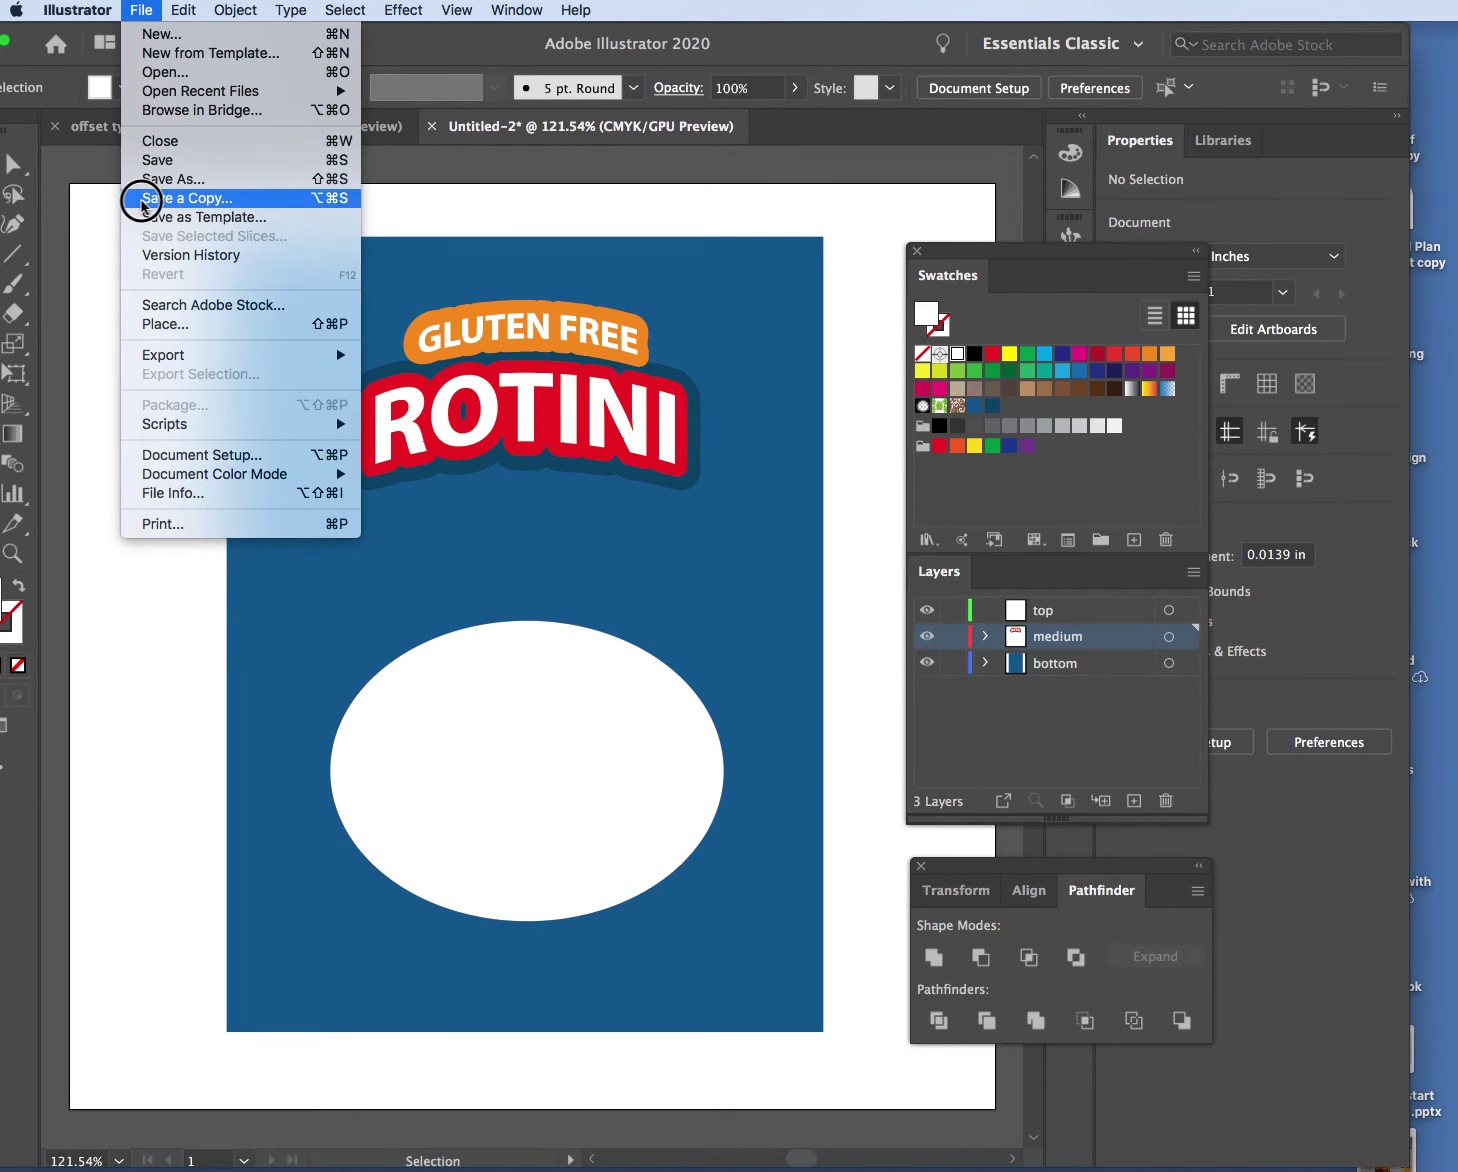
click(212, 330)
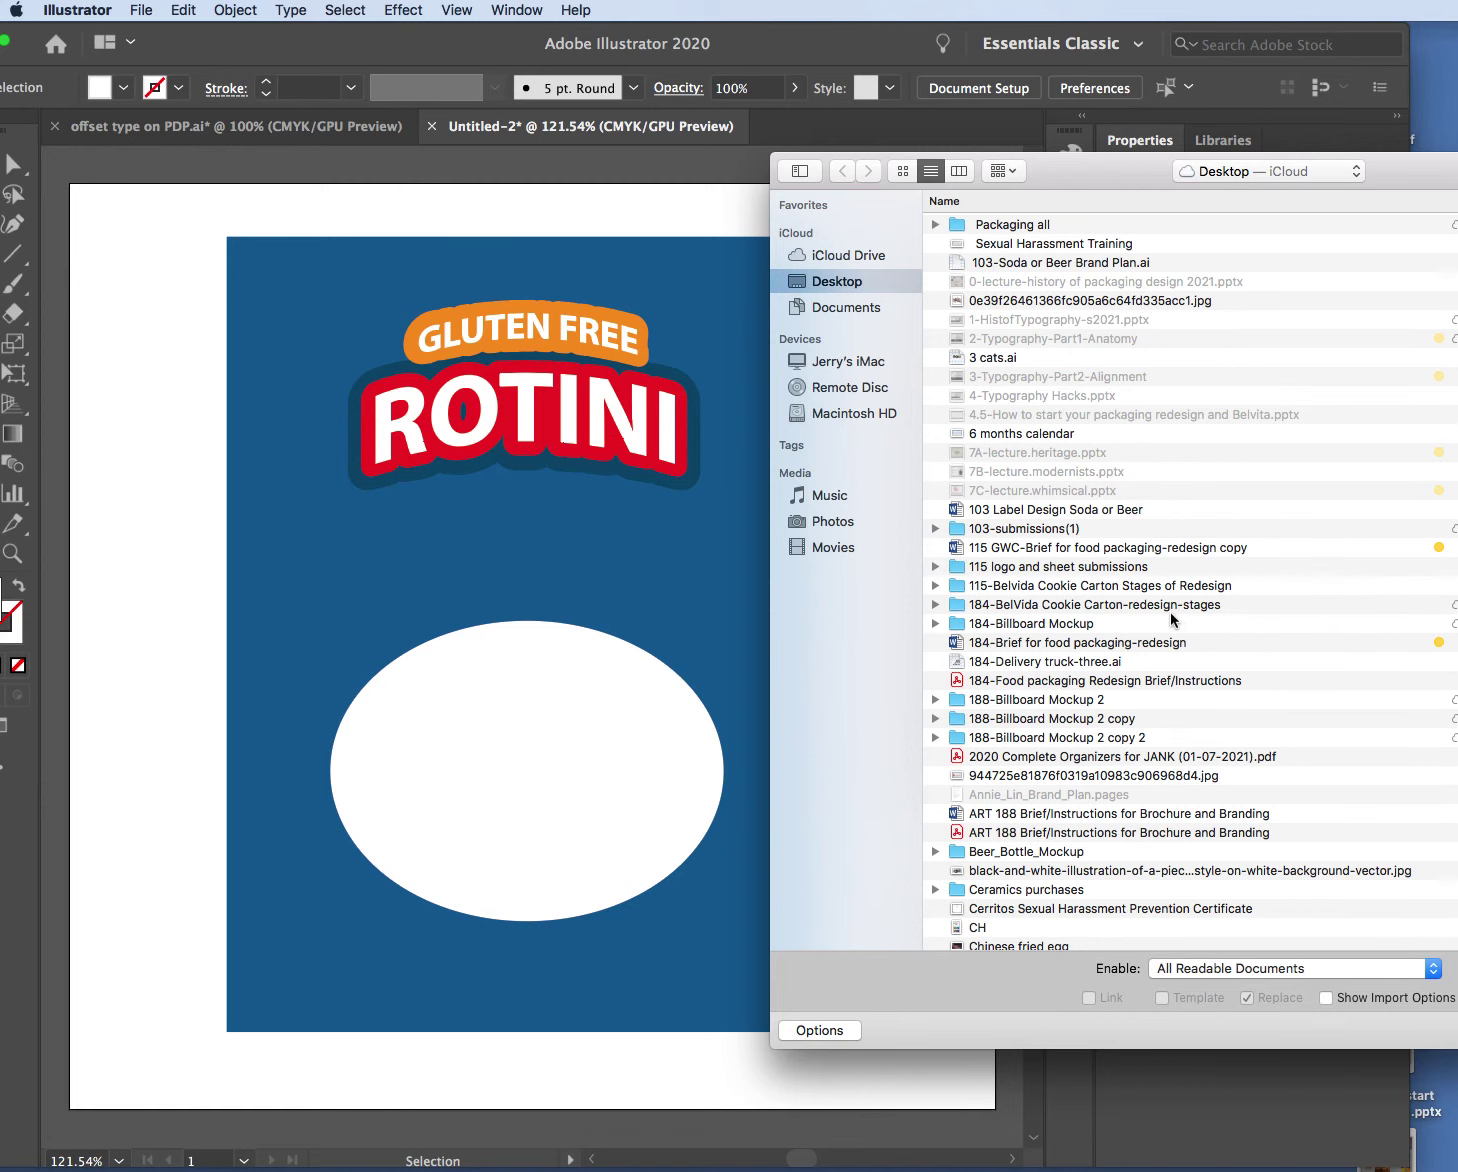
scroll(1171, 614, down, 15)
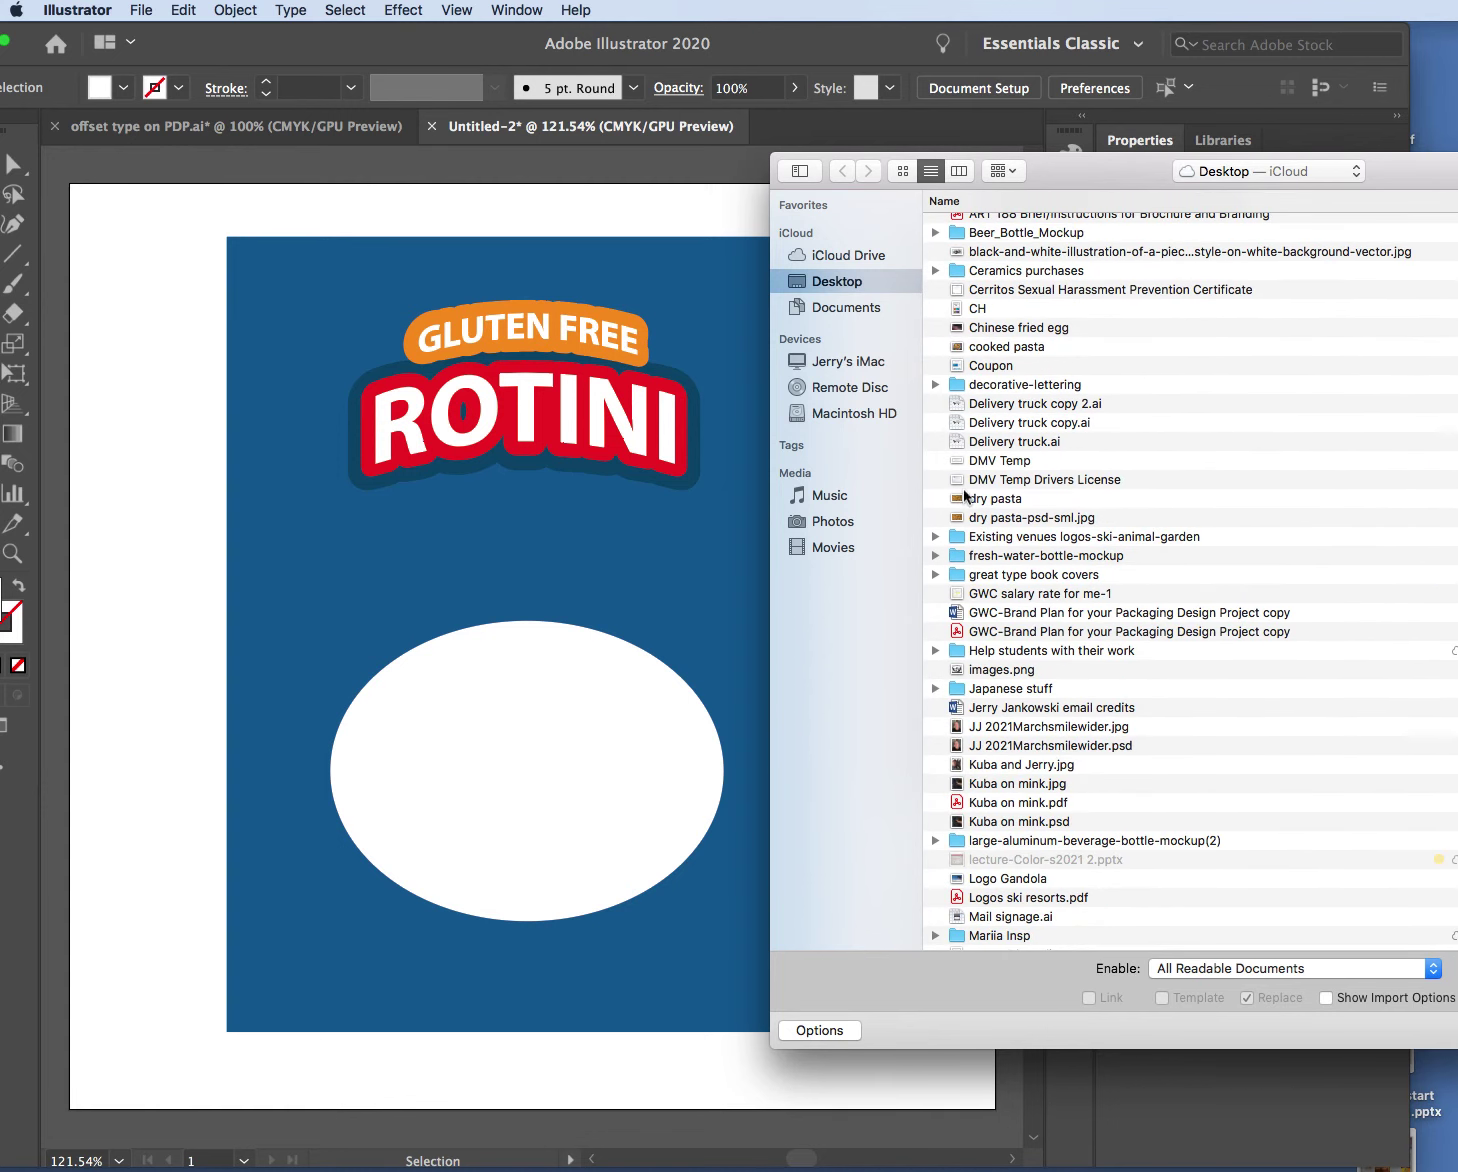
click(1022, 520)
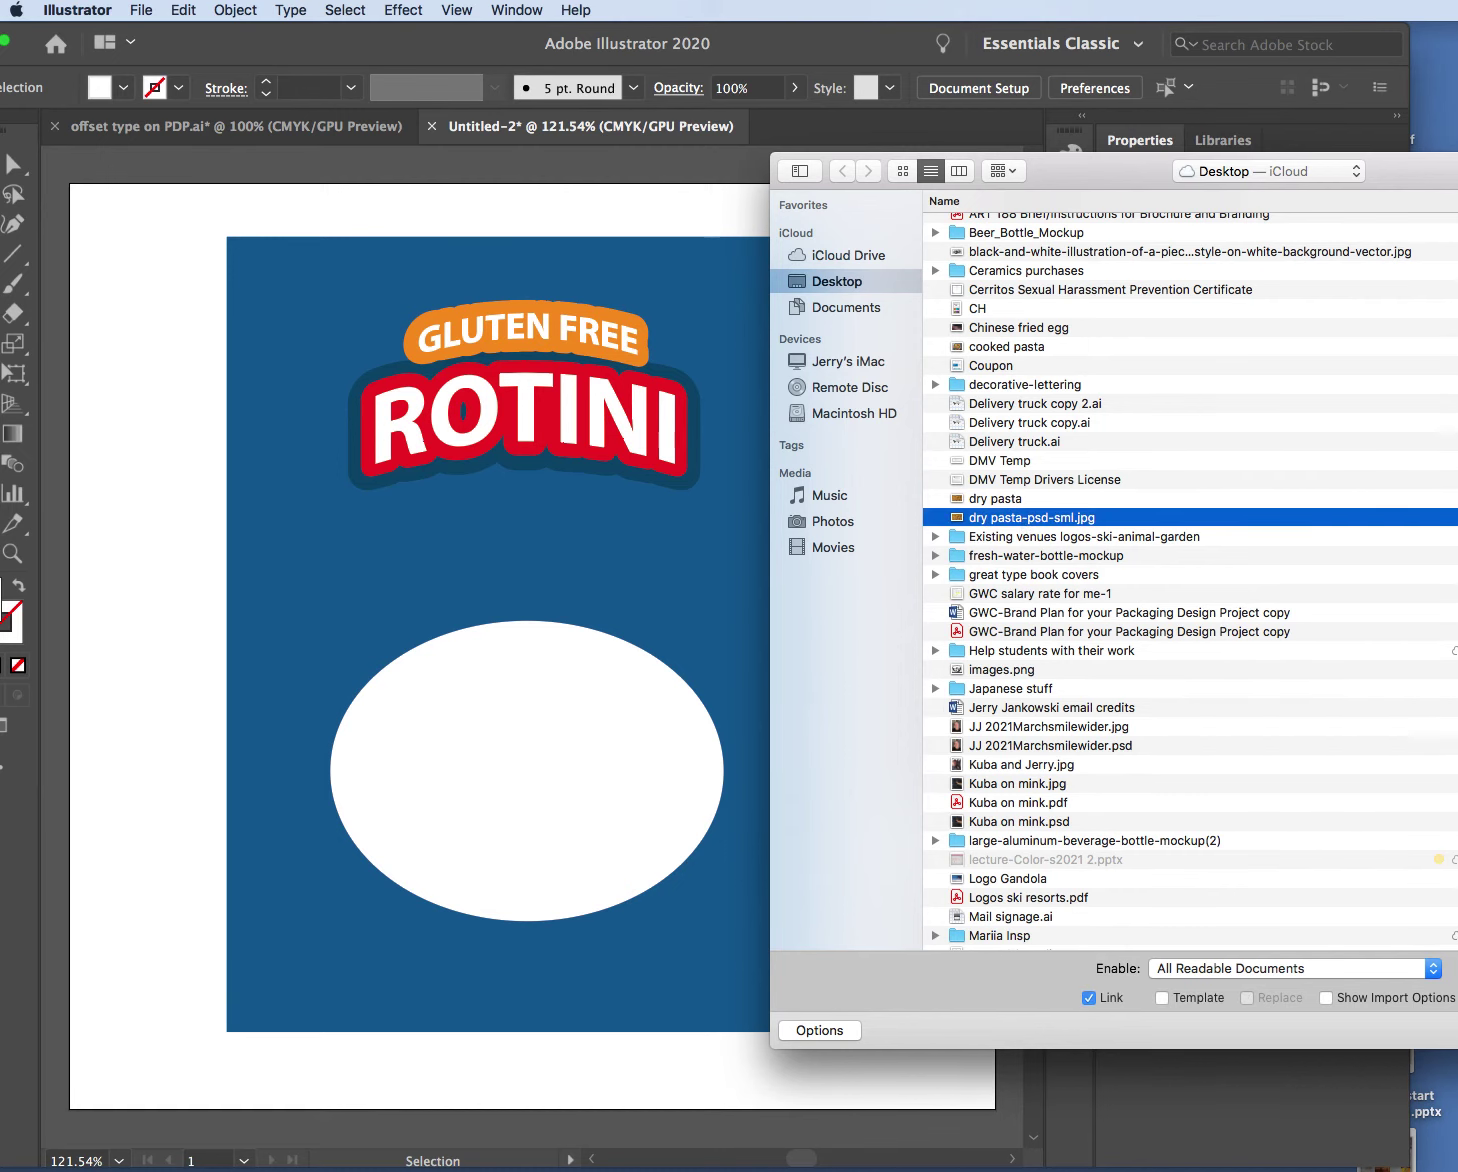
key(Return)
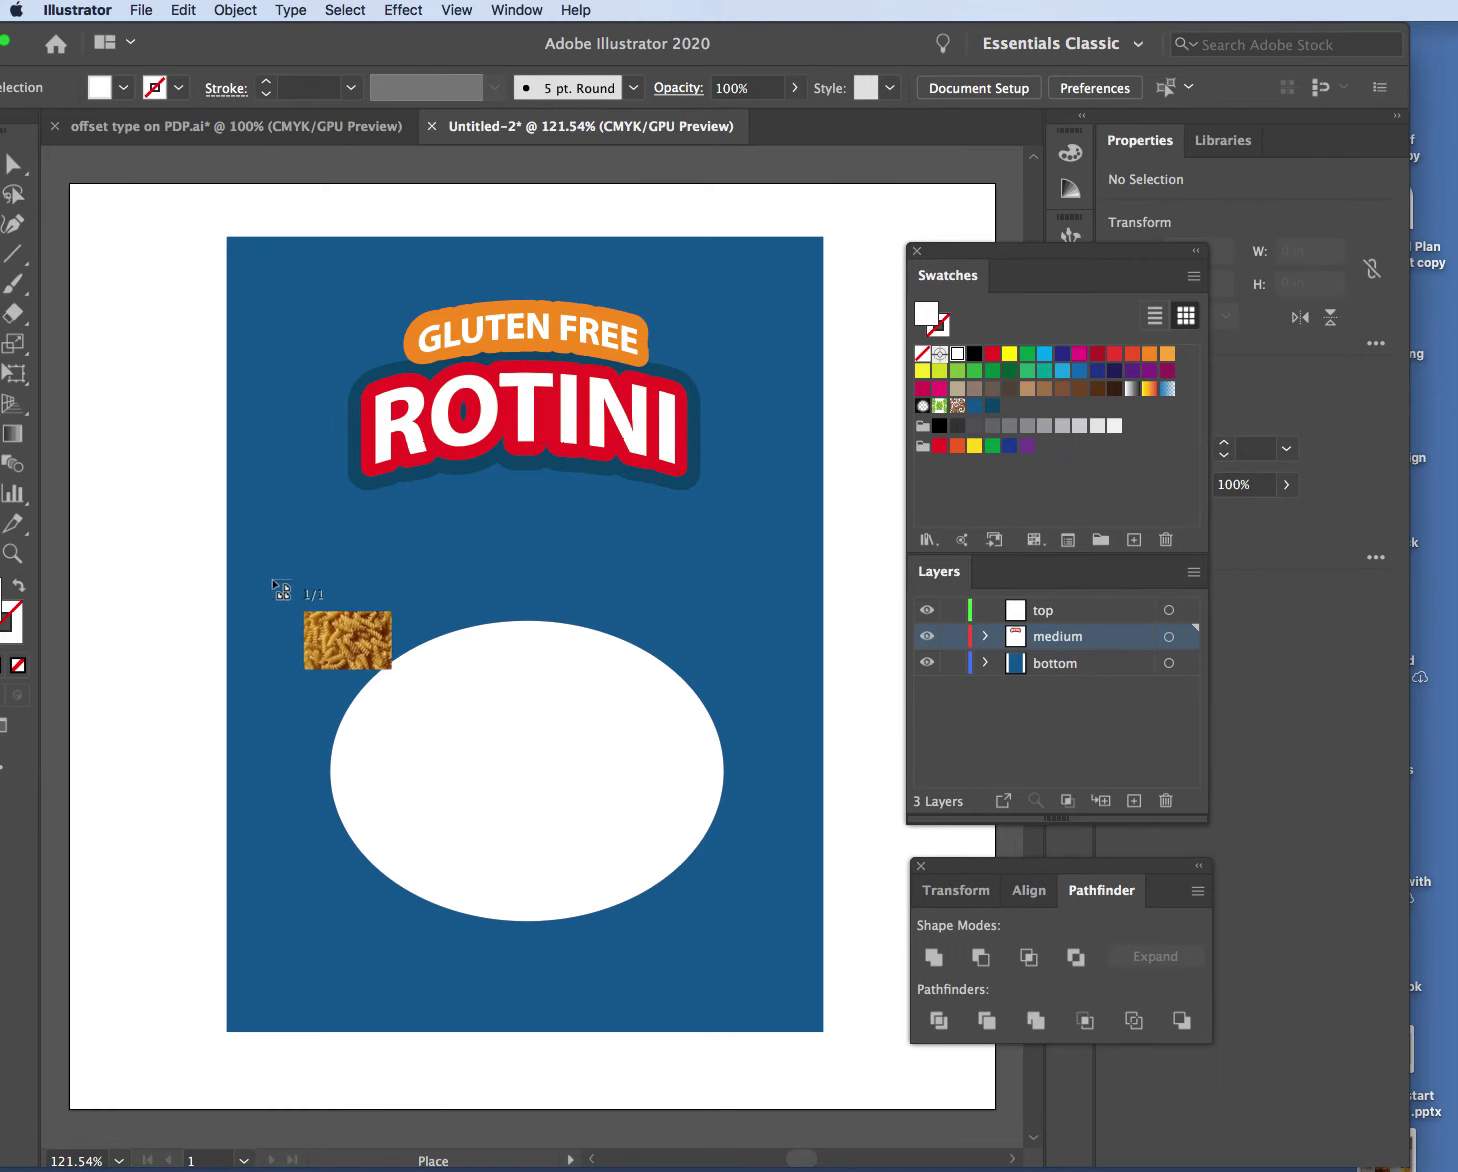
Size the placed pasta photo on the blue panel and shift it down to reveal the ellipse
drag(268, 574, 837, 950)
click(160, 586)
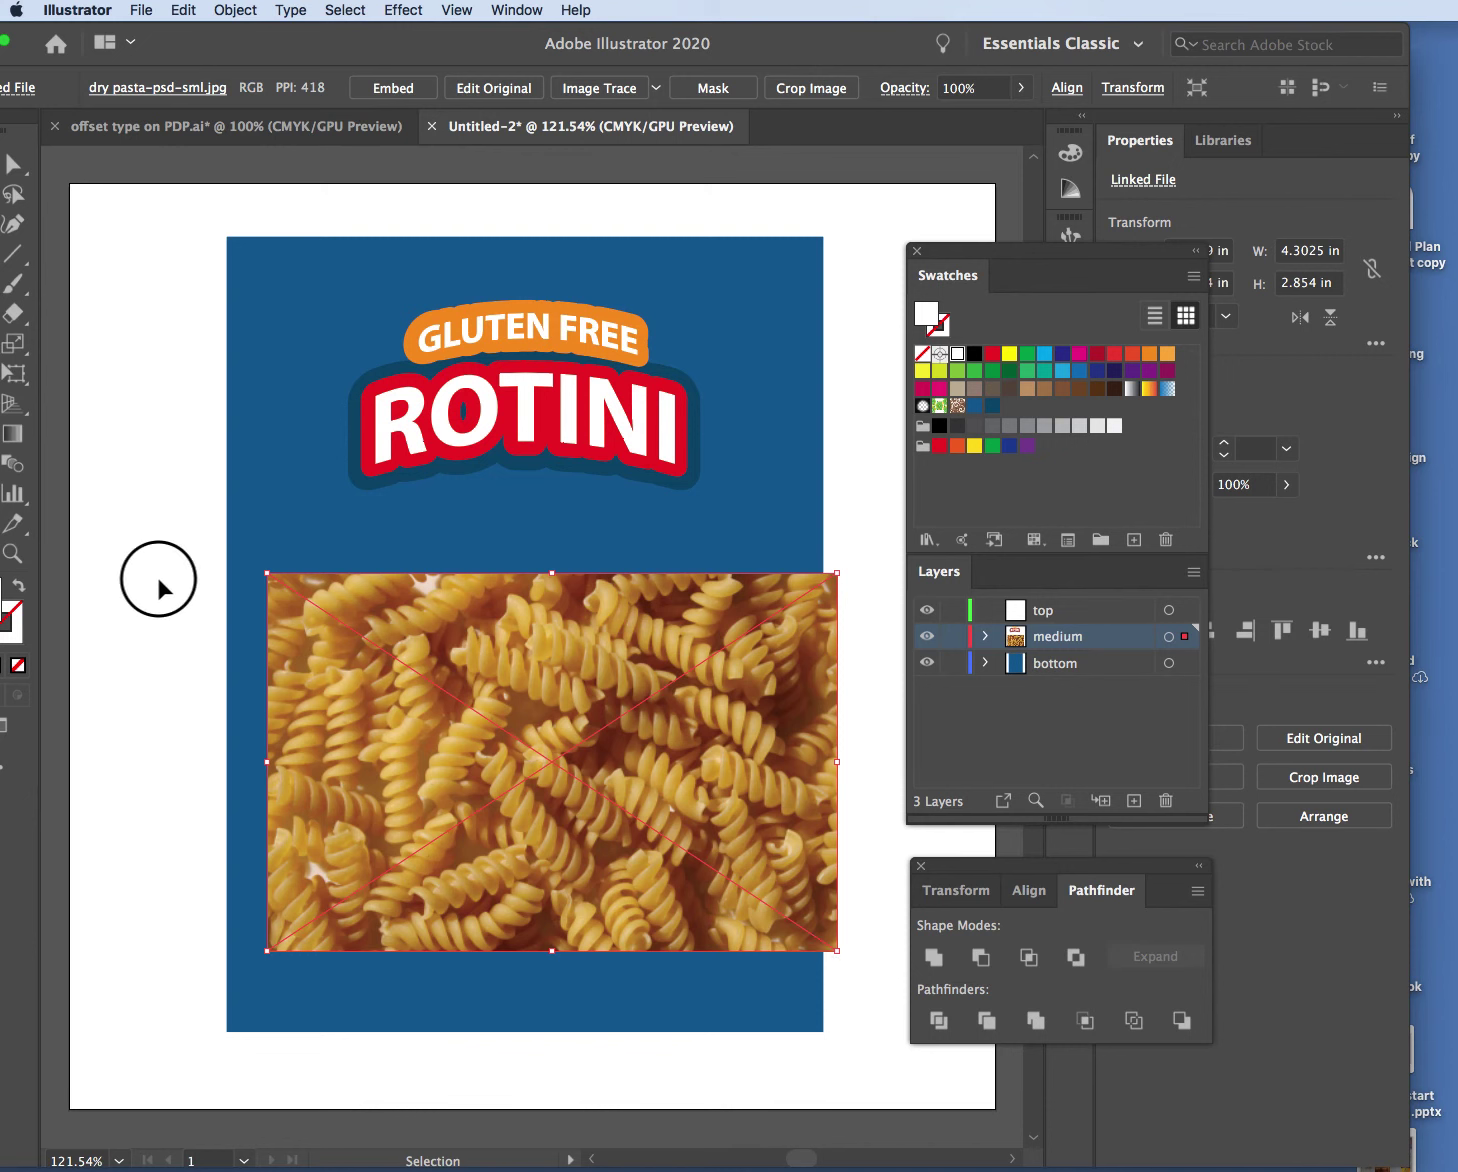
click(320, 634)
drag(320, 633, 302, 637)
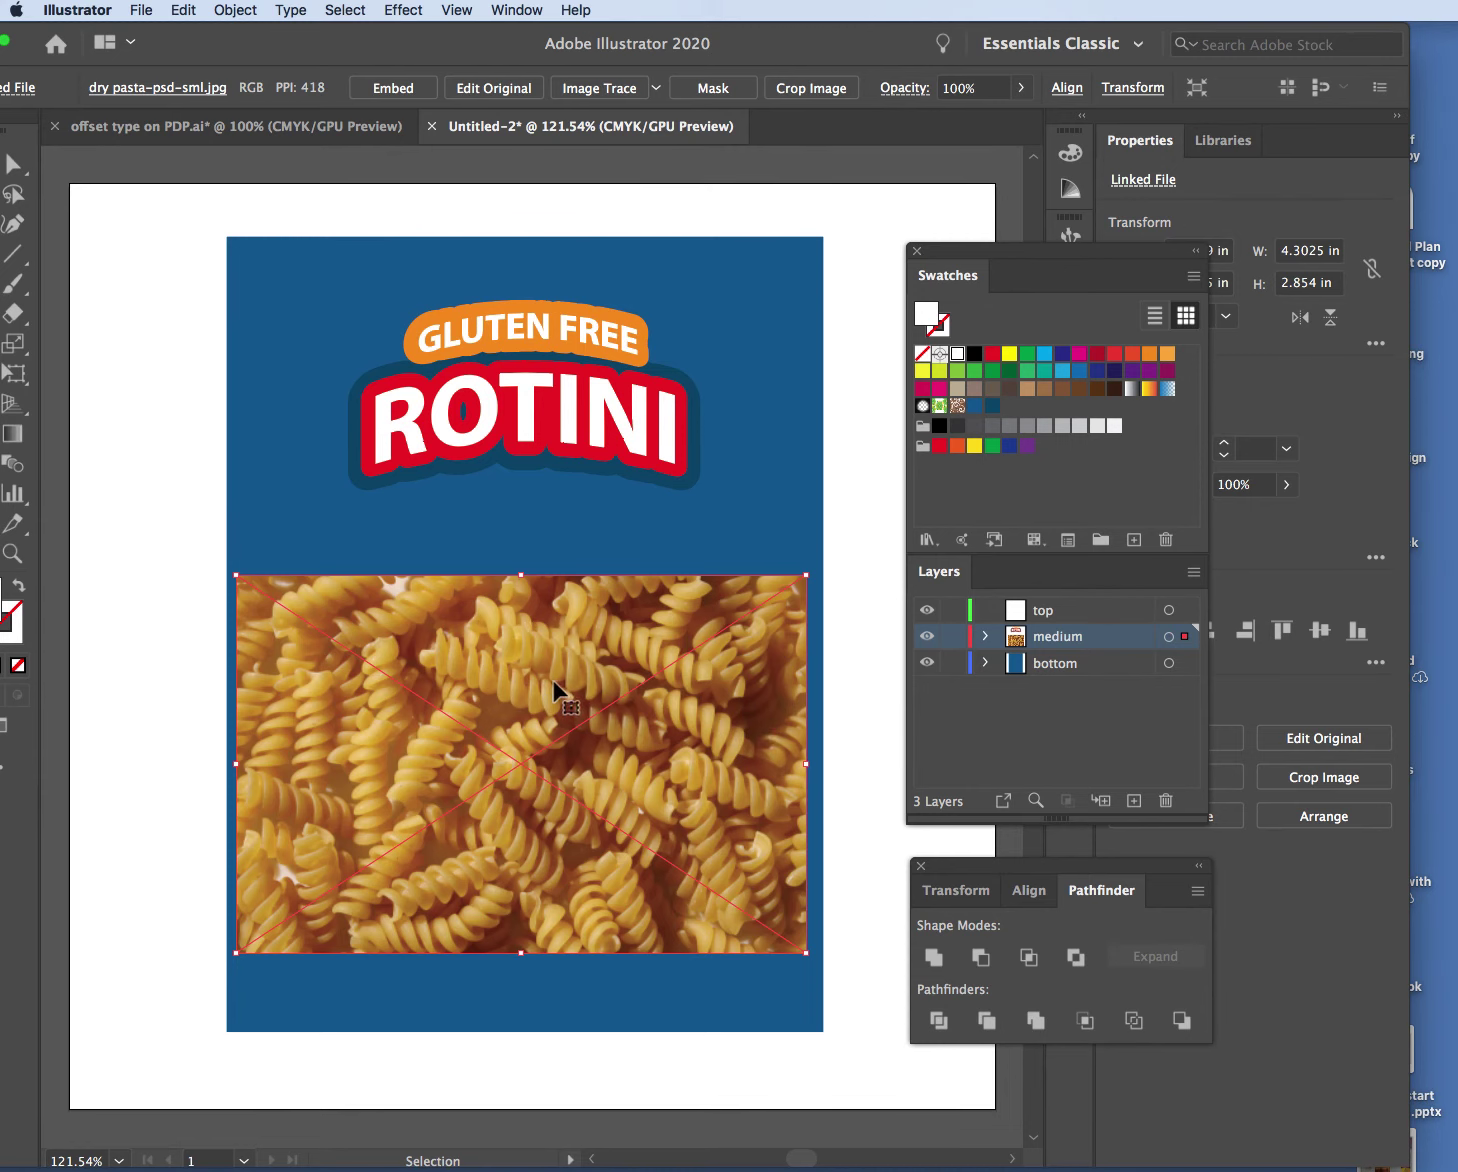
drag(554, 688, 560, 782)
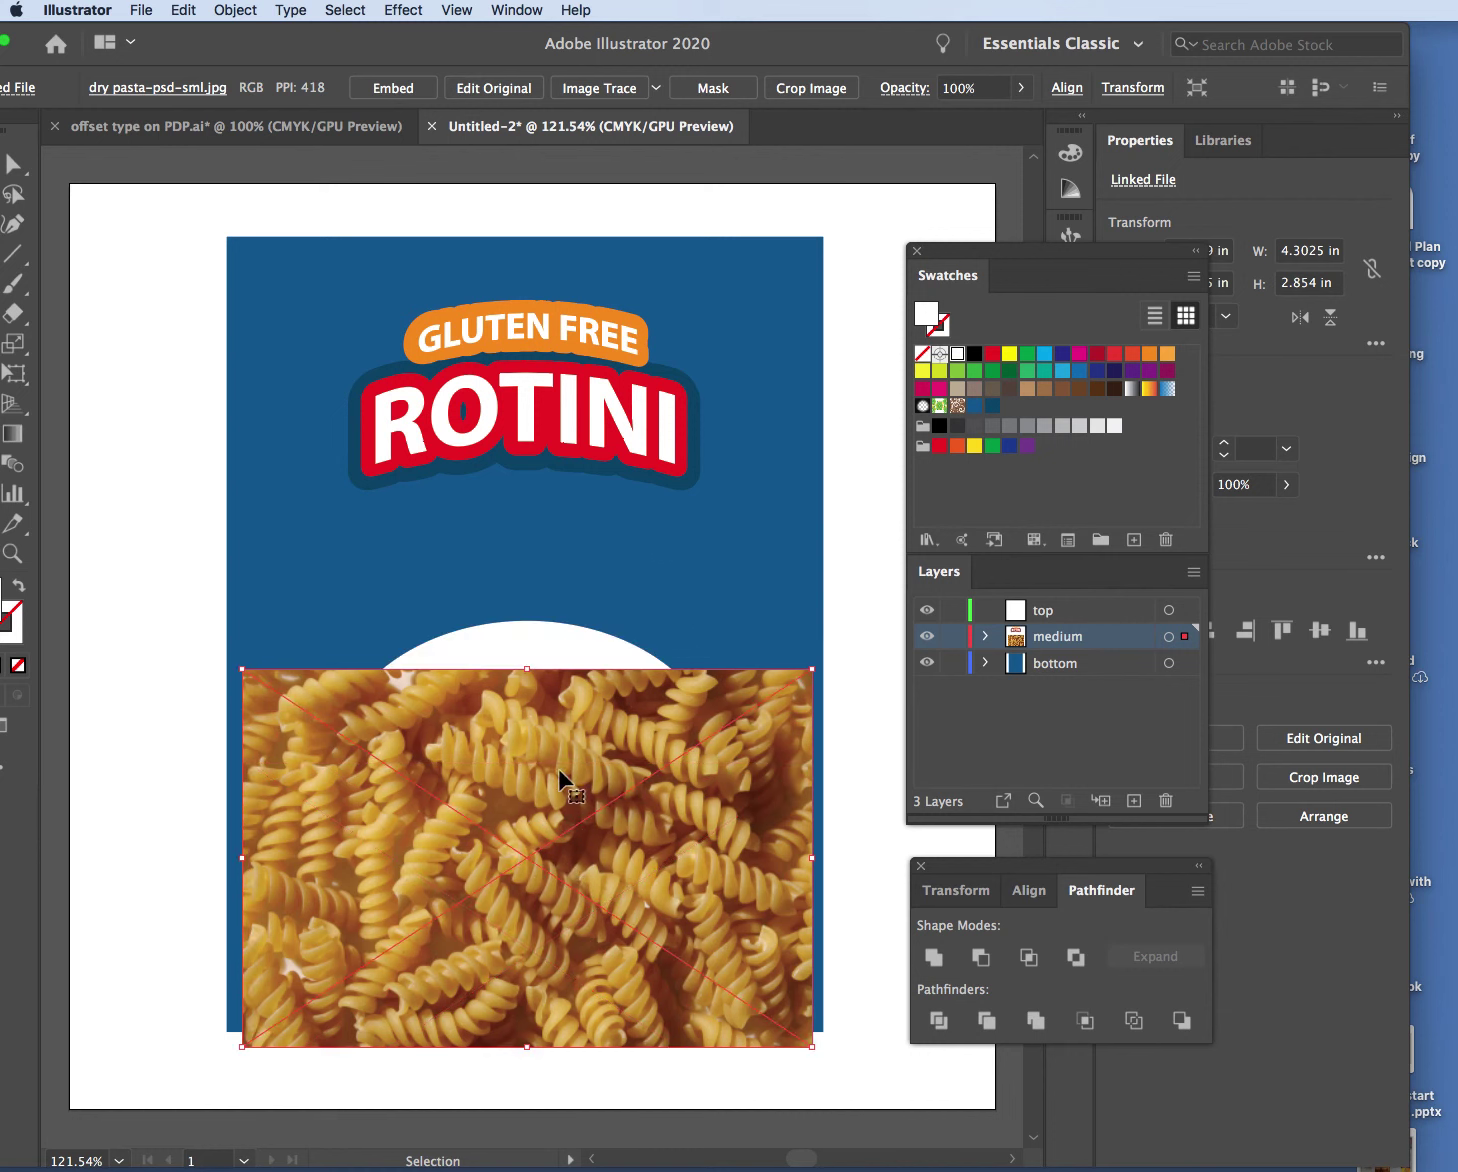
Bring the white ellipse to the front, then move the pasta photo back up behind it
click(548, 648)
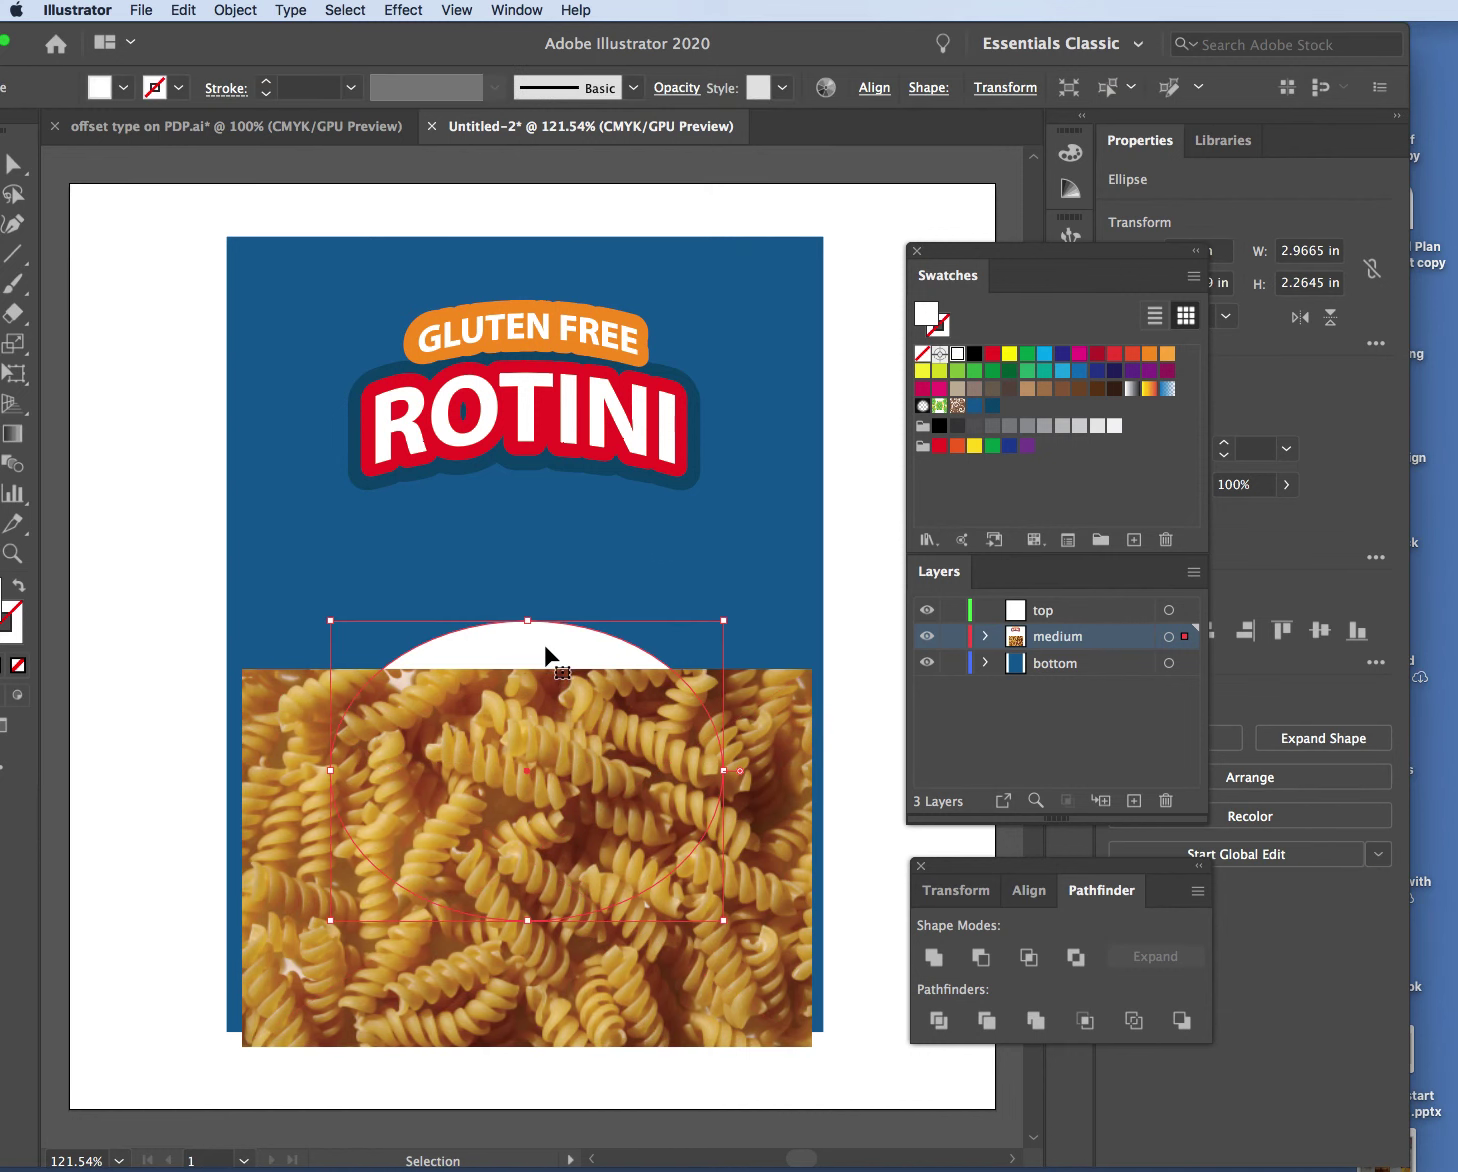
click(236, 10)
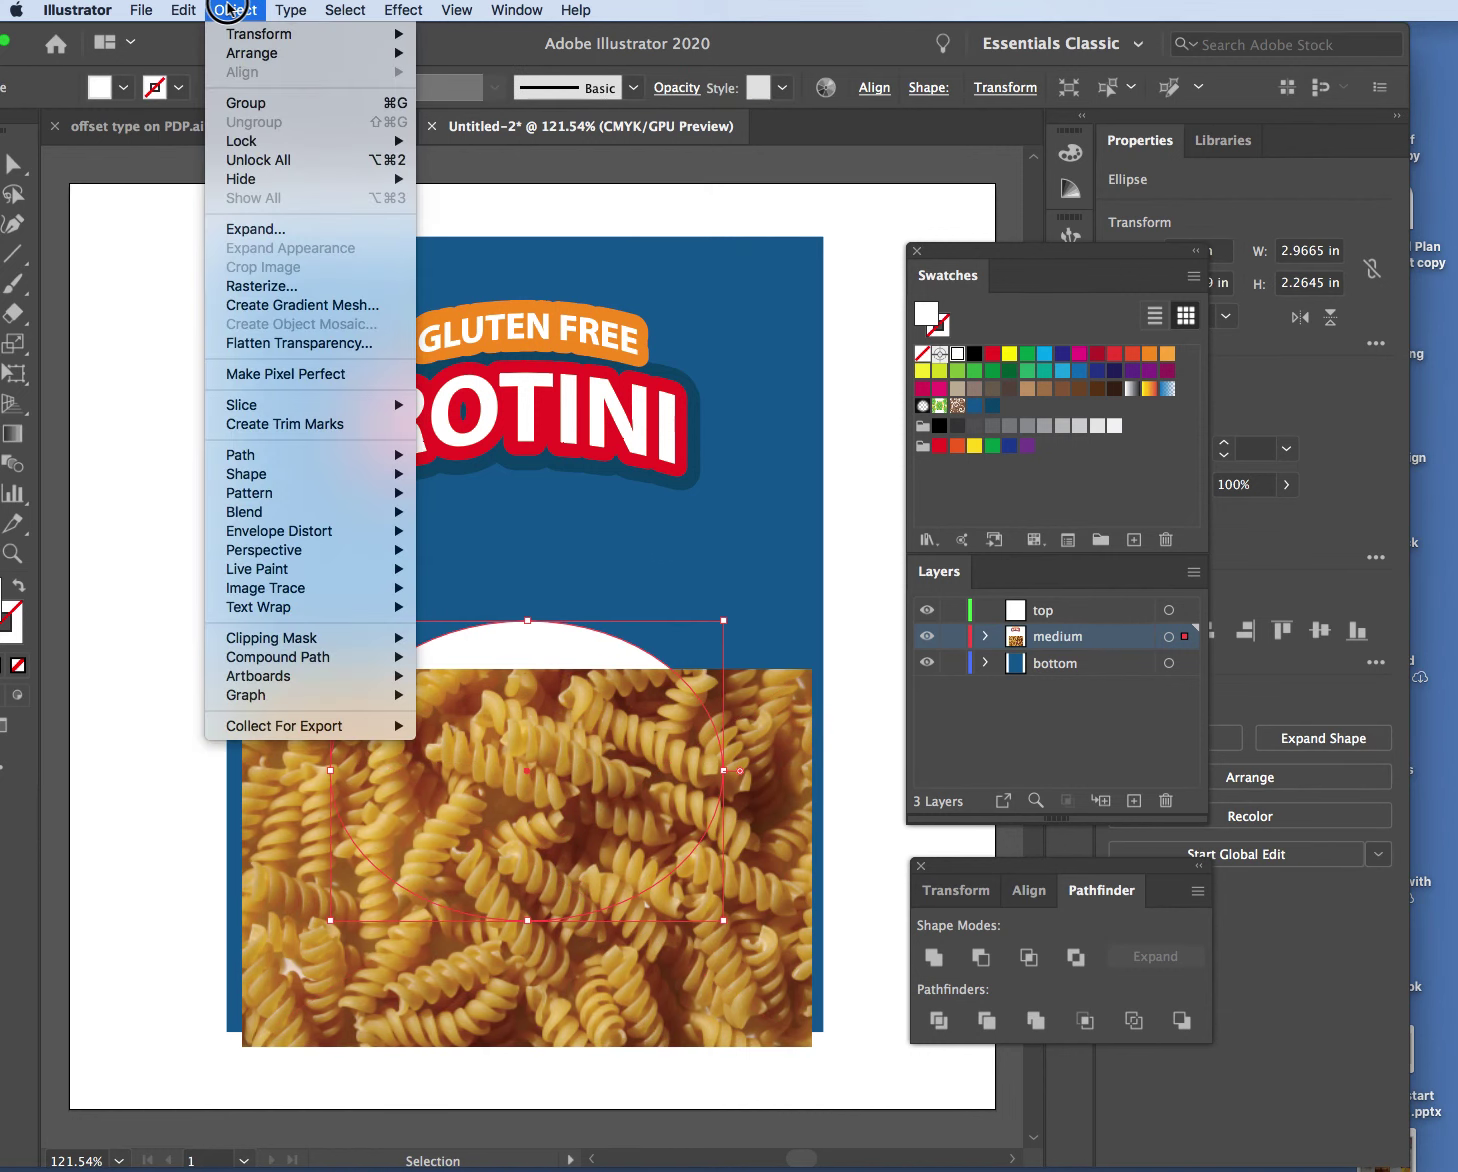
mouse_move(258, 42)
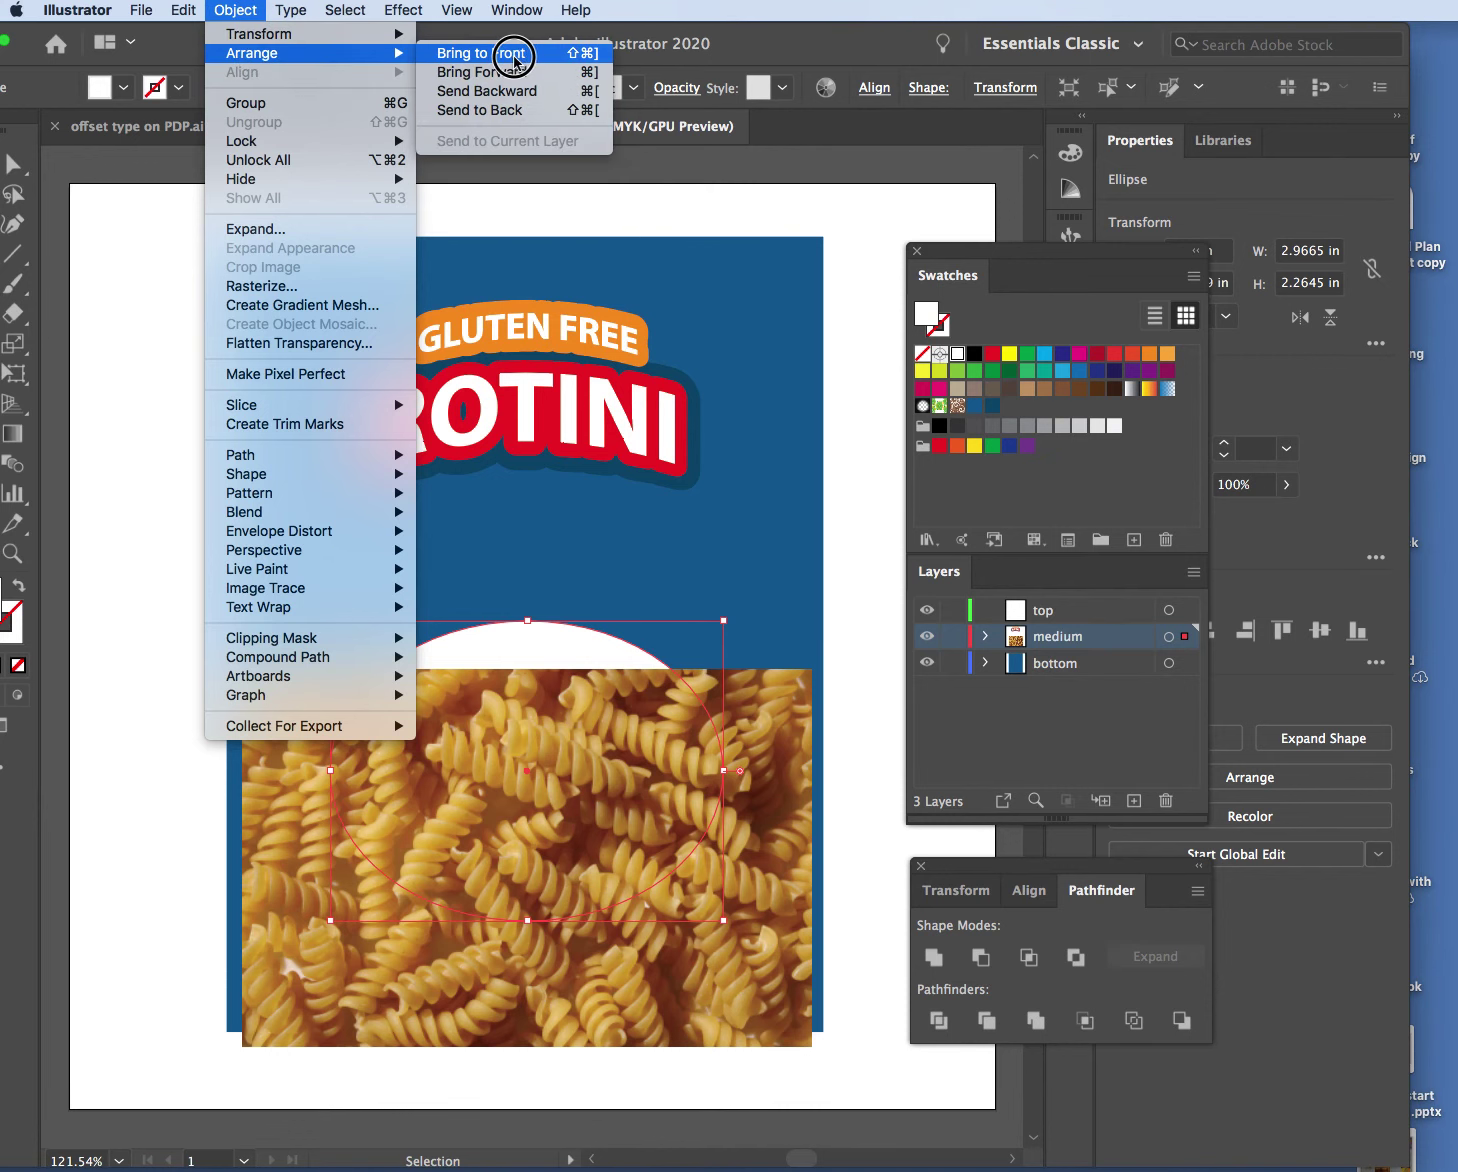
click(514, 55)
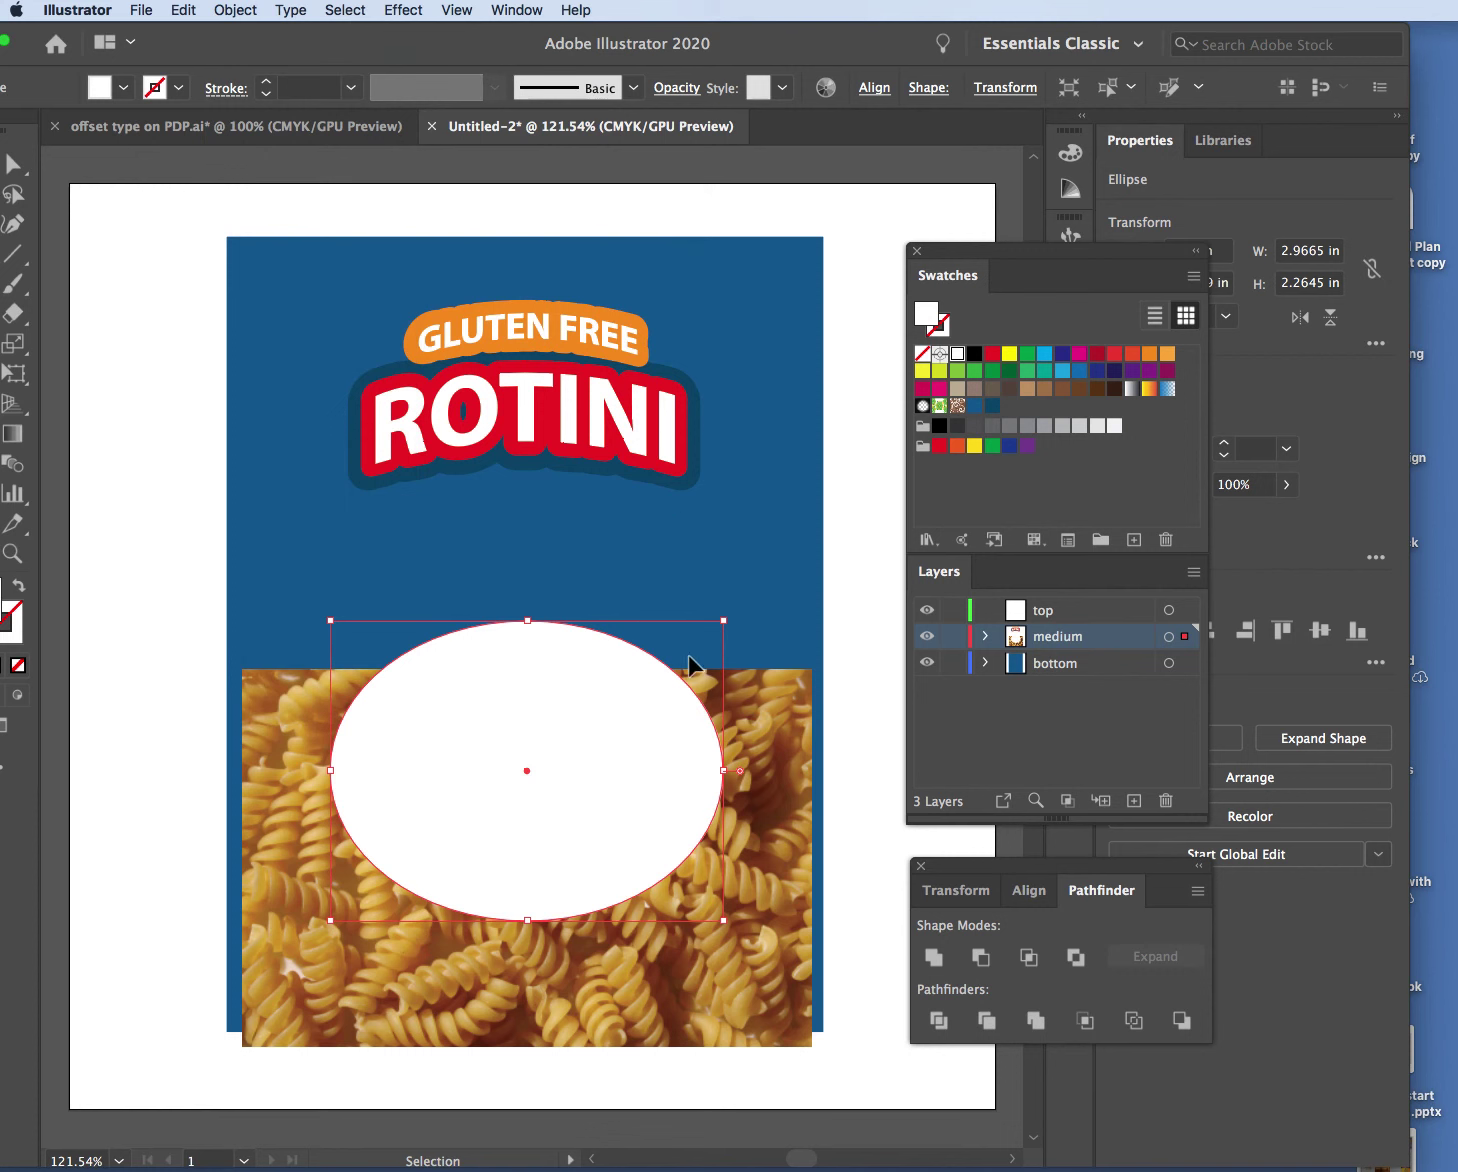
drag(752, 692, 741, 577)
Select the pasta photo and ellipse together and make a clipping mask from them
click(89, 482)
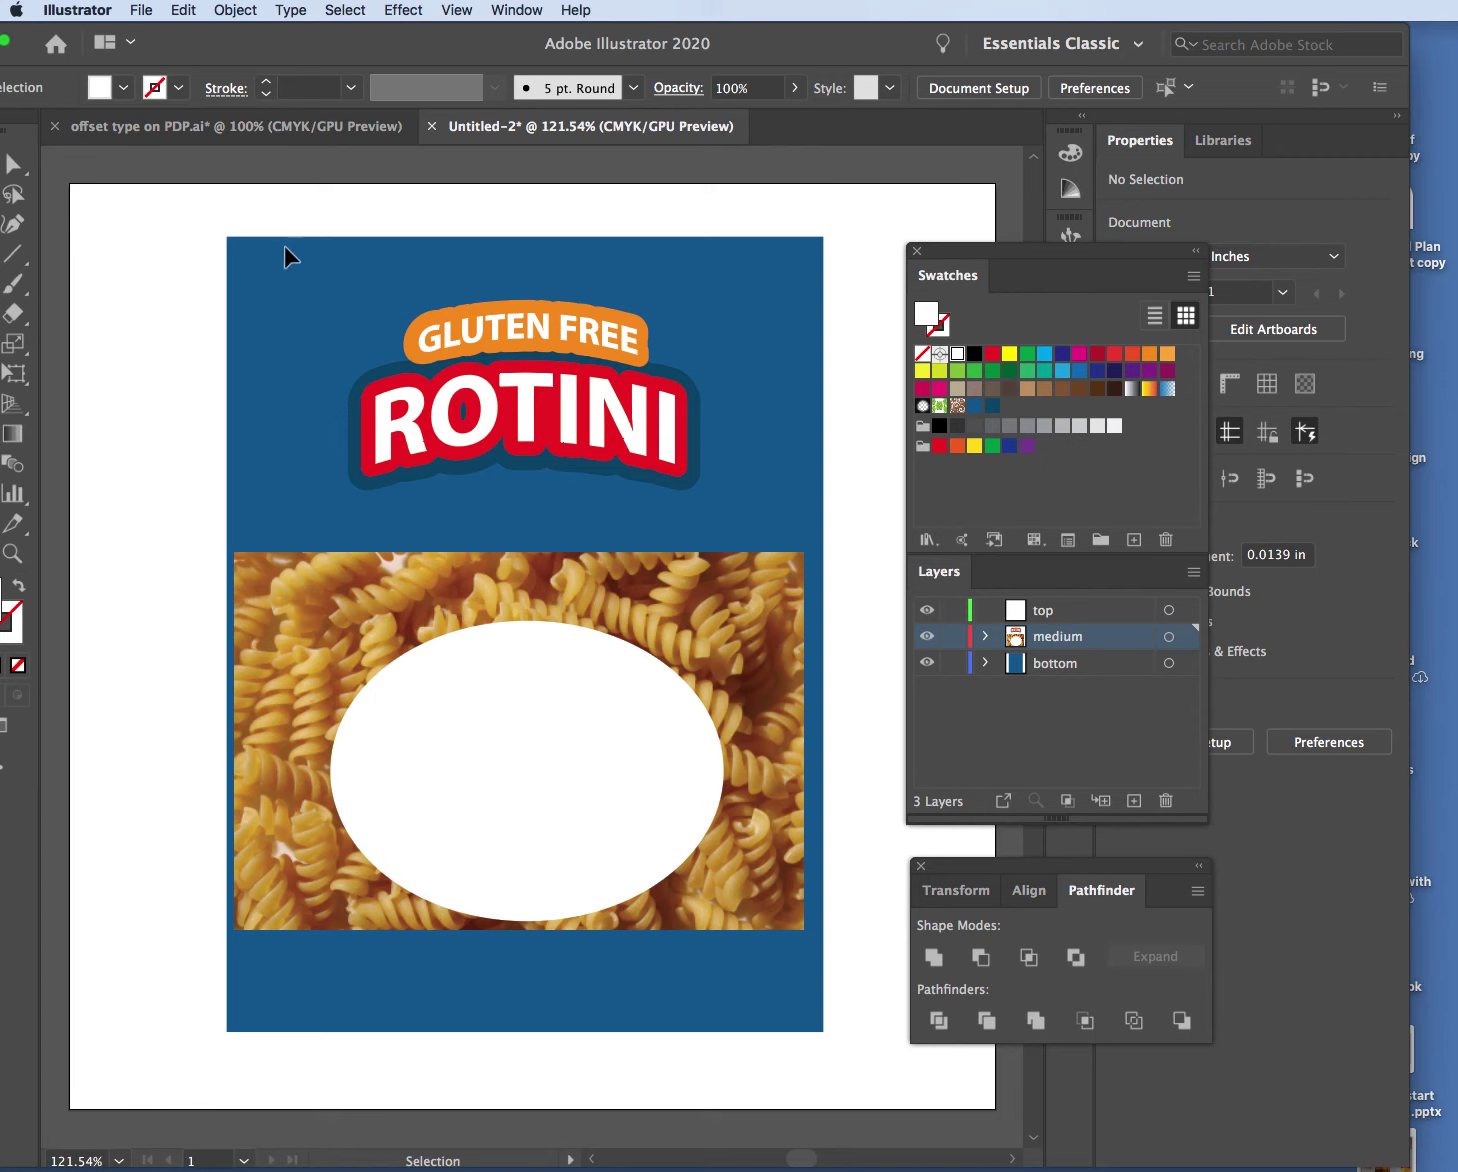
click(186, 603)
drag(186, 603, 706, 888)
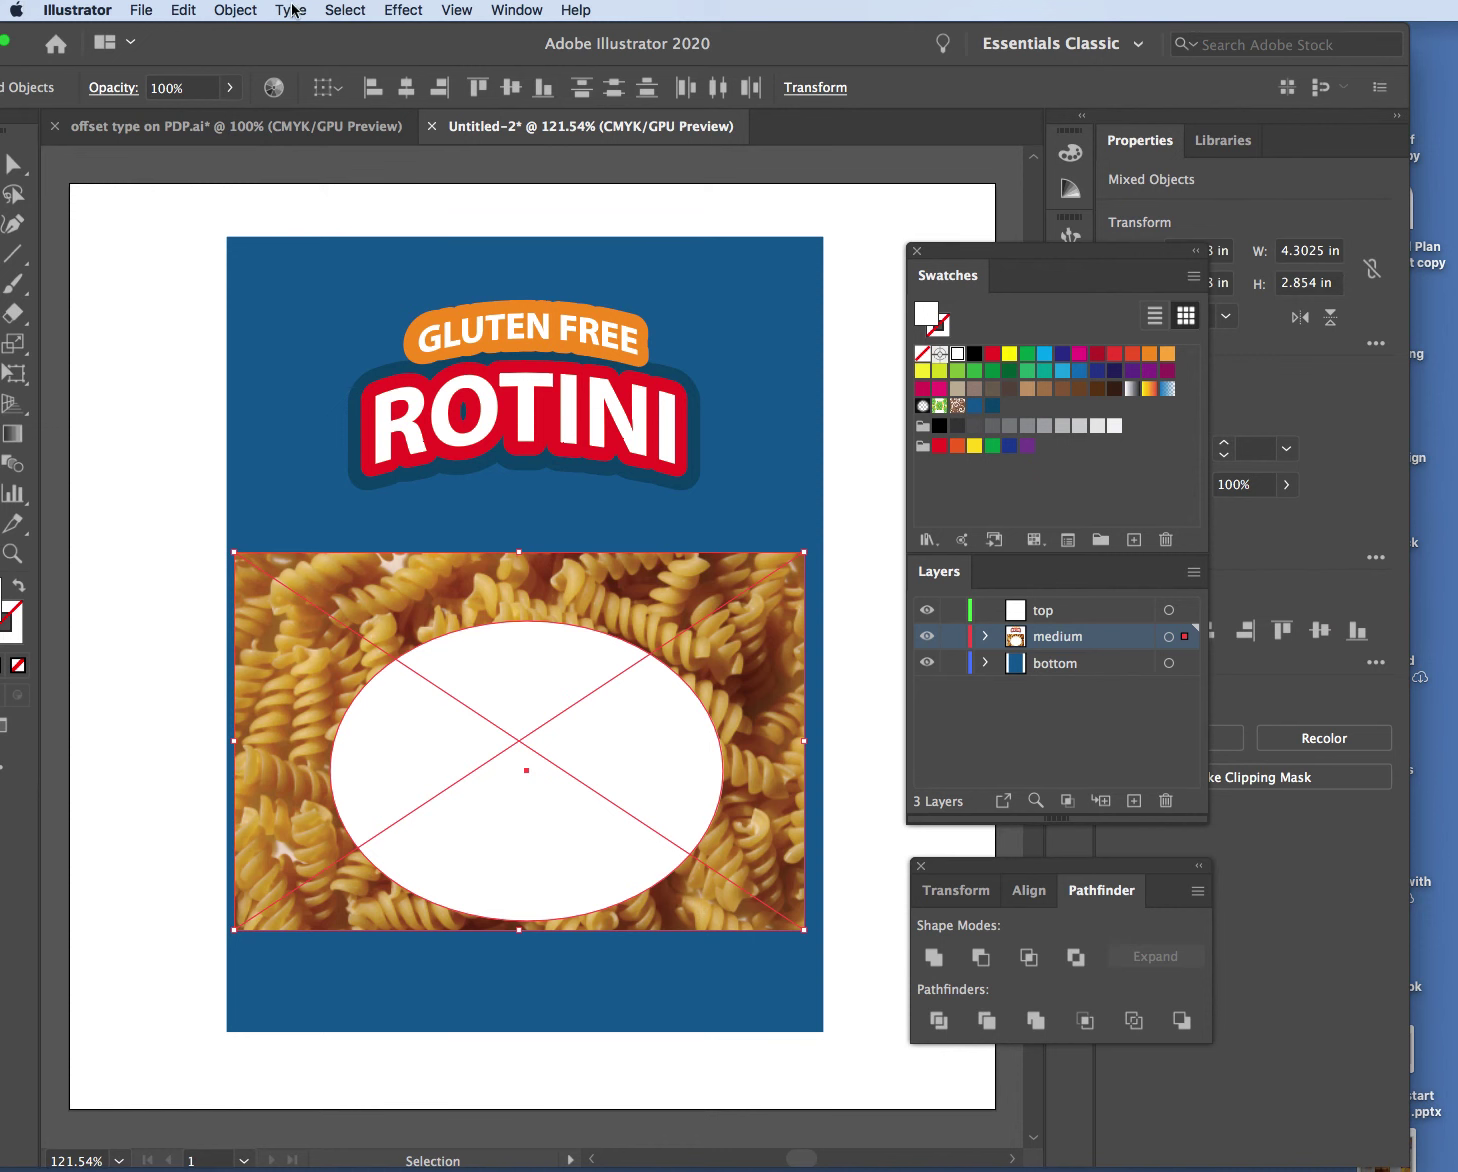
click(238, 10)
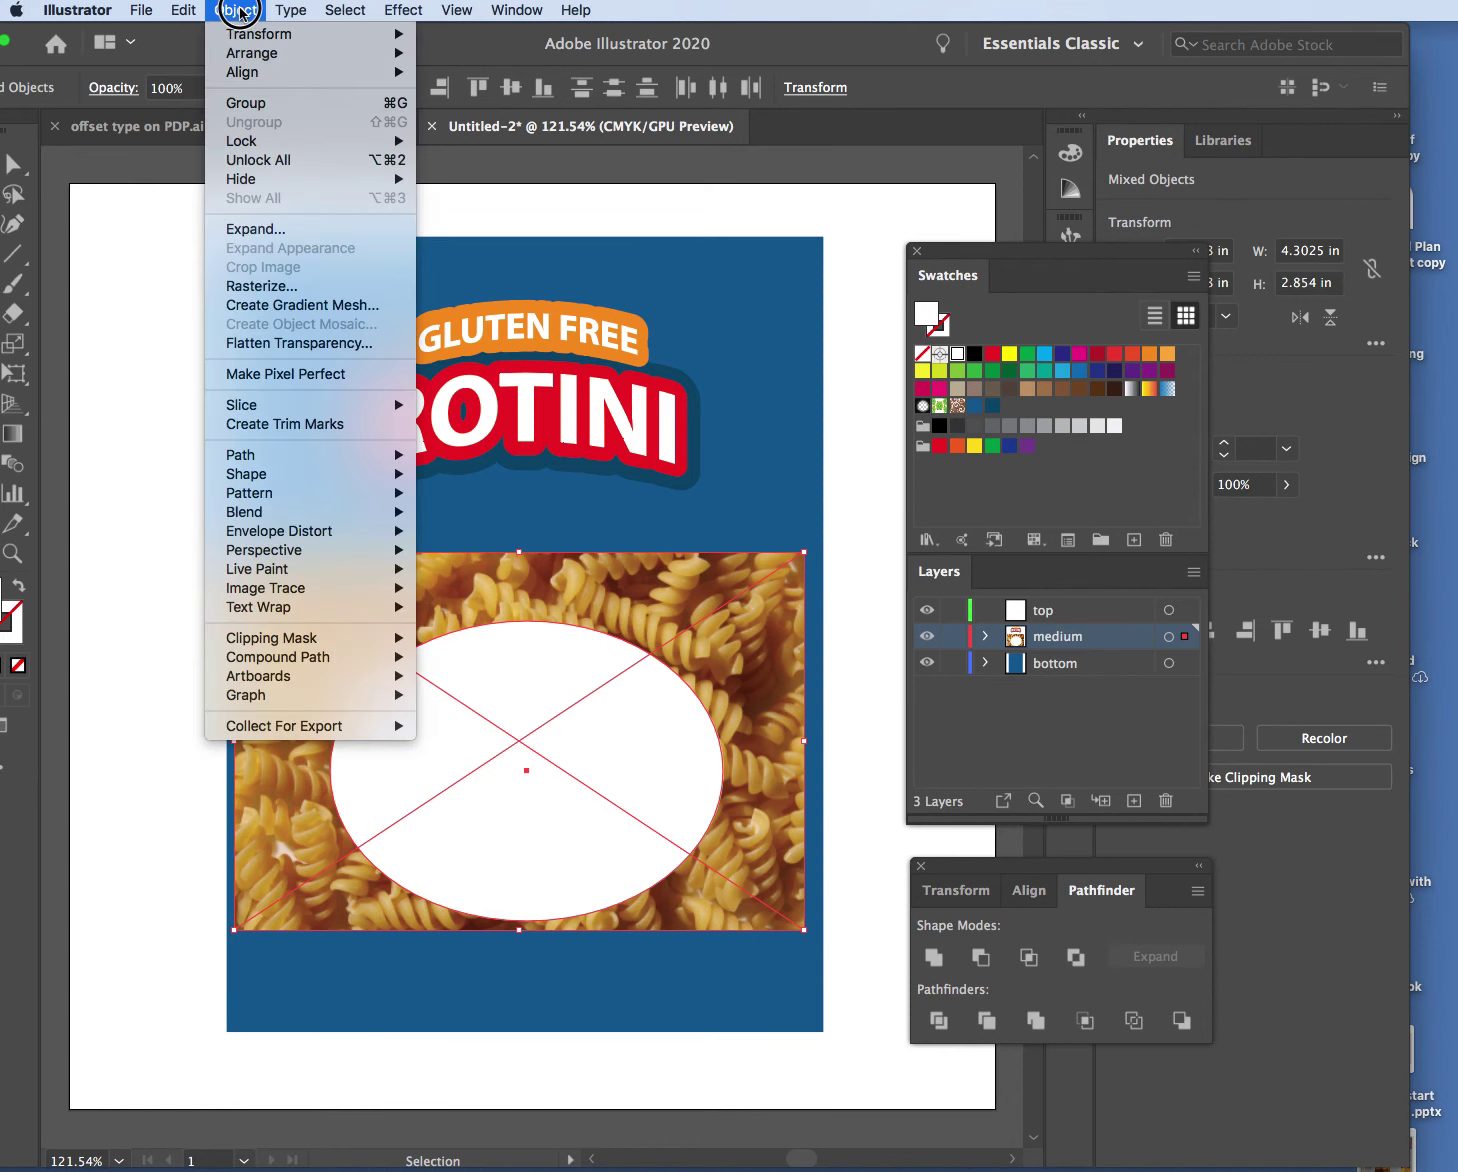
mouse_move(262, 641)
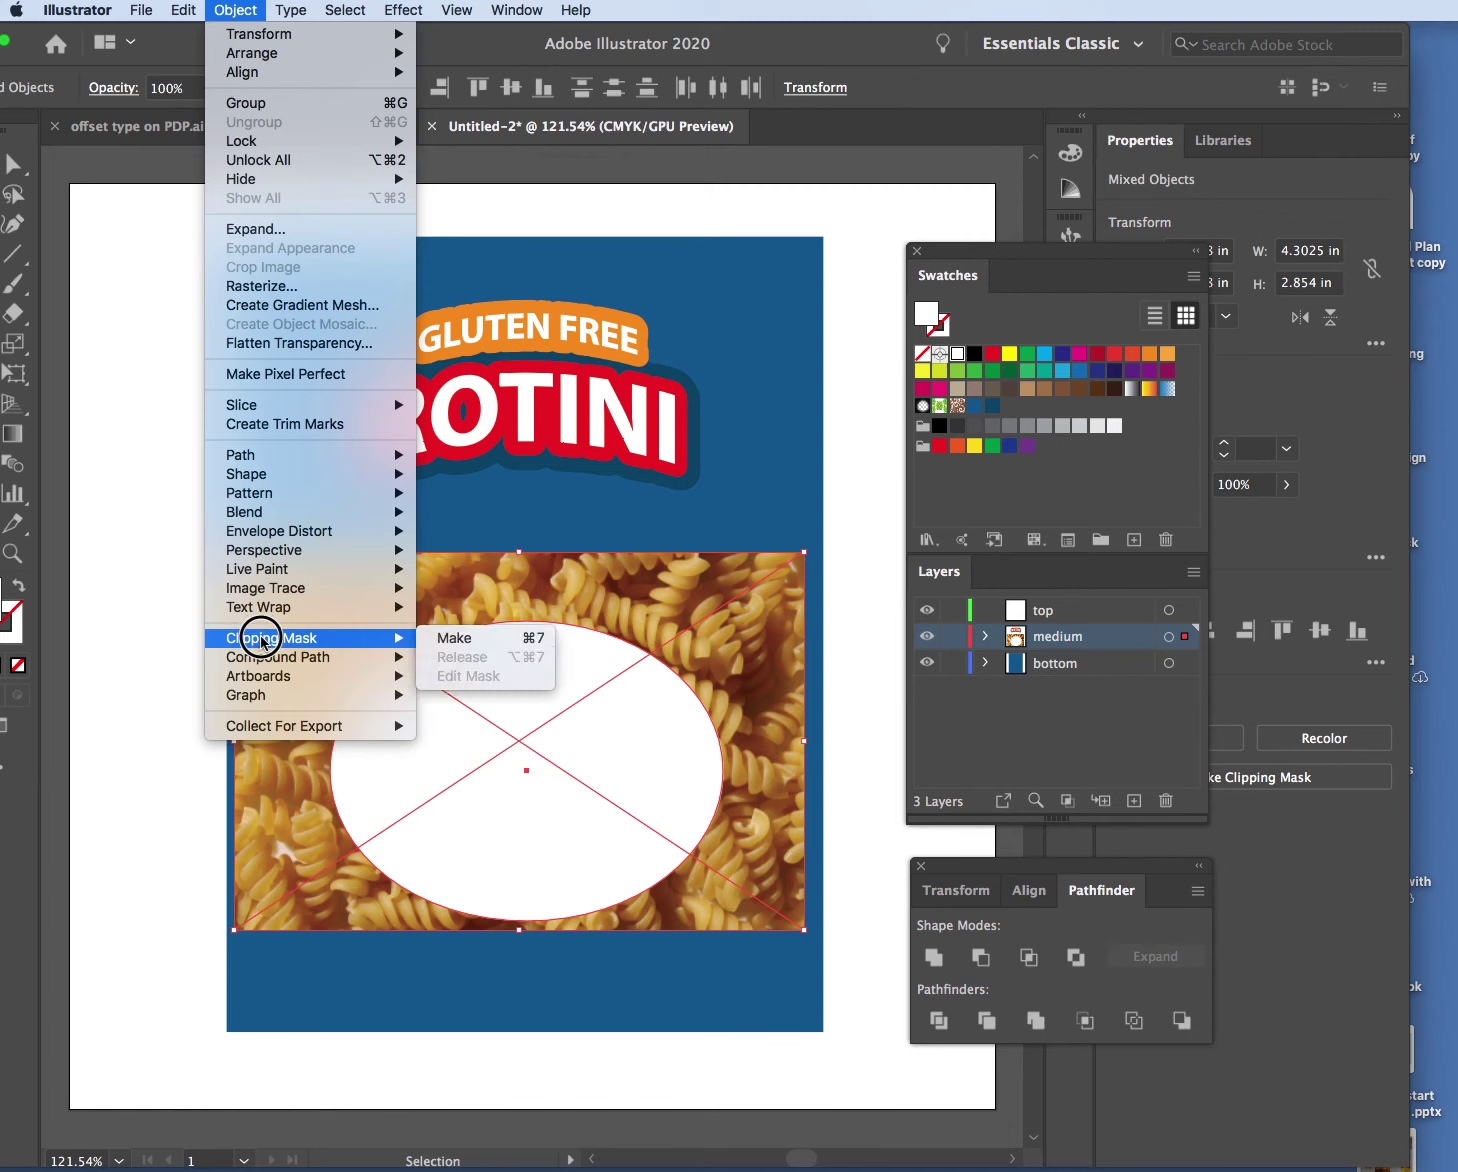
click(504, 636)
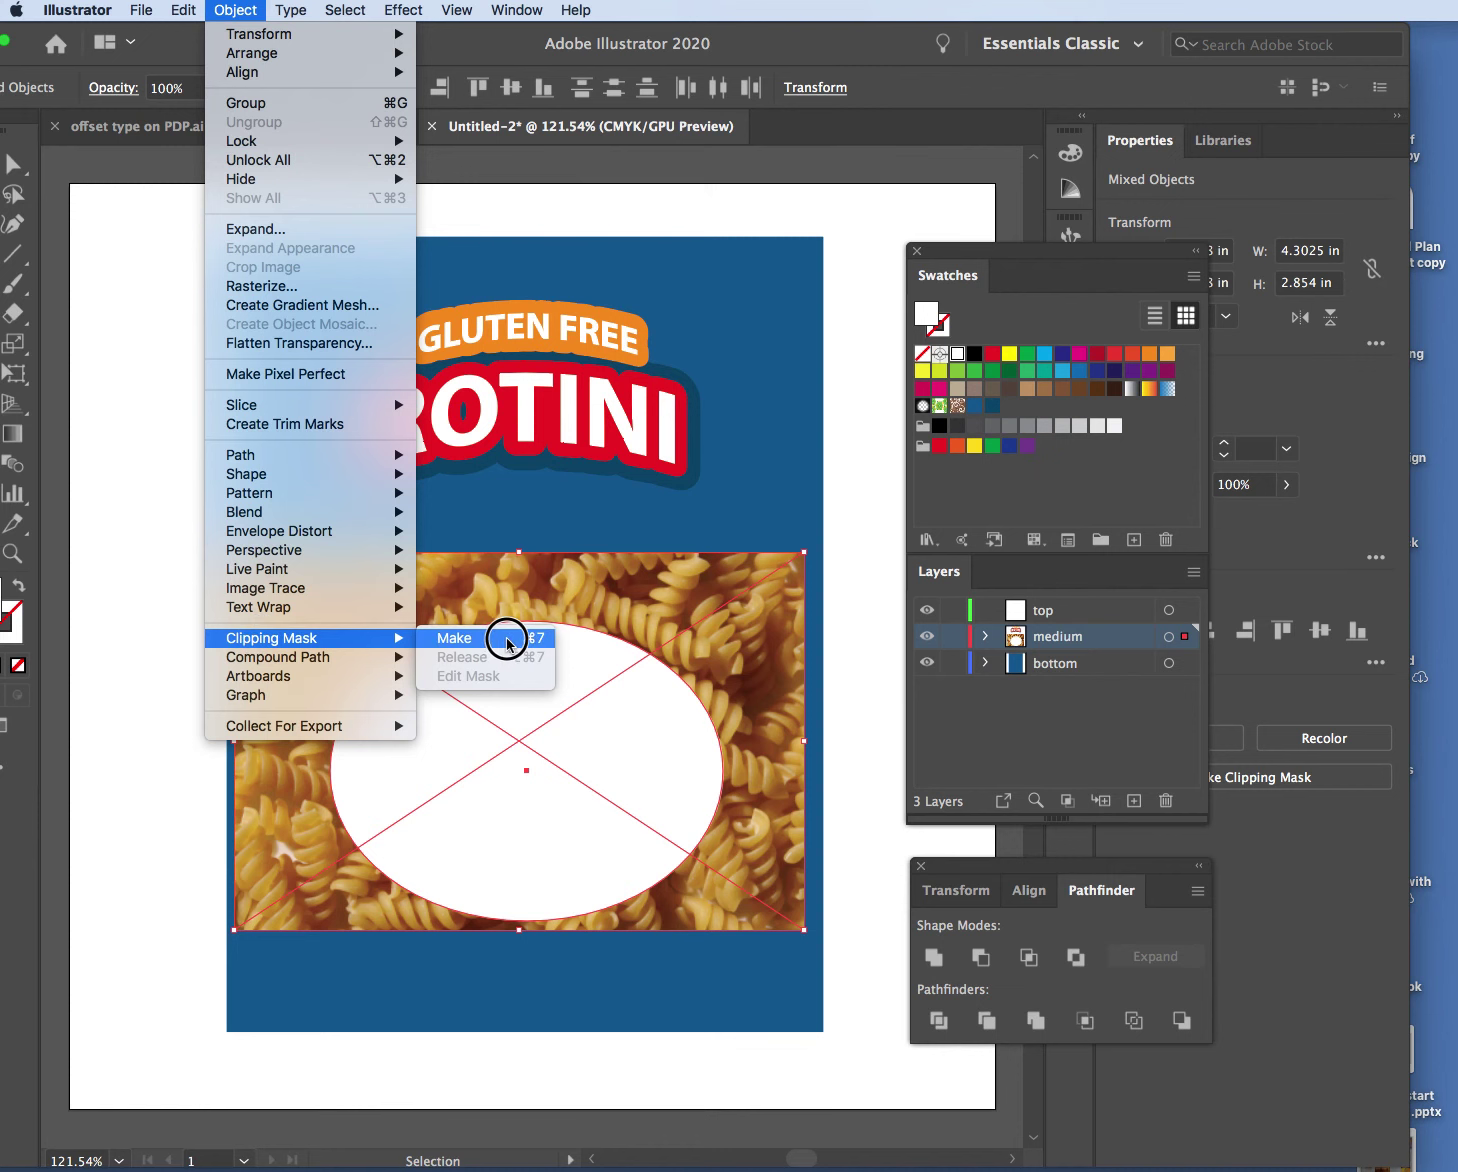
click(183, 587)
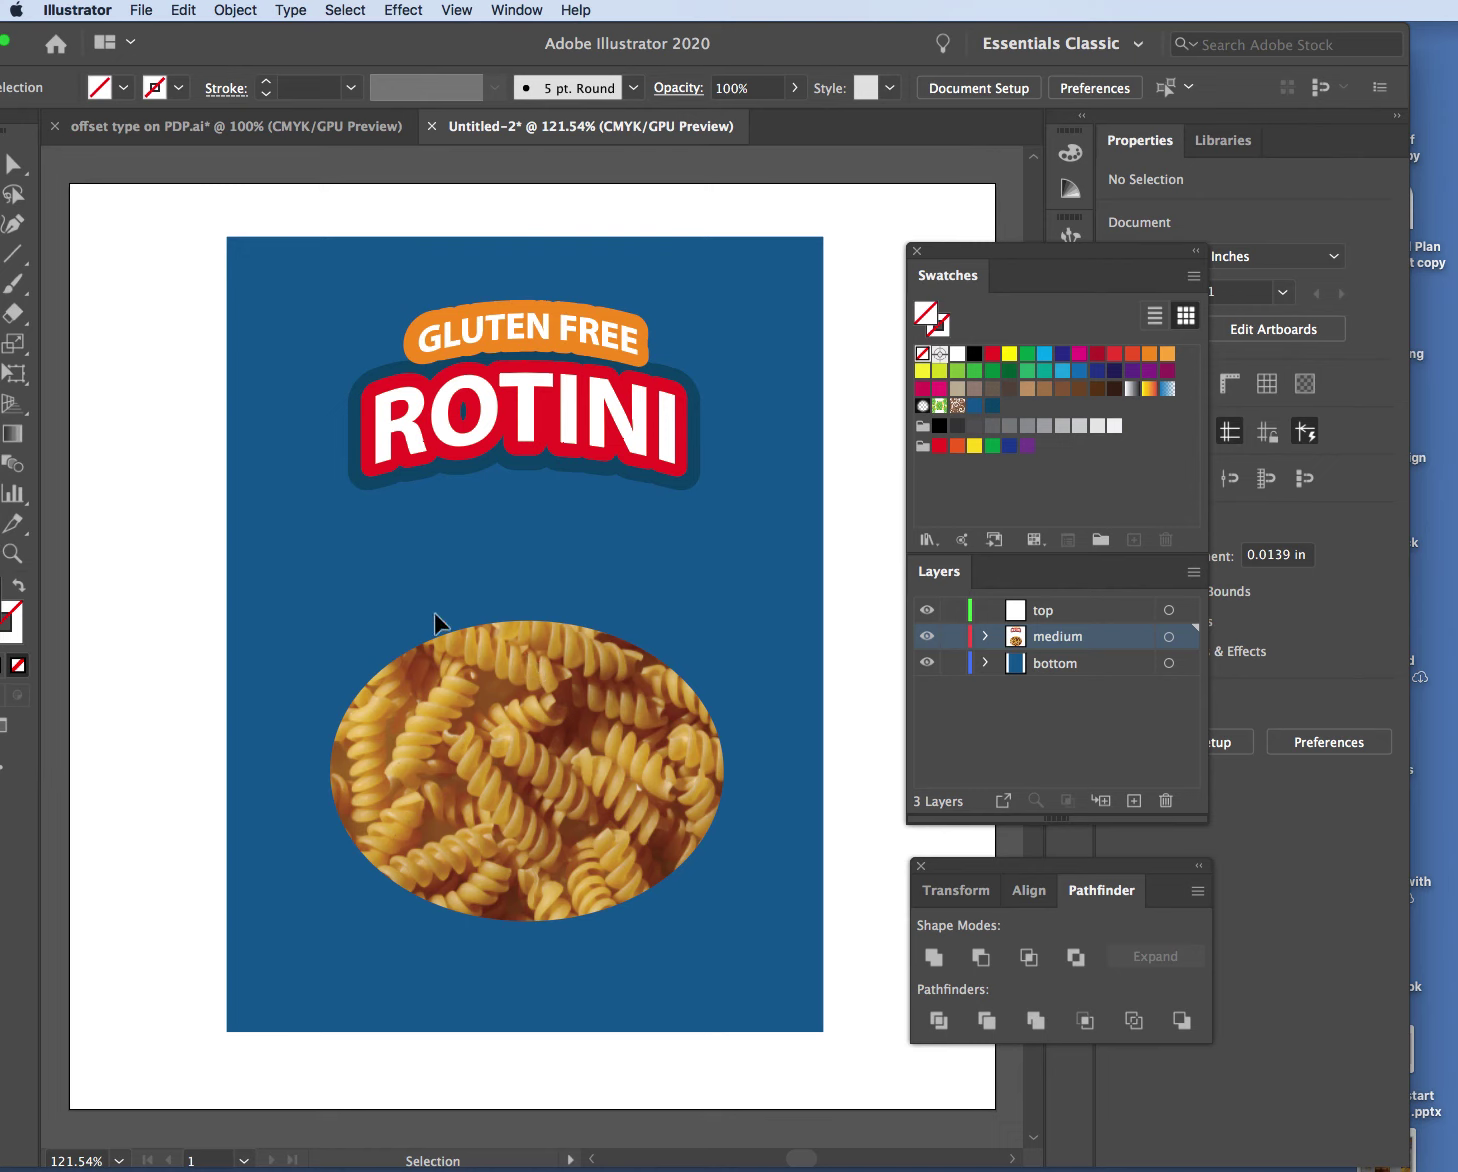
Give the clipped pasta oval an 8 pt dark blue stroke from the Swatches panel
click(518, 630)
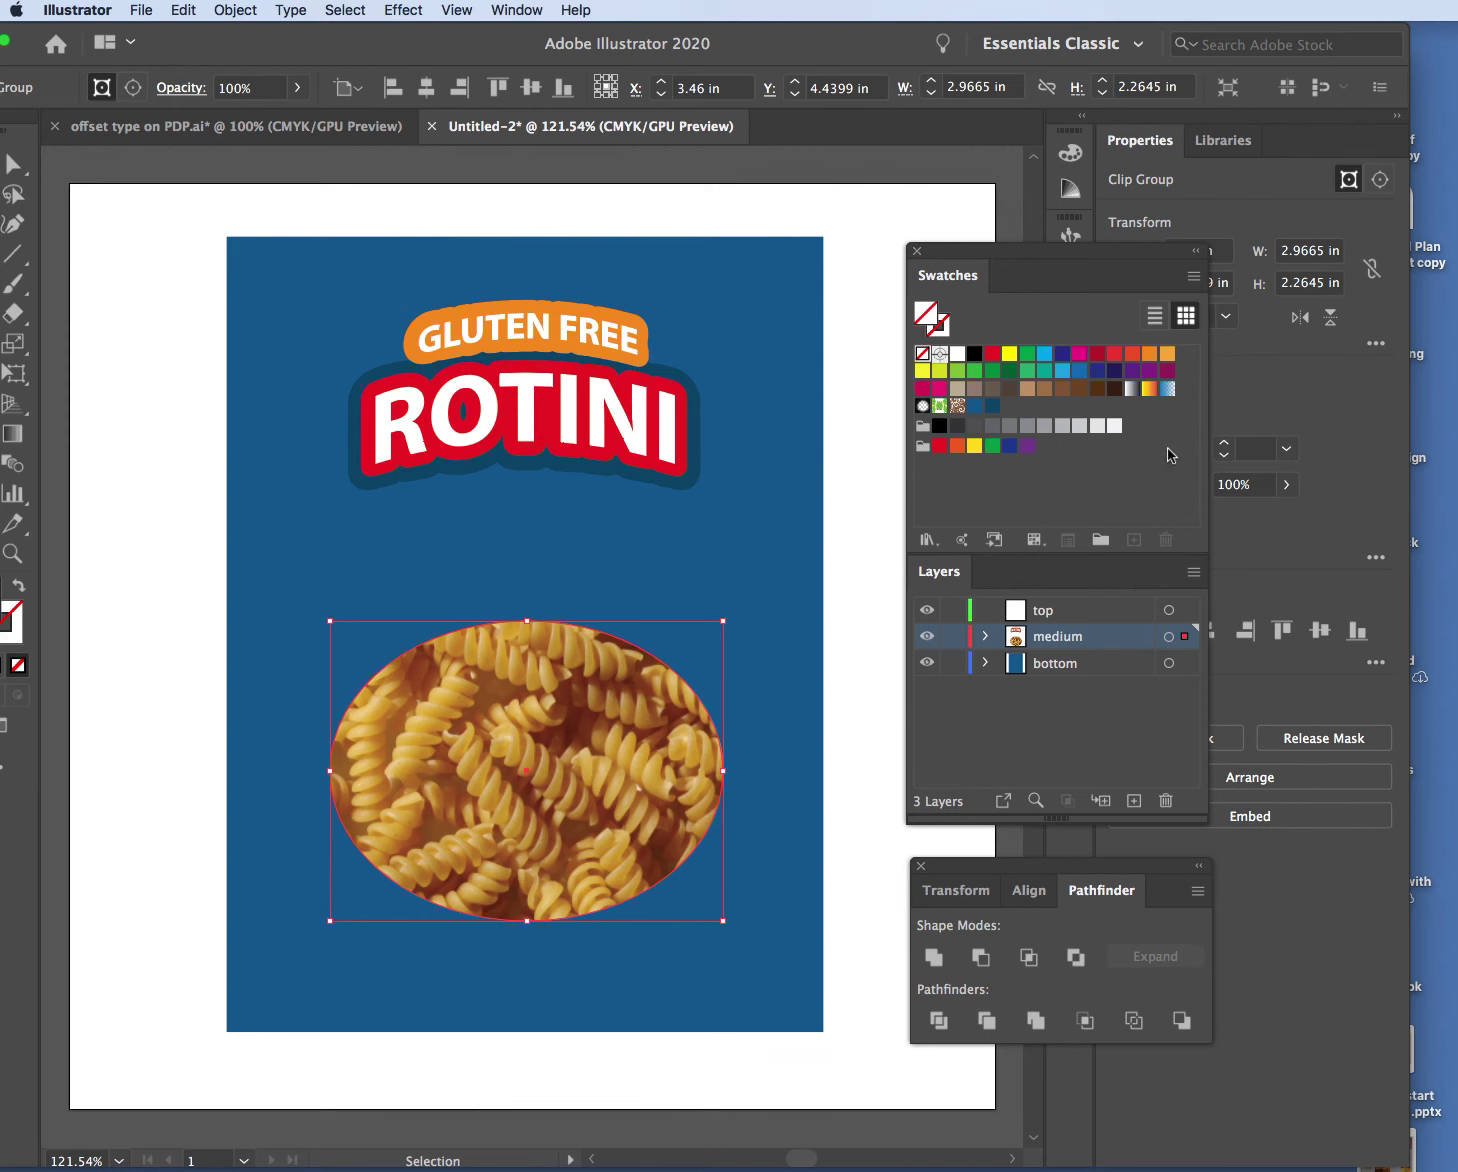
mouse_move(1092, 252)
mouse_down()
mouse_move(864, 262)
mouse_move(894, 251)
mouse_up()
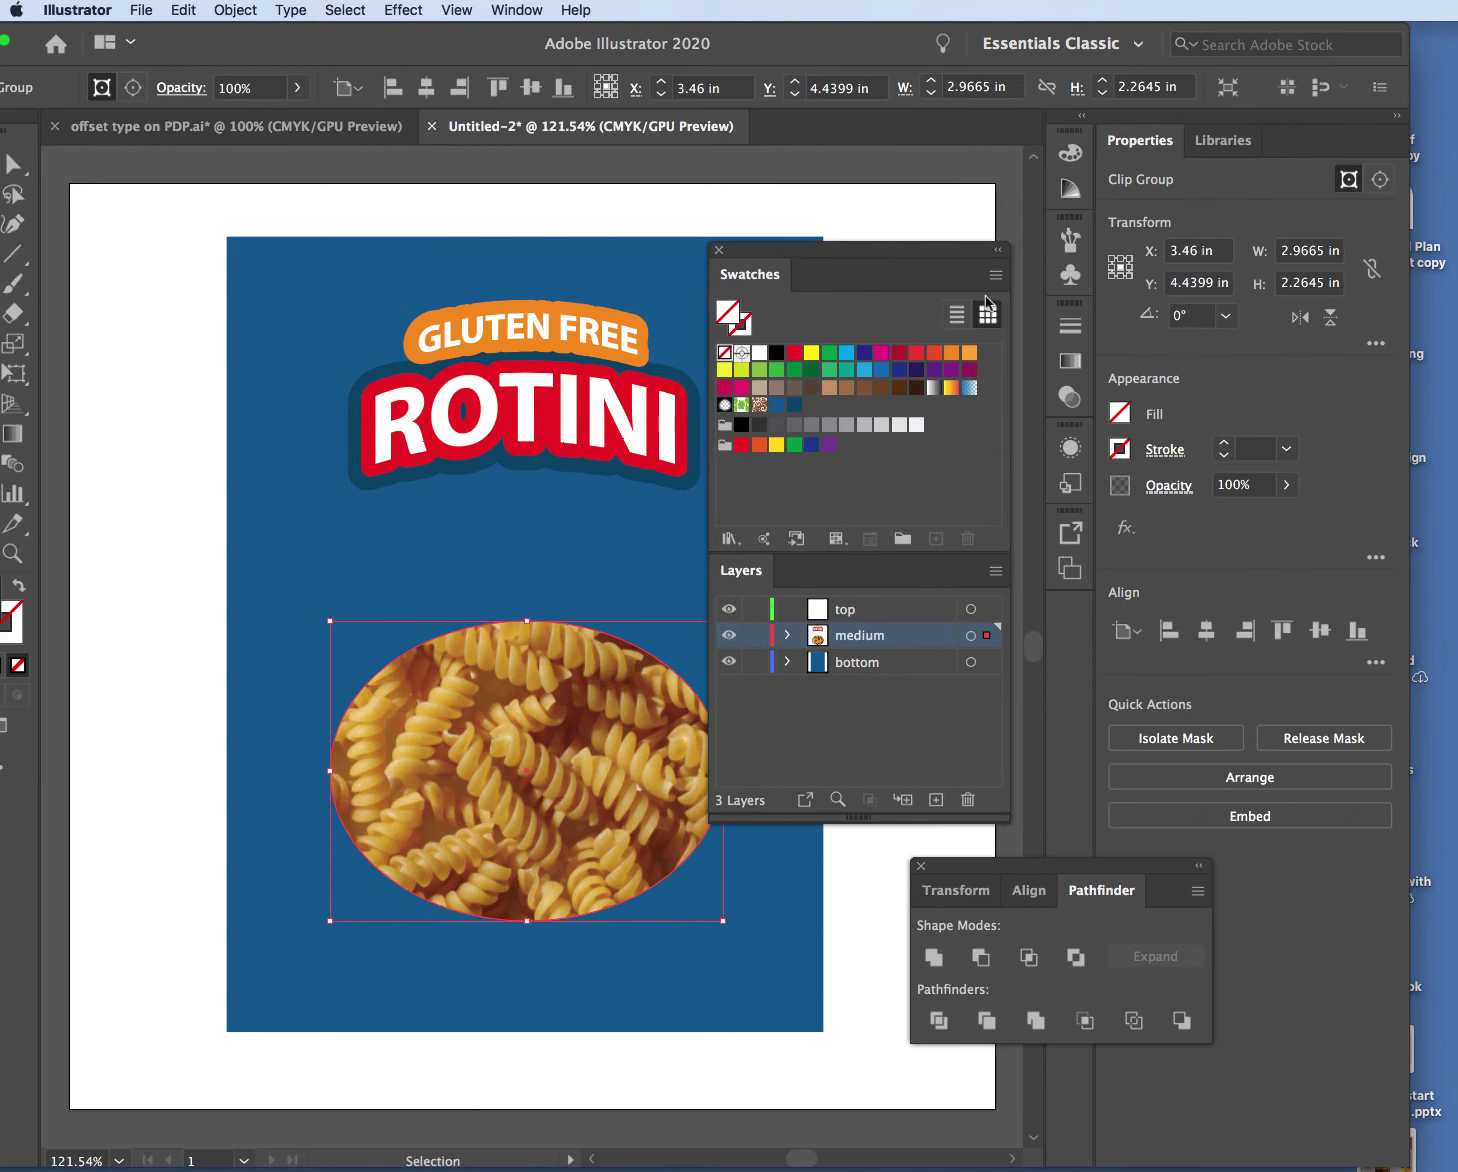
click(1160, 452)
click(743, 325)
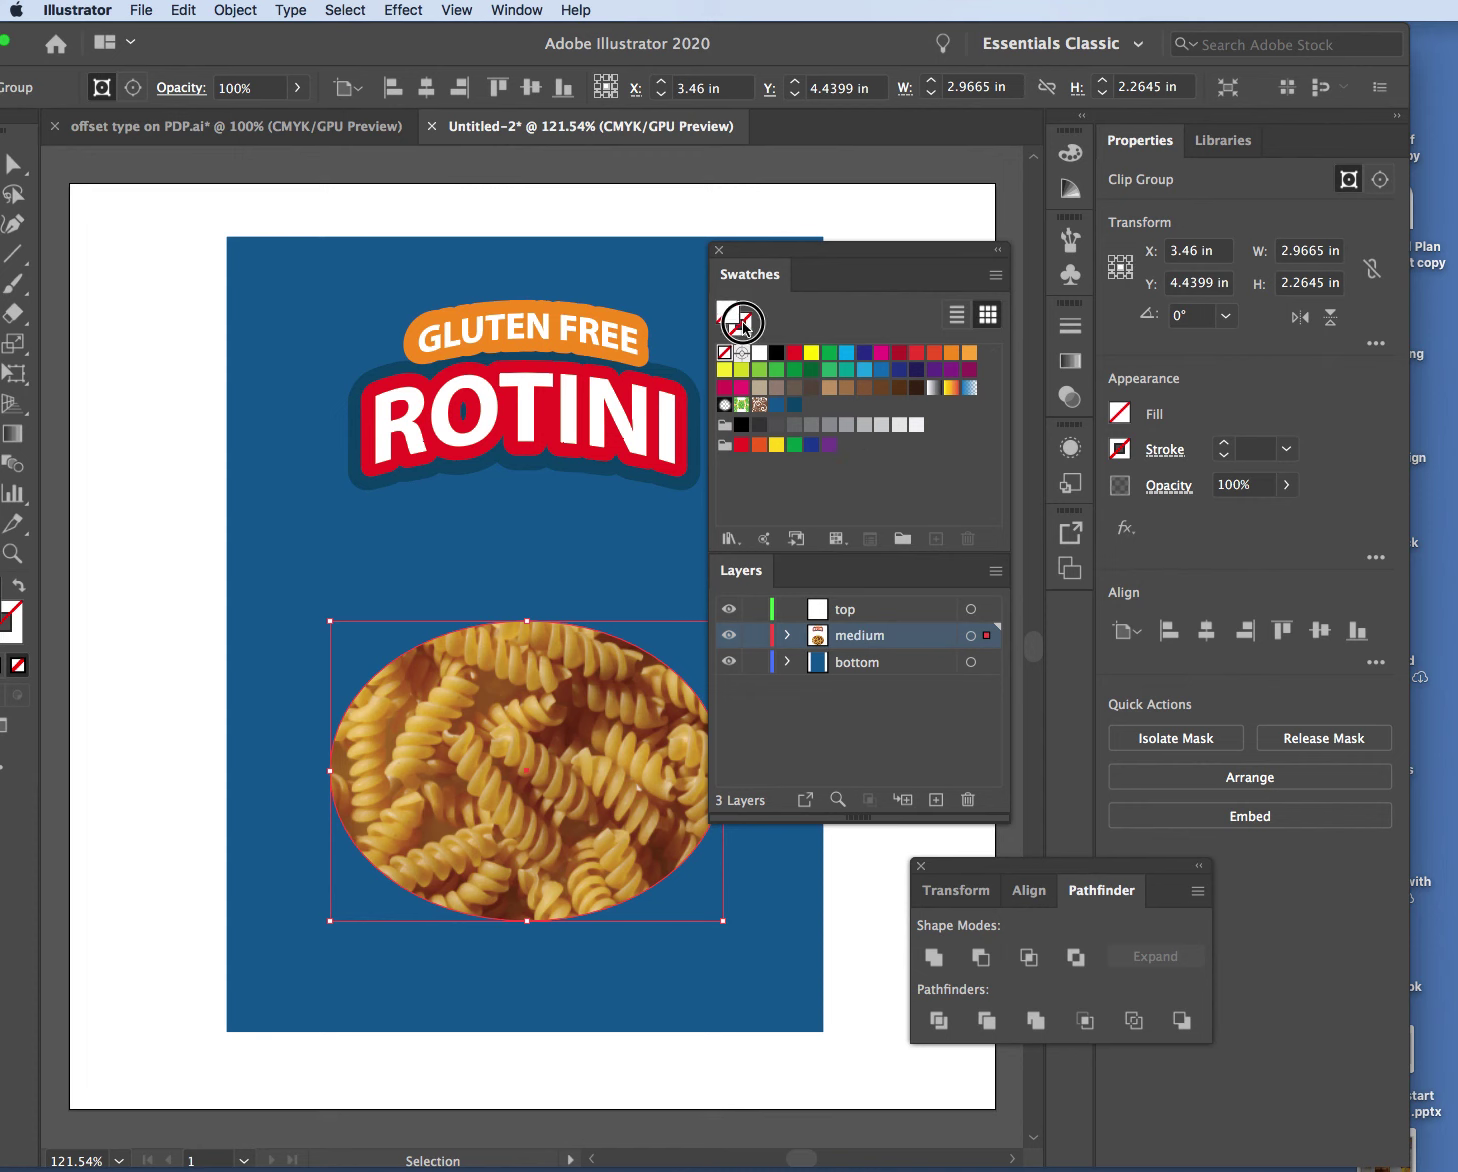
click(794, 404)
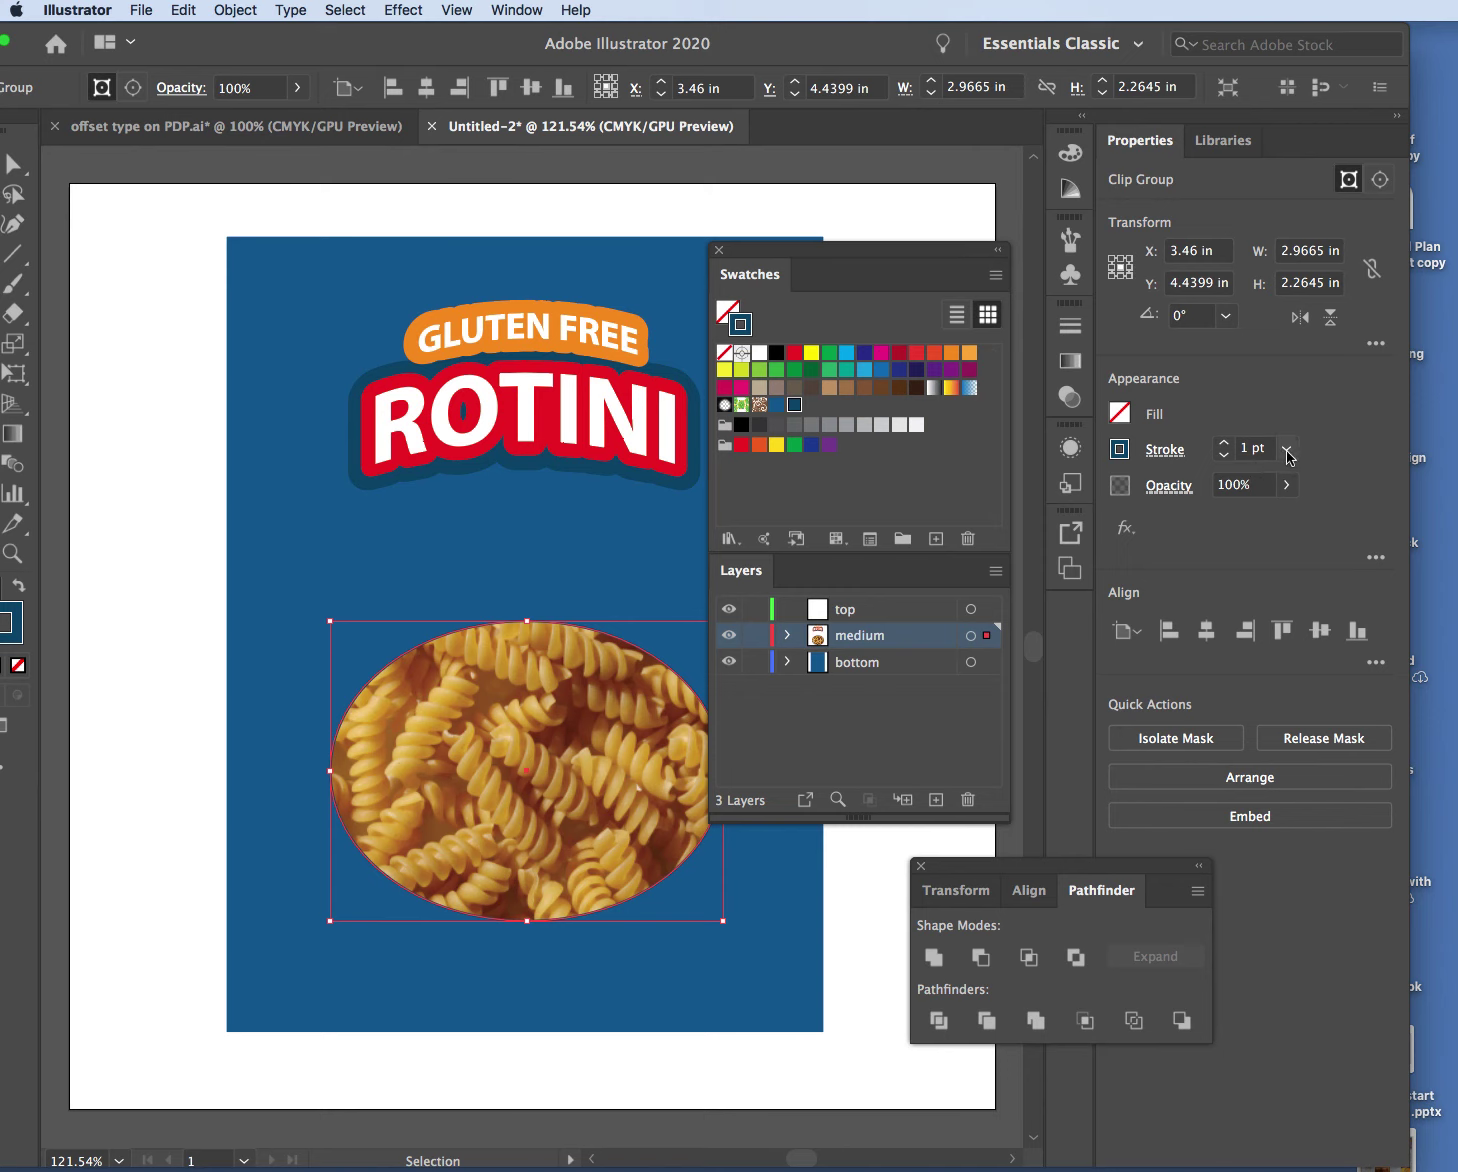
click(1287, 451)
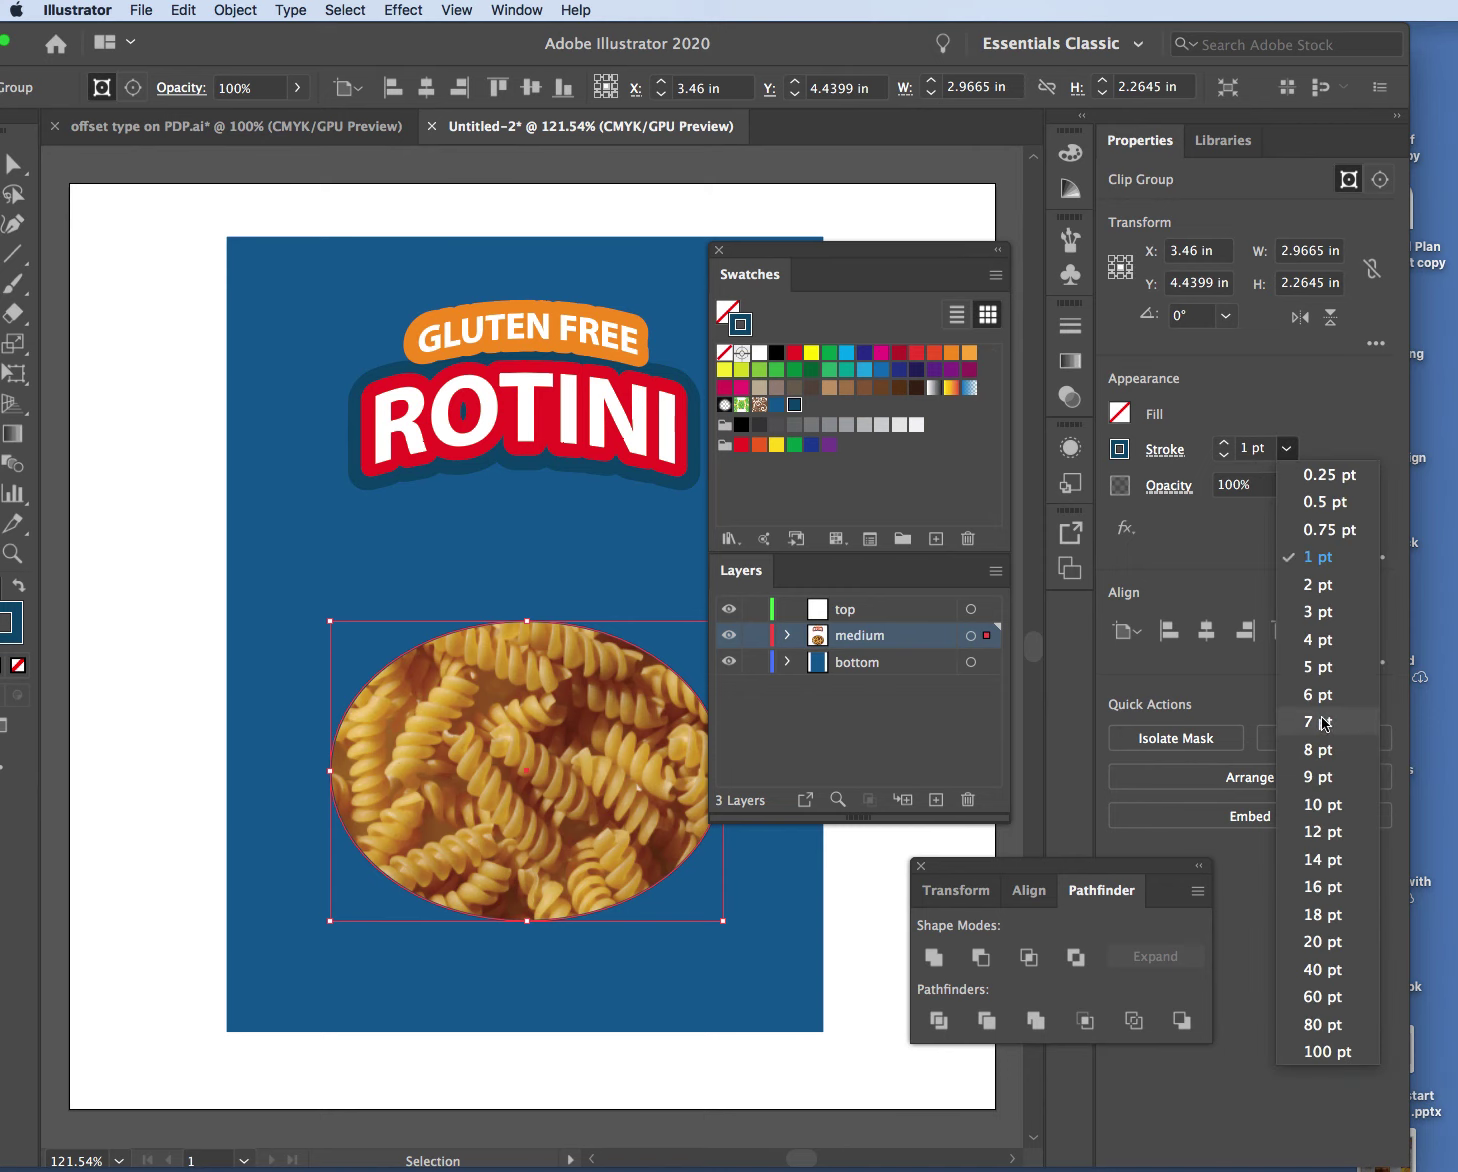
click(1324, 750)
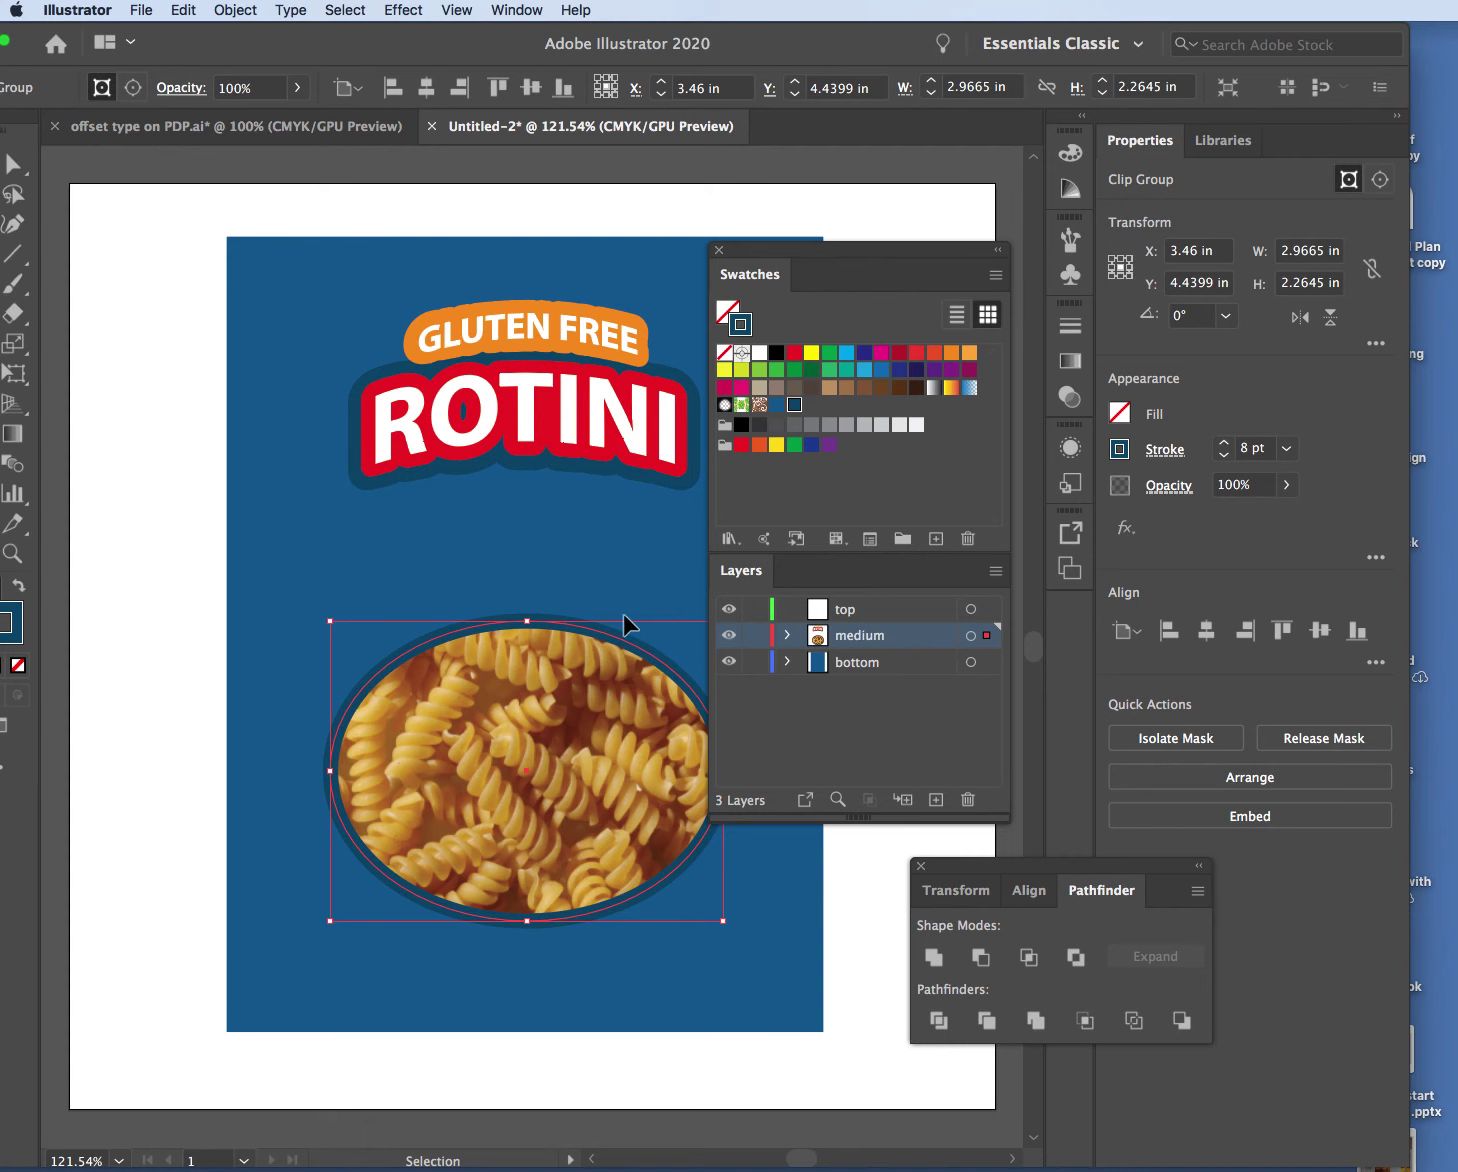
click(148, 506)
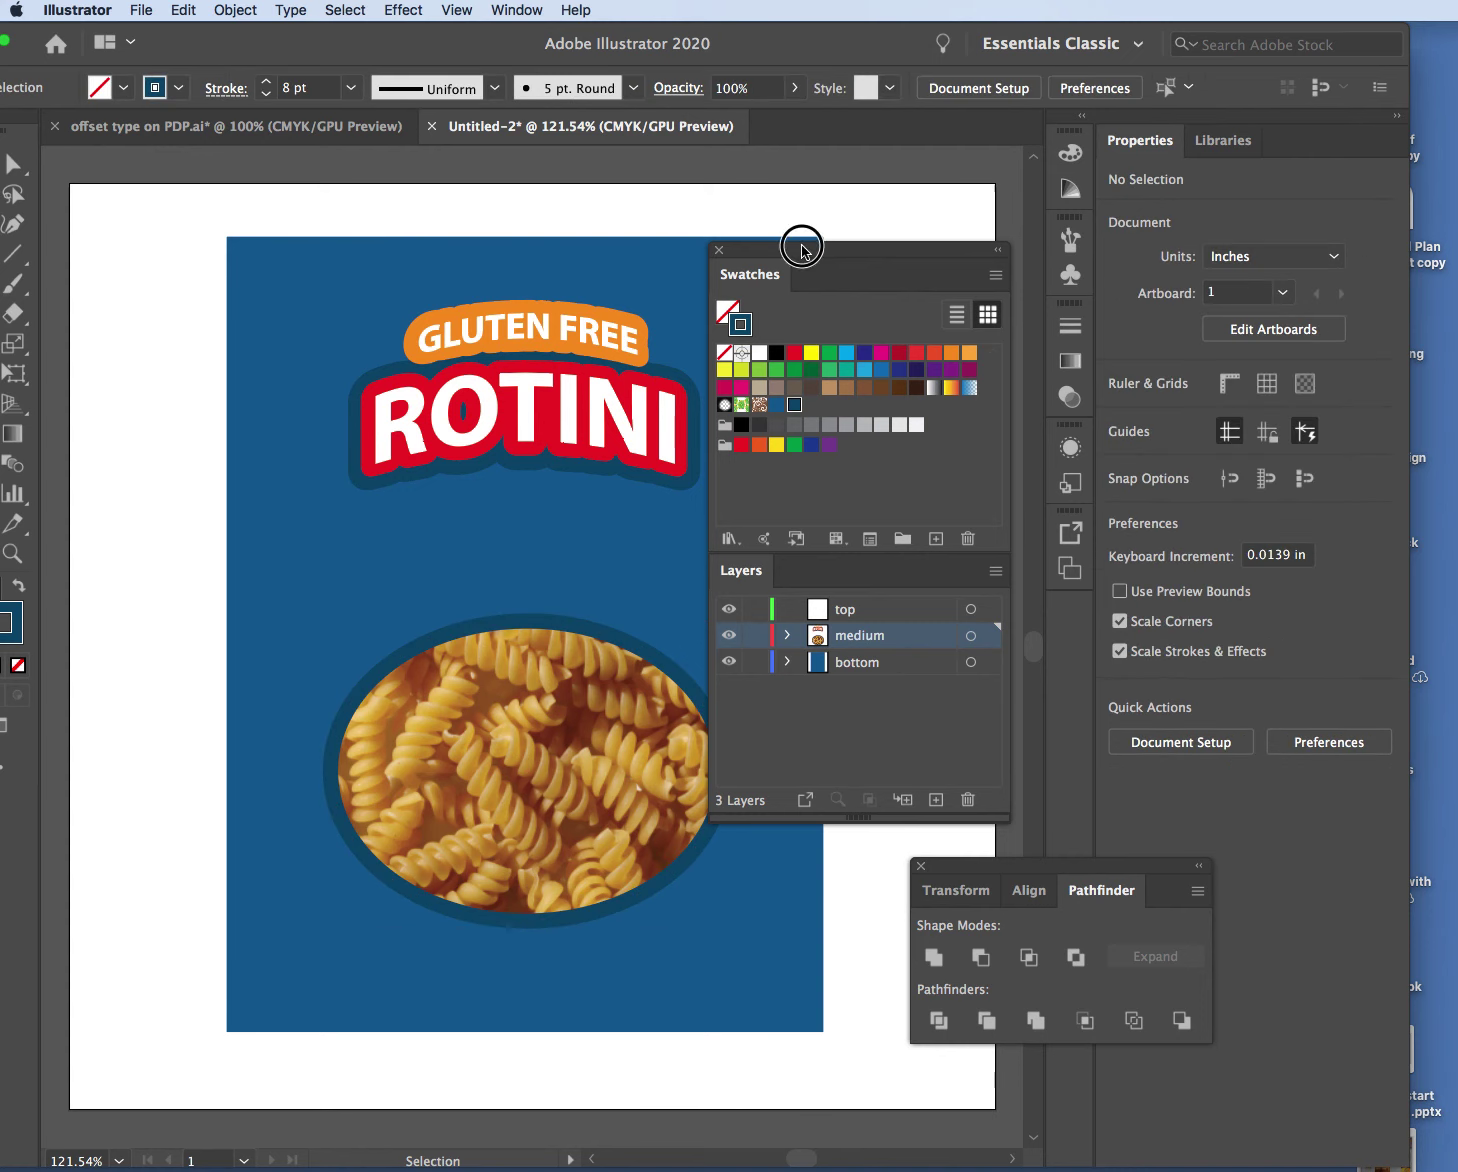
drag(780, 240, 985, 247)
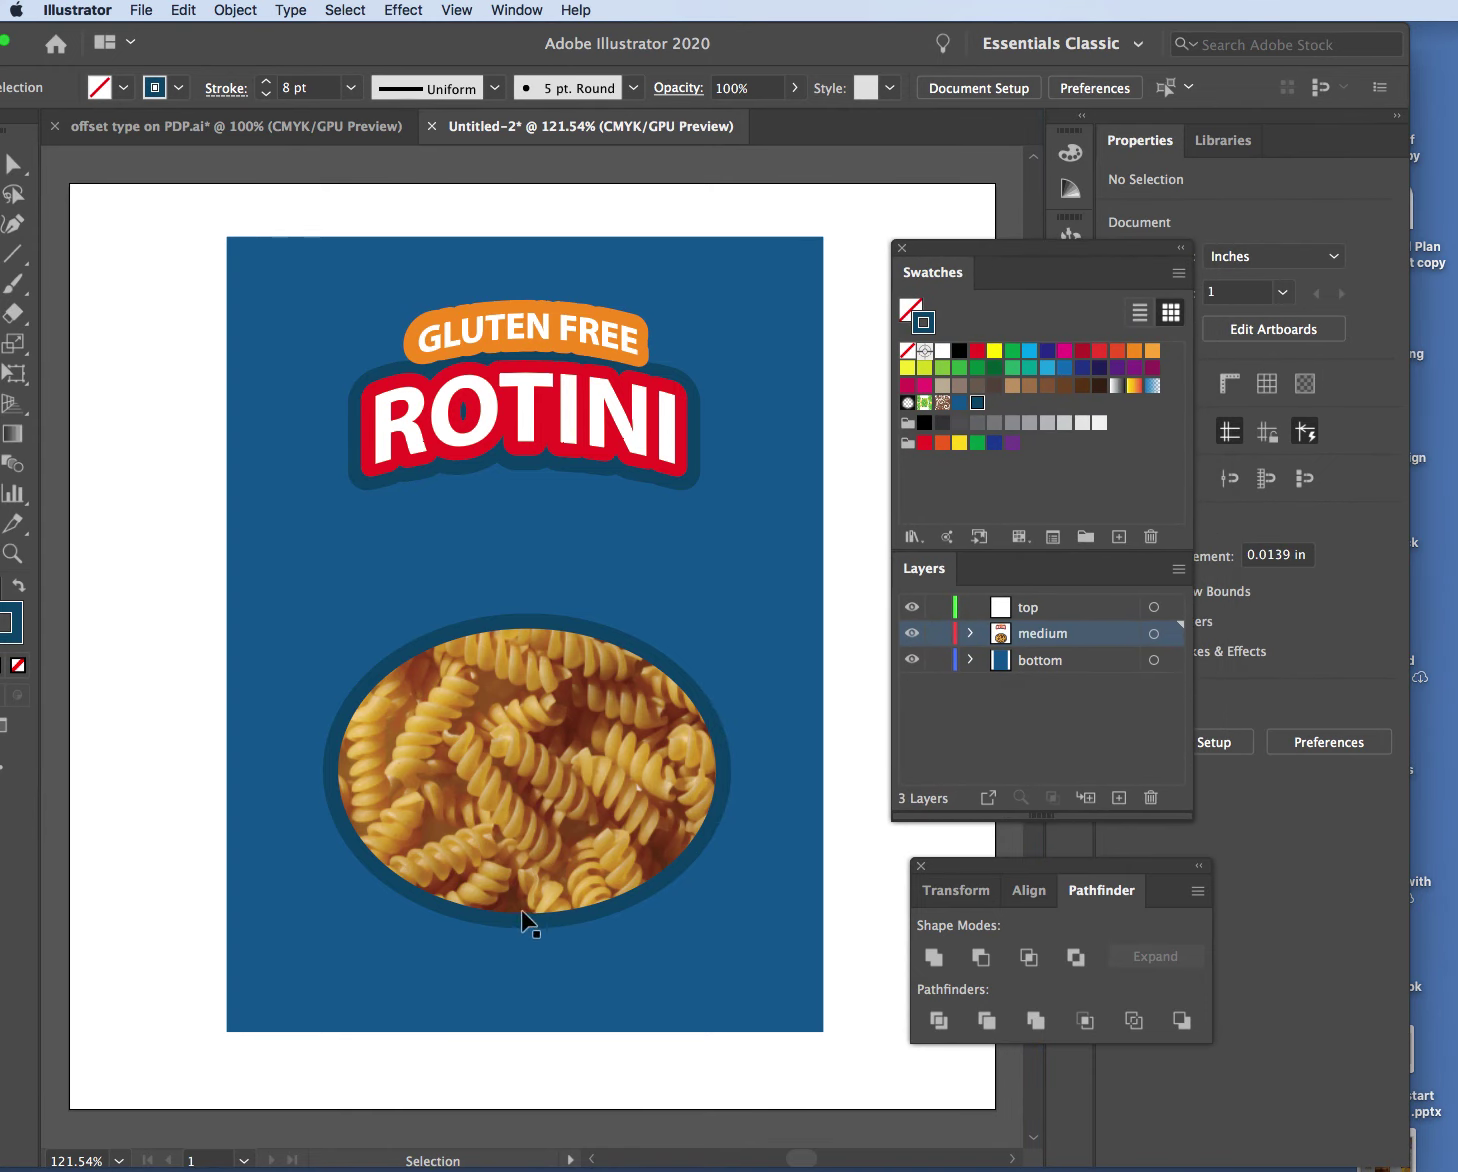
Compare Untitled-2 with the finished offset type on PDP.ai package front
click(270, 128)
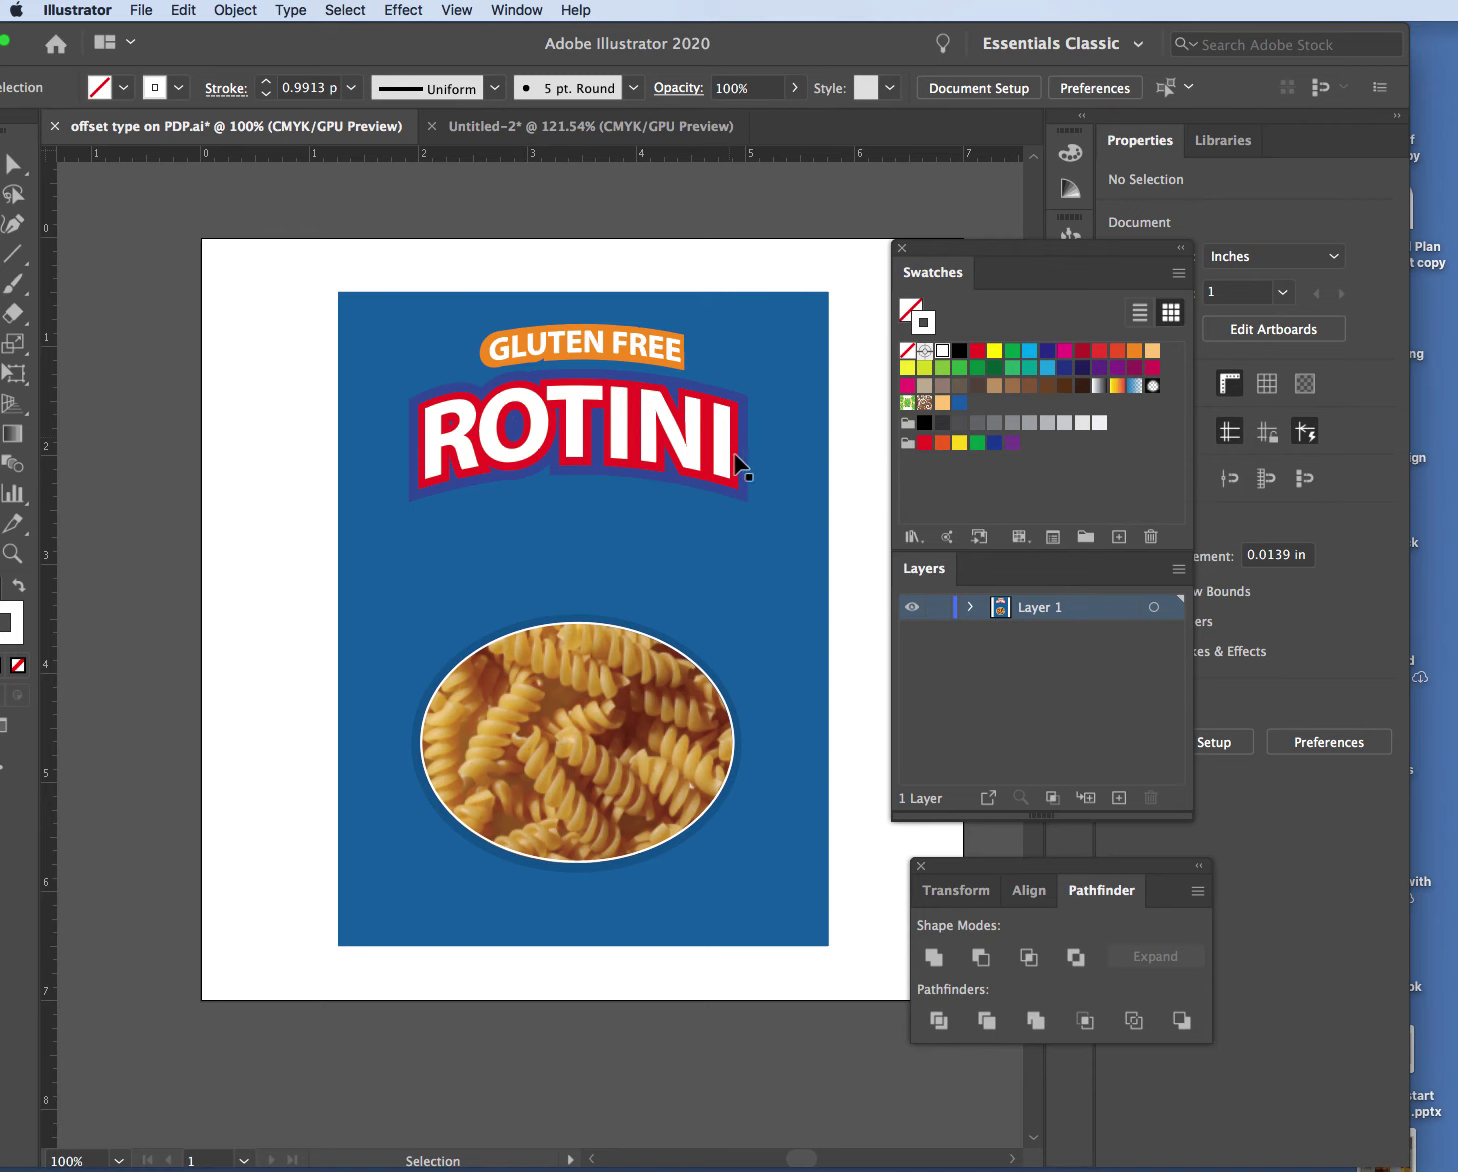
click(548, 138)
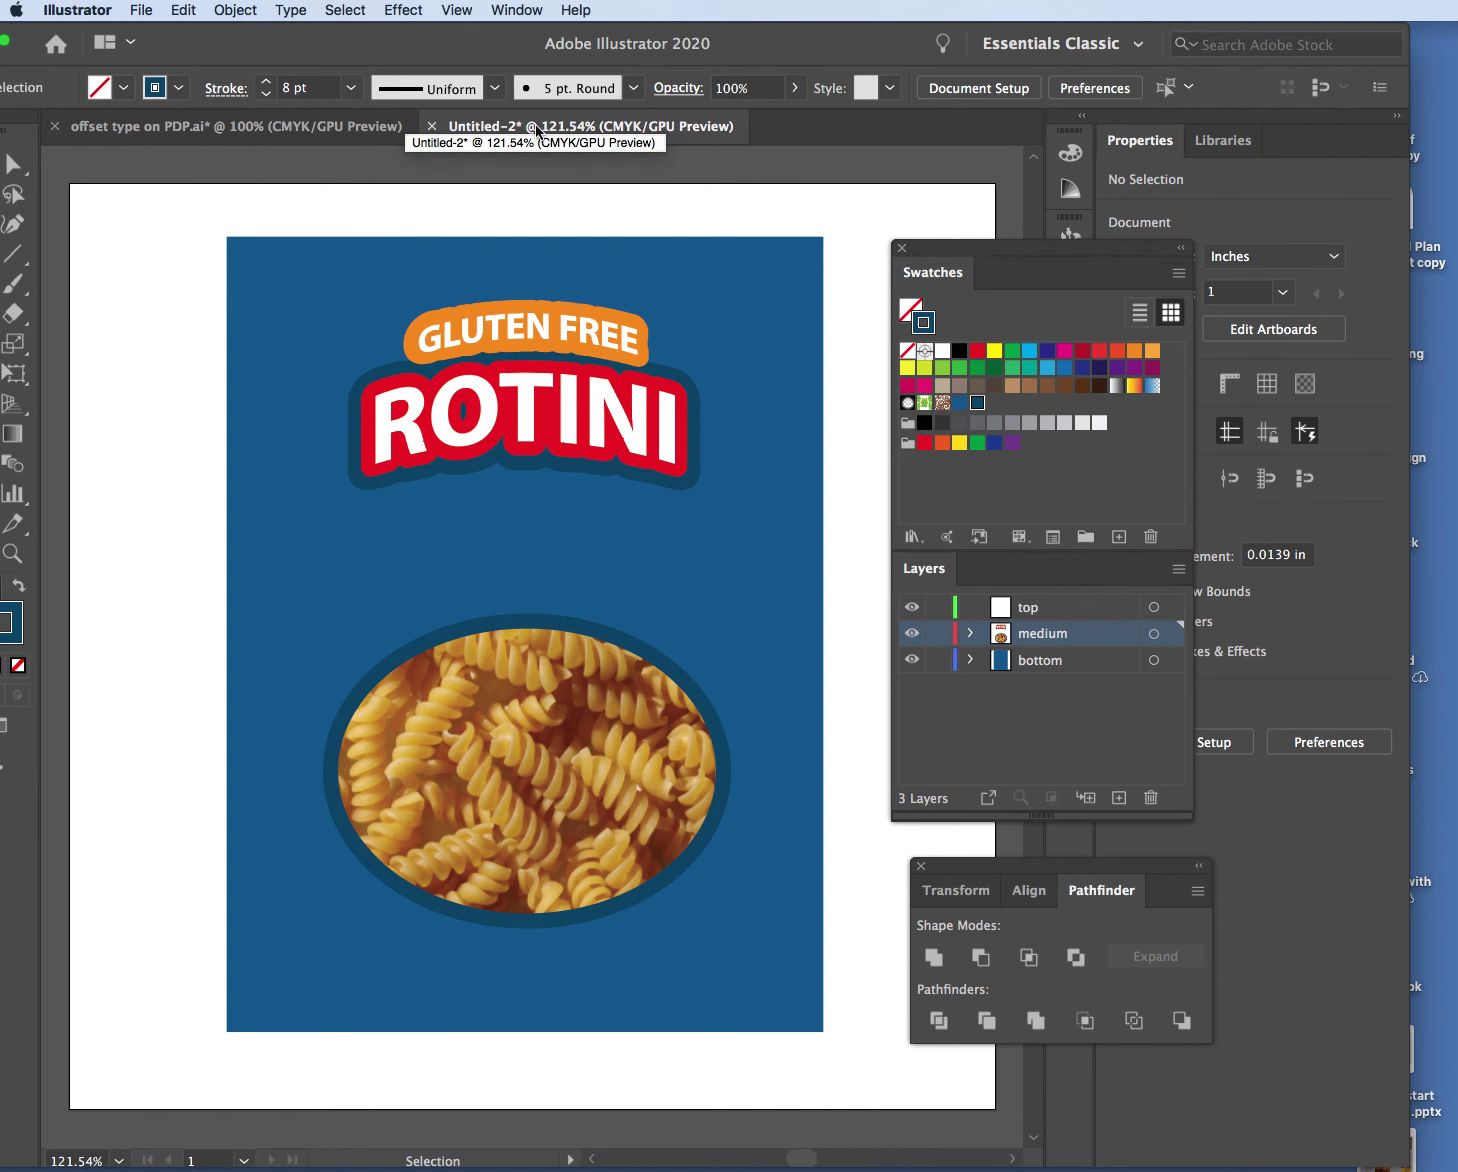
click(333, 130)
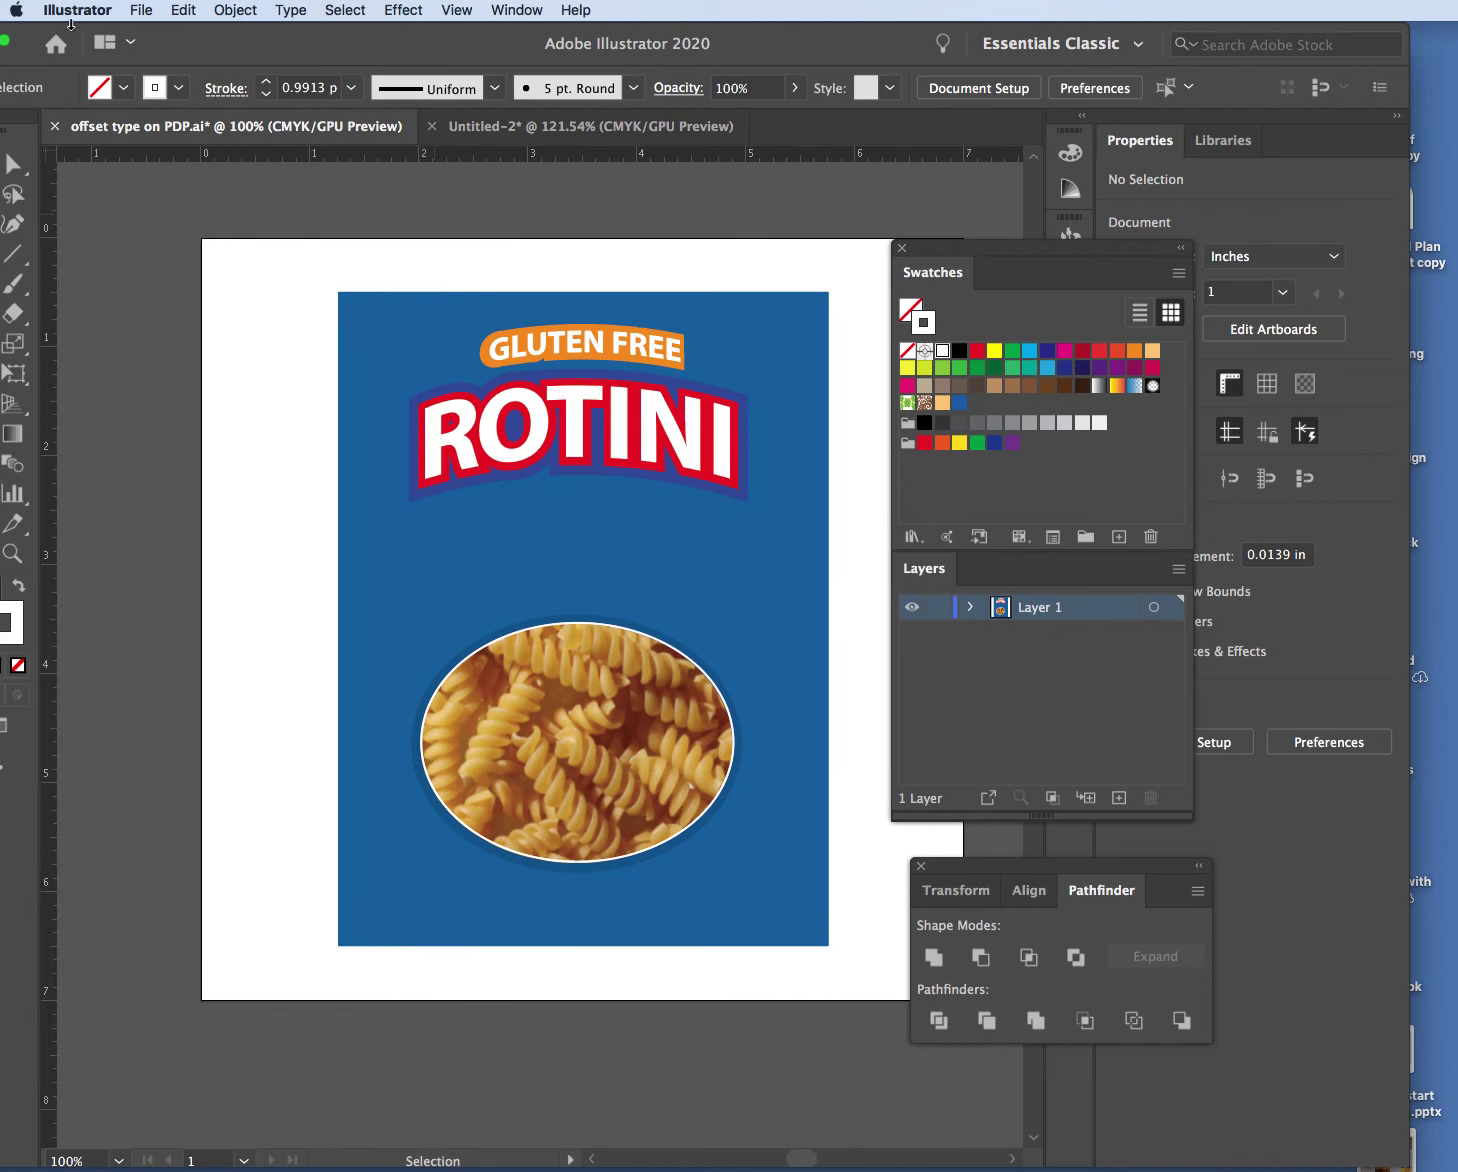
click(77, 10)
click(249, 226)
Stop the QuickTime screen recording and name the saved file 'rotini'
key(super+Tab)
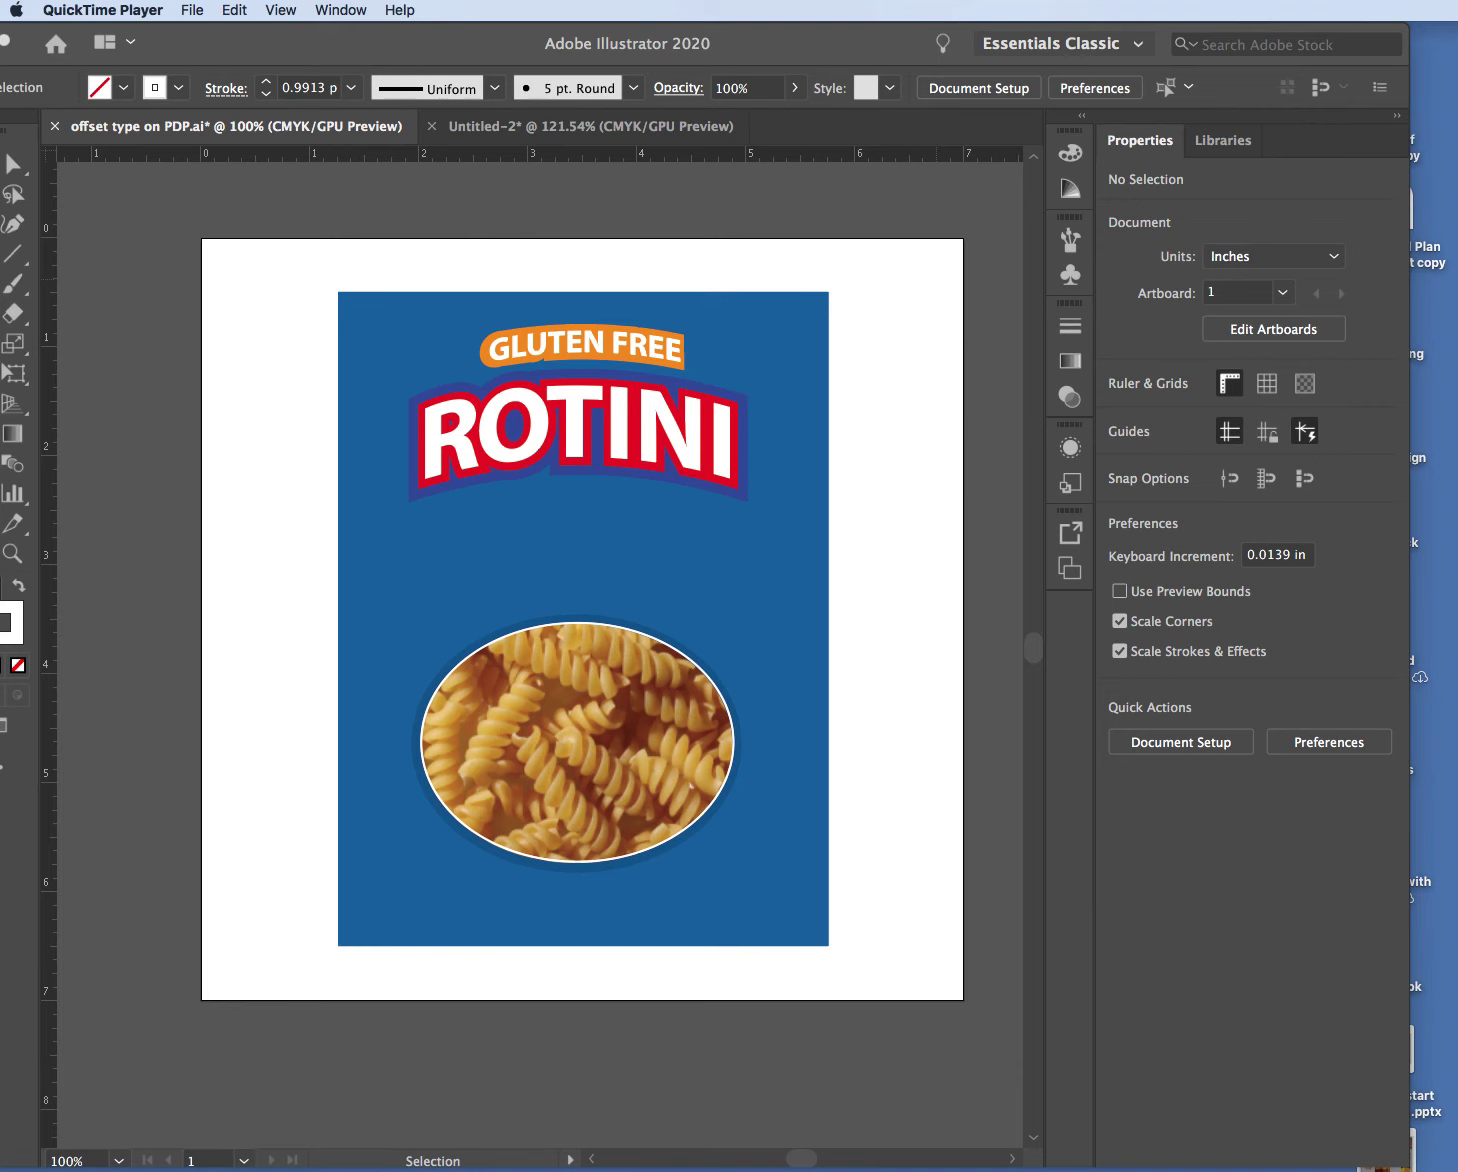
key(super+q)
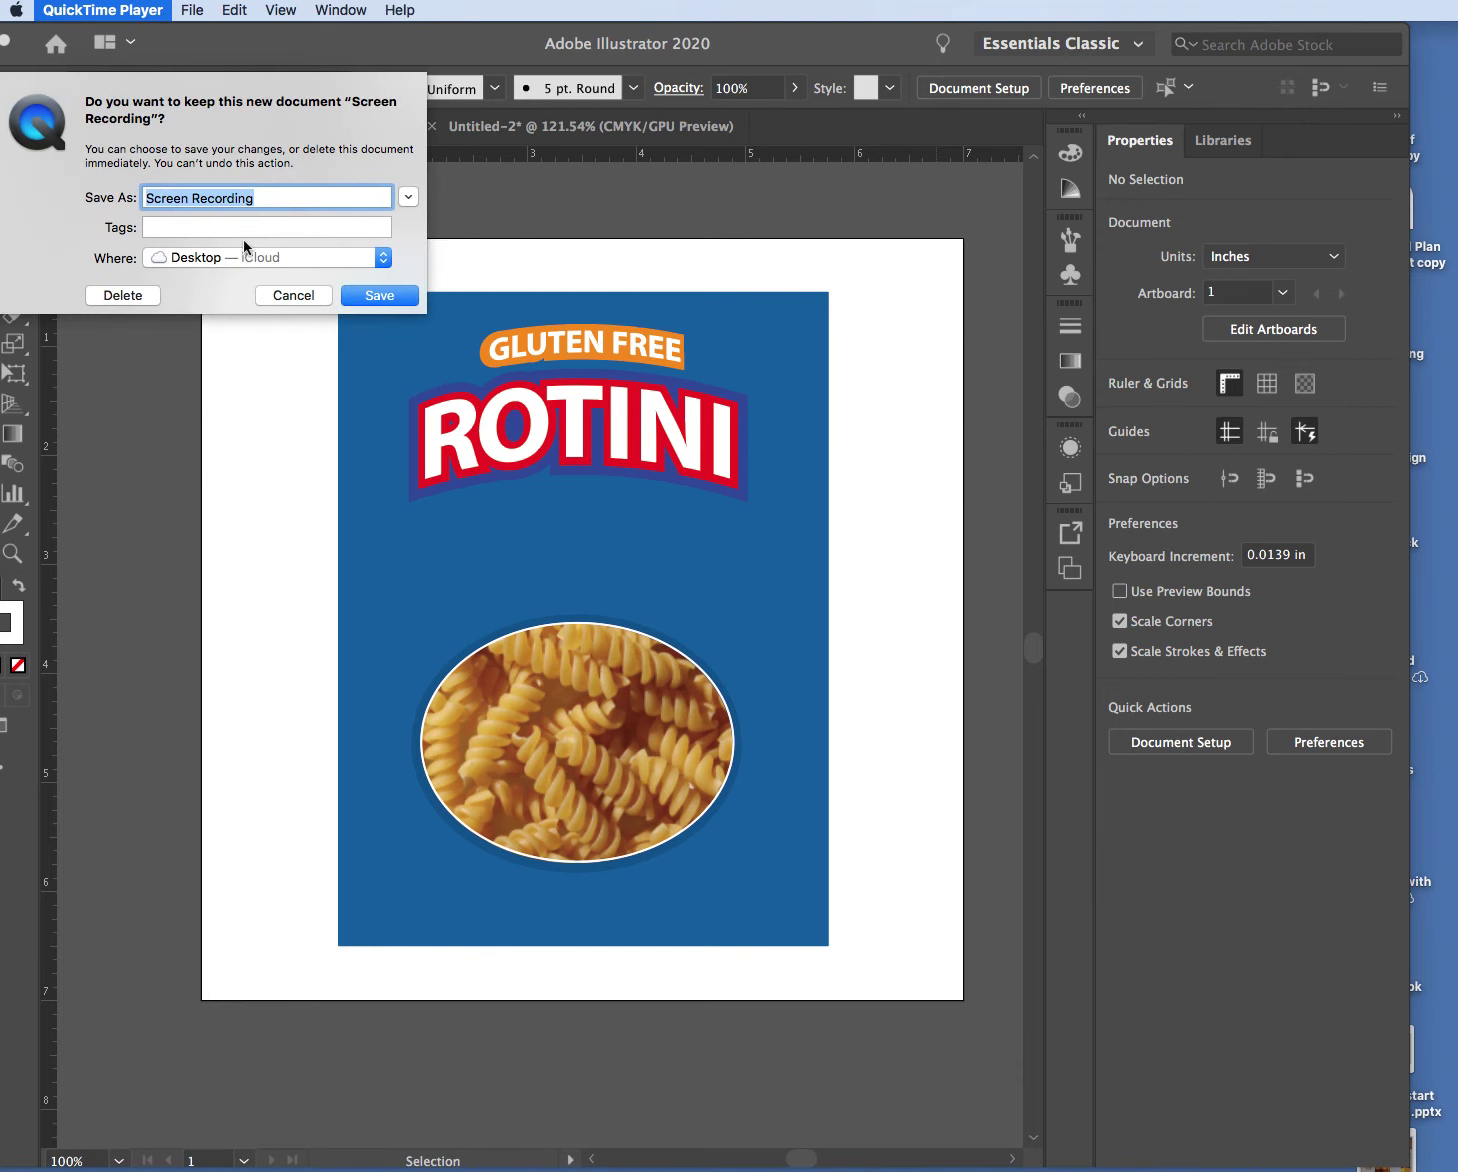
text(p)
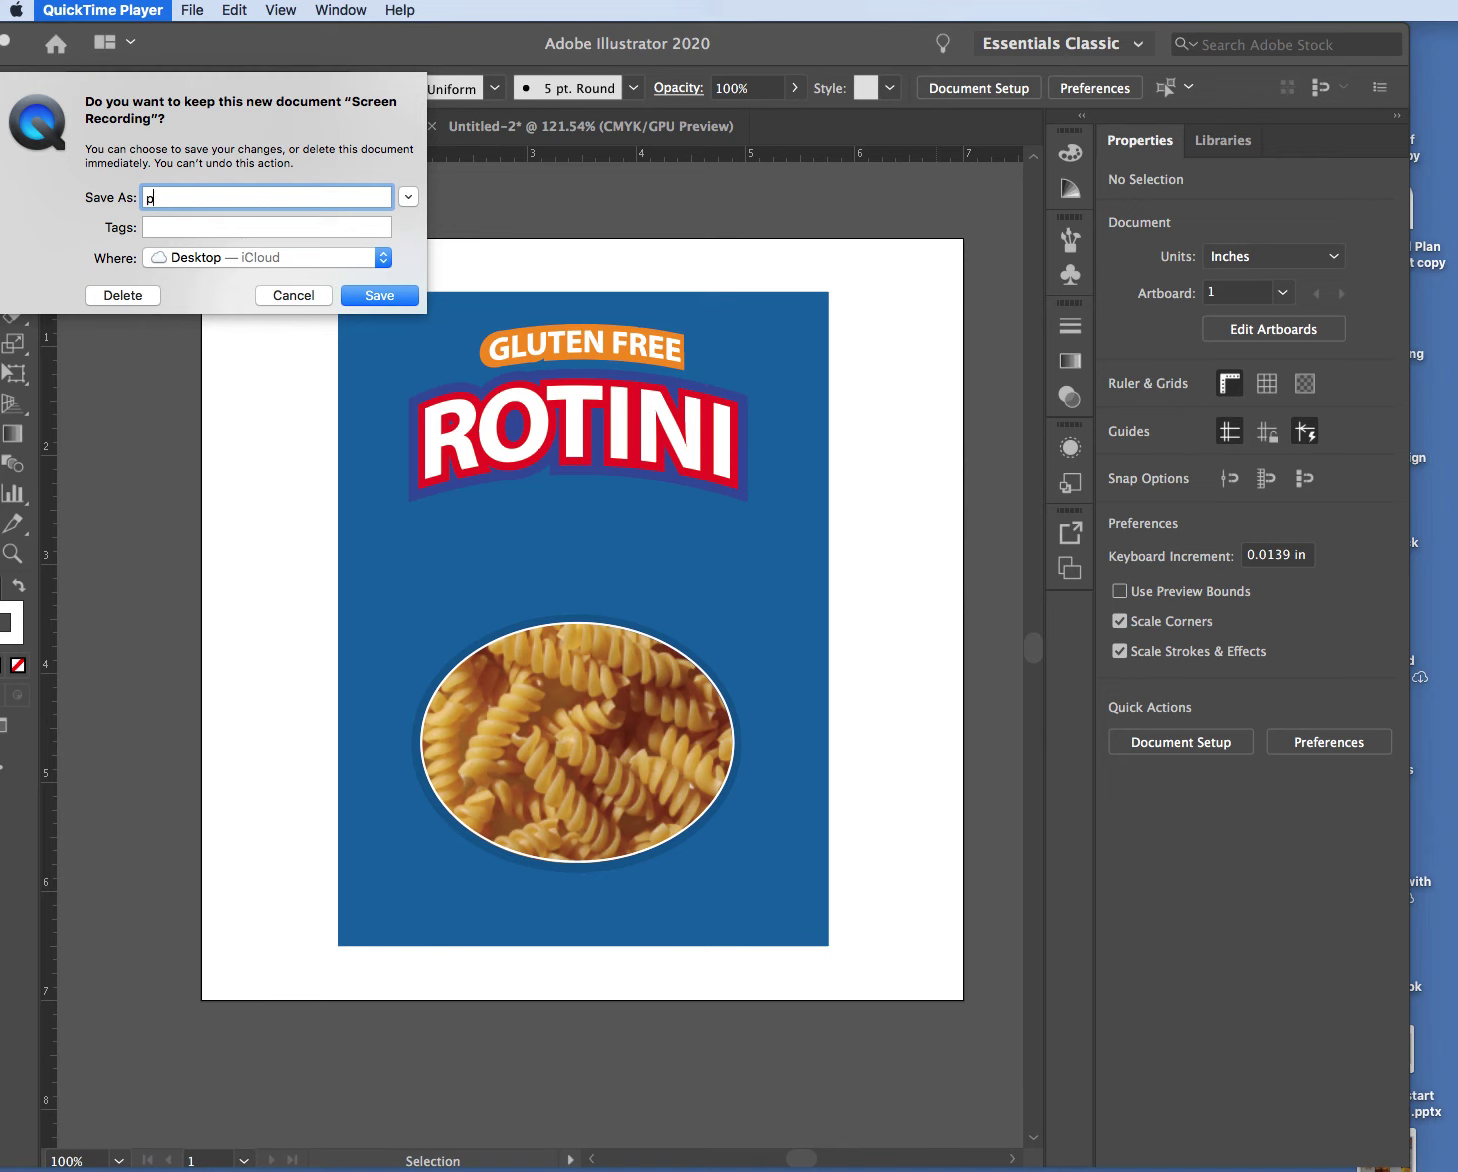
key(BackSpace)
text(rotini)
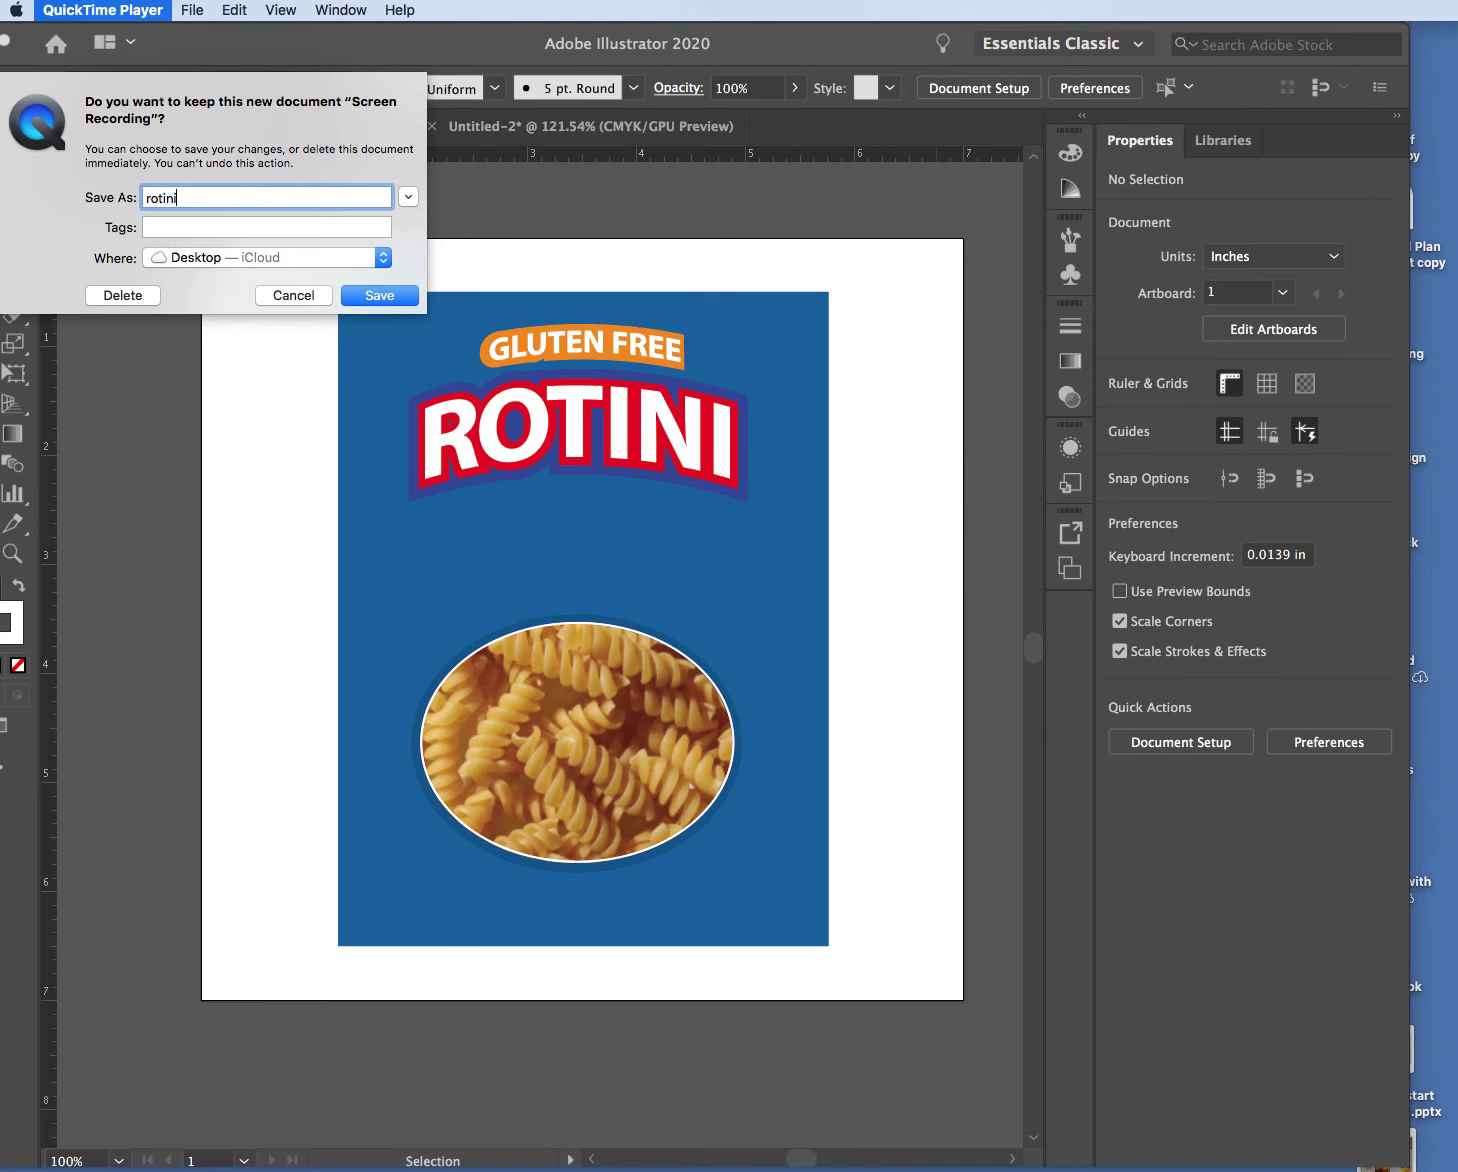